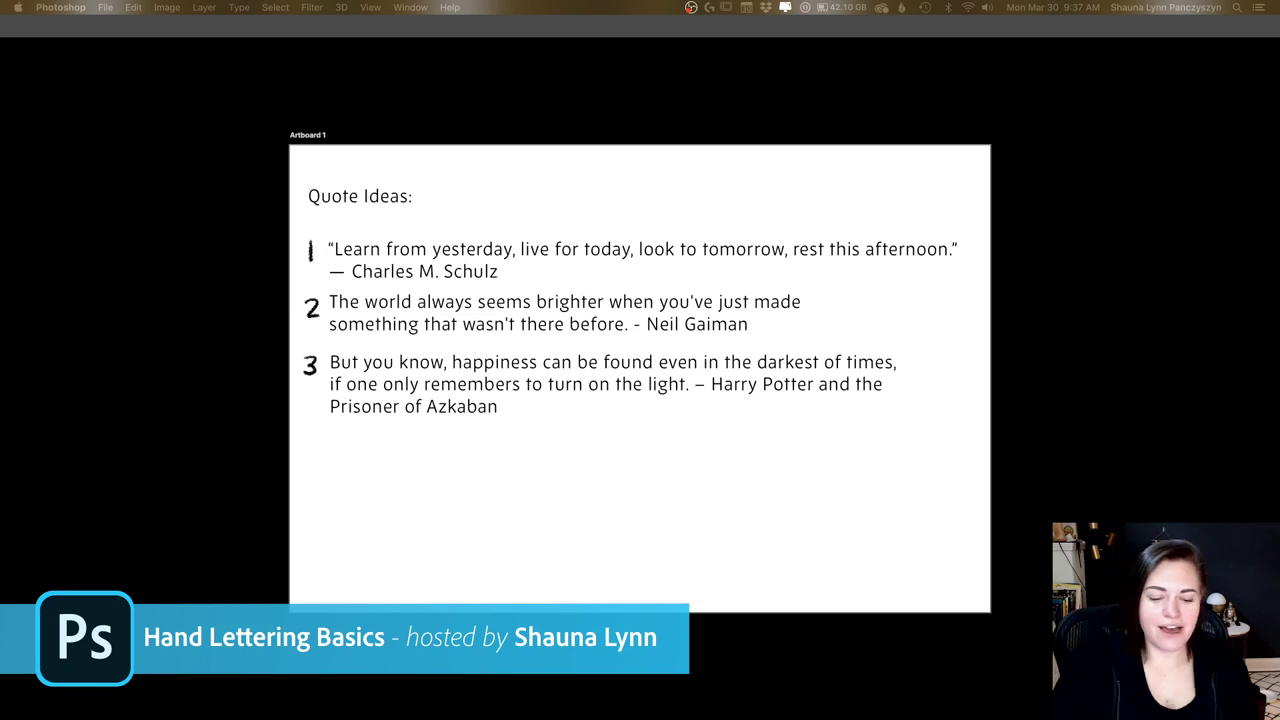
# Step: Strike through quote 1 and its attribution, then draw arrows beside quotes 2 and 3
pyautogui.press('Tab')
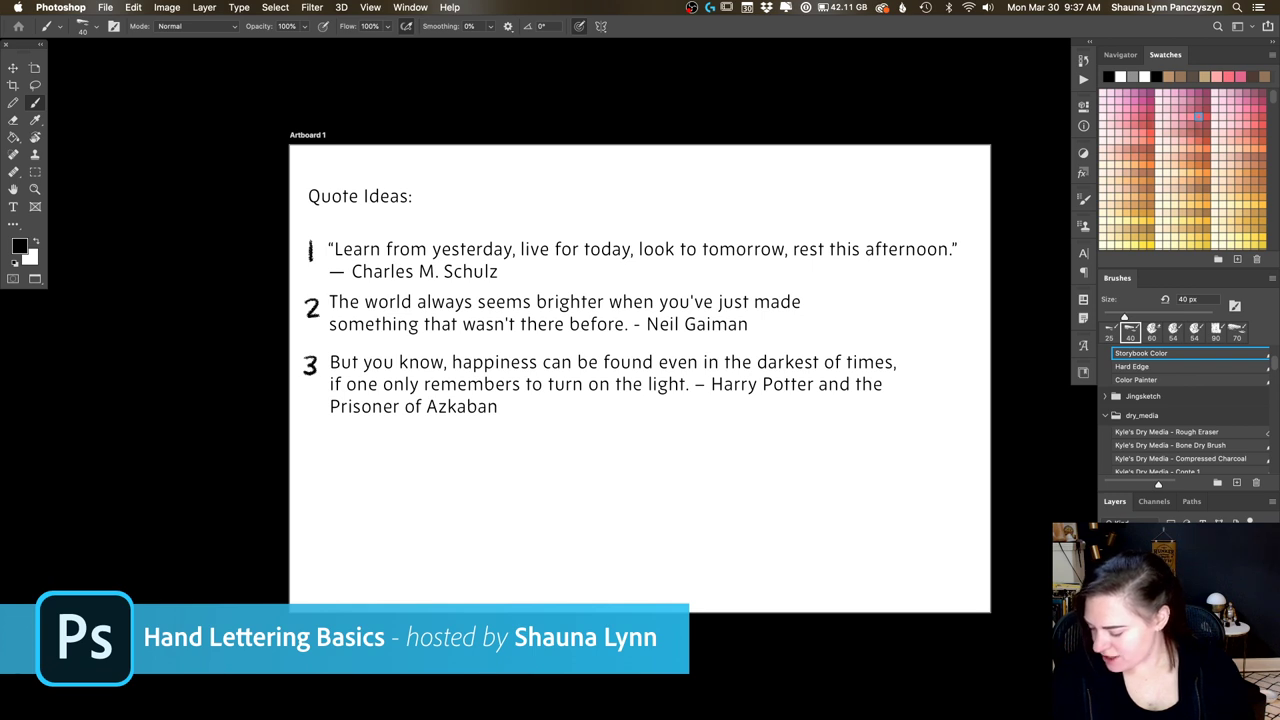
pyautogui.moveTo(307, 250); pyautogui.dragTo(972, 249)
pyautogui.moveTo(300, 277)
pyautogui.mouseDown()
pyautogui.moveTo(540, 284)
pyautogui.moveTo(300, 288)
pyautogui.moveTo(455, 257)
pyautogui.moveTo(530, 262)
pyautogui.mouseUp()
pyautogui.press('super+z')
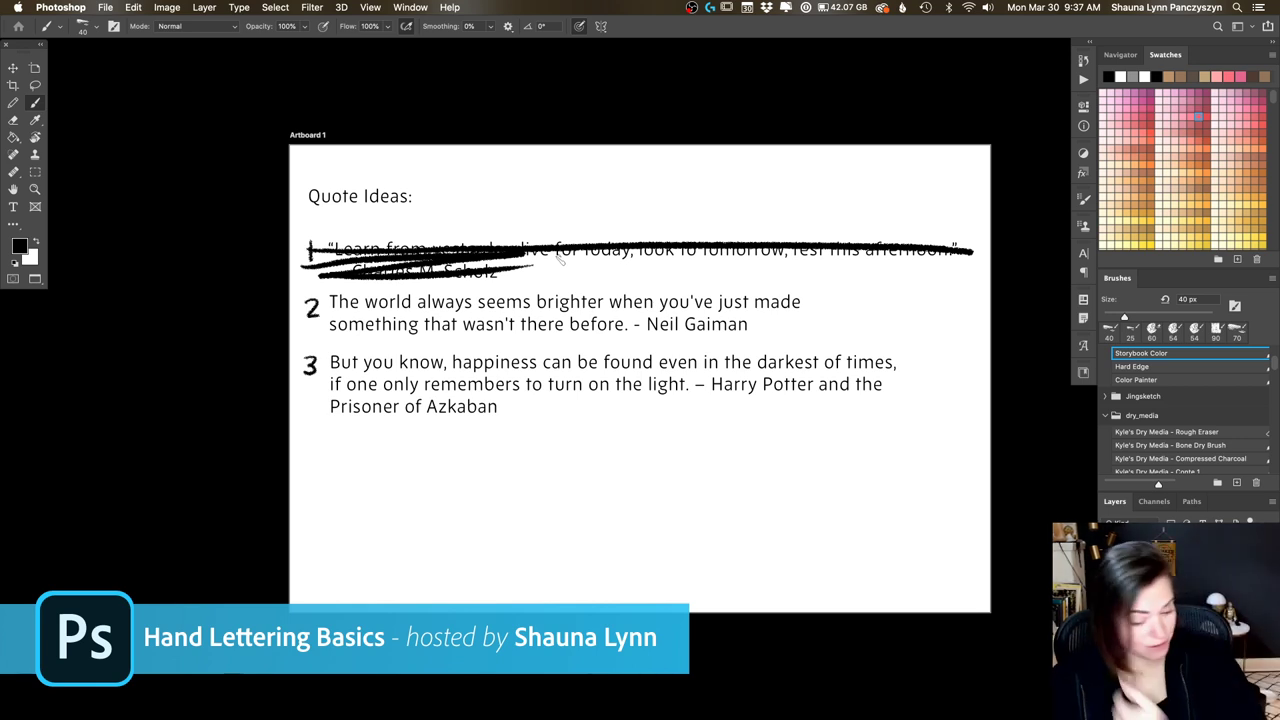
pyautogui.moveTo(860, 282)
pyautogui.mouseDown()
pyautogui.moveTo(826, 308)
pyautogui.moveTo(852, 314)
pyautogui.mouseUp()
pyautogui.moveTo(948, 326)
pyautogui.mouseDown()
pyautogui.moveTo(914, 354)
pyautogui.moveTo(938, 359)
pyautogui.mouseUp()
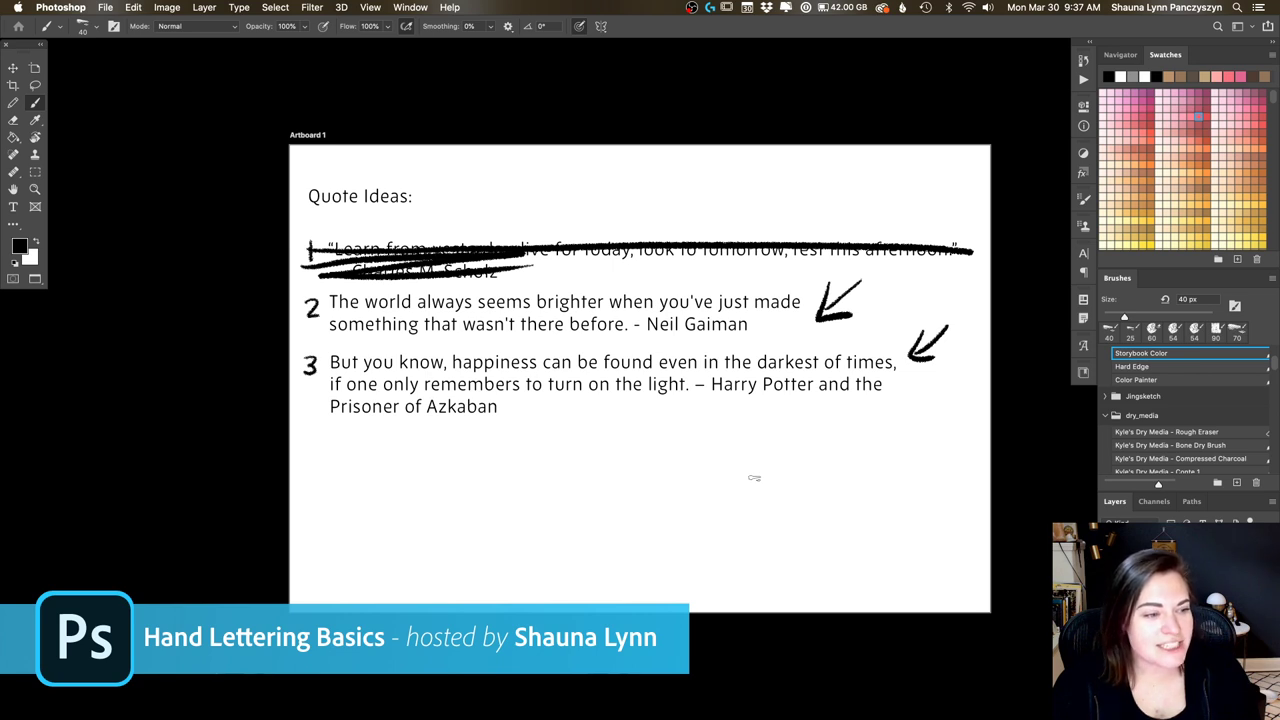
# Step: Circle the third quote with the brush, then open and close the layer style settings unchanged
pyautogui.moveTo(645, 458)
pyautogui.mouseDown()
pyautogui.moveTo(488, 465)
pyautogui.moveTo(640, 344)
pyautogui.moveTo(552, 427)
pyautogui.mouseUp()
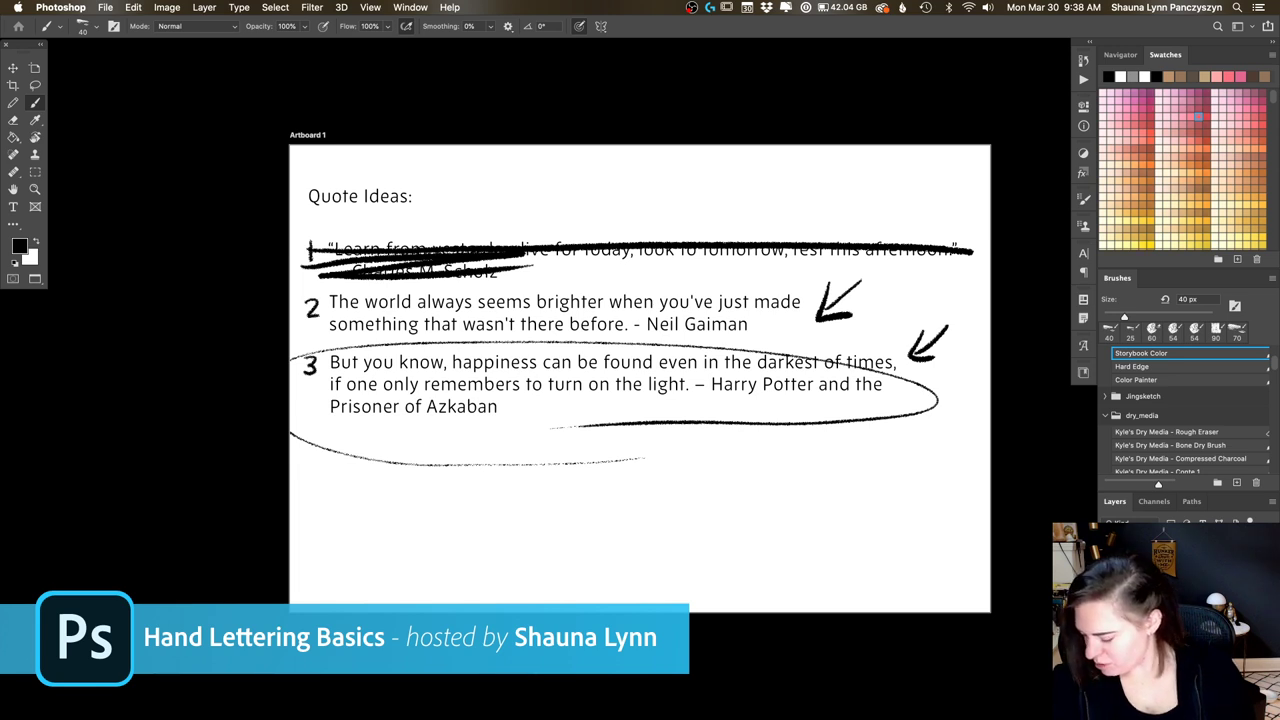
pyautogui.doubleClick(1180, 540)
pyautogui.click(1206, 386)
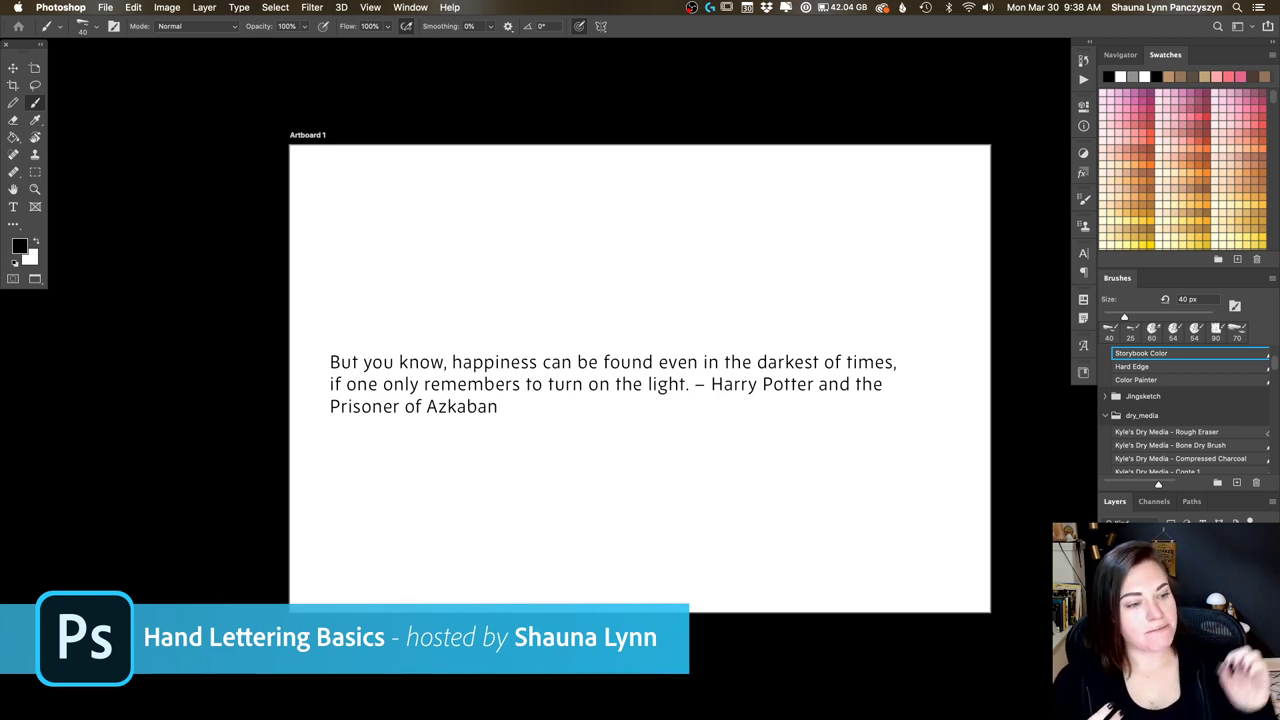
# Step: Decline rasterizing the quote text and hand-letter 'BE.' above the quote
pyautogui.click(486, 226)
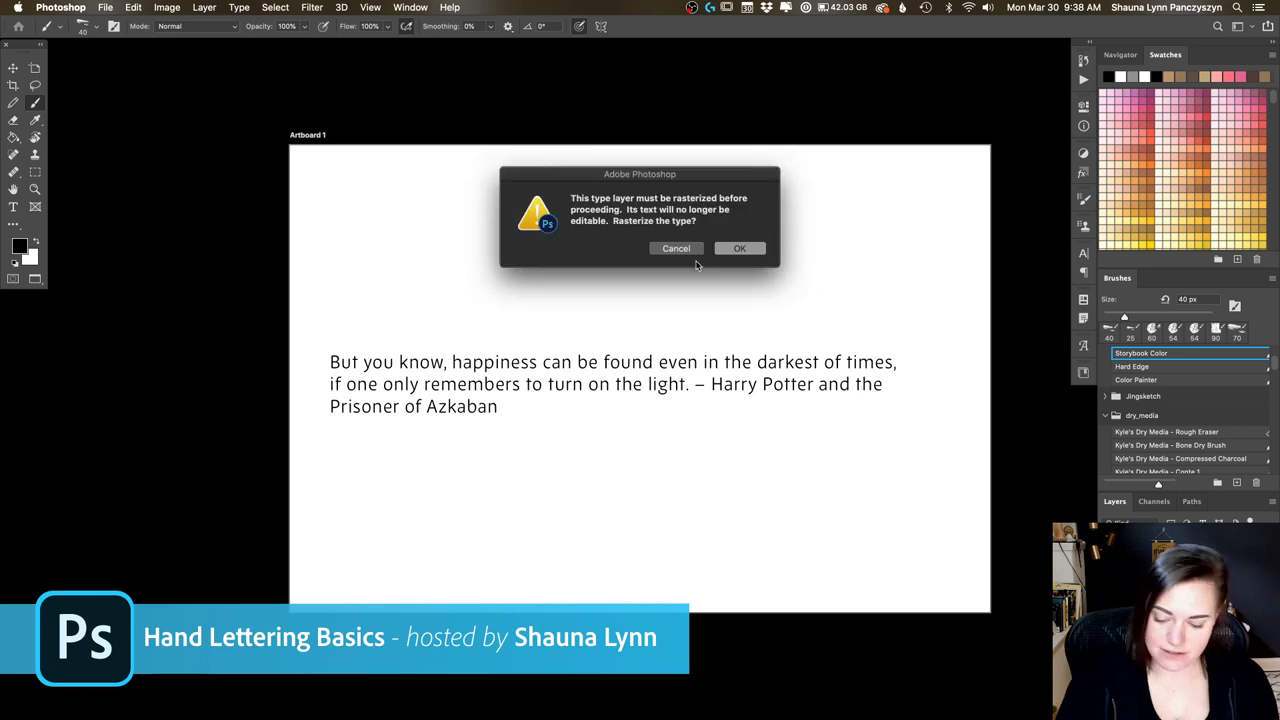
pyautogui.click(677, 252)
pyautogui.moveTo(436, 203); pyautogui.dragTo(430, 252)
pyautogui.moveTo(410, 204); pyautogui.dragTo(428, 258)
pyautogui.moveTo(478, 206); pyautogui.dragTo(474, 248)
pyautogui.moveTo(474, 248)
pyautogui.mouseDown()
pyautogui.moveTo(504, 246)
pyautogui.moveTo(504, 202)
pyautogui.moveTo(540, 246)
pyautogui.mouseUp()
pyautogui.click(518, 242)
# Step: Continue the lettering with 'NET/LIVE' to complete BE.NET/LIVE
pyautogui.moveTo(538, 196)
pyautogui.mouseDown()
pyautogui.moveTo(571, 194)
pyautogui.moveTo(600, 246)
pyautogui.mouseUp()
pyautogui.moveTo(588, 222)
pyautogui.mouseDown()
pyautogui.moveTo(606, 222)
pyautogui.moveTo(610, 198)
pyautogui.mouseUp()
pyautogui.moveTo(622, 198)
pyautogui.mouseDown()
pyautogui.moveTo(622, 246)
pyautogui.moveTo(644, 200)
pyautogui.moveTo(628, 262)
pyautogui.mouseUp()
pyautogui.moveTo(686, 196); pyautogui.dragTo(700, 246)
pyautogui.moveTo(710, 200); pyautogui.dragTo(705, 246)
pyautogui.moveTo(722, 200); pyautogui.dragTo(756, 188)
pyautogui.moveTo(770, 188)
pyautogui.mouseDown()
pyautogui.moveTo(792, 244)
pyautogui.moveTo(800, 222)
pyautogui.mouseUp()
pyautogui.moveTo(772, 199); pyautogui.dragTo(800, 196)
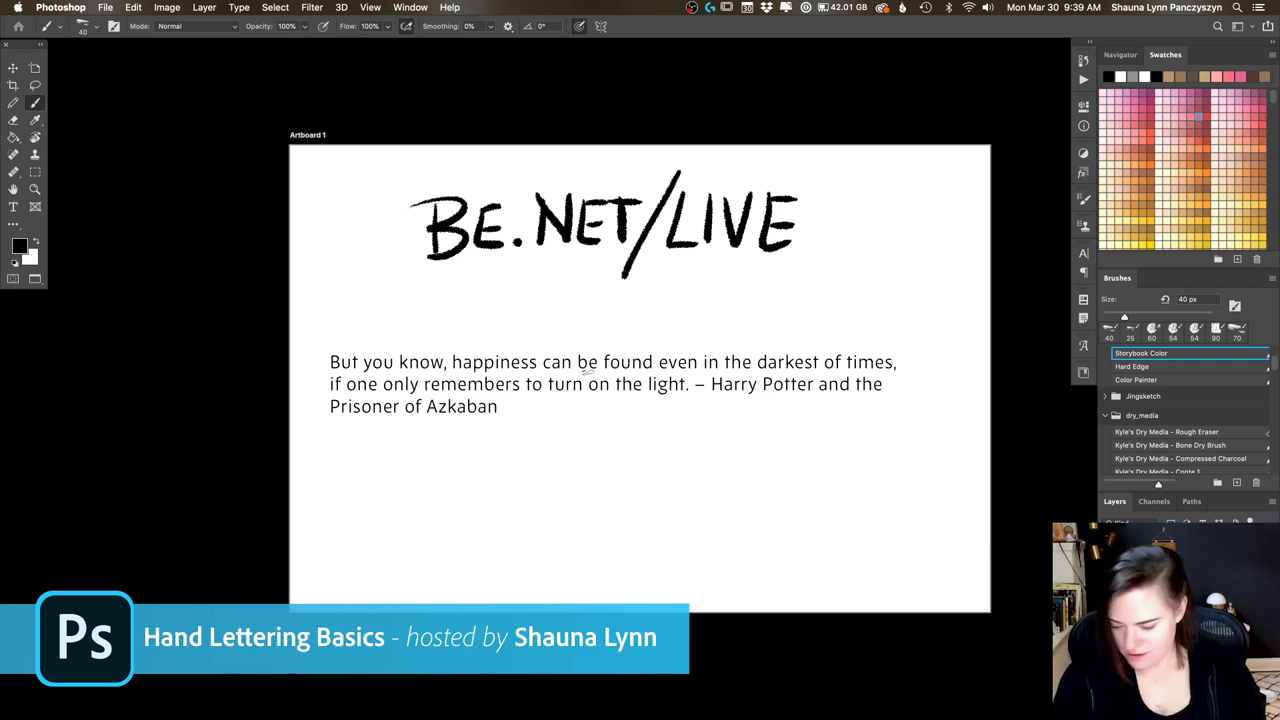
# Step: Delete the BE.NET/LIVE lettering and start a new 6 x 4 inch, 350 ppi document
pyautogui.press('BackSpace')
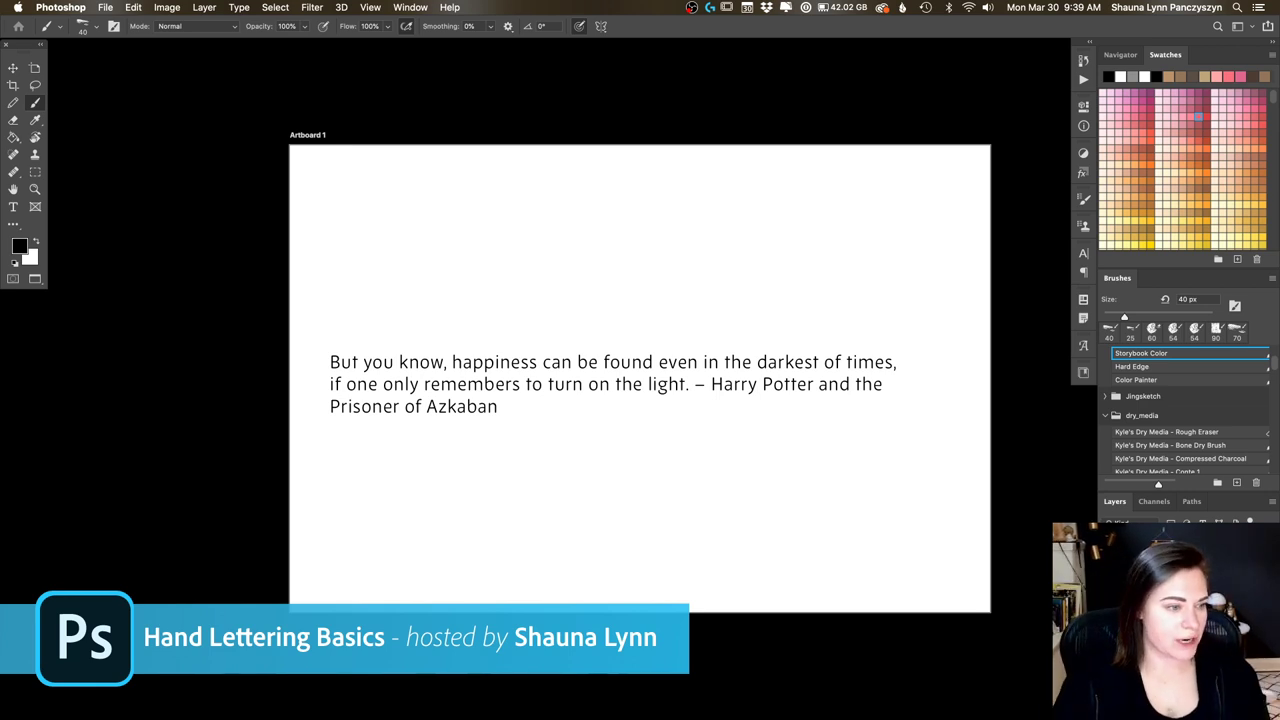
pyautogui.click(105, 7)
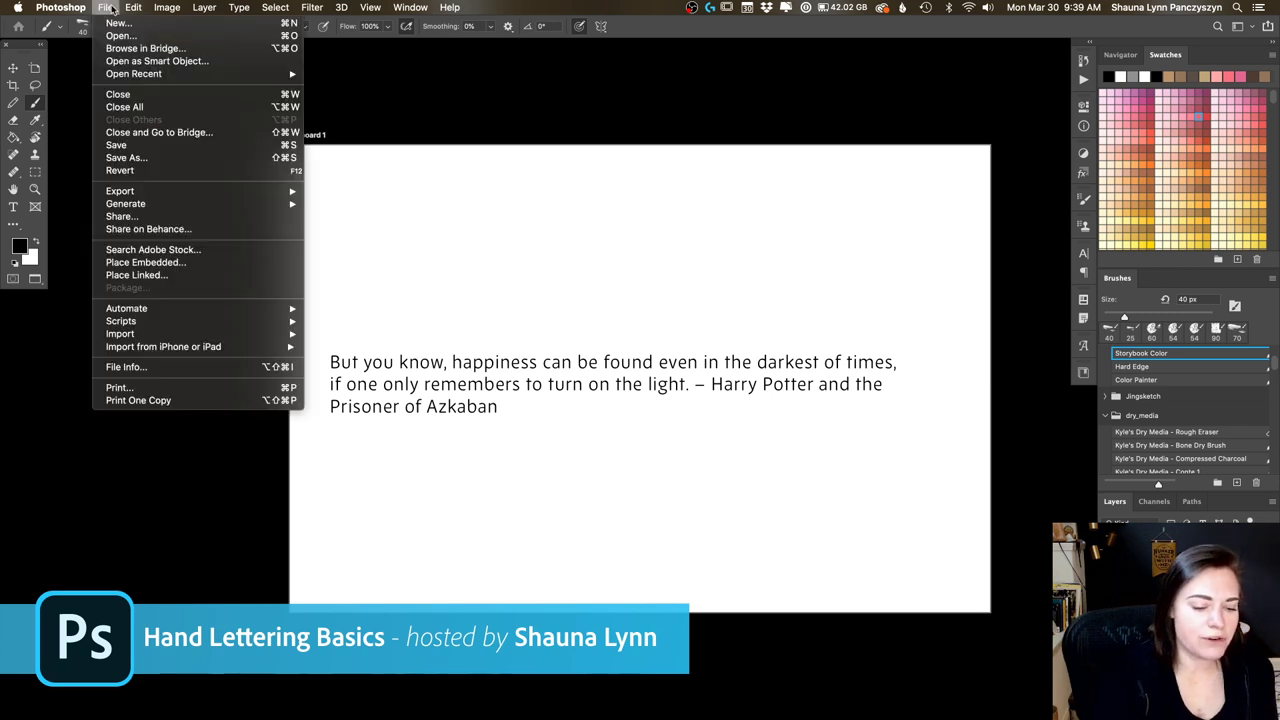
pyautogui.click(200, 22)
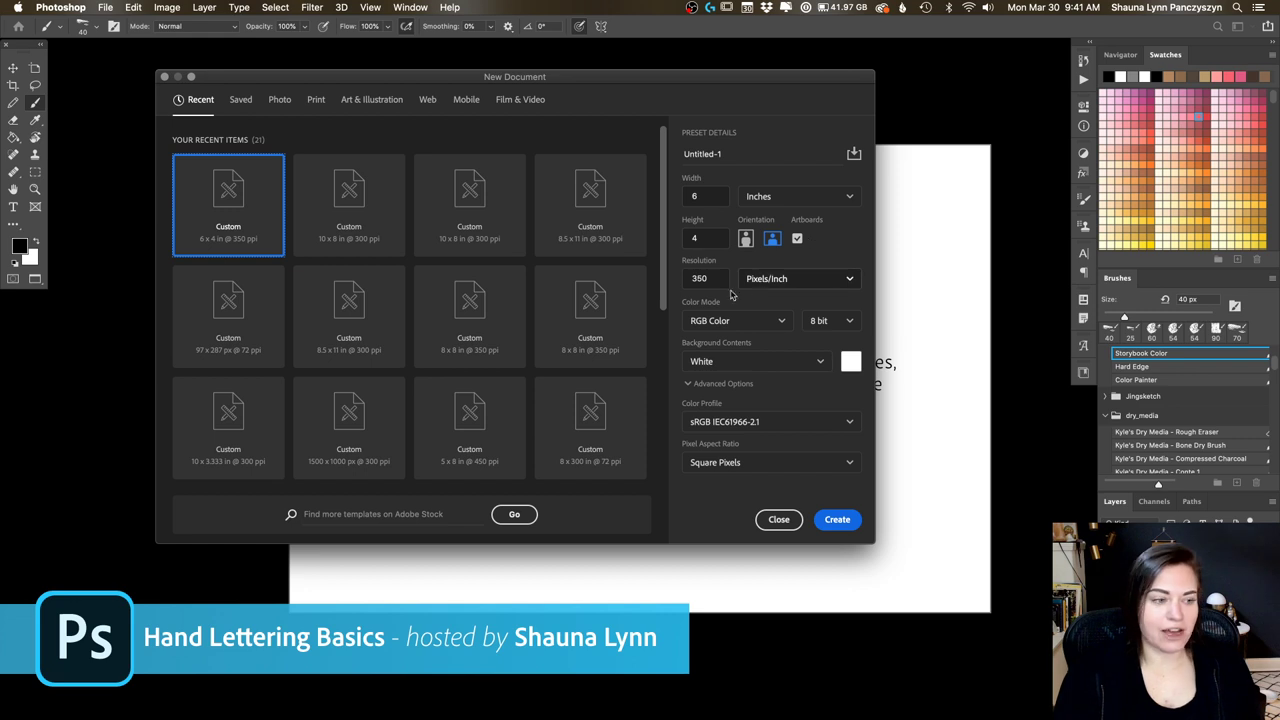
# Step: Try out orientation and artboard options, then create the 6 x 4 inch landscape artboard document
pyautogui.click(745, 240)
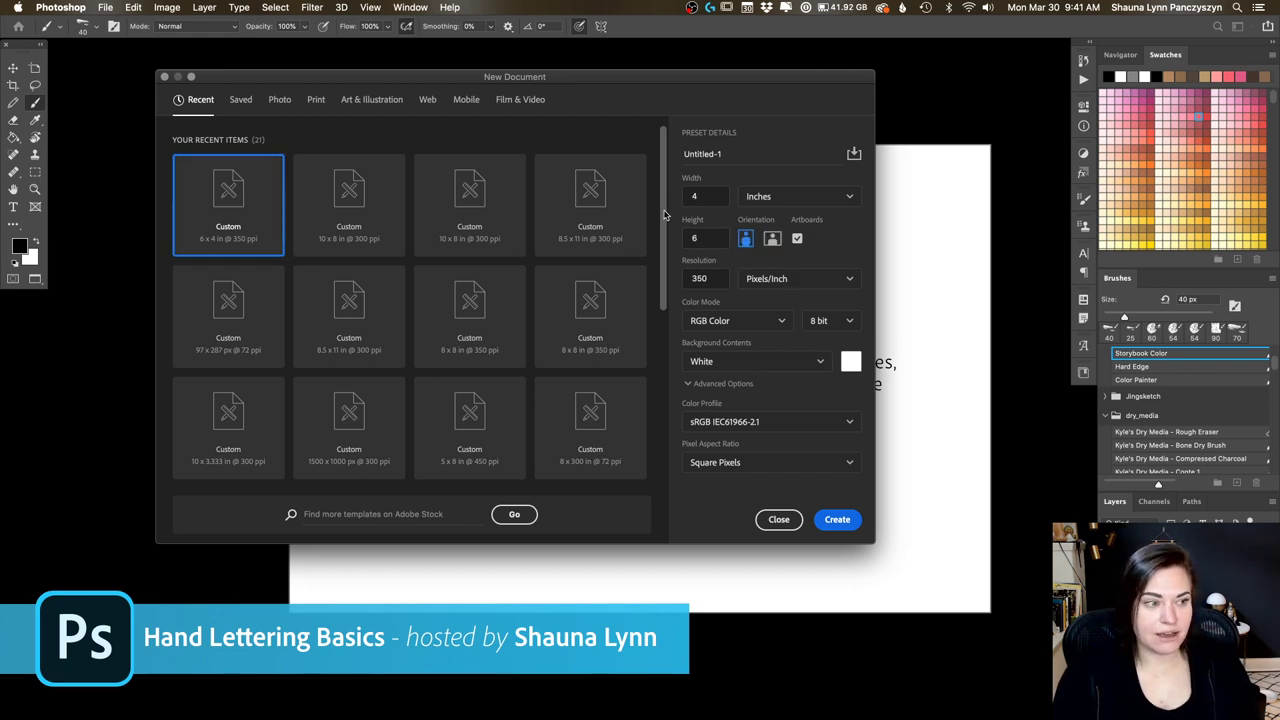
pyautogui.click(772, 240)
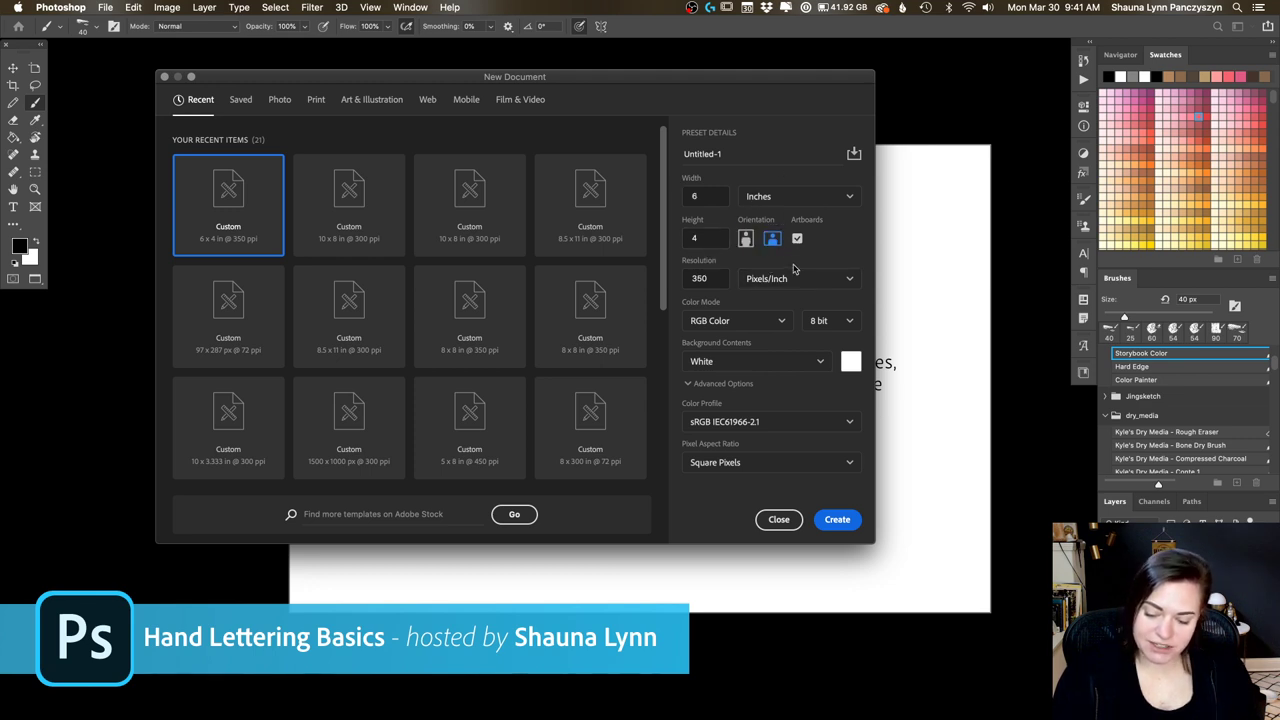
pyautogui.click(799, 239)
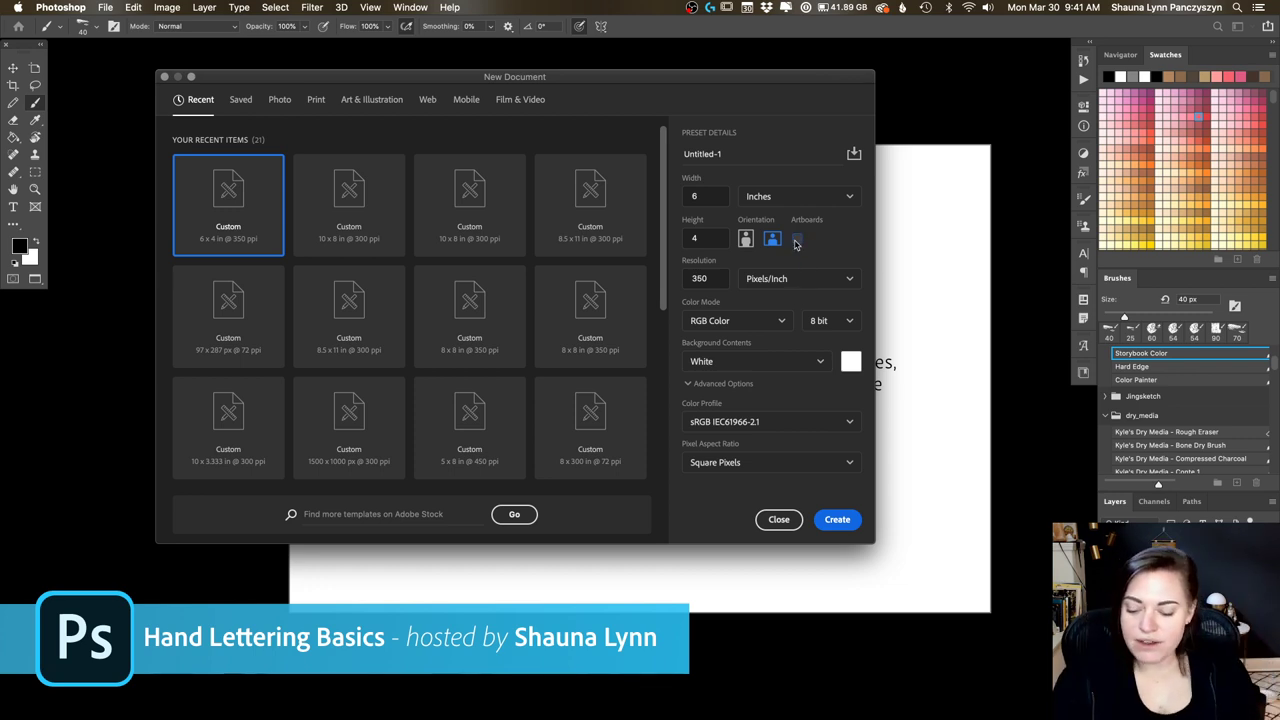
pyautogui.click(797, 239)
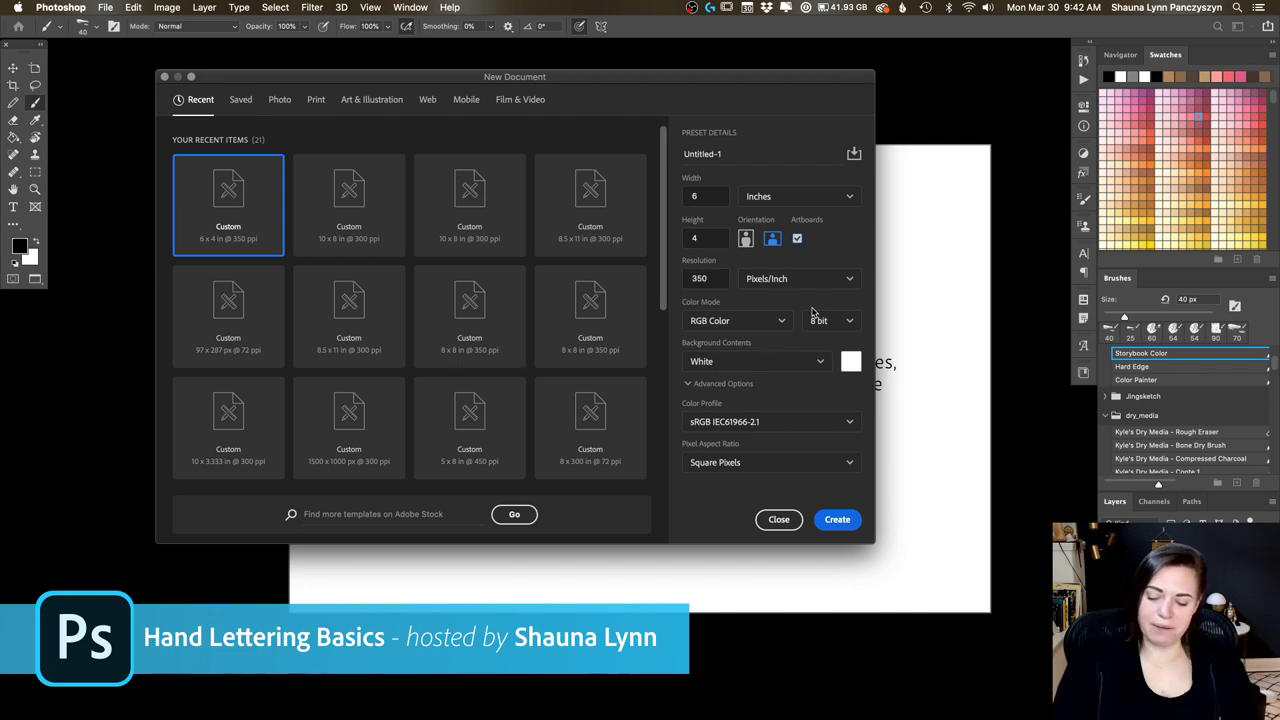
pyautogui.click(840, 520)
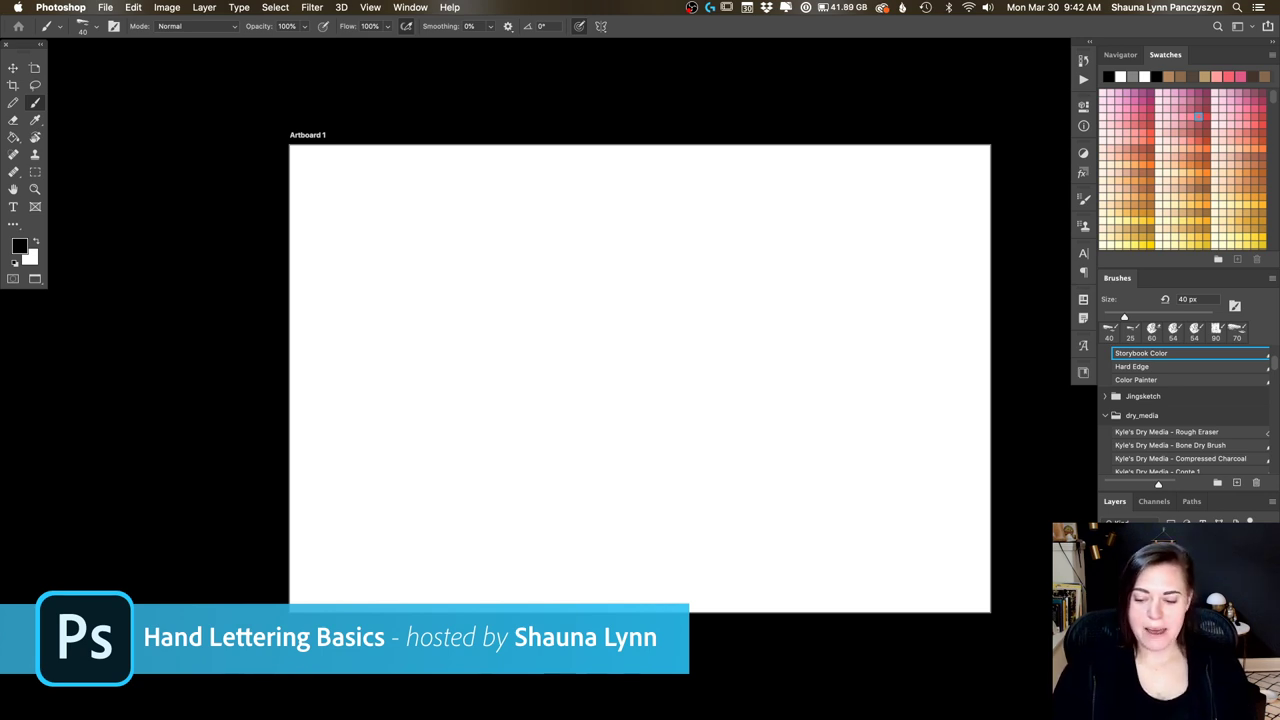
# Step: Paint a red hand-lettered 'Hi' on Artboard 1
pyautogui.click(1152, 127)
pyautogui.moveTo(472, 242); pyautogui.dragTo(473, 261)
pyautogui.moveTo(477, 312); pyautogui.dragTo(474, 338)
pyautogui.moveTo(428, 298); pyautogui.dragTo(528, 284)
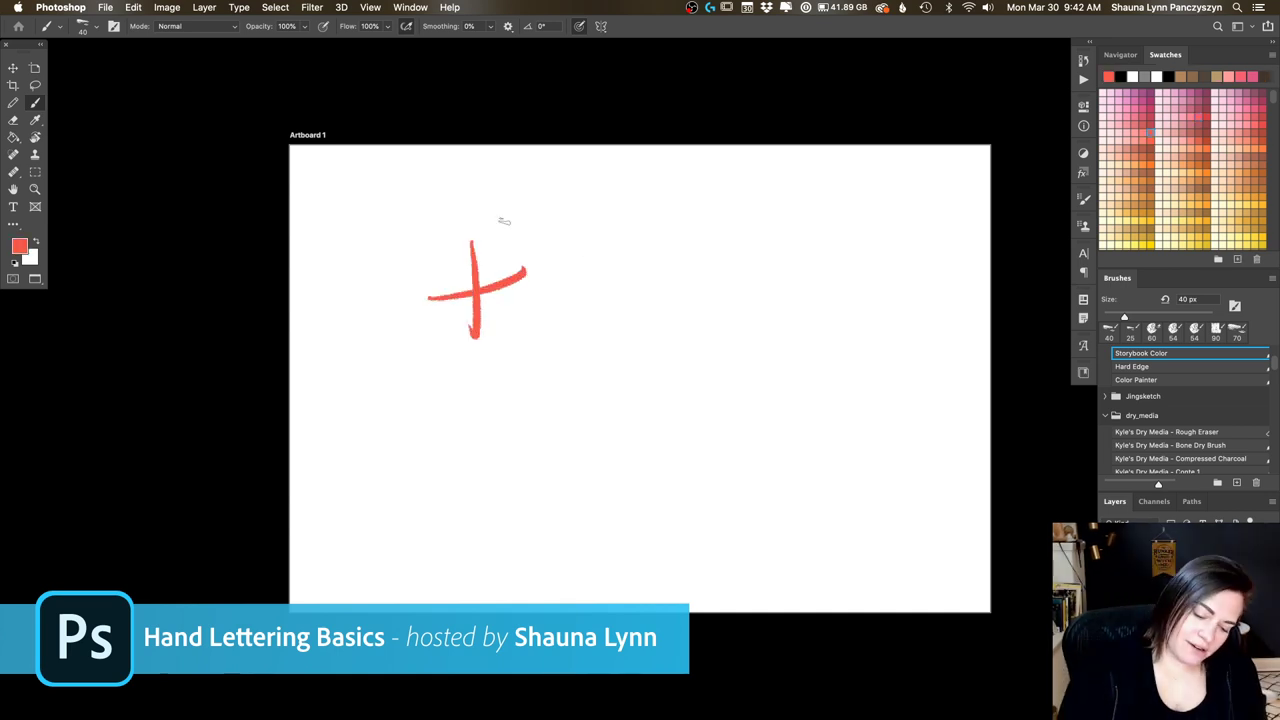
pyautogui.moveTo(503, 212); pyautogui.dragTo(520, 330)
pyautogui.moveTo(547, 258); pyautogui.dragTo(550, 316)
pyautogui.moveTo(540, 205)
pyautogui.mouseDown()
pyautogui.moveTo(532, 245)
pyautogui.moveTo(567, 224)
pyautogui.mouseUp()
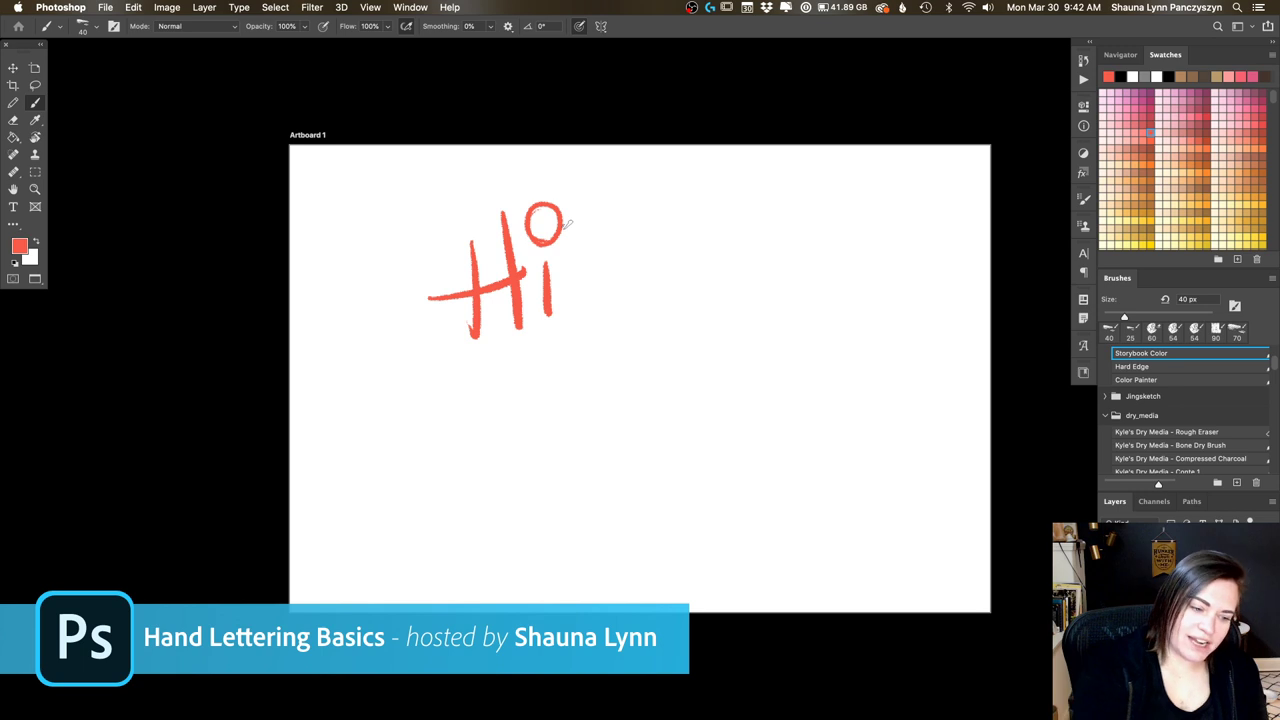
# Step: Move the red Hi off the artboard to the left and zoom out to show both
pyautogui.press('v')
pyautogui.moveTo(742, 439); pyautogui.dragTo(977, 452)
pyautogui.moveTo(812, 344); pyautogui.dragTo(336, 285)
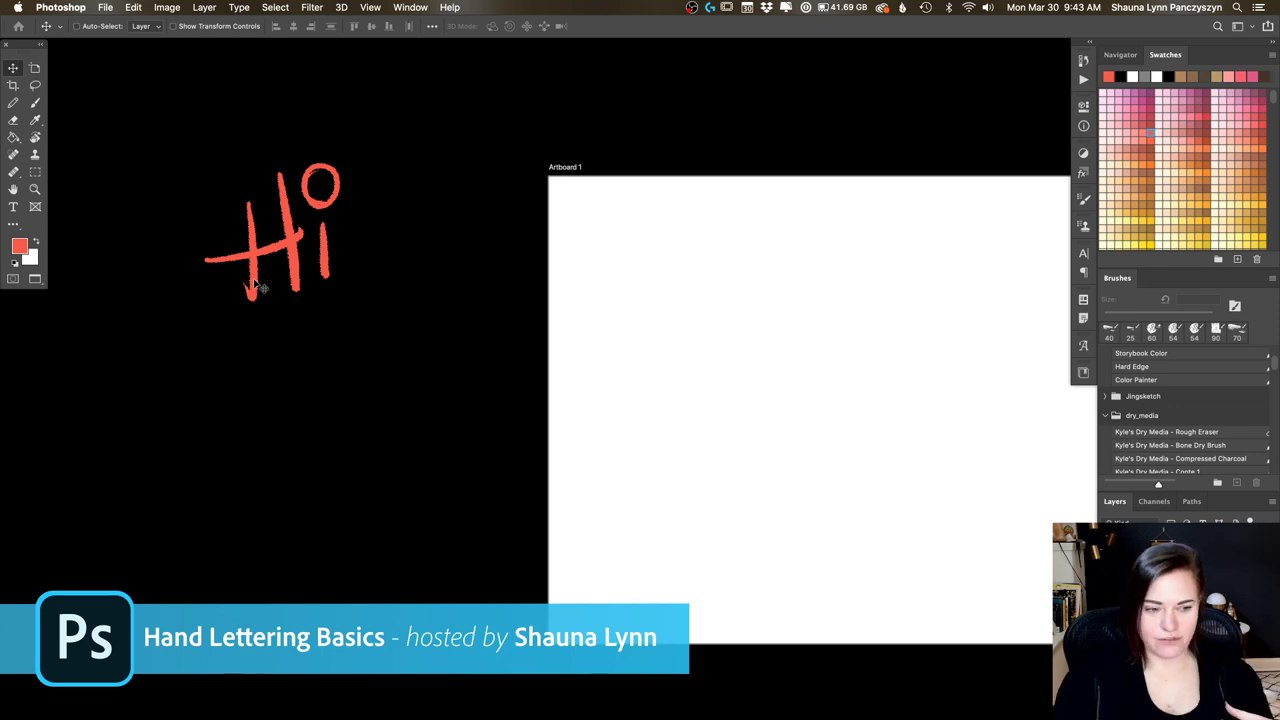
pyautogui.press('super+0')
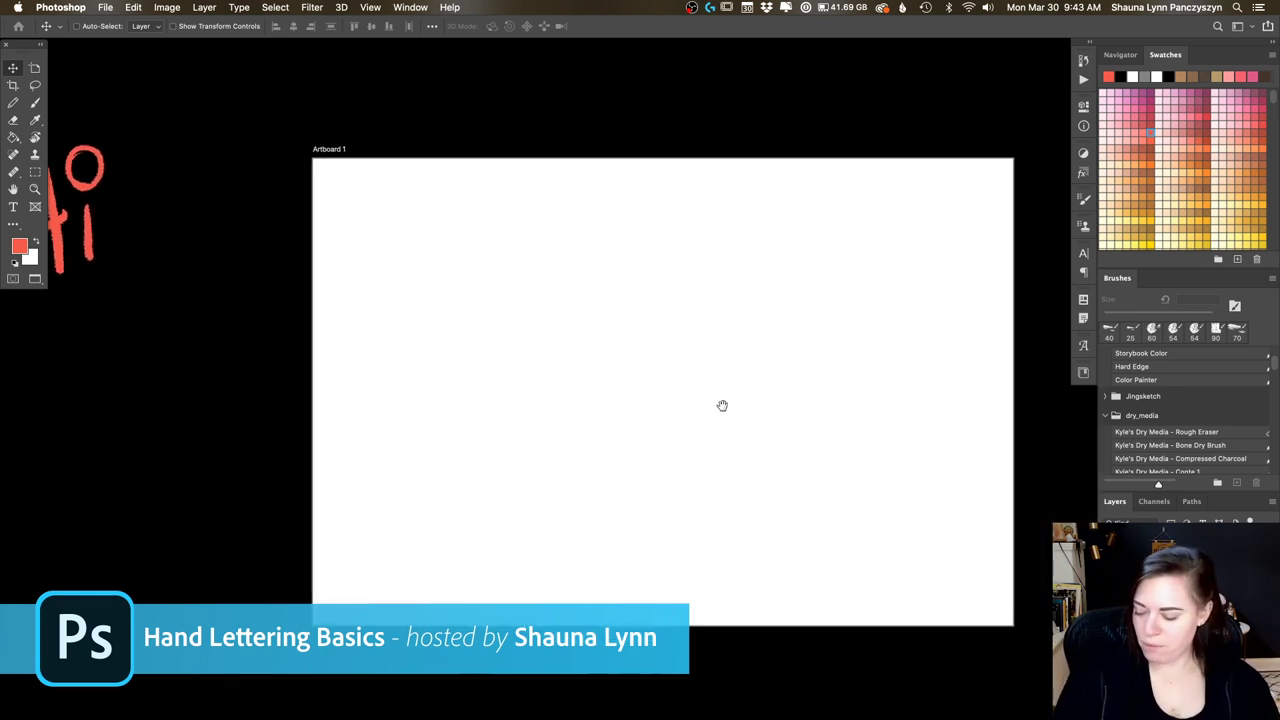
pyautogui.press('super+minus')
pyautogui.press('super+minus')
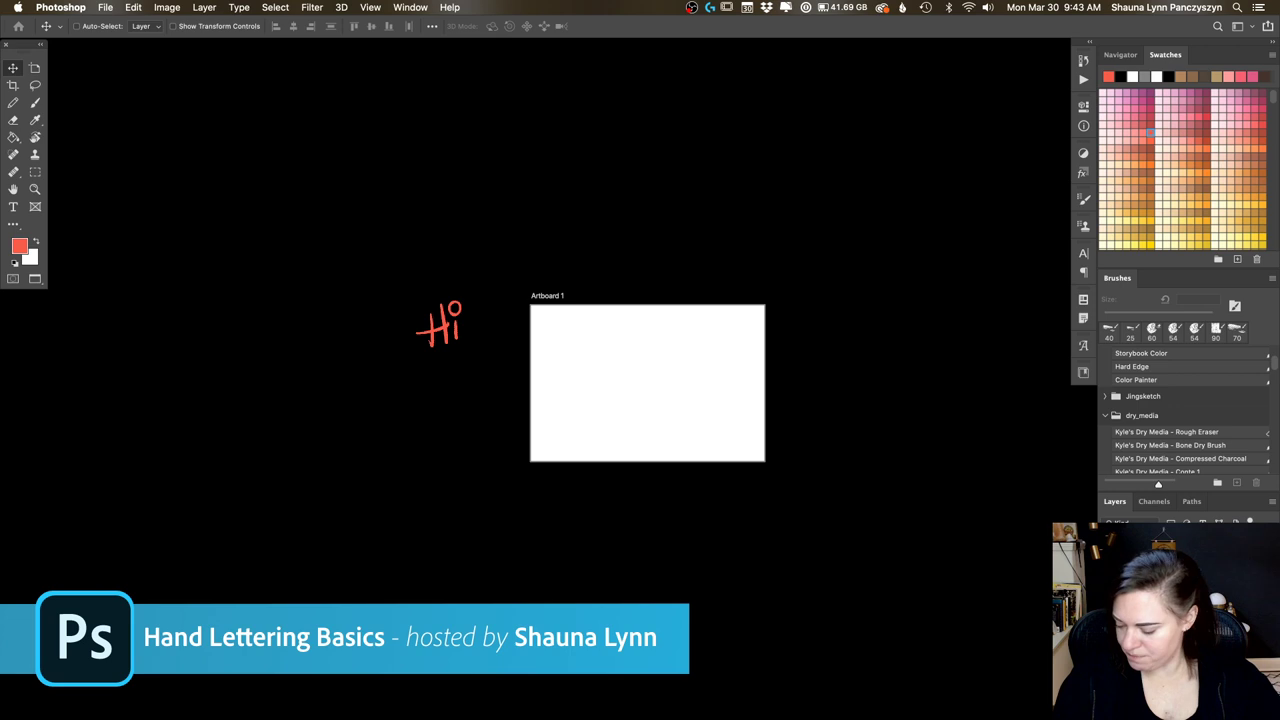
# Step: Add a portrait Artboard 2 beside Artboard 1, then close the practice document without saving
pyautogui.click(33, 67)
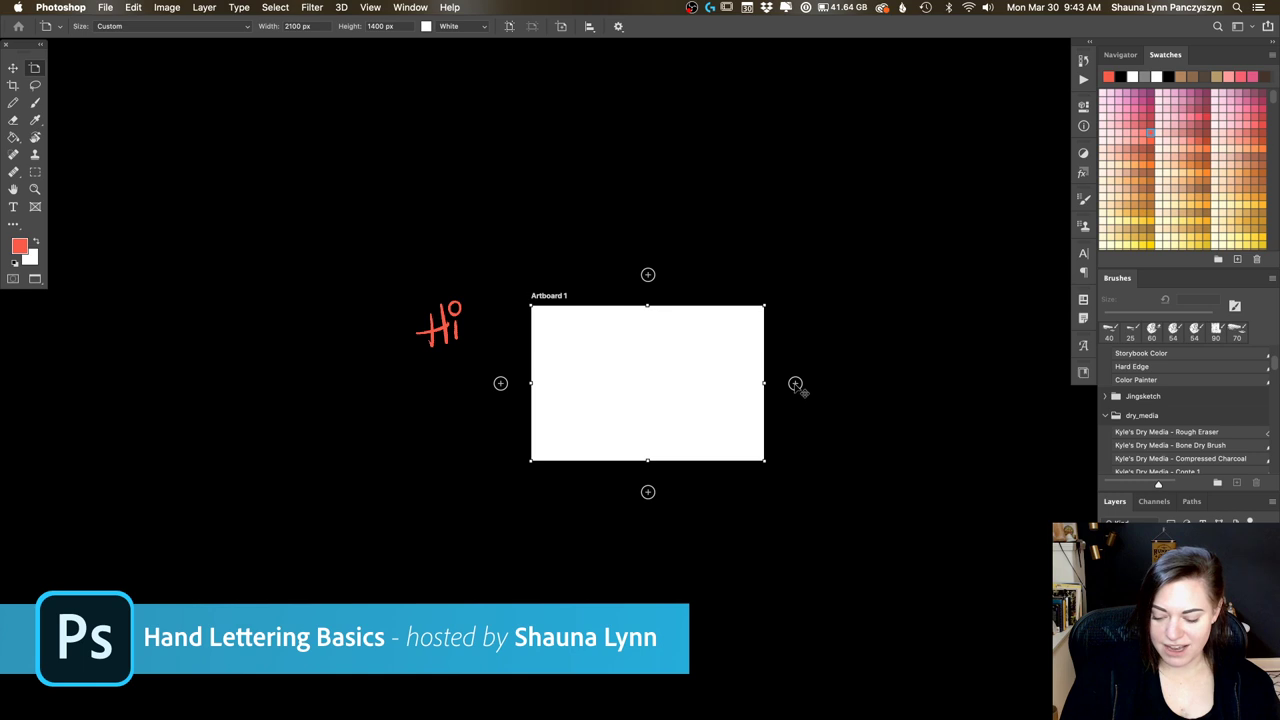
pyautogui.click(796, 383)
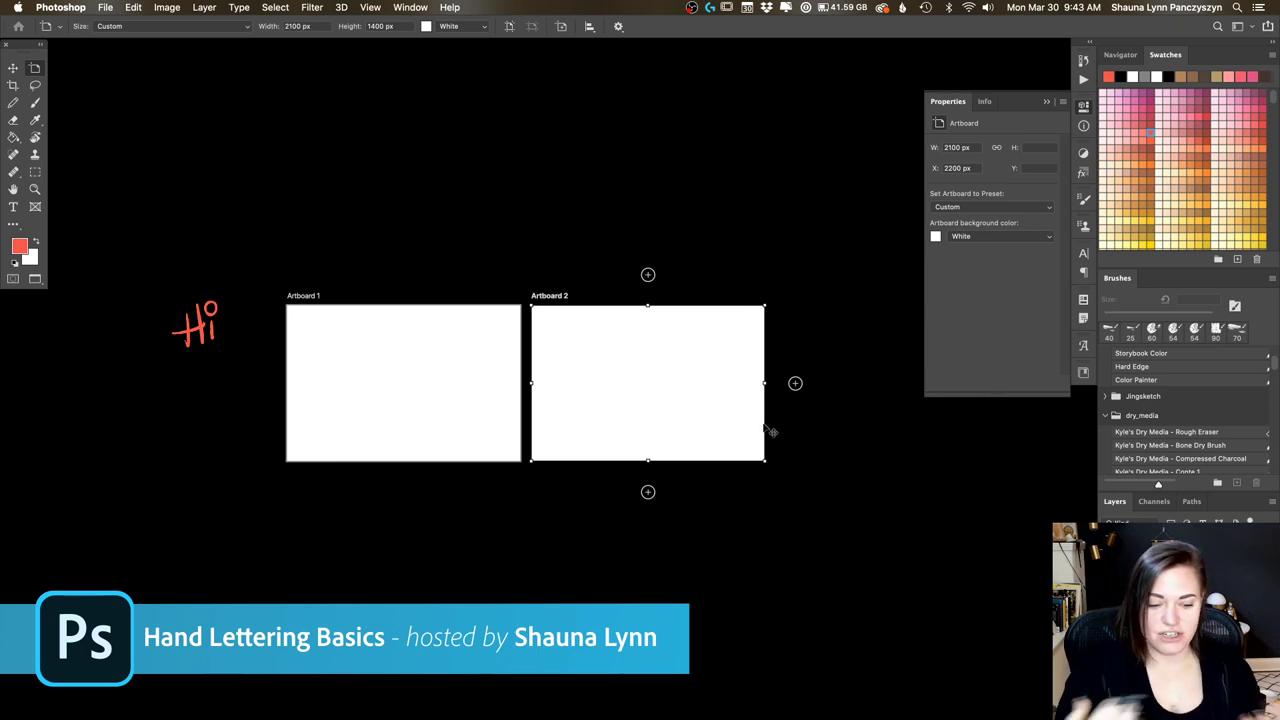
pyautogui.click(509, 27)
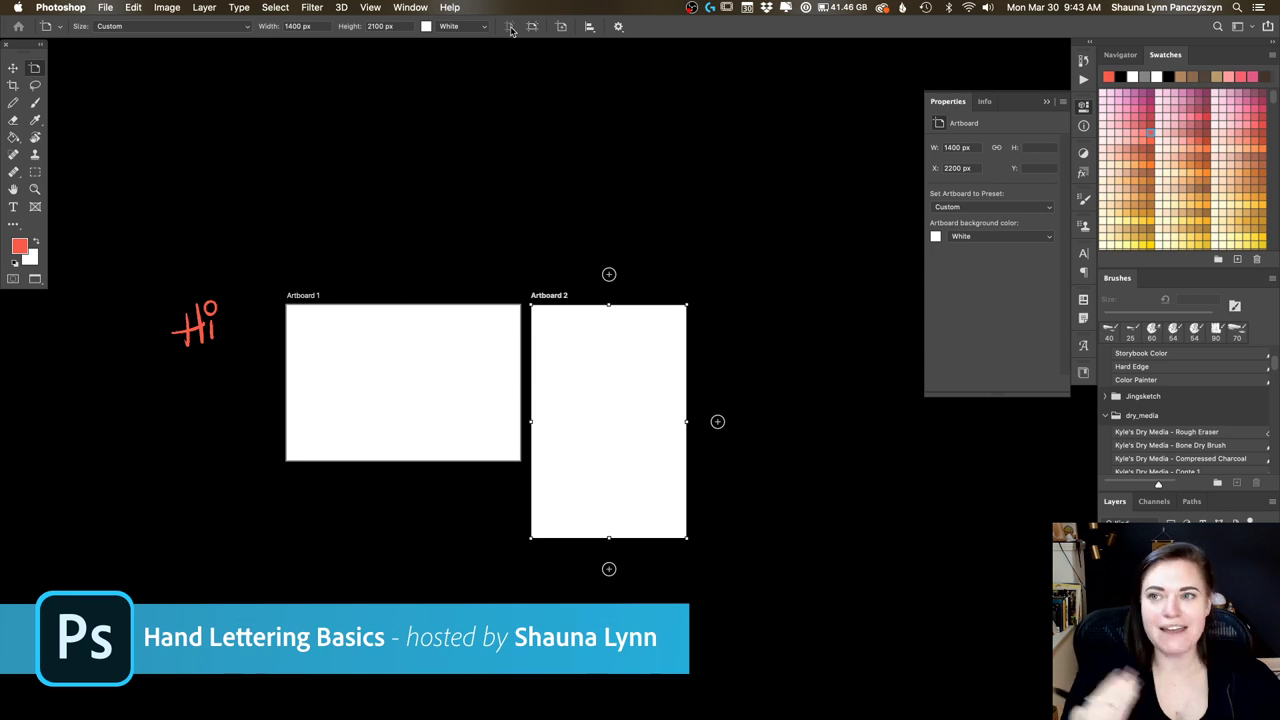
pyautogui.press('super+w')
pyautogui.click(604, 252)
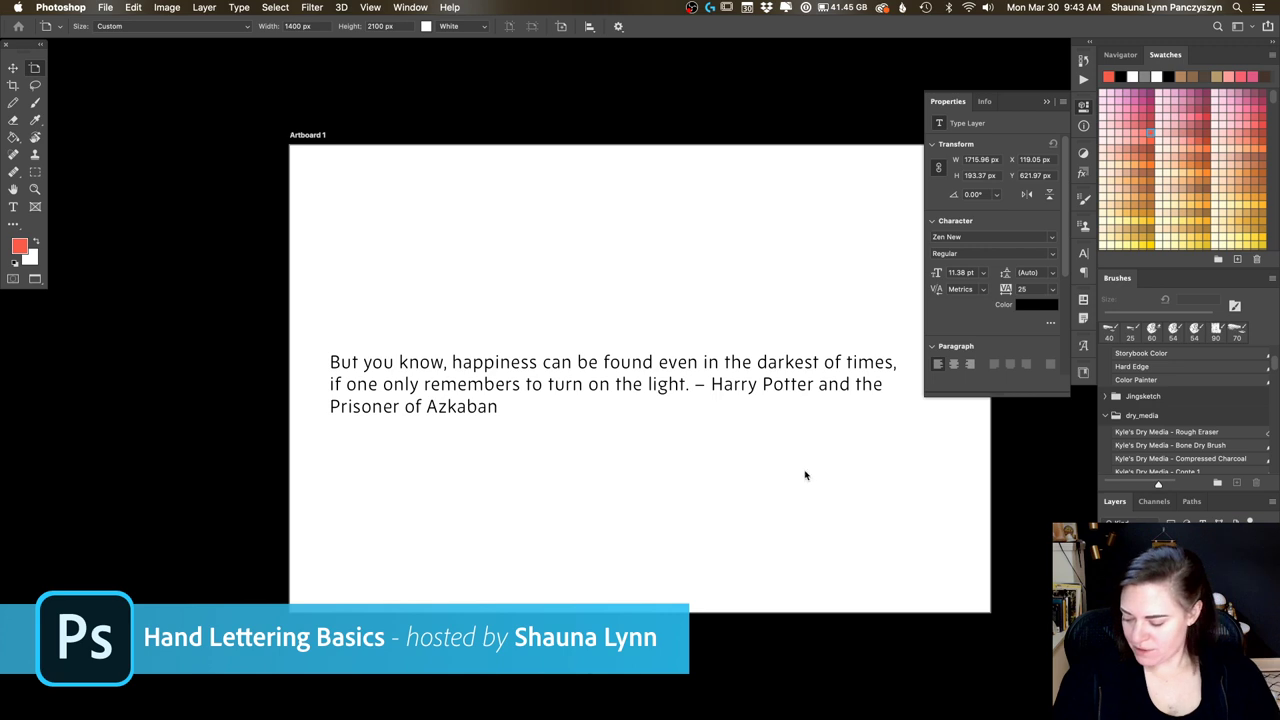
# Step: Move the quote to Artboard 1's top-left, select a pixel layer, and choose pink paint
pyautogui.press('v')
pyautogui.moveTo(760, 426); pyautogui.dragTo(735, 208)
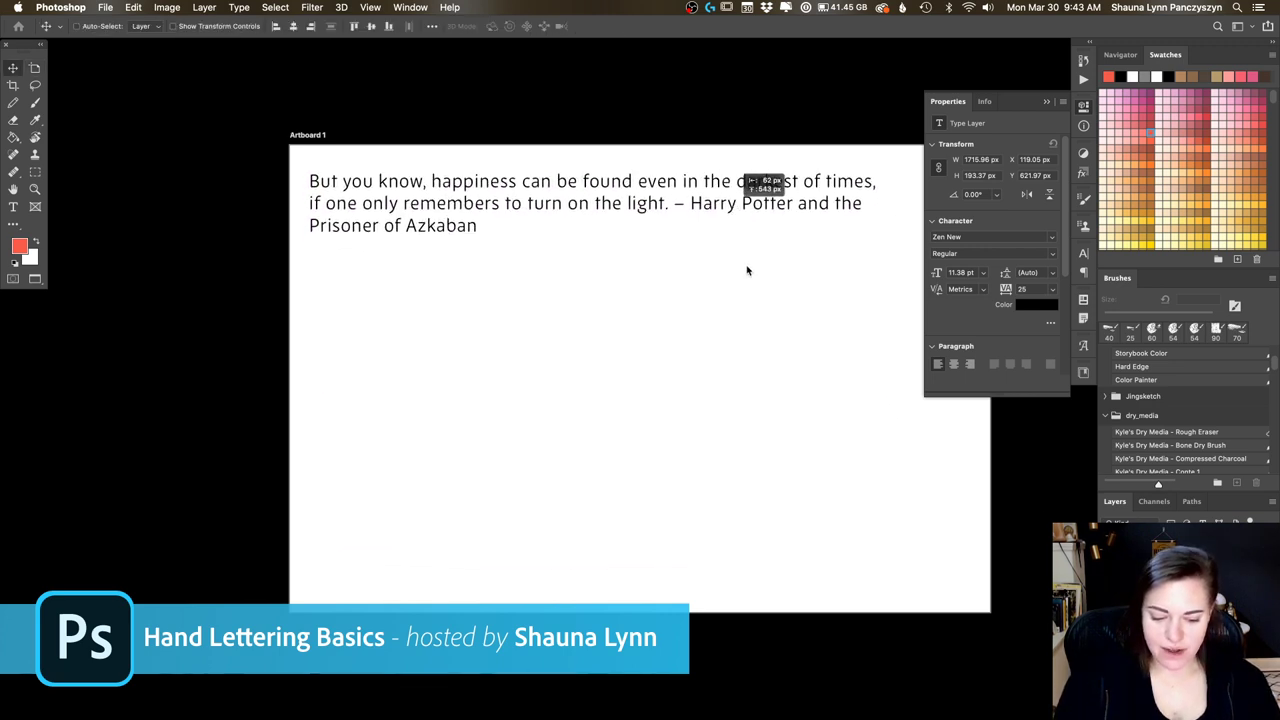
pyautogui.hscroll(5, 654, 320)
pyautogui.hscroll(-3, 694, 317)
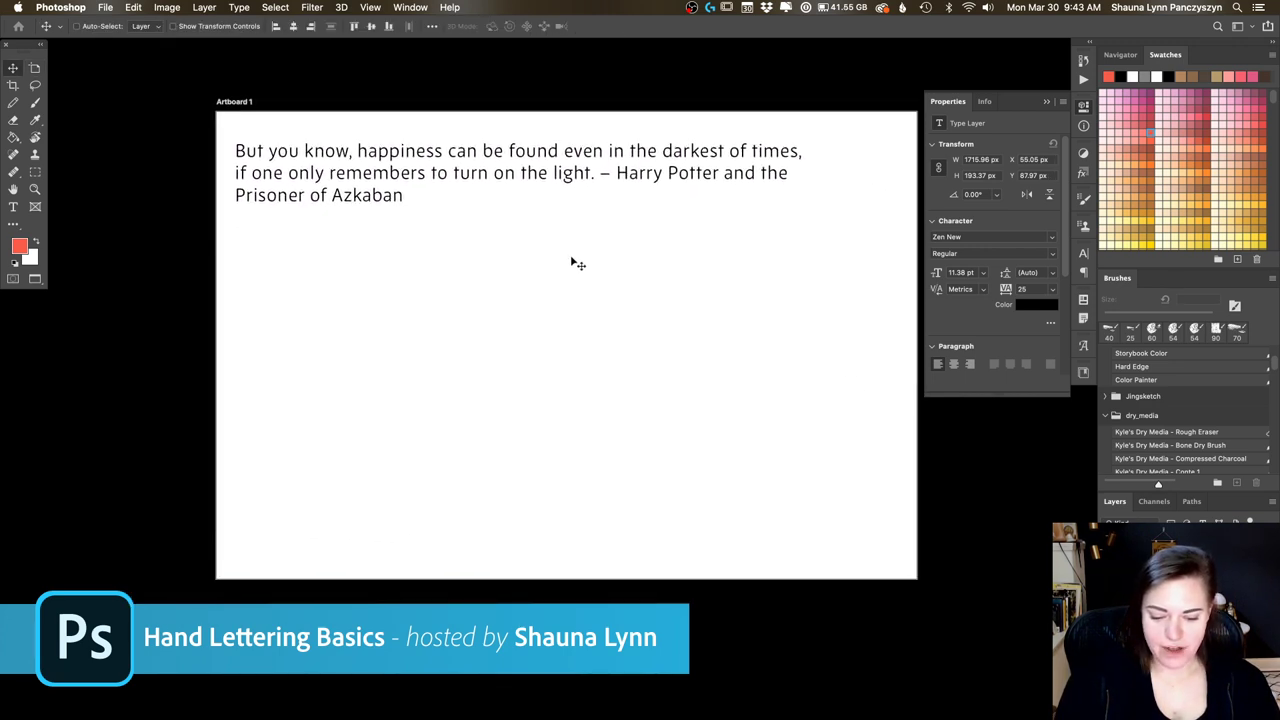
pyautogui.hotkey('alt', '[')
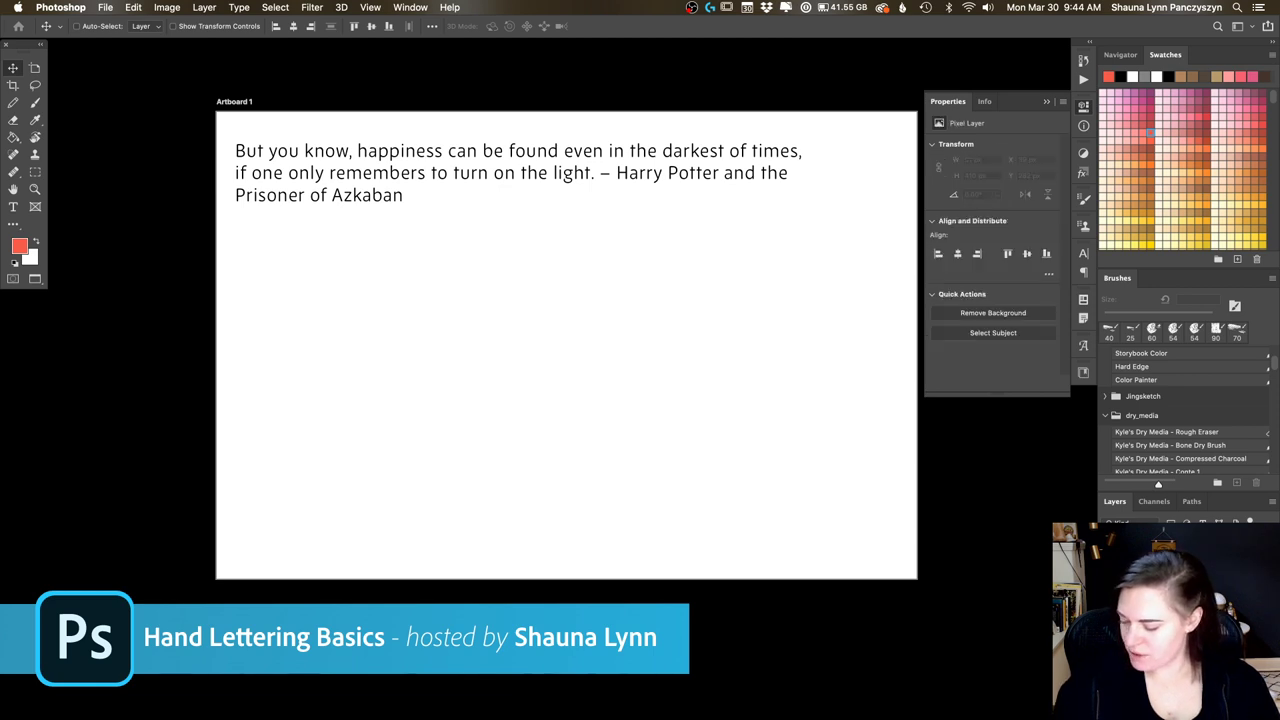
pyautogui.click(1146, 139)
# Step: Switch to a coral colour and a 25 px brush, and check the brush preset
pyautogui.click(1200, 118)
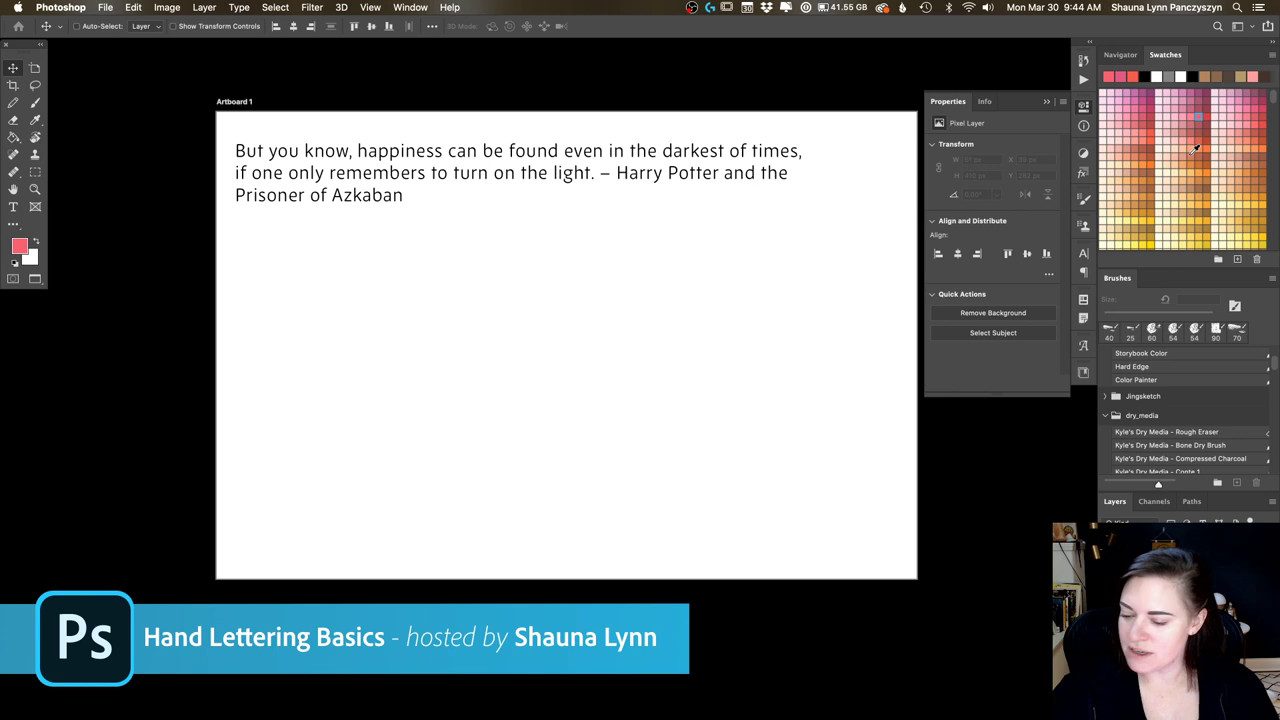
pyautogui.press('b')
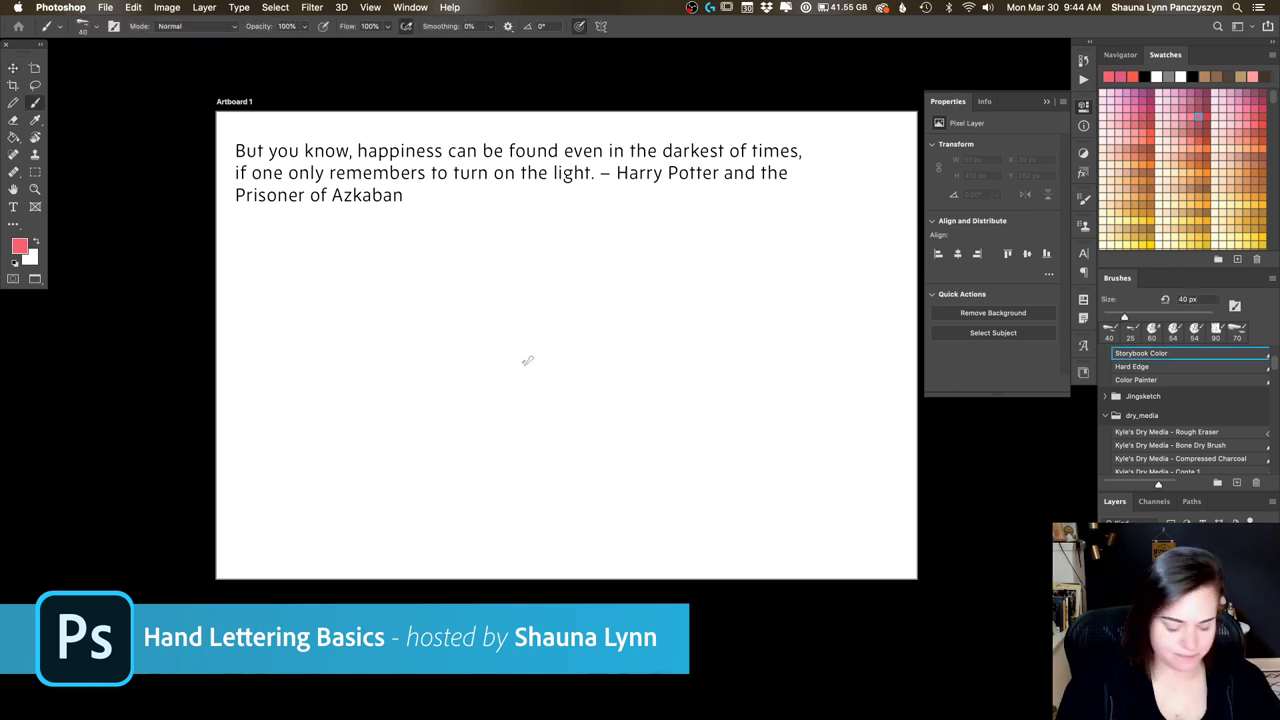
pyautogui.press('[')
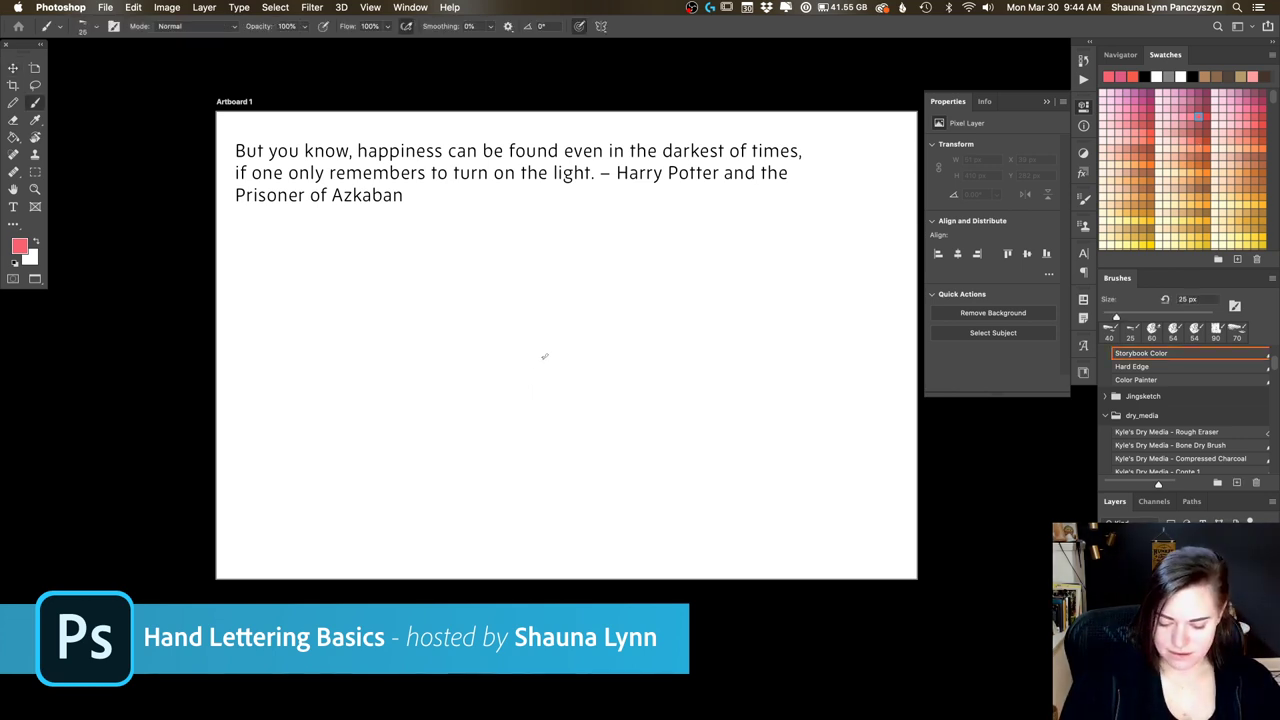
pyautogui.moveTo(574, 349); pyautogui.dragTo(729, 378)
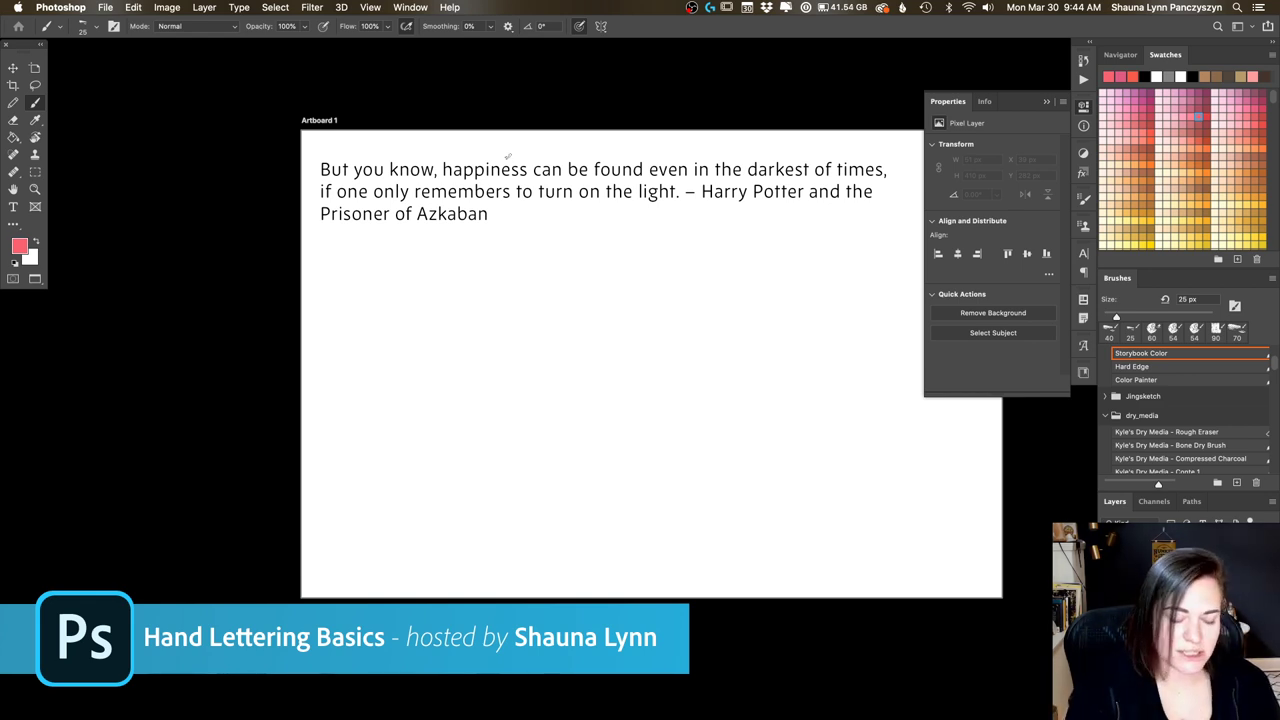
pyautogui.rightClick(507, 157)
pyautogui.press('Escape')
# Step: Underline happiness, found, darkest of times, only remembers and turn on the light in pink
pyautogui.moveTo(450, 176)
pyautogui.mouseDown()
pyautogui.moveTo(518, 176)
pyautogui.moveTo(446, 176)
pyautogui.mouseUp()
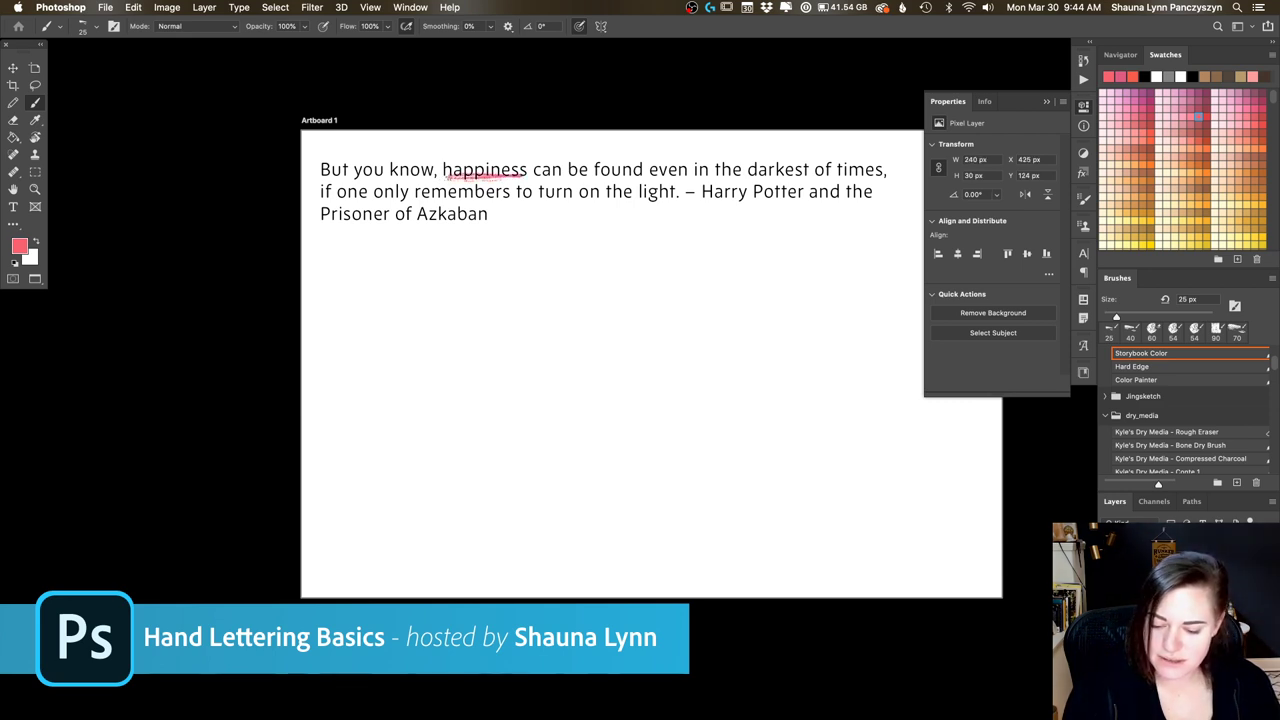
pyautogui.moveTo(592, 176); pyautogui.dragTo(644, 176)
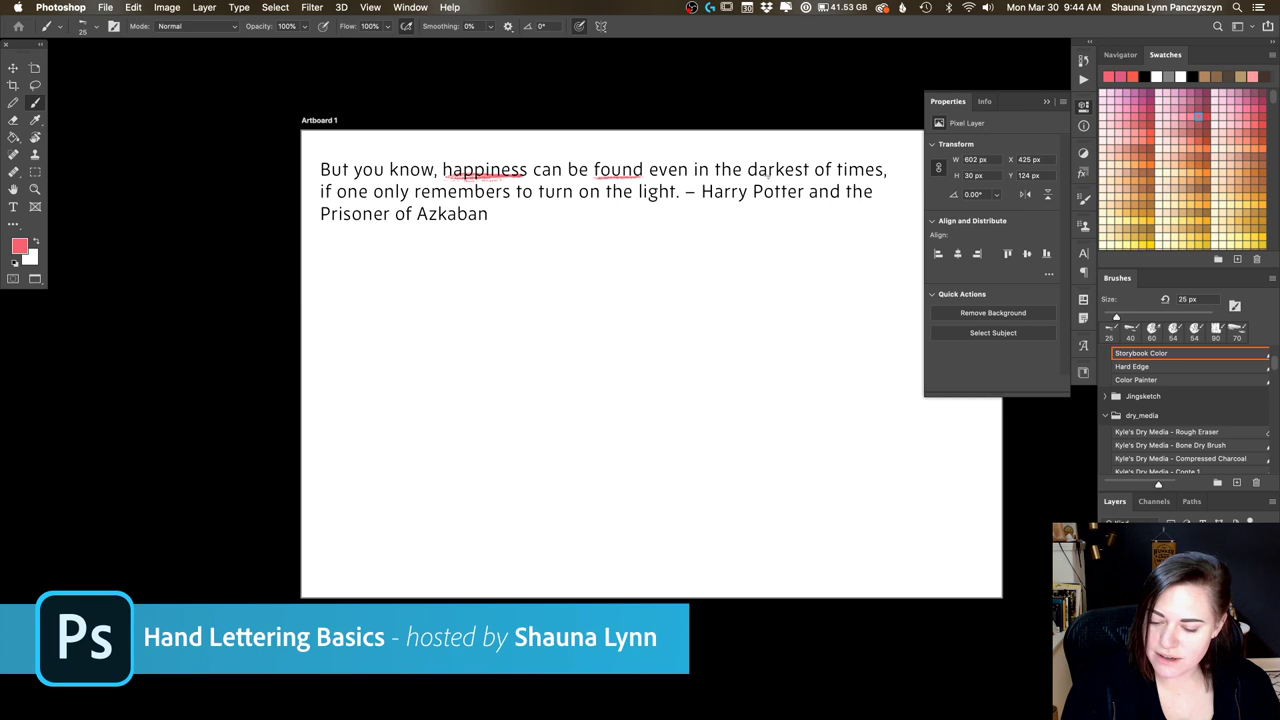
pyautogui.moveTo(750, 176); pyautogui.dragTo(898, 179)
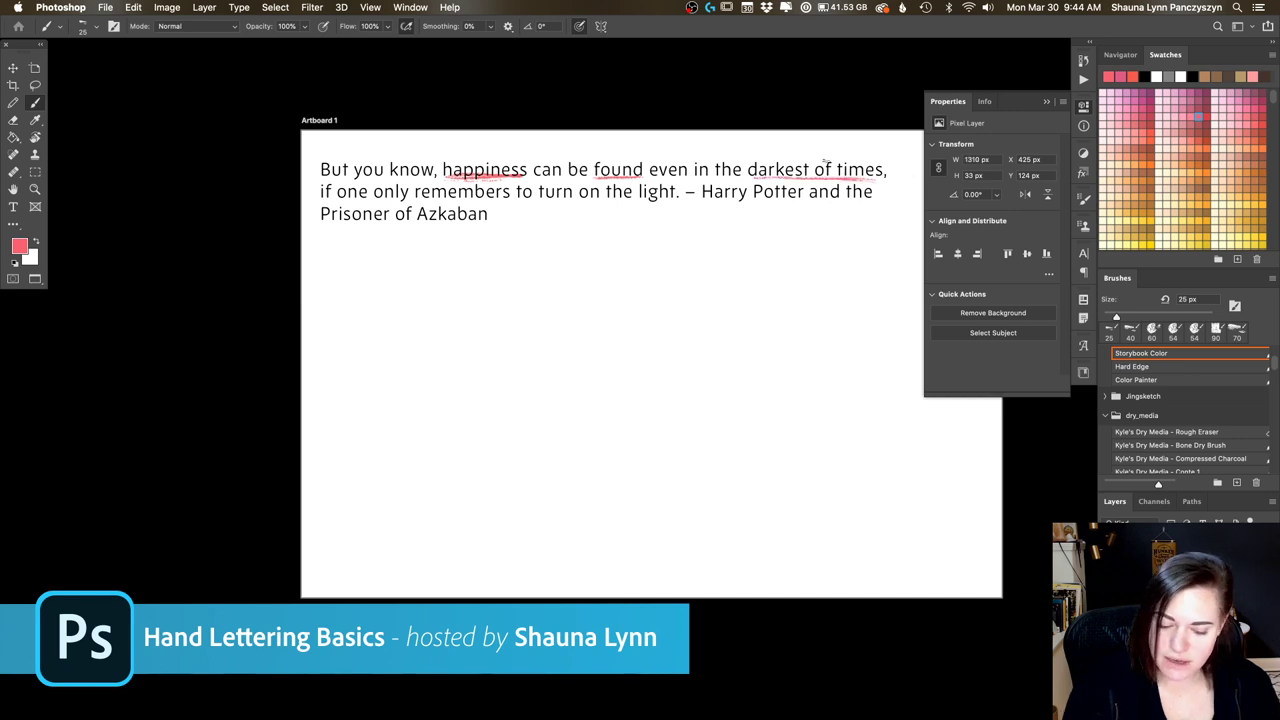
pyautogui.moveTo(376, 201); pyautogui.dragTo(678, 200)
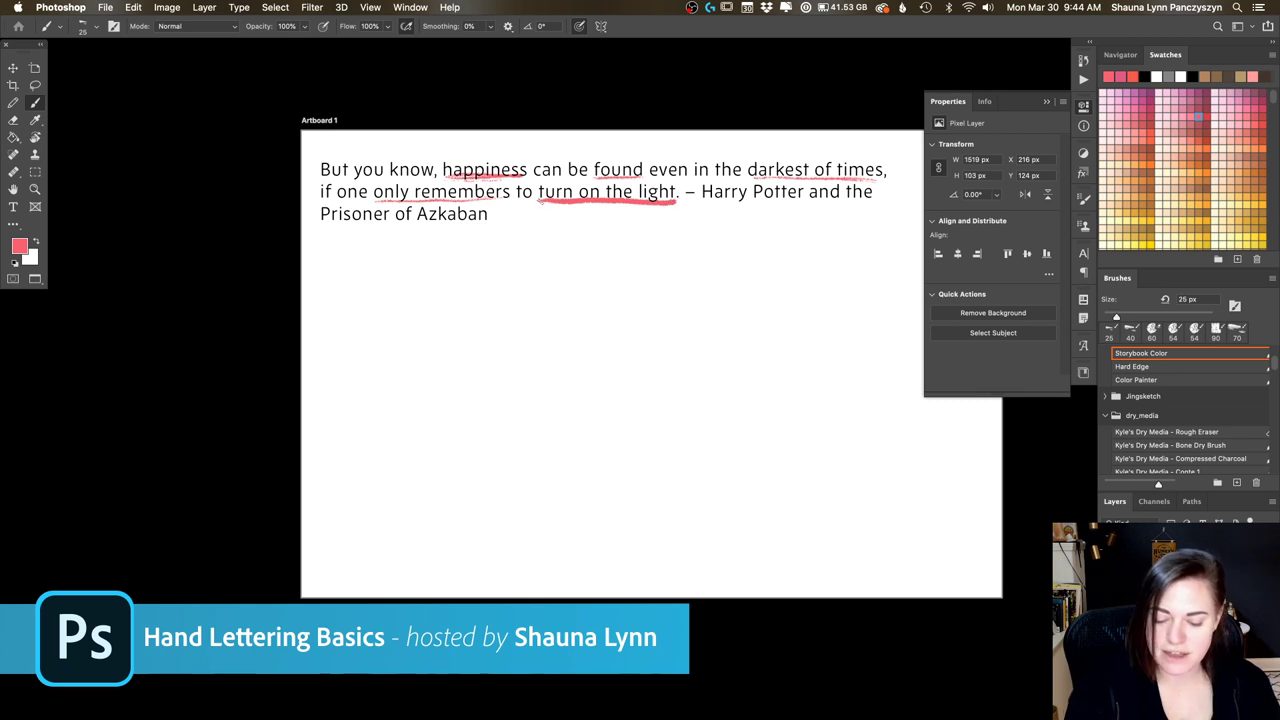
pyautogui.moveTo(538, 202); pyautogui.dragTo(650, 206)
pyautogui.moveTo(564, 210); pyautogui.dragTo(652, 210)
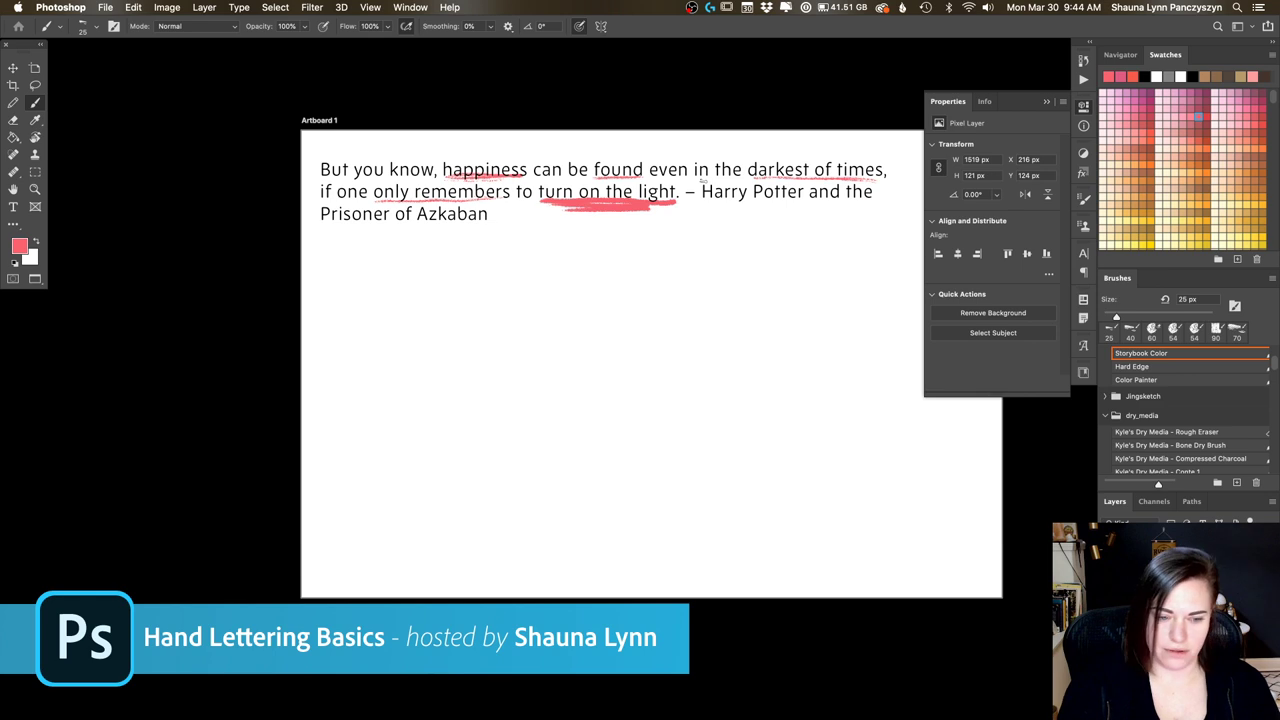
pyautogui.hscroll(2, 706, 323)
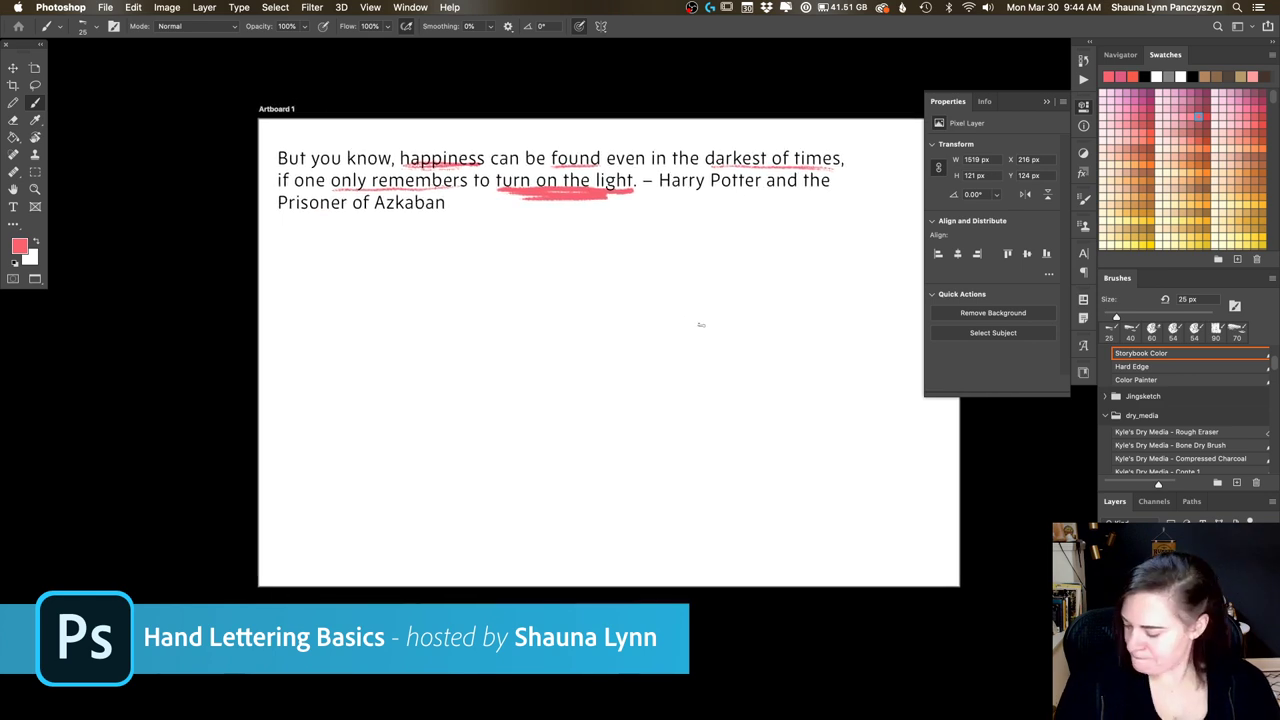
pyautogui.scroll(1, 452, 300)
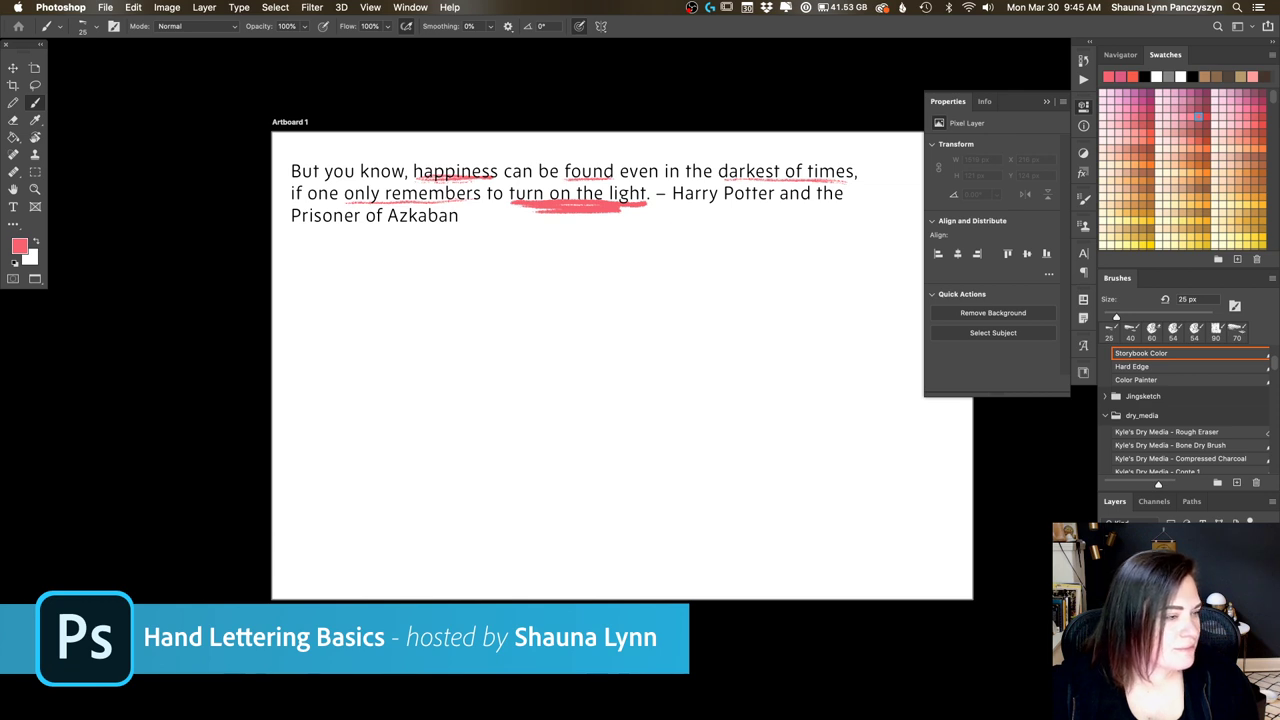
pyautogui.press('Tab')
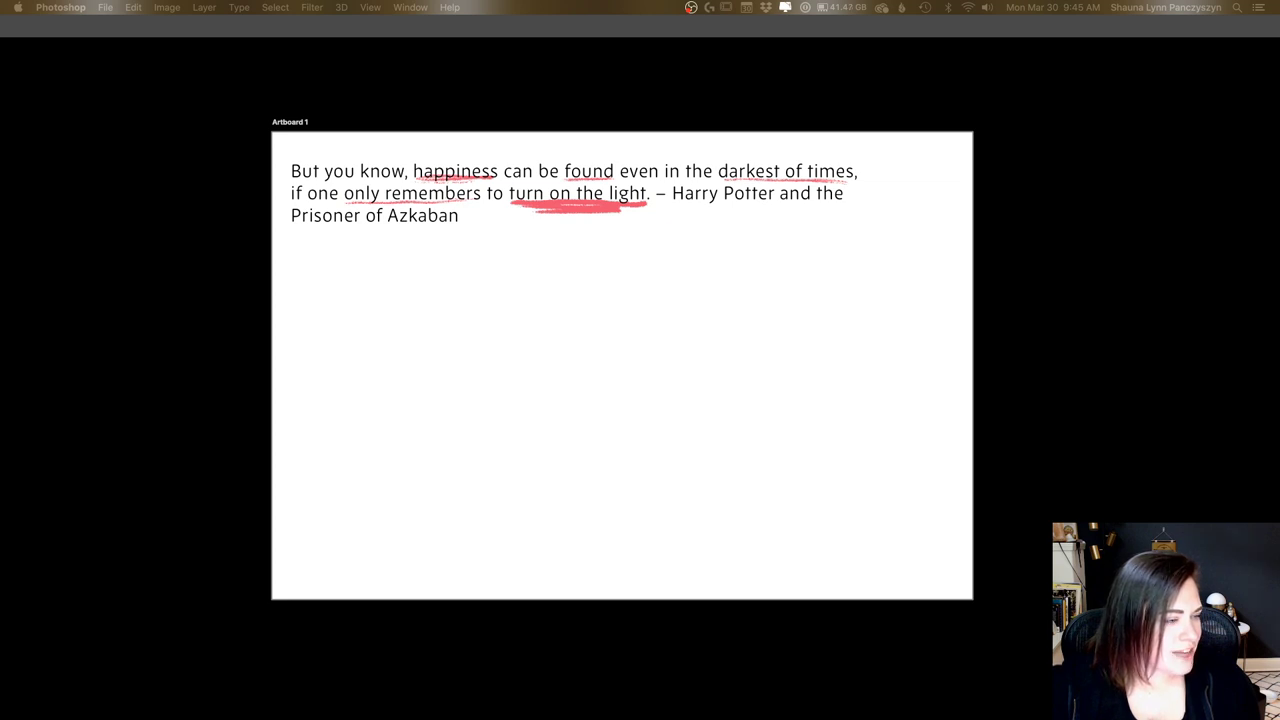
pyautogui.press('Tab')
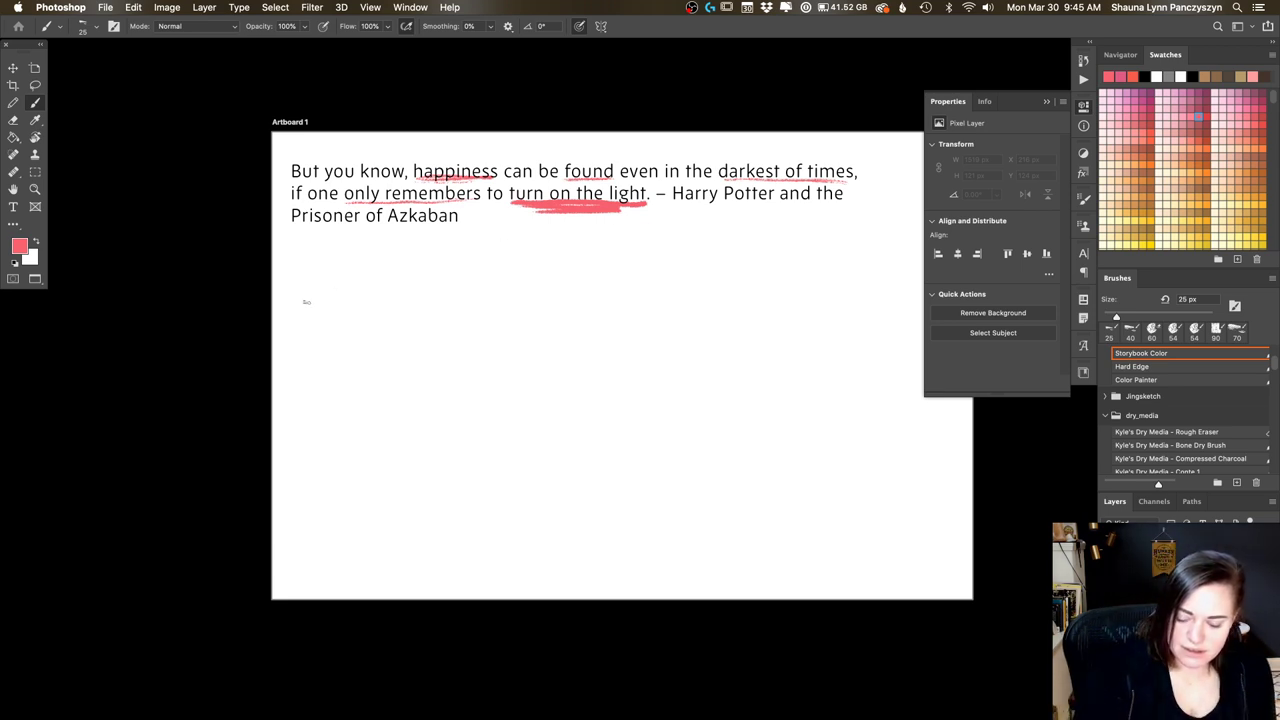
# Step: Undo a stray guide line, letter HAPPINESS below the quote, and begin BUT above it
pyautogui.moveTo(707, 287); pyautogui.dragTo(780, 285)
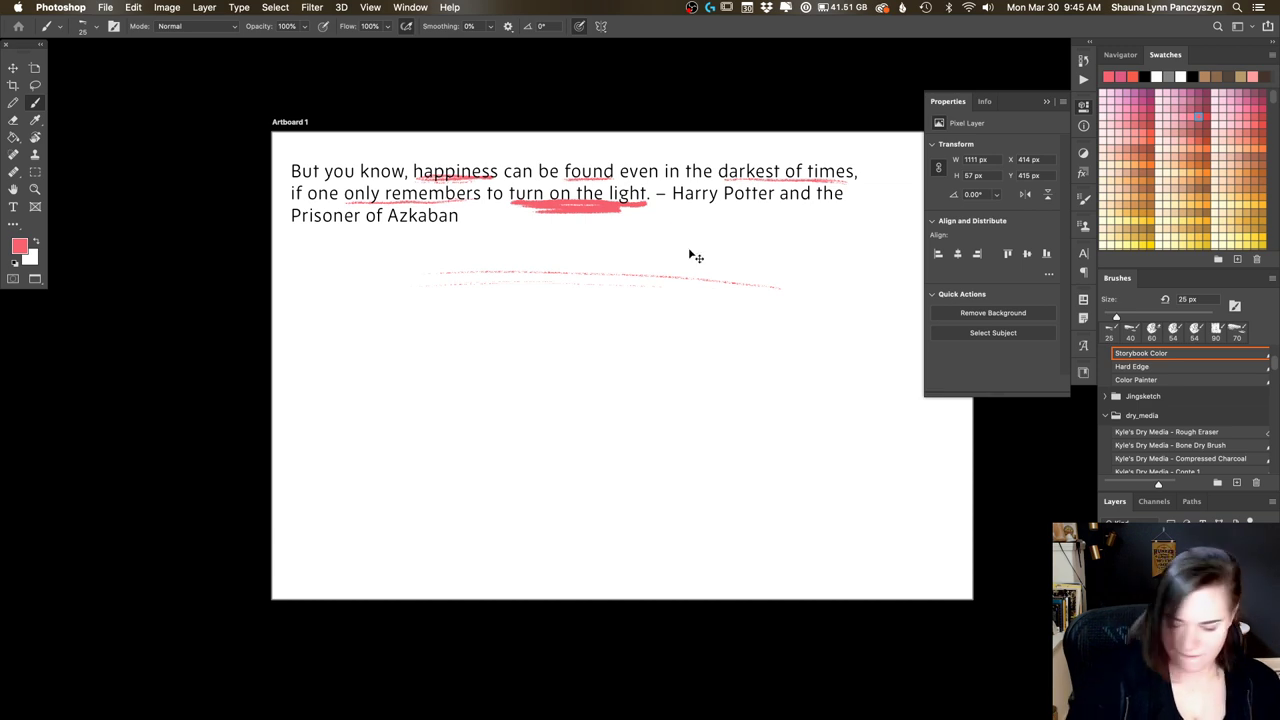
pyautogui.press('super+z')
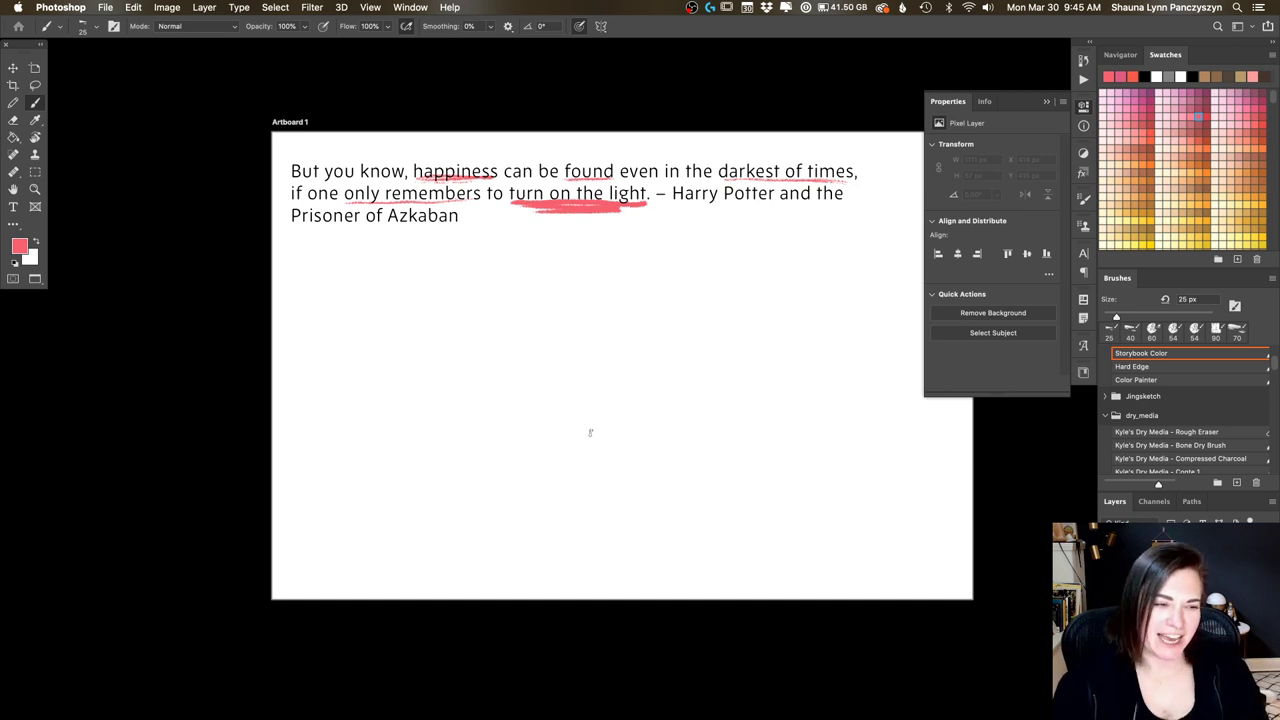
pyautogui.moveTo(391, 306)
pyautogui.mouseDown()
pyautogui.moveTo(391, 348)
pyautogui.moveTo(410, 329)
pyautogui.mouseUp()
pyautogui.moveTo(409, 301)
pyautogui.mouseDown()
pyautogui.moveTo(409, 344)
pyautogui.moveTo(426, 299)
pyautogui.moveTo(440, 342)
pyautogui.mouseUp()
pyautogui.moveTo(426, 320)
pyautogui.mouseDown()
pyautogui.moveTo(442, 318)
pyautogui.moveTo(450, 336)
pyautogui.moveTo(478, 302)
pyautogui.moveTo(476, 334)
pyautogui.mouseUp()
pyautogui.moveTo(480, 296)
pyautogui.mouseDown()
pyautogui.moveTo(494, 296)
pyautogui.moveTo(482, 316)
pyautogui.moveTo(506, 331)
pyautogui.moveTo(517, 296)
pyautogui.moveTo(531, 318)
pyautogui.moveTo(538, 296)
pyautogui.moveTo(558, 304)
pyautogui.moveTo(558, 326)
pyautogui.moveTo(570, 294)
pyautogui.moveTo(576, 316)
pyautogui.moveTo(562, 328)
pyautogui.moveTo(590, 316)
pyautogui.moveTo(588, 332)
pyautogui.mouseUp()
pyautogui.click(510, 294)
pyautogui.moveTo(420, 276)
pyautogui.mouseDown()
pyautogui.moveTo(420, 293)
pyautogui.moveTo(458, 270)
pyautogui.mouseUp()
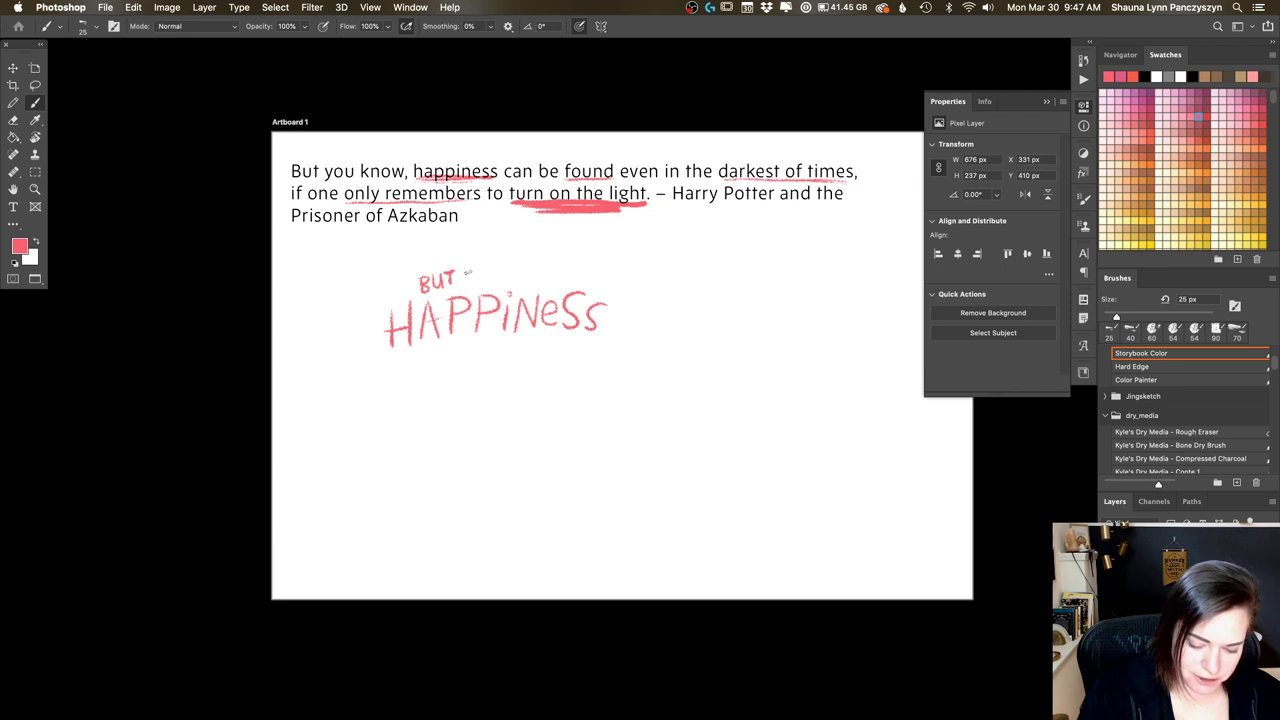
# Step: Paint YOU KNOW after BUT above HAPPINESS, finishing the W of KNOW
pyautogui.moveTo(481, 264)
pyautogui.mouseDown()
pyautogui.moveTo(474, 282)
pyautogui.moveTo(489, 266)
pyautogui.moveTo(555, 281)
pyautogui.moveTo(557, 263)
pyautogui.moveTo(557, 280)
pyautogui.moveTo(585, 268)
pyautogui.moveTo(590, 283)
pyautogui.mouseUp()
pyautogui.moveTo(590, 283); pyautogui.dragTo(596, 266)
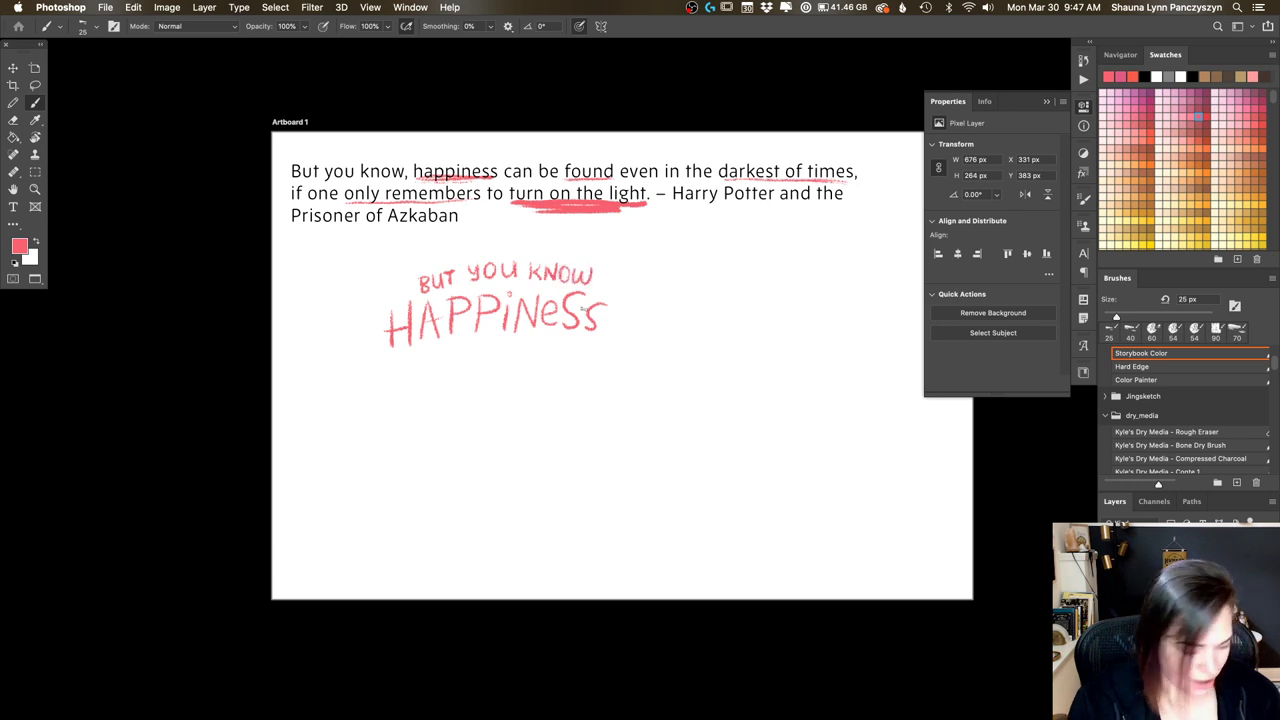
# Step: Lasso the BUT YOU KNOW lettering, nudge it closer to HAPPINESS, and deselect
pyautogui.press('l')
pyautogui.moveTo(440, 298)
pyautogui.mouseDown()
pyautogui.moveTo(427, 262)
pyautogui.moveTo(589, 253)
pyautogui.moveTo(609, 286)
pyautogui.moveTo(440, 296)
pyautogui.mouseUp()
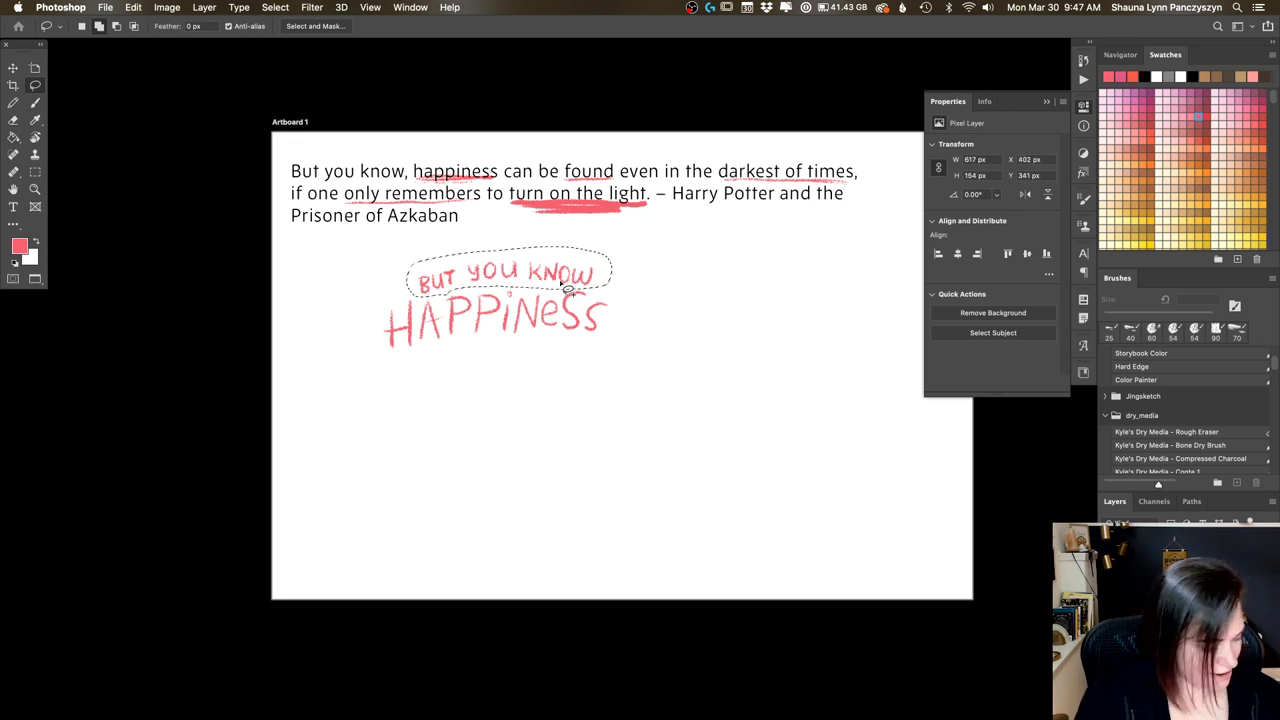
pyautogui.moveTo(550, 286); pyautogui.dragTo(574, 288)
pyautogui.press('super+d')
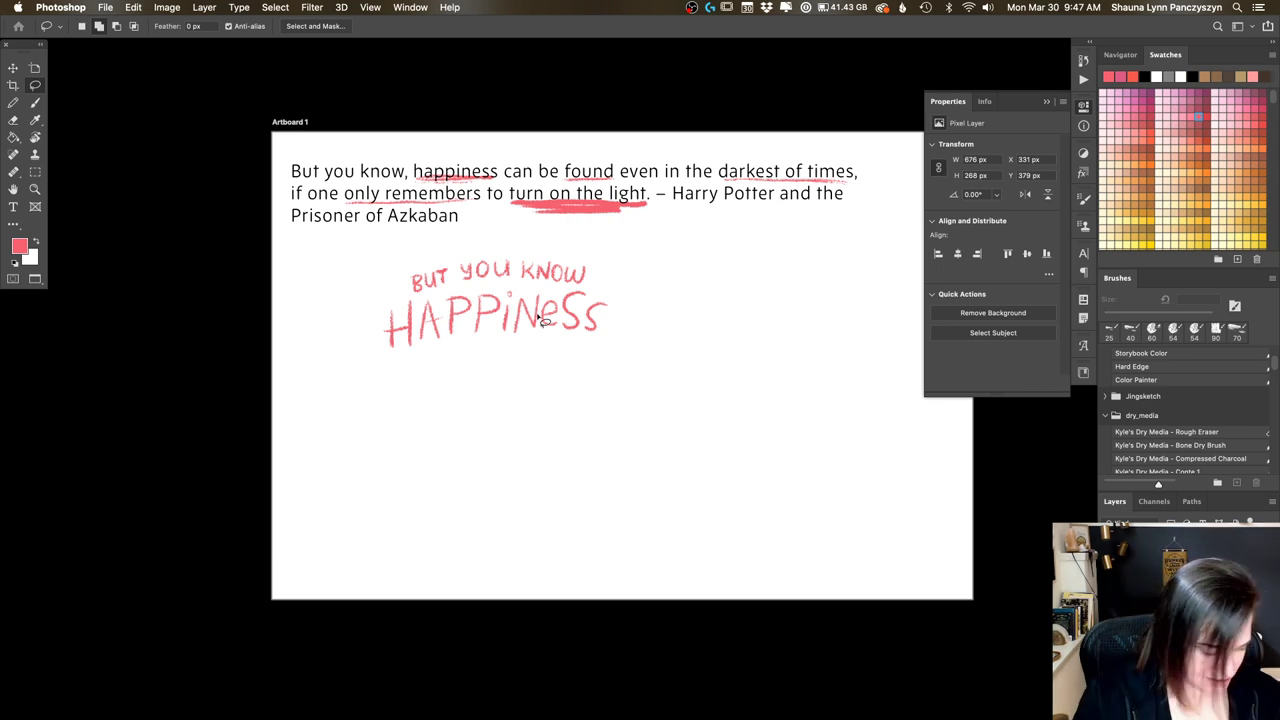
pyautogui.press('b')
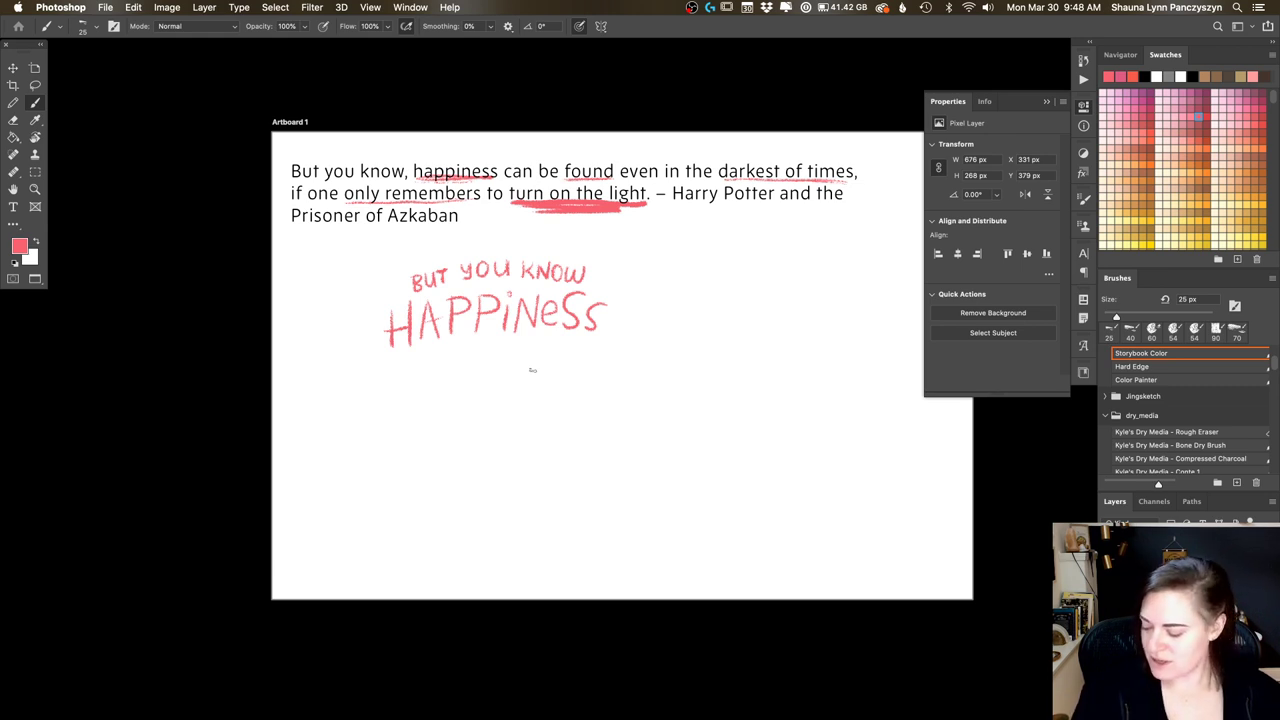
pyautogui.hotkey('alt', '[')
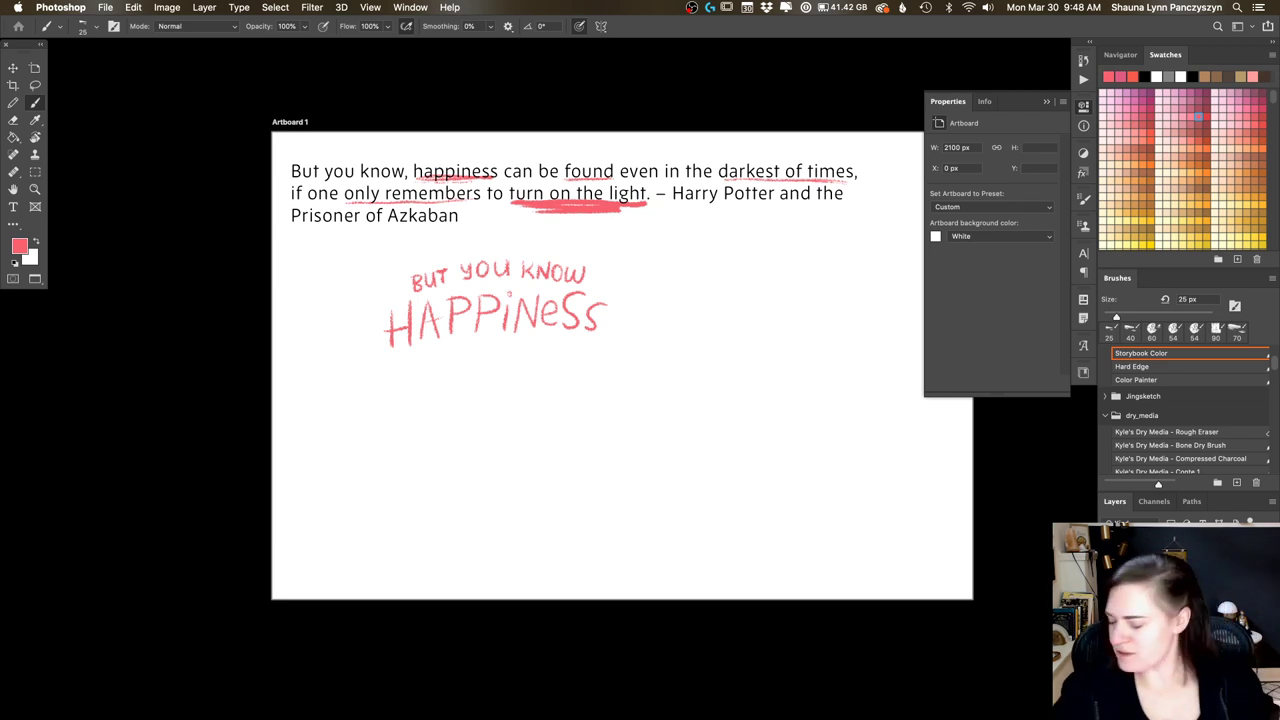
# Step: Switch Artboard 1 to a 1400×2100 portrait orientation
pyautogui.press('Tab')
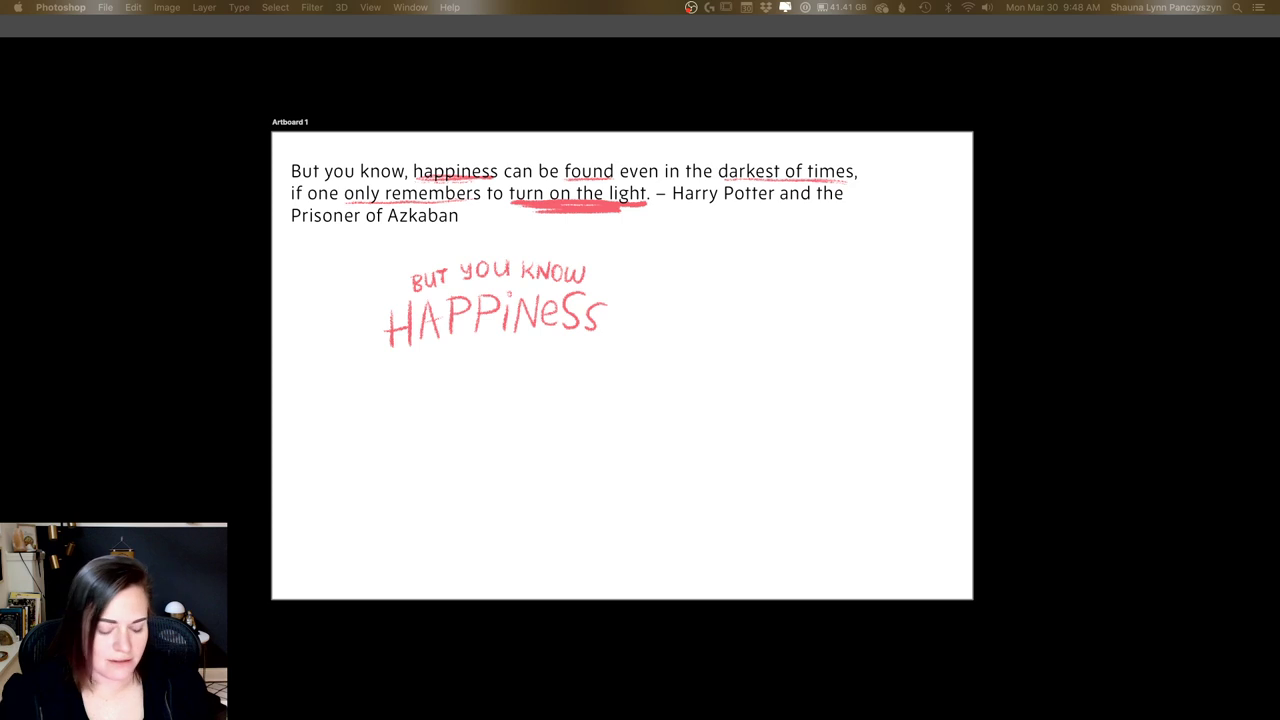
pyautogui.press('Tab')
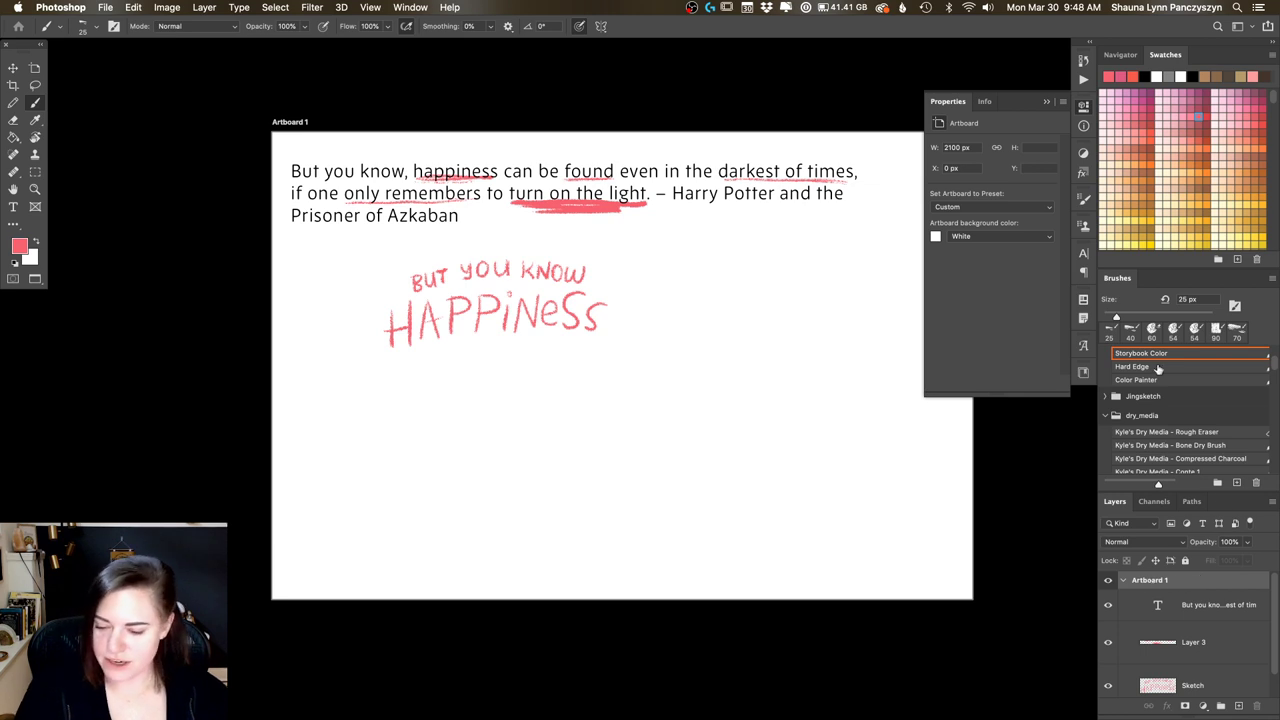
pyautogui.click(37, 70)
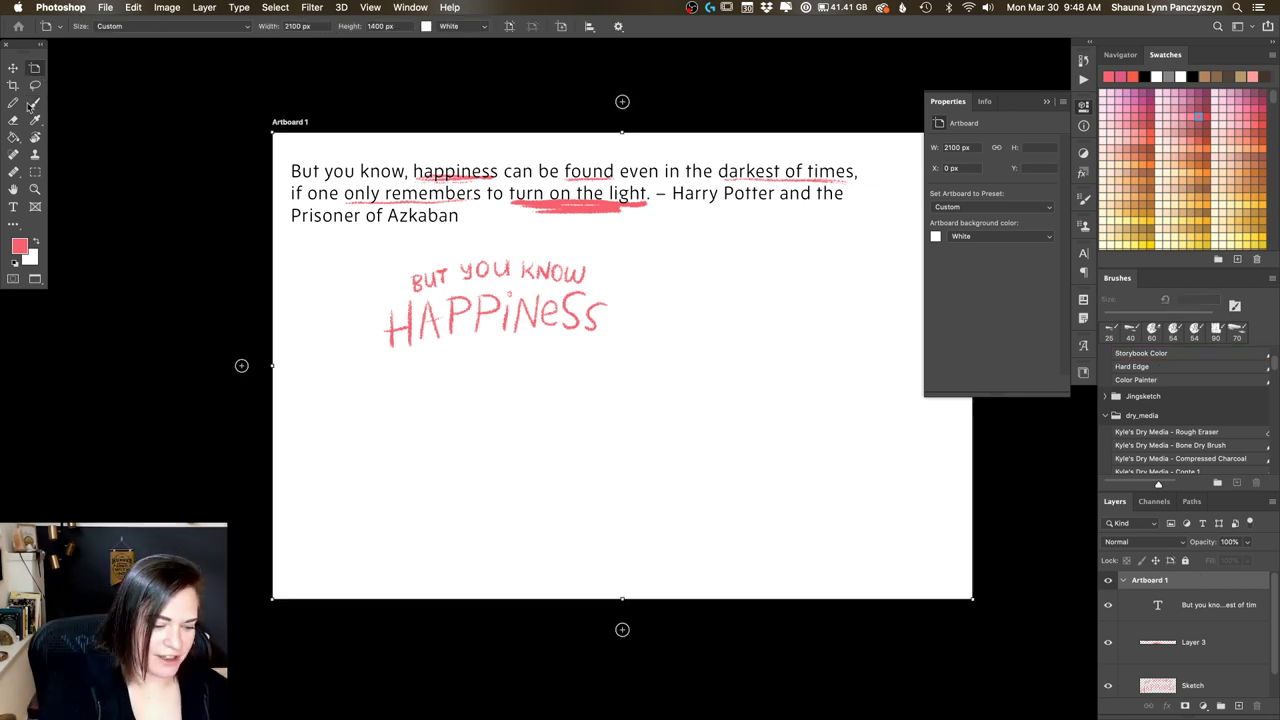
pyautogui.click(510, 27)
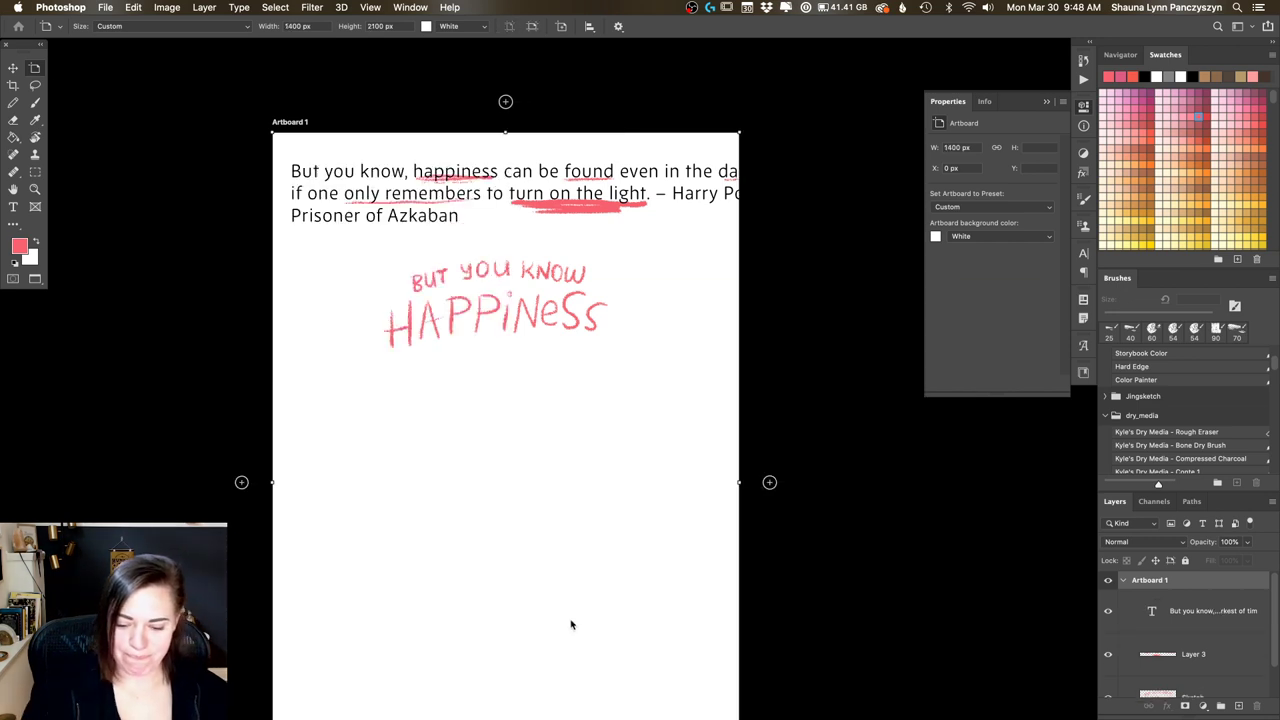
# Step: Scale the quote text layer to 76.89% to fit the portrait width, then select the Sketch layer
pyautogui.click(1246, 620)
pyautogui.press('v')
pyautogui.click(1240, 655)
pyautogui.click(1245, 622)
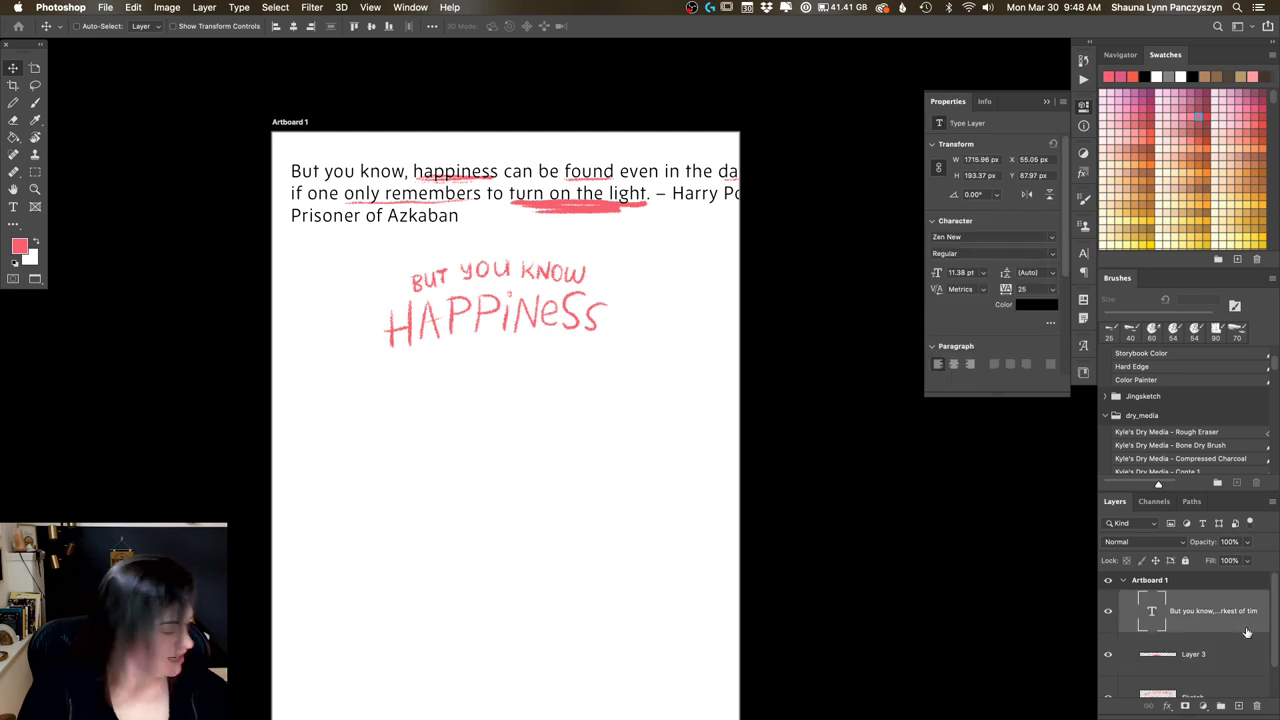
pyautogui.click(1241, 652)
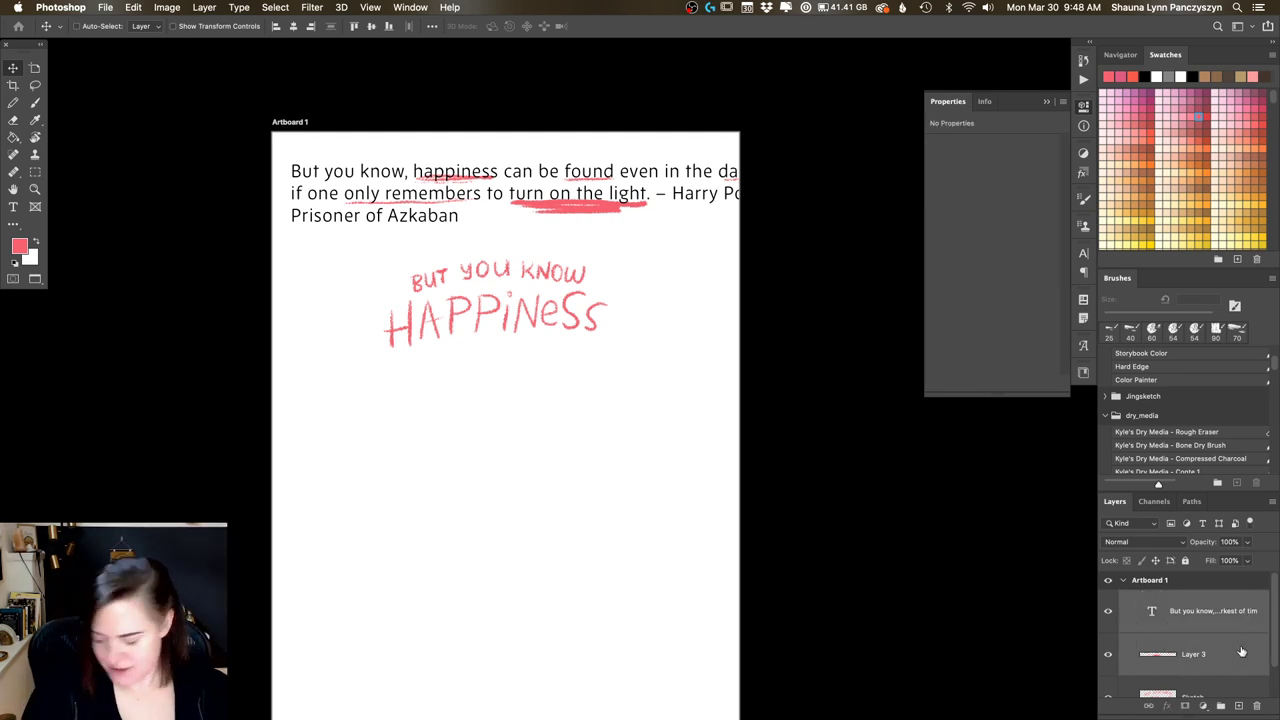
pyautogui.press('super+t')
pyautogui.moveTo(857, 220); pyautogui.dragTo(726, 208)
pyautogui.press('Return')
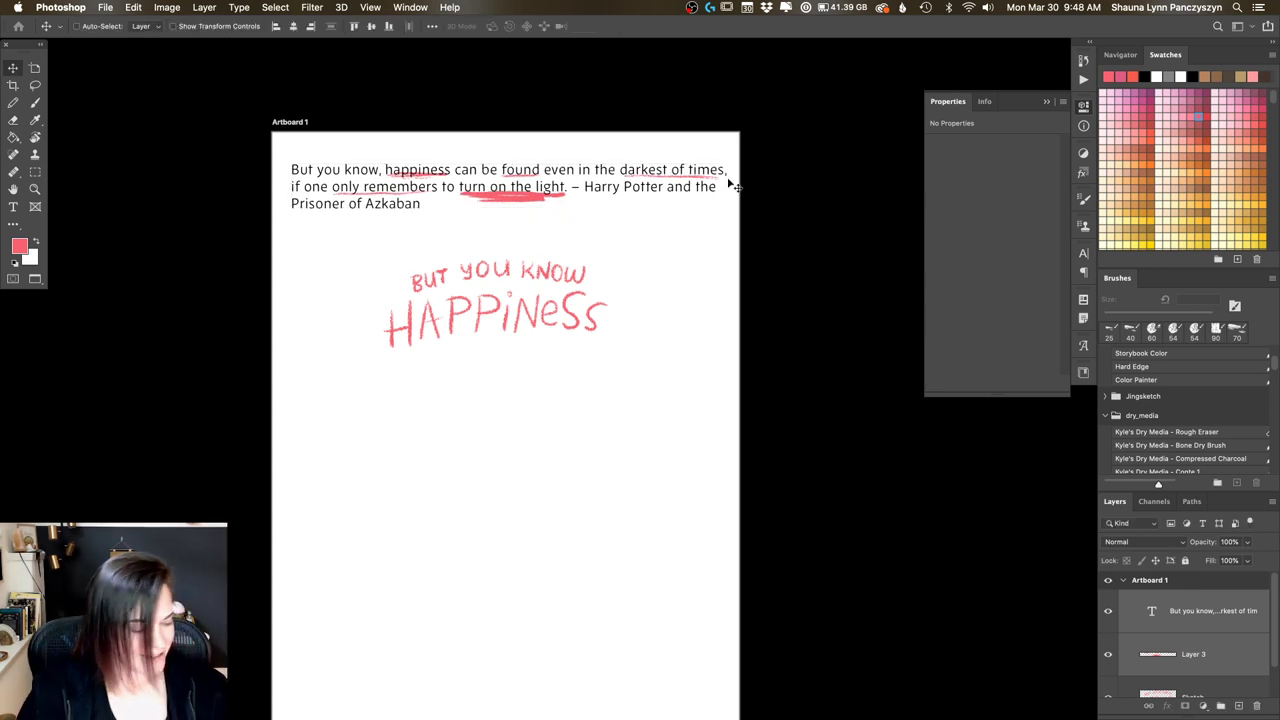
pyautogui.press('b')
pyautogui.click(1209, 692)
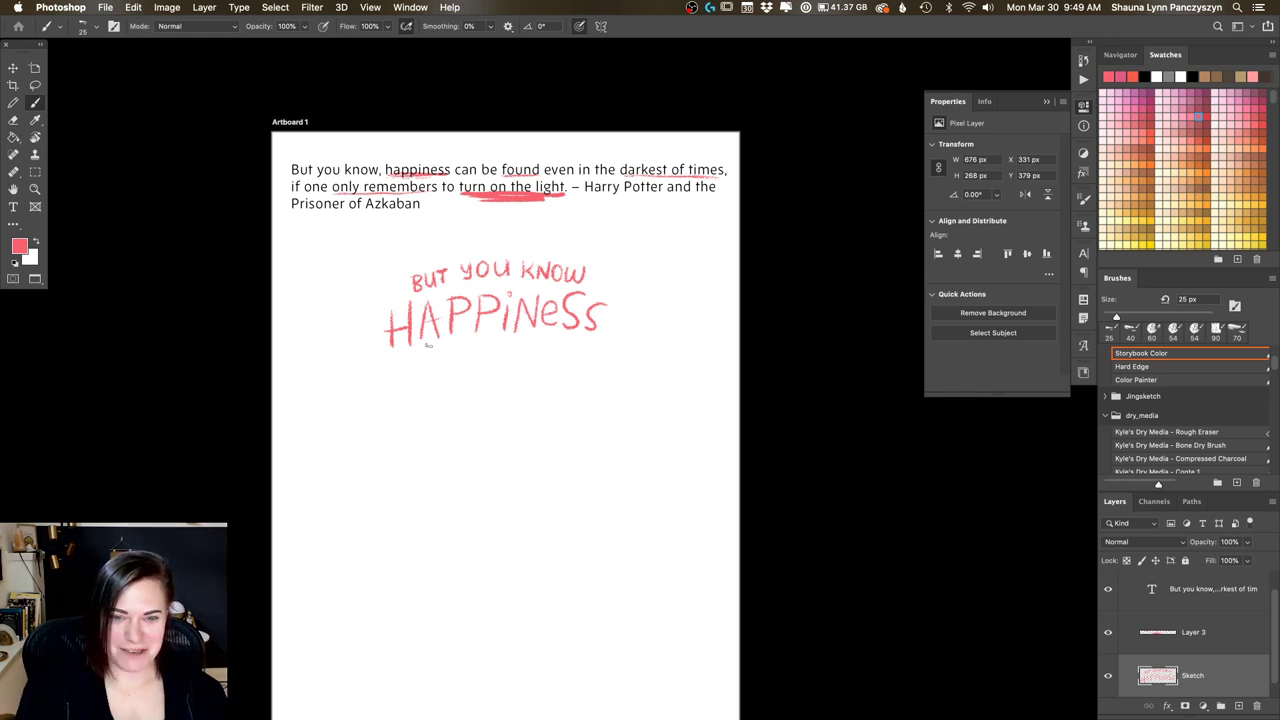
# Step: Letter CAN BE FOUND beneath HAPPINESS with the brush
pyautogui.moveTo(432, 349)
pyautogui.mouseDown()
pyautogui.moveTo(425, 357)
pyautogui.moveTo(482, 354)
pyautogui.mouseUp()
pyautogui.moveTo(482, 340); pyautogui.dragTo(496, 354)
pyautogui.moveTo(492, 340); pyautogui.dragTo(508, 354)
pyautogui.moveTo(498, 347); pyautogui.dragTo(506, 346)
pyautogui.moveTo(498, 340); pyautogui.dragTo(510, 339)
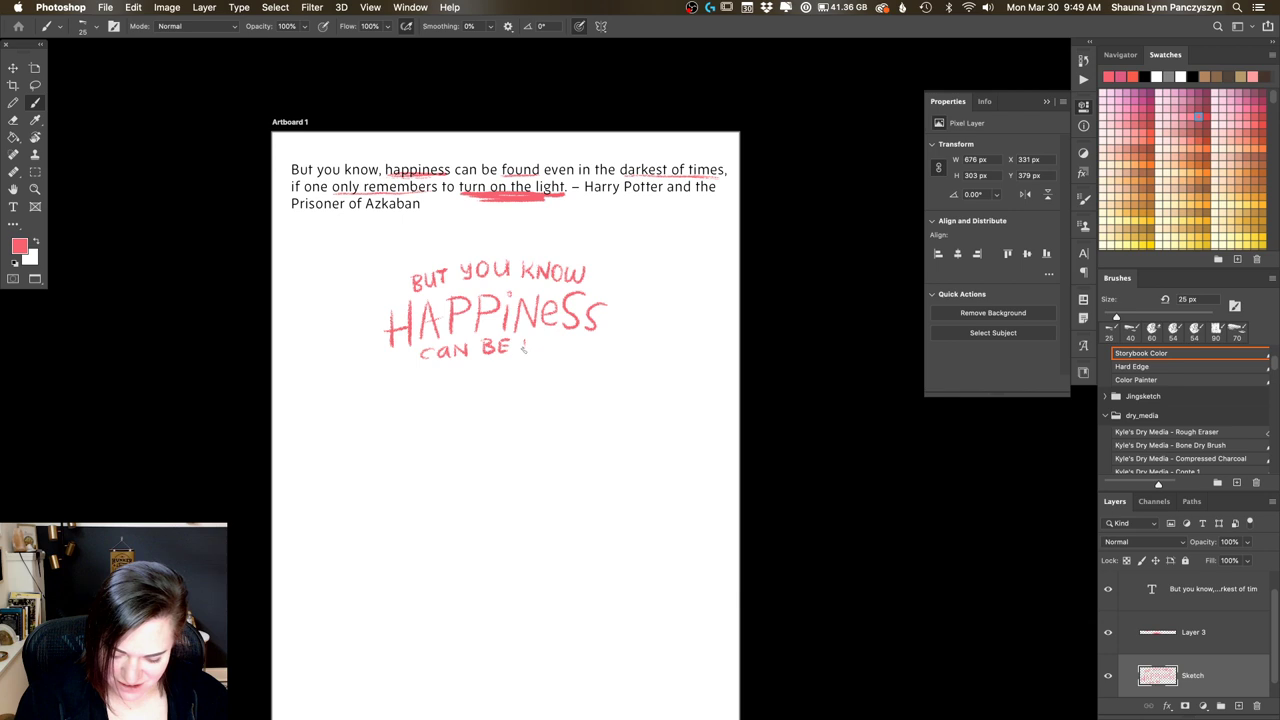
pyautogui.moveTo(523, 340)
pyautogui.mouseDown()
pyautogui.moveTo(575, 338)
pyautogui.moveTo(556, 347)
pyautogui.moveTo(597, 352)
pyautogui.mouseUp()
# Step: Letter EVEN IN THE on the following line
pyautogui.moveTo(406, 373)
pyautogui.mouseDown()
pyautogui.moveTo(417, 390)
pyautogui.moveTo(415, 371)
pyautogui.mouseUp()
pyautogui.moveTo(408, 381); pyautogui.dragTo(450, 376)
pyautogui.moveTo(454, 370); pyautogui.dragTo(485, 377)
pyautogui.moveTo(489, 376)
pyautogui.mouseDown()
pyautogui.moveTo(495, 362)
pyautogui.moveTo(500, 374)
pyautogui.moveTo(522, 361)
pyautogui.mouseUp()
pyautogui.moveTo(514, 363); pyautogui.dragTo(514, 377)
pyautogui.moveTo(528, 362)
pyautogui.mouseDown()
pyautogui.moveTo(528, 375)
pyautogui.moveTo(540, 367)
pyautogui.mouseUp()
pyautogui.moveTo(543, 361)
pyautogui.mouseDown()
pyautogui.moveTo(547, 376)
pyautogui.moveTo(555, 363)
pyautogui.moveTo(440, 366)
pyautogui.moveTo(566, 374)
pyautogui.moveTo(543, 360)
pyautogui.moveTo(556, 383)
pyautogui.moveTo(605, 355)
pyautogui.mouseUp()
# Step: Tilt the lassoed EVEN IN THE line slightly with Free Transform
pyautogui.press('l')
pyautogui.press('super+t')
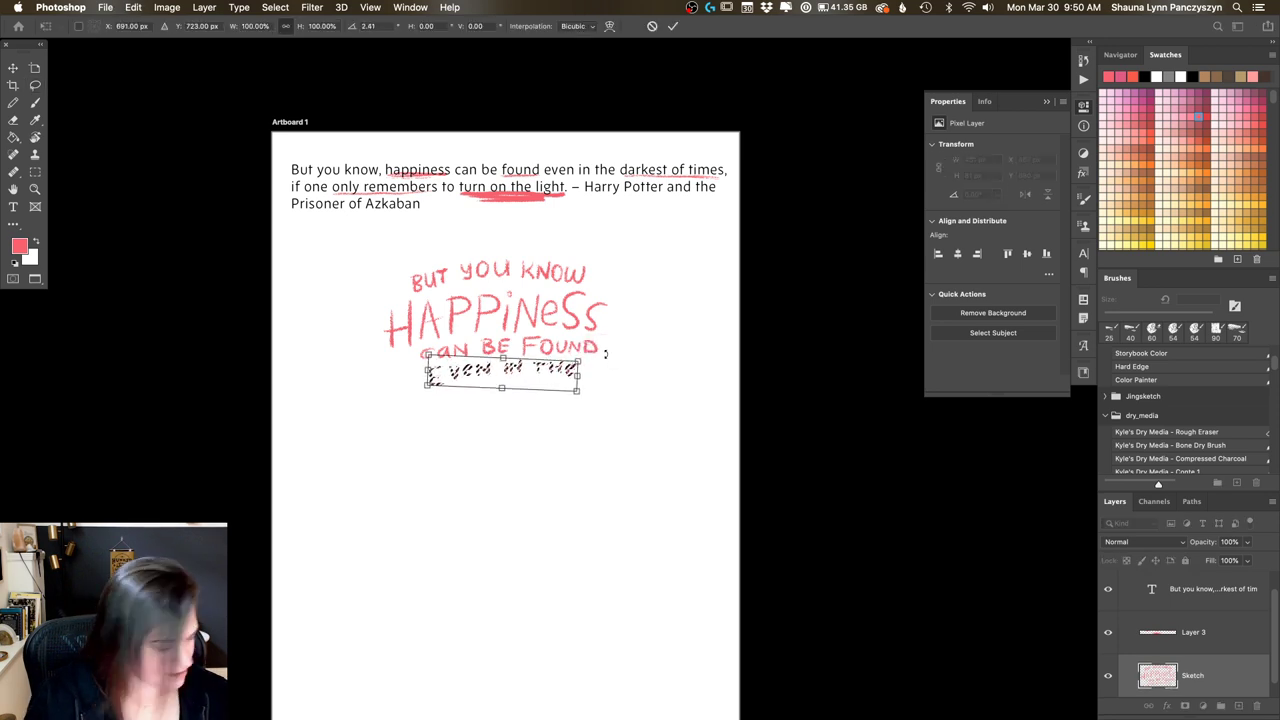
pyautogui.press('Return')
pyautogui.press('super+d')
pyautogui.press('b')
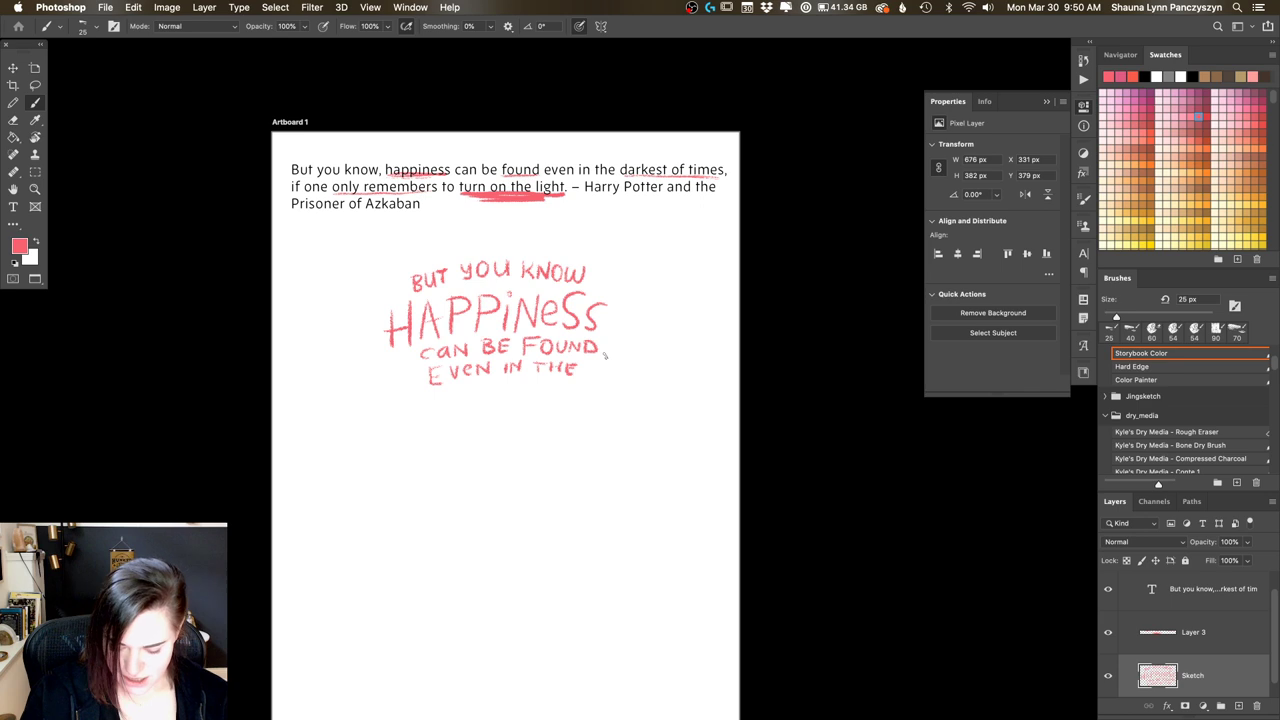
# Step: Letter Darkest and OF TIMES below EVEN IN THE
pyautogui.moveTo(397, 397); pyautogui.dragTo(404, 432)
pyautogui.moveTo(427, 405)
pyautogui.mouseDown()
pyautogui.moveTo(402, 431)
pyautogui.moveTo(510, 388)
pyautogui.moveTo(494, 405)
pyautogui.moveTo(576, 408)
pyautogui.mouseUp()
pyautogui.moveTo(564, 387); pyautogui.dragTo(596, 384)
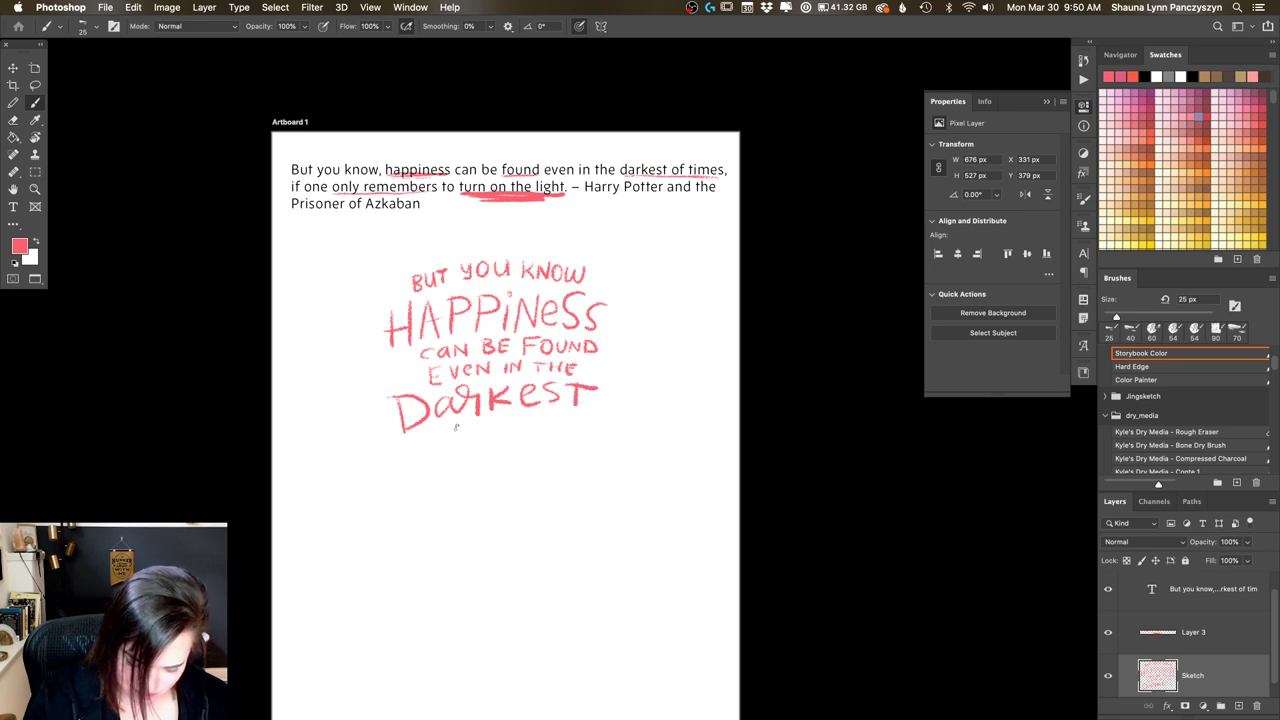
pyautogui.moveTo(462, 423); pyautogui.dragTo(470, 435)
pyautogui.moveTo(471, 422)
pyautogui.mouseDown()
pyautogui.moveTo(500, 432)
pyautogui.moveTo(508, 418)
pyautogui.mouseUp()
pyautogui.moveTo(510, 417); pyautogui.dragTo(510, 430)
pyautogui.moveTo(510, 424)
pyautogui.mouseDown()
pyautogui.moveTo(540, 433)
pyautogui.moveTo(548, 422)
pyautogui.moveTo(552, 437)
pyautogui.moveTo(551, 421)
pyautogui.moveTo(561, 434)
pyautogui.mouseUp()
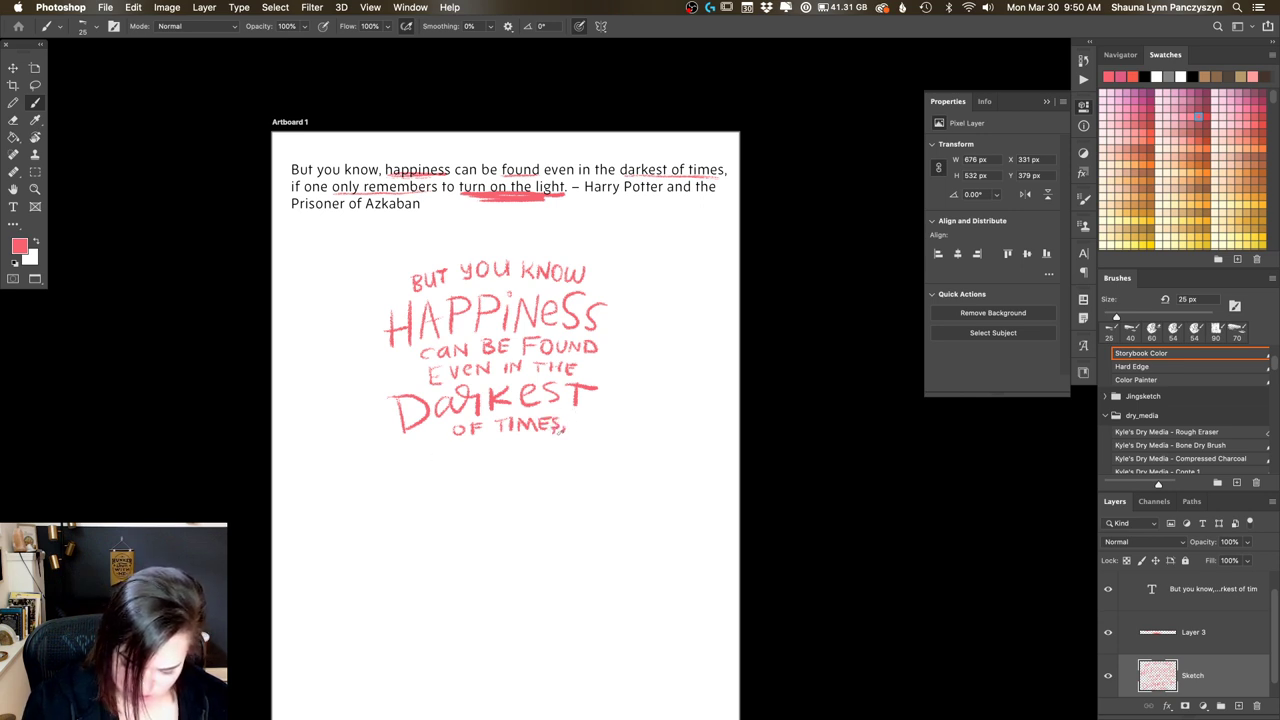
# Step: Letter the IF ONE ONLY line and REMEMBERS beneath it
pyautogui.moveTo(422, 455); pyautogui.dragTo(428, 462)
pyautogui.moveTo(429, 449)
pyautogui.mouseDown()
pyautogui.moveTo(519, 456)
pyautogui.moveTo(573, 448)
pyautogui.mouseUp()
pyautogui.moveTo(579, 440); pyautogui.dragTo(573, 455)
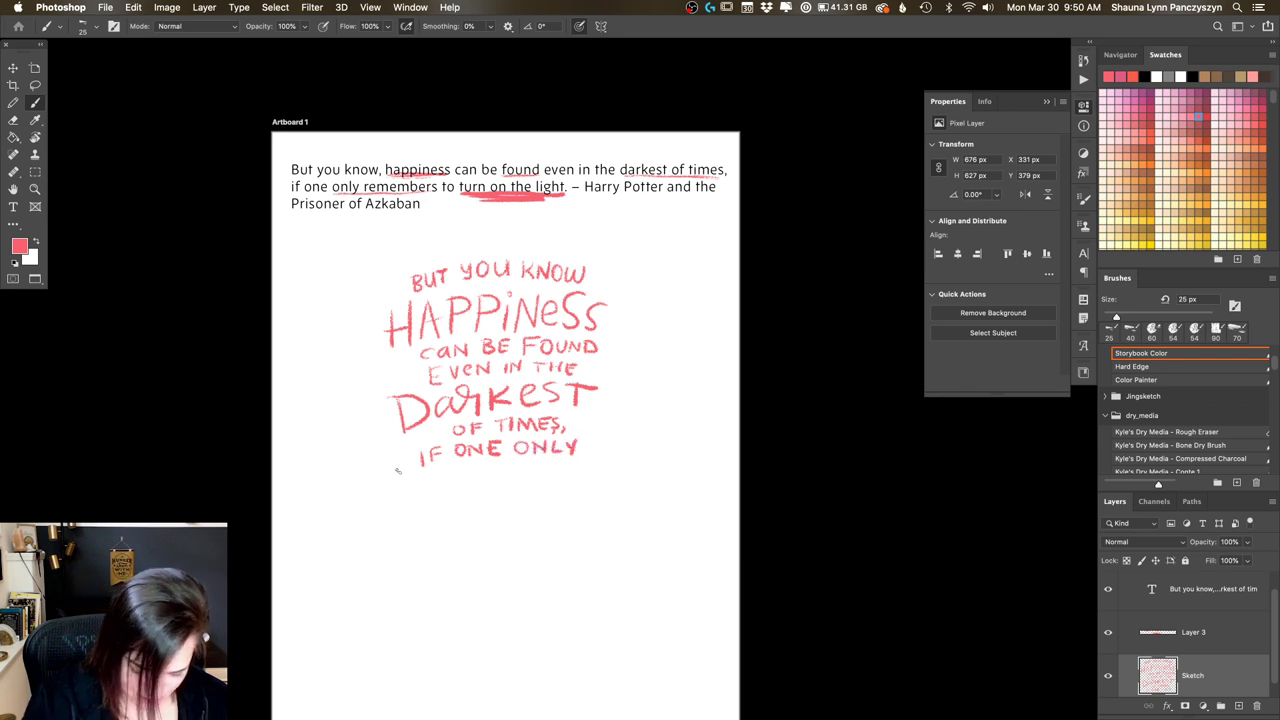
pyautogui.moveTo(398, 470)
pyautogui.mouseDown()
pyautogui.moveTo(400, 490)
pyautogui.moveTo(429, 490)
pyautogui.mouseUp()
pyautogui.moveTo(430, 471); pyautogui.dragTo(442, 471)
pyautogui.moveTo(430, 480); pyautogui.dragTo(440, 480)
pyautogui.moveTo(430, 490)
pyautogui.mouseDown()
pyautogui.moveTo(462, 478)
pyautogui.moveTo(474, 488)
pyautogui.mouseUp()
pyautogui.moveTo(480, 466)
pyautogui.mouseDown()
pyautogui.moveTo(480, 487)
pyautogui.moveTo(495, 466)
pyautogui.mouseUp()
pyautogui.moveTo(481, 477); pyautogui.dragTo(492, 477)
pyautogui.moveTo(481, 487)
pyautogui.mouseDown()
pyautogui.moveTo(514, 476)
pyautogui.moveTo(526, 487)
pyautogui.moveTo(544, 470)
pyautogui.moveTo(550, 484)
pyautogui.mouseUp()
pyautogui.moveTo(554, 464)
pyautogui.mouseDown()
pyautogui.moveTo(554, 482)
pyautogui.moveTo(568, 481)
pyautogui.mouseUp()
pyautogui.moveTo(576, 462)
pyautogui.mouseDown()
pyautogui.moveTo(576, 480)
pyautogui.moveTo(598, 476)
pyautogui.mouseUp()
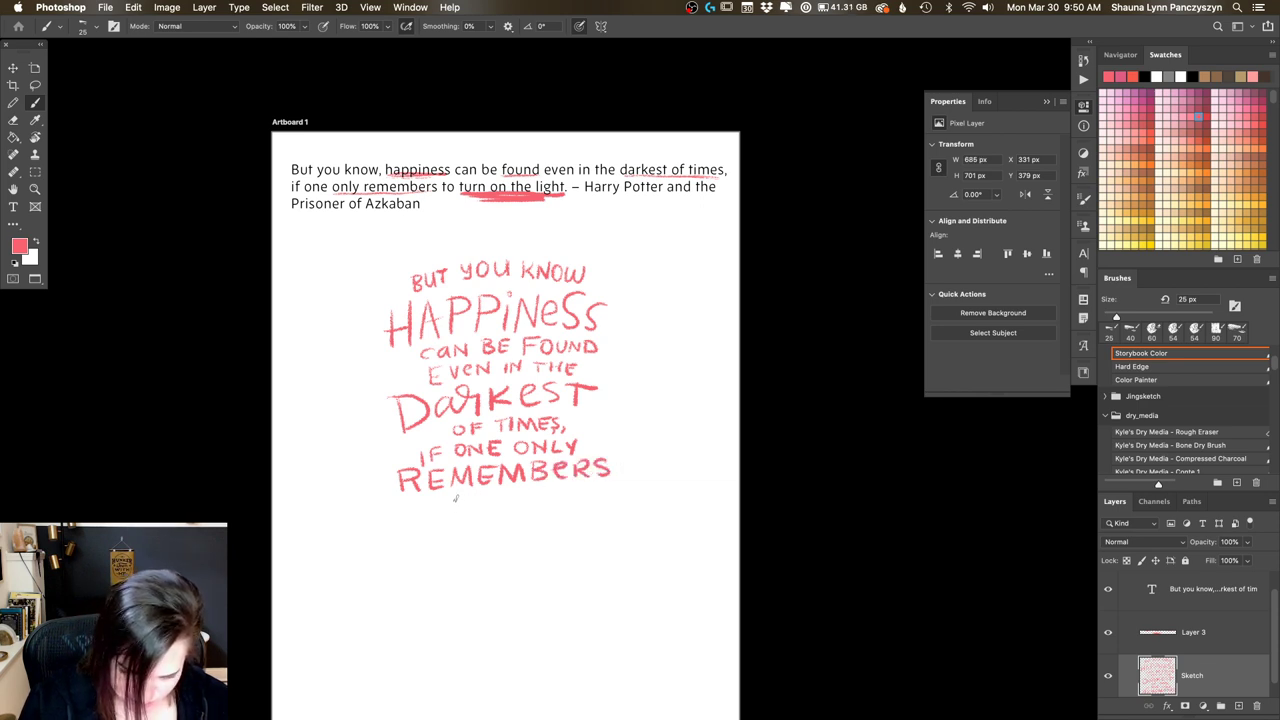
# Step: Letter TO TURN ON THE below REMEMBERS
pyautogui.moveTo(450, 492); pyautogui.dragTo(461, 491)
pyautogui.moveTo(455, 492)
pyautogui.mouseDown()
pyautogui.moveTo(455, 503)
pyautogui.moveTo(496, 497)
pyautogui.mouseUp()
pyautogui.moveTo(494, 491); pyautogui.dragTo(613, 486)
pyautogui.moveTo(605, 487); pyautogui.dragTo(610, 498)
pyautogui.moveTo(618, 486); pyautogui.dragTo(620, 497)
pyautogui.moveTo(628, 486)
pyautogui.mouseDown()
pyautogui.moveTo(627, 497)
pyautogui.moveTo(637, 485)
pyautogui.mouseUp()
pyautogui.moveTo(628, 497); pyautogui.dragTo(638, 496)
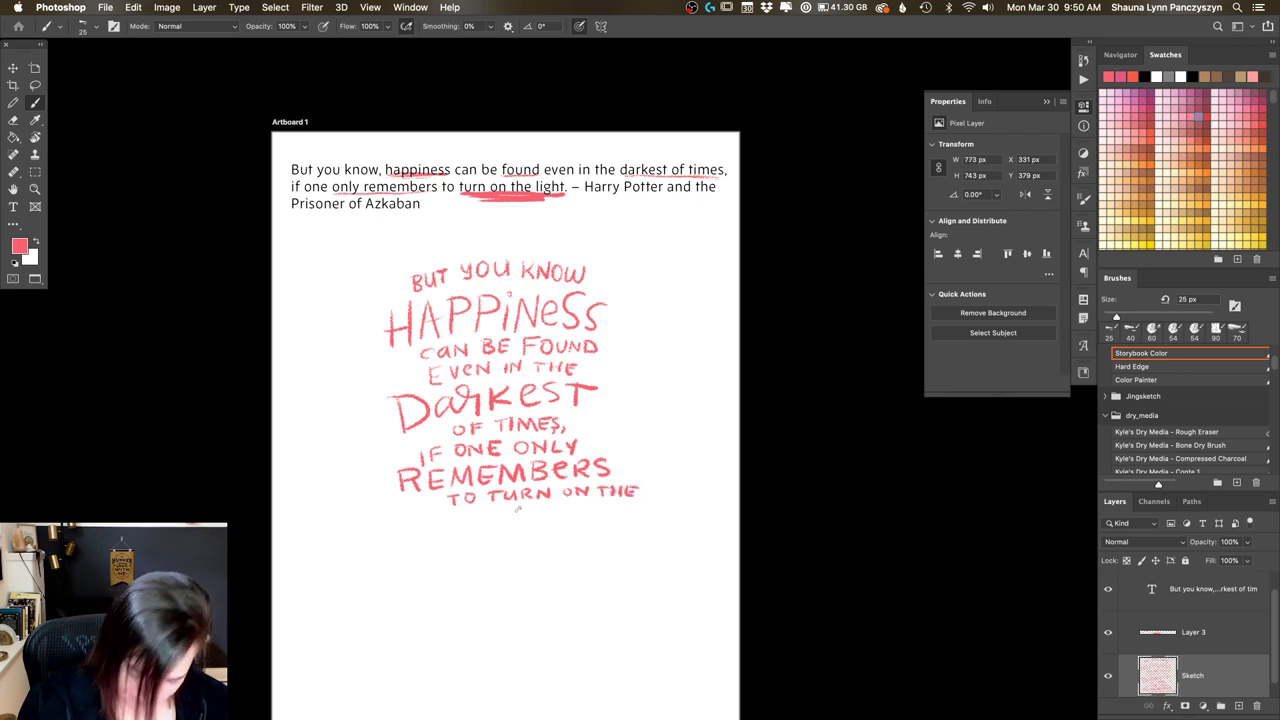
# Step: Letter LIGHT. on the last line
pyautogui.moveTo(420, 522)
pyautogui.mouseDown()
pyautogui.moveTo(424, 555)
pyautogui.moveTo(470, 529)
pyautogui.moveTo(520, 544)
pyautogui.mouseUp()
pyautogui.moveTo(520, 530)
pyautogui.mouseDown()
pyautogui.moveTo(544, 530)
pyautogui.moveTo(544, 544)
pyautogui.mouseUp()
pyautogui.moveTo(530, 514); pyautogui.dragTo(566, 512)
pyautogui.moveTo(557, 514); pyautogui.dragTo(561, 527)
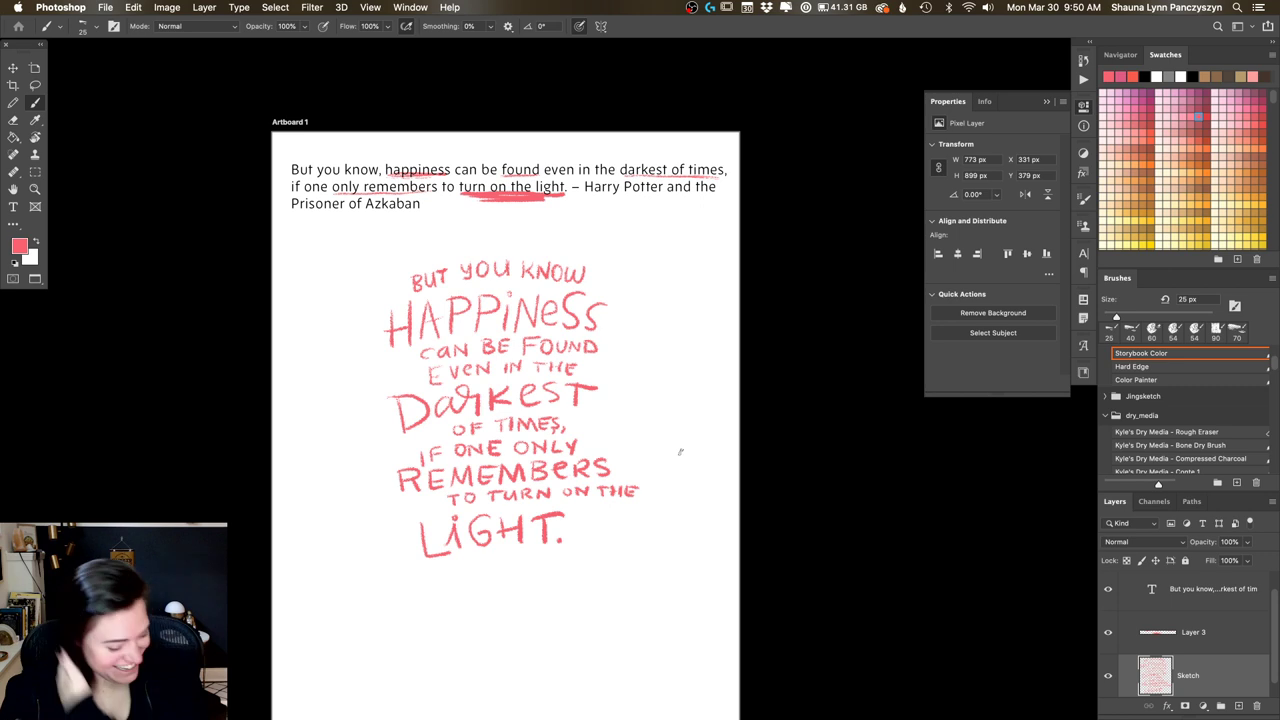
# Step: Lasso the TO TURN ON THE line and nudge it slightly left
pyautogui.press('l')
pyautogui.moveTo(562, 487)
pyautogui.mouseDown()
pyautogui.moveTo(476, 492)
pyautogui.moveTo(456, 514)
pyautogui.moveTo(556, 511)
pyautogui.moveTo(651, 486)
pyautogui.moveTo(581, 493)
pyautogui.mouseUp()
pyautogui.press('super+d')
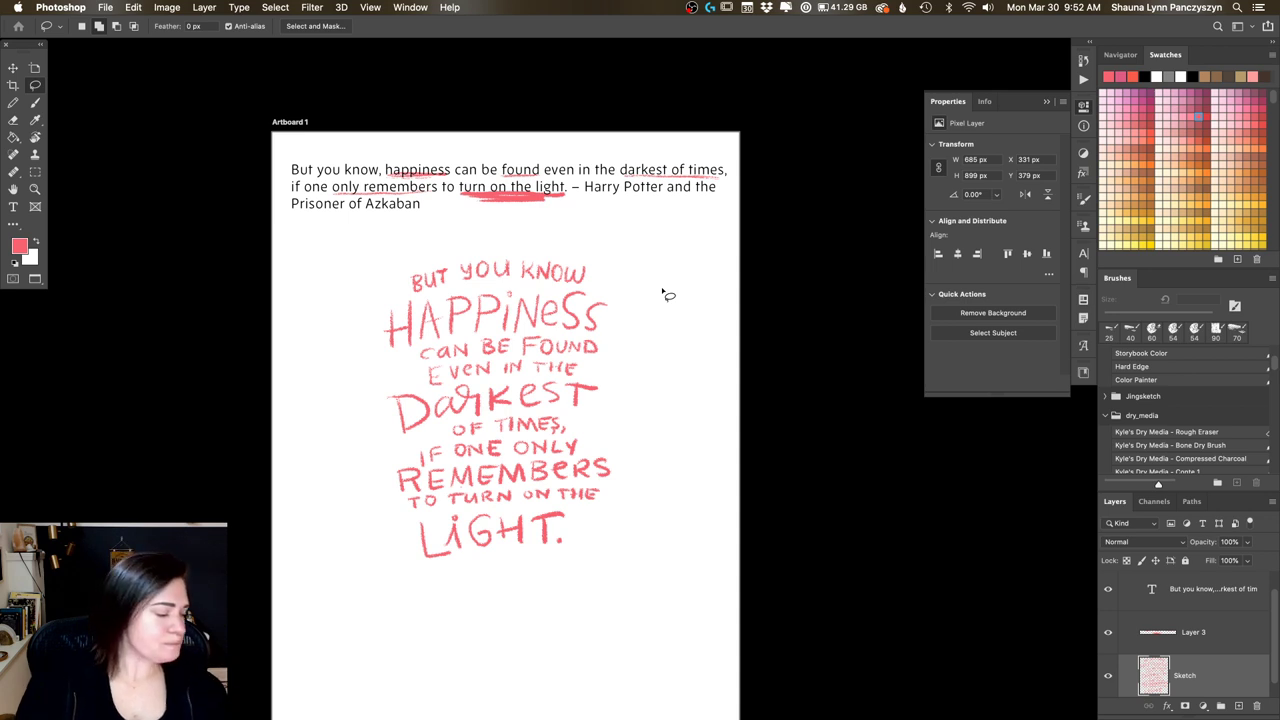
pyautogui.press('b')
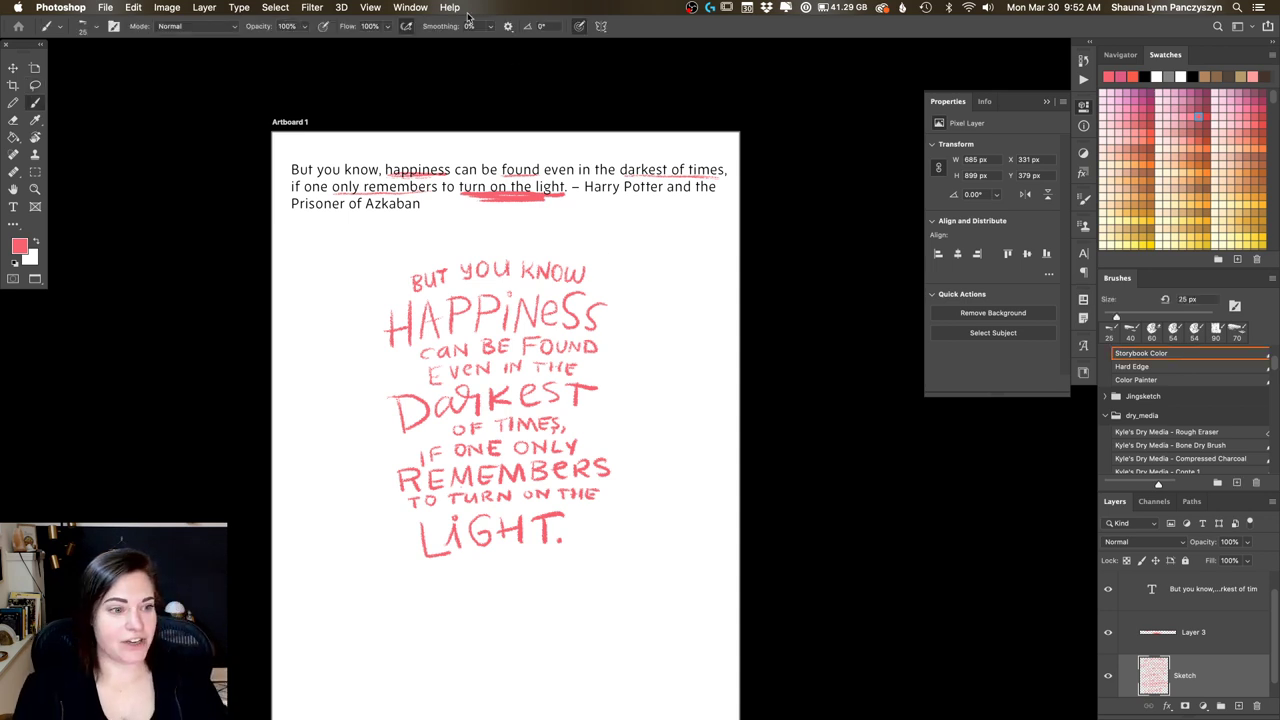
# Step: Raise brush Smoothing to 40% and paint two tall nested arcs right of the lettering
pyautogui.moveTo(430, 30); pyautogui.dragTo(434, 31)
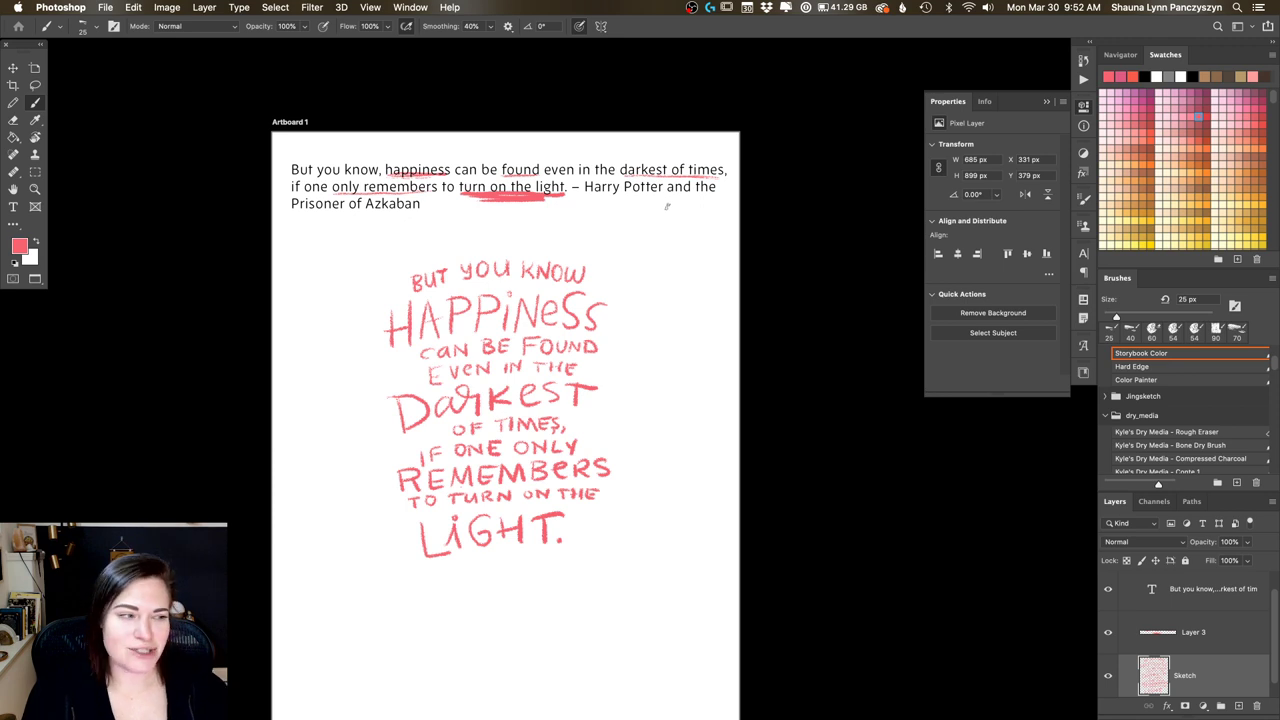
pyautogui.moveTo(677, 200)
pyautogui.mouseDown()
pyautogui.moveTo(644, 246)
pyautogui.moveTo(634, 319)
pyautogui.moveTo(684, 405)
pyautogui.mouseUp()
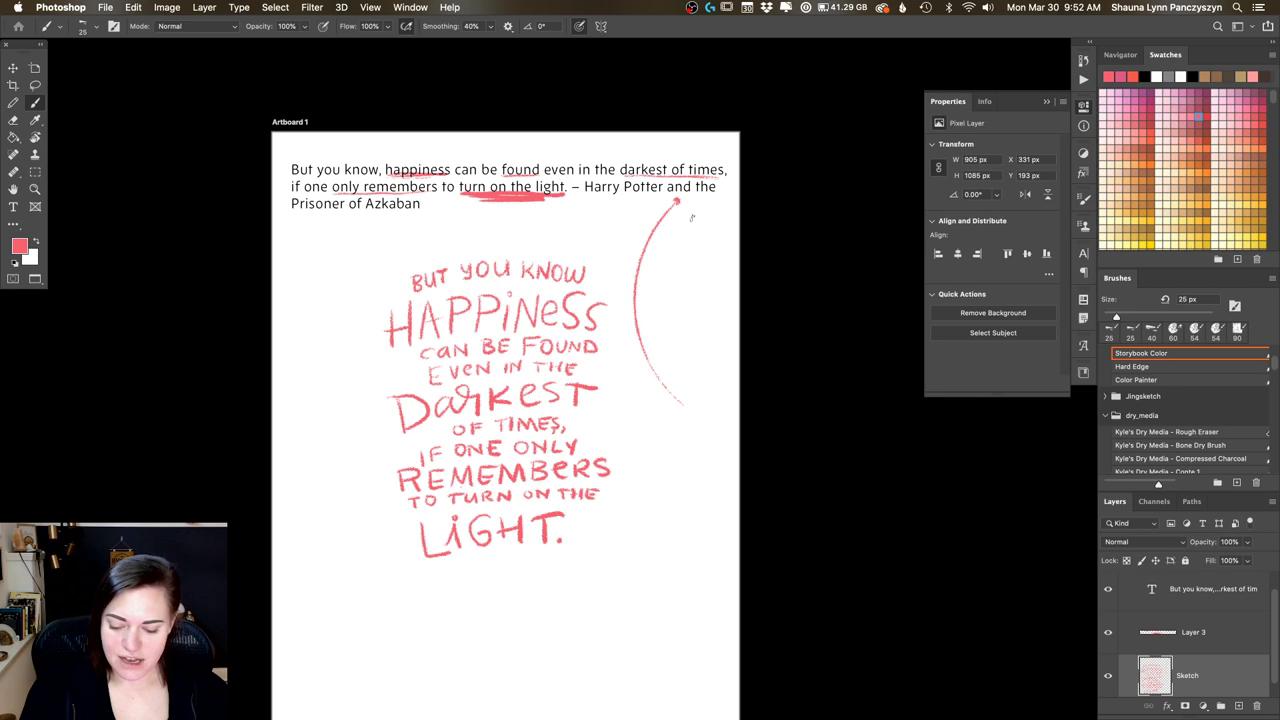
pyautogui.moveTo(692, 217); pyautogui.dragTo(670, 320)
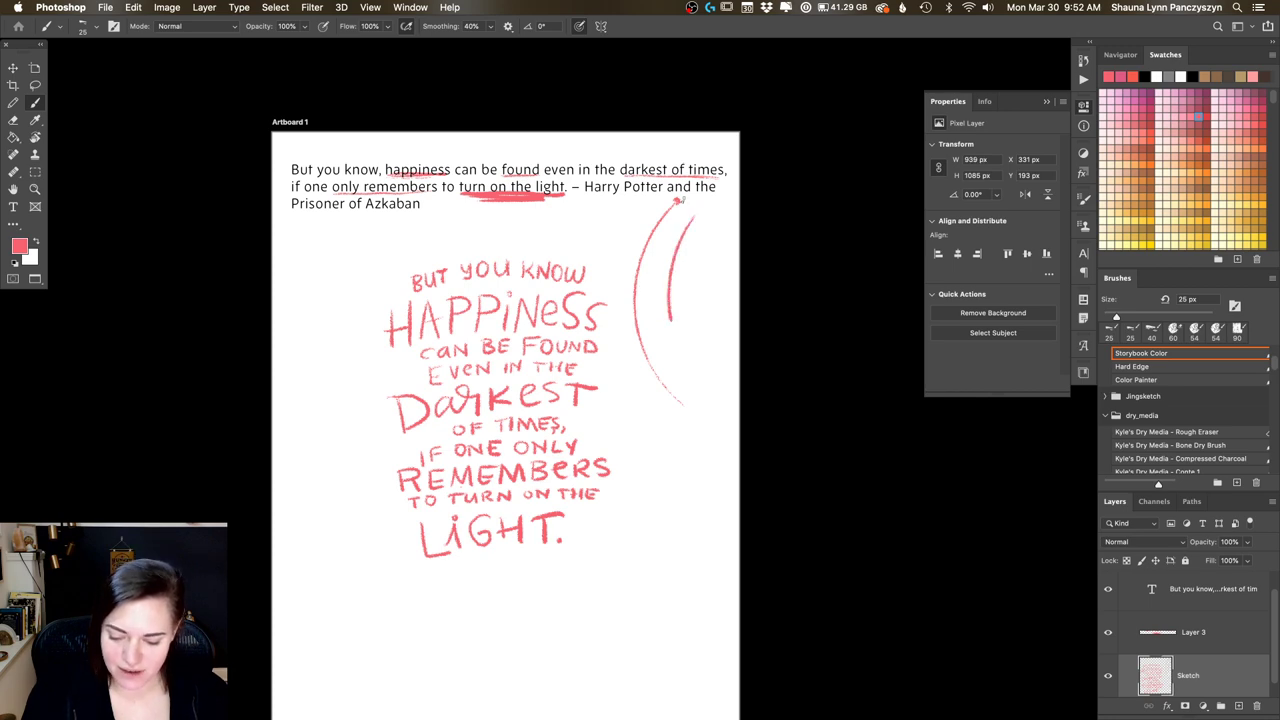
# Step: Sketch a swirled circle crossed by diagonal hatch strokes and a long sweeping curve
pyautogui.scroll(5, 634, 223)
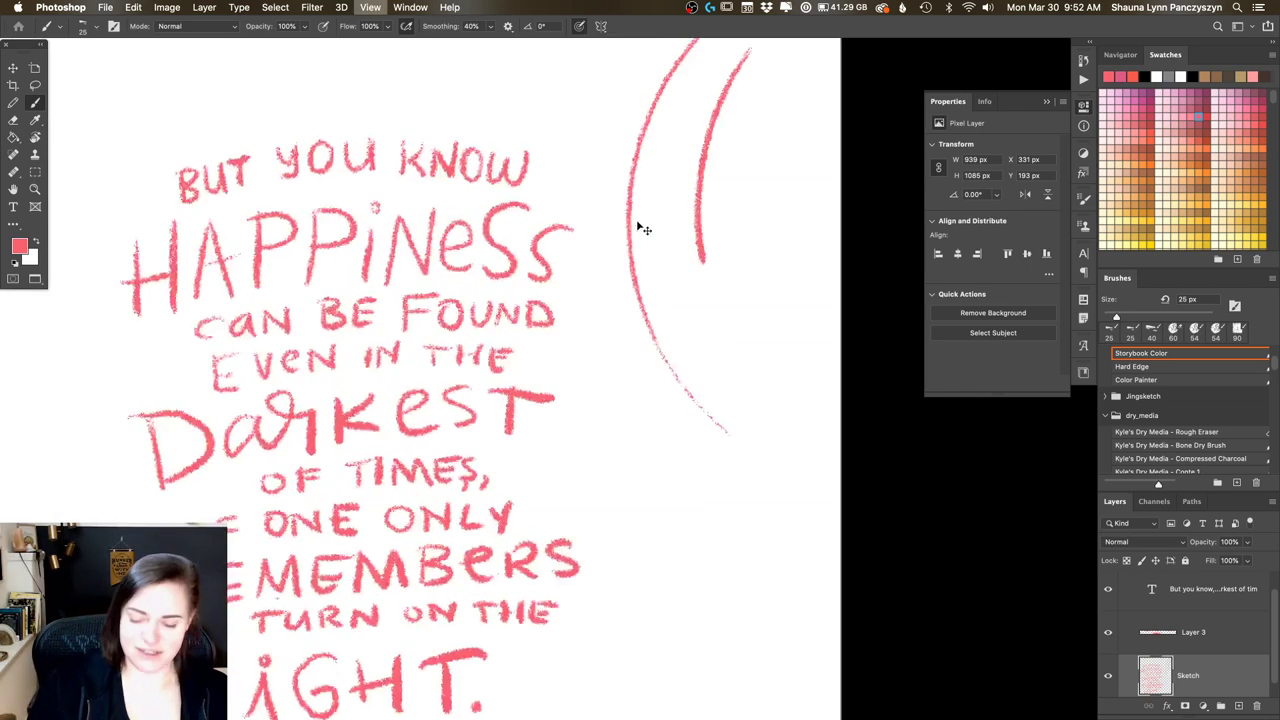
pyautogui.scroll(-3, 680, 240)
pyautogui.moveTo(437, 152)
pyautogui.mouseDown()
pyautogui.moveTo(437, 243)
pyautogui.moveTo(467, 337)
pyautogui.moveTo(556, 450)
pyautogui.moveTo(603, 465)
pyautogui.moveTo(681, 440)
pyautogui.moveTo(724, 320)
pyautogui.moveTo(582, 152)
pyautogui.moveTo(410, 323)
pyautogui.moveTo(443, 573)
pyautogui.moveTo(629, 633)
pyautogui.moveTo(794, 411)
pyautogui.moveTo(687, 155)
pyautogui.moveTo(401, 192)
pyautogui.moveTo(315, 421)
pyautogui.moveTo(453, 615)
pyautogui.moveTo(655, 572)
pyautogui.moveTo(673, 365)
pyautogui.moveTo(541, 387)
pyautogui.moveTo(546, 530)
pyautogui.moveTo(595, 545)
pyautogui.moveTo(626, 505)
pyautogui.moveTo(616, 384)
pyautogui.moveTo(548, 263)
pyautogui.moveTo(612, 213)
pyautogui.moveTo(748, 283)
pyautogui.mouseUp()
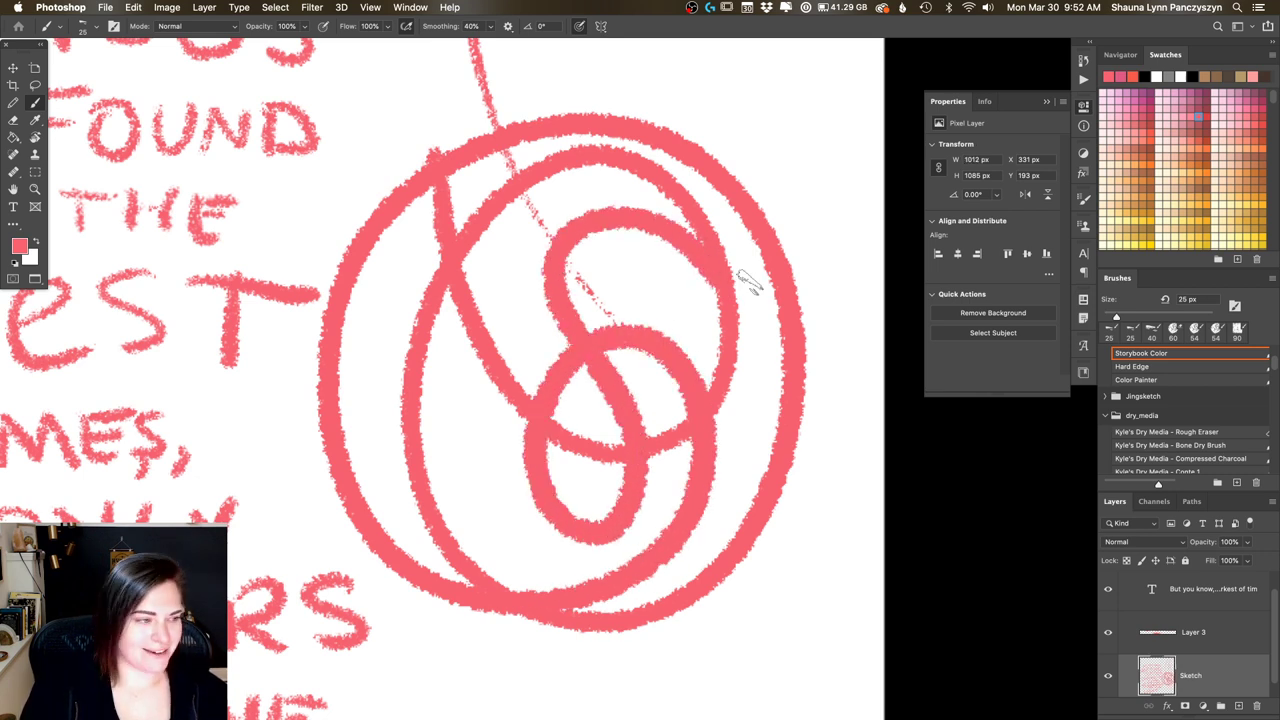
pyautogui.moveTo(800, 88); pyautogui.dragTo(665, 148)
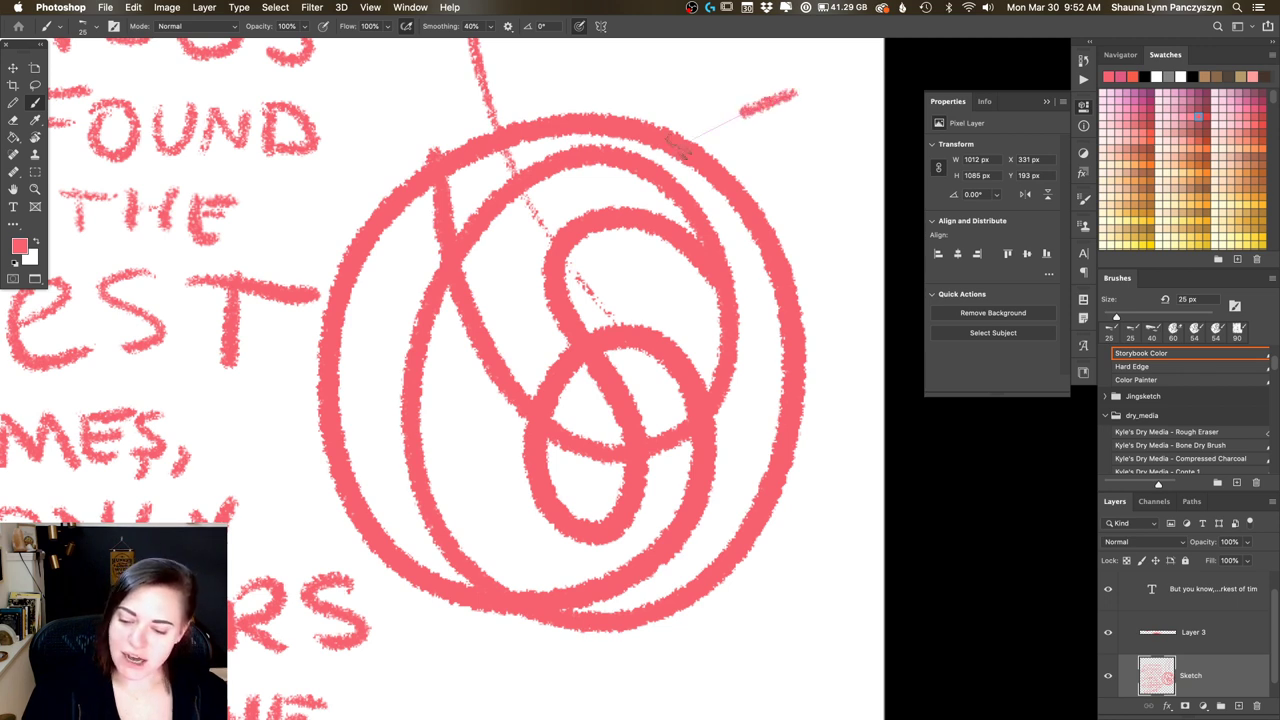
pyautogui.moveTo(790, 118); pyautogui.dragTo(625, 205)
pyautogui.moveTo(815, 135)
pyautogui.mouseDown()
pyautogui.moveTo(570, 282)
pyautogui.moveTo(595, 265)
pyautogui.mouseUp()
pyautogui.moveTo(845, 170)
pyautogui.mouseDown()
pyautogui.moveTo(814, 177)
pyautogui.moveTo(525, 385)
pyautogui.mouseUp()
pyautogui.moveTo(858, 212)
pyautogui.mouseDown()
pyautogui.moveTo(728, 255)
pyautogui.moveTo(500, 476)
pyautogui.mouseUp()
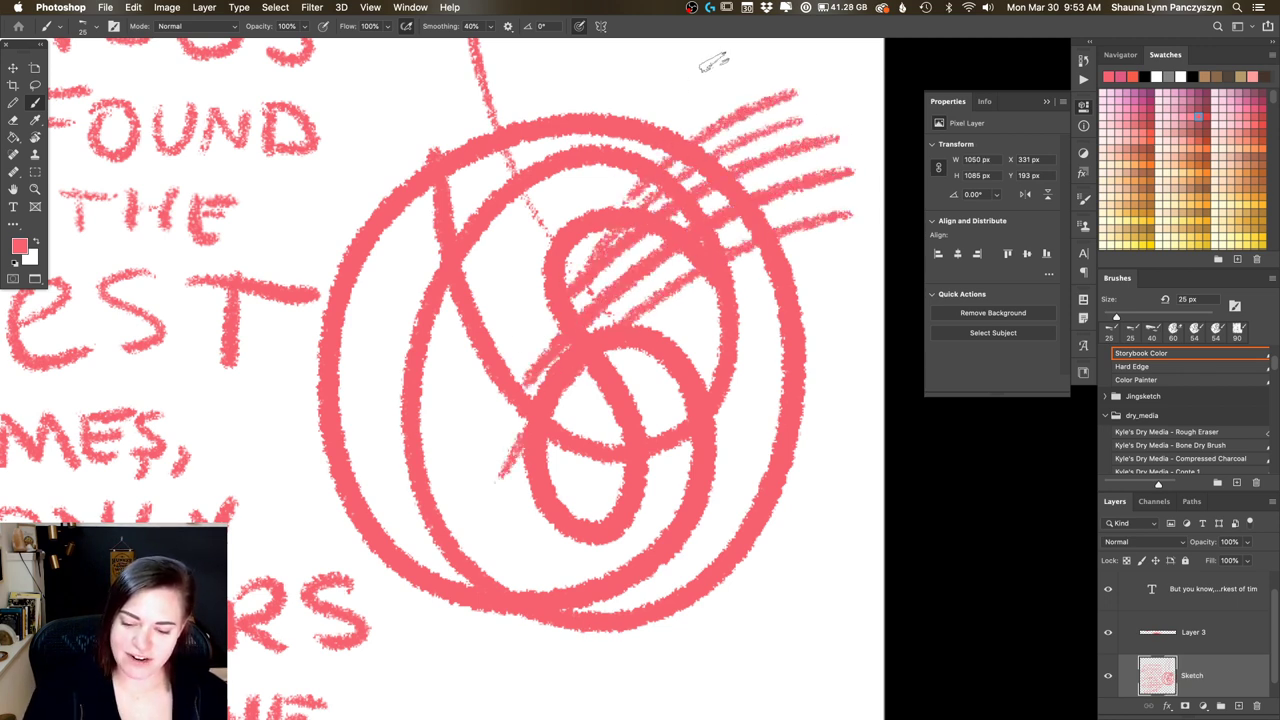
pyautogui.moveTo(715, 65)
pyautogui.mouseDown()
pyautogui.moveTo(640, 100)
pyautogui.moveTo(490, 262)
pyautogui.moveTo(472, 455)
pyautogui.moveTo(655, 582)
pyautogui.moveTo(700, 515)
pyautogui.mouseUp()
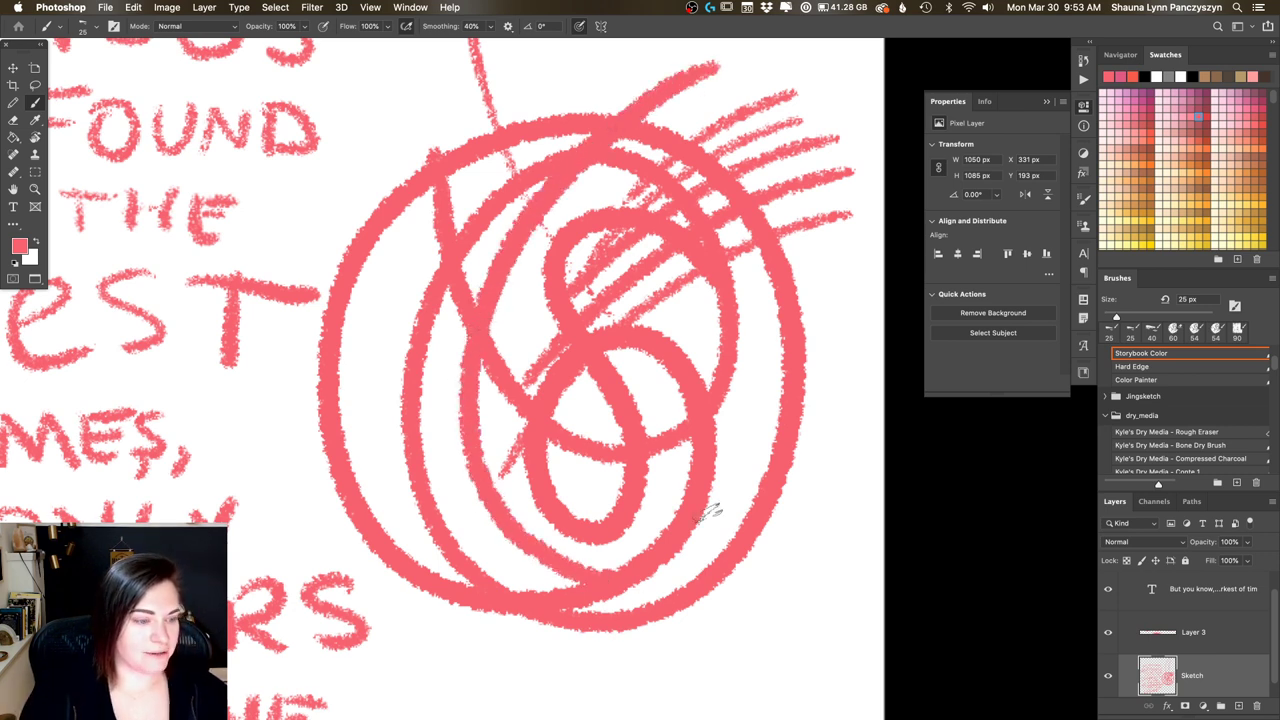
# Step: Lasso the swirl doodle and delete it, leaving only the quote lettering
pyautogui.press('l')
pyautogui.press('super+0')
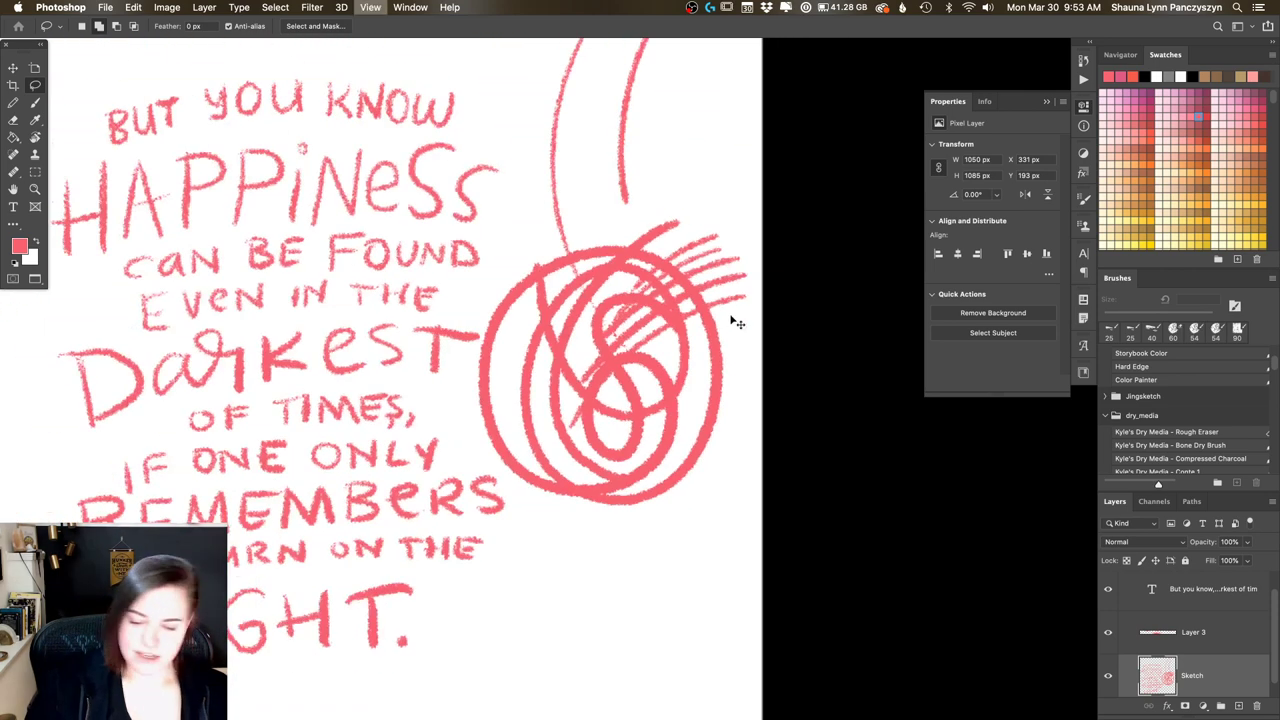
pyautogui.moveTo(665, 168)
pyautogui.mouseDown()
pyautogui.moveTo(600, 190)
pyautogui.moveTo(562, 386)
pyautogui.moveTo(588, 444)
pyautogui.moveTo(720, 360)
pyautogui.moveTo(710, 173)
pyautogui.mouseUp()
pyautogui.press('BackSpace')
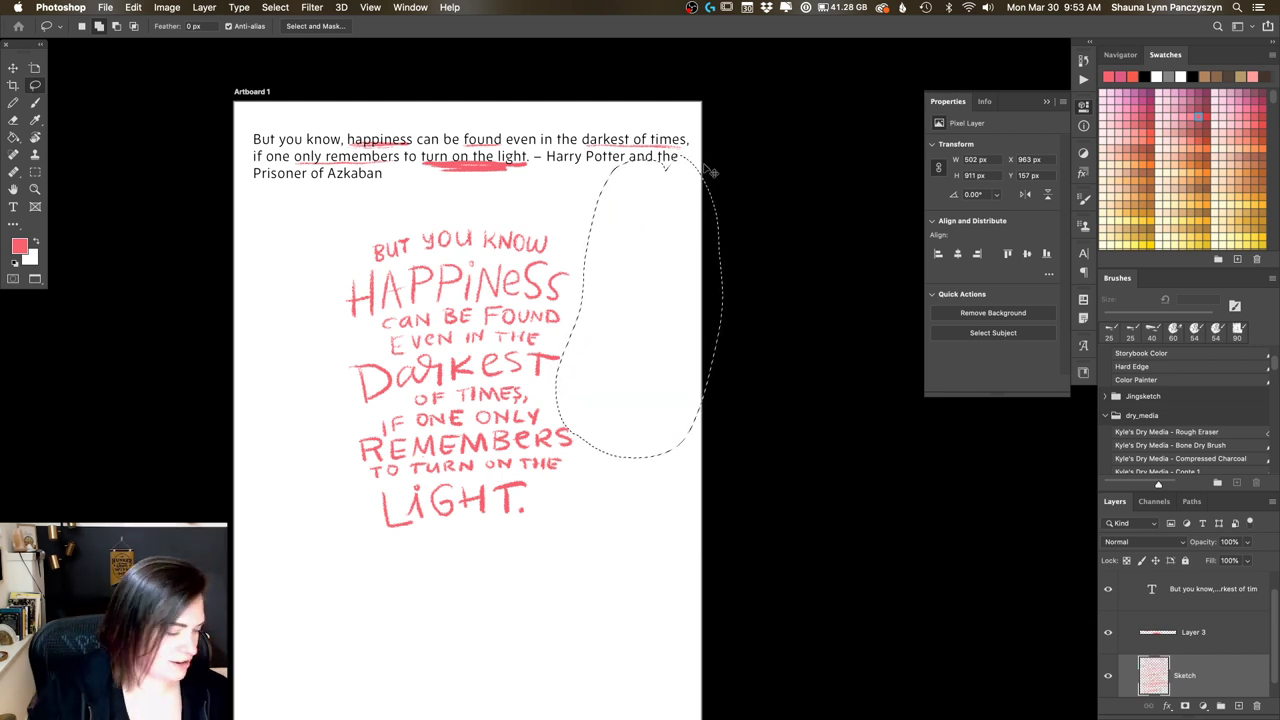
pyautogui.press('super+d')
pyautogui.press('b')
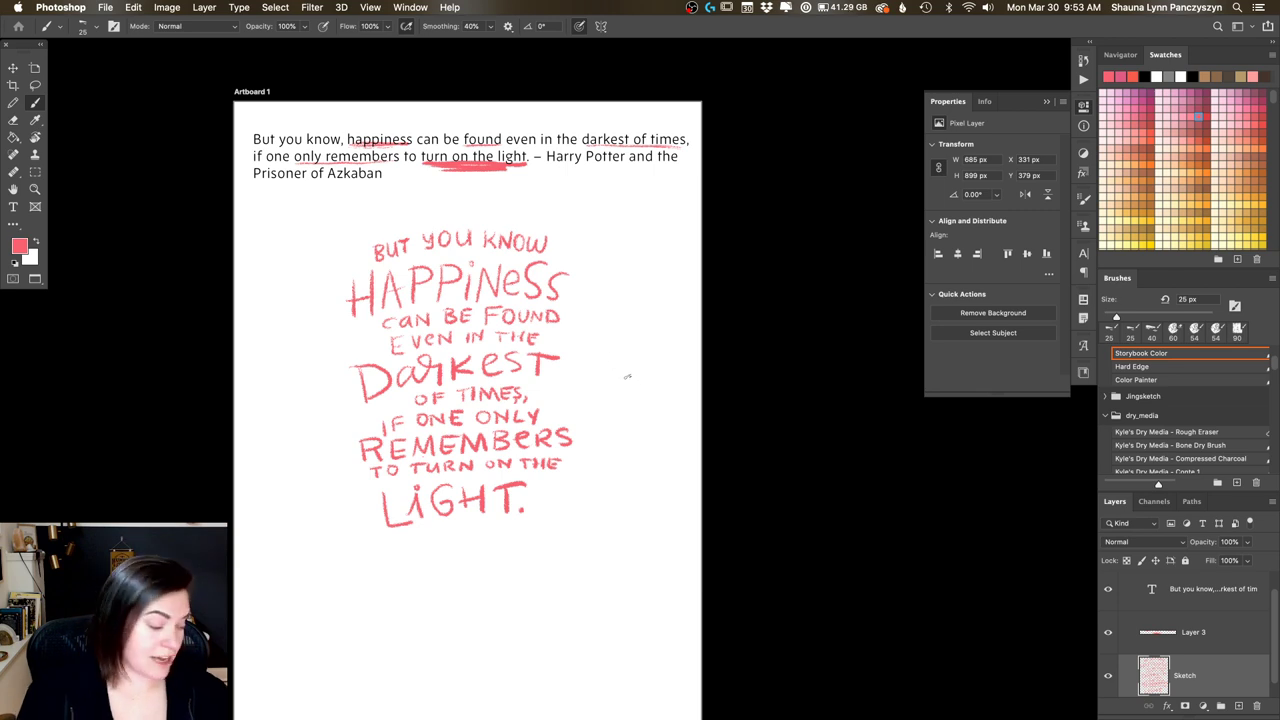
pyautogui.press('l')
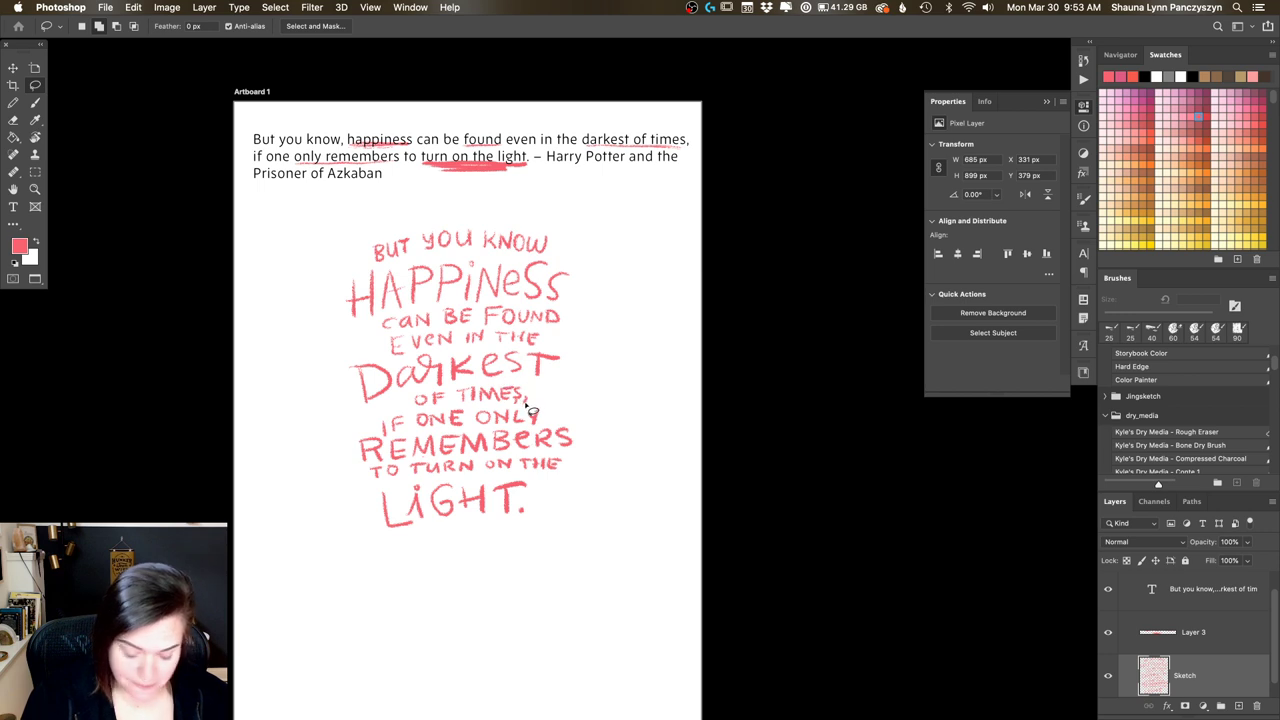
# Step: Shrink the Even in the line slightly with Free Transform
pyautogui.press('e')
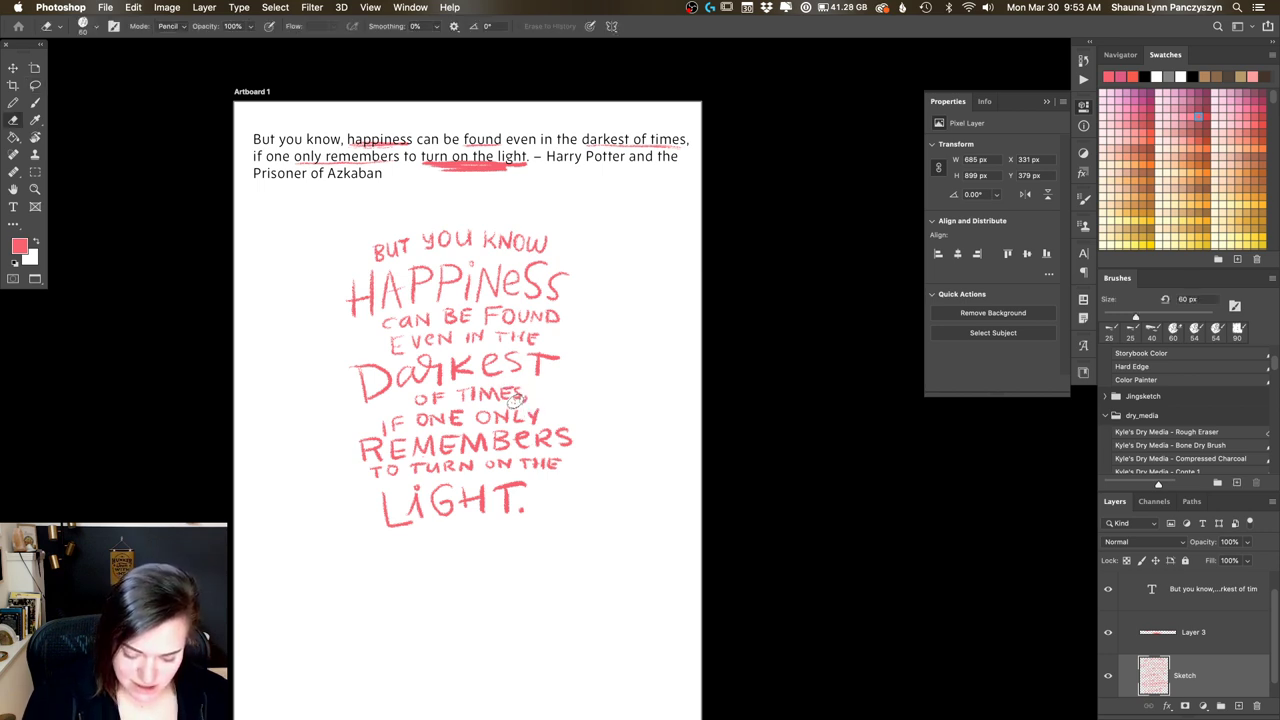
pyautogui.press('b')
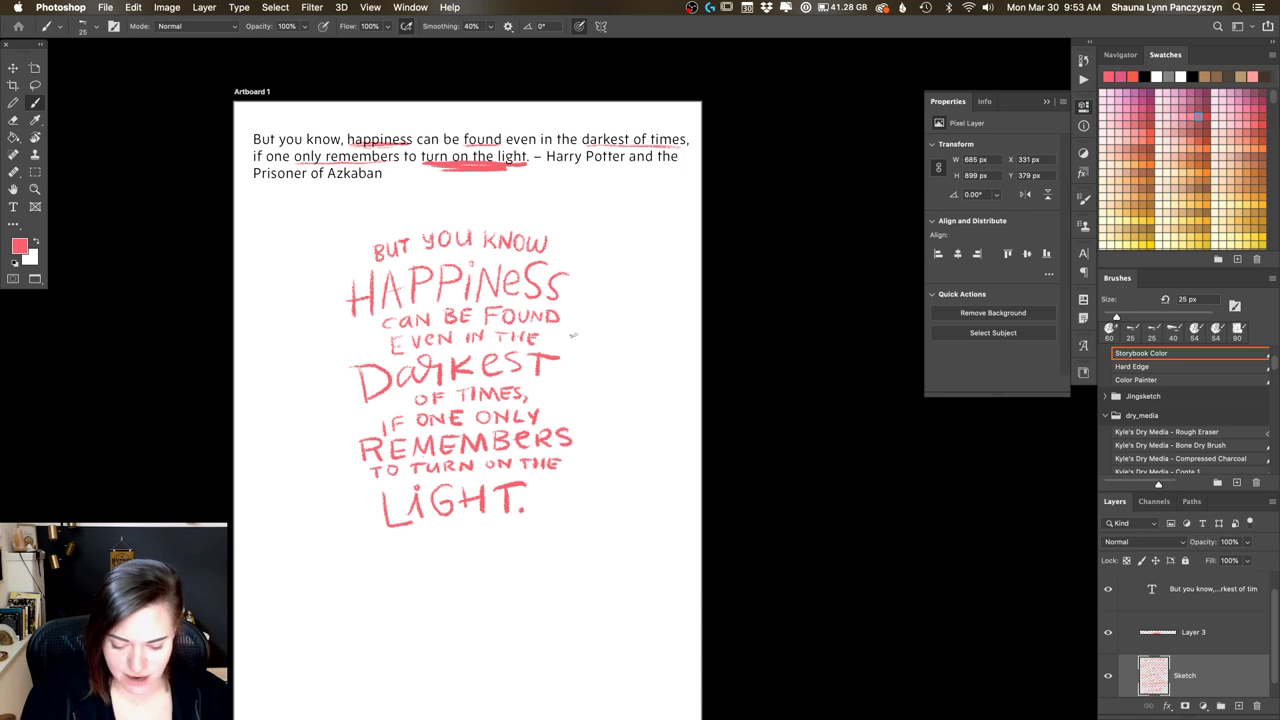
pyautogui.press('l')
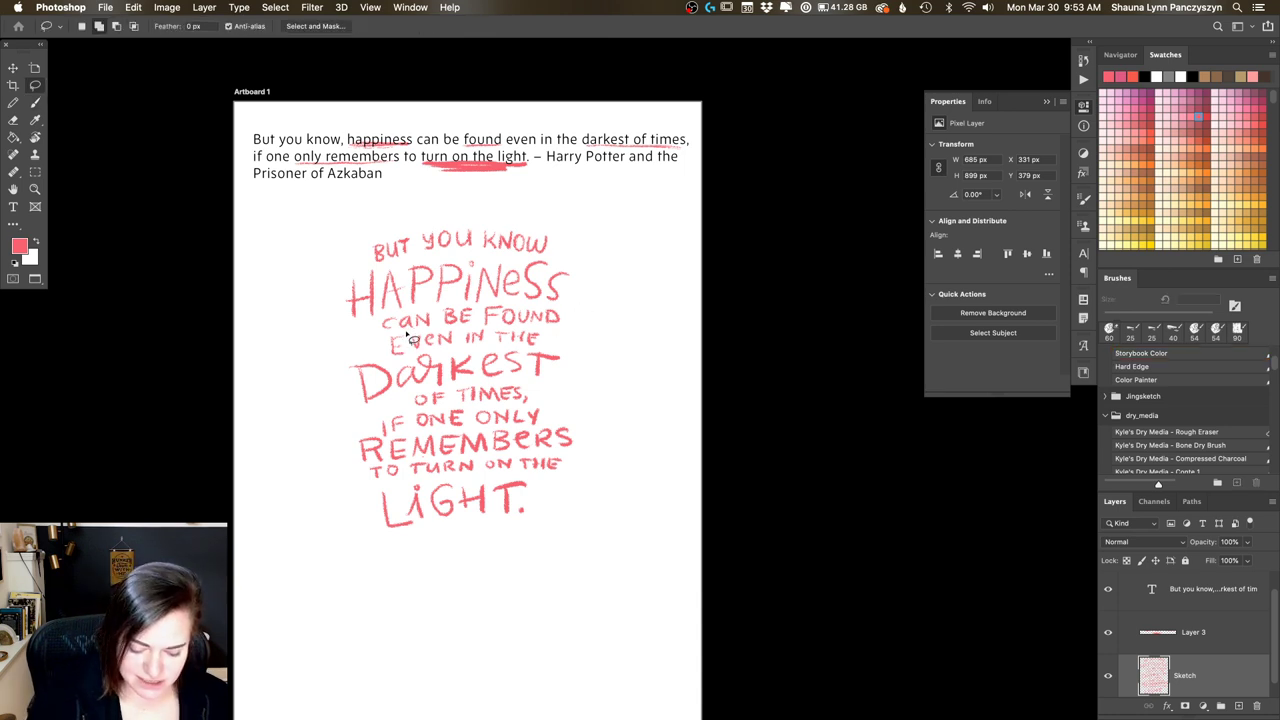
pyautogui.moveTo(411, 339)
pyautogui.mouseDown()
pyautogui.moveTo(386, 358)
pyautogui.moveTo(547, 345)
pyautogui.moveTo(541, 329)
pyautogui.moveTo(424, 325)
pyautogui.mouseUp()
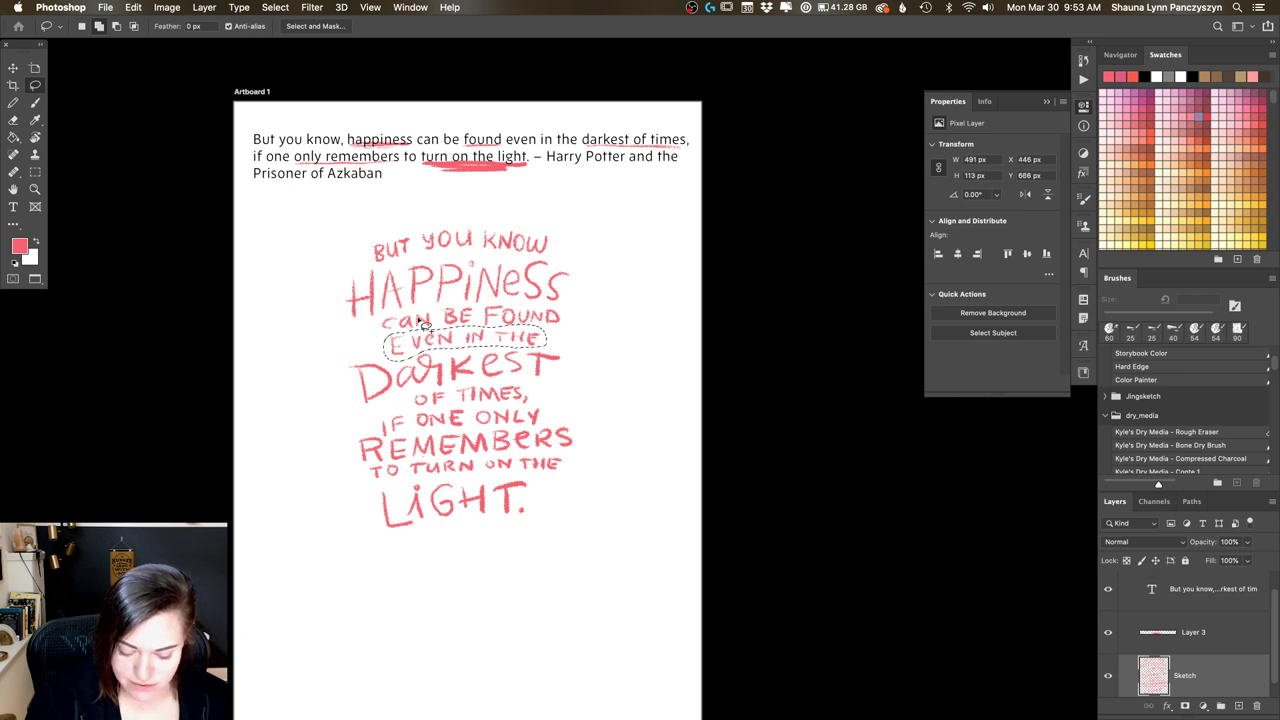
pyautogui.hotkey('ctrl', 't')
pyautogui.moveTo(546, 359); pyautogui.dragTo(522, 354)
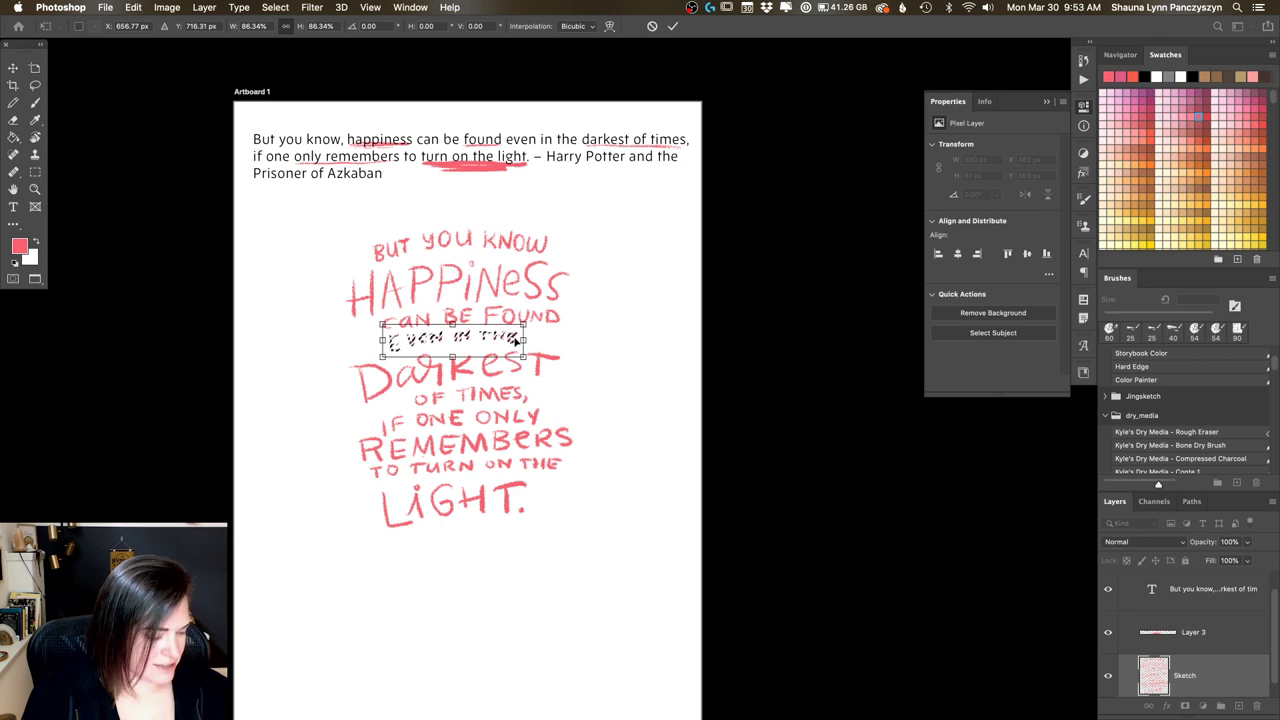
pyautogui.press('Return')
pyautogui.hotkey('ctrl', 'd')
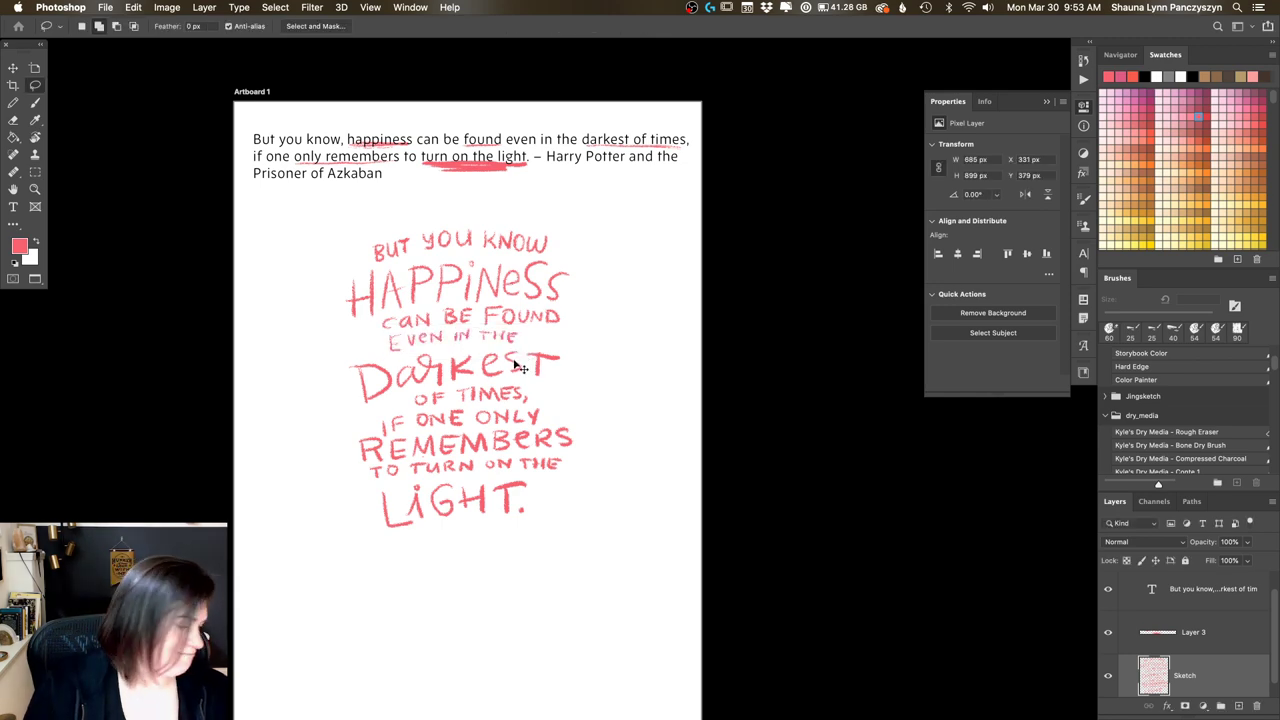
# Step: Shift the can be found line slightly left
pyautogui.press('super+equal')
pyautogui.hscroll(-5, 723, 326)
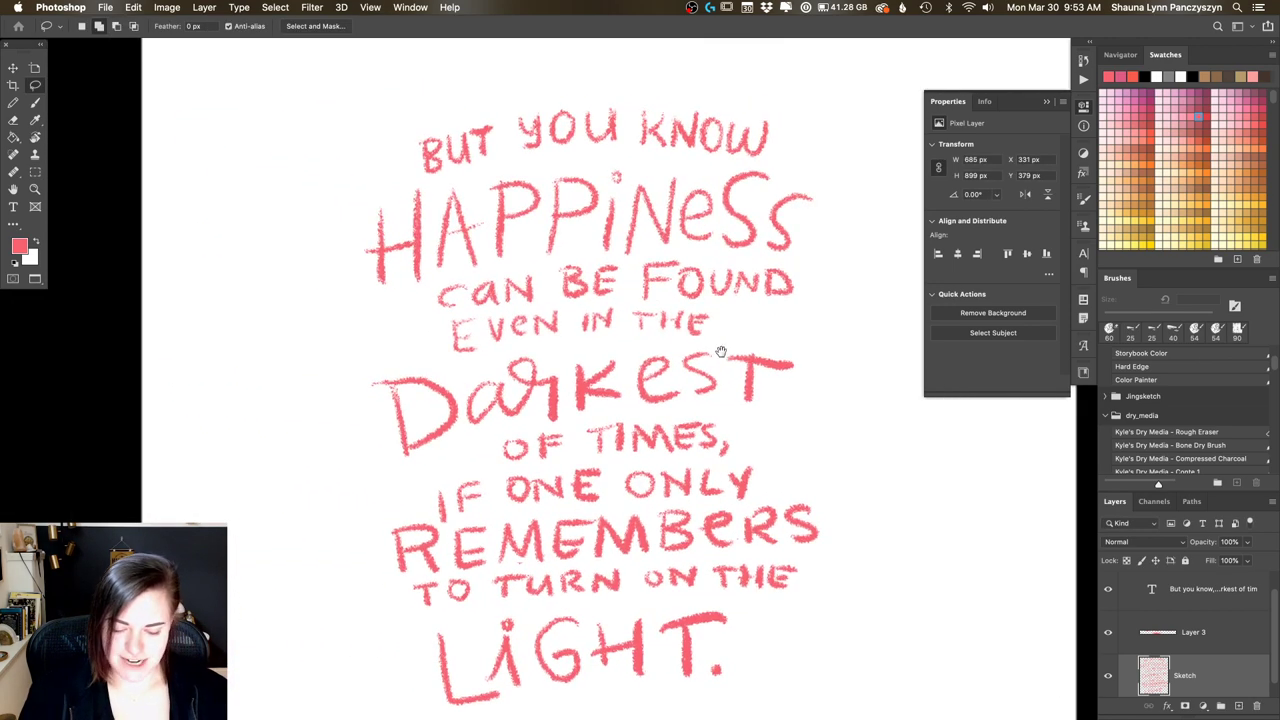
pyautogui.moveTo(498, 318)
pyautogui.mouseDown()
pyautogui.moveTo(423, 318)
pyautogui.moveTo(460, 272)
pyautogui.moveTo(705, 256)
pyautogui.moveTo(786, 265)
pyautogui.moveTo(788, 303)
pyautogui.moveTo(498, 318)
pyautogui.mouseUp()
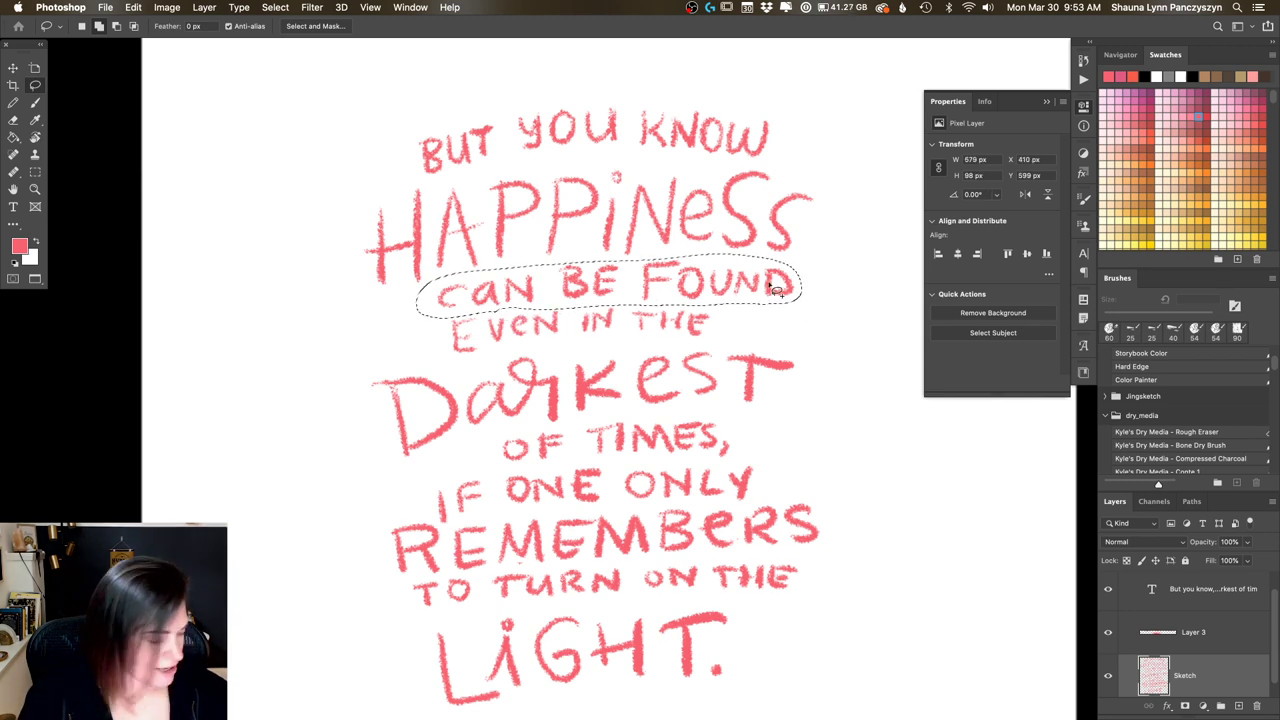
pyautogui.moveTo(784, 265); pyautogui.dragTo(754, 268)
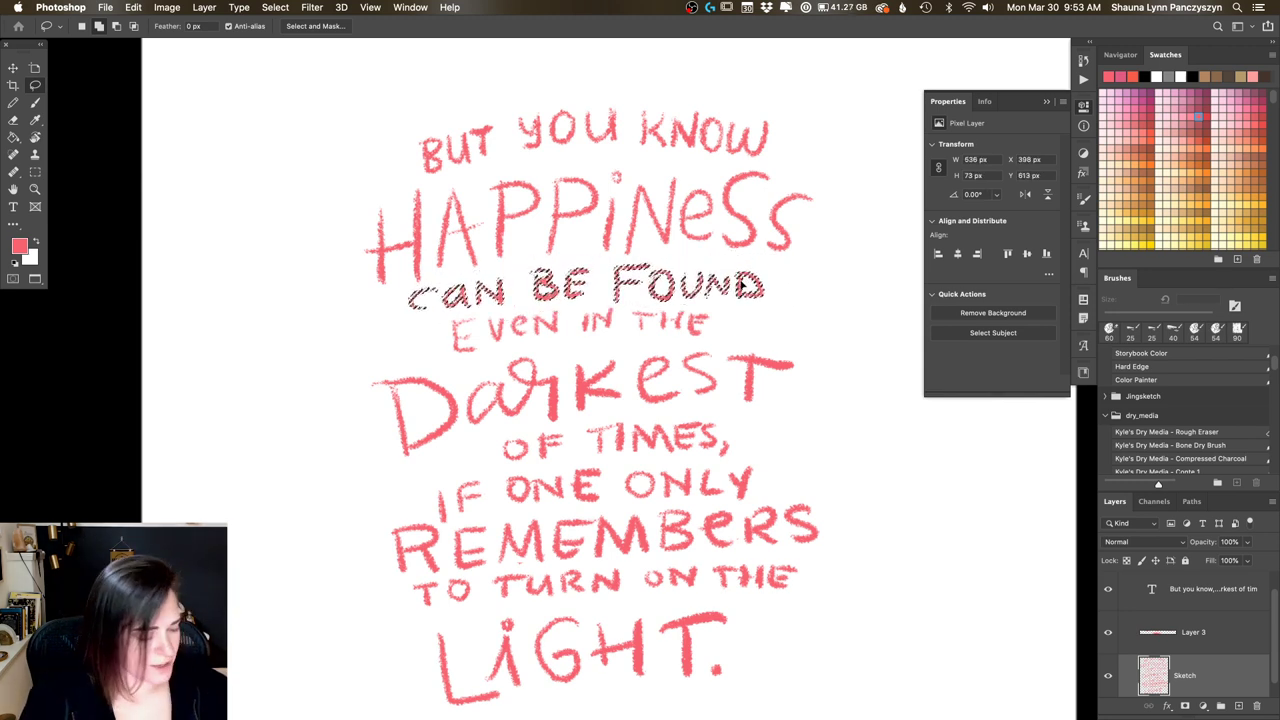
pyautogui.press('super+d')
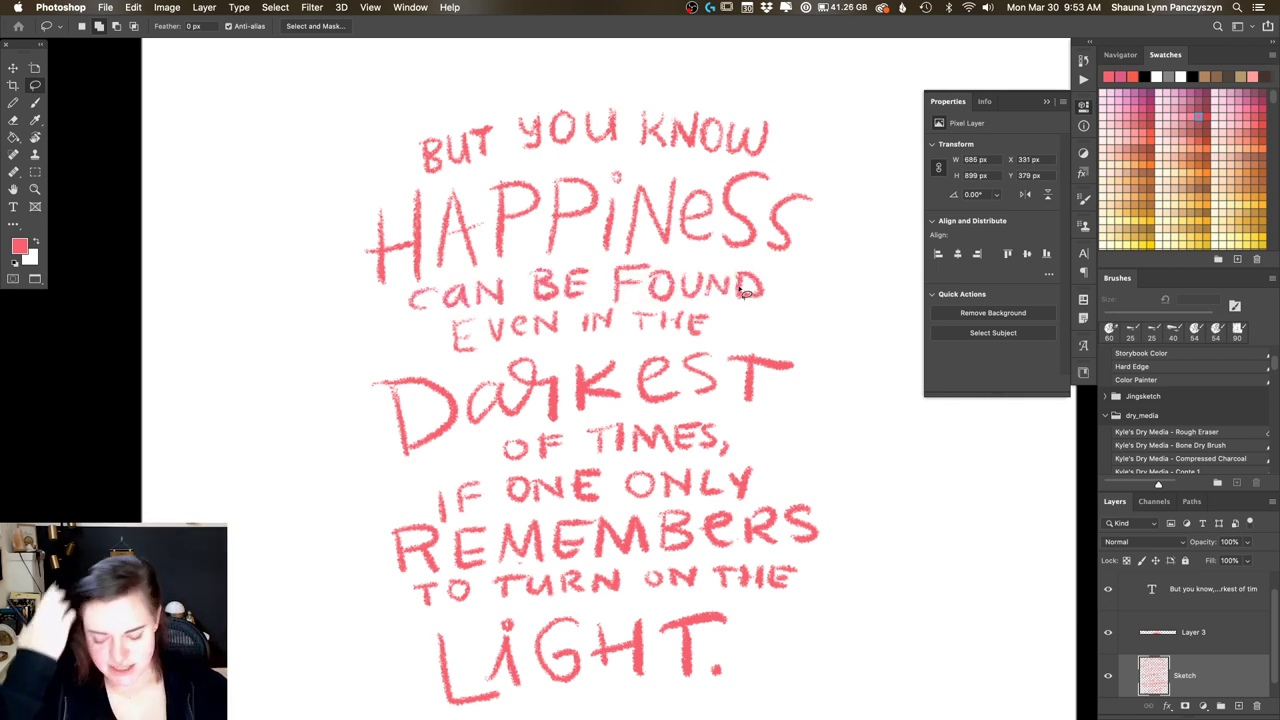
# Step: Enlarge the D of Darkest with Free Transform
pyautogui.moveTo(463, 385)
pyautogui.mouseDown()
pyautogui.moveTo(466, 437)
pyautogui.moveTo(351, 366)
pyautogui.moveTo(429, 363)
pyautogui.moveTo(472, 330)
pyautogui.moveTo(452, 378)
pyautogui.moveTo(462, 333)
pyautogui.mouseUp()
pyautogui.press('super+t')
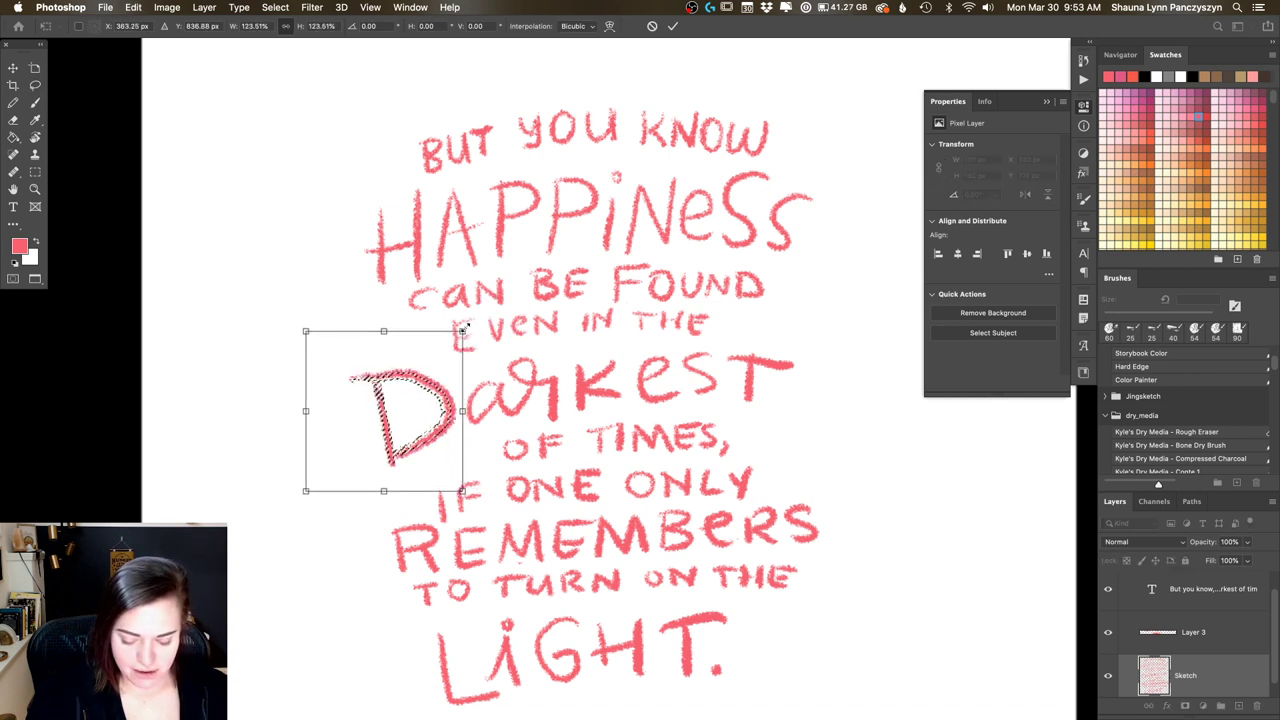
pyautogui.press('Return')
pyautogui.press('super+d')
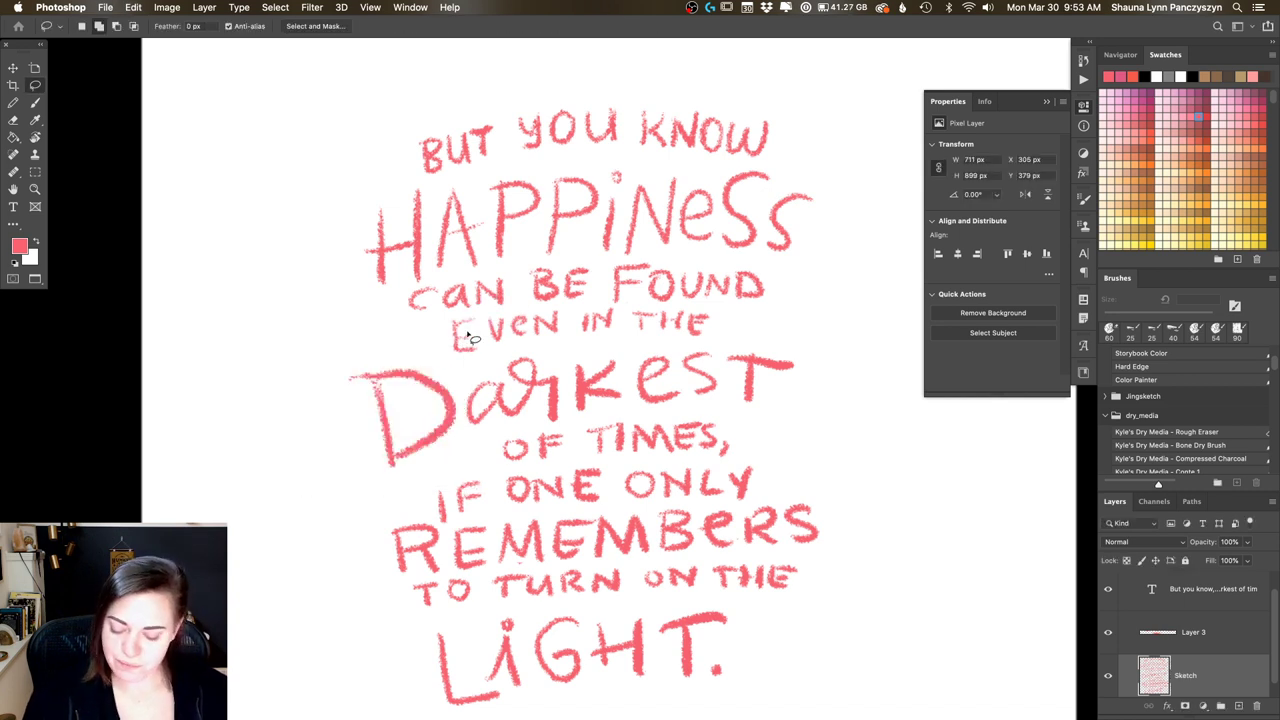
# Step: Enlarge the final T of Darkest to about 121% and nudge the word up-left
pyautogui.moveTo(737, 349)
pyautogui.mouseDown()
pyautogui.moveTo(789, 349)
pyautogui.moveTo(786, 360)
pyautogui.moveTo(805, 328)
pyautogui.mouseUp()
pyautogui.press('super+t')
pyautogui.moveTo(782, 374); pyautogui.dragTo(779, 368)
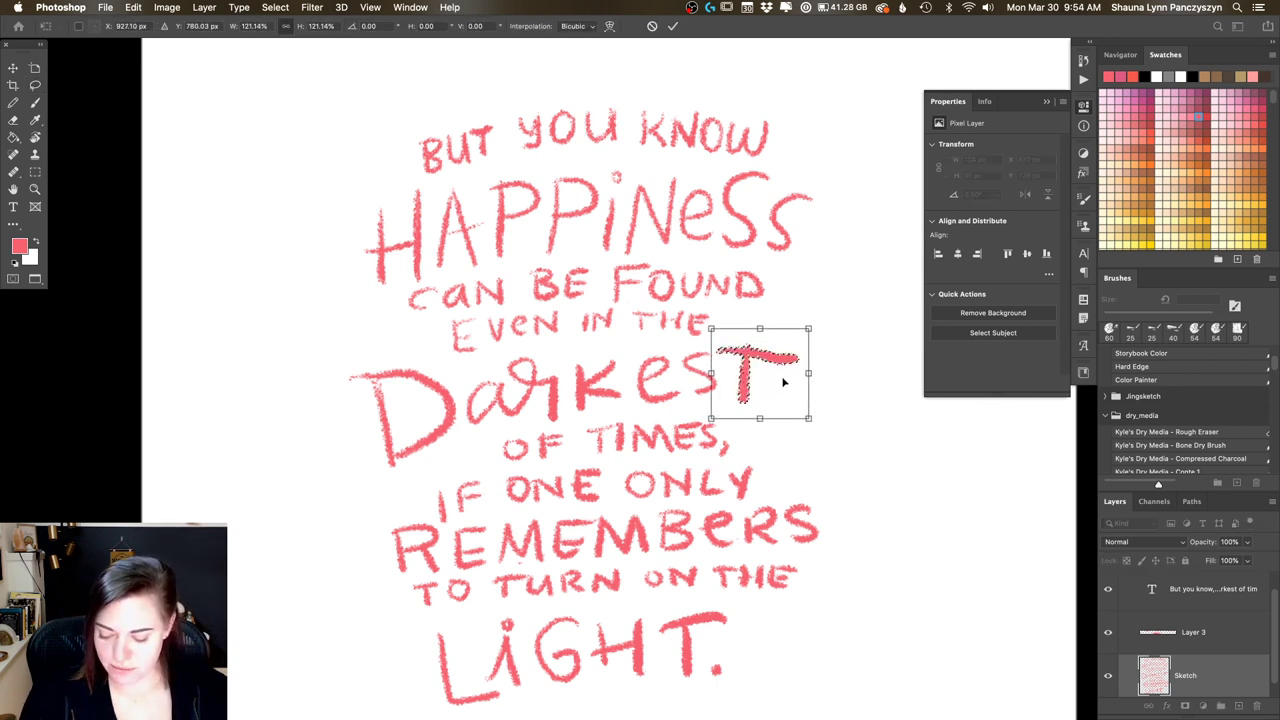
pyautogui.press('Return')
pyautogui.press('super+shift+d')
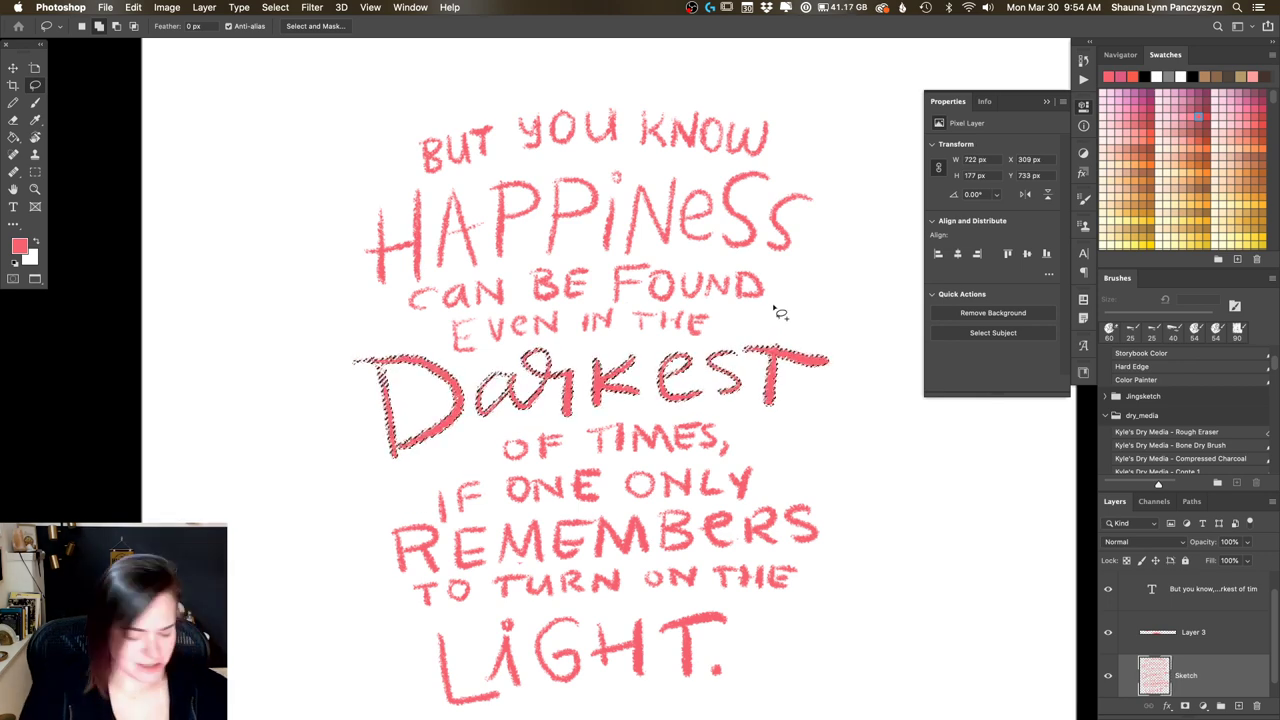
pyautogui.moveTo(800, 377); pyautogui.dragTo(800, 365)
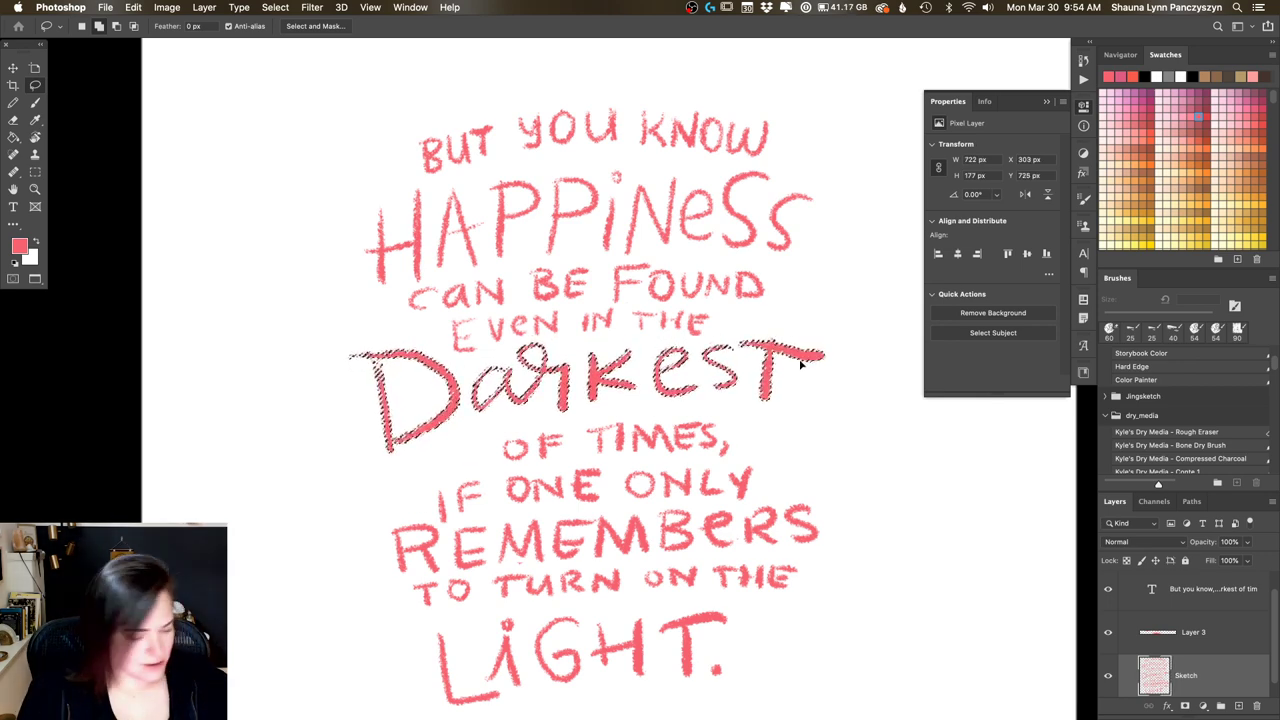
pyautogui.press('super+d')
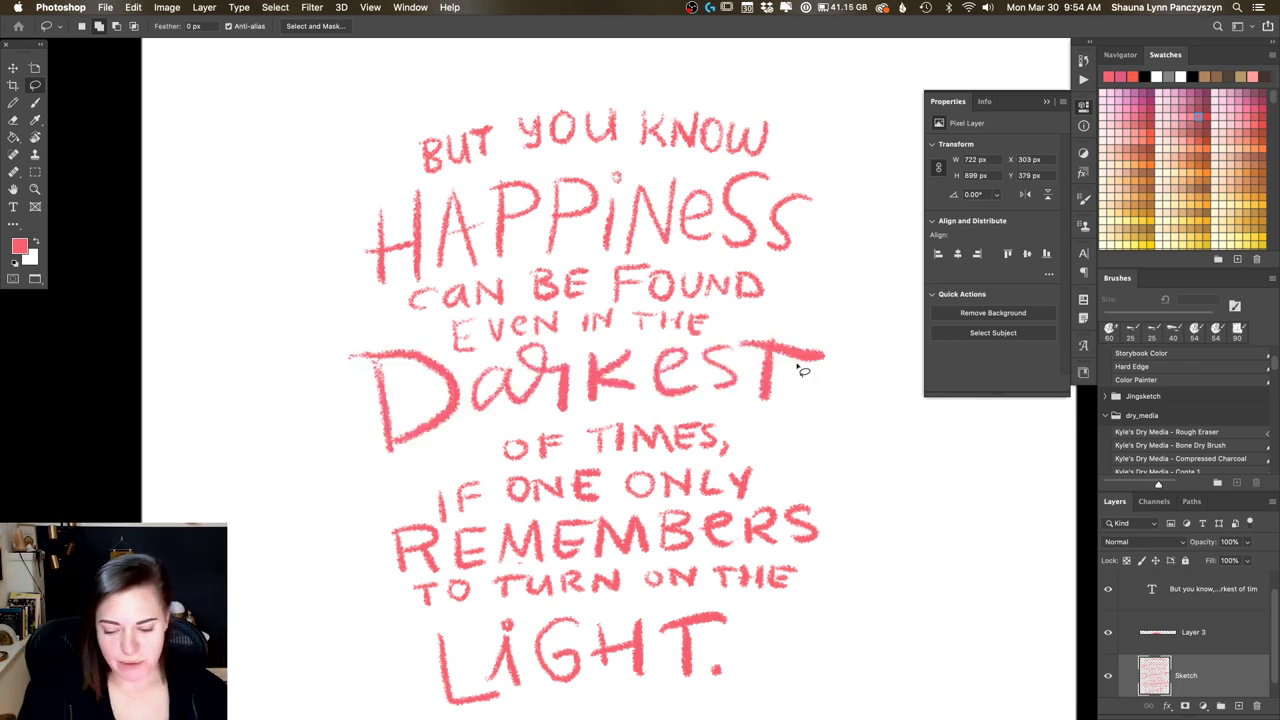
# Step: Shrink the OF TIMES line slightly with Free Transform
pyautogui.moveTo(565, 425)
pyautogui.mouseDown()
pyautogui.moveTo(502, 466)
pyautogui.moveTo(703, 460)
pyautogui.moveTo(728, 423)
pyautogui.moveTo(646, 411)
pyautogui.moveTo(575, 420)
pyautogui.mouseUp()
pyautogui.press('super+t')
pyautogui.moveTo(713, 440); pyautogui.dragTo(698, 434)
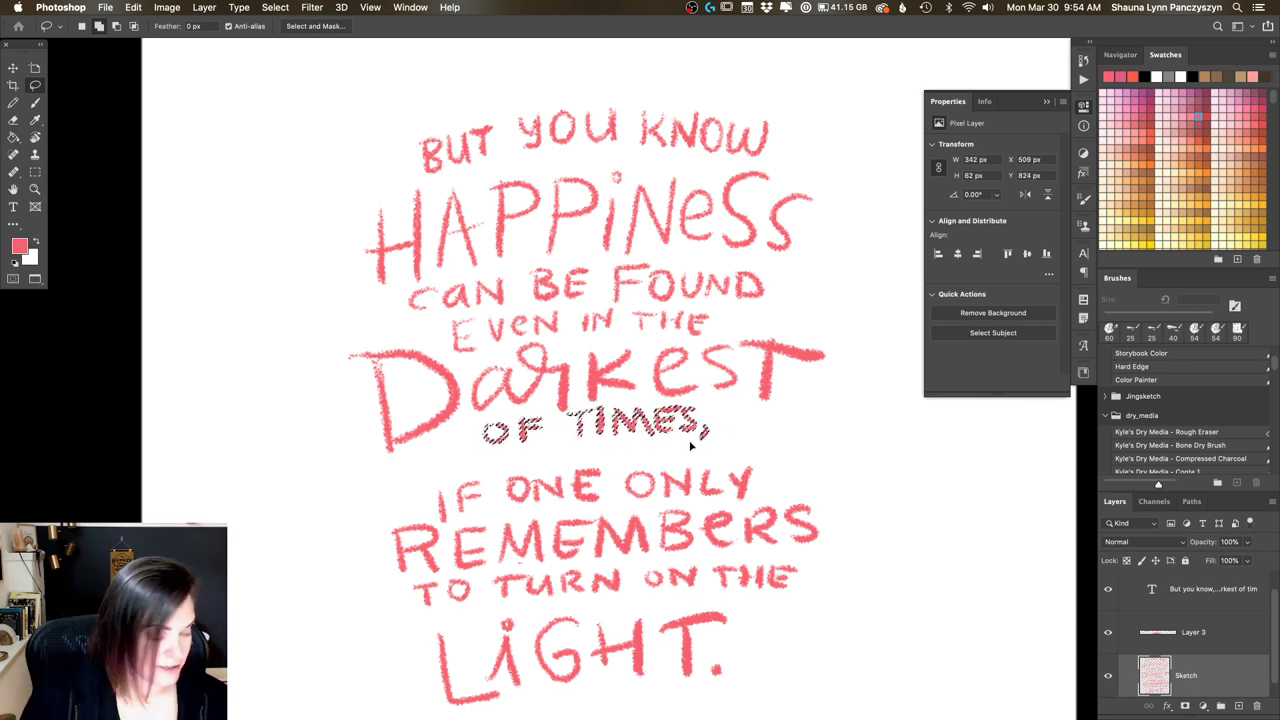
pyautogui.press('Return')
pyautogui.press('super+d')
# Step: Move IF ONE ONLY up, REMEMBERS up about 30 px and TO TURN ON THE up about 25 px
pyautogui.moveTo(462, 470)
pyautogui.mouseDown()
pyautogui.moveTo(442, 528)
pyautogui.moveTo(708, 507)
pyautogui.moveTo(768, 470)
pyautogui.moveTo(718, 452)
pyautogui.moveTo(745, 470)
pyautogui.moveTo(740, 458)
pyautogui.mouseUp()
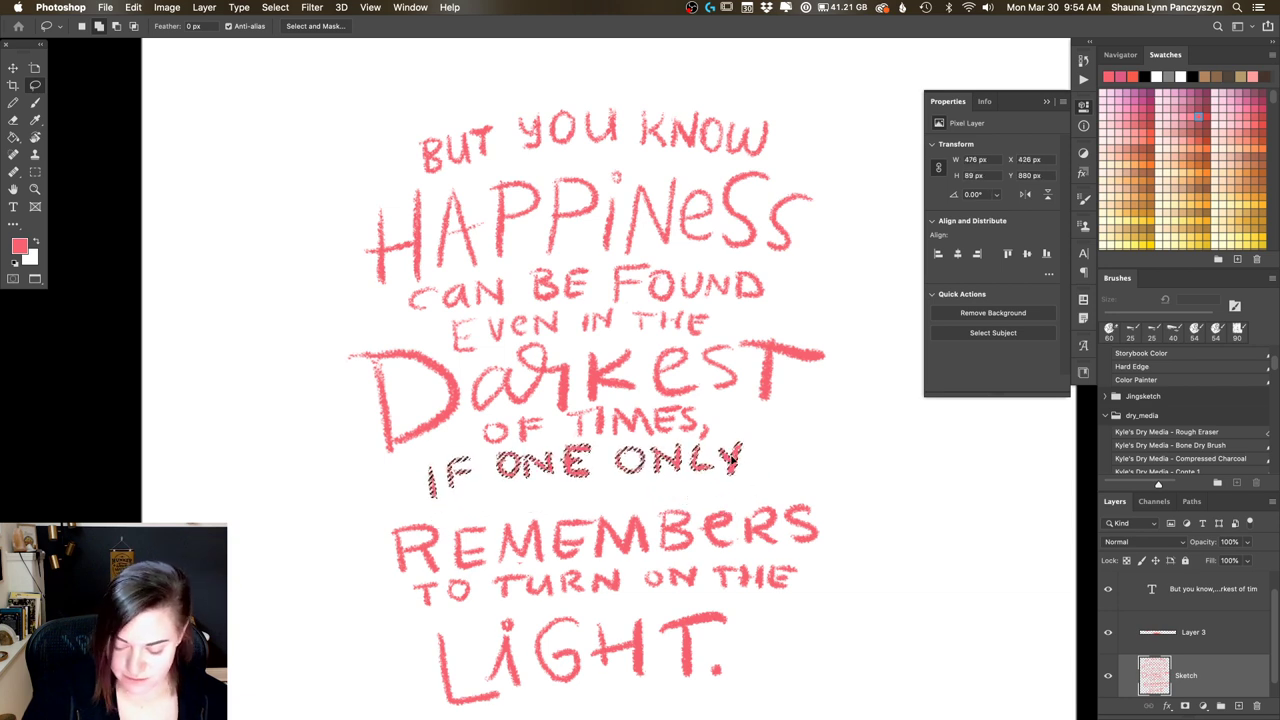
pyautogui.press('super+d')
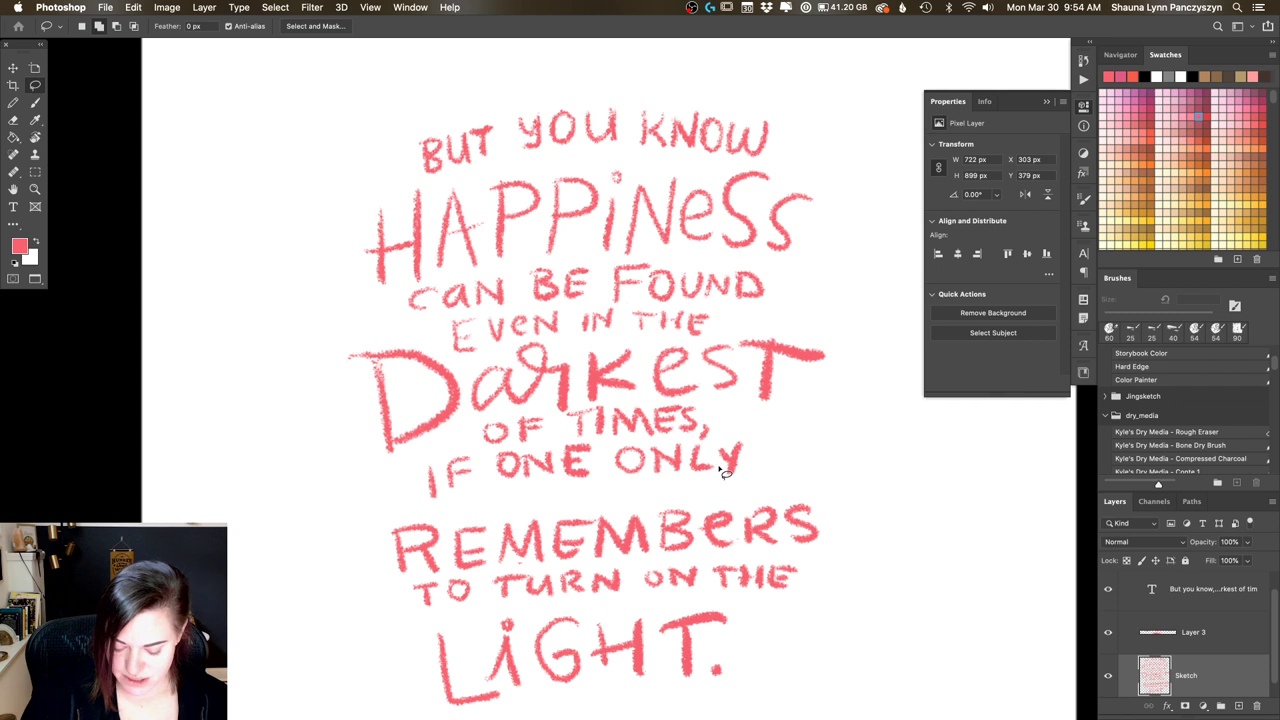
pyautogui.moveTo(440, 516)
pyautogui.mouseDown()
pyautogui.moveTo(423, 522)
pyautogui.moveTo(396, 578)
pyautogui.moveTo(755, 562)
pyautogui.moveTo(803, 494)
pyautogui.moveTo(440, 512)
pyautogui.mouseUp()
pyautogui.keyDown('super'); pyautogui.moveTo(820, 491); pyautogui.dragTo(814, 461); pyautogui.keyUp('super')
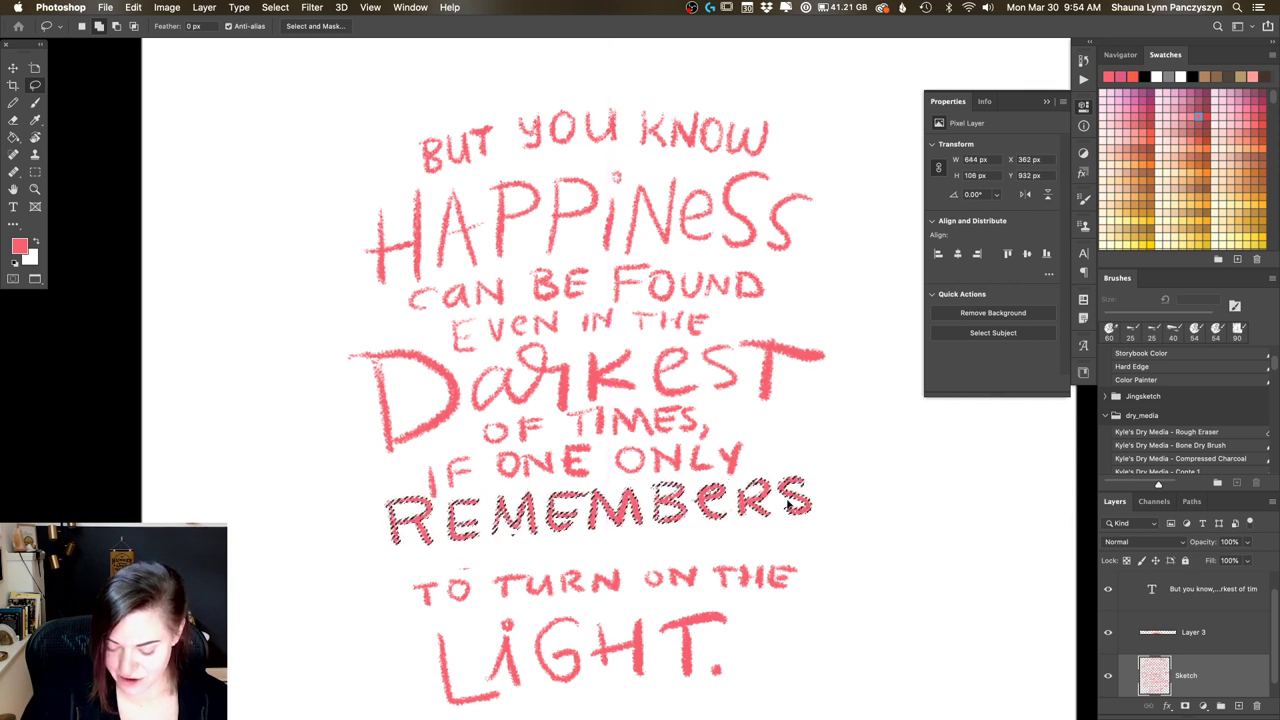
pyautogui.press('super+d')
pyautogui.moveTo(468, 566)
pyautogui.mouseDown()
pyautogui.moveTo(397, 602)
pyautogui.moveTo(725, 602)
pyautogui.moveTo(777, 549)
pyautogui.moveTo(512, 550)
pyautogui.mouseUp()
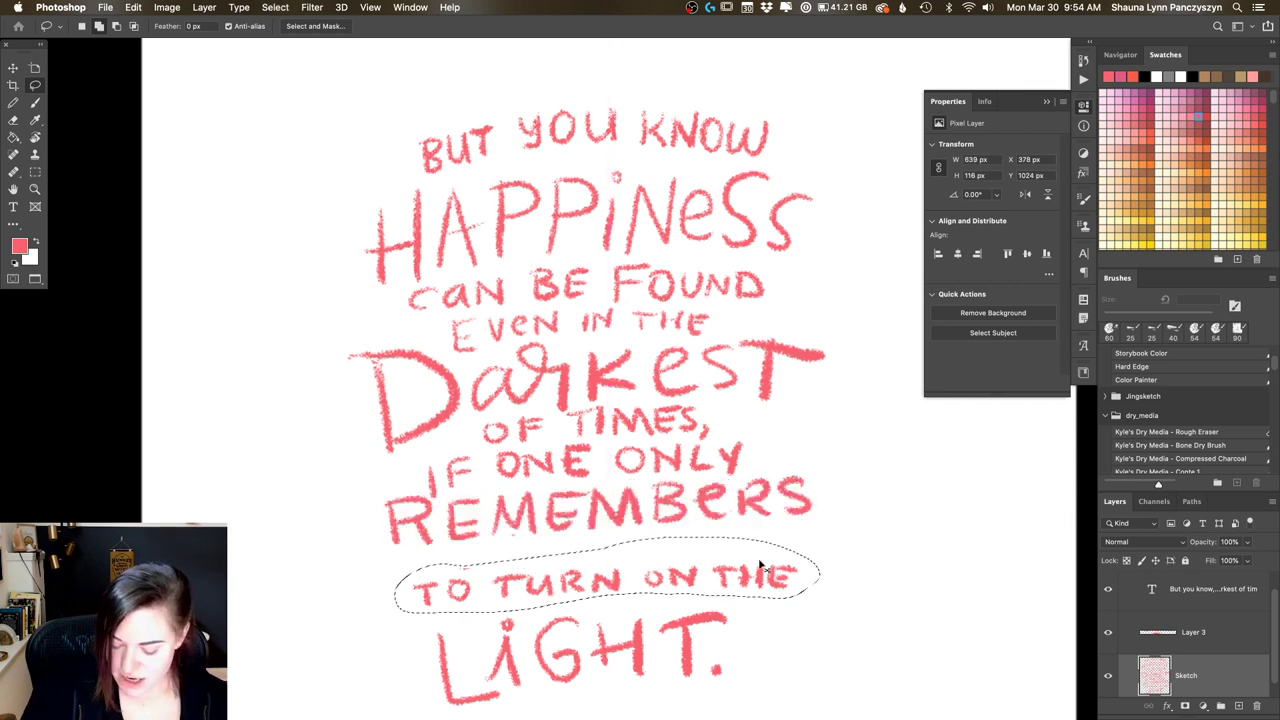
pyautogui.moveTo(760, 567)
pyautogui.keyDown('super'); pyautogui.mouseDown()
pyautogui.moveTo(768, 543)
pyautogui.moveTo(775, 557)
pyautogui.mouseUp(); pyautogui.keyUp('super')
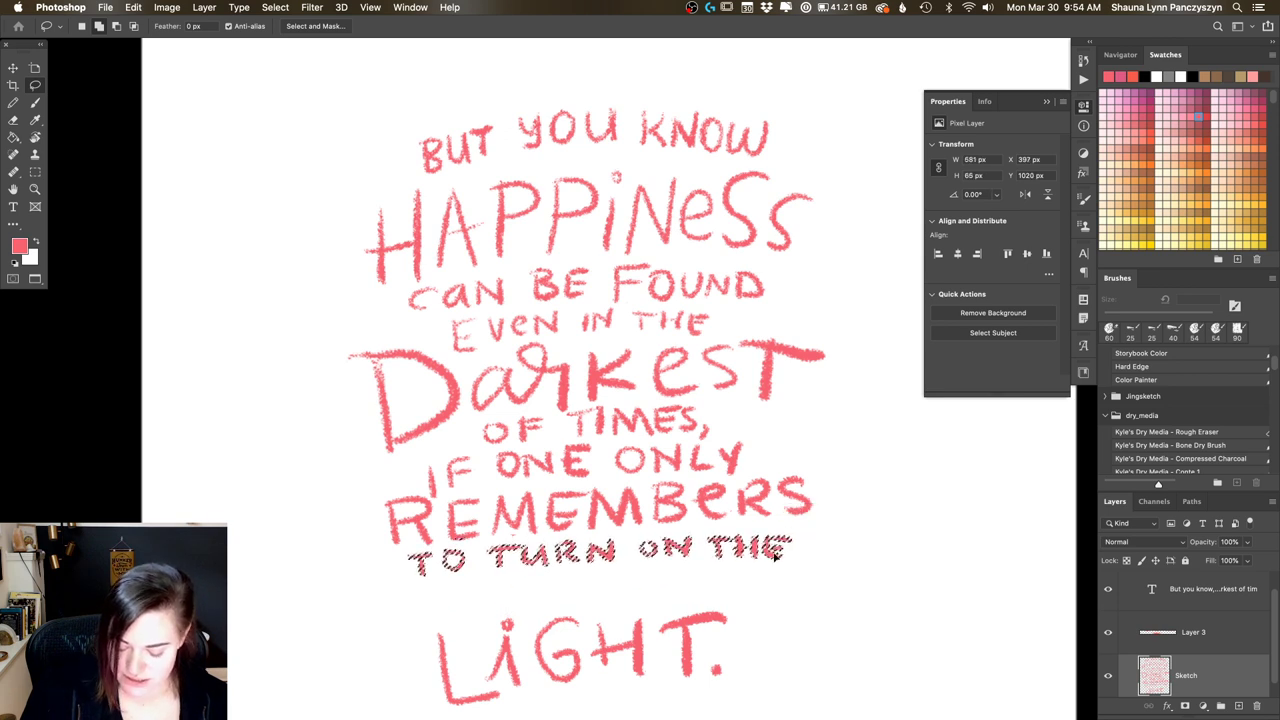
pyautogui.press('super+d')
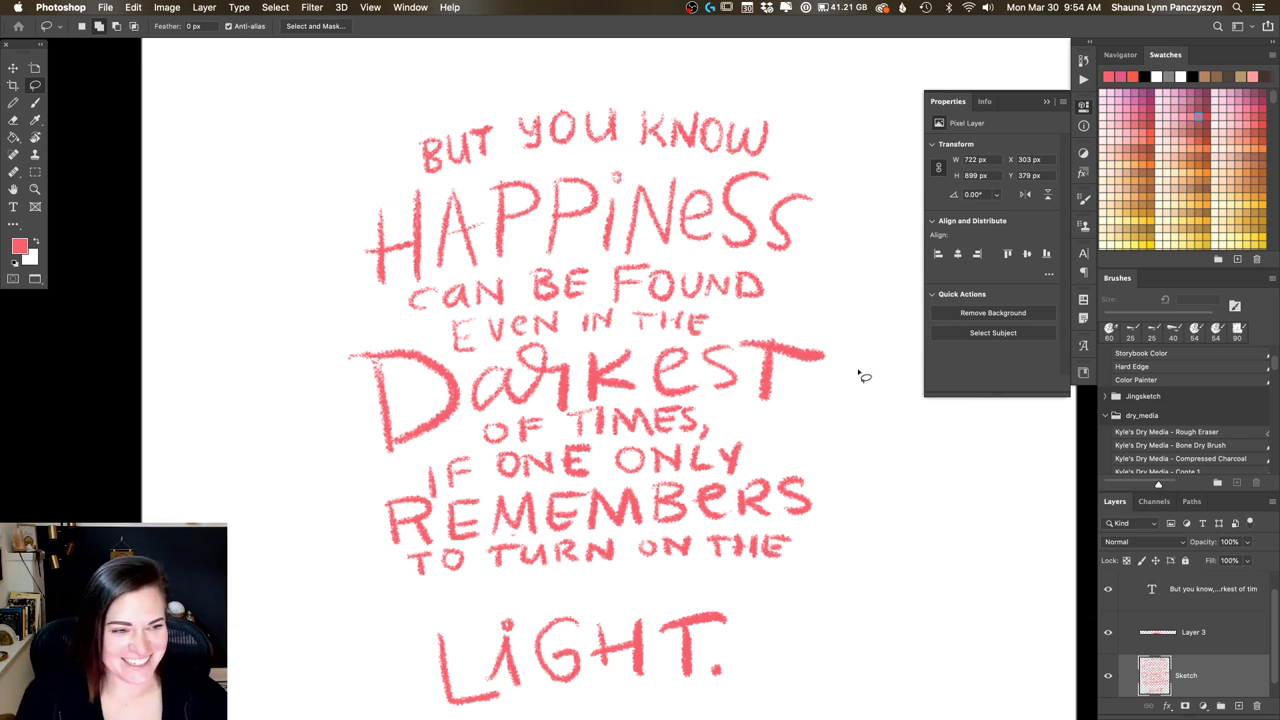
pyautogui.moveTo(841, 406); pyautogui.dragTo(814, 389)
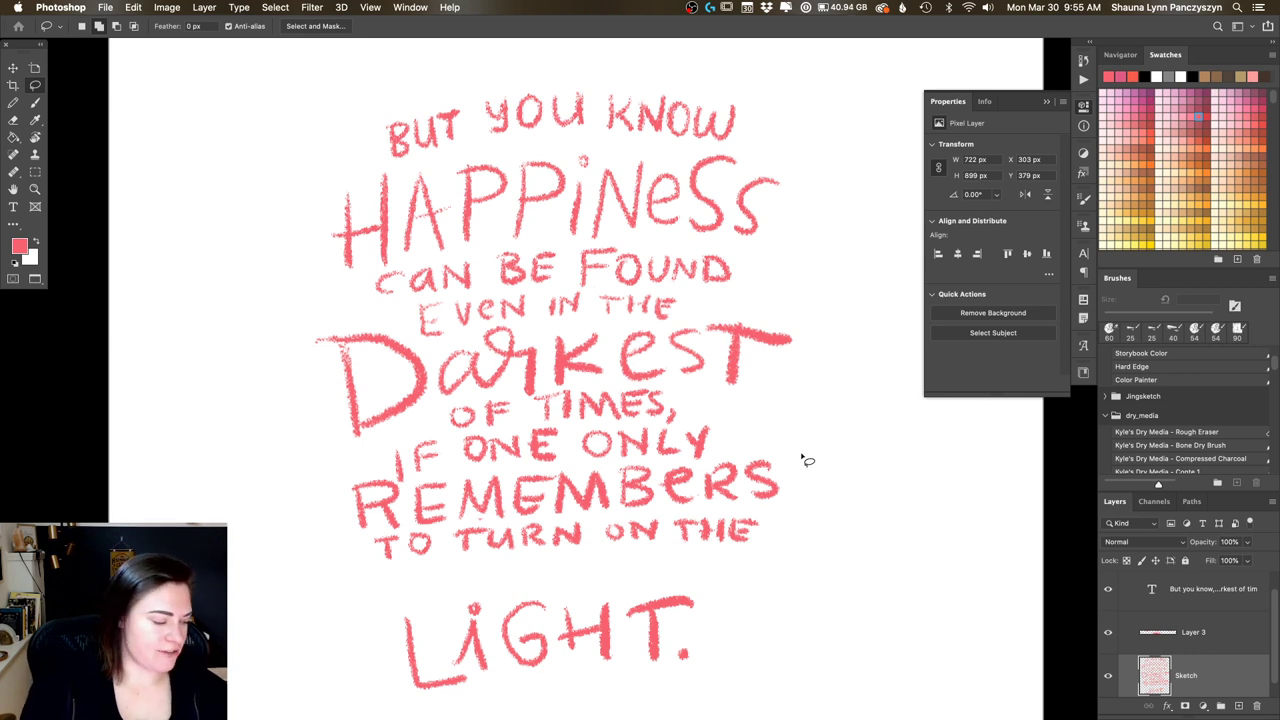
# Step: Sketch a trial letter stem and loop with the crayon brush right of the quote
pyautogui.press('b')
pyautogui.hscroll(5, 660, 360)
pyautogui.scroll(2, 660, 360)
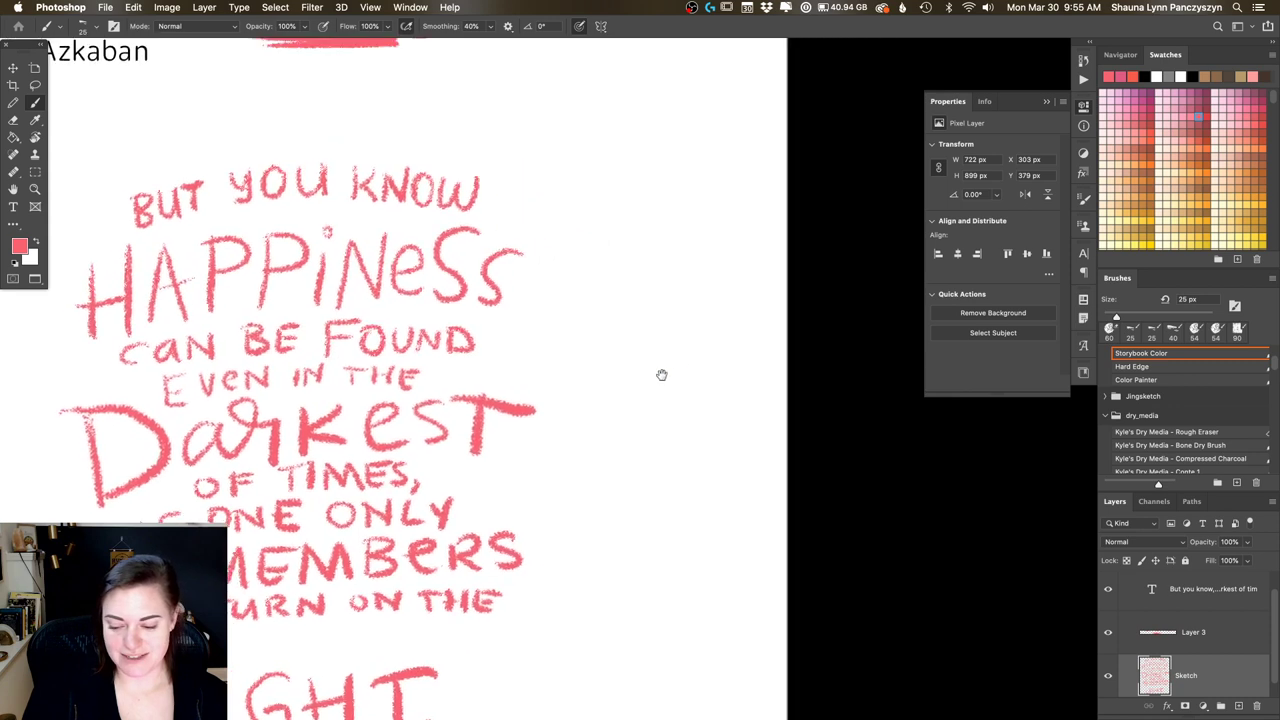
pyautogui.moveTo(605, 192); pyautogui.dragTo(602, 268)
pyautogui.moveTo(566, 191)
pyautogui.mouseDown()
pyautogui.moveTo(662, 212)
pyautogui.moveTo(632, 232)
pyautogui.mouseUp()
# Step: With the Storybook Color brush at 40 px, redraw it as a double-stroked outlined R
pyautogui.click(1141, 353)
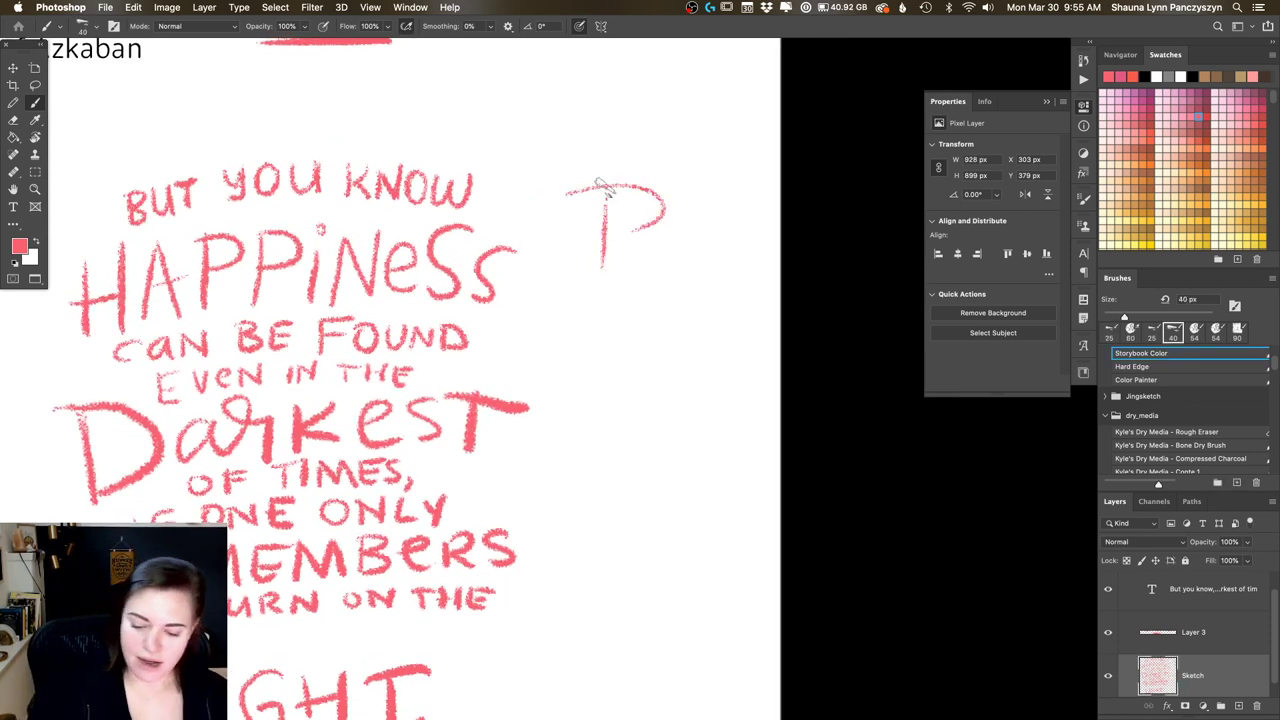
pyautogui.moveTo(604, 186); pyautogui.dragTo(600, 277)
pyautogui.moveTo(566, 192)
pyautogui.mouseDown()
pyautogui.moveTo(658, 187)
pyautogui.moveTo(592, 241)
pyautogui.moveTo(636, 236)
pyautogui.moveTo(646, 297)
pyautogui.mouseUp()
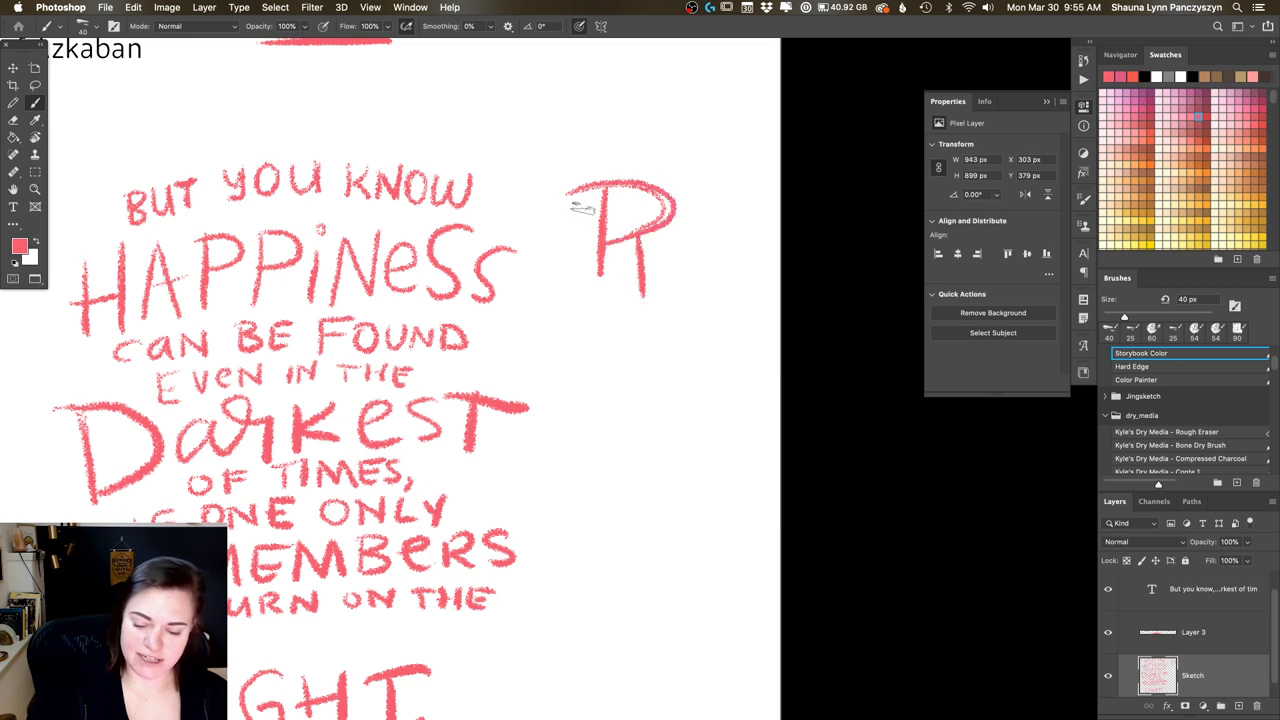
pyautogui.moveTo(590, 190)
pyautogui.mouseDown()
pyautogui.moveTo(604, 285)
pyautogui.moveTo(587, 172)
pyautogui.moveTo(683, 199)
pyautogui.moveTo(553, 204)
pyautogui.moveTo(589, 186)
pyautogui.moveTo(619, 215)
pyautogui.moveTo(655, 199)
pyautogui.moveTo(627, 244)
pyautogui.moveTo(632, 300)
pyautogui.mouseUp()
pyautogui.moveTo(655, 244); pyautogui.dragTo(660, 304)
pyautogui.moveTo(614, 192)
pyautogui.mouseDown()
pyautogui.moveTo(612, 302)
pyautogui.moveTo(624, 302)
pyautogui.mouseUp()
pyautogui.moveTo(598, 186)
pyautogui.mouseDown()
pyautogui.moveTo(594, 300)
pyautogui.moveTo(586, 291)
pyautogui.mouseUp()
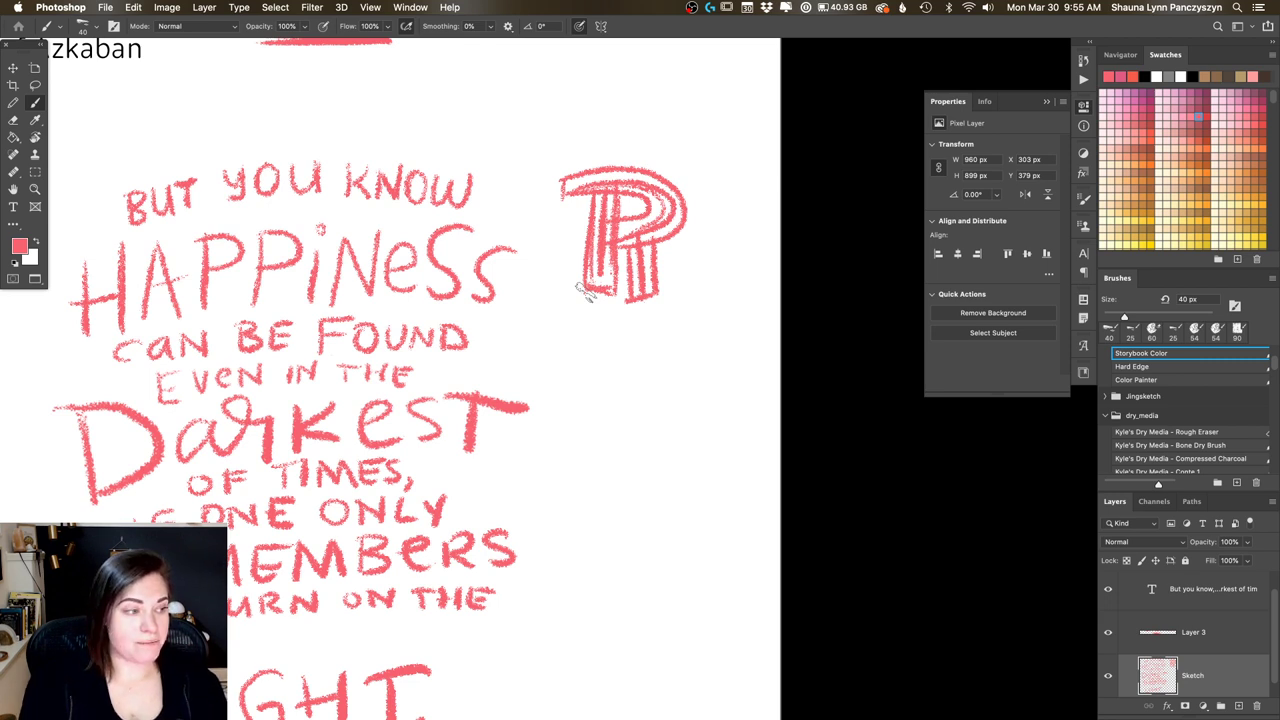
# Step: Erase the trial letter beside the quote
pyautogui.press('e')
pyautogui.moveTo(571, 163)
pyautogui.mouseDown()
pyautogui.moveTo(631, 145)
pyautogui.moveTo(631, 178)
pyautogui.moveTo(656, 185)
pyautogui.moveTo(651, 237)
pyautogui.moveTo(671, 229)
pyautogui.moveTo(677, 248)
pyautogui.moveTo(591, 224)
pyautogui.moveTo(634, 163)
pyautogui.mouseUp()
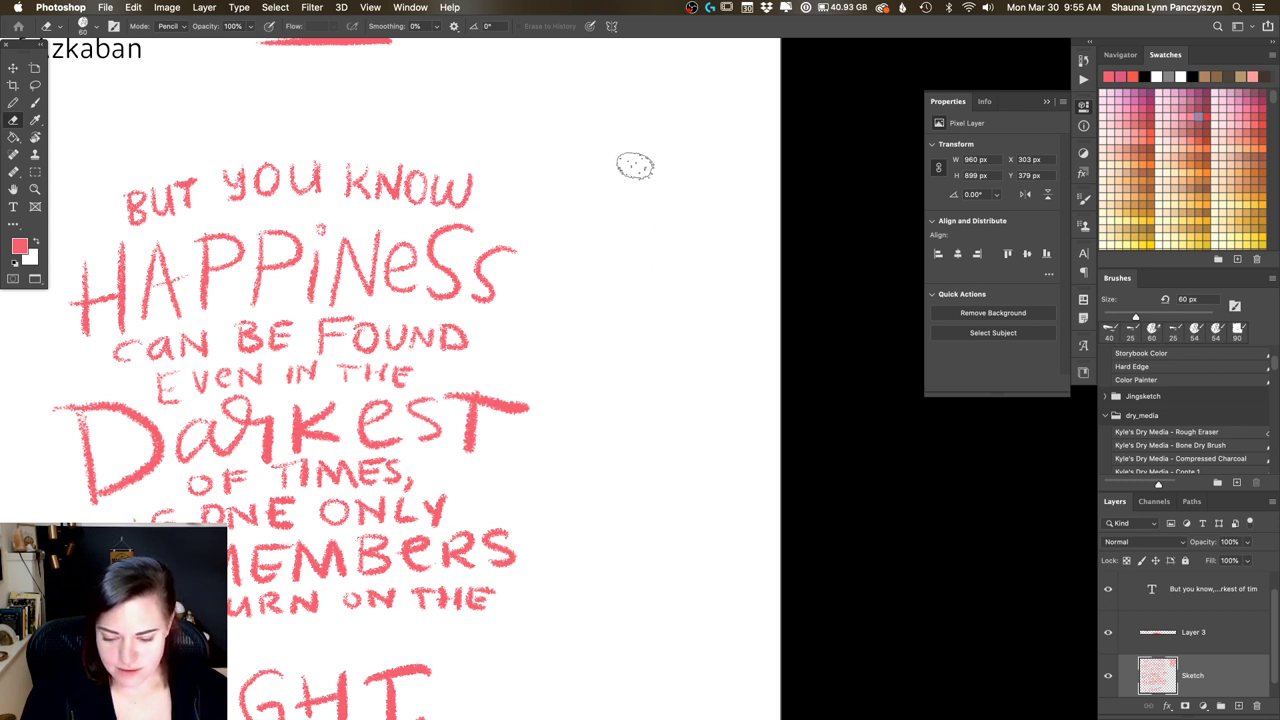
pyautogui.press('b')
# Step: Lasso-select LIGHT and move it up to sit beneath 'TO TURN ON THE'
pyautogui.scroll(-5, 617, 300)
pyautogui.hscroll(-5, 617, 300)
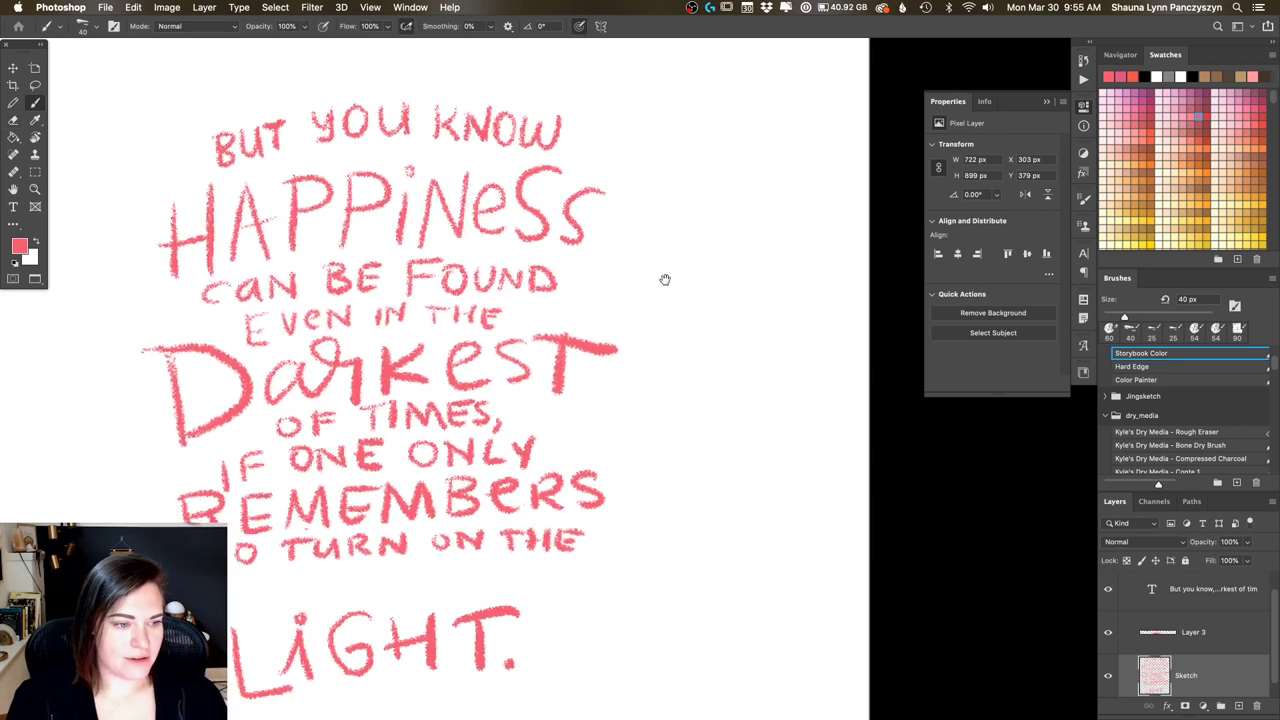
pyautogui.scroll(-3, 650, 305)
pyautogui.hscroll(1, 650, 305)
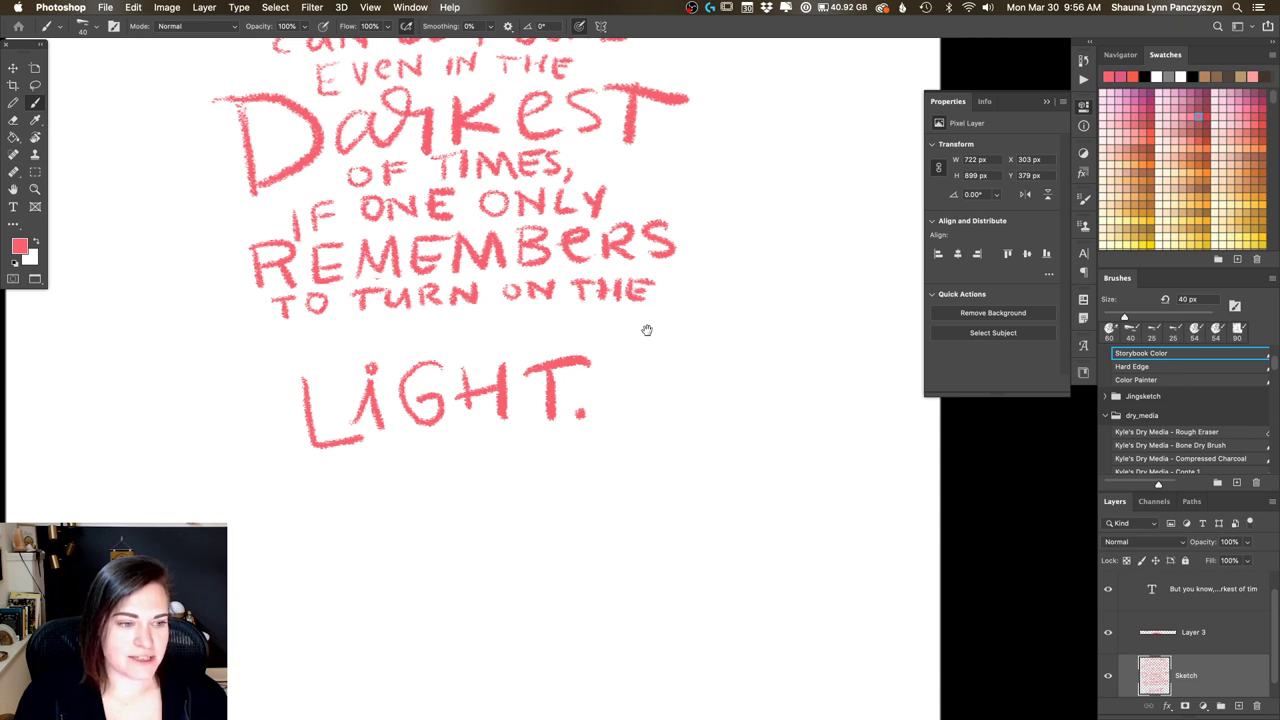
pyautogui.hscroll(1, 647, 330)
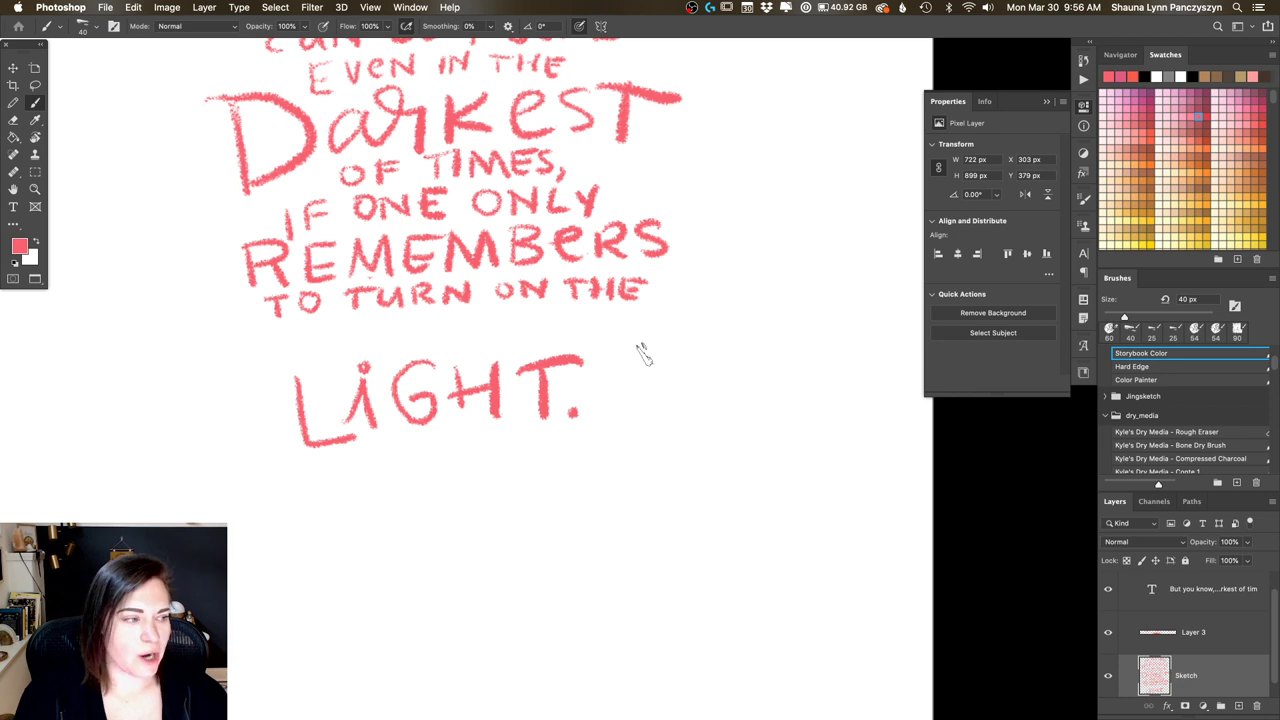
pyautogui.scroll(1, 650, 330)
pyautogui.hscroll(-2, 650, 330)
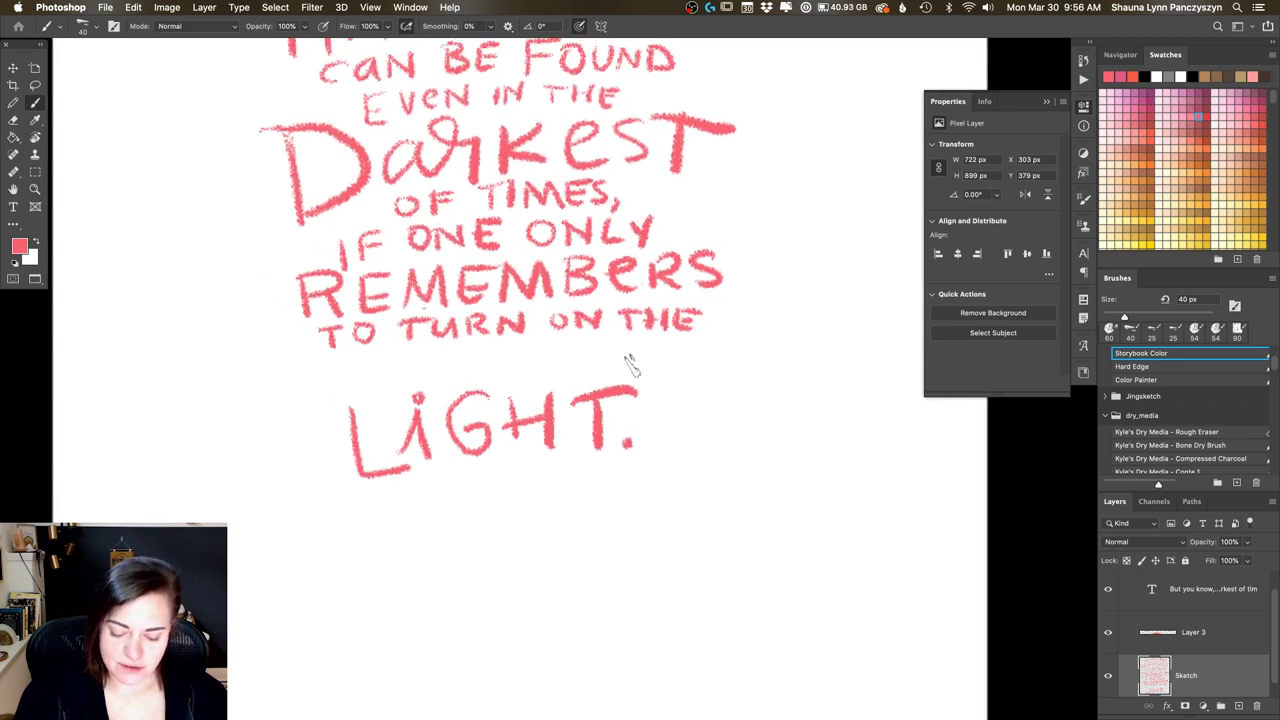
pyautogui.press('l')
pyautogui.moveTo(632, 362)
pyautogui.mouseDown()
pyautogui.moveTo(287, 440)
pyautogui.moveTo(456, 518)
pyautogui.moveTo(663, 450)
pyautogui.moveTo(633, 366)
pyautogui.moveTo(637, 399)
pyautogui.moveTo(655, 370)
pyautogui.mouseUp()
pyautogui.press('super+d')
# Step: Duplicate the Sketch layer and hide the typed quote and red underline layers
pyautogui.press('super+0')
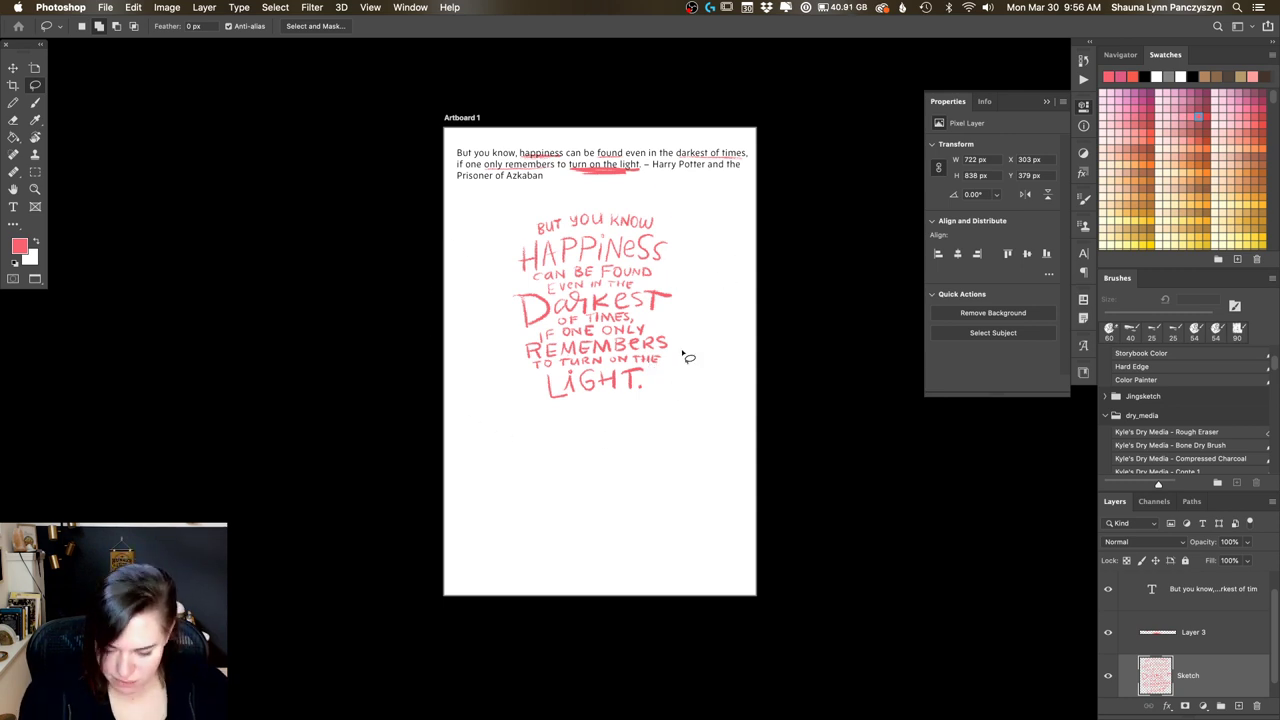
pyautogui.moveTo(1227, 683); pyautogui.dragTo(1238, 706)
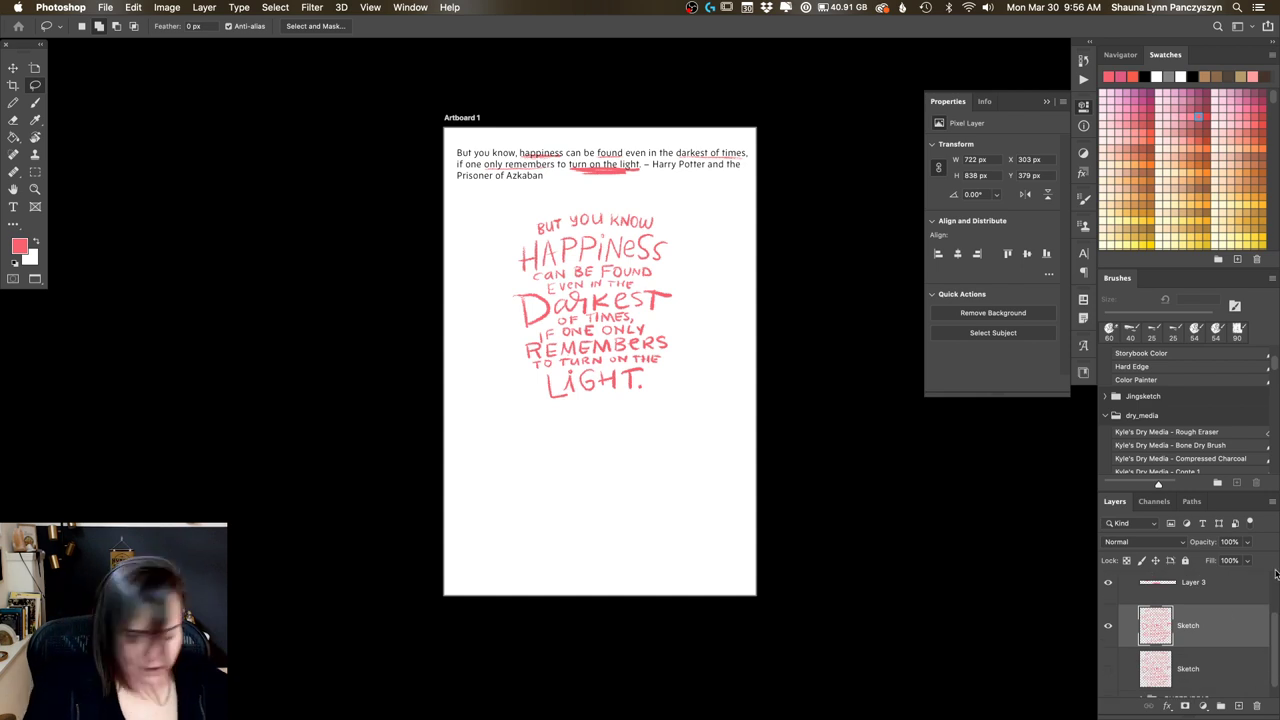
pyautogui.scroll(2, 1255, 620)
pyautogui.click(1107, 630)
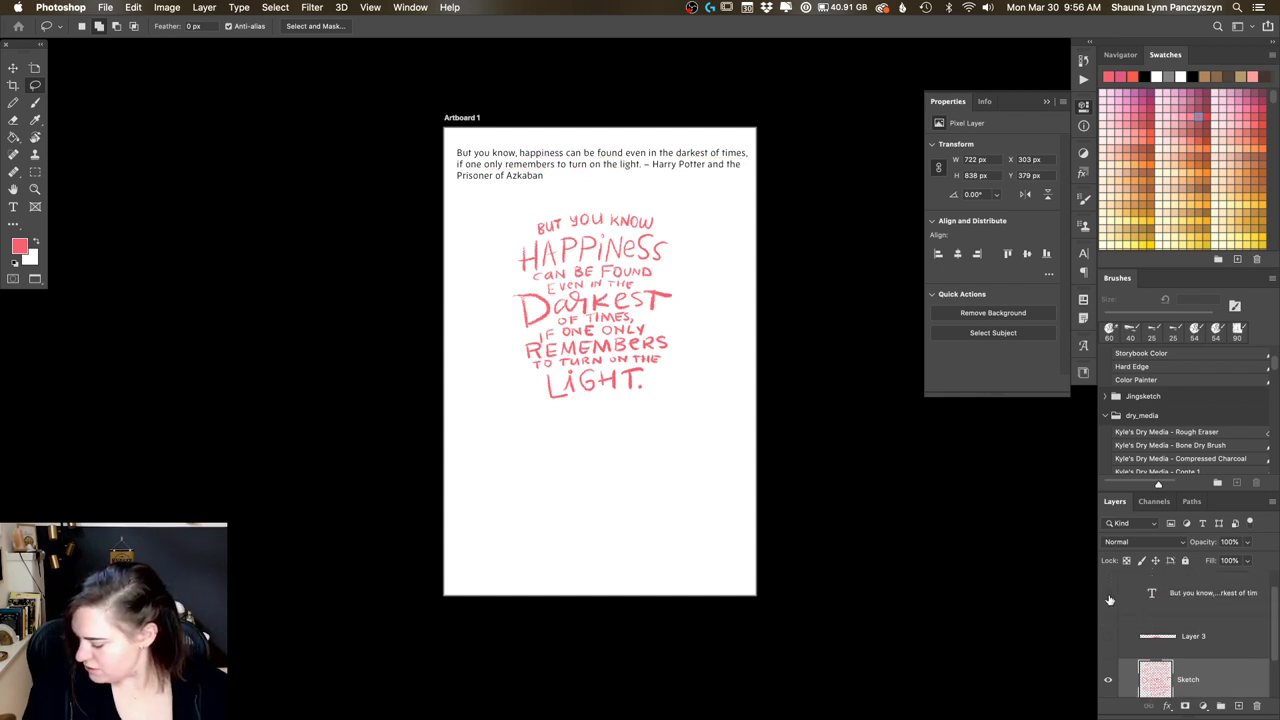
pyautogui.click(1107, 592)
# Step: Move a Sketch copy above the text, then group the text, underline and lower Sketch into Group 1
pyautogui.moveTo(1205, 670); pyautogui.dragTo(1212, 600)
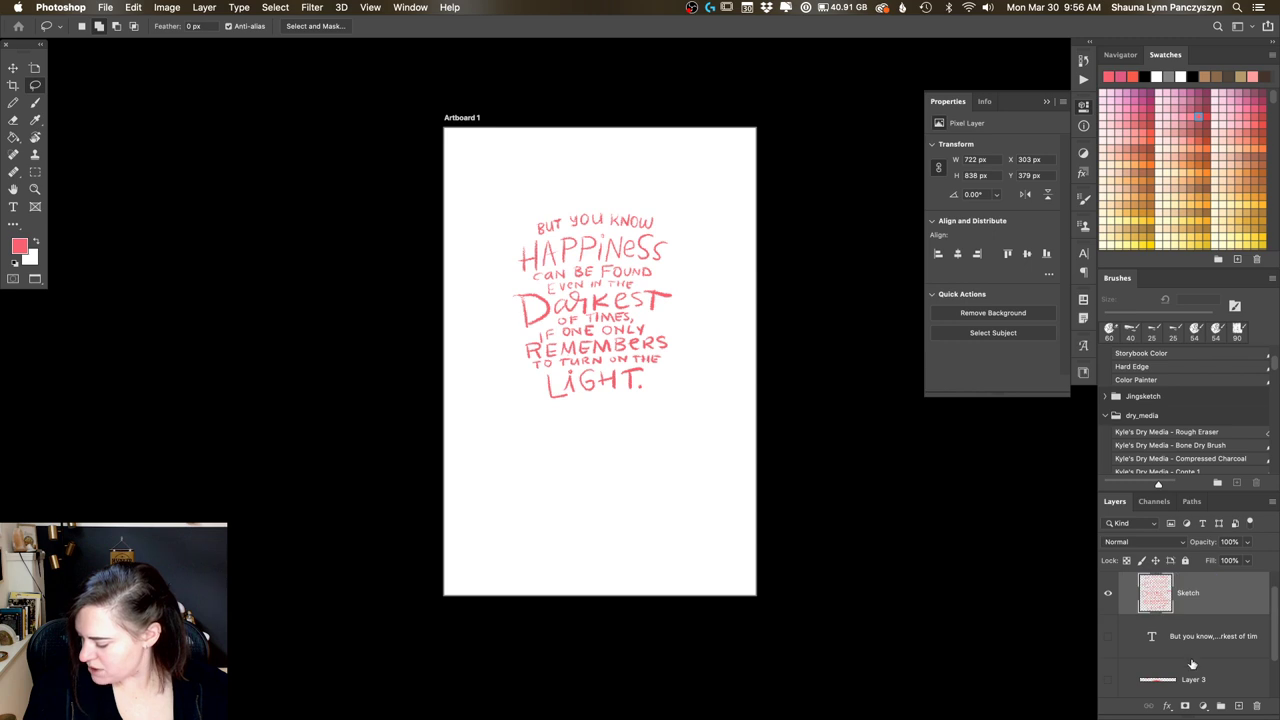
pyautogui.click(1257, 632)
pyautogui.scroll(-2, 1272, 630)
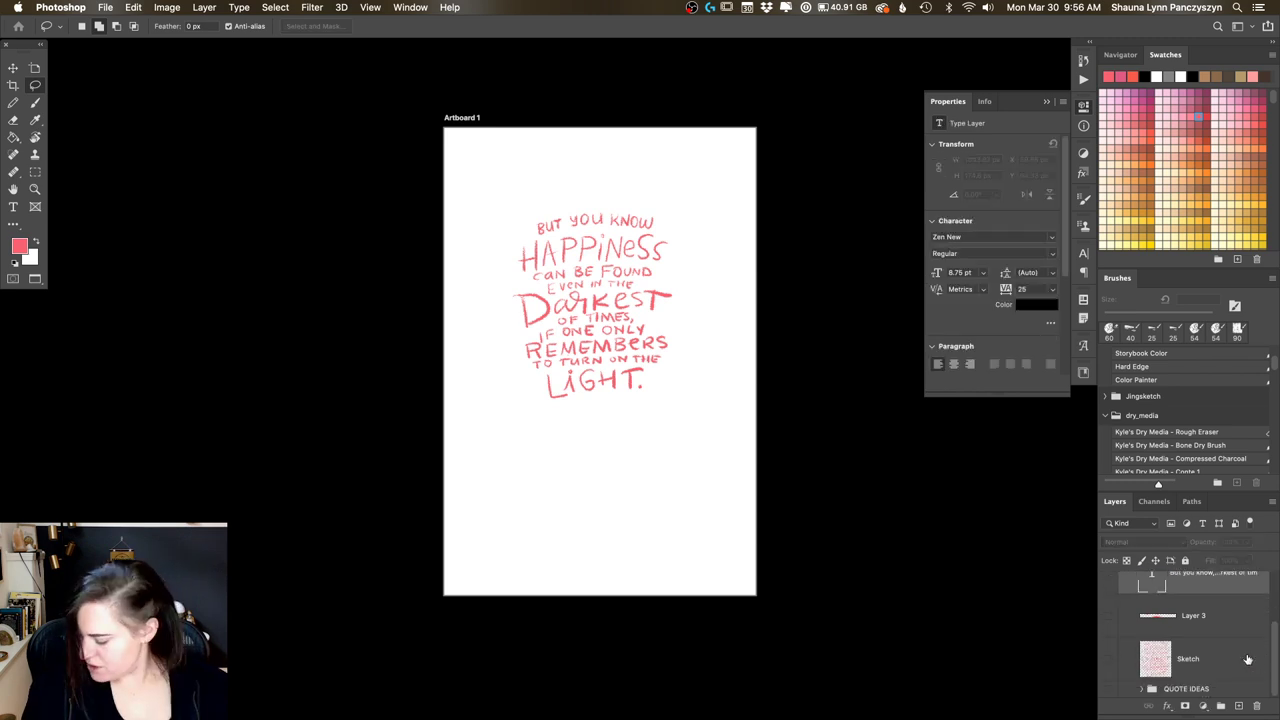
pyautogui.keyDown('shift'); pyautogui.click(1240, 666); pyautogui.keyUp('shift')
pyautogui.press('super+g')
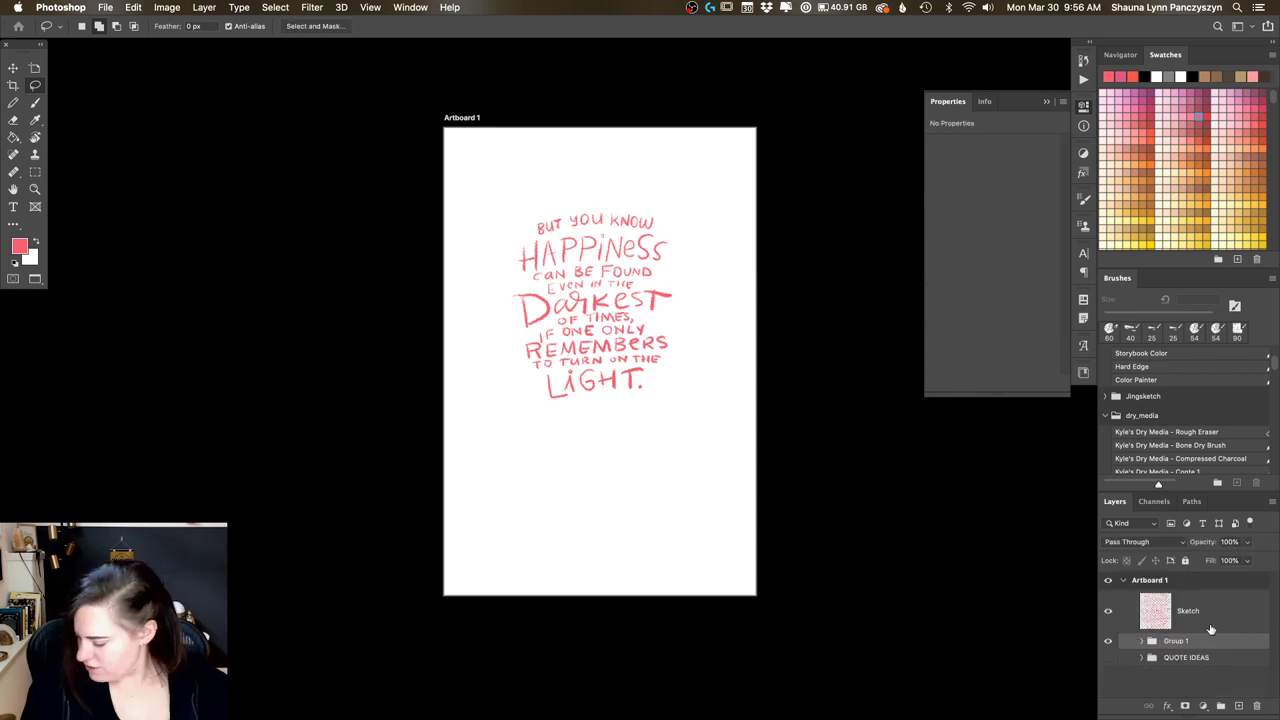
pyautogui.click(1210, 622)
# Step: Scale the top sketch to about 1232 × 1430 px, shift it lower on the artboard and commit
pyautogui.press('super+t')
pyautogui.moveTo(674, 209); pyautogui.dragTo(750, 120)
pyautogui.moveTo(509, 400)
pyautogui.mouseDown()
pyautogui.moveTo(489, 434)
pyautogui.moveTo(694, 318)
pyautogui.mouseUp()
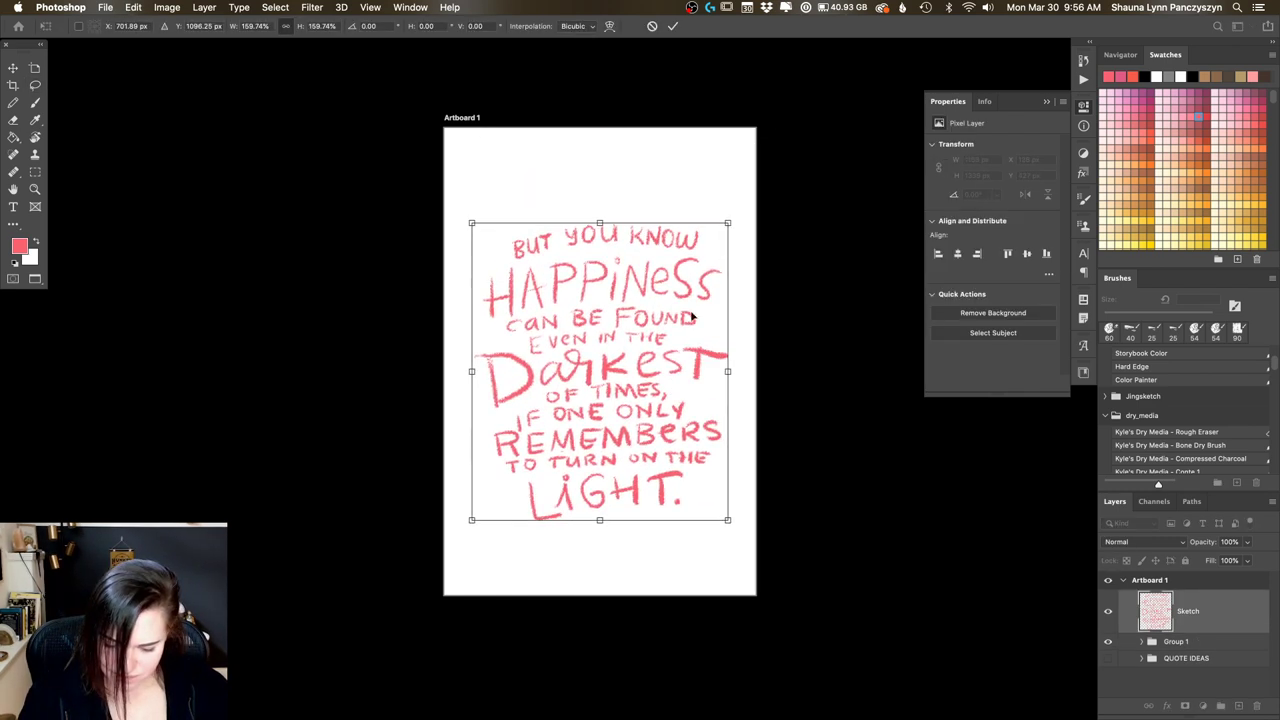
pyautogui.moveTo(729, 225)
pyautogui.mouseDown()
pyautogui.moveTo(745, 195)
pyautogui.moveTo(693, 295)
pyautogui.mouseUp()
pyautogui.press('Return')
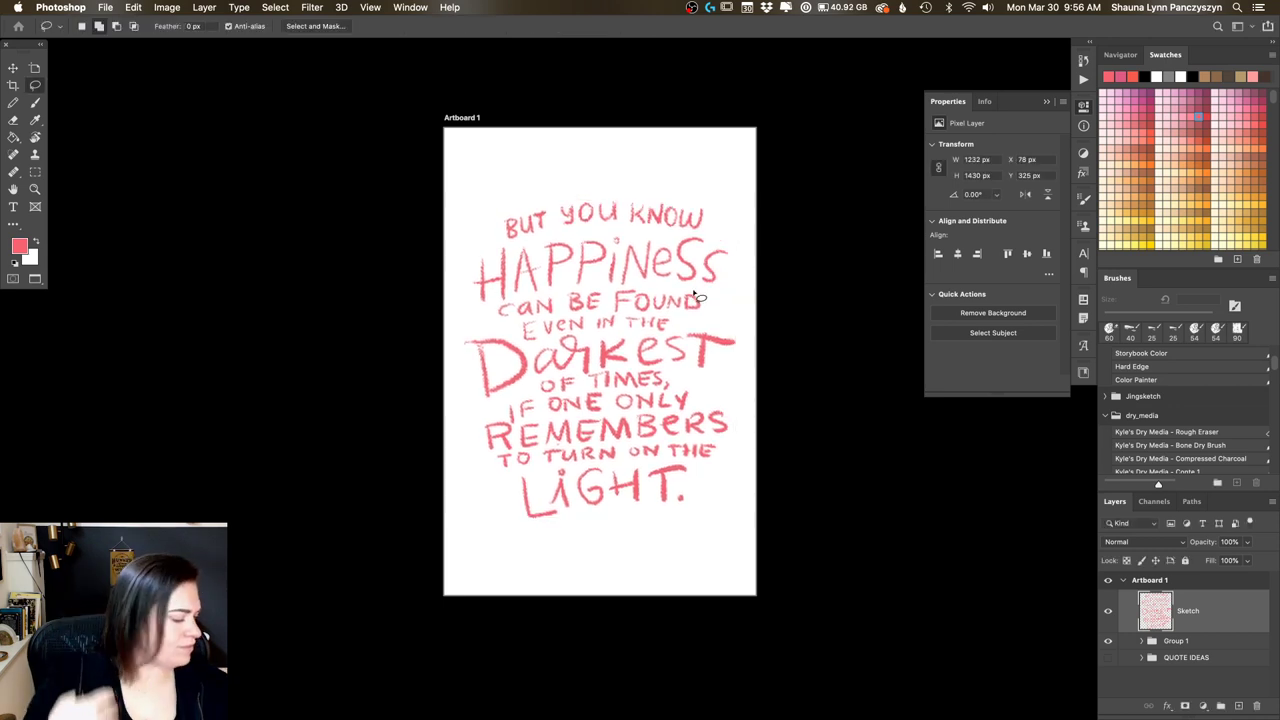
pyautogui.press('b')
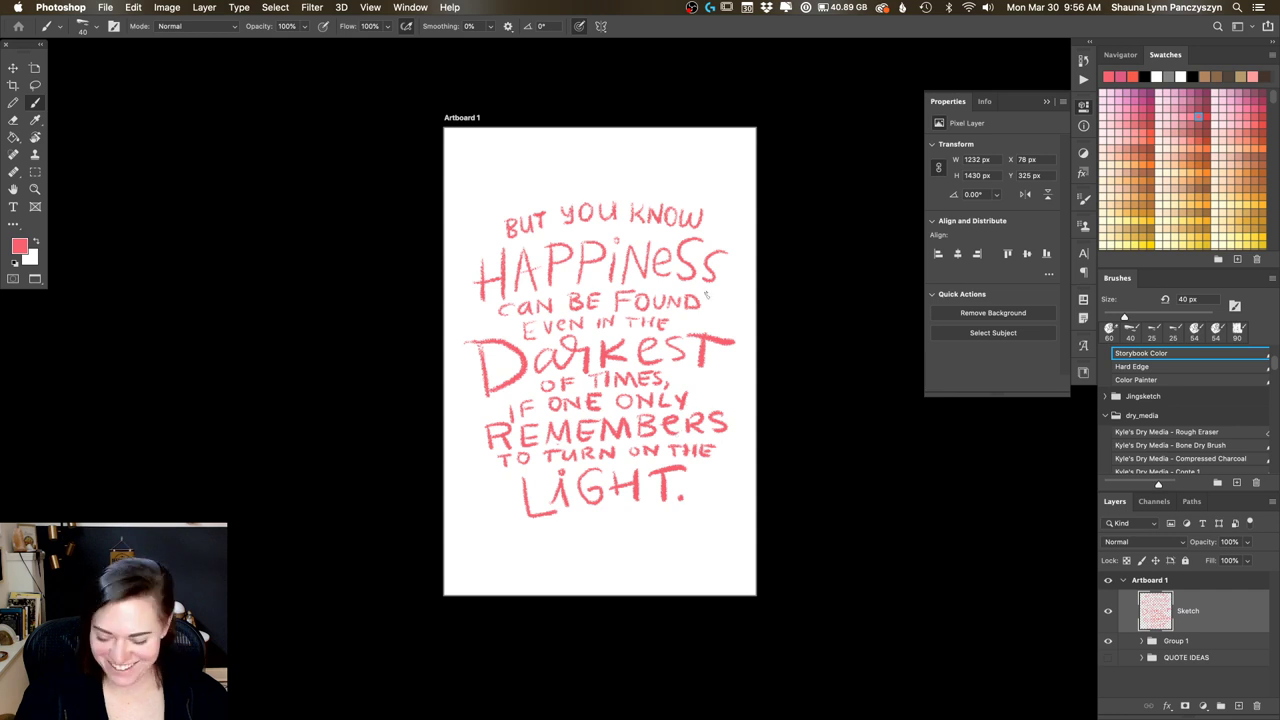
# Step: Lower the Sketch layer opacity to 54% and add a new empty layer above it
pyautogui.press('super+equal')
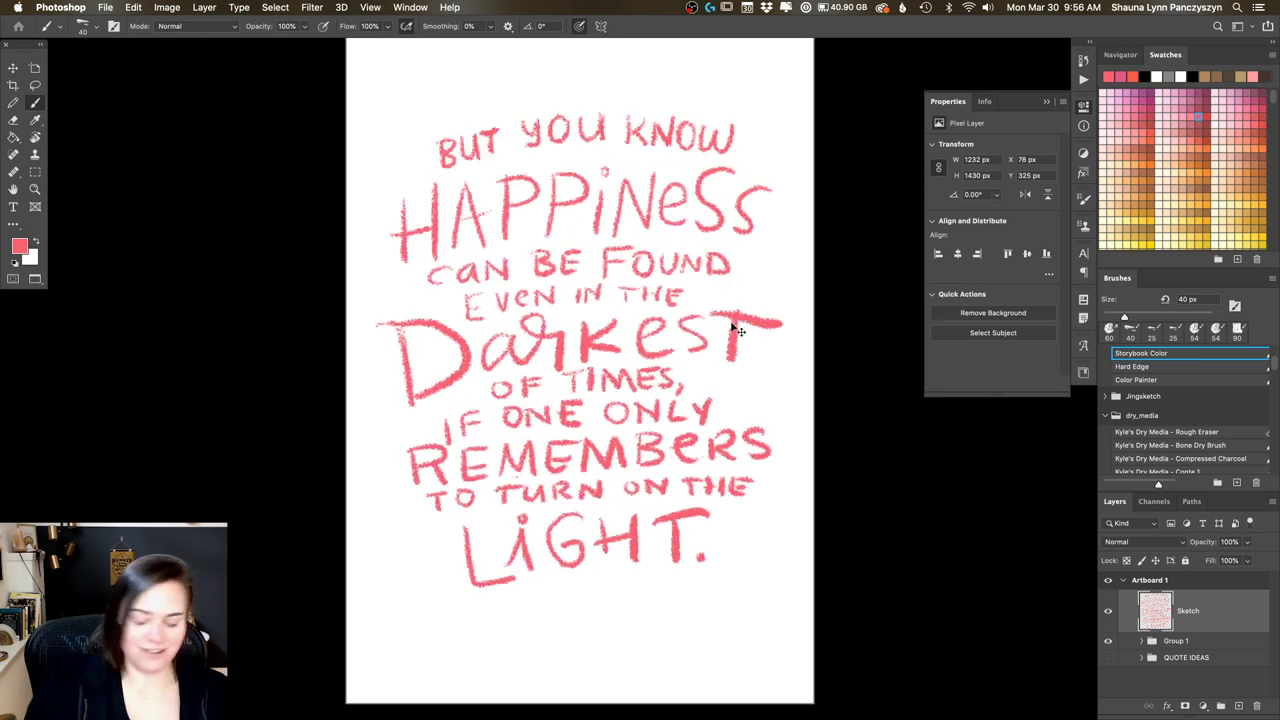
pyautogui.moveTo(757, 320); pyautogui.dragTo(757, 357)
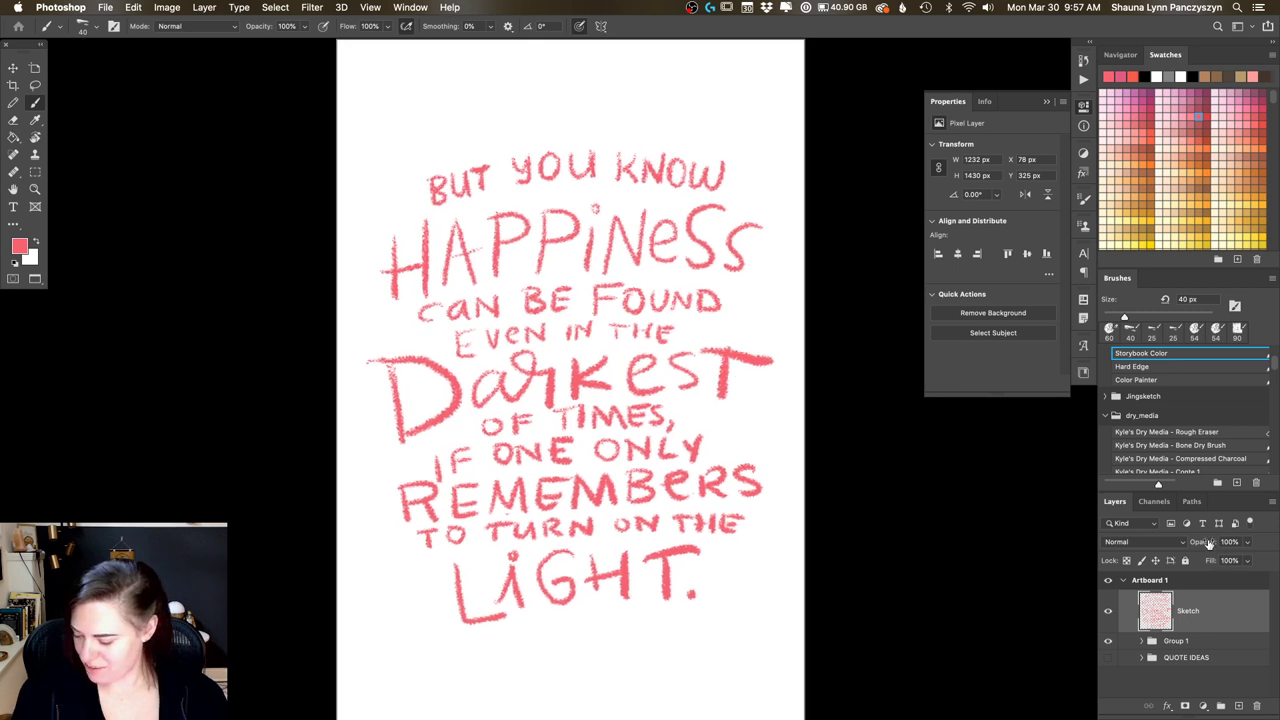
pyautogui.moveTo(1215, 543); pyautogui.dragTo(1210, 545)
pyautogui.click(1239, 706)
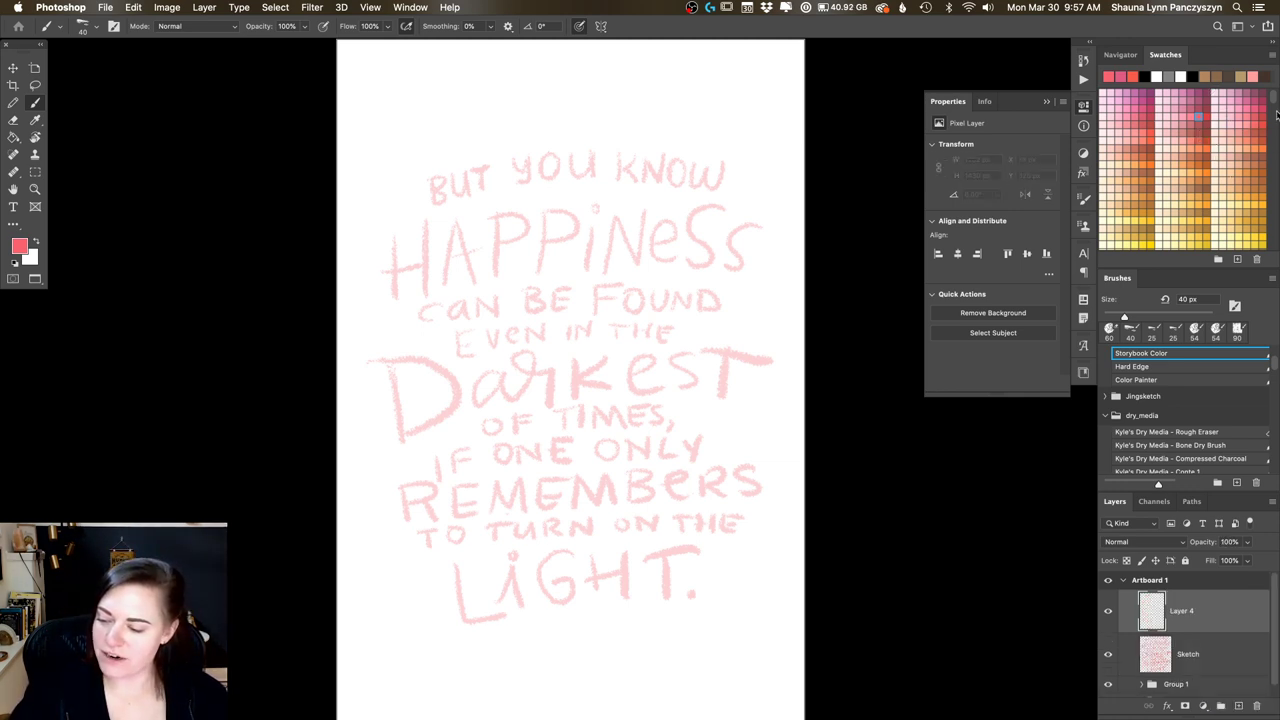
# Step: Set the painting colour to blue, testing and undoing a stroke beside BUT
pyautogui.moveTo(1274, 97); pyautogui.dragTo(1272, 122)
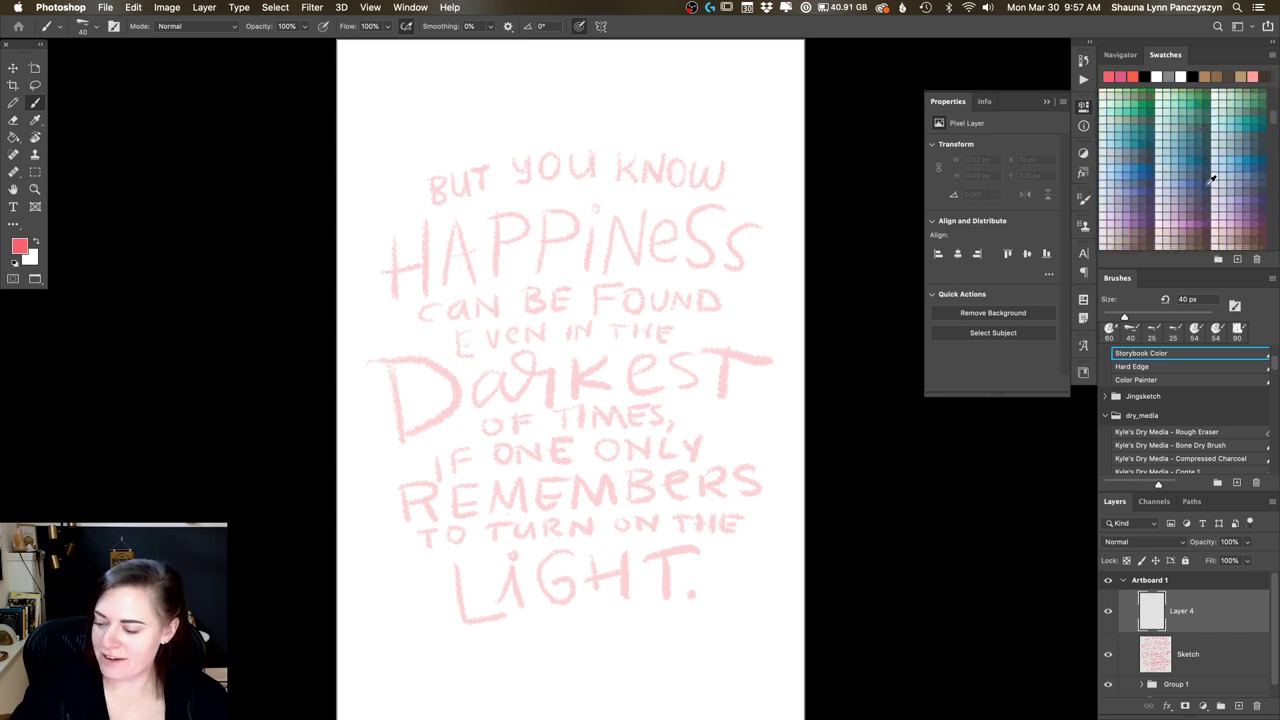
pyautogui.click(1198, 184)
pyautogui.moveTo(408, 158); pyautogui.dragTo(422, 224)
pyautogui.press('super+z')
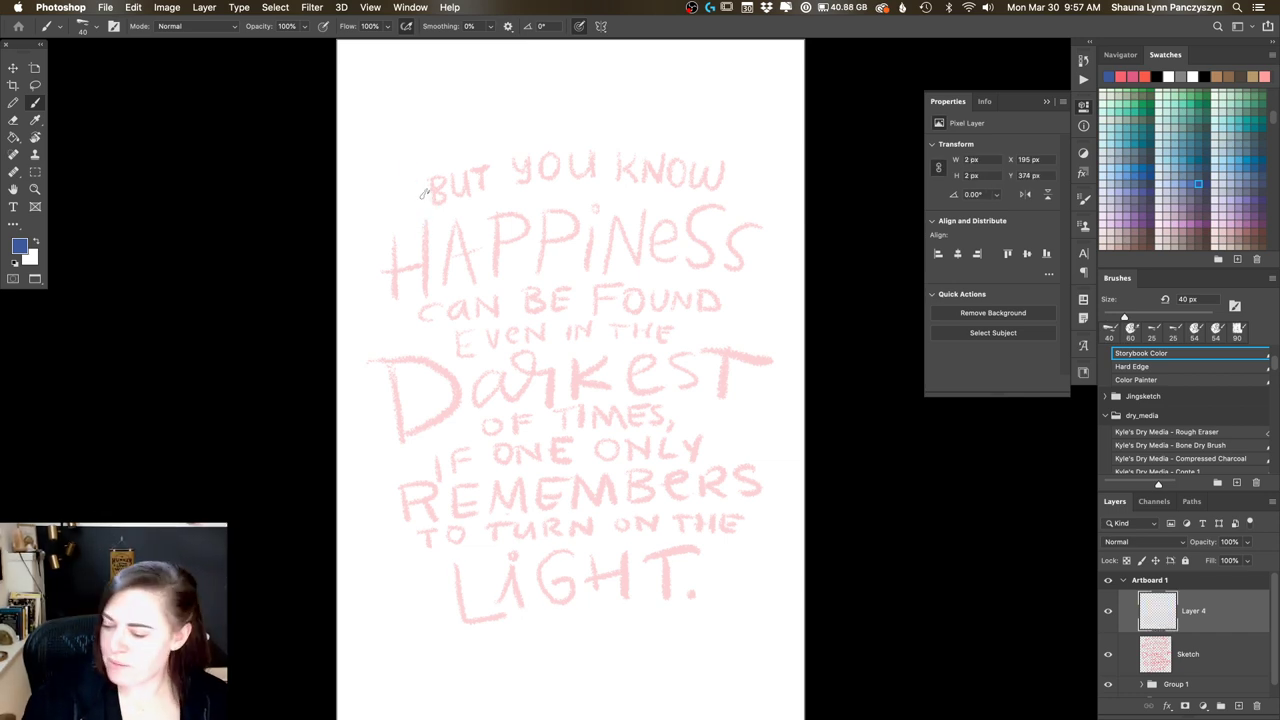
# Step: Try darker and brighter blue paint colours with test strokes, undoing each one
pyautogui.click(1262, 167)
pyautogui.moveTo(460, 161); pyautogui.dragTo(466, 216)
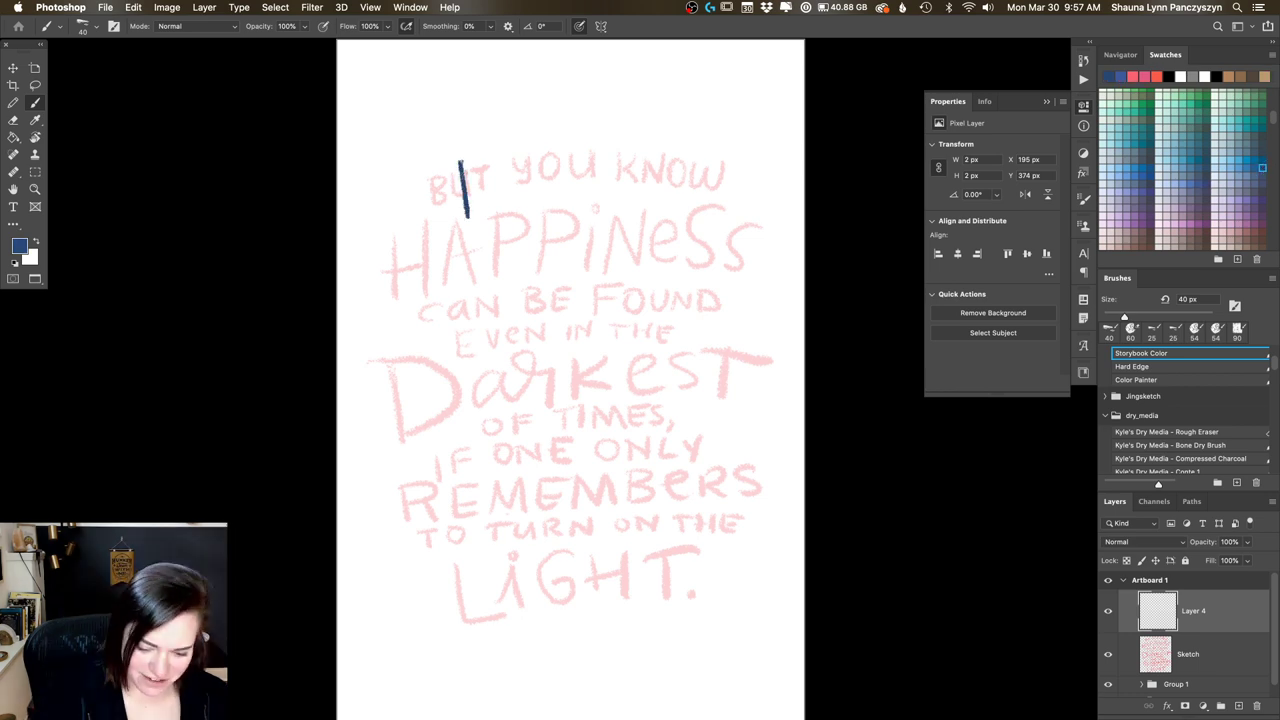
pyautogui.press('super+z')
pyautogui.click(1142, 168)
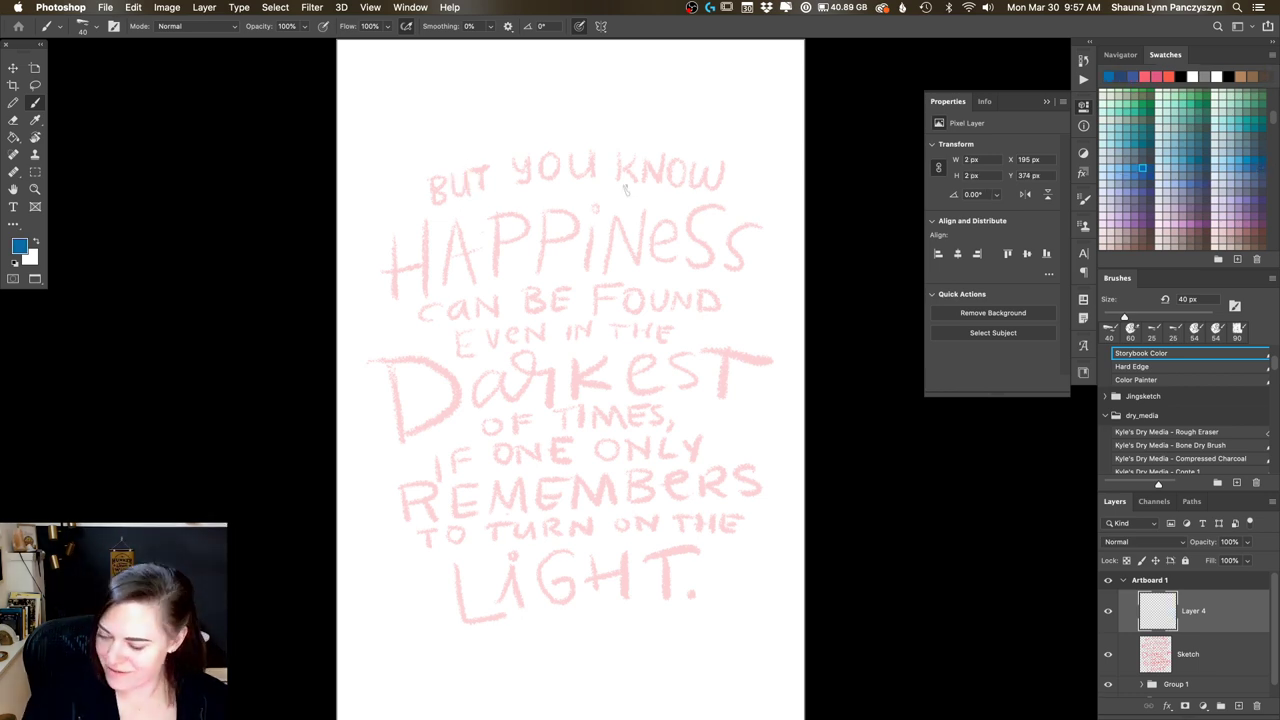
pyautogui.moveTo(492, 162); pyautogui.dragTo(516, 236)
pyautogui.press('super+z')
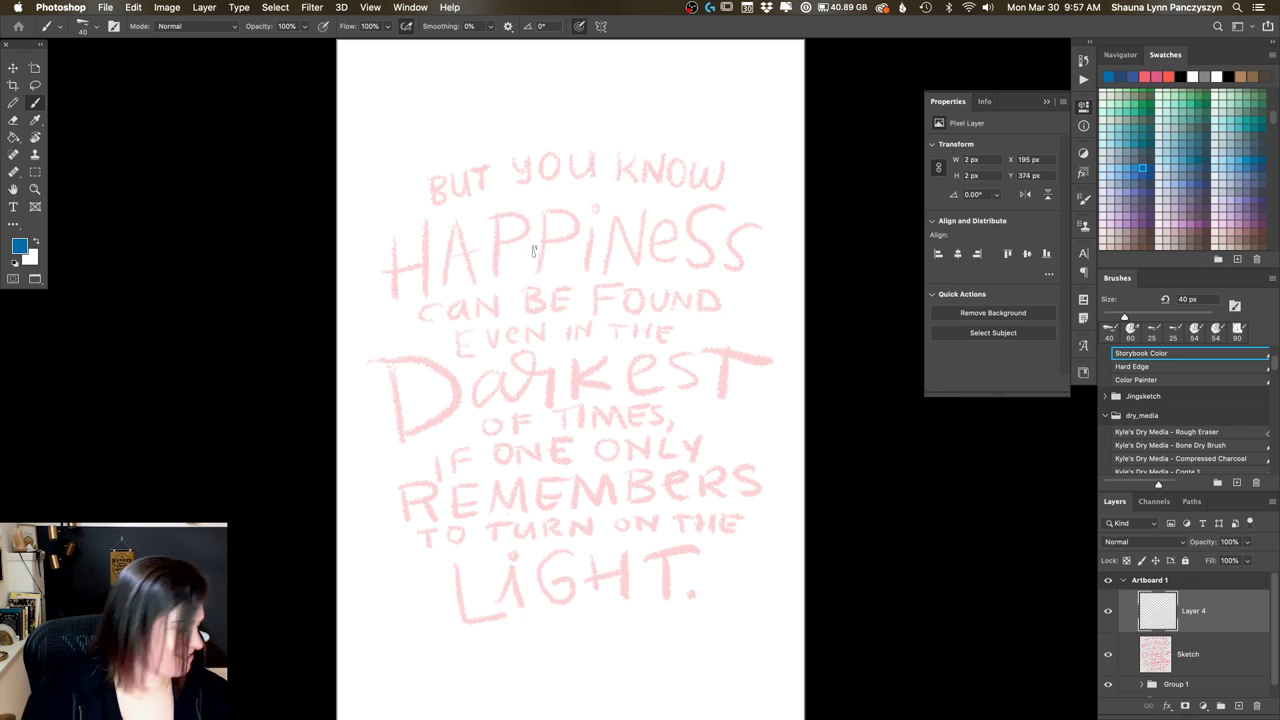
# Step: Compare the Hard Edge, Compressed Charcoal and Rough Eraser presets against Storybook Color
pyautogui.scroll(5, 533, 250)
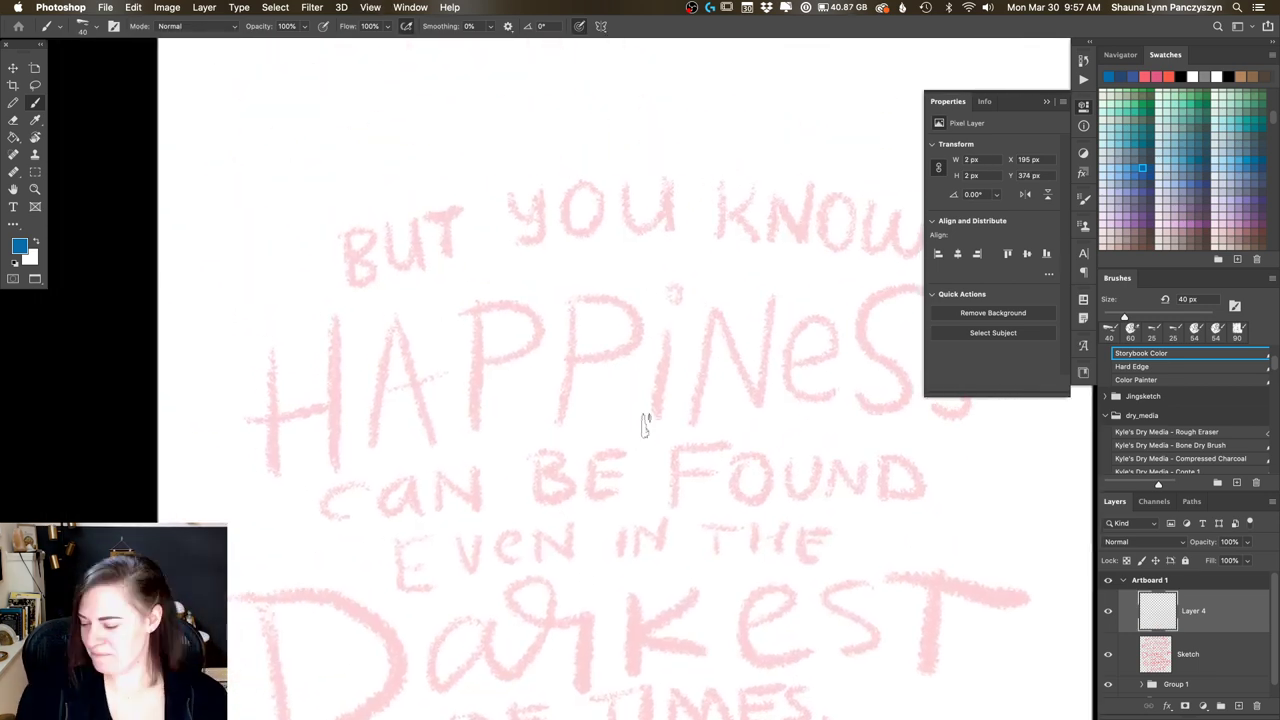
pyautogui.scroll(3, 1273, 362)
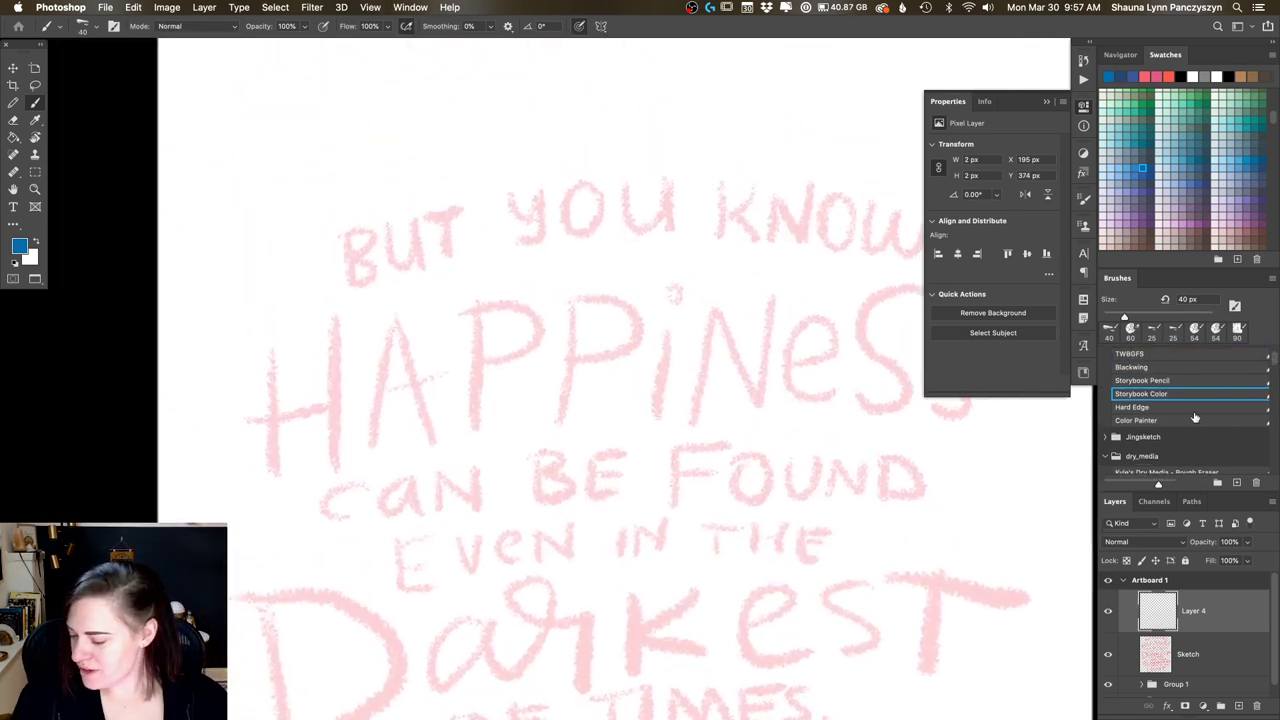
pyautogui.click(1195, 410)
pyautogui.moveTo(641, 254); pyautogui.dragTo(641, 336)
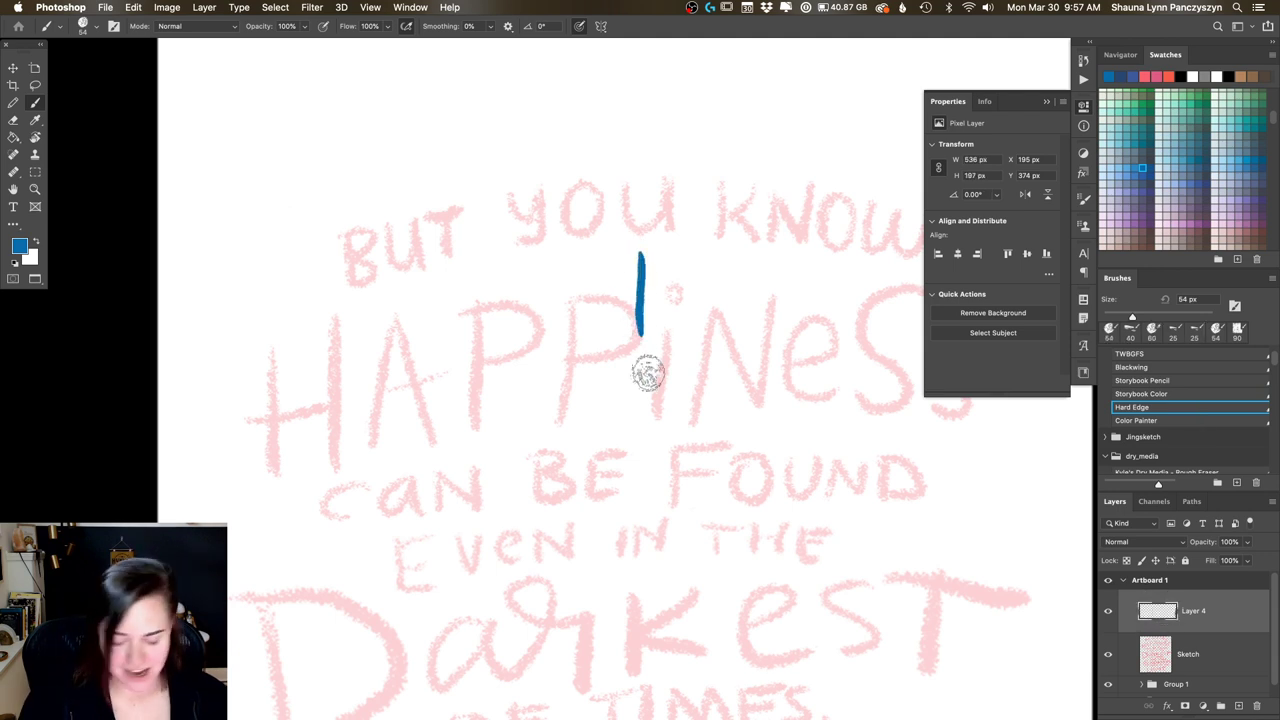
pyautogui.press('super+z')
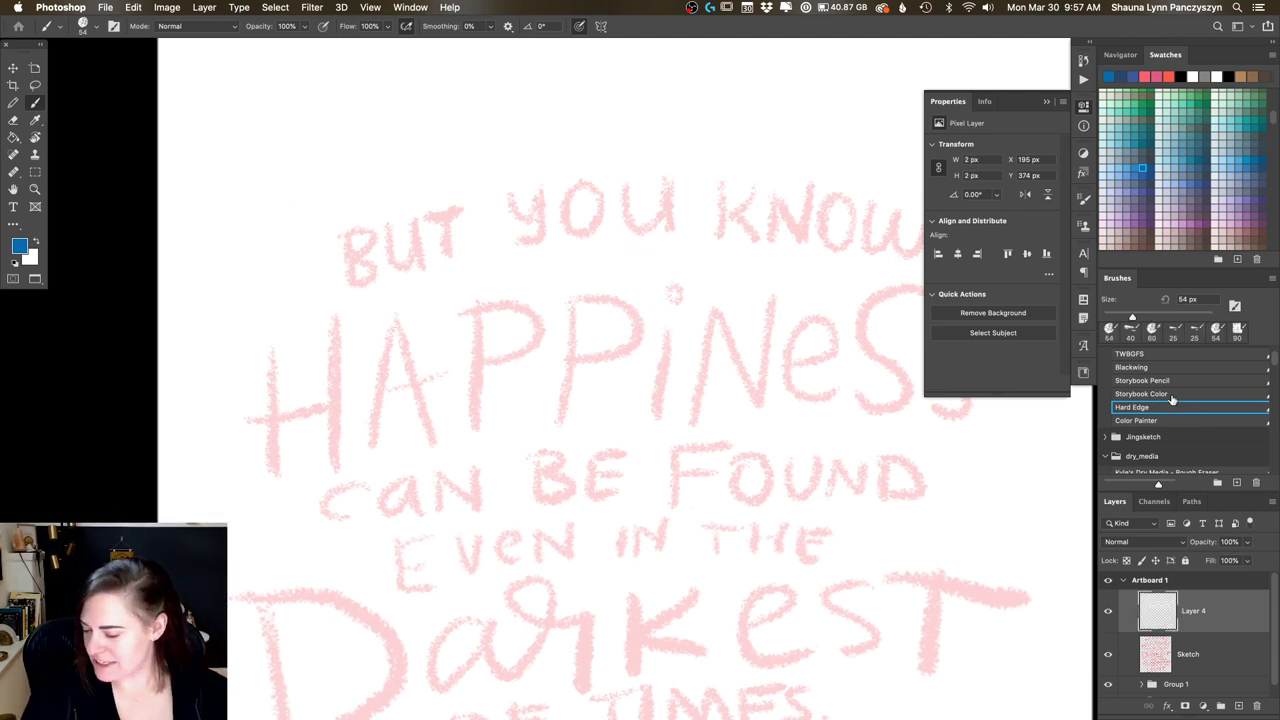
pyautogui.click(1178, 394)
pyautogui.scroll(-10, 1272, 372)
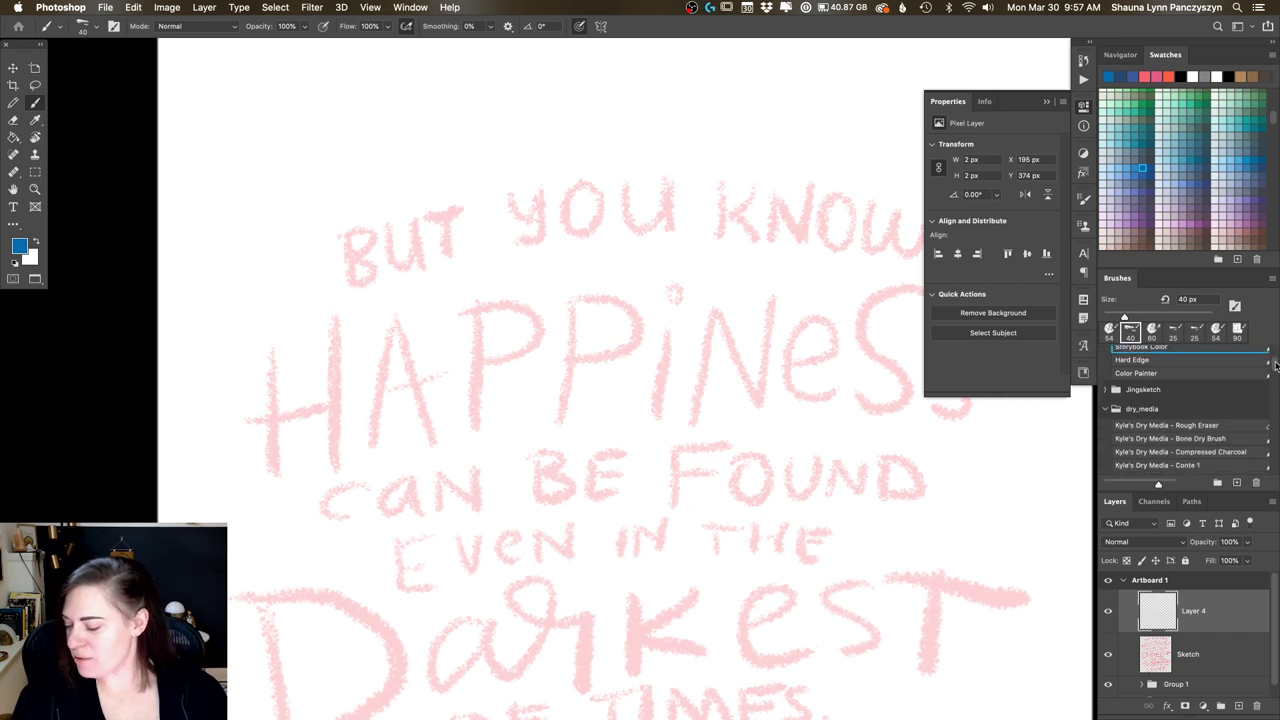
pyautogui.scroll(2, 1270, 372)
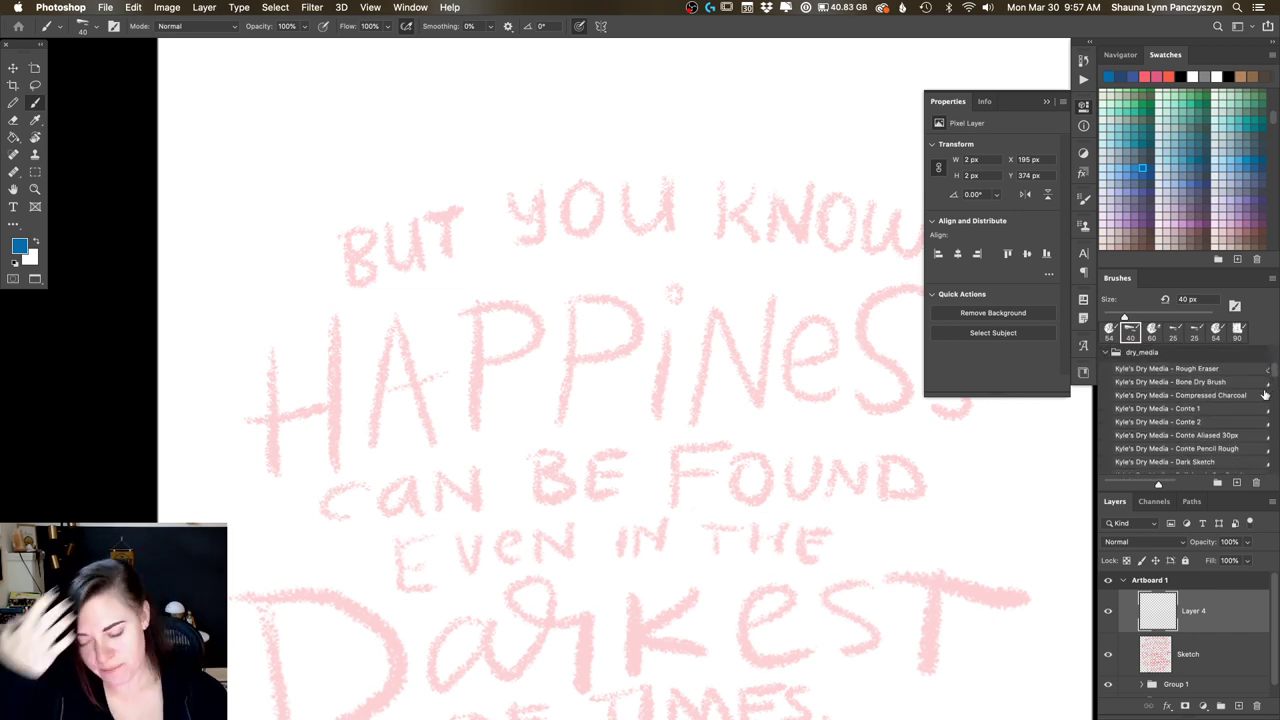
pyautogui.click(1262, 395)
pyautogui.click(1167, 368)
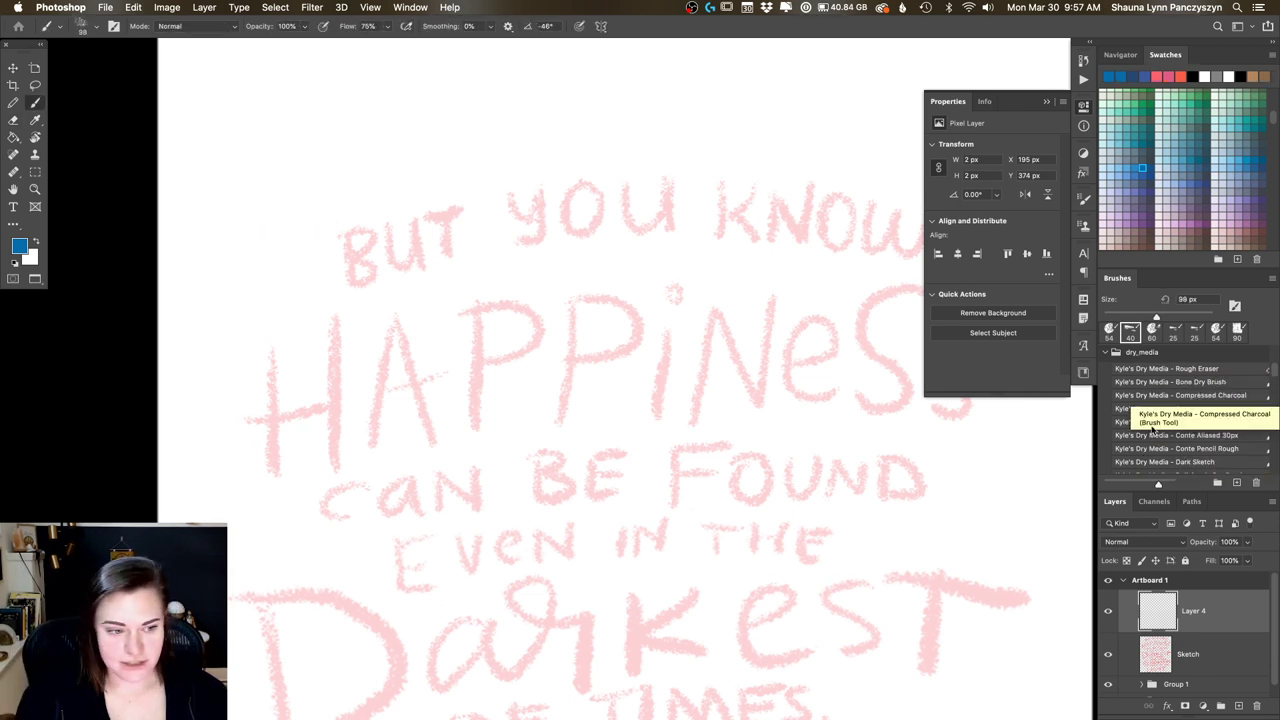
pyautogui.click(1168, 455)
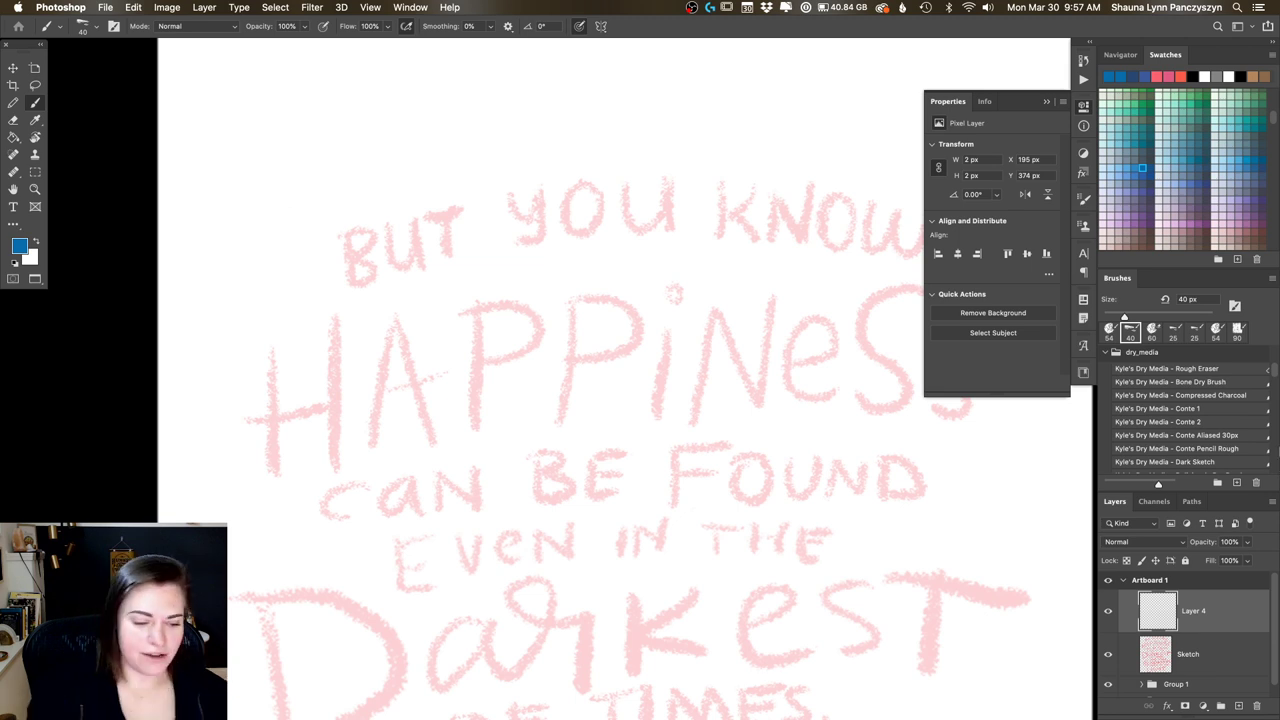
# Step: Browse the brush preset picker and its options list without changing anything
pyautogui.click(96, 27)
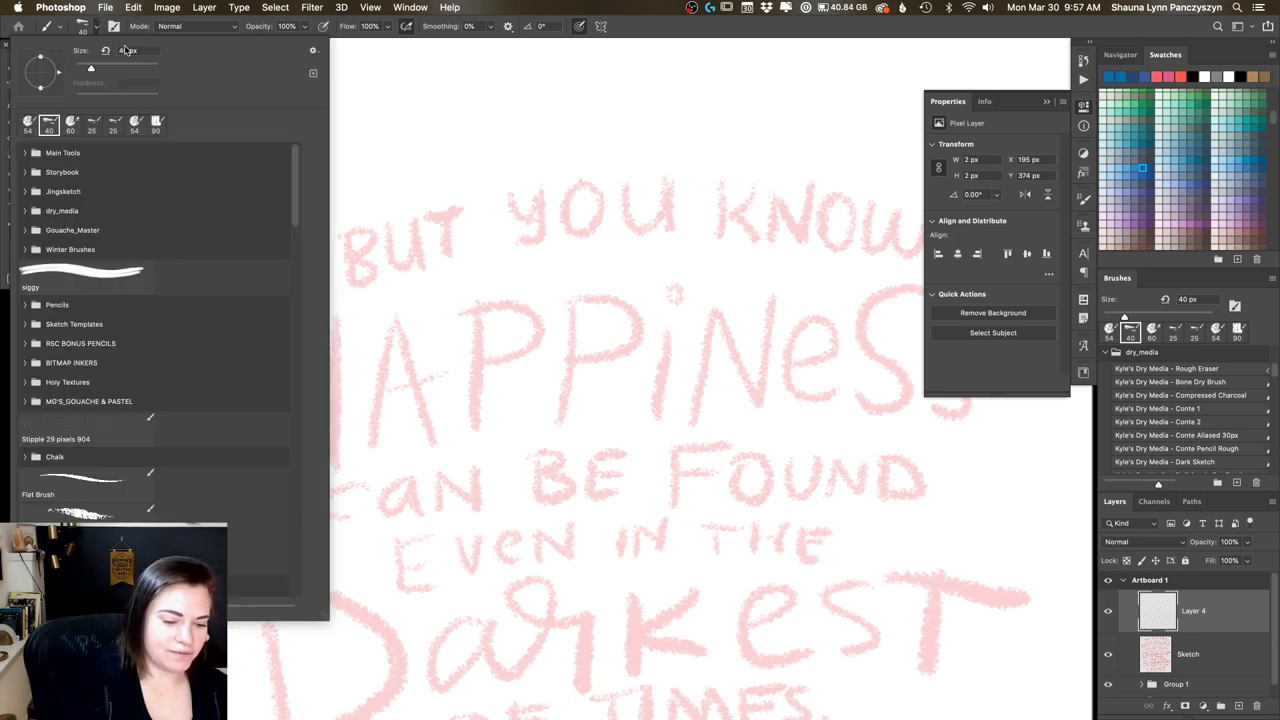
pyautogui.click(314, 50)
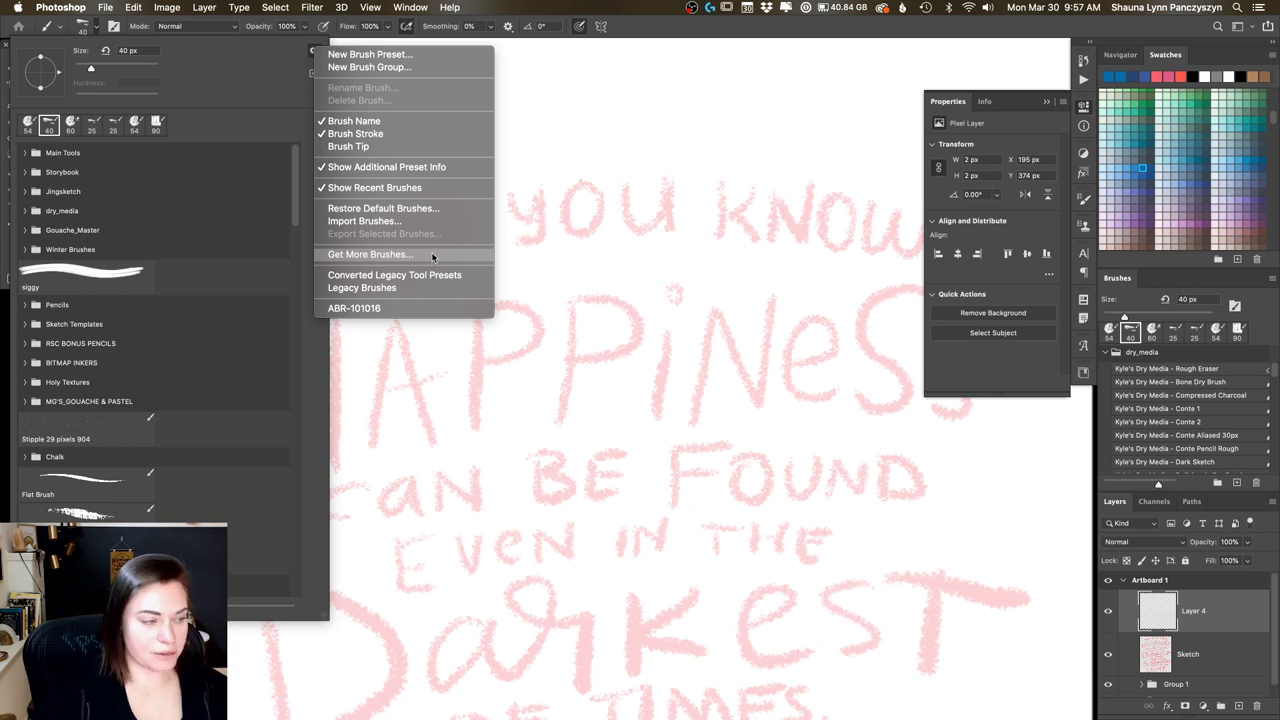
pyautogui.click(709, 298)
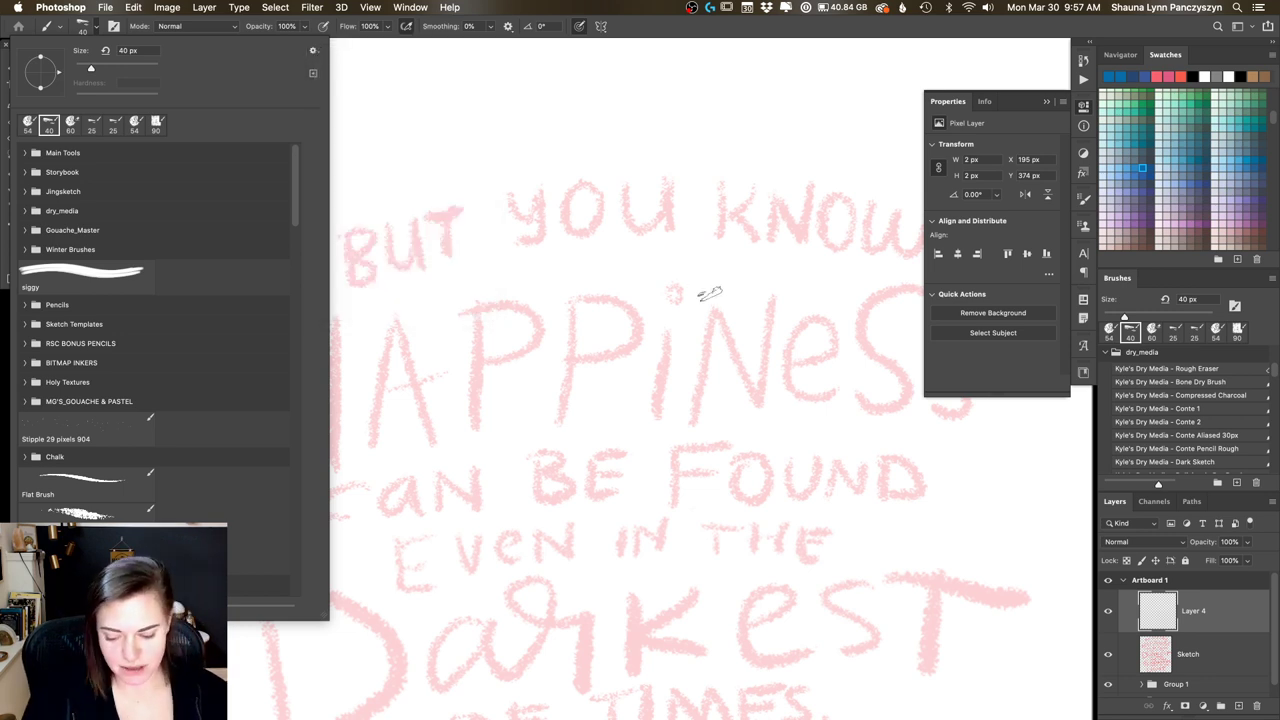
pyautogui.click(768, 309)
# Step: Test Storybook Pencil versus Storybook Color near FOUND, undoing both strokes
pyautogui.scroll(10, 1272, 385)
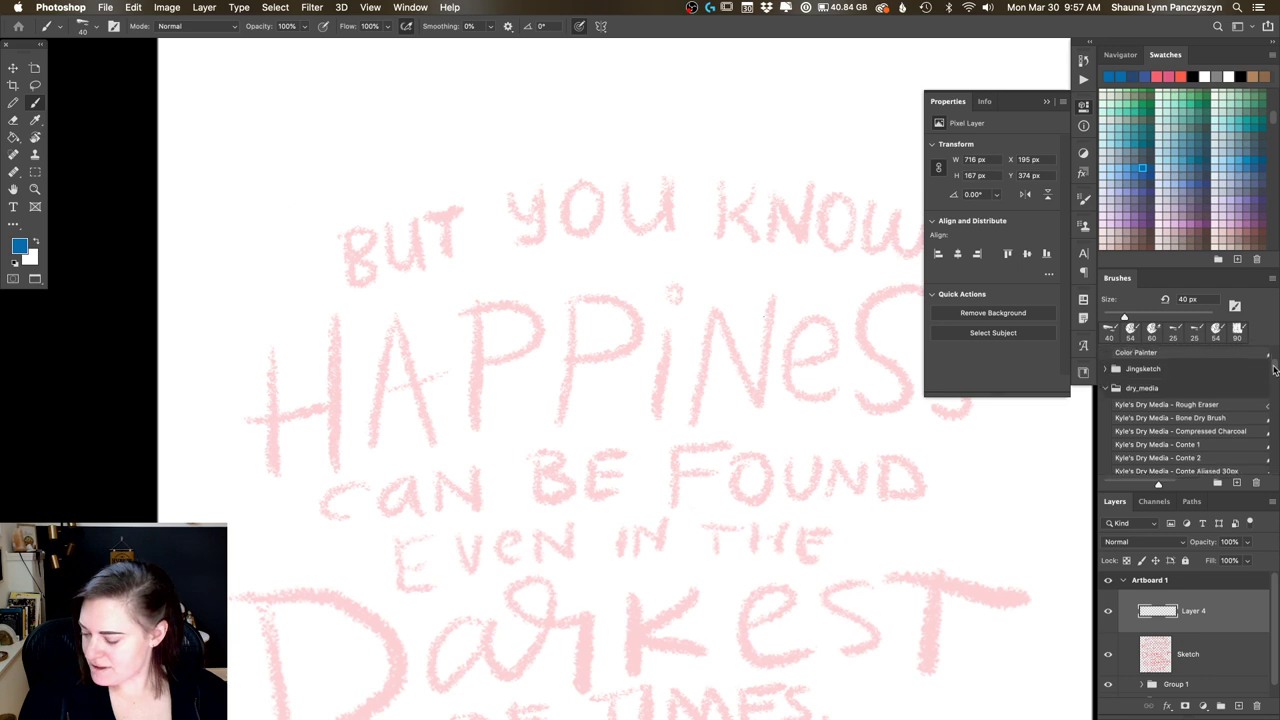
pyautogui.scroll(1, 1272, 375)
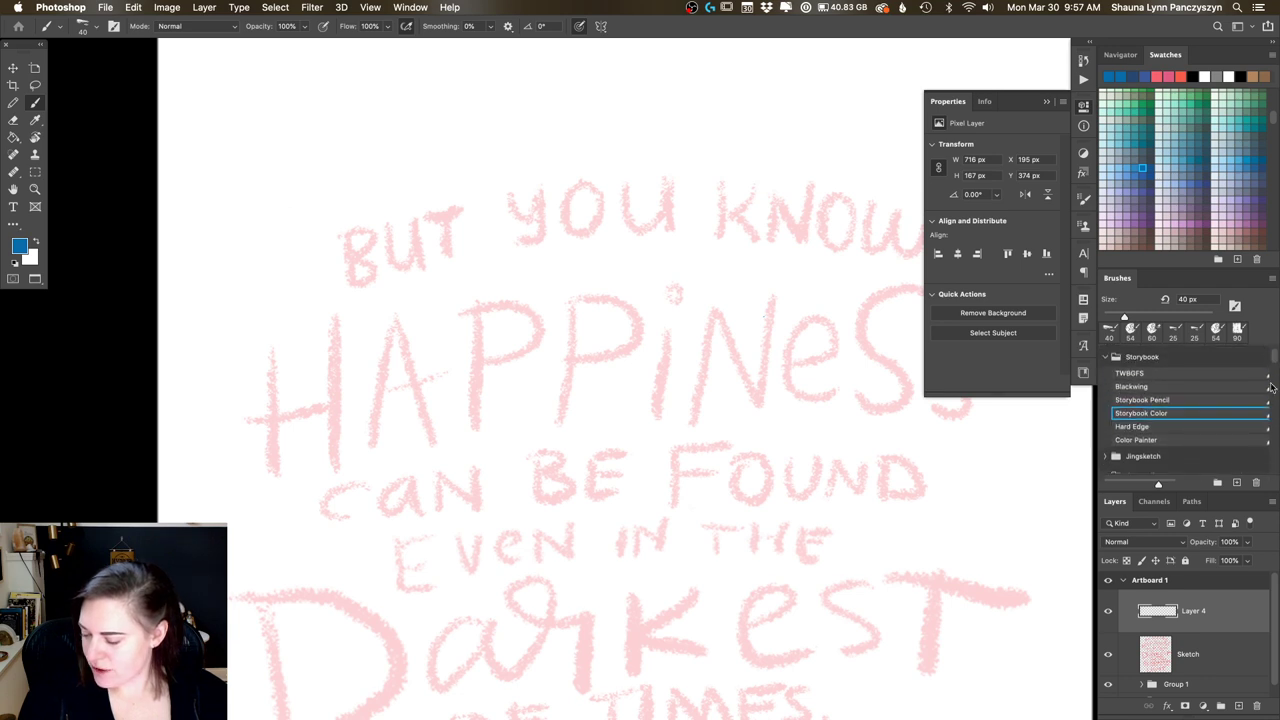
pyautogui.click(1160, 400)
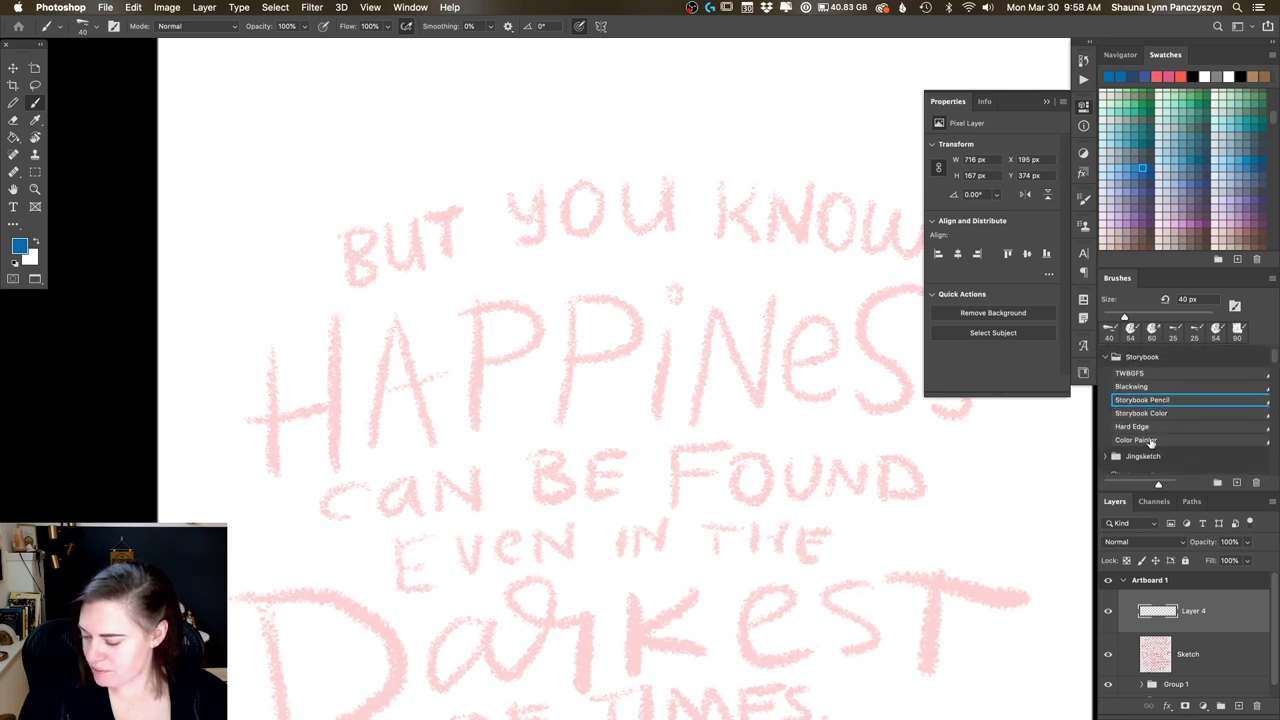
pyautogui.moveTo(840, 412)
pyautogui.mouseDown()
pyautogui.moveTo(843, 446)
pyautogui.moveTo(930, 480)
pyautogui.mouseUp()
pyautogui.click(1160, 413)
pyautogui.moveTo(904, 400)
pyautogui.mouseDown()
pyautogui.moveTo(952, 468)
pyautogui.moveTo(975, 478)
pyautogui.mouseUp()
pyautogui.press('super+z')
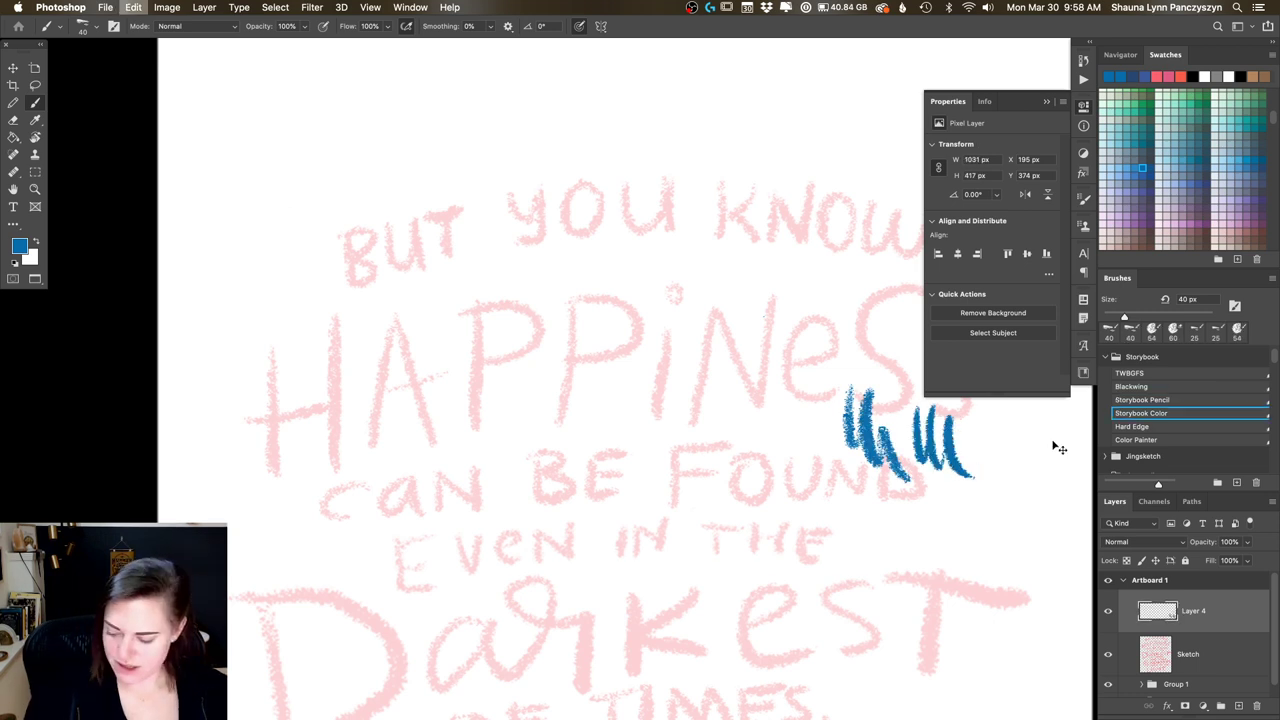
pyautogui.press('super+z')
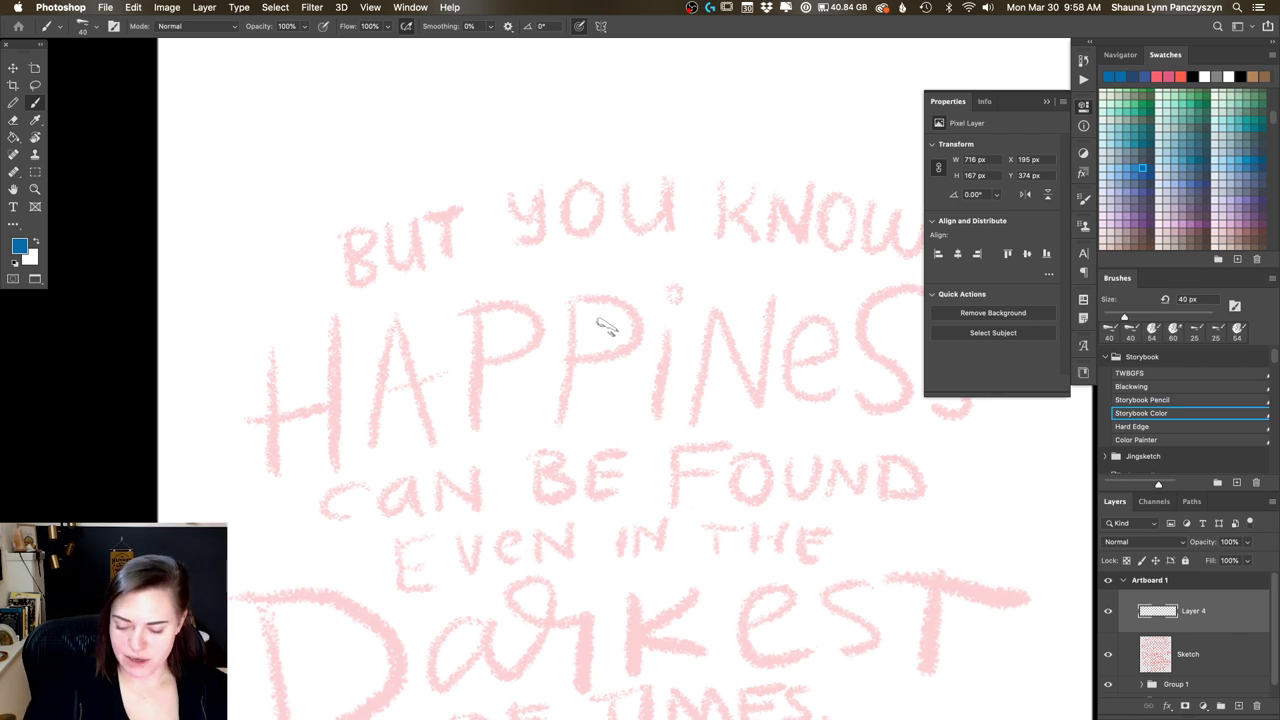
# Step: Shrink the Storybook Color brush to 25 px
pyautogui.moveTo(600, 323); pyautogui.dragTo(615, 327)
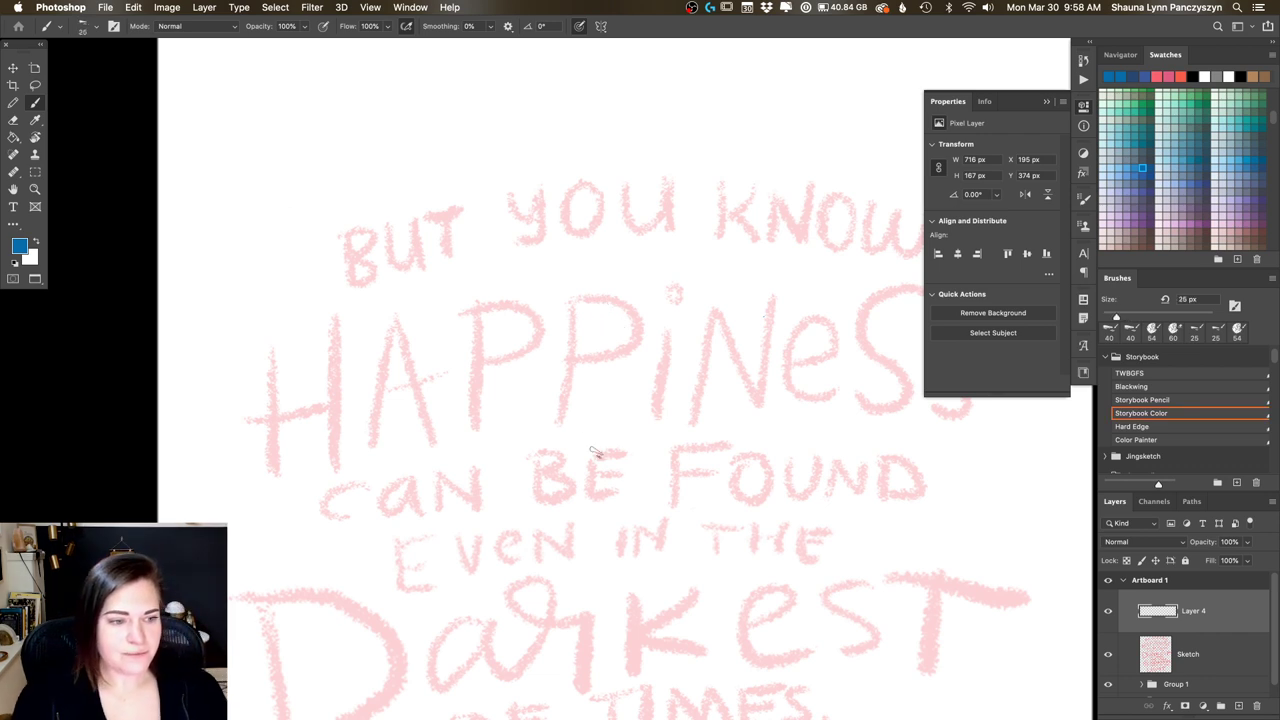
pyautogui.scroll(-5, 615, 400)
pyautogui.scroll(-1, 607, 435)
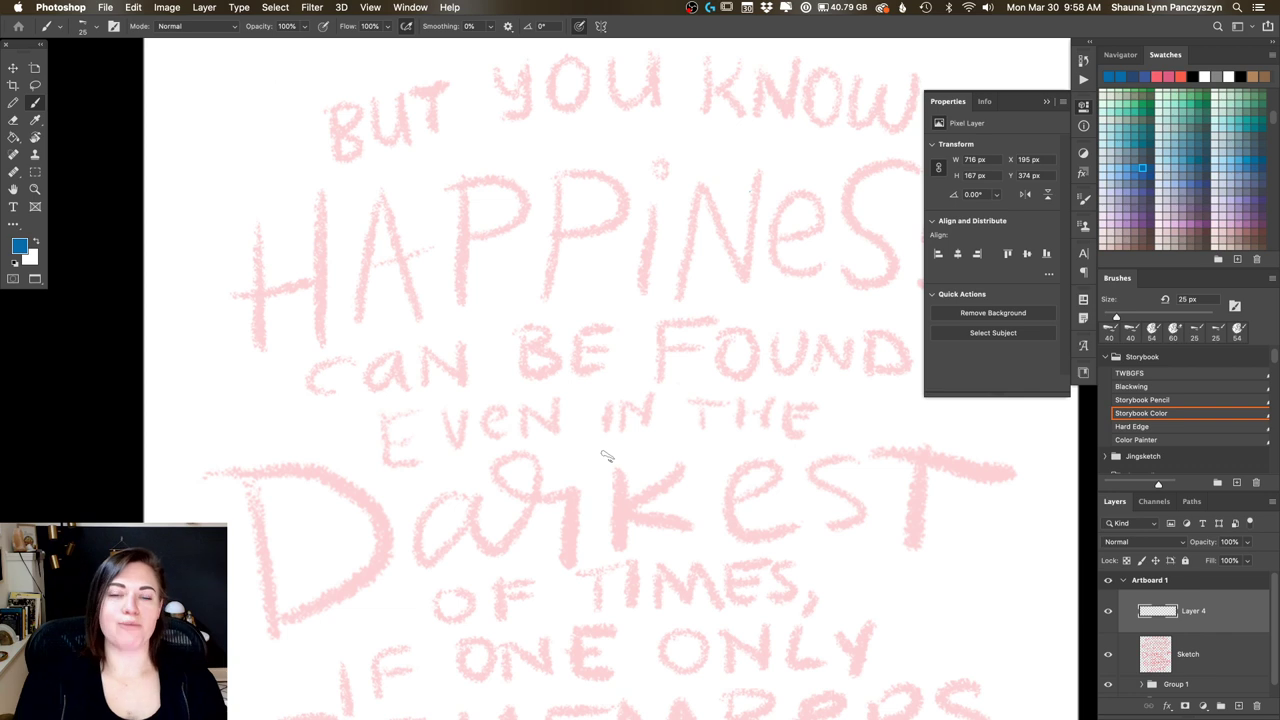
# Step: Trace the outlined H of HAPPINESS in blue over the pink sketch
pyautogui.moveTo(249, 217); pyautogui.dragTo(243, 366)
pyautogui.moveTo(277, 188); pyautogui.dragTo(276, 316)
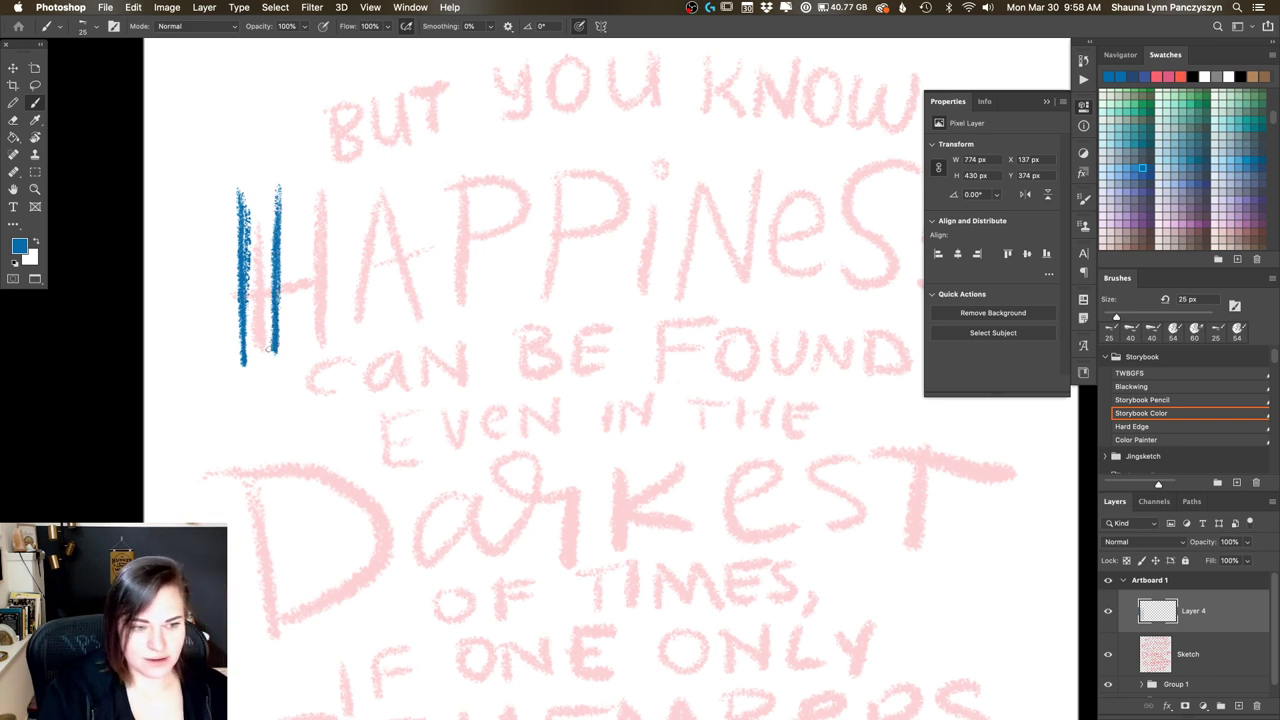
pyautogui.moveTo(276, 348)
pyautogui.mouseDown()
pyautogui.moveTo(256, 368)
pyautogui.moveTo(243, 360)
pyautogui.mouseUp()
pyautogui.moveTo(245, 192); pyautogui.dragTo(271, 182)
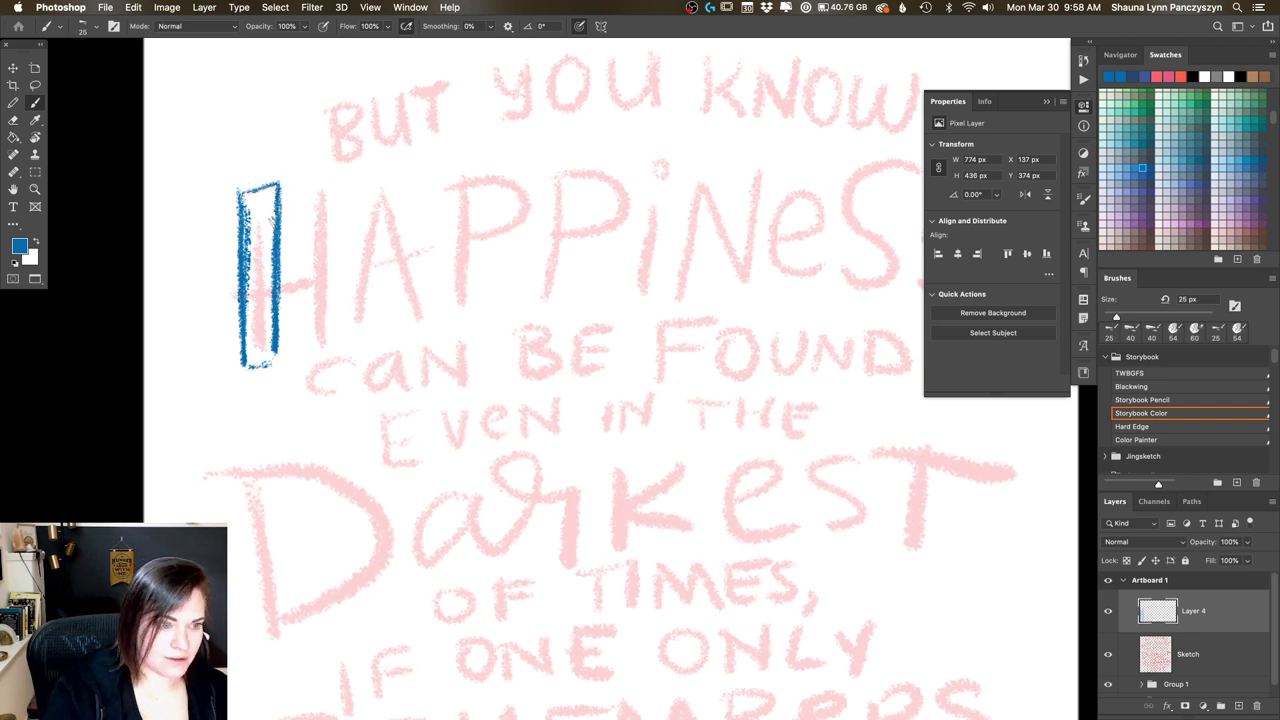
pyautogui.moveTo(311, 255)
pyautogui.mouseDown()
pyautogui.moveTo(307, 193)
pyautogui.moveTo(309, 275)
pyautogui.moveTo(305, 192)
pyautogui.moveTo(309, 345)
pyautogui.mouseUp()
pyautogui.moveTo(336, 186)
pyautogui.mouseDown()
pyautogui.moveTo(336, 342)
pyautogui.moveTo(312, 345)
pyautogui.moveTo(329, 343)
pyautogui.moveTo(339, 187)
pyautogui.moveTo(292, 290)
pyautogui.moveTo(318, 316)
pyautogui.mouseUp()
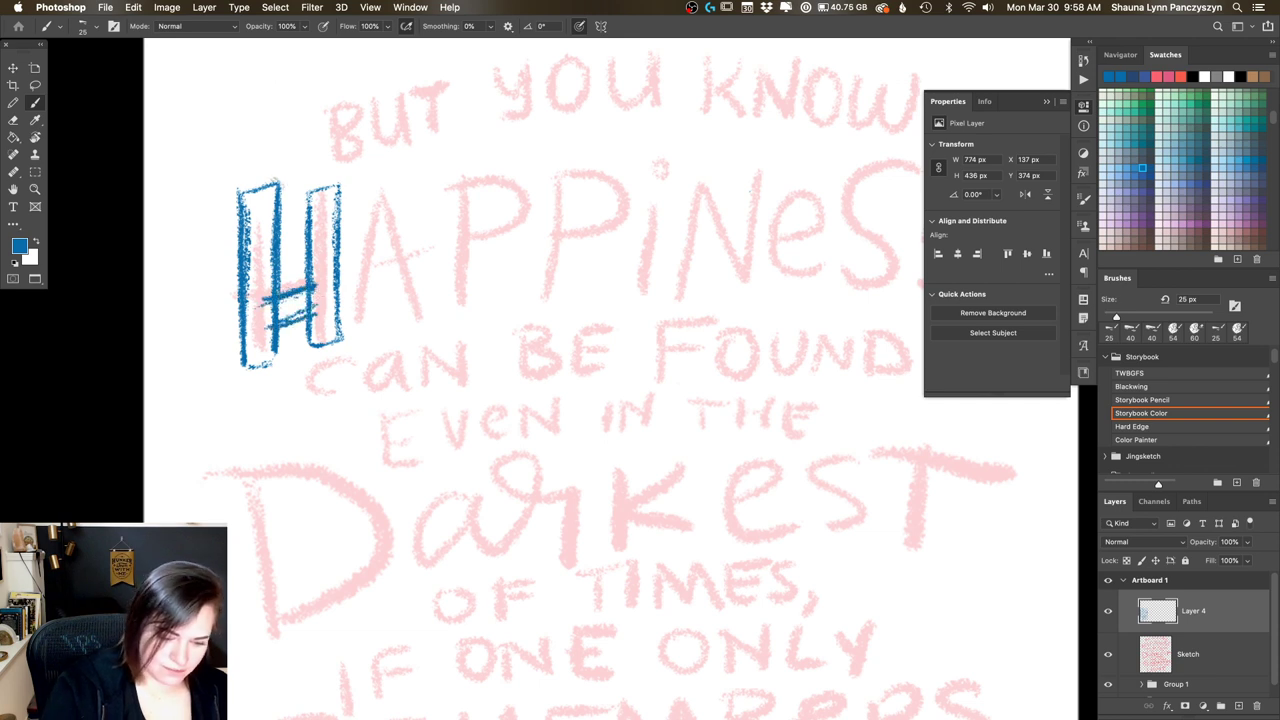
pyautogui.moveTo(276, 182); pyautogui.dragTo(236, 198)
pyautogui.moveTo(238, 371)
pyautogui.mouseDown()
pyautogui.moveTo(272, 366)
pyautogui.moveTo(282, 342)
pyautogui.mouseUp()
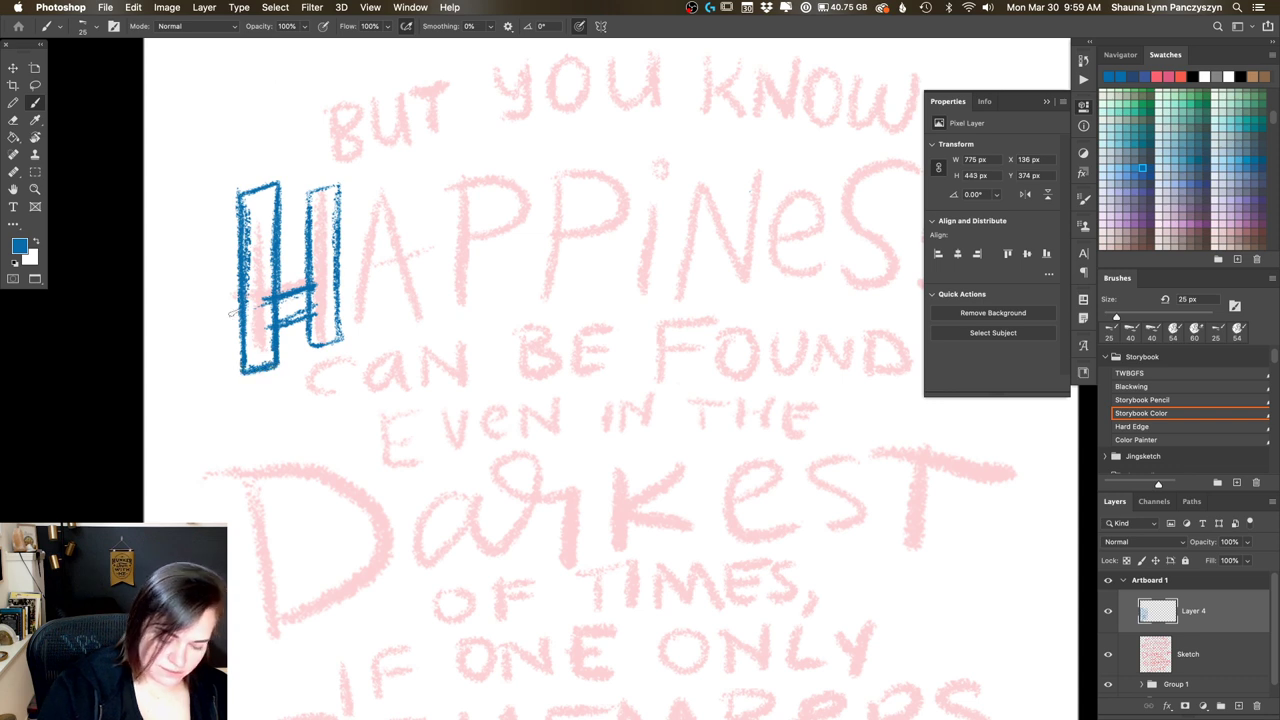
pyautogui.moveTo(340, 305)
pyautogui.mouseDown()
pyautogui.moveTo(330, 350)
pyautogui.moveTo(302, 328)
pyautogui.moveTo(376, 200)
pyautogui.moveTo(352, 318)
pyautogui.moveTo(378, 320)
pyautogui.moveTo(388, 182)
pyautogui.moveTo(416, 175)
pyautogui.moveTo(442, 318)
pyautogui.mouseUp()
# Step: Outline the A with its diagonals, crossbar and inner strokes
pyautogui.moveTo(390, 196); pyautogui.dragTo(418, 330)
pyautogui.moveTo(396, 238); pyautogui.dragTo(400, 222)
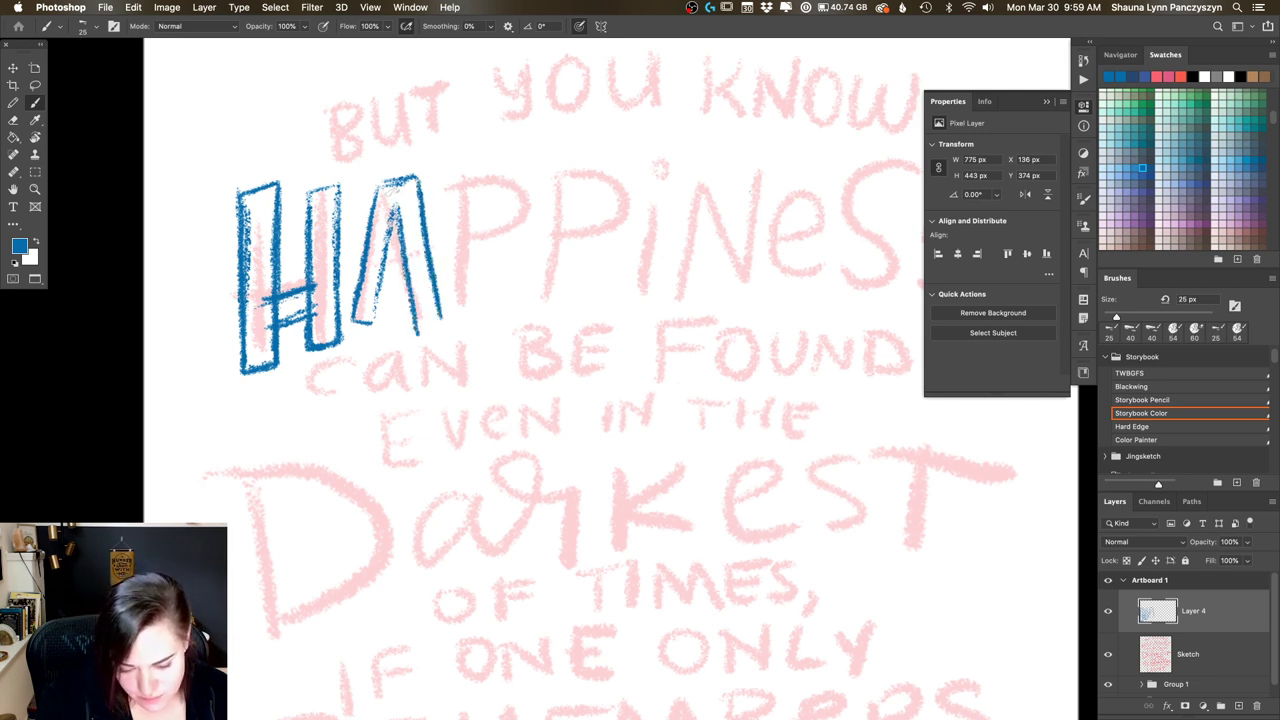
pyautogui.moveTo(418, 328)
pyautogui.mouseDown()
pyautogui.moveTo(432, 334)
pyautogui.moveTo(444, 310)
pyautogui.moveTo(440, 332)
pyautogui.mouseUp()
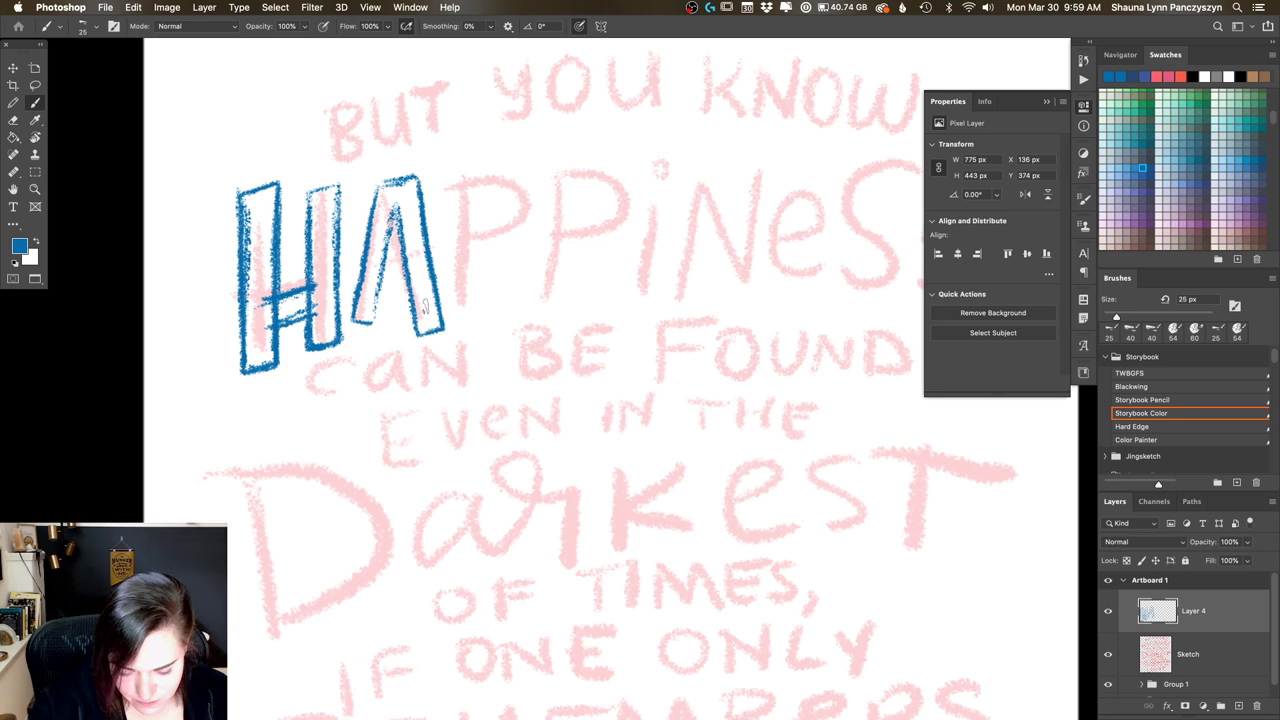
pyautogui.moveTo(398, 196); pyautogui.dragTo(372, 318)
pyautogui.moveTo(415, 262)
pyautogui.mouseDown()
pyautogui.moveTo(366, 276)
pyautogui.moveTo(420, 290)
pyautogui.moveTo(386, 274)
pyautogui.mouseUp()
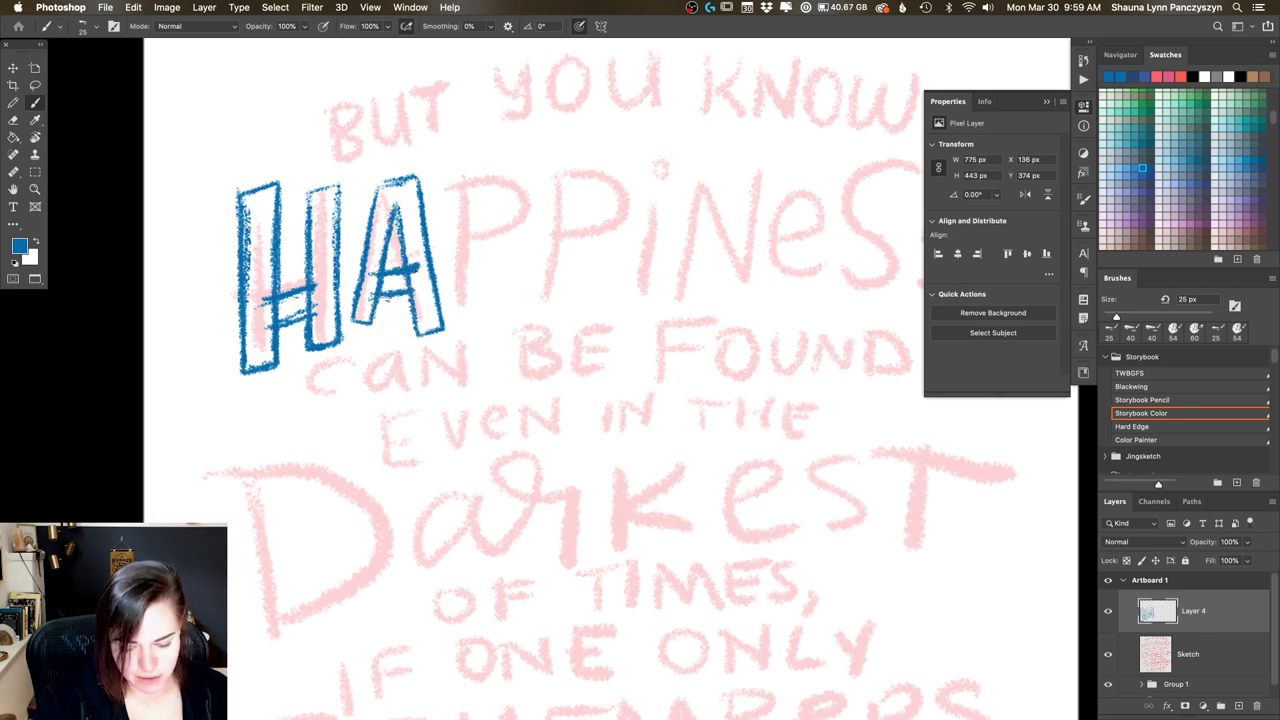
pyautogui.moveTo(422, 175)
pyautogui.mouseDown()
pyautogui.moveTo(376, 184)
pyautogui.moveTo(350, 314)
pyautogui.mouseUp()
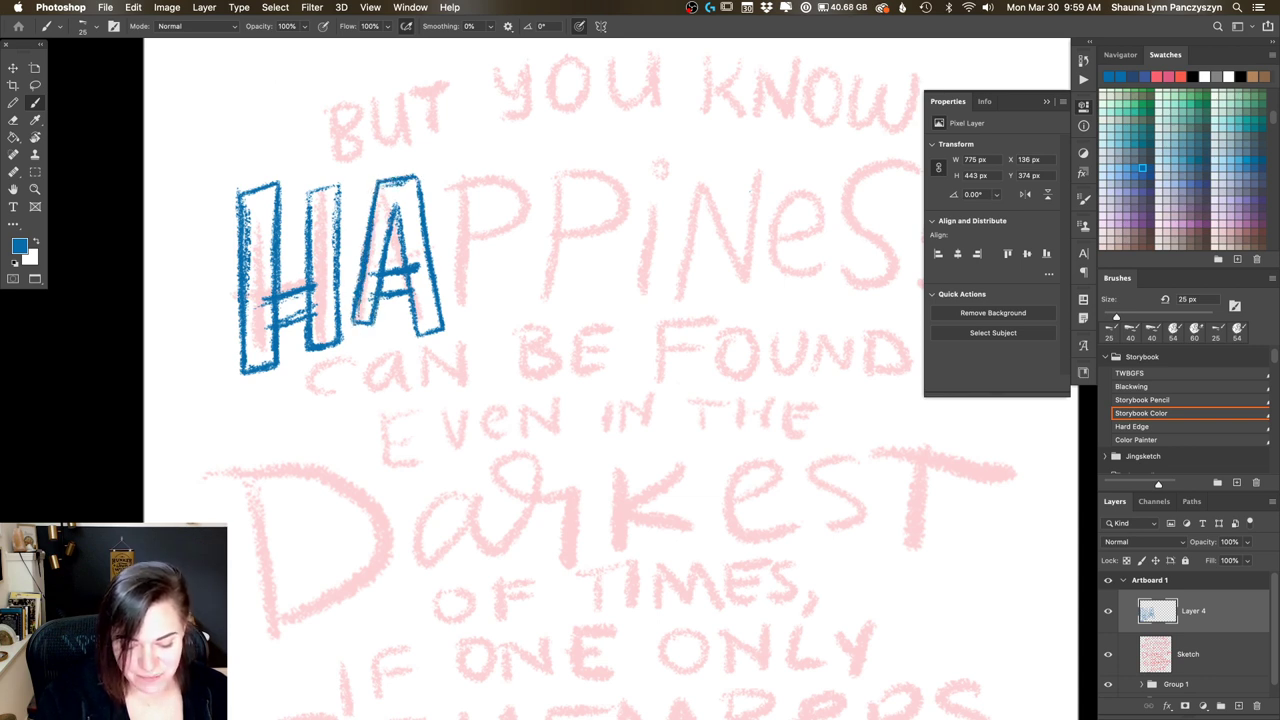
# Step: Outline the first P's stem and bowl, including the inner bowl edge
pyautogui.moveTo(450, 158); pyautogui.dragTo(456, 300)
pyautogui.moveTo(449, 172)
pyautogui.mouseDown()
pyautogui.moveTo(468, 147)
pyautogui.moveTo(513, 153)
pyautogui.moveTo(539, 197)
pyautogui.moveTo(470, 254)
pyautogui.mouseUp()
pyautogui.moveTo(476, 156); pyautogui.dragTo(470, 282)
pyautogui.moveTo(477, 160)
pyautogui.mouseDown()
pyautogui.moveTo(474, 318)
pyautogui.moveTo(456, 324)
pyautogui.mouseUp()
pyautogui.moveTo(470, 178)
pyautogui.mouseDown()
pyautogui.moveTo(504, 174)
pyautogui.moveTo(492, 236)
pyautogui.moveTo(480, 236)
pyautogui.moveTo(506, 170)
pyautogui.mouseUp()
pyautogui.moveTo(645, 305); pyautogui.dragTo(640, 406)
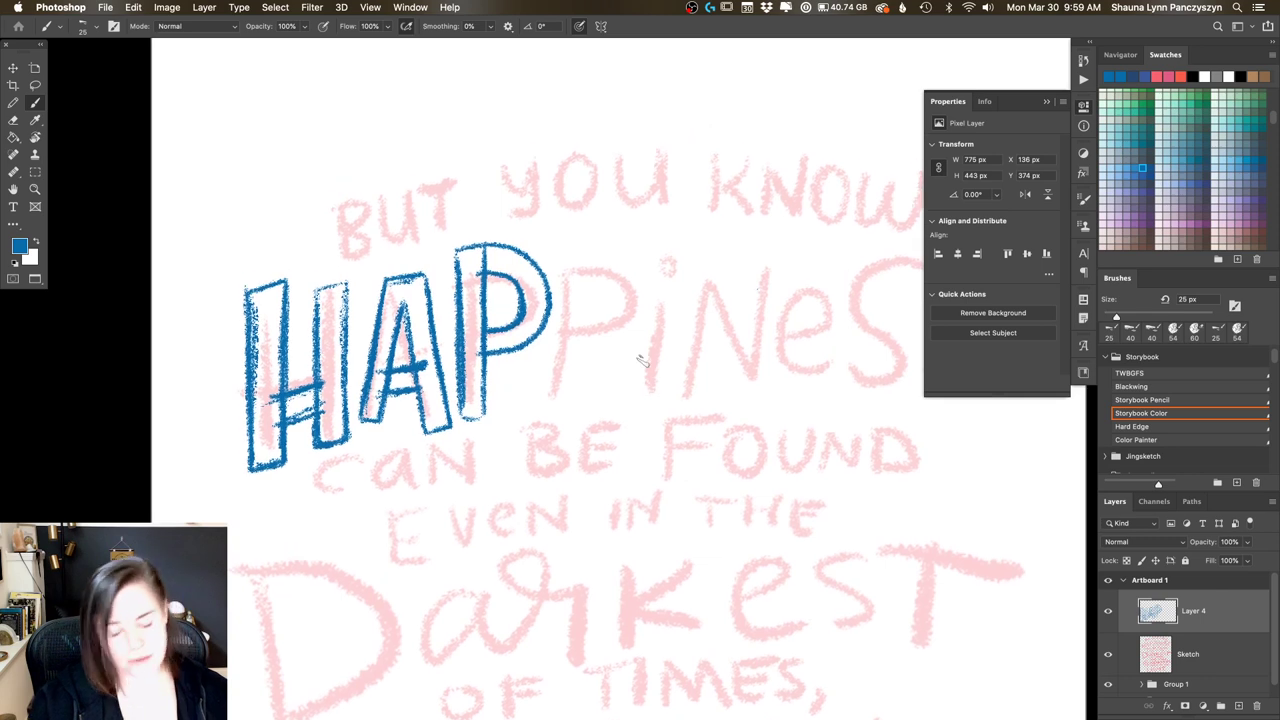
# Step: Close the first P's stem and outline the second P, undoing a stray inner curve
pyautogui.moveTo(446, 408); pyautogui.dragTo(478, 411)
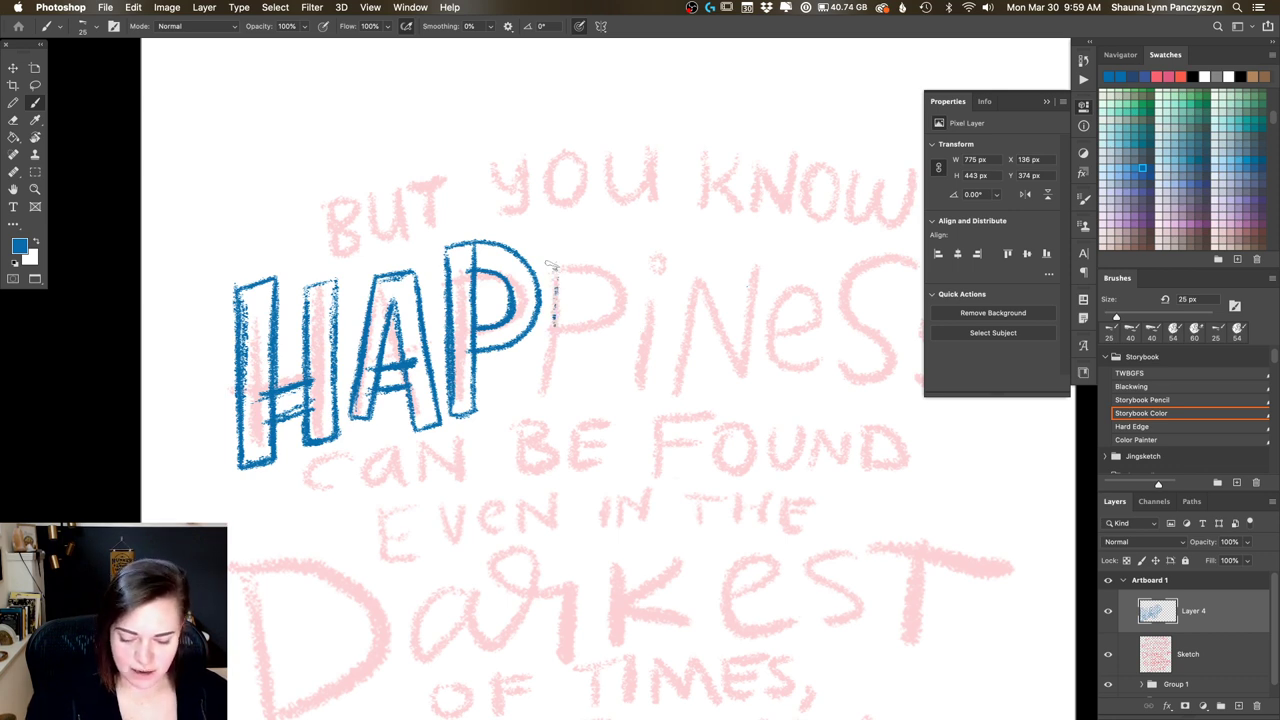
pyautogui.moveTo(553, 256)
pyautogui.mouseDown()
pyautogui.moveTo(550, 396)
pyautogui.moveTo(551, 245)
pyautogui.moveTo(600, 250)
pyautogui.moveTo(618, 335)
pyautogui.moveTo(565, 342)
pyautogui.moveTo(628, 292)
pyautogui.moveTo(556, 242)
pyautogui.moveTo(573, 266)
pyautogui.moveTo(571, 392)
pyautogui.moveTo(548, 404)
pyautogui.mouseUp()
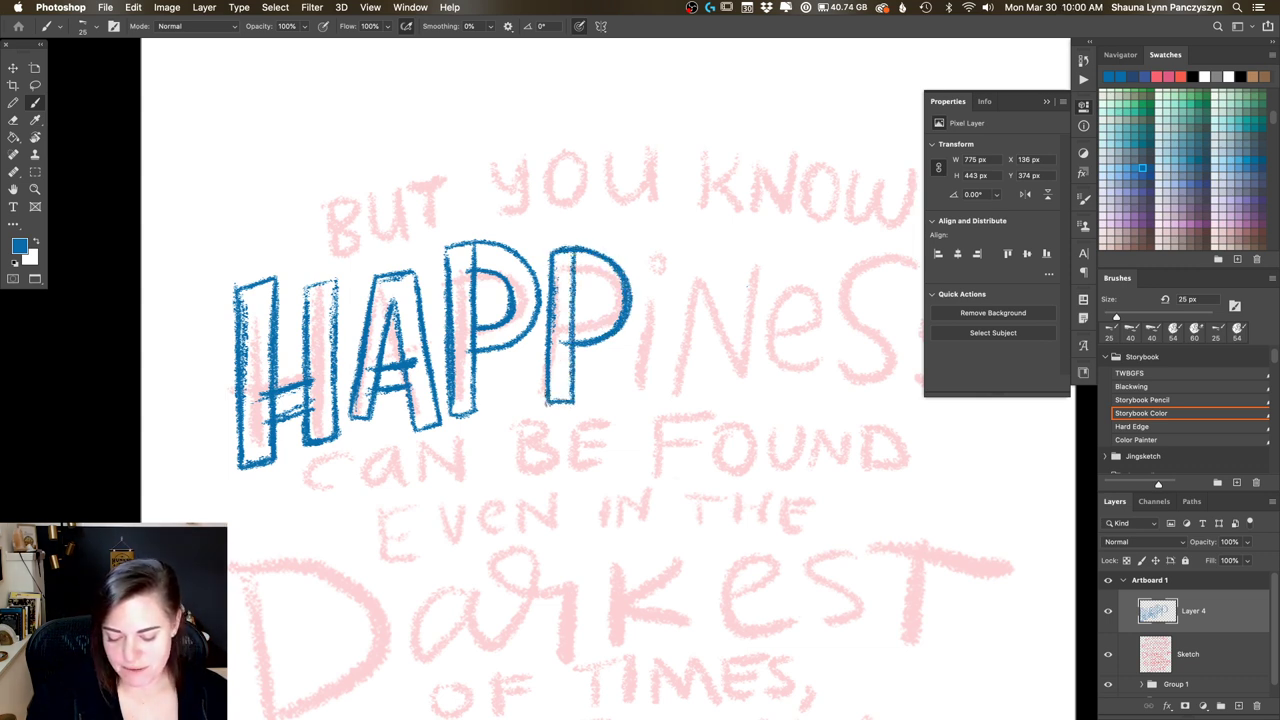
pyautogui.moveTo(566, 266)
pyautogui.mouseDown()
pyautogui.moveTo(592, 278)
pyautogui.moveTo(600, 314)
pyautogui.moveTo(580, 322)
pyautogui.mouseUp()
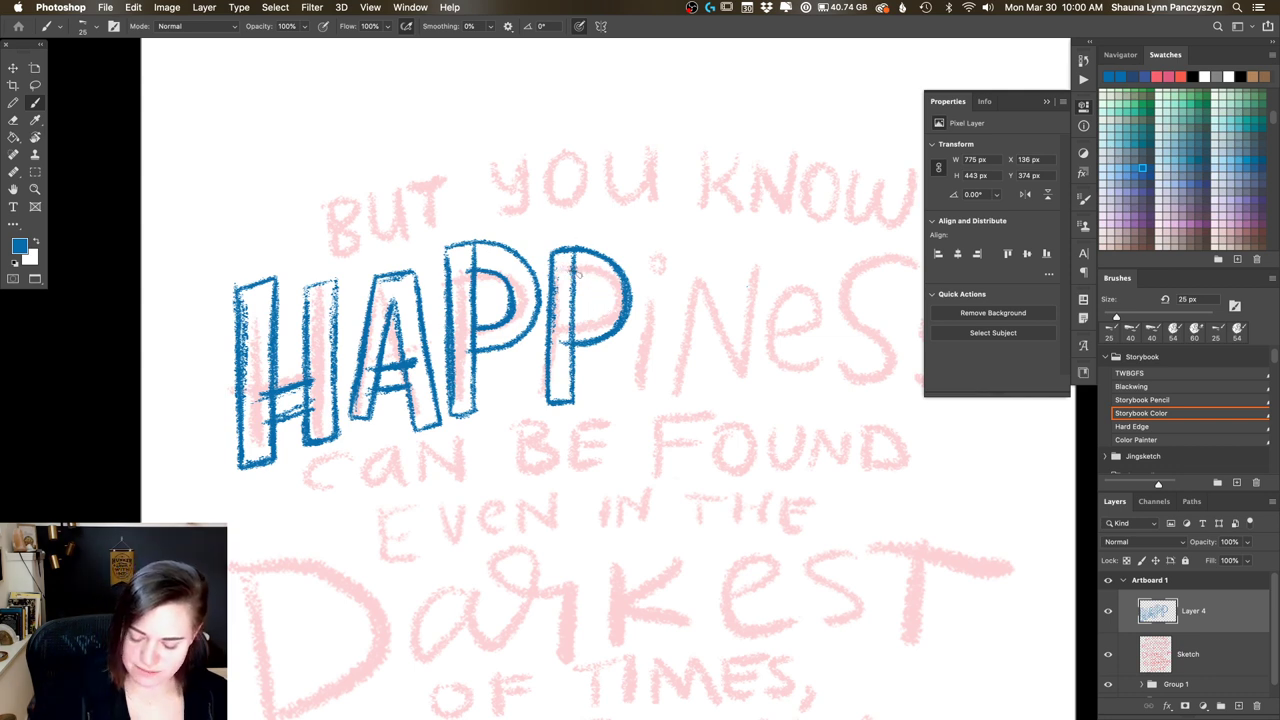
pyautogui.moveTo(576, 268)
pyautogui.mouseDown()
pyautogui.moveTo(608, 292)
pyautogui.moveTo(584, 318)
pyautogui.moveTo(598, 282)
pyautogui.moveTo(604, 310)
pyautogui.moveTo(572, 318)
pyautogui.mouseUp()
pyautogui.press('super+z')
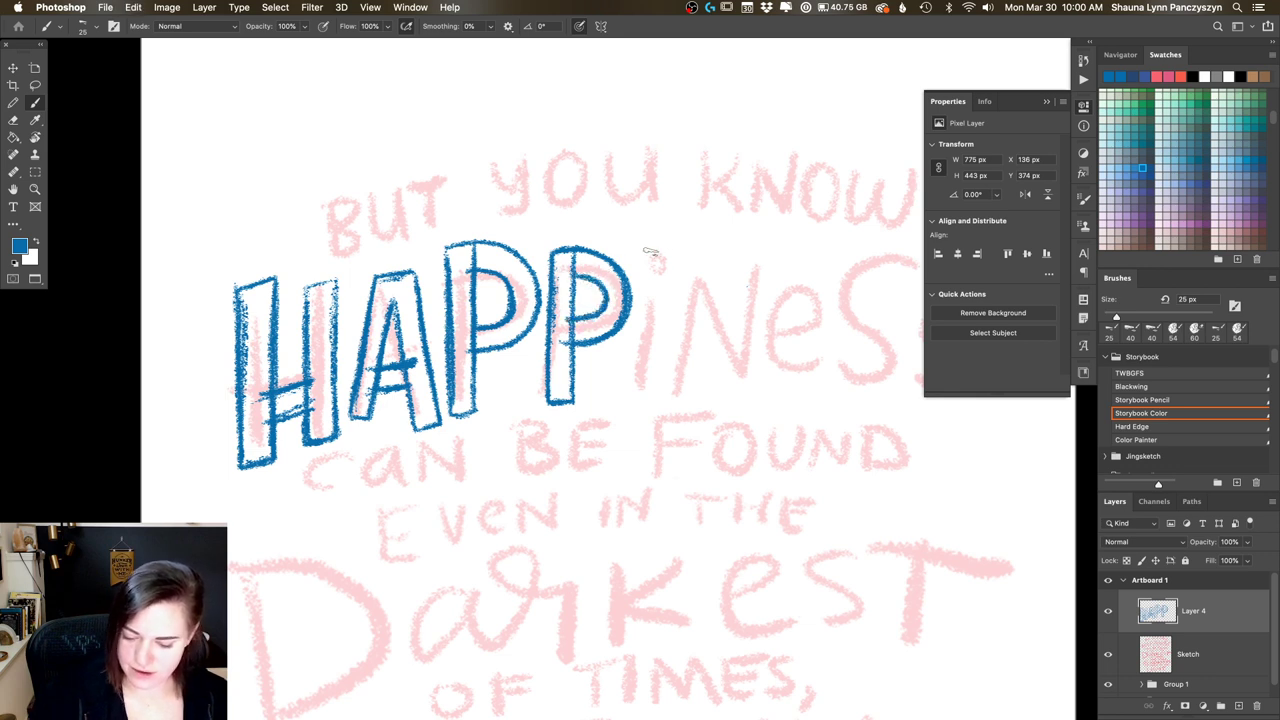
# Step: Outline the dotted i and the N's diagonal and right side
pyautogui.moveTo(650, 250)
pyautogui.mouseDown()
pyautogui.moveTo(665, 276)
pyautogui.moveTo(648, 250)
pyautogui.mouseUp()
pyautogui.moveTo(642, 302)
pyautogui.mouseDown()
pyautogui.moveTo(621, 398)
pyautogui.moveTo(654, 355)
pyautogui.moveTo(662, 303)
pyautogui.moveTo(645, 400)
pyautogui.moveTo(668, 298)
pyautogui.mouseUp()
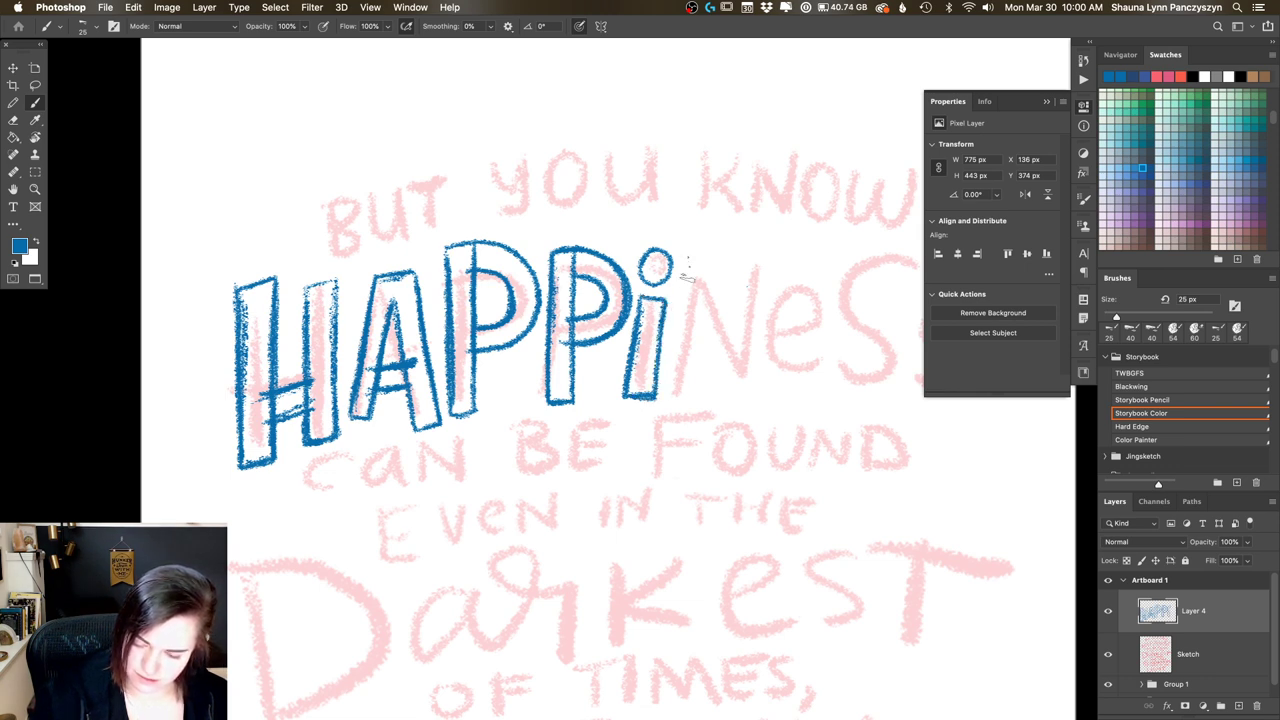
pyautogui.moveTo(690, 250)
pyautogui.mouseDown()
pyautogui.moveTo(673, 397)
pyautogui.moveTo(698, 393)
pyautogui.moveTo(708, 305)
pyautogui.mouseUp()
pyautogui.moveTo(708, 305); pyautogui.dragTo(690, 375)
pyautogui.moveTo(722, 358)
pyautogui.mouseDown()
pyautogui.moveTo(734, 386)
pyautogui.moveTo(764, 242)
pyautogui.moveTo(754, 380)
pyautogui.mouseUp()
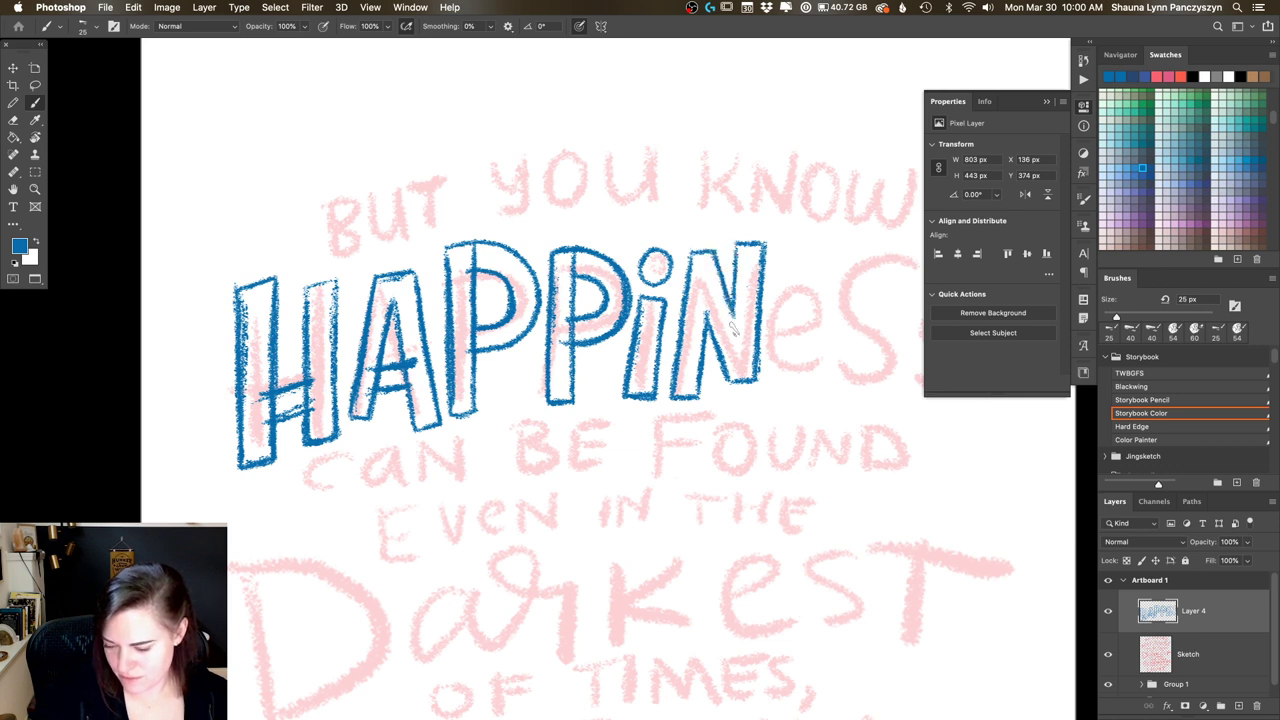
# Step: Outline the e, the first S and the last S in blue crayon after the N
pyautogui.hscroll(3, 740, 335)
pyautogui.hscroll(4, 696, 369)
pyautogui.scroll(-2, 696, 369)
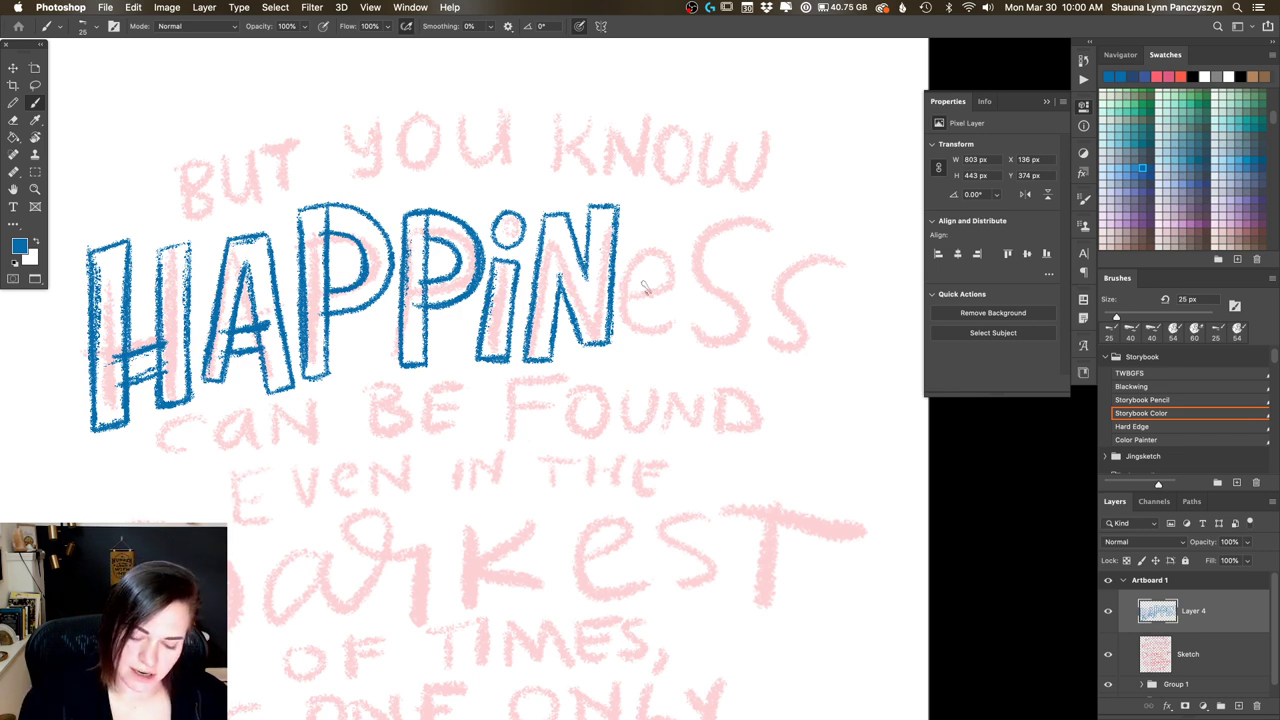
pyautogui.moveTo(632, 303)
pyautogui.mouseDown()
pyautogui.moveTo(687, 298)
pyautogui.moveTo(682, 265)
pyautogui.moveTo(658, 243)
pyautogui.moveTo(629, 267)
pyautogui.moveTo(622, 304)
pyautogui.moveTo(632, 344)
pyautogui.moveTo(654, 354)
pyautogui.moveTo(676, 343)
pyautogui.moveTo(670, 326)
pyautogui.moveTo(670, 343)
pyautogui.moveTo(673, 331)
pyautogui.moveTo(653, 331)
pyautogui.moveTo(660, 278)
pyautogui.mouseUp()
pyautogui.moveTo(781, 222)
pyautogui.mouseDown()
pyautogui.moveTo(730, 213)
pyautogui.moveTo(690, 245)
pyautogui.moveTo(726, 329)
pyautogui.moveTo(702, 316)
pyautogui.moveTo(786, 217)
pyautogui.moveTo(765, 209)
pyautogui.moveTo(768, 245)
pyautogui.moveTo(742, 240)
pyautogui.moveTo(725, 264)
pyautogui.moveTo(754, 262)
pyautogui.moveTo(758, 241)
pyautogui.moveTo(727, 242)
pyautogui.moveTo(780, 238)
pyautogui.moveTo(762, 252)
pyautogui.moveTo(759, 325)
pyautogui.moveTo(739, 343)
pyautogui.moveTo(689, 319)
pyautogui.moveTo(735, 350)
pyautogui.moveTo(747, 305)
pyautogui.moveTo(757, 328)
pyautogui.moveTo(753, 300)
pyautogui.moveTo(752, 347)
pyautogui.moveTo(692, 316)
pyautogui.mouseUp()
pyautogui.moveTo(855, 255)
pyautogui.mouseDown()
pyautogui.moveTo(798, 250)
pyautogui.moveTo(776, 282)
pyautogui.moveTo(803, 330)
pyautogui.moveTo(776, 336)
pyautogui.moveTo(813, 353)
pyautogui.moveTo(849, 268)
pyautogui.moveTo(843, 282)
pyautogui.moveTo(804, 282)
pyautogui.moveTo(831, 326)
pyautogui.moveTo(850, 252)
pyautogui.mouseUp()
pyautogui.scroll(-3, 800, 375)
pyautogui.scroll(4, 803, 385)
pyautogui.scroll(-1, 806, 395)
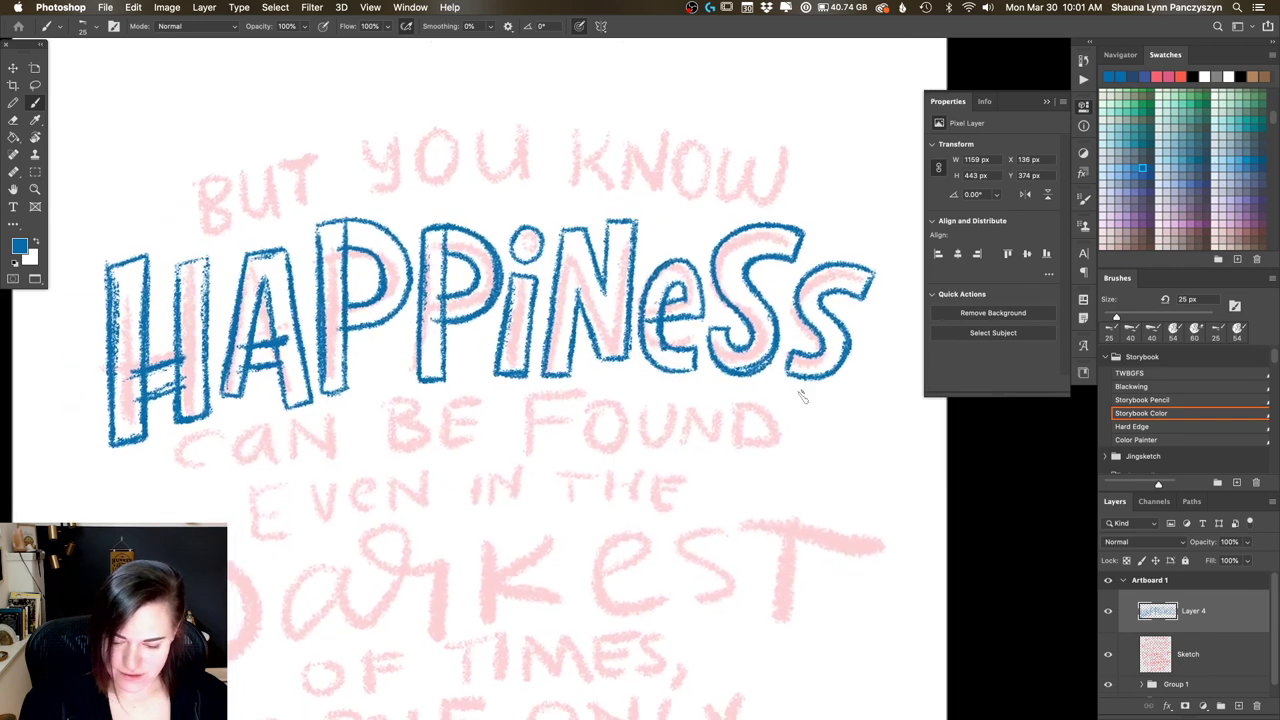
# Step: Zoom out and hide the pink Sketch layer to view the inked word alone
pyautogui.press('super+minus')
pyautogui.press('super+minus')
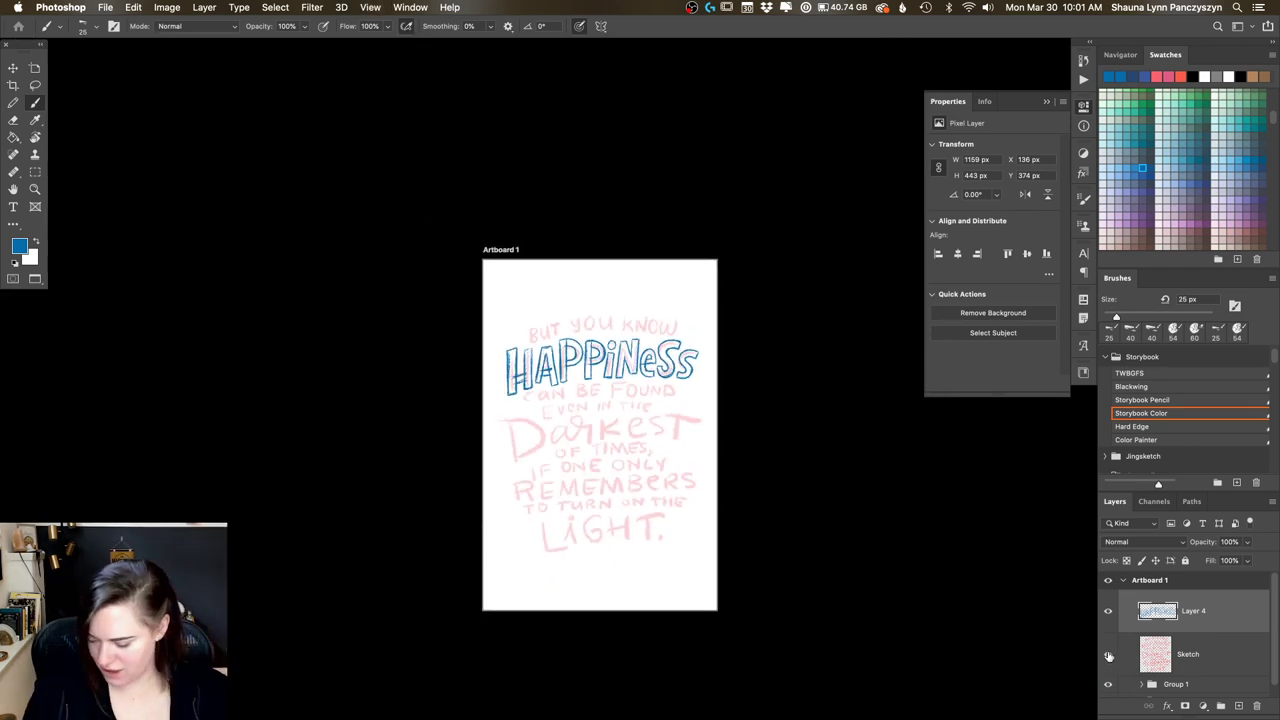
pyautogui.click(1107, 655)
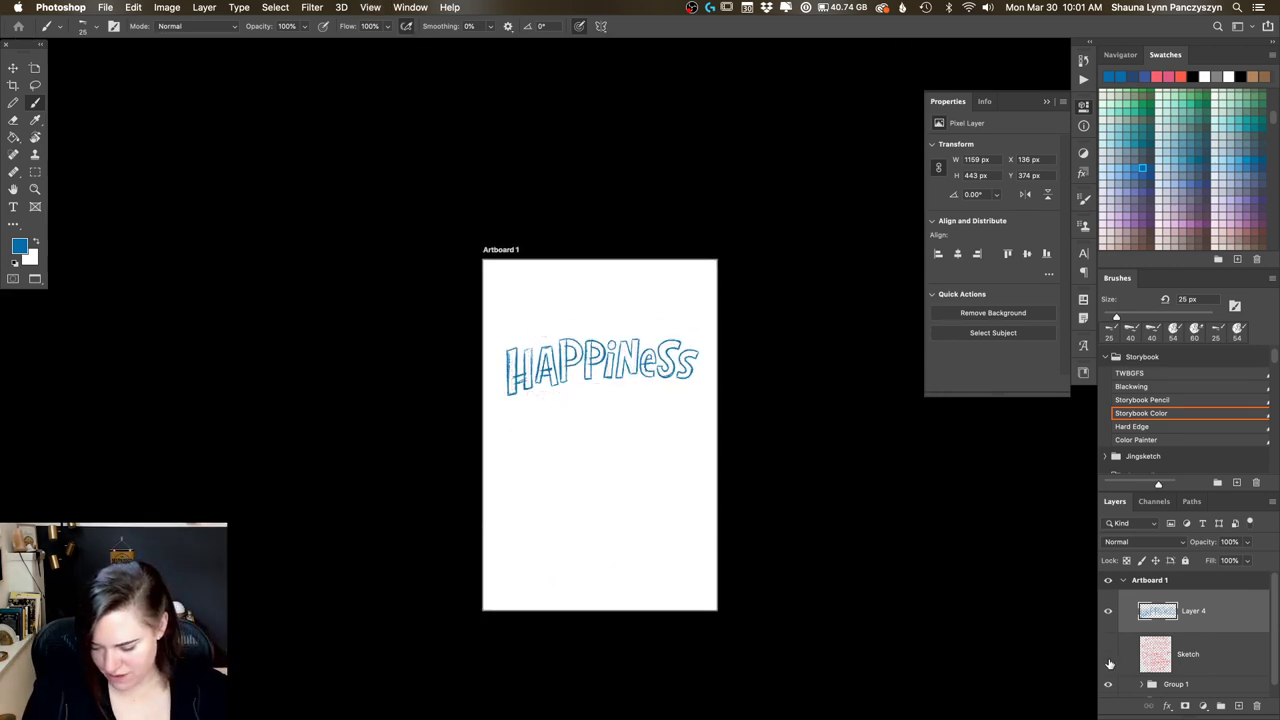
pyautogui.click(1108, 660)
pyautogui.click(1108, 660)
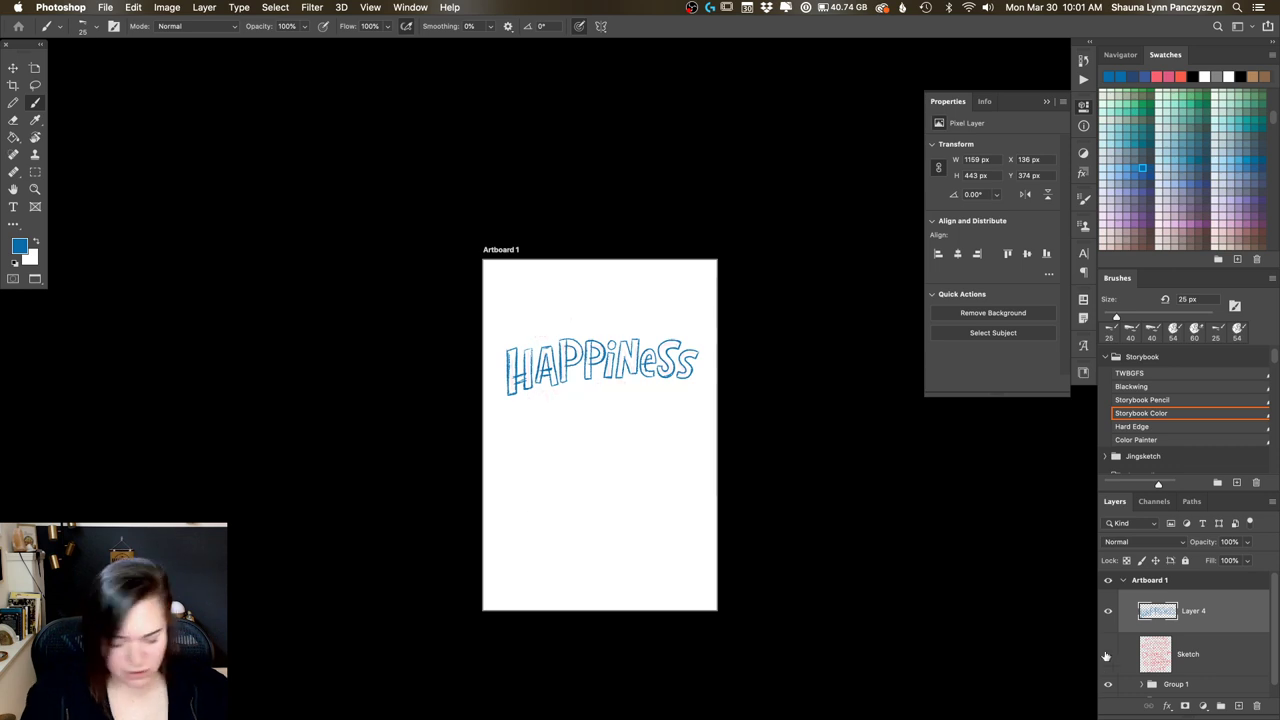
# Step: Rotate the HAPPINESS lettering about 2.27° and nudge it left to X 128 px
pyautogui.hotkey('ctrl', 't')
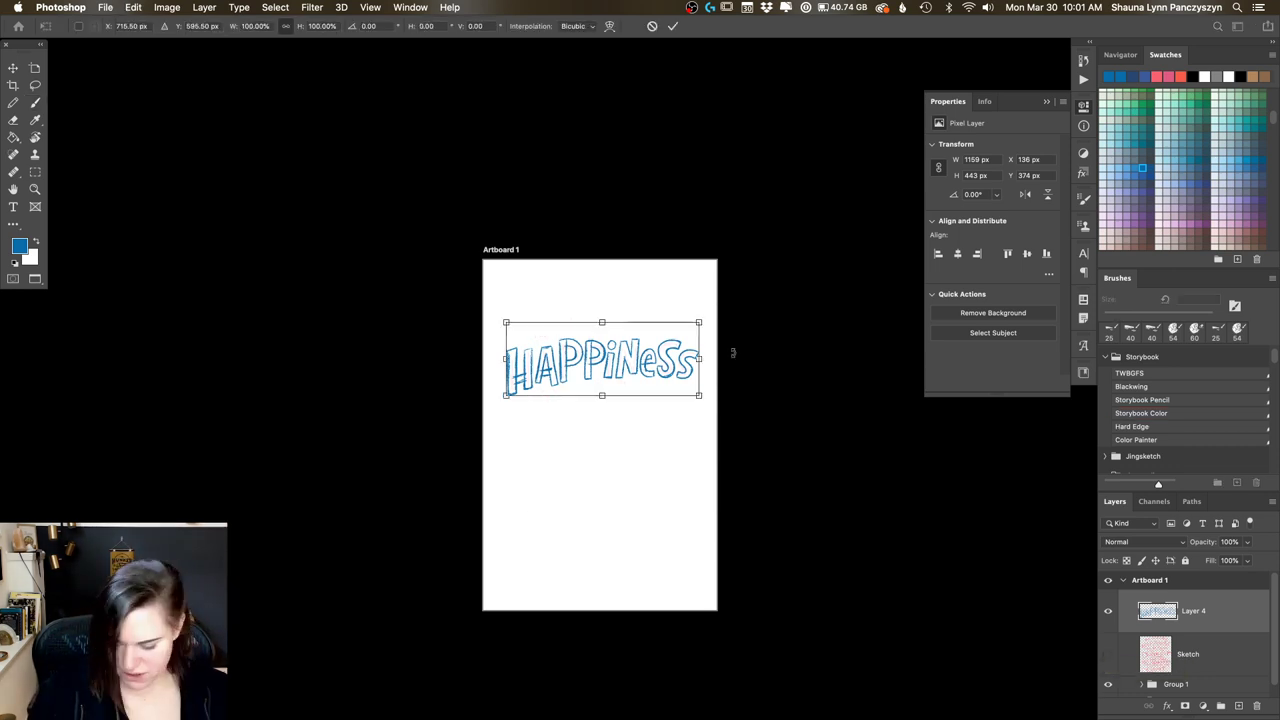
pyautogui.moveTo(734, 351); pyautogui.dragTo(734, 354)
pyautogui.press('Return')
pyautogui.press('b')
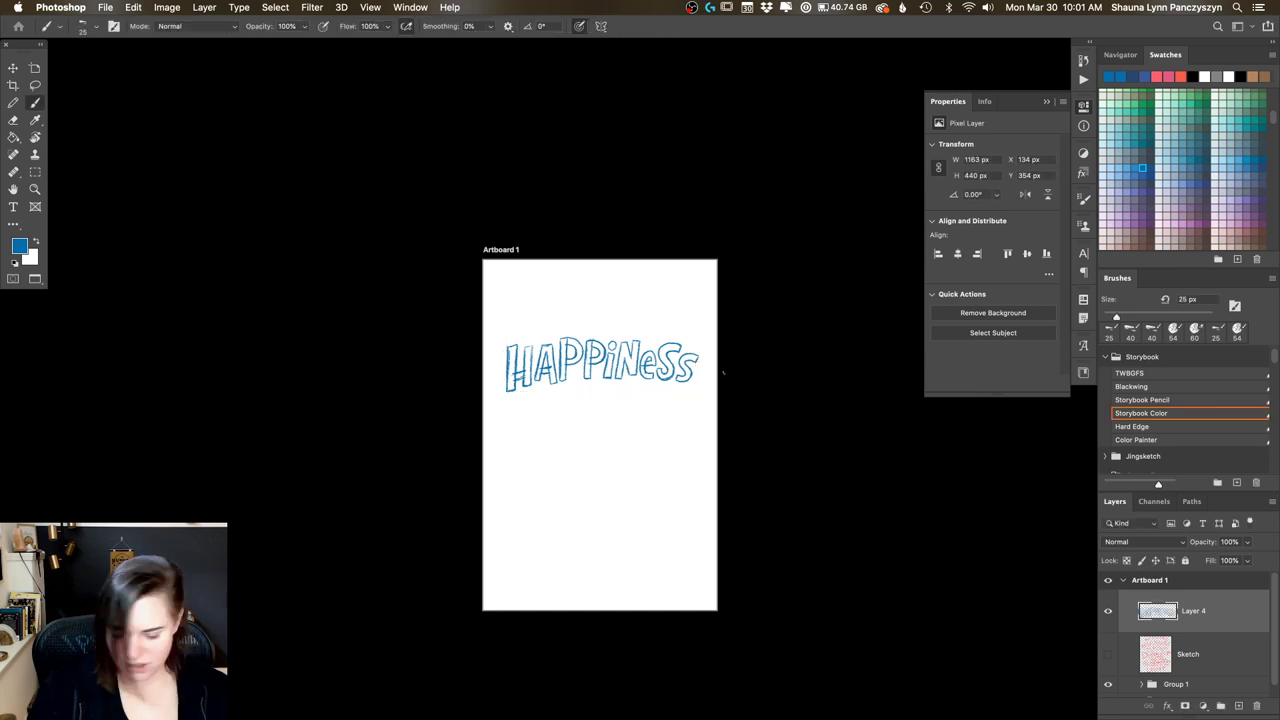
pyautogui.press('super+equal')
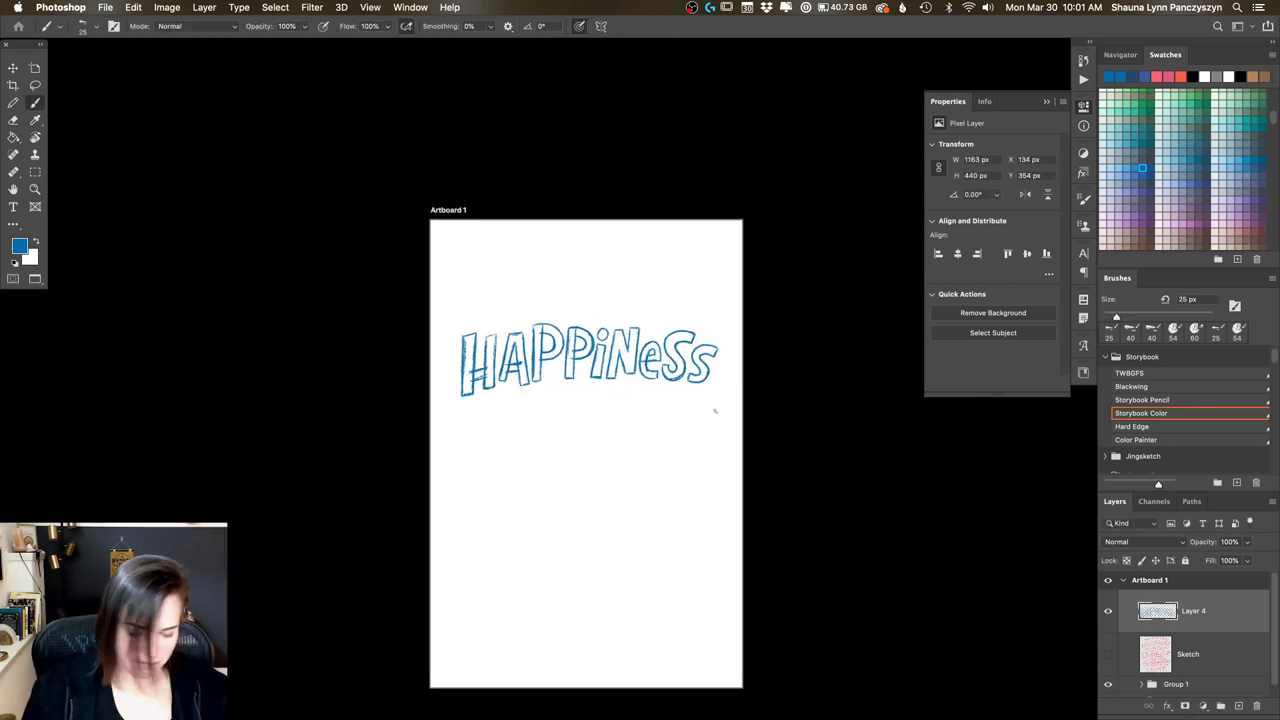
pyautogui.press('super+Left')
pyautogui.press('super+Left')
pyautogui.press('super+Left')
pyautogui.press('super+Left')
pyautogui.press('super+Left')
pyautogui.press('super+Left')
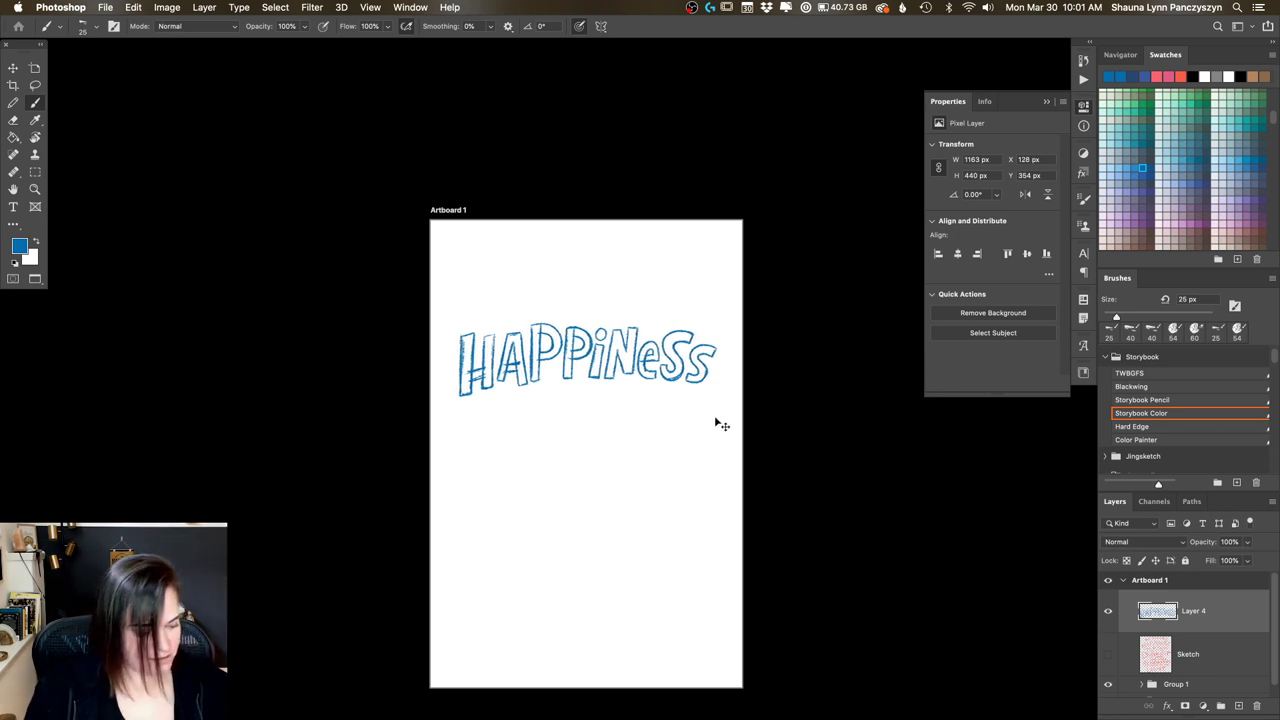
pyautogui.press('super+Left')
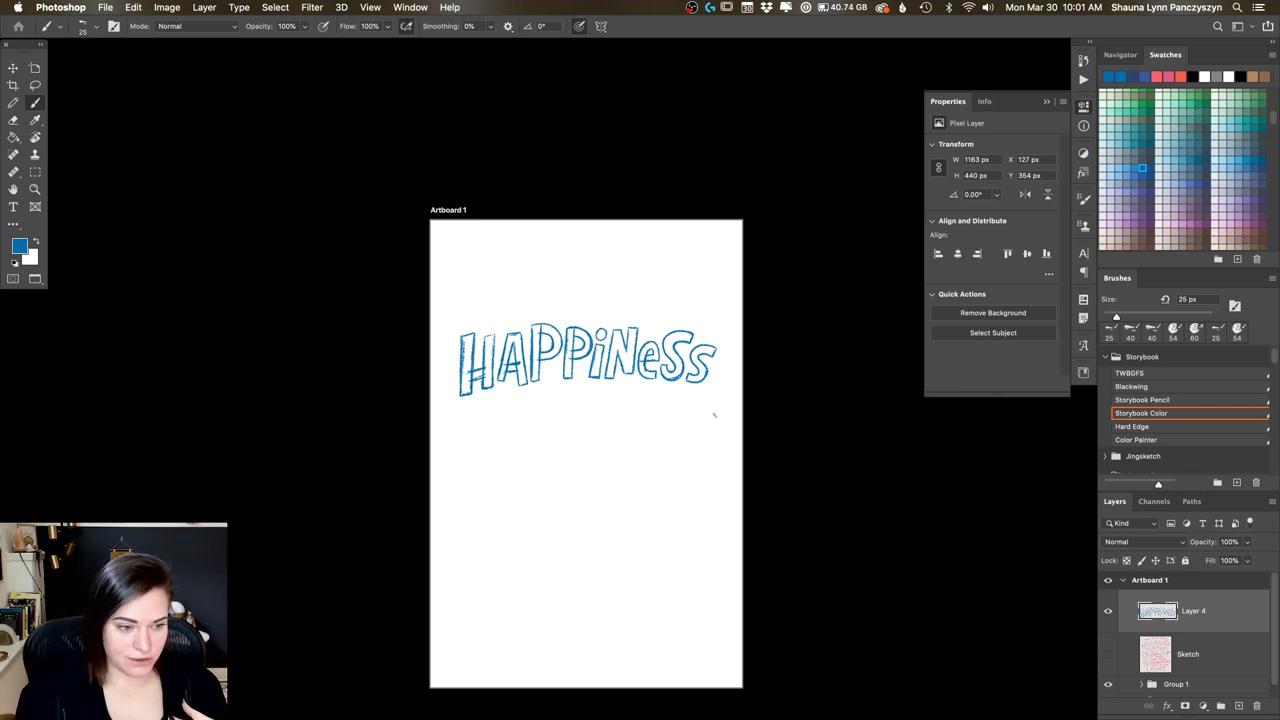
pyautogui.click(588, 254)
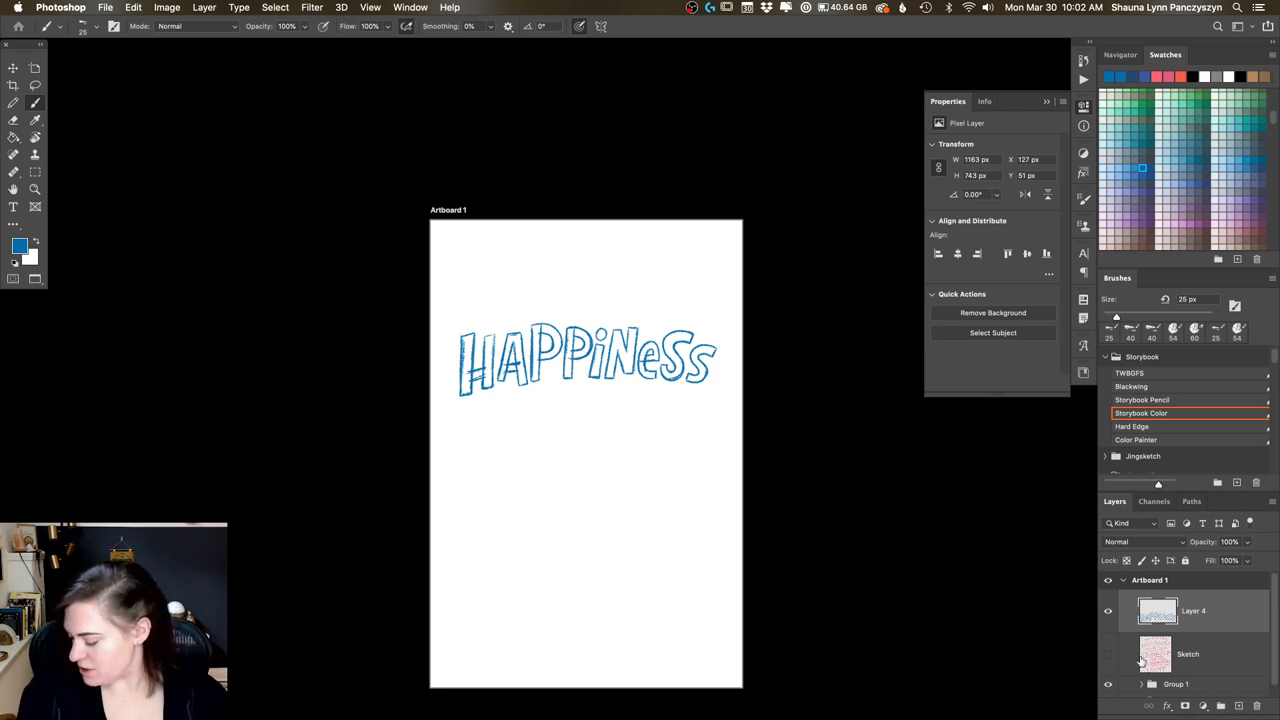
# Step: Show the pink sketch again and zoom in, recentred on the lettering
pyautogui.click(1107, 654)
pyautogui.press('super+plus')
pyautogui.press('super+plus')
pyautogui.press('super+plus')
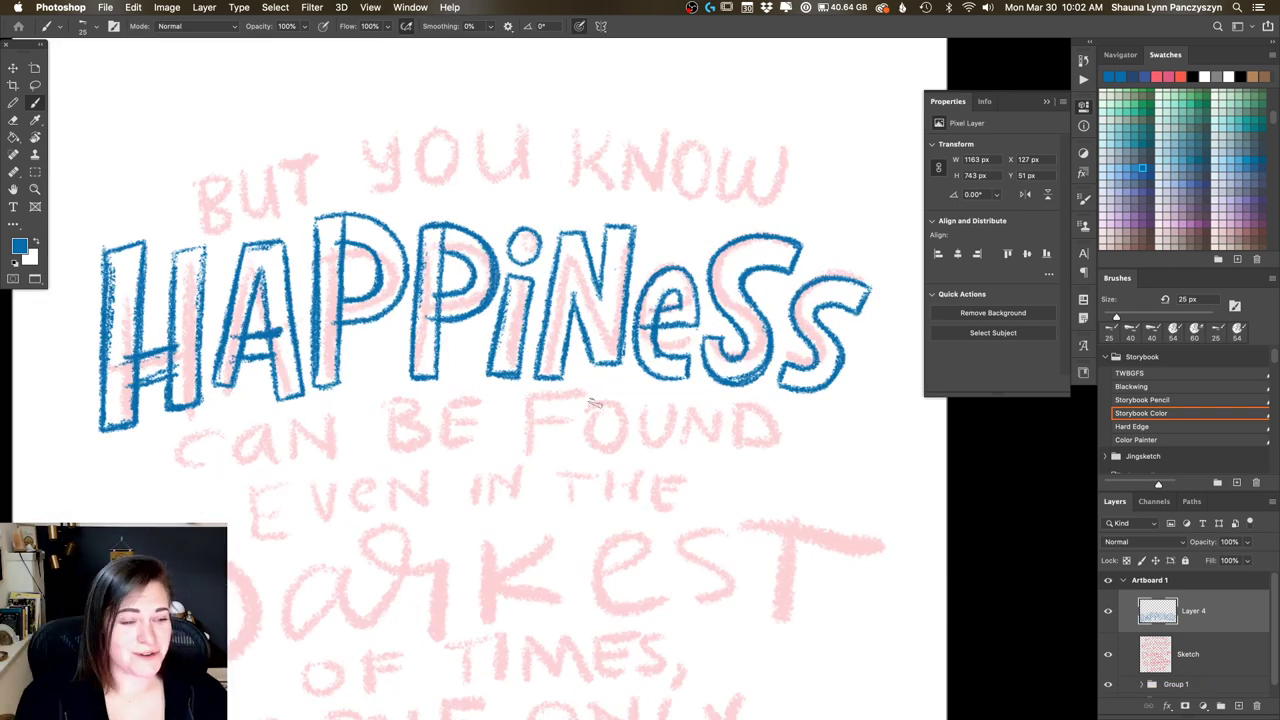
pyautogui.moveTo(603, 425); pyautogui.dragTo(647, 437)
pyautogui.hscroll(-5, 647, 437)
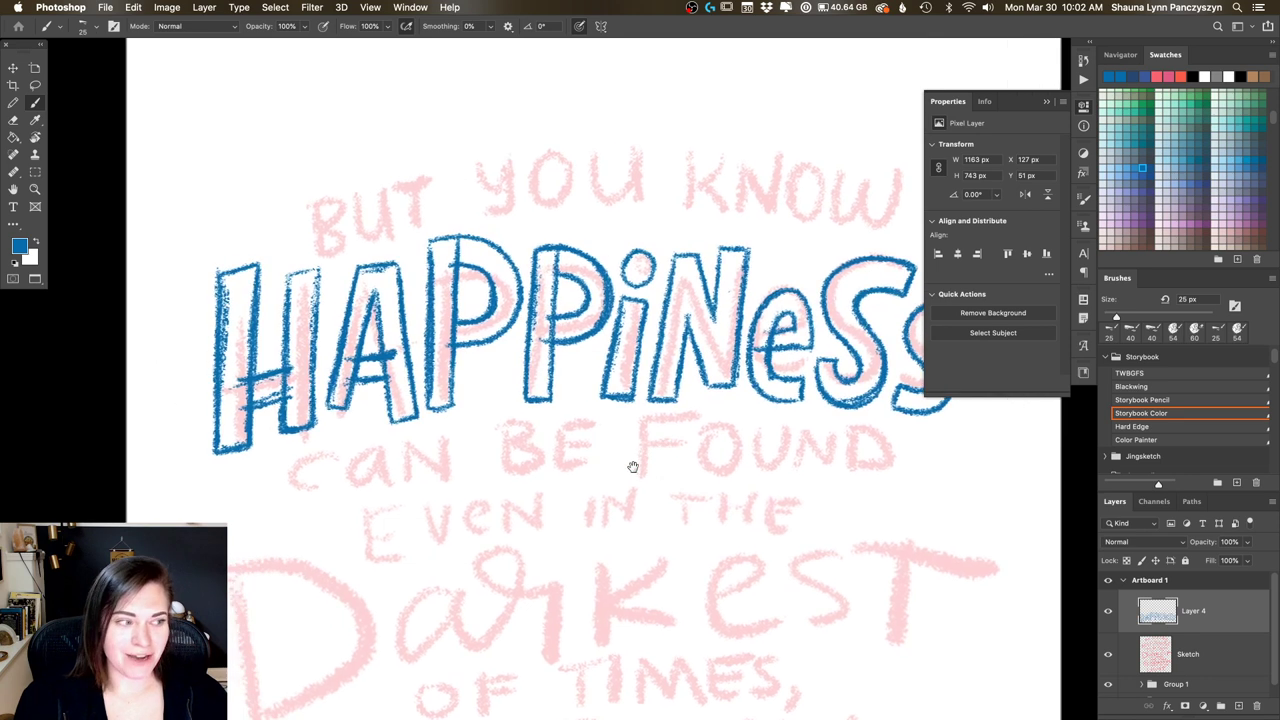
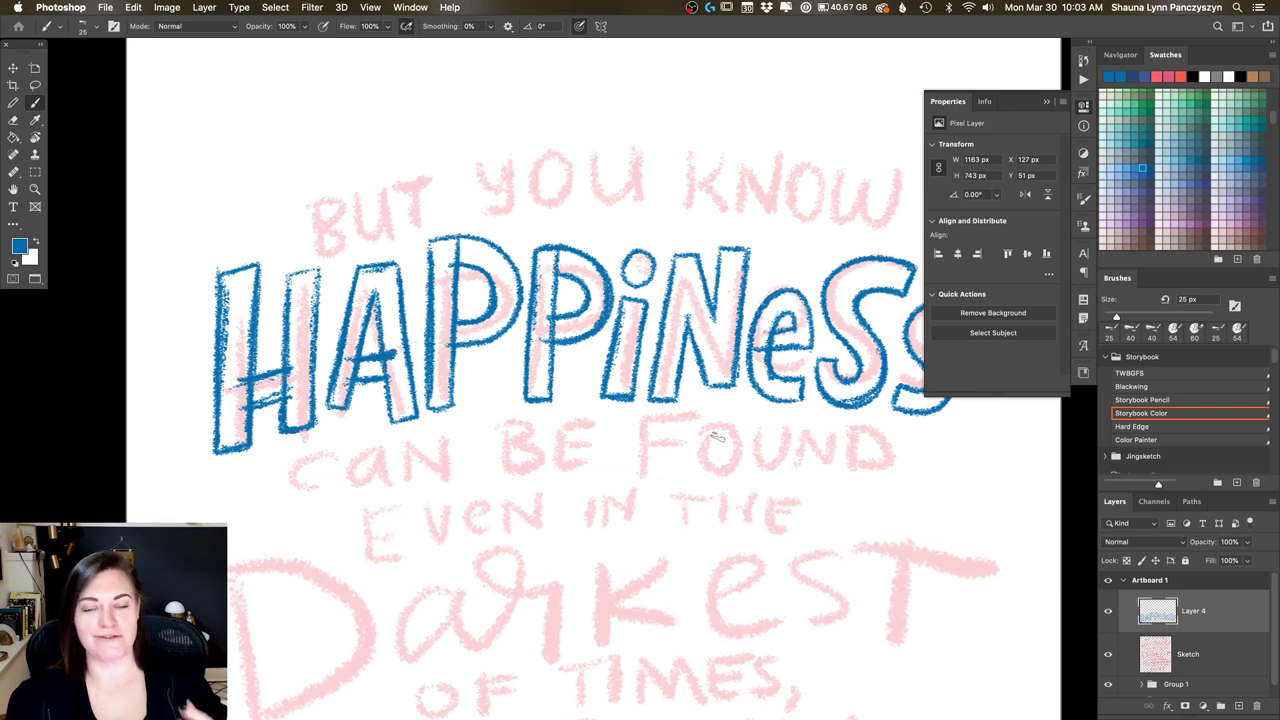
# Step: Trace the B, U and T of BUT in blue crayon over the pink sketch
pyautogui.scroll(5, 712, 420)
pyautogui.hscroll(-2, 712, 420)
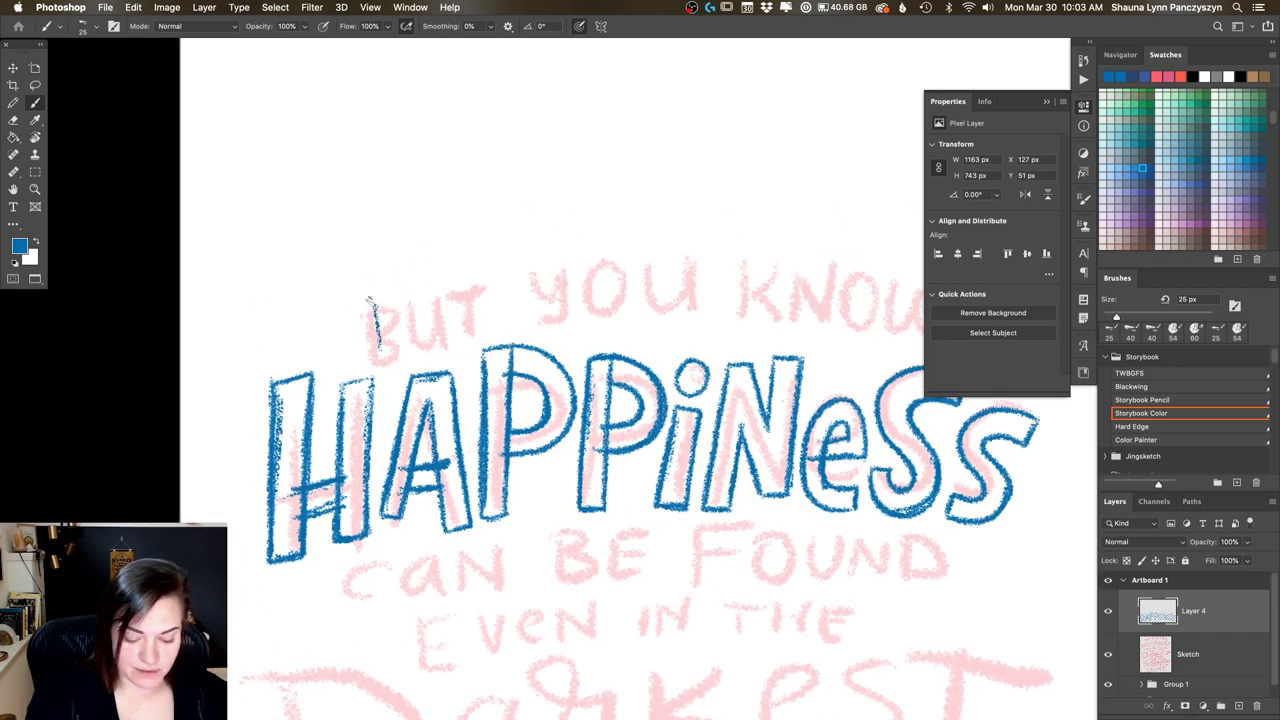
pyautogui.moveTo(370, 287); pyautogui.dragTo(379, 357)
pyautogui.moveTo(368, 283)
pyautogui.mouseDown()
pyautogui.moveTo(406, 313)
pyautogui.moveTo(379, 327)
pyautogui.moveTo(402, 340)
pyautogui.moveTo(381, 354)
pyautogui.moveTo(375, 283)
pyautogui.moveTo(422, 350)
pyautogui.mouseUp()
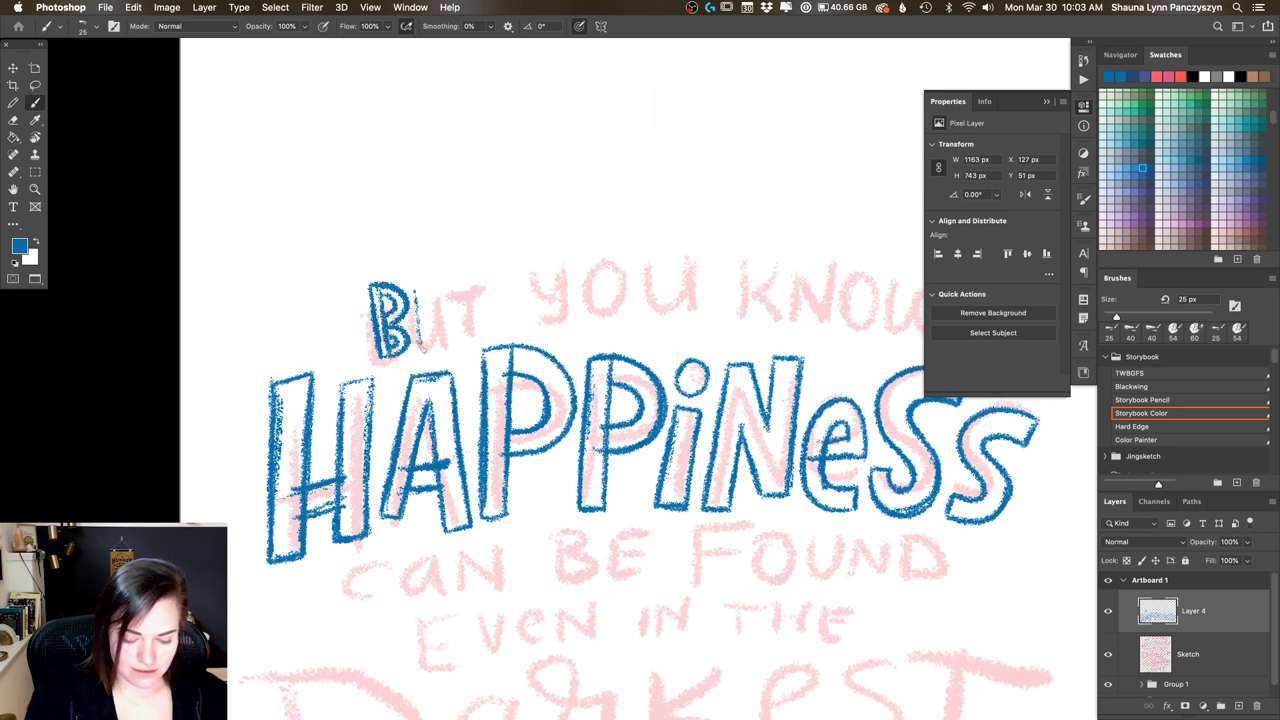
pyautogui.moveTo(410, 288)
pyautogui.mouseDown()
pyautogui.moveTo(424, 350)
pyautogui.moveTo(451, 331)
pyautogui.moveTo(452, 284)
pyautogui.moveTo(436, 274)
pyautogui.moveTo(440, 332)
pyautogui.mouseUp()
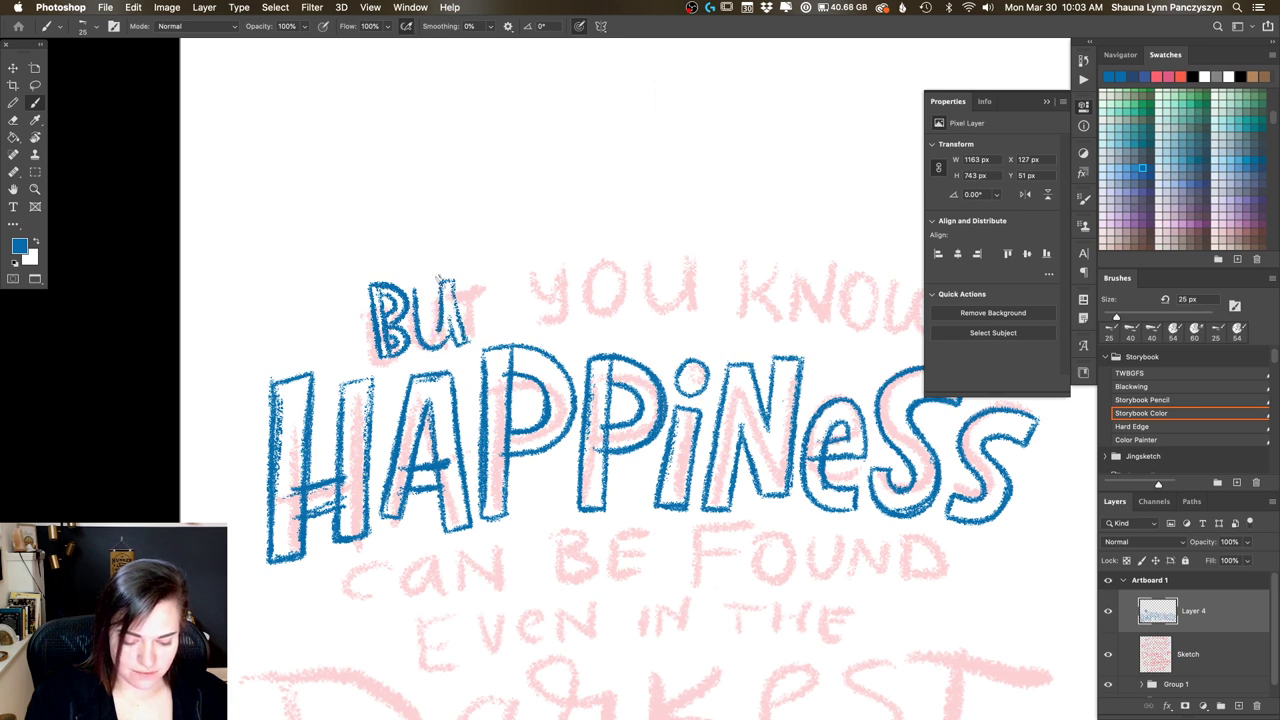
pyautogui.moveTo(446, 274); pyautogui.dragTo(460, 318)
pyautogui.moveTo(414, 283); pyautogui.dragTo(436, 334)
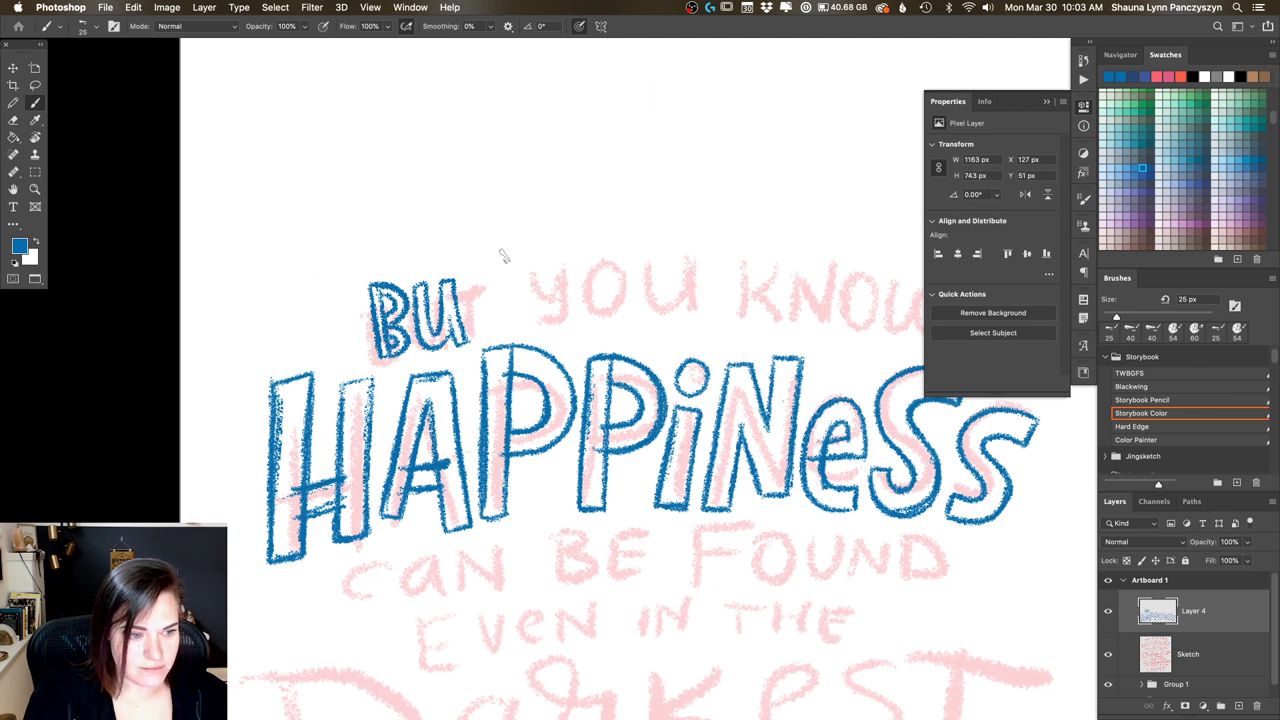
pyautogui.moveTo(468, 276)
pyautogui.mouseDown()
pyautogui.moveTo(517, 270)
pyautogui.moveTo(468, 275)
pyautogui.moveTo(522, 287)
pyautogui.moveTo(525, 270)
pyautogui.moveTo(491, 340)
pyautogui.mouseUp()
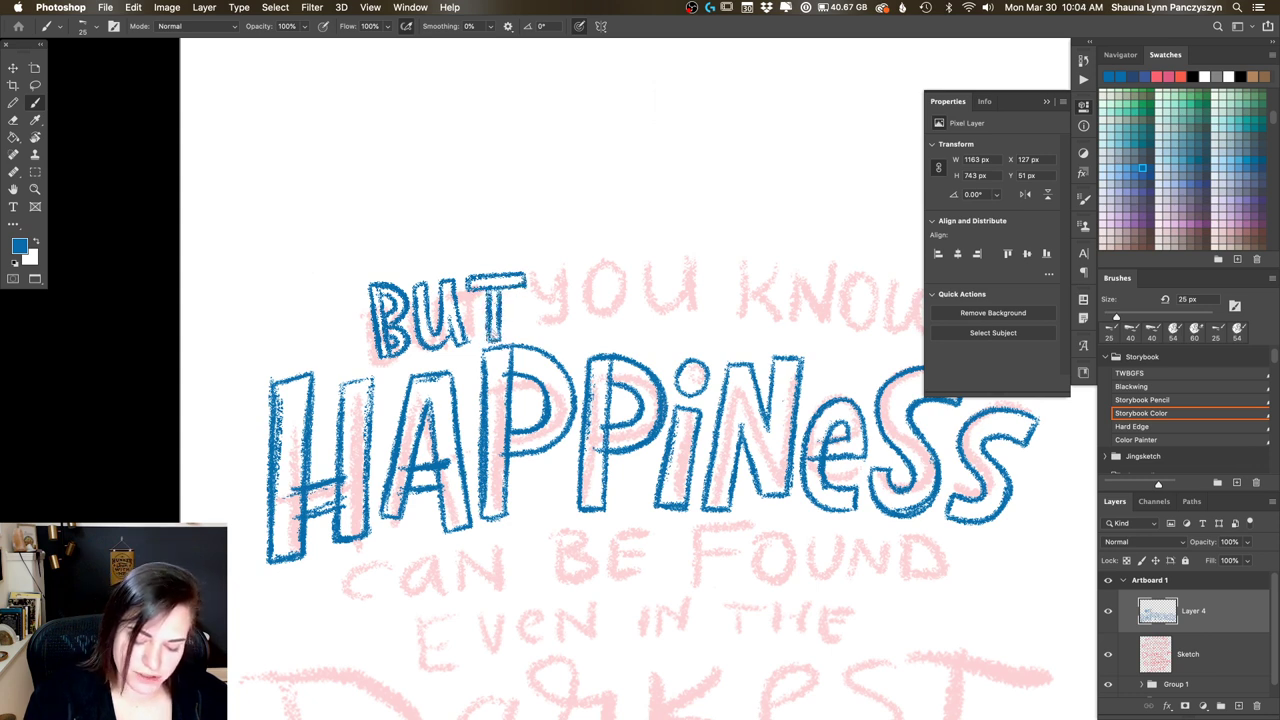
# Step: Letter the y of YOU with a thickened left arm, then draw, undo and redraw the o
pyautogui.moveTo(560, 268)
pyautogui.mouseDown()
pyautogui.moveTo(588, 292)
pyautogui.moveTo(566, 304)
pyautogui.moveTo(592, 292)
pyautogui.moveTo(578, 328)
pyautogui.moveTo(558, 330)
pyautogui.moveTo(603, 262)
pyautogui.moveTo(600, 320)
pyautogui.mouseUp()
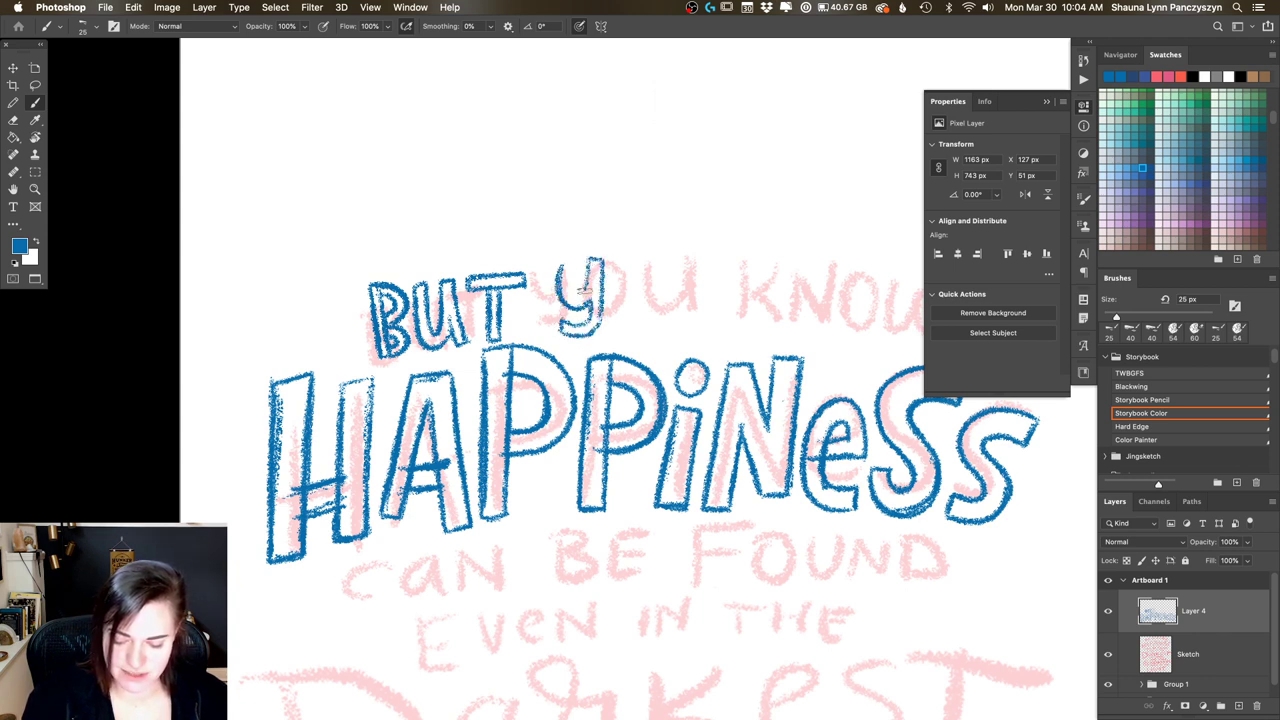
pyautogui.moveTo(572, 258); pyautogui.dragTo(576, 300)
pyautogui.moveTo(570, 254); pyautogui.dragTo(568, 300)
pyautogui.moveTo(570, 256)
pyautogui.mouseDown()
pyautogui.moveTo(576, 298)
pyautogui.moveTo(556, 318)
pyautogui.mouseUp()
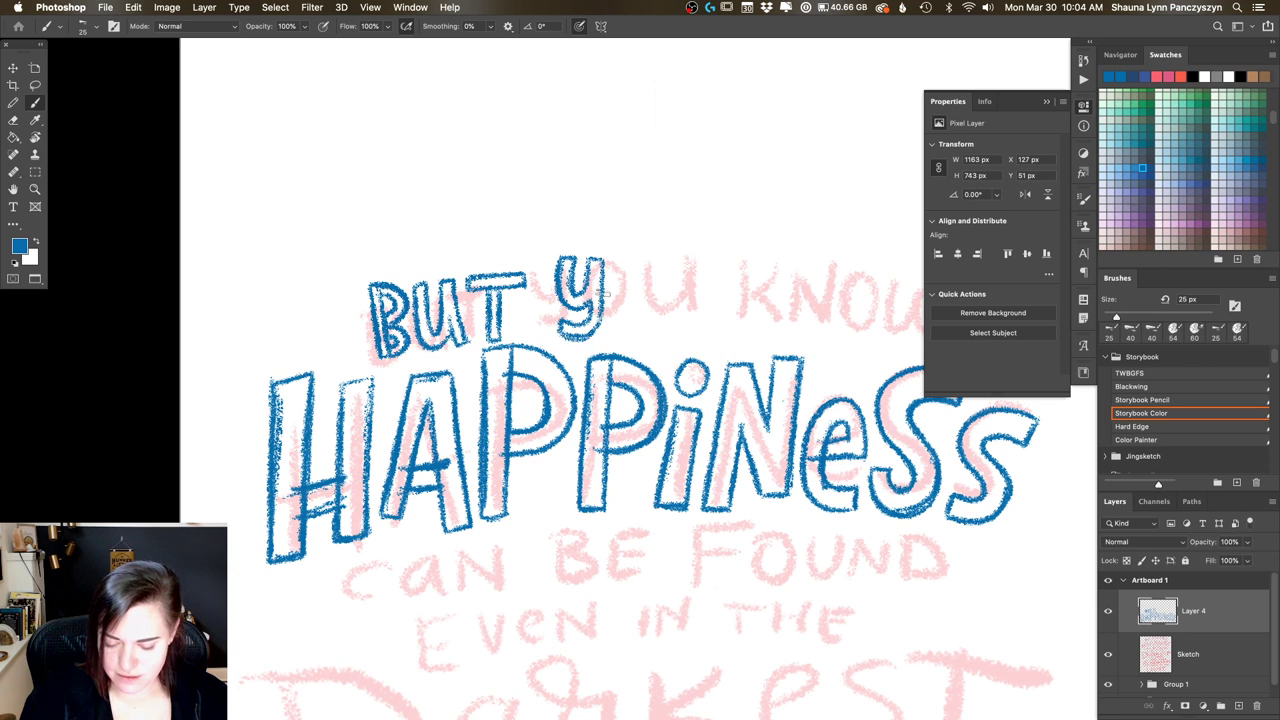
pyautogui.moveTo(646, 264)
pyautogui.mouseDown()
pyautogui.moveTo(612, 283)
pyautogui.moveTo(612, 318)
pyautogui.moveTo(652, 318)
pyautogui.mouseUp()
pyautogui.hotkey('ctrl', 'z')
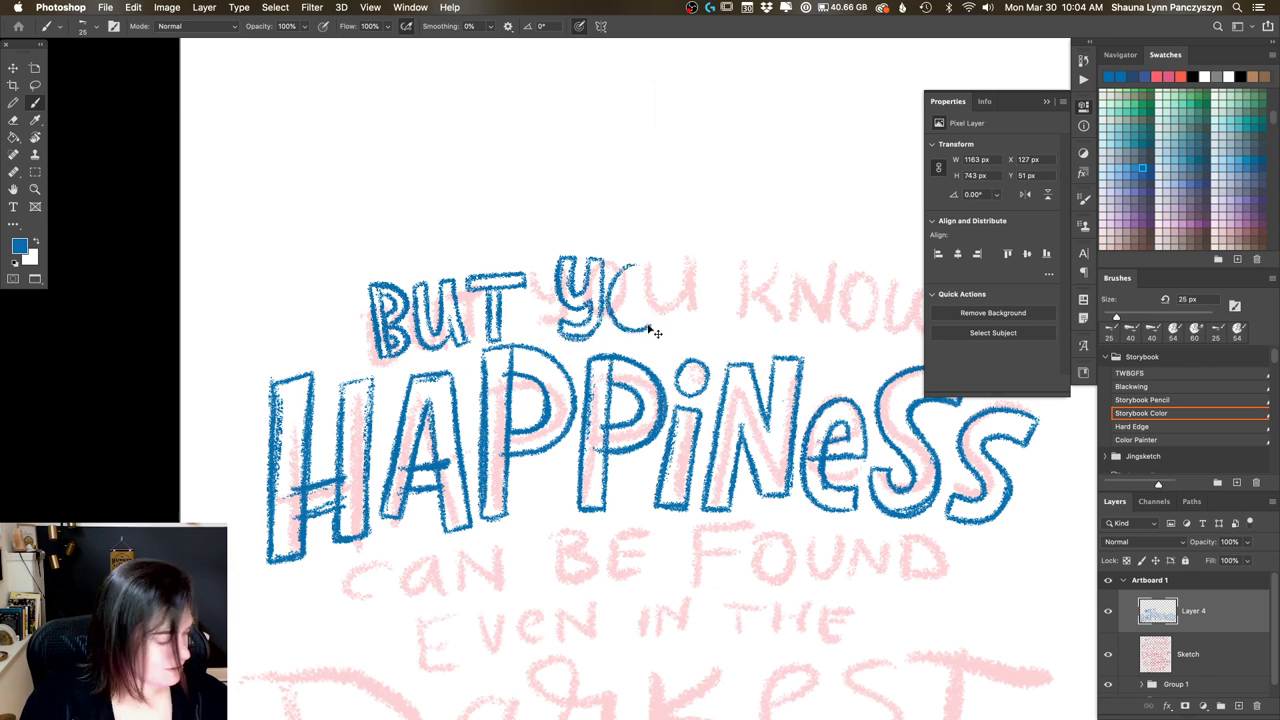
pyautogui.hotkey('ctrl', 'z')
pyautogui.moveTo(640, 256)
pyautogui.mouseDown()
pyautogui.moveTo(612, 300)
pyautogui.moveTo(629, 325)
pyautogui.moveTo(655, 312)
pyautogui.moveTo(662, 280)
pyautogui.moveTo(637, 258)
pyautogui.moveTo(642, 278)
pyautogui.moveTo(622, 296)
pyautogui.moveTo(631, 316)
pyautogui.moveTo(646, 277)
pyautogui.moveTo(628, 286)
pyautogui.moveTo(632, 312)
pyautogui.moveTo(636, 273)
pyautogui.moveTo(623, 296)
pyautogui.moveTo(633, 313)
pyautogui.moveTo(678, 260)
pyautogui.moveTo(685, 324)
pyautogui.moveTo(706, 320)
pyautogui.moveTo(717, 298)
pyautogui.moveTo(691, 256)
pyautogui.moveTo(705, 305)
pyautogui.moveTo(730, 256)
pyautogui.moveTo(733, 323)
pyautogui.mouseUp()
pyautogui.hotkey('ctrl', 'z')
pyautogui.hotkey('ctrl', 'z')
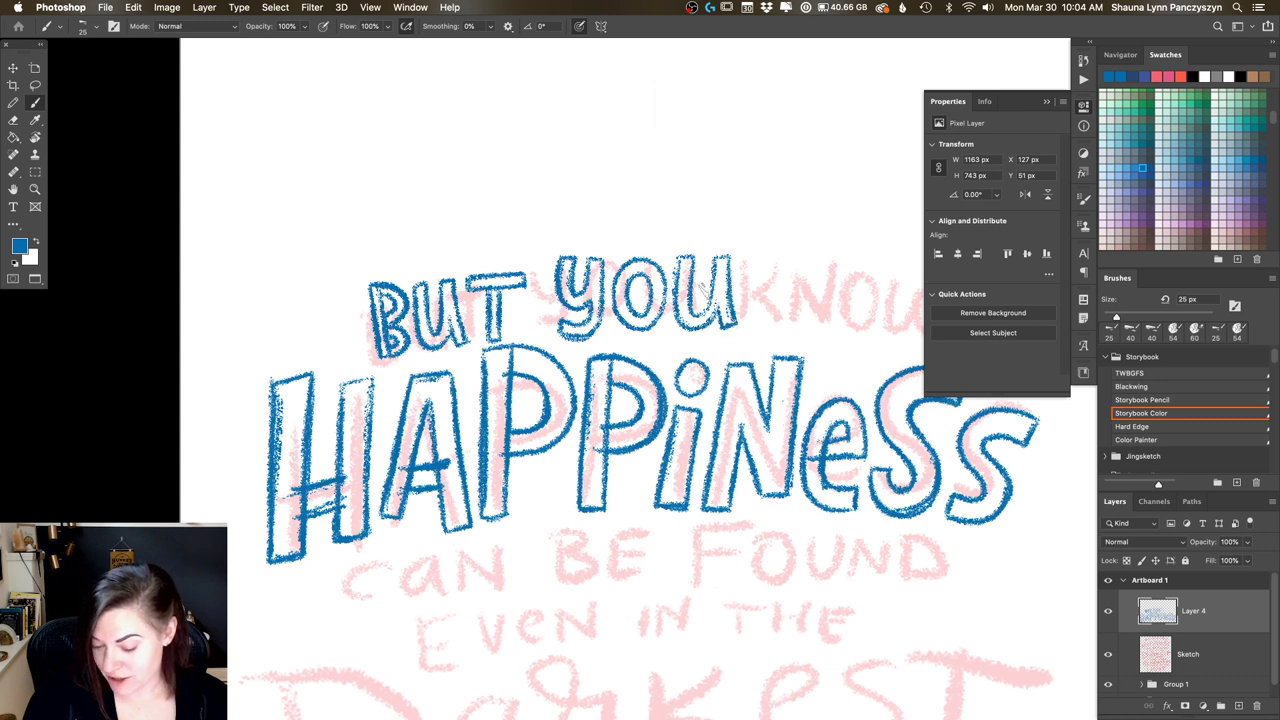
pyautogui.hscroll(5, 700, 322)
pyautogui.scroll(-1, 700, 322)
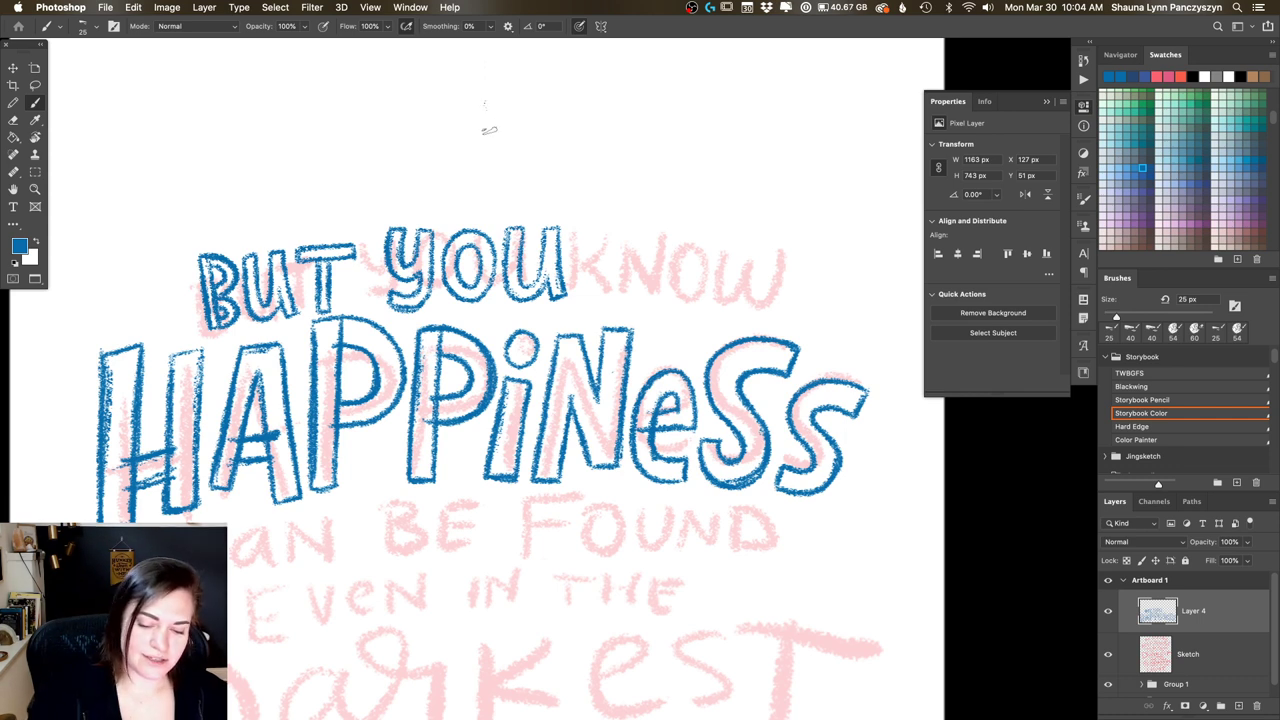
pyautogui.moveTo(486, 102)
pyautogui.mouseDown()
pyautogui.moveTo(536, 93)
pyautogui.moveTo(585, 115)
pyautogui.mouseUp()
pyautogui.moveTo(612, 72); pyautogui.dragTo(612, 114)
pyautogui.moveTo(596, 72)
pyautogui.mouseDown()
pyautogui.moveTo(640, 66)
pyautogui.moveTo(636, 106)
pyautogui.mouseUp()
pyautogui.moveTo(652, 110); pyautogui.dragTo(670, 68)
pyautogui.moveTo(704, 64)
pyautogui.mouseDown()
pyautogui.moveTo(686, 84)
pyautogui.moveTo(712, 78)
pyautogui.mouseUp()
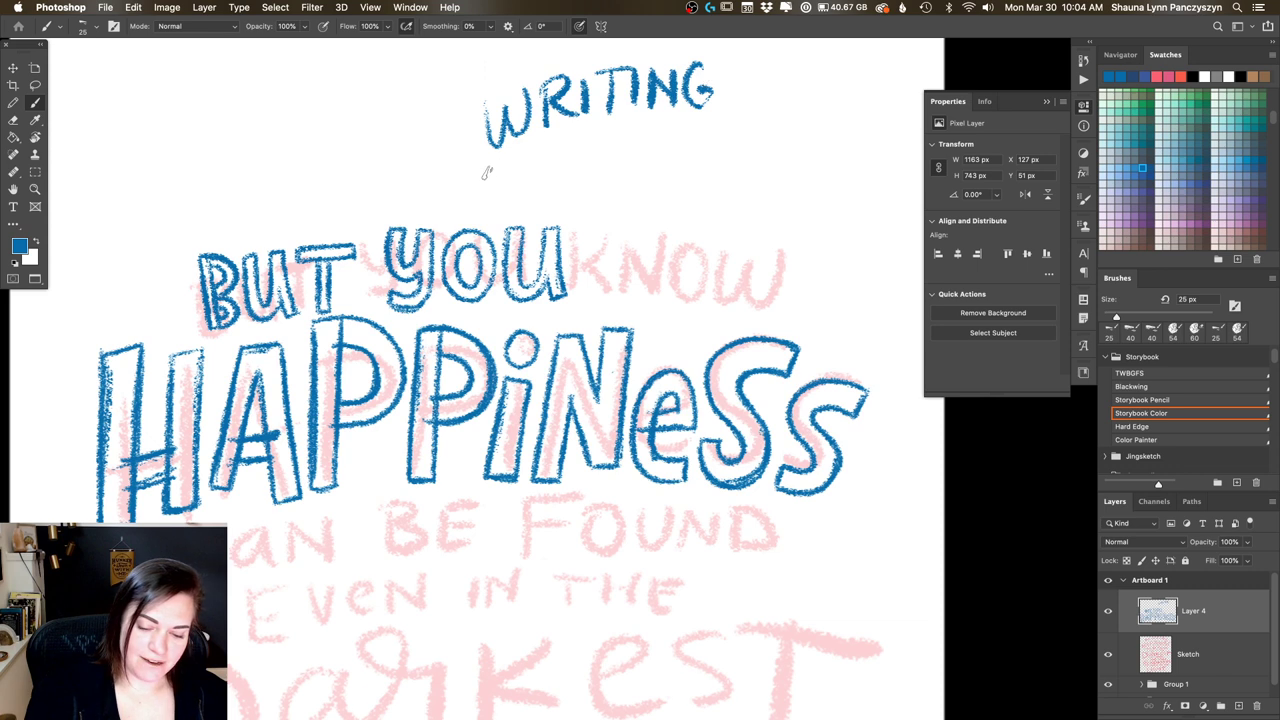
pyautogui.moveTo(486, 172)
pyautogui.mouseDown()
pyautogui.moveTo(520, 176)
pyautogui.moveTo(546, 150)
pyautogui.moveTo(503, 182)
pyautogui.moveTo(494, 160)
pyautogui.moveTo(560, 145)
pyautogui.moveTo(564, 195)
pyautogui.mouseUp()
pyautogui.moveTo(566, 134)
pyautogui.mouseDown()
pyautogui.moveTo(606, 147)
pyautogui.moveTo(586, 163)
pyautogui.moveTo(594, 186)
pyautogui.moveTo(617, 172)
pyautogui.moveTo(634, 188)
pyautogui.moveTo(693, 131)
pyautogui.moveTo(669, 143)
pyautogui.moveTo(655, 186)
pyautogui.moveTo(659, 142)
pyautogui.moveTo(696, 167)
pyautogui.moveTo(698, 190)
pyautogui.moveTo(718, 130)
pyautogui.moveTo(729, 193)
pyautogui.moveTo(744, 160)
pyautogui.moveTo(754, 192)
pyautogui.moveTo(772, 193)
pyautogui.moveTo(781, 135)
pyautogui.moveTo(837, 147)
pyautogui.moveTo(802, 148)
pyautogui.moveTo(799, 196)
pyautogui.moveTo(833, 172)
pyautogui.moveTo(815, 163)
pyautogui.moveTo(820, 183)
pyautogui.moveTo(805, 172)
pyautogui.moveTo(840, 155)
pyautogui.moveTo(810, 137)
pyautogui.mouseUp()
pyautogui.press('l')
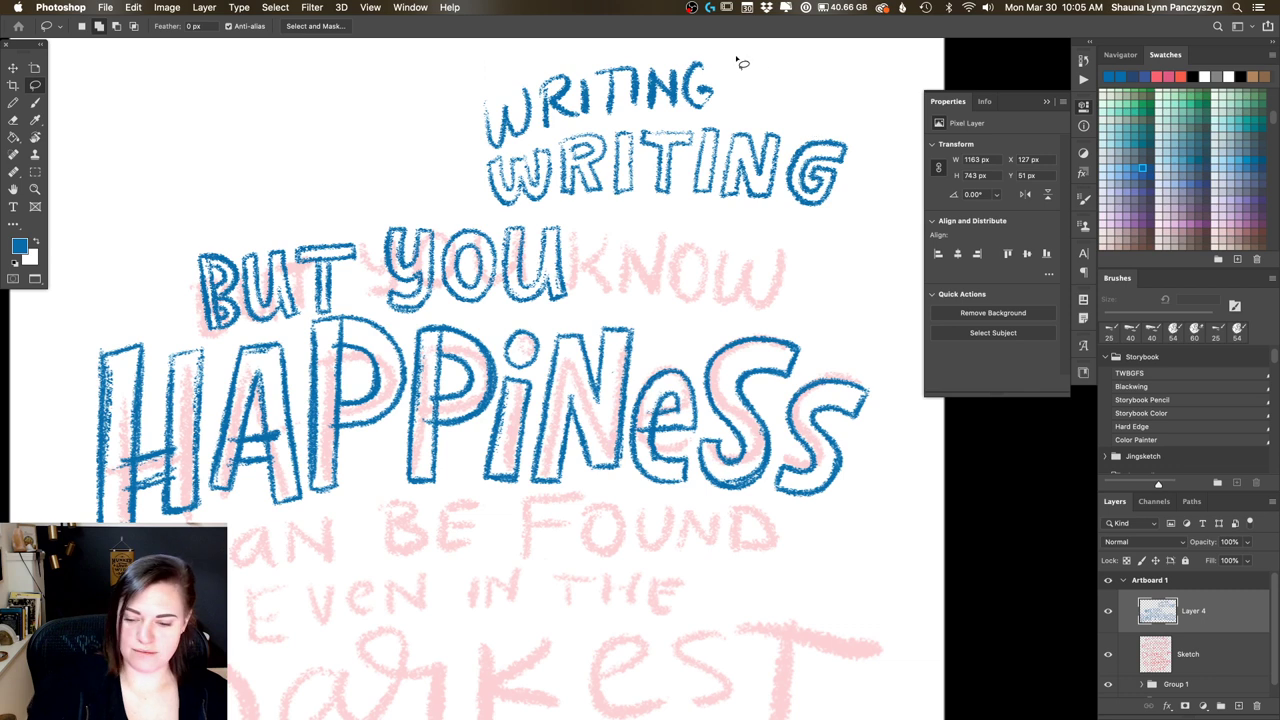
pyautogui.moveTo(746, 58)
pyautogui.mouseDown()
pyautogui.moveTo(453, 162)
pyautogui.moveTo(526, 212)
pyautogui.moveTo(705, 227)
pyautogui.moveTo(854, 206)
pyautogui.moveTo(820, 108)
pyautogui.mouseUp()
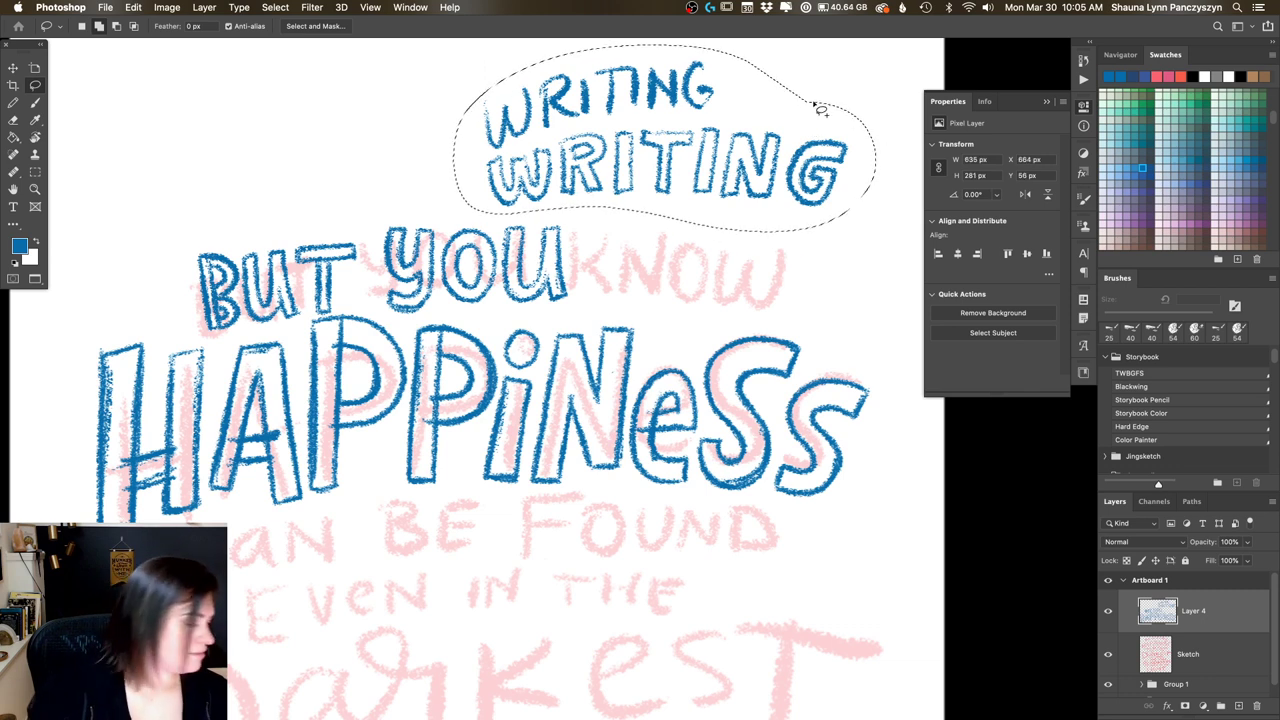
pyautogui.press('BackSpace')
pyautogui.hotkey('ctrl', 'd')
pyautogui.press('b')
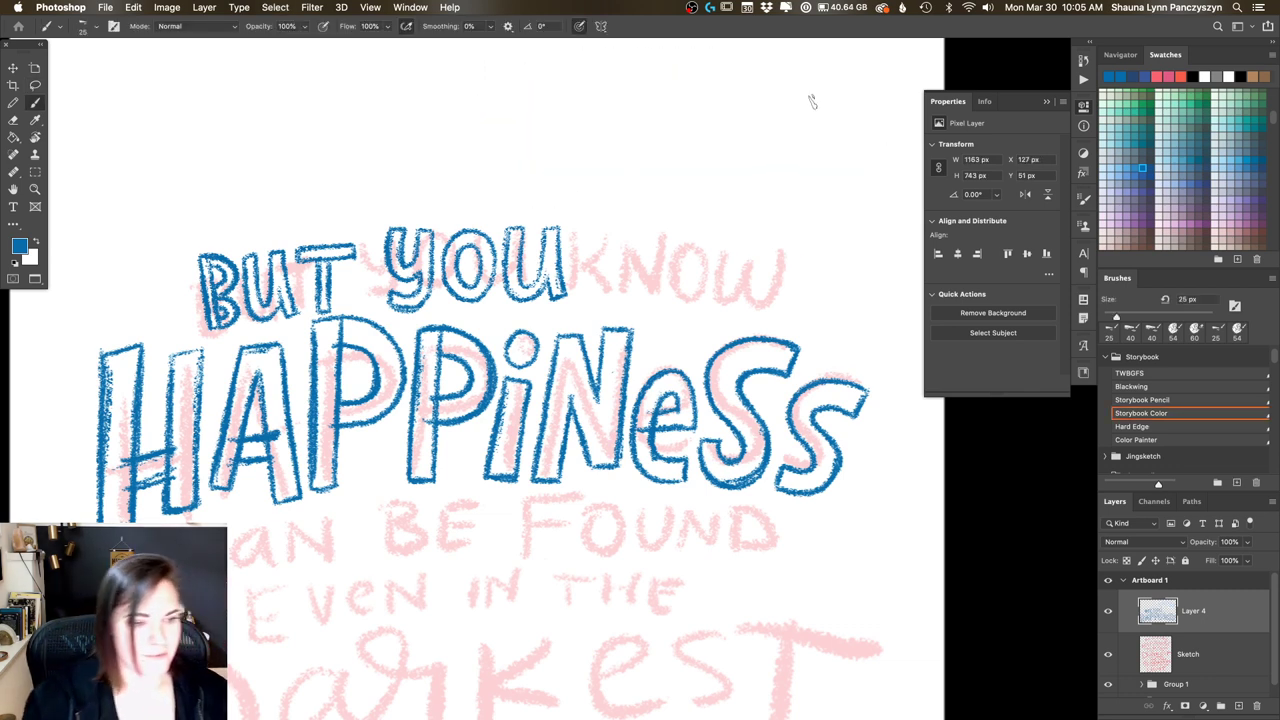
# Step: Trace the K and N after BUT YOU, retracing their stems to thicken them
pyautogui.hscroll(5, 665, 310)
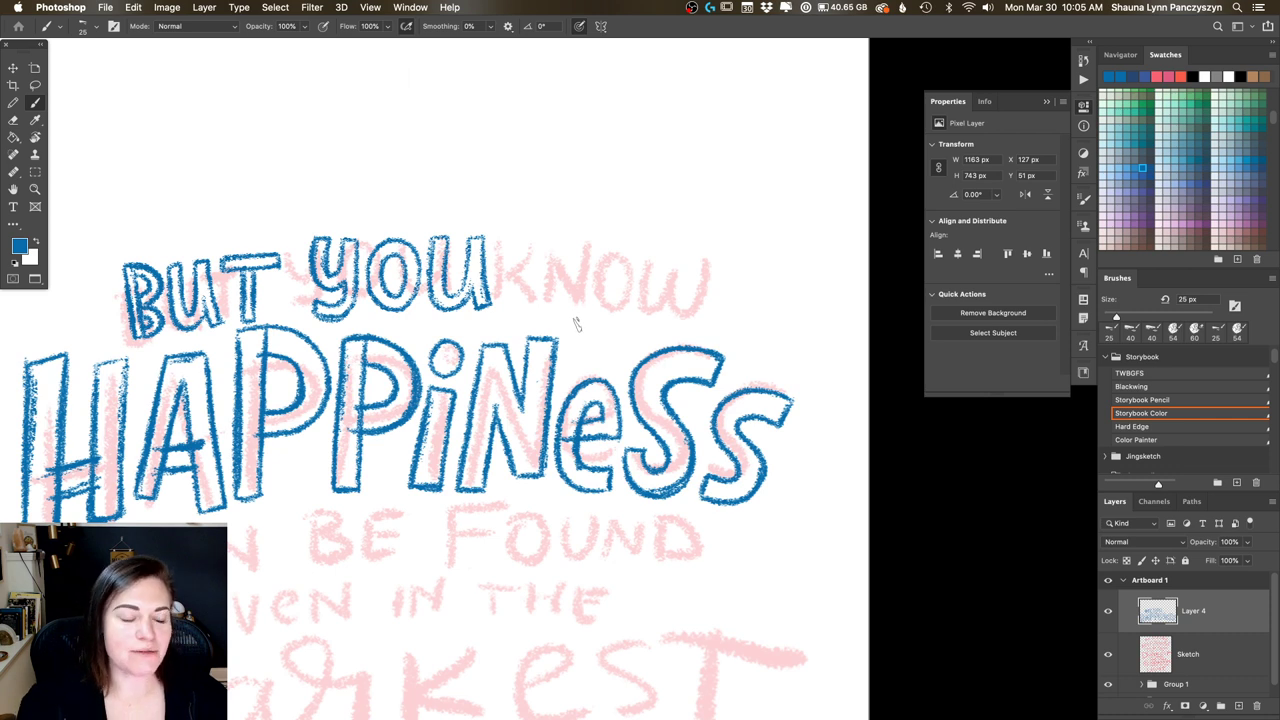
pyautogui.moveTo(533, 240)
pyautogui.mouseDown()
pyautogui.moveTo(525, 312)
pyautogui.moveTo(552, 236)
pyautogui.moveTo(538, 324)
pyautogui.moveTo(522, 326)
pyautogui.mouseUp()
pyautogui.moveTo(534, 232)
pyautogui.mouseDown()
pyautogui.moveTo(530, 258)
pyautogui.moveTo(576, 282)
pyautogui.moveTo(586, 250)
pyautogui.moveTo(552, 280)
pyautogui.moveTo(586, 236)
pyautogui.moveTo(560, 322)
pyautogui.moveTo(574, 324)
pyautogui.mouseUp()
pyautogui.moveTo(576, 306); pyautogui.dragTo(562, 322)
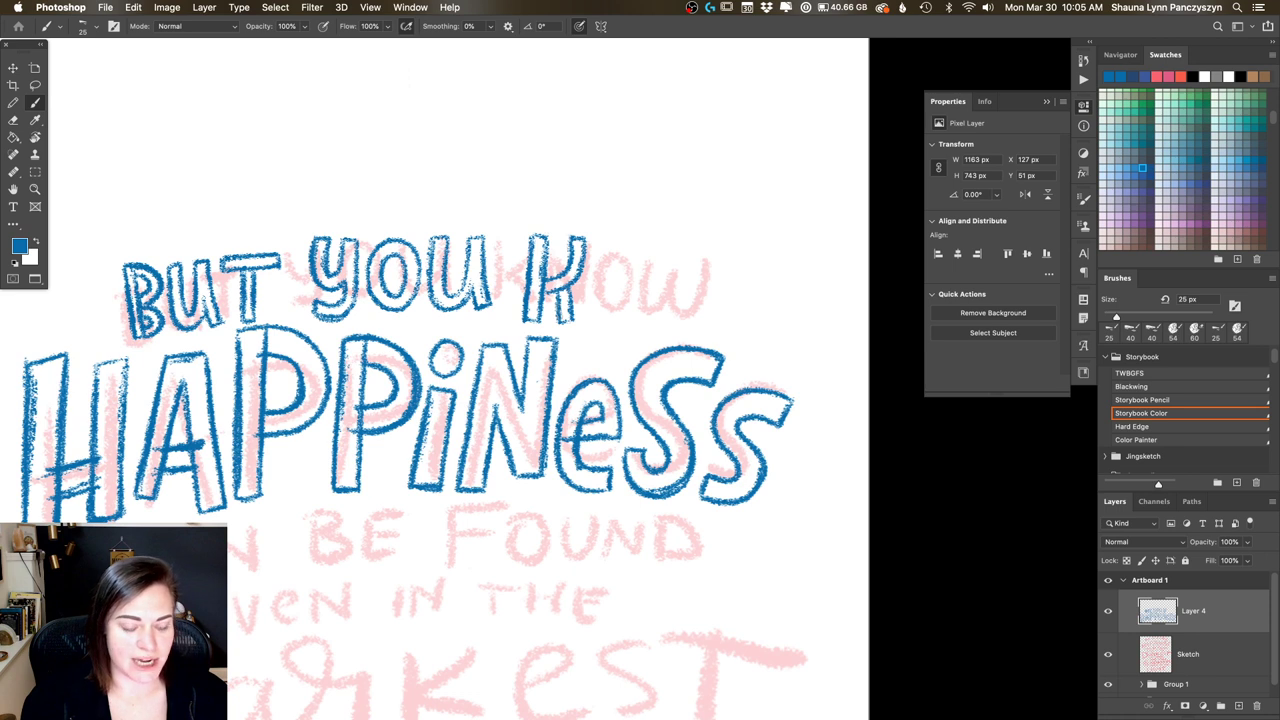
pyautogui.moveTo(600, 238); pyautogui.dragTo(598, 324)
pyautogui.moveTo(602, 260)
pyautogui.mouseDown()
pyautogui.moveTo(622, 334)
pyautogui.moveTo(638, 334)
pyautogui.mouseUp()
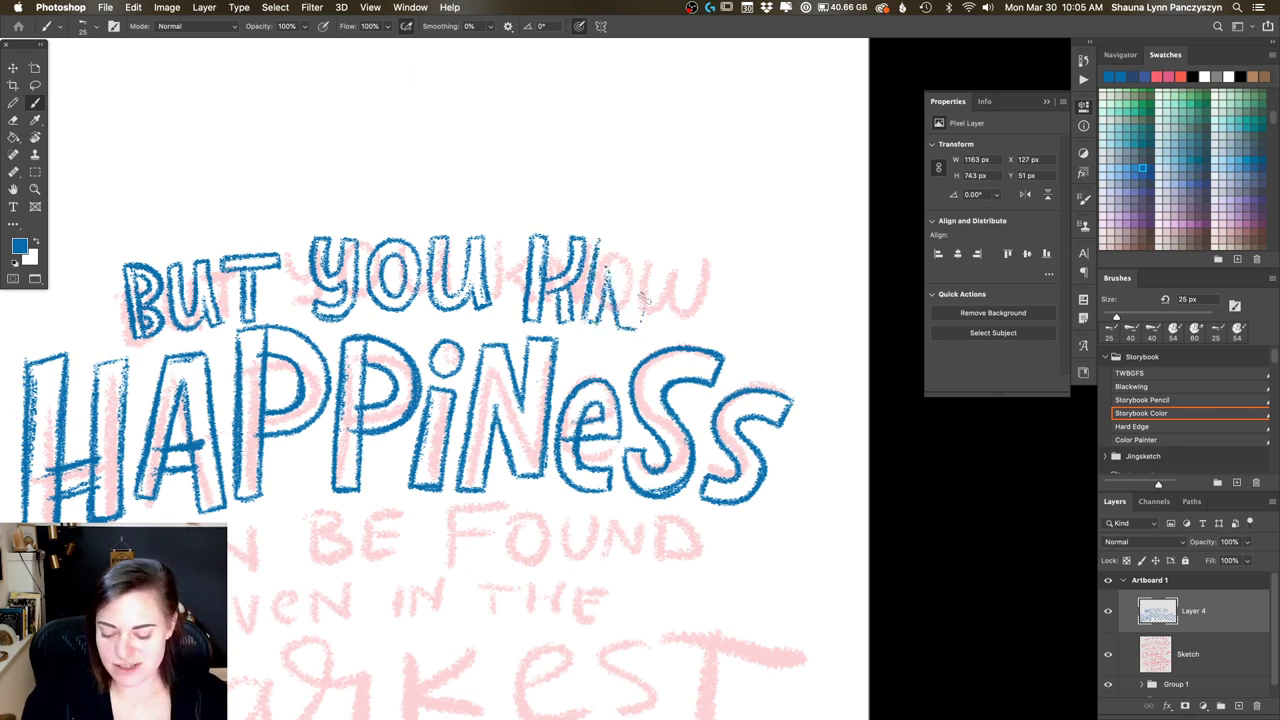
pyautogui.moveTo(656, 244); pyautogui.dragTo(643, 321)
pyautogui.moveTo(648, 244)
pyautogui.mouseDown()
pyautogui.moveTo(644, 324)
pyautogui.moveTo(624, 298)
pyautogui.mouseUp()
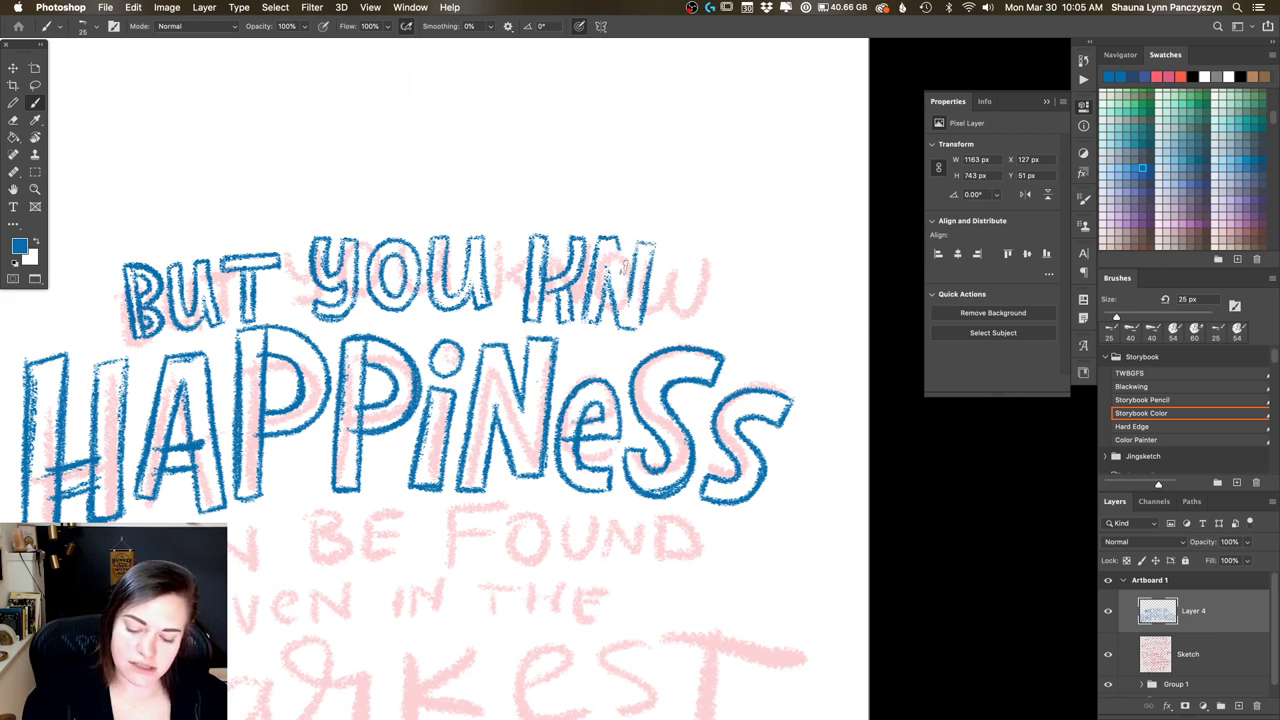
# Step: Trace the O and W to finish KNOW, thickening the O and retracing the W
pyautogui.moveTo(694, 246)
pyautogui.mouseDown()
pyautogui.moveTo(660, 280)
pyautogui.moveTo(670, 328)
pyautogui.moveTo(704, 320)
pyautogui.moveTo(712, 250)
pyautogui.moveTo(686, 262)
pyautogui.moveTo(692, 300)
pyautogui.moveTo(700, 254)
pyautogui.mouseUp()
pyautogui.moveTo(682, 254); pyautogui.dragTo(688, 318)
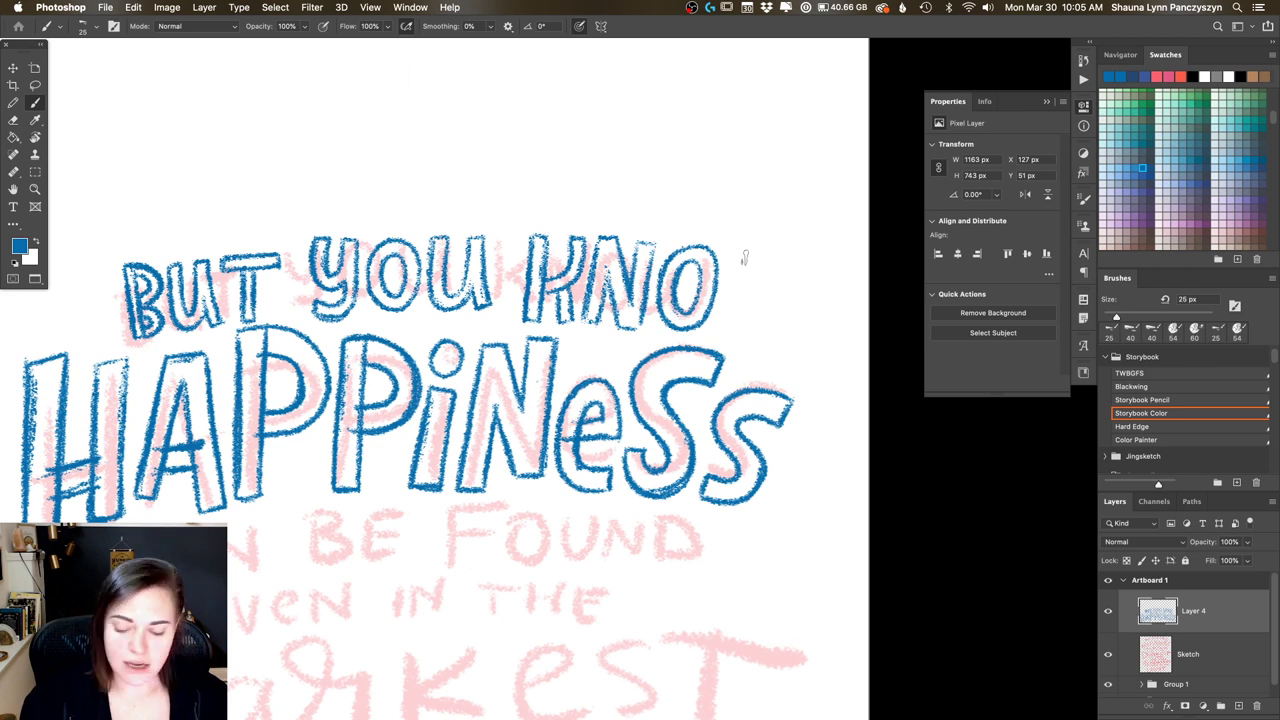
pyautogui.moveTo(732, 272)
pyautogui.mouseDown()
pyautogui.moveTo(724, 322)
pyautogui.moveTo(750, 328)
pyautogui.moveTo(761, 297)
pyautogui.moveTo(740, 318)
pyautogui.moveTo(746, 278)
pyautogui.moveTo(770, 243)
pyautogui.moveTo(770, 318)
pyautogui.moveTo(806, 265)
pyautogui.moveTo(766, 342)
pyautogui.mouseUp()
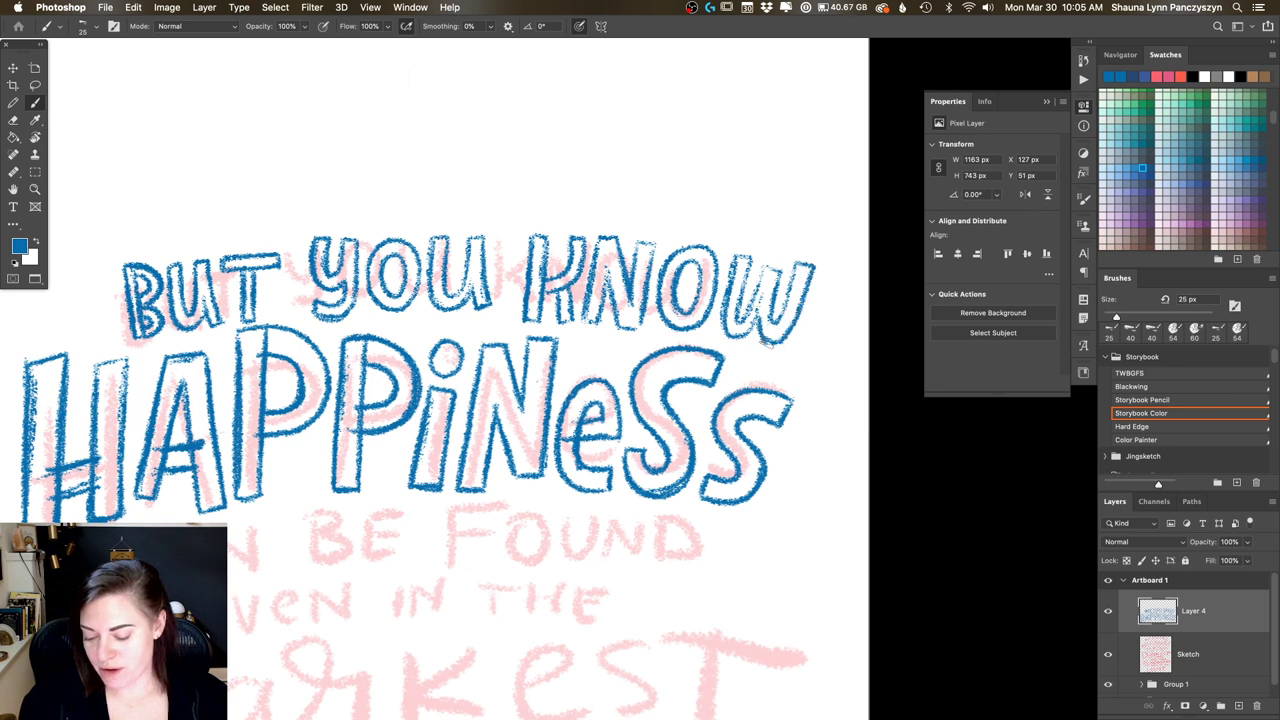
pyautogui.moveTo(808, 258); pyautogui.dragTo(768, 324)
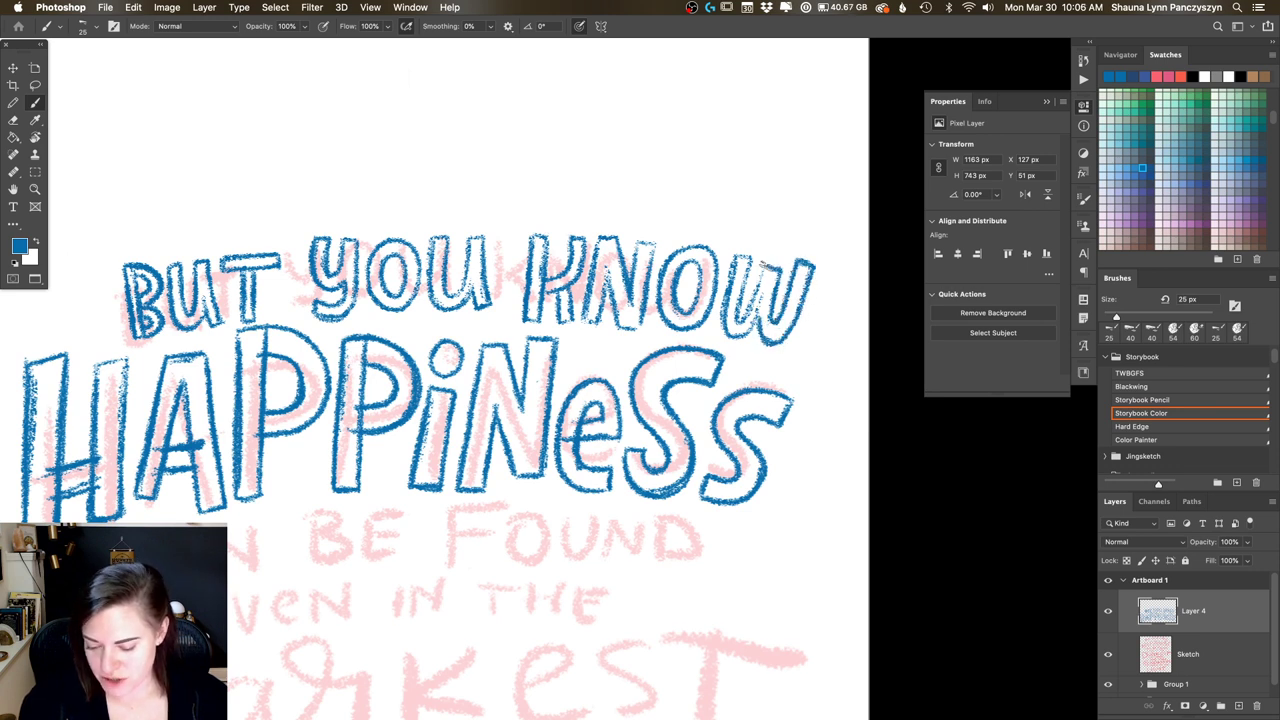
pyautogui.moveTo(770, 262)
pyautogui.mouseDown()
pyautogui.moveTo(740, 322)
pyautogui.moveTo(756, 252)
pyautogui.moveTo(720, 306)
pyautogui.moveTo(762, 344)
pyautogui.moveTo(776, 334)
pyautogui.mouseUp()
# Step: Lasso the BUT YOU KNOW line, move it up-left and rotate it about -1.29°
pyautogui.scroll(-6, 721, 351)
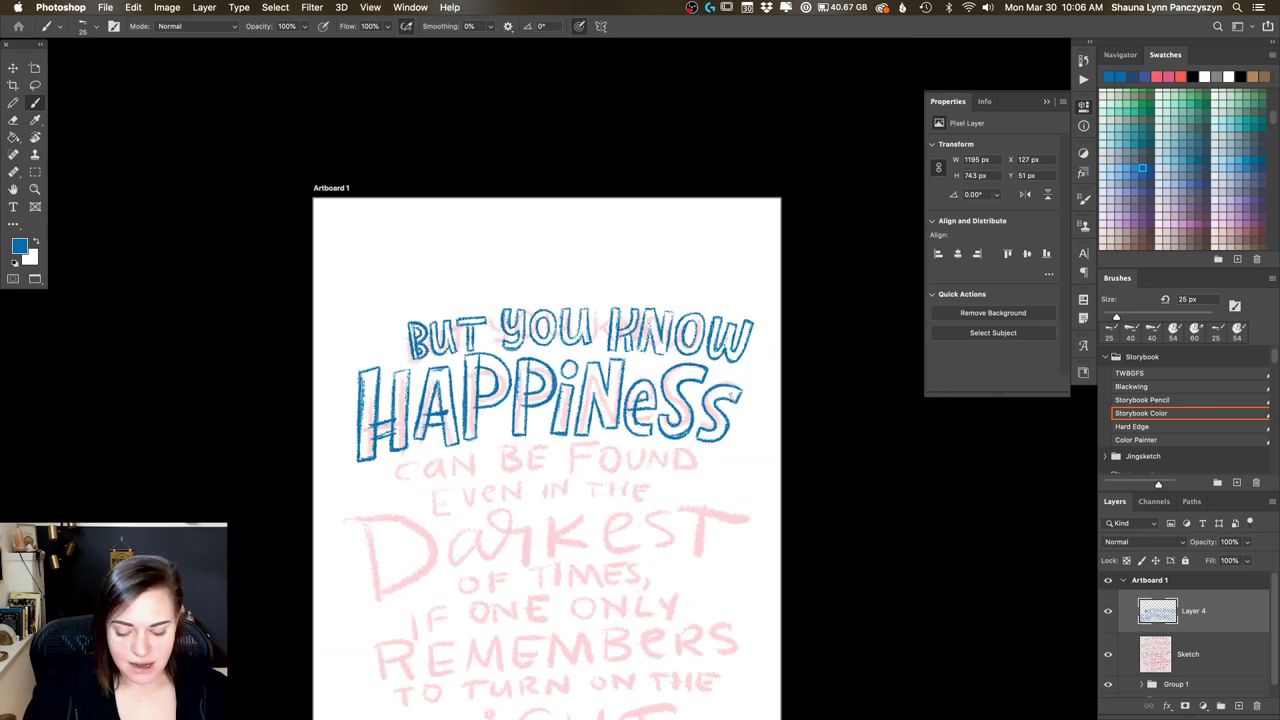
pyautogui.press('l')
pyautogui.moveTo(434, 366)
pyautogui.mouseDown()
pyautogui.moveTo(480, 300)
pyautogui.moveTo(780, 346)
pyautogui.moveTo(715, 368)
pyautogui.moveTo(440, 364)
pyautogui.mouseUp()
pyautogui.moveTo(709, 294)
pyautogui.mouseDown()
pyautogui.moveTo(690, 288)
pyautogui.moveTo(672, 310)
pyautogui.moveTo(728, 340)
pyautogui.moveTo(771, 320)
pyautogui.mouseUp()
pyautogui.press('super+t')
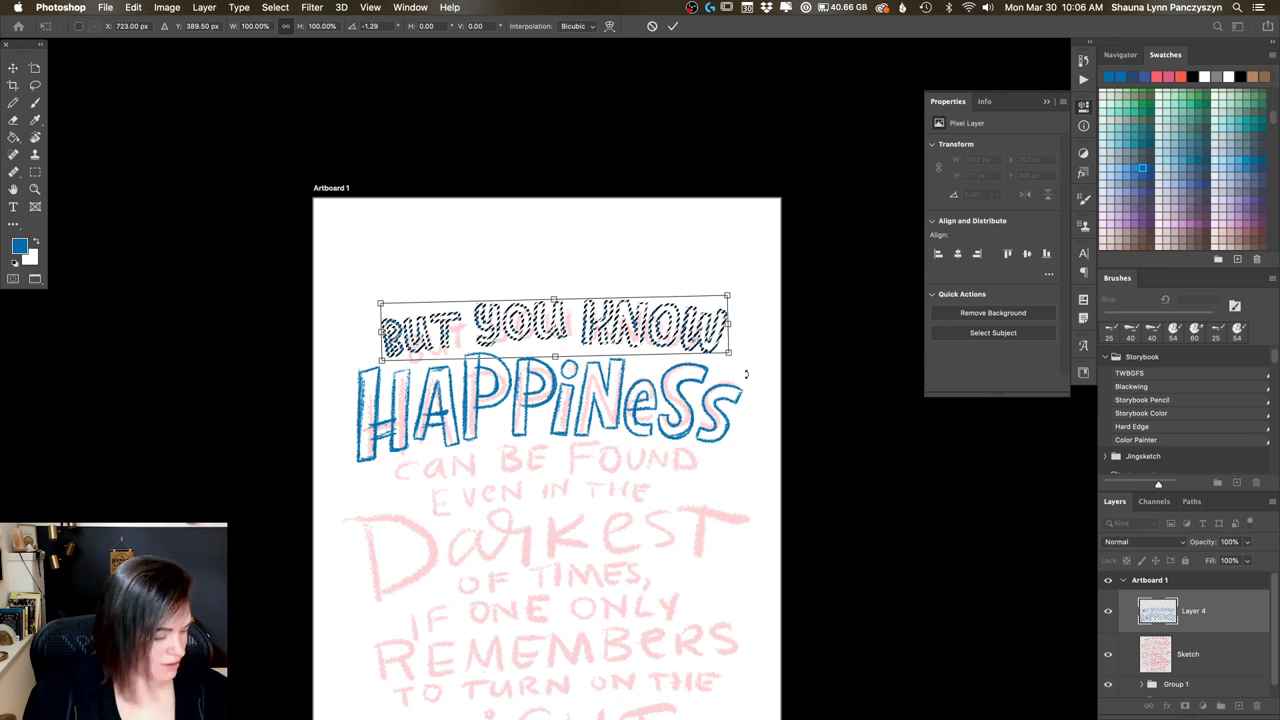
pyautogui.press('Return')
pyautogui.press('super+d')
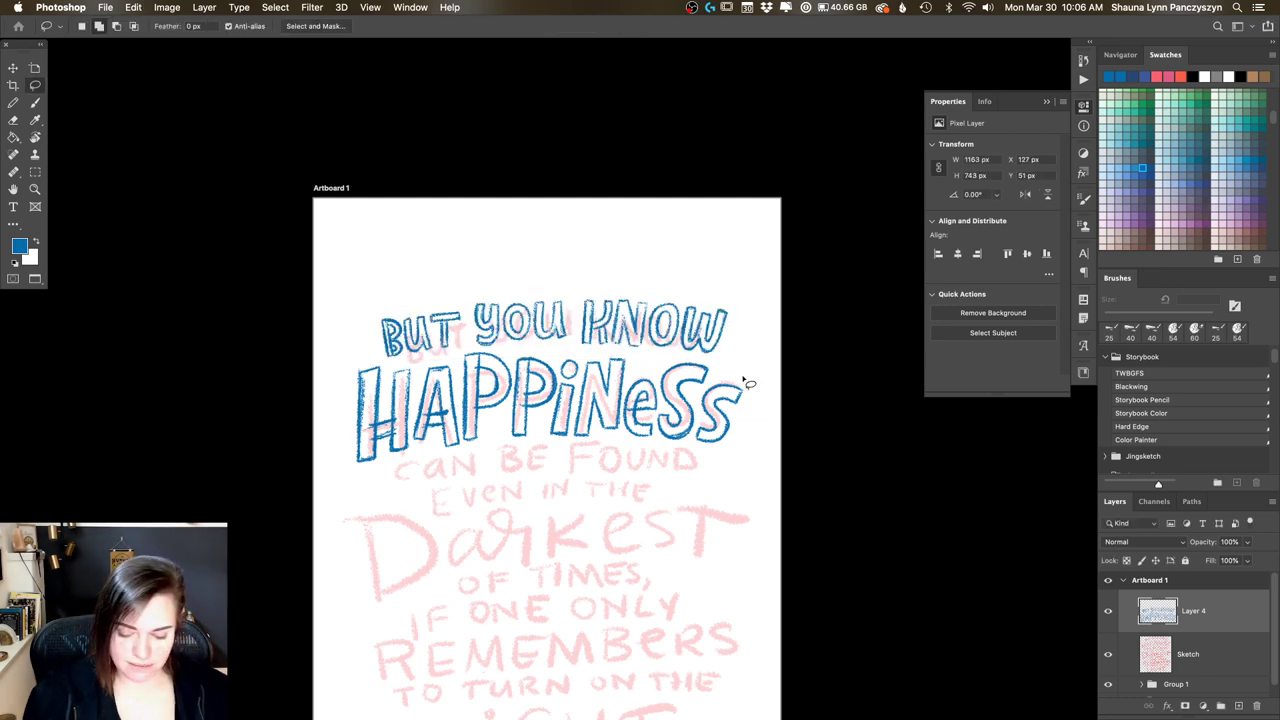
pyautogui.press('b')
pyautogui.press('super+equal')
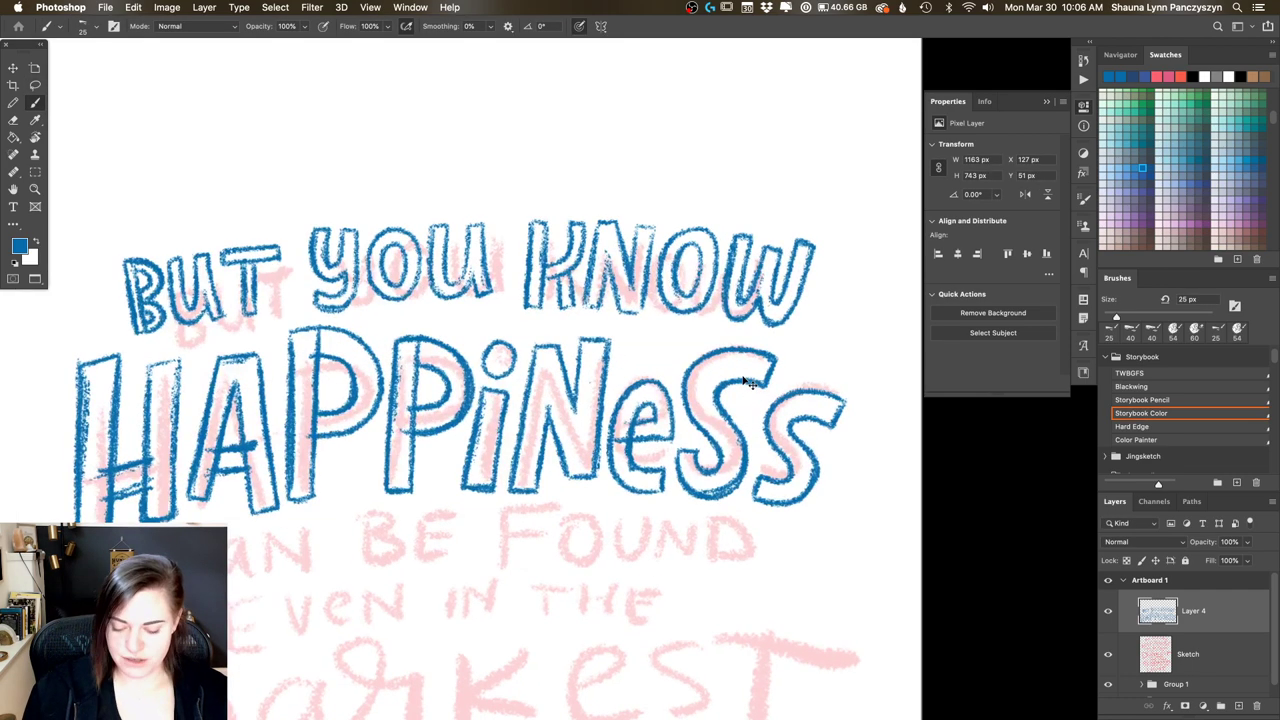
# Step: Brush a blue C over the sketched C of 'can' below HAPPINESS
pyautogui.scroll(-5, 663, 430)
pyautogui.hscroll(-2, 663, 430)
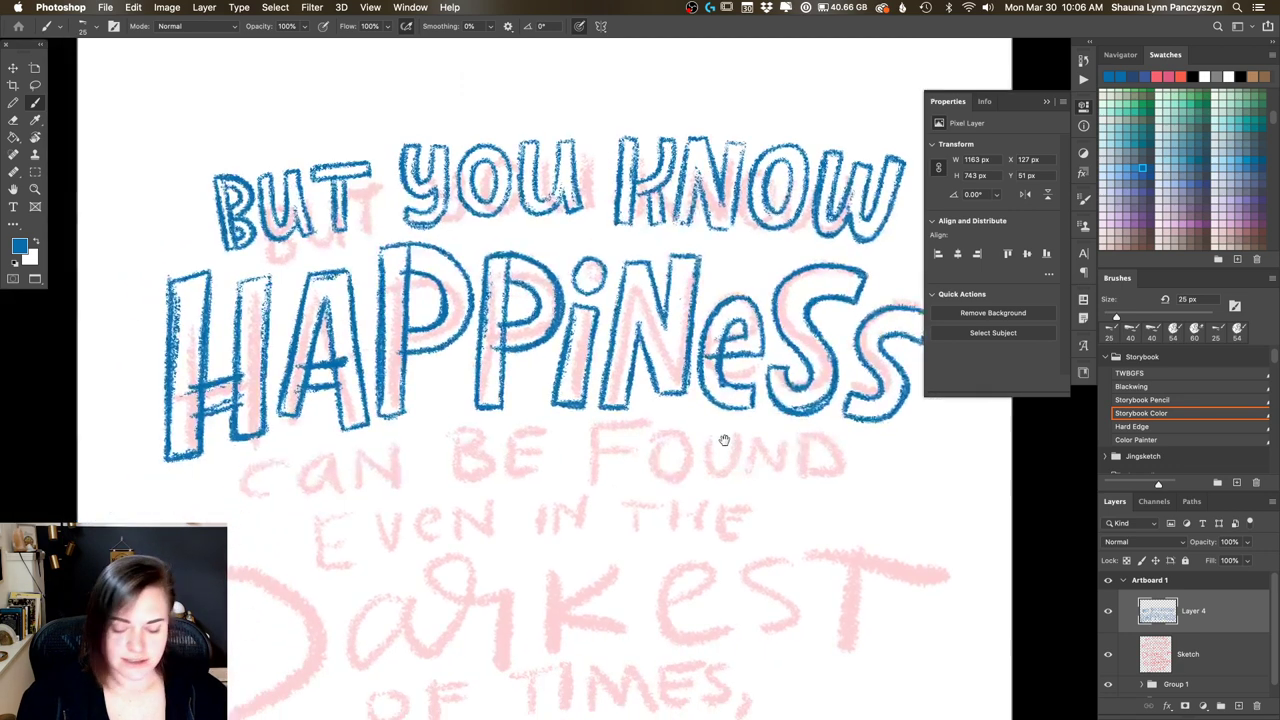
pyautogui.moveTo(298, 336)
pyautogui.mouseDown()
pyautogui.moveTo(246, 384)
pyautogui.moveTo(302, 400)
pyautogui.moveTo(300, 330)
pyautogui.moveTo(268, 388)
pyautogui.moveTo(308, 380)
pyautogui.moveTo(260, 390)
pyautogui.moveTo(296, 332)
pyautogui.mouseUp()
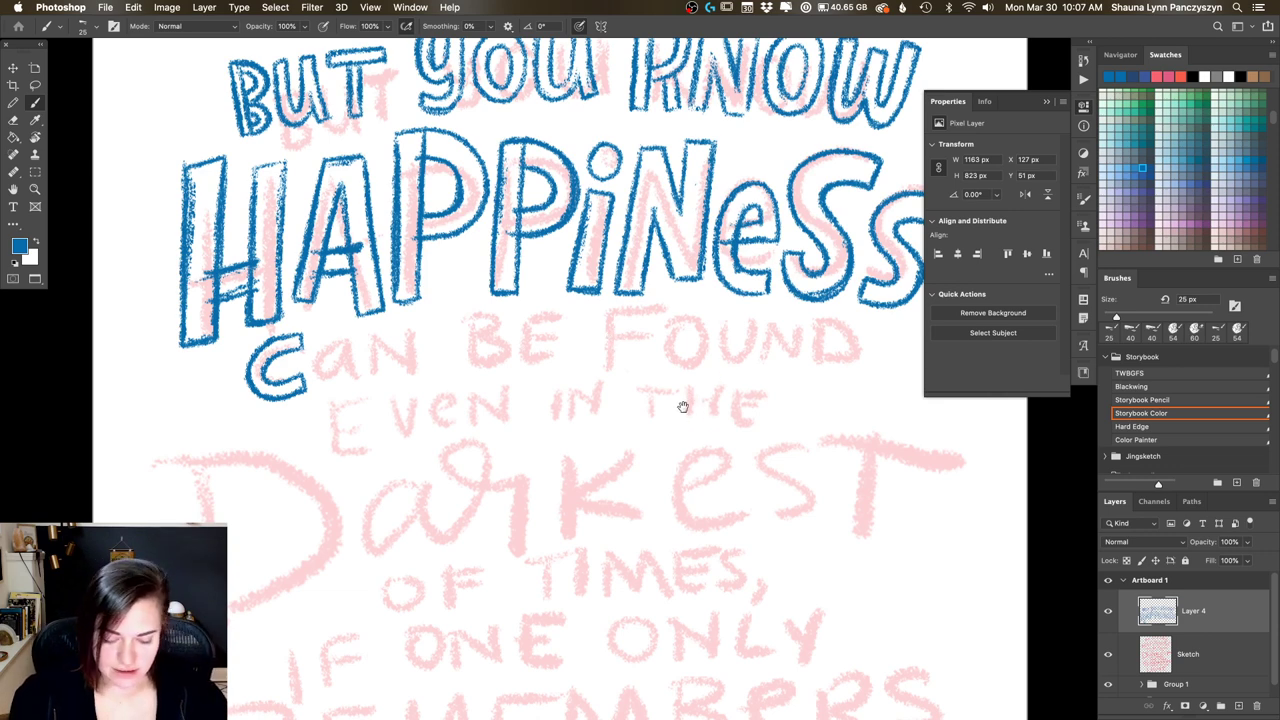
# Step: Brush the a after the C, thickening its right stem, to complete CAN
pyautogui.hscroll(-5, 683, 403)
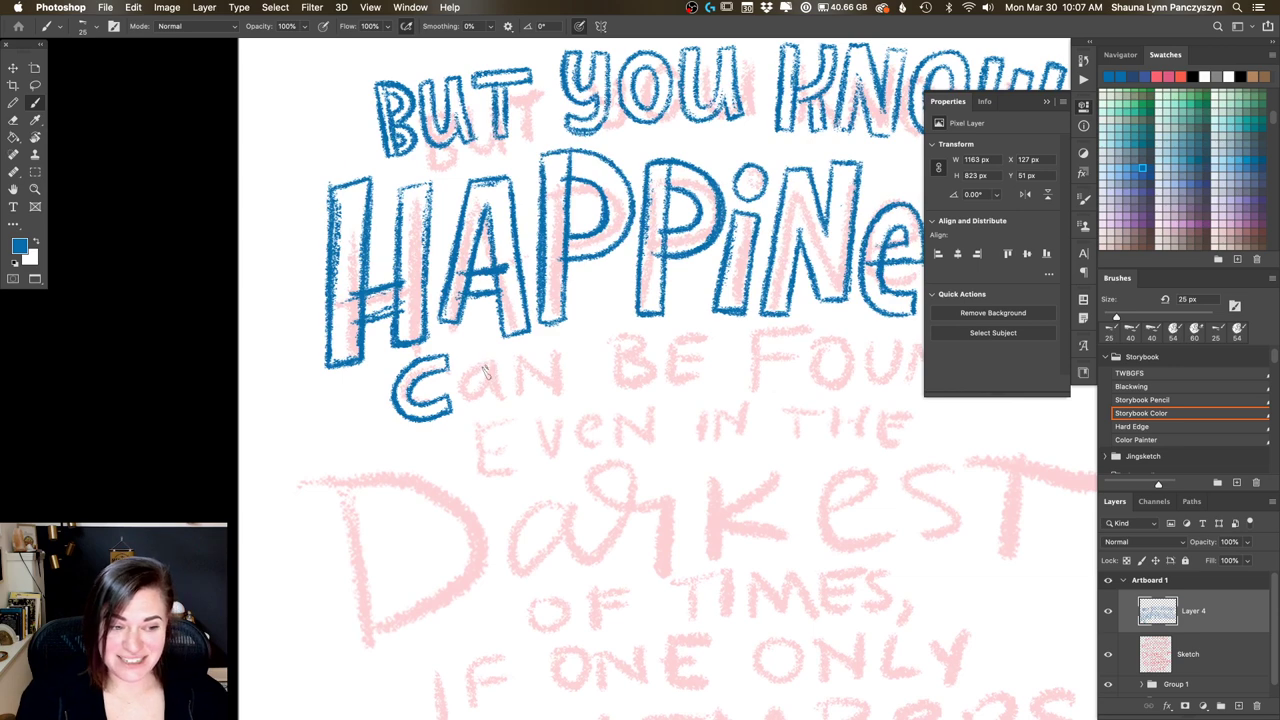
pyautogui.moveTo(497, 355)
pyautogui.mouseDown()
pyautogui.moveTo(460, 390)
pyautogui.moveTo(500, 386)
pyautogui.moveTo(496, 406)
pyautogui.moveTo(512, 402)
pyautogui.moveTo(508, 342)
pyautogui.moveTo(510, 404)
pyautogui.mouseUp()
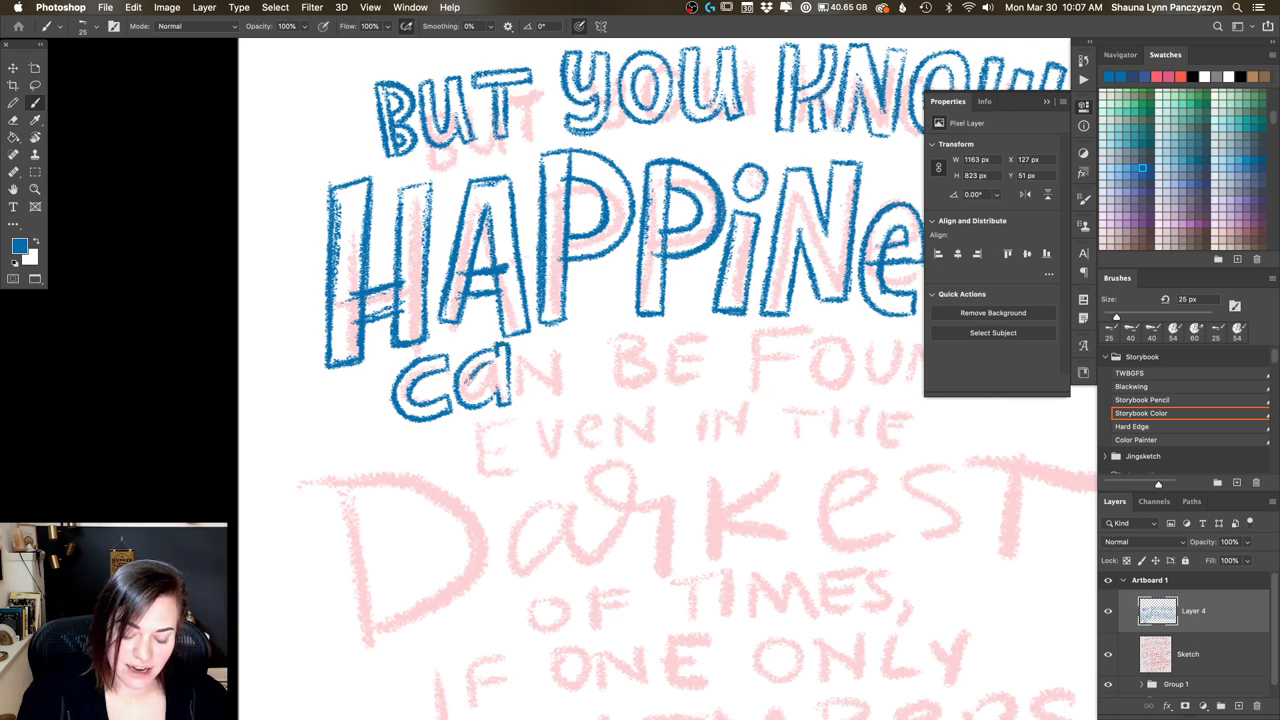
pyautogui.moveTo(526, 340)
pyautogui.mouseDown()
pyautogui.moveTo(520, 407)
pyautogui.moveTo(536, 364)
pyautogui.moveTo(552, 395)
pyautogui.moveTo(572, 380)
pyautogui.moveTo(576, 340)
pyautogui.mouseUp()
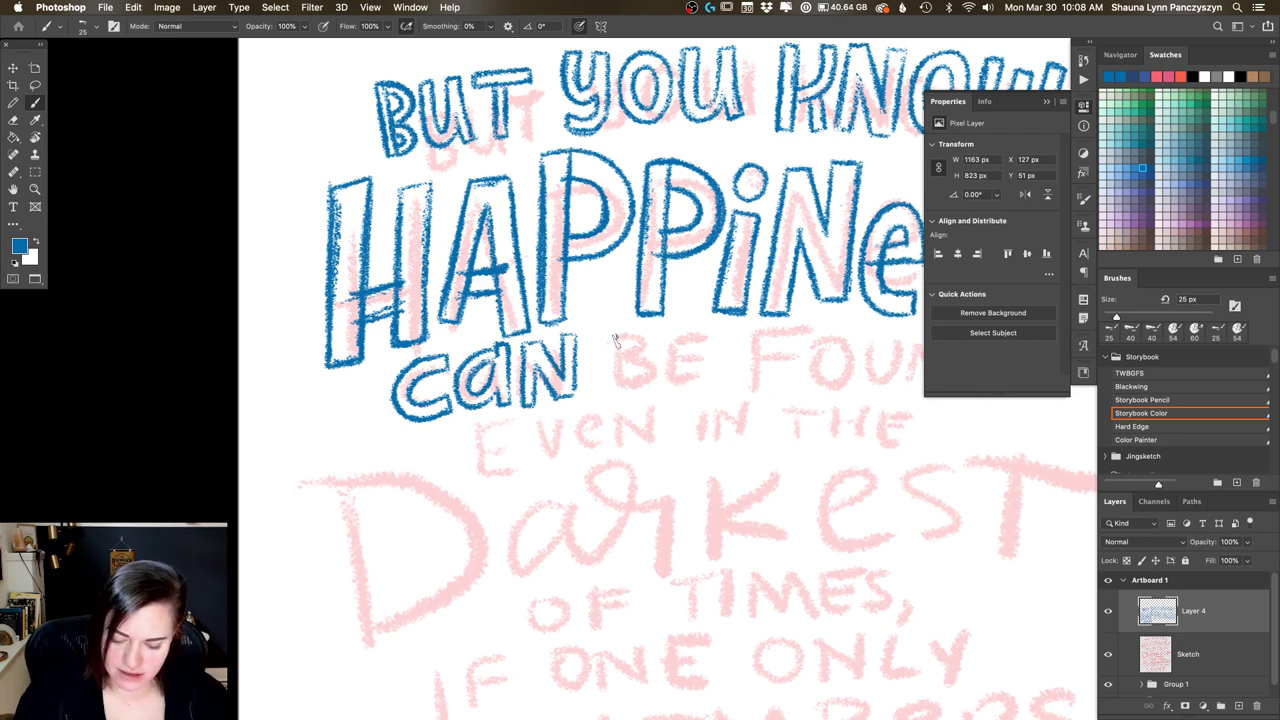
# Step: Outline the B and E of BE after CAN in blue crayon
pyautogui.moveTo(614, 336)
pyautogui.mouseDown()
pyautogui.moveTo(612, 394)
pyautogui.moveTo(660, 350)
pyautogui.moveTo(610, 398)
pyautogui.moveTo(622, 342)
pyautogui.moveTo(636, 390)
pyautogui.mouseUp()
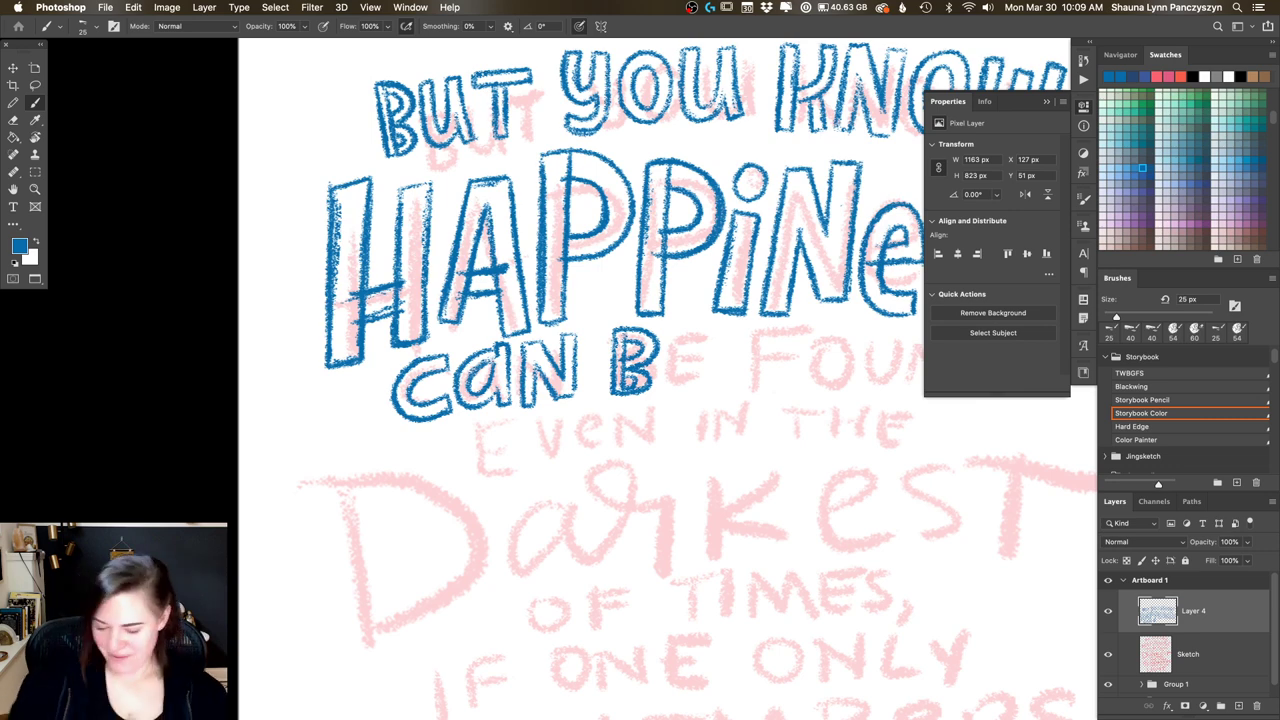
pyautogui.moveTo(672, 340); pyautogui.dragTo(672, 396)
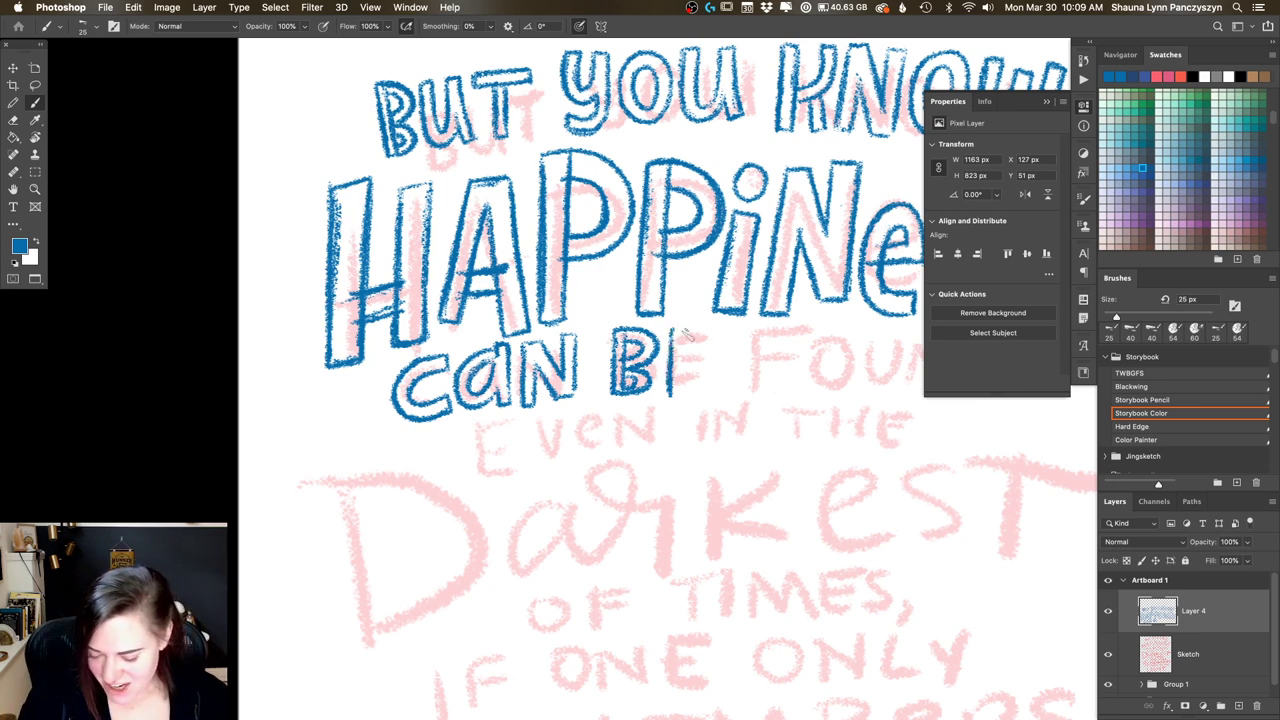
pyautogui.moveTo(687, 330)
pyautogui.mouseDown()
pyautogui.moveTo(686, 393)
pyautogui.moveTo(722, 326)
pyautogui.moveTo(682, 344)
pyautogui.moveTo(718, 356)
pyautogui.moveTo(688, 368)
pyautogui.moveTo(720, 362)
pyautogui.moveTo(678, 392)
pyautogui.moveTo(714, 377)
pyautogui.moveTo(690, 400)
pyautogui.mouseUp()
pyautogui.moveTo(674, 396)
pyautogui.mouseDown()
pyautogui.moveTo(716, 398)
pyautogui.moveTo(718, 378)
pyautogui.moveTo(676, 392)
pyautogui.moveTo(710, 360)
pyautogui.mouseUp()
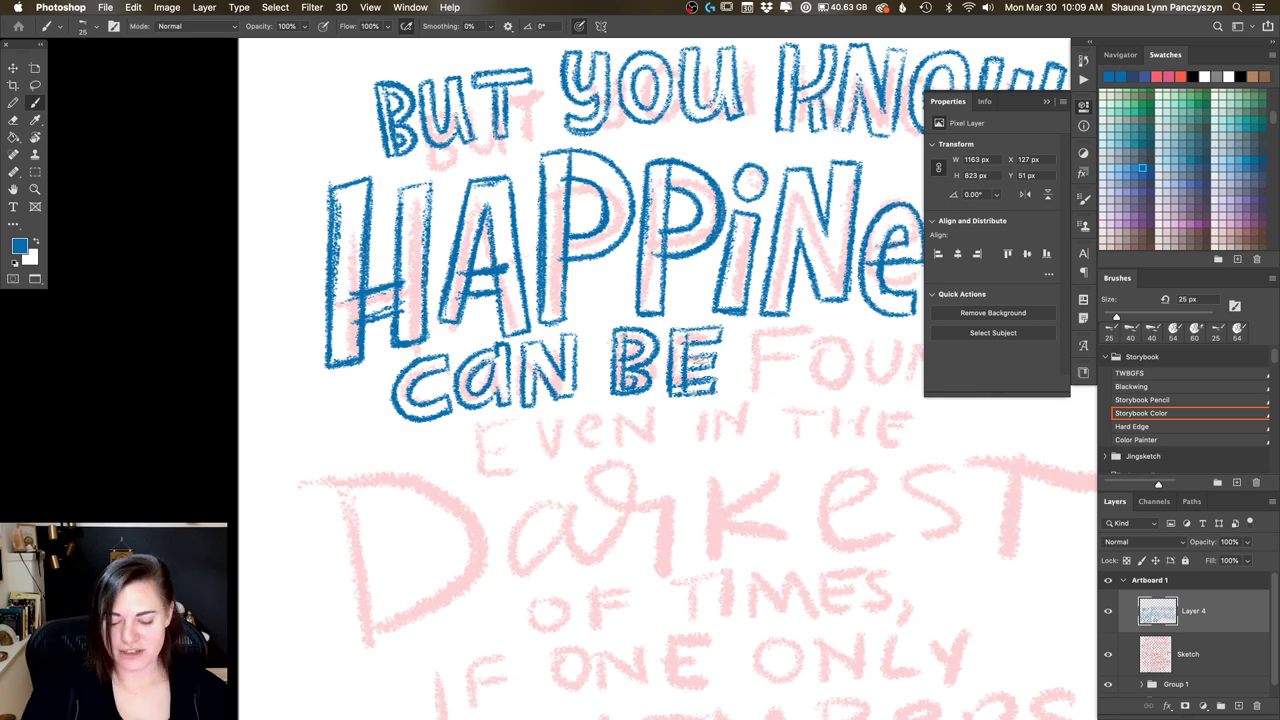
# Step: Letter trial H and i strokes over the sketched FOUND beside BE
pyautogui.moveTo(802, 402)
pyautogui.mouseDown()
pyautogui.moveTo(682, 382)
pyautogui.moveTo(688, 480)
pyautogui.mouseUp()
pyautogui.moveTo(686, 348)
pyautogui.mouseDown()
pyautogui.moveTo(712, 338)
pyautogui.moveTo(713, 446)
pyautogui.moveTo(694, 482)
pyautogui.mouseUp()
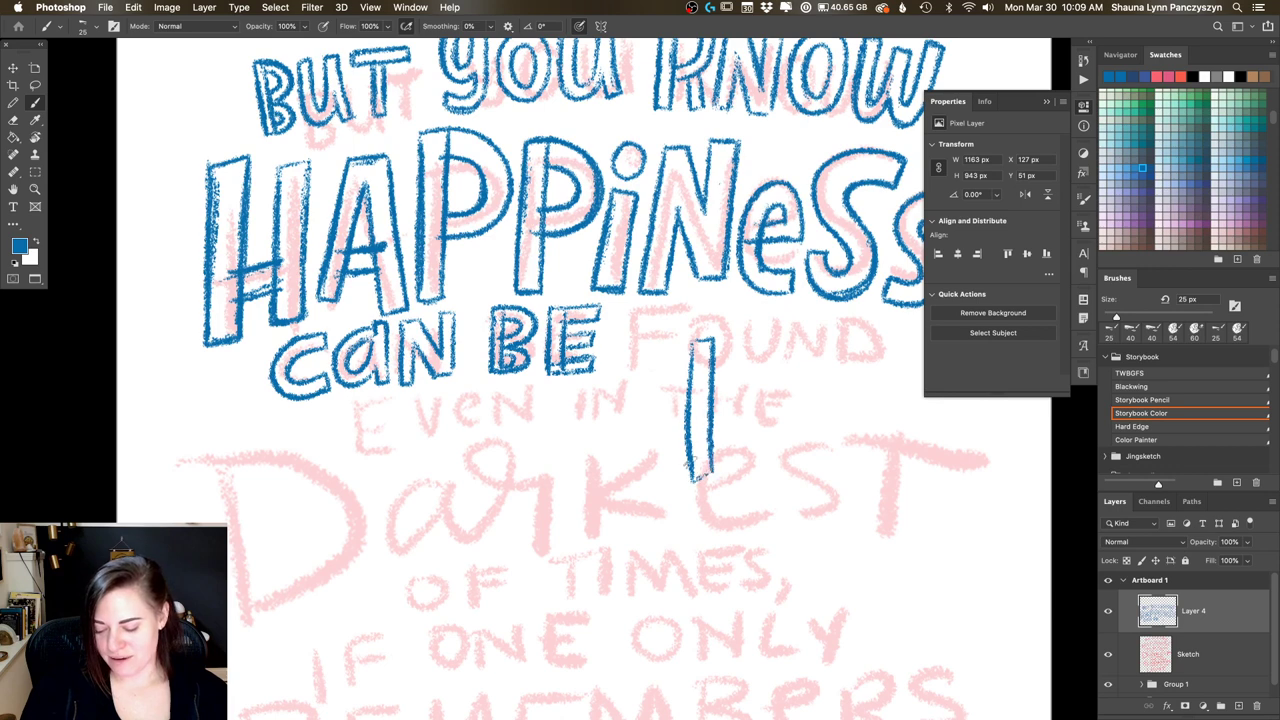
pyautogui.moveTo(688, 426); pyautogui.dragTo(690, 474)
pyautogui.moveTo(714, 396); pyautogui.dragTo(752, 392)
pyautogui.moveTo(716, 418)
pyautogui.mouseDown()
pyautogui.moveTo(756, 380)
pyautogui.moveTo(742, 456)
pyautogui.mouseUp()
pyautogui.moveTo(742, 352); pyautogui.dragTo(778, 346)
pyautogui.moveTo(772, 352)
pyautogui.mouseDown()
pyautogui.moveTo(736, 452)
pyautogui.moveTo(764, 444)
pyautogui.mouseUp()
pyautogui.moveTo(768, 380); pyautogui.dragTo(806, 374)
pyautogui.moveTo(800, 374)
pyautogui.mouseDown()
pyautogui.moveTo(800, 468)
pyautogui.moveTo(770, 458)
pyautogui.moveTo(774, 480)
pyautogui.mouseUp()
pyautogui.moveTo(778, 420); pyautogui.dragTo(772, 480)
pyautogui.moveTo(768, 428); pyautogui.dragTo(800, 480)
pyautogui.moveTo(778, 380); pyautogui.dragTo(776, 420)
pyautogui.moveTo(772, 390)
pyautogui.mouseDown()
pyautogui.moveTo(792, 414)
pyautogui.moveTo(804, 408)
pyautogui.mouseUp()
# Step: Add a trial P after Hi, then lasso around the trial HiP letters
pyautogui.hscroll(5, 790, 410)
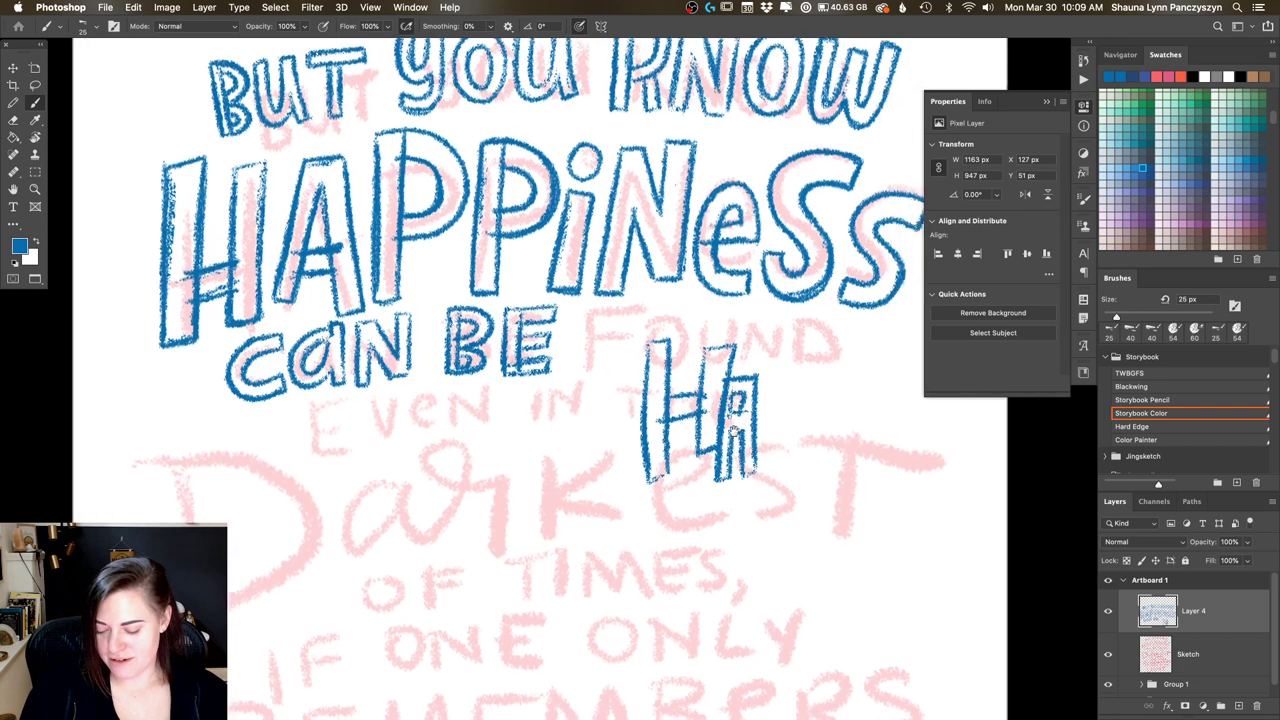
pyautogui.moveTo(714, 342); pyautogui.dragTo(716, 456)
pyautogui.moveTo(708, 340)
pyautogui.mouseDown()
pyautogui.moveTo(770, 398)
pyautogui.moveTo(734, 412)
pyautogui.mouseUp()
pyautogui.moveTo(736, 408); pyautogui.dragTo(732, 455)
pyautogui.moveTo(737, 354); pyautogui.dragTo(730, 398)
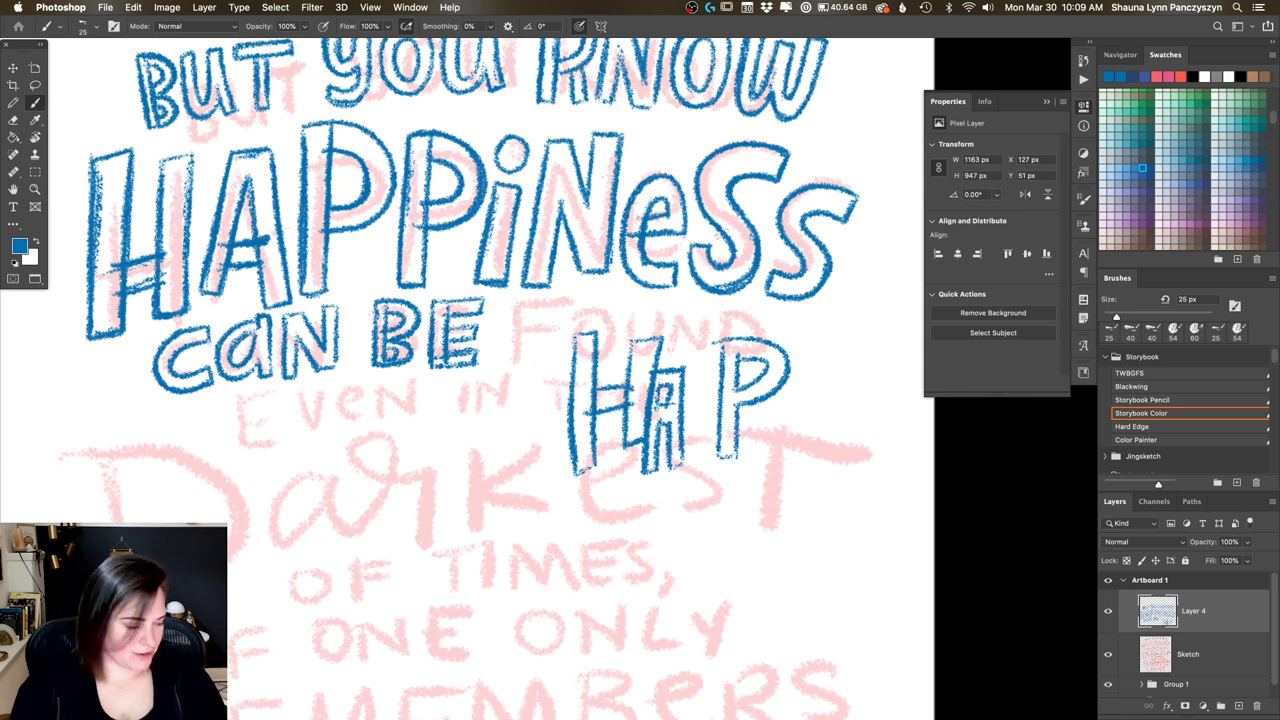
pyautogui.press('l')
pyautogui.moveTo(790, 323)
pyautogui.mouseDown()
pyautogui.moveTo(619, 531)
pyautogui.moveTo(806, 357)
pyautogui.mouseUp()
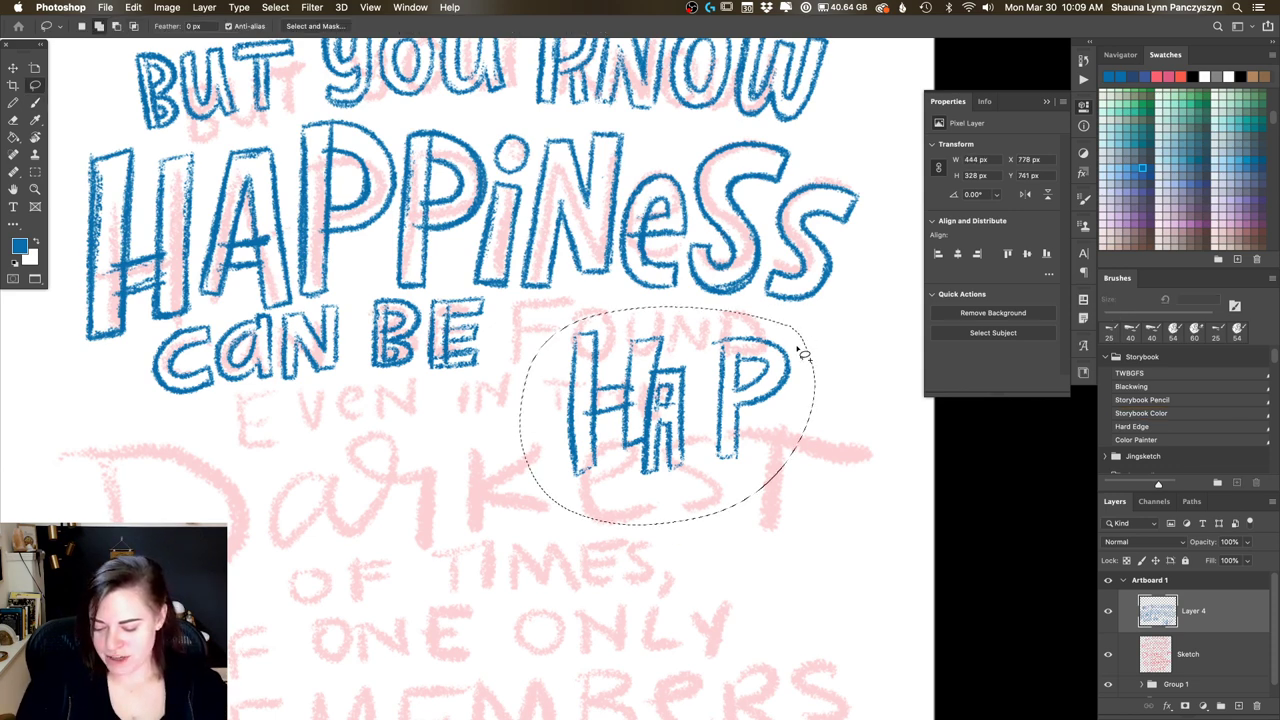
# Step: Delete the lassoed trial HiP letters and return to the crayon brush
pyautogui.press('Delete')
pyautogui.hotkey('ctrl', 'd')
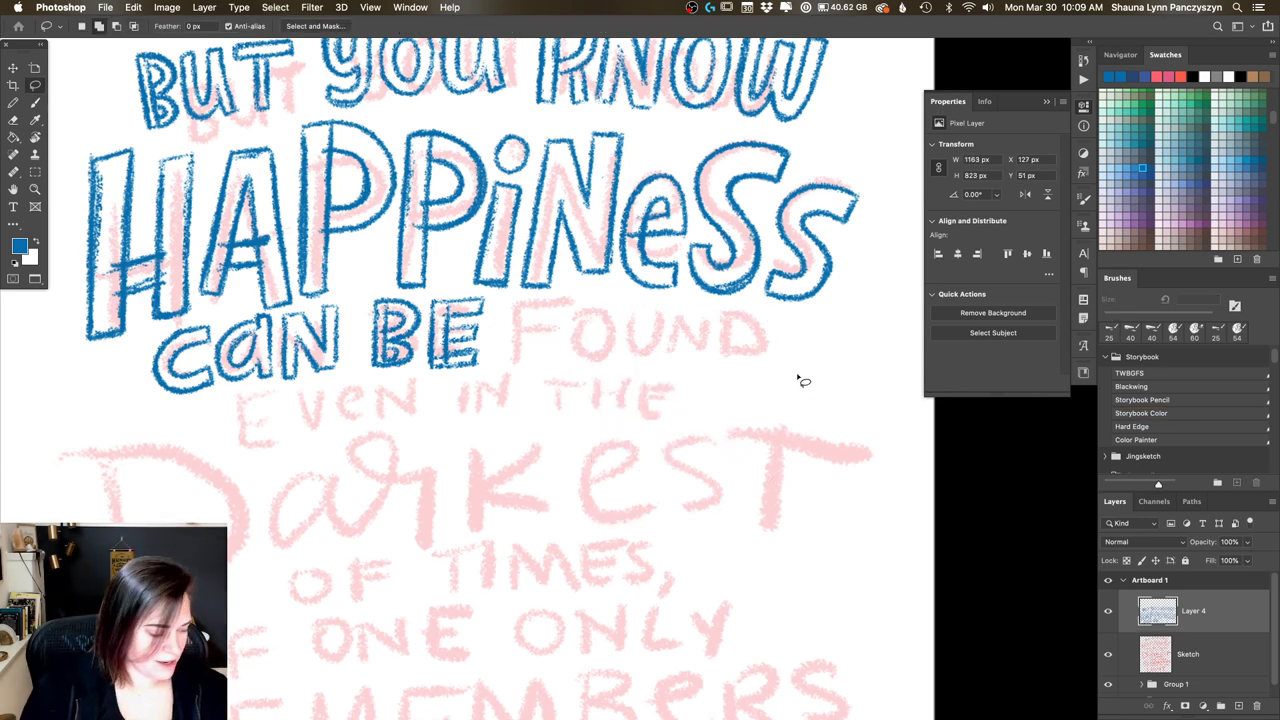
pyautogui.press('b')
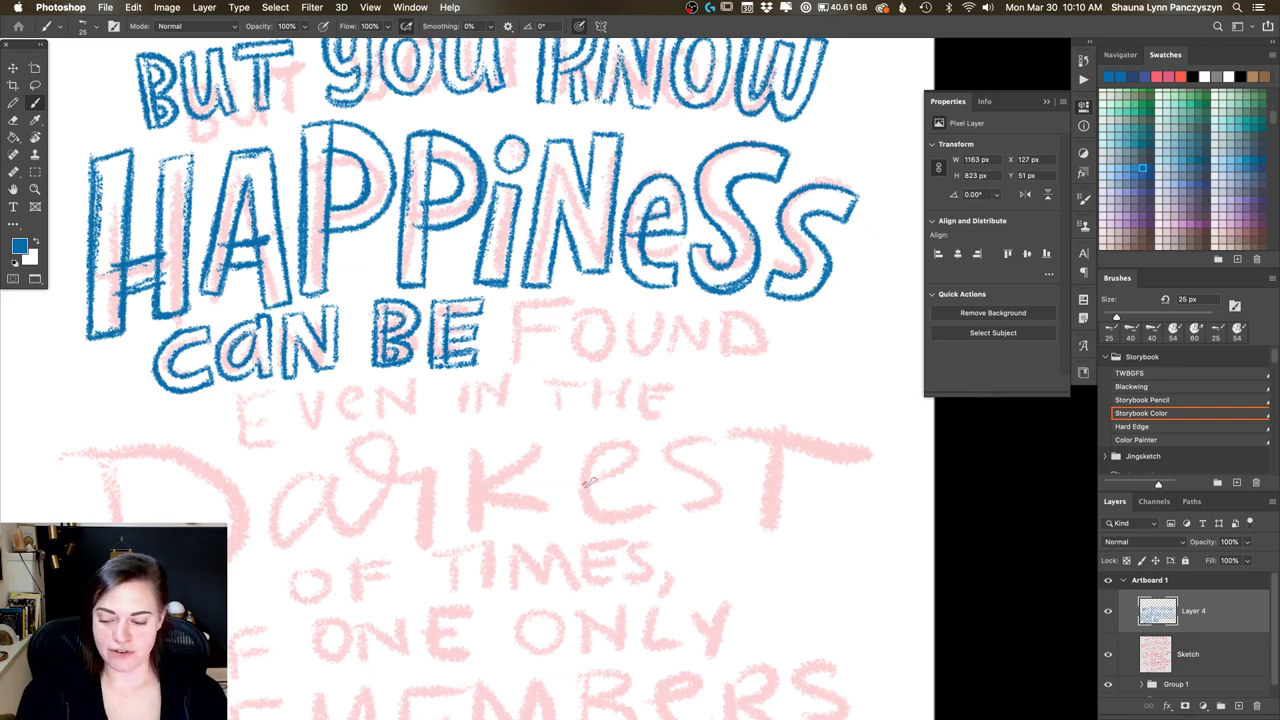
# Step: Outline FOUND in blue crayon, starting with the F's stem, top bar and crossbar
pyautogui.click(1046, 101)
pyautogui.scroll(-2, 715, 235)
pyautogui.hscroll(-3, 715, 235)
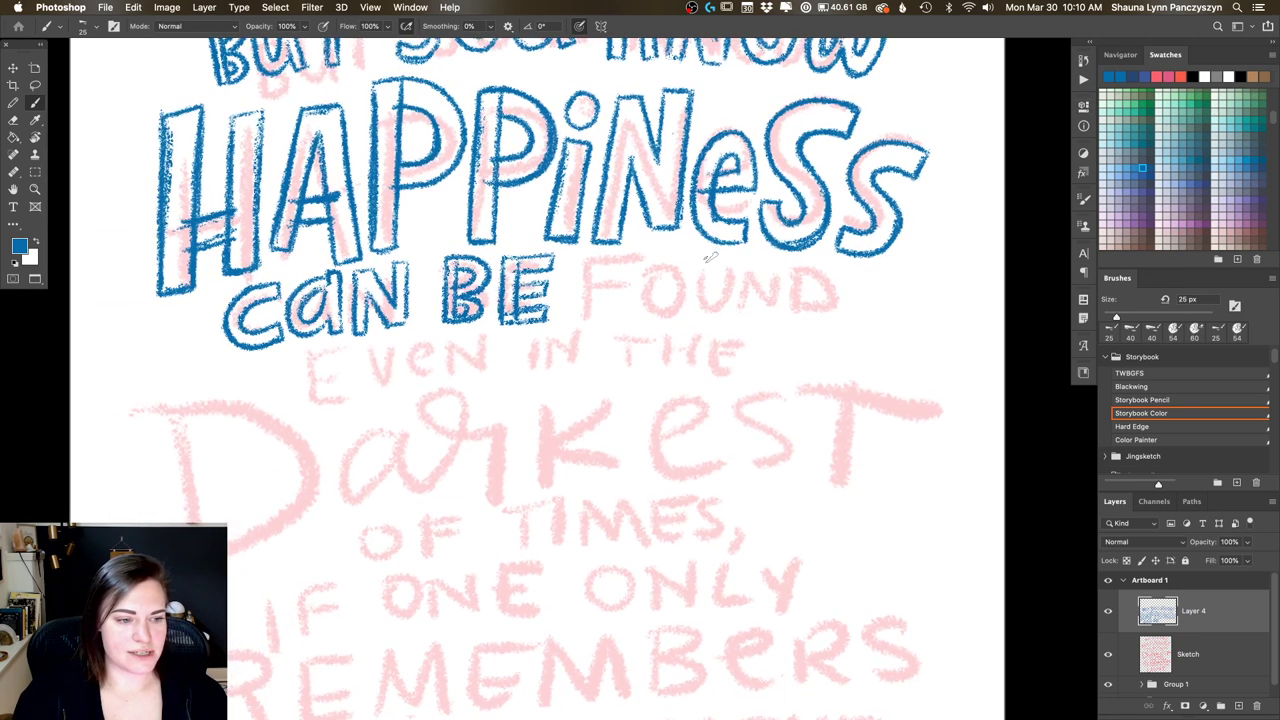
pyautogui.moveTo(588, 262); pyautogui.dragTo(580, 328)
pyautogui.moveTo(588, 252)
pyautogui.mouseDown()
pyautogui.moveTo(640, 266)
pyautogui.moveTo(598, 268)
pyautogui.moveTo(592, 328)
pyautogui.mouseUp()
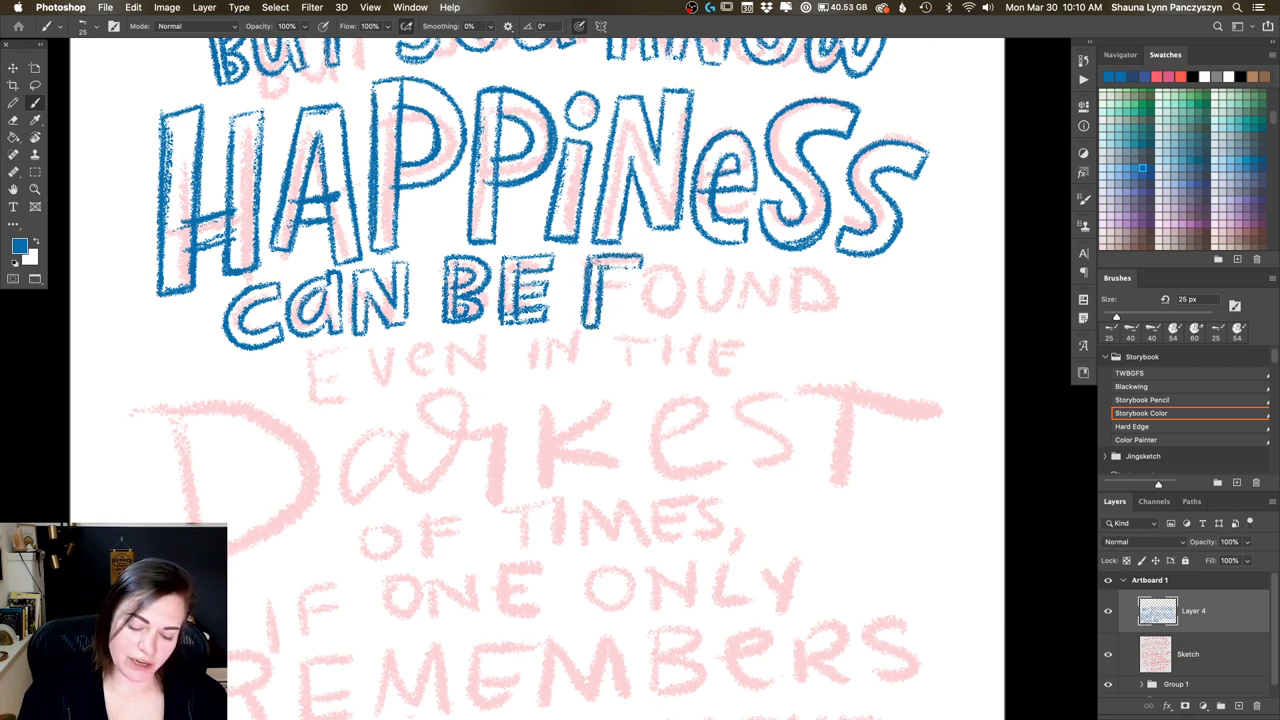
pyautogui.moveTo(598, 262)
pyautogui.mouseDown()
pyautogui.moveTo(646, 270)
pyautogui.moveTo(606, 290)
pyautogui.moveTo(634, 300)
pyautogui.moveTo(632, 285)
pyautogui.moveTo(645, 320)
pyautogui.moveTo(688, 275)
pyautogui.moveTo(650, 262)
pyautogui.moveTo(680, 320)
pyautogui.moveTo(676, 262)
pyautogui.moveTo(655, 310)
pyautogui.moveTo(655, 296)
pyautogui.moveTo(702, 318)
pyautogui.moveTo(732, 262)
pyautogui.moveTo(725, 322)
pyautogui.moveTo(700, 258)
pyautogui.moveTo(712, 290)
pyautogui.moveTo(730, 258)
pyautogui.moveTo(740, 280)
pyautogui.moveTo(758, 258)
pyautogui.moveTo(746, 322)
pyautogui.moveTo(762, 283)
pyautogui.moveTo(800, 336)
pyautogui.moveTo(801, 258)
pyautogui.moveTo(788, 290)
pyautogui.moveTo(758, 258)
pyautogui.moveTo(780, 296)
pyautogui.moveTo(815, 265)
pyautogui.moveTo(816, 316)
pyautogui.moveTo(818, 262)
pyautogui.moveTo(868, 305)
pyautogui.moveTo(818, 334)
pyautogui.moveTo(838, 282)
pyautogui.moveTo(822, 320)
pyautogui.moveTo(858, 300)
pyautogui.moveTo(826, 322)
pyautogui.mouseUp()
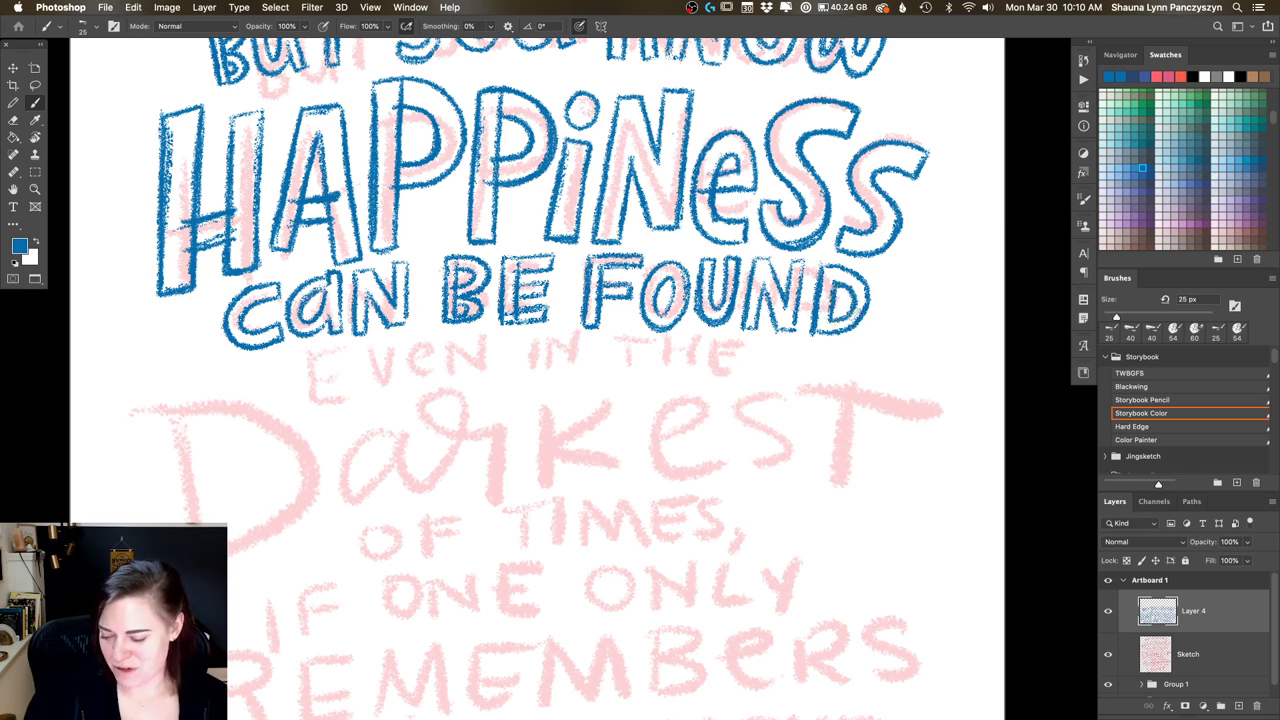
# Step: Lasso the whole 'can be found' line and shift it slightly left
pyautogui.moveTo(766, 406); pyautogui.dragTo(854, 382)
pyautogui.moveTo(730, 463); pyautogui.dragTo(791, 509)
pyautogui.press('l')
pyautogui.moveTo(426, 312)
pyautogui.mouseDown()
pyautogui.moveTo(622, 410)
pyautogui.moveTo(940, 406)
pyautogui.moveTo(1041, 343)
pyautogui.moveTo(1019, 300)
pyautogui.moveTo(966, 286)
pyautogui.moveTo(653, 282)
pyautogui.moveTo(440, 310)
pyautogui.mouseUp()
pyautogui.moveTo(793, 365); pyautogui.dragTo(771, 371)
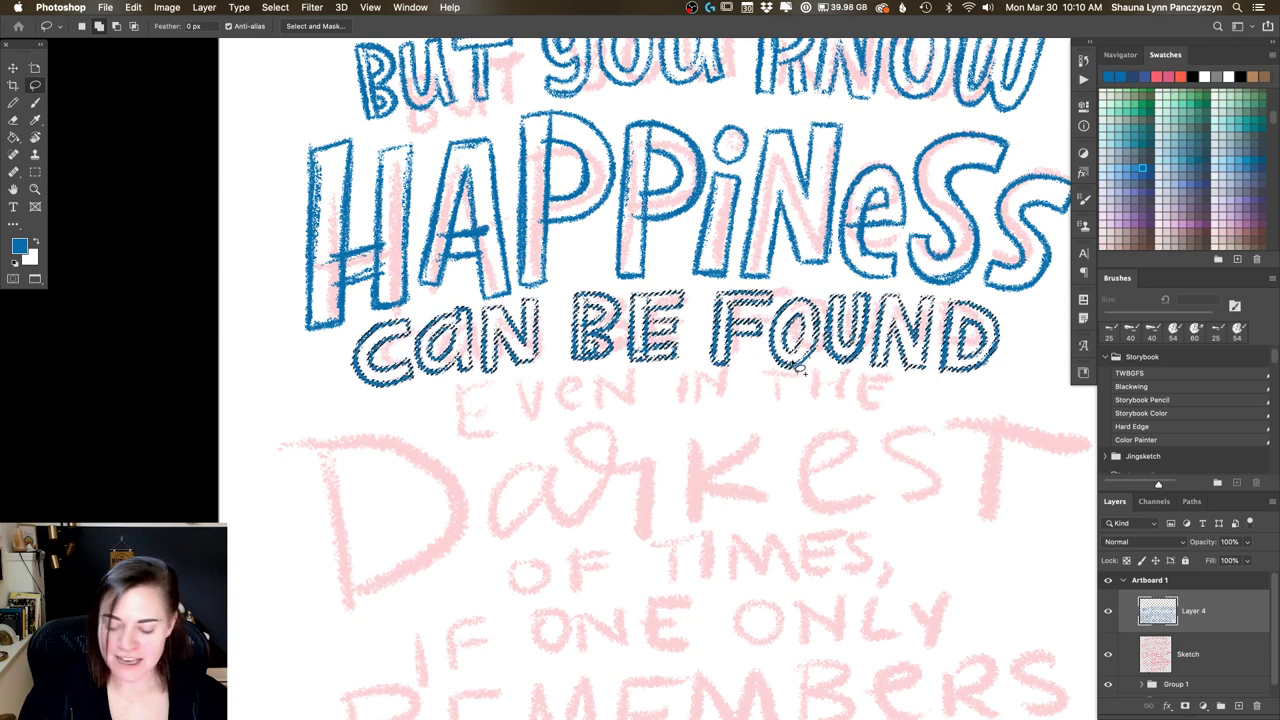
# Step: Deselect and letter the E, V, E and N of EVEN in blue below 'can be found'
pyautogui.press('super+d')
pyautogui.press('b')
pyautogui.scroll(-4, 777, 405)
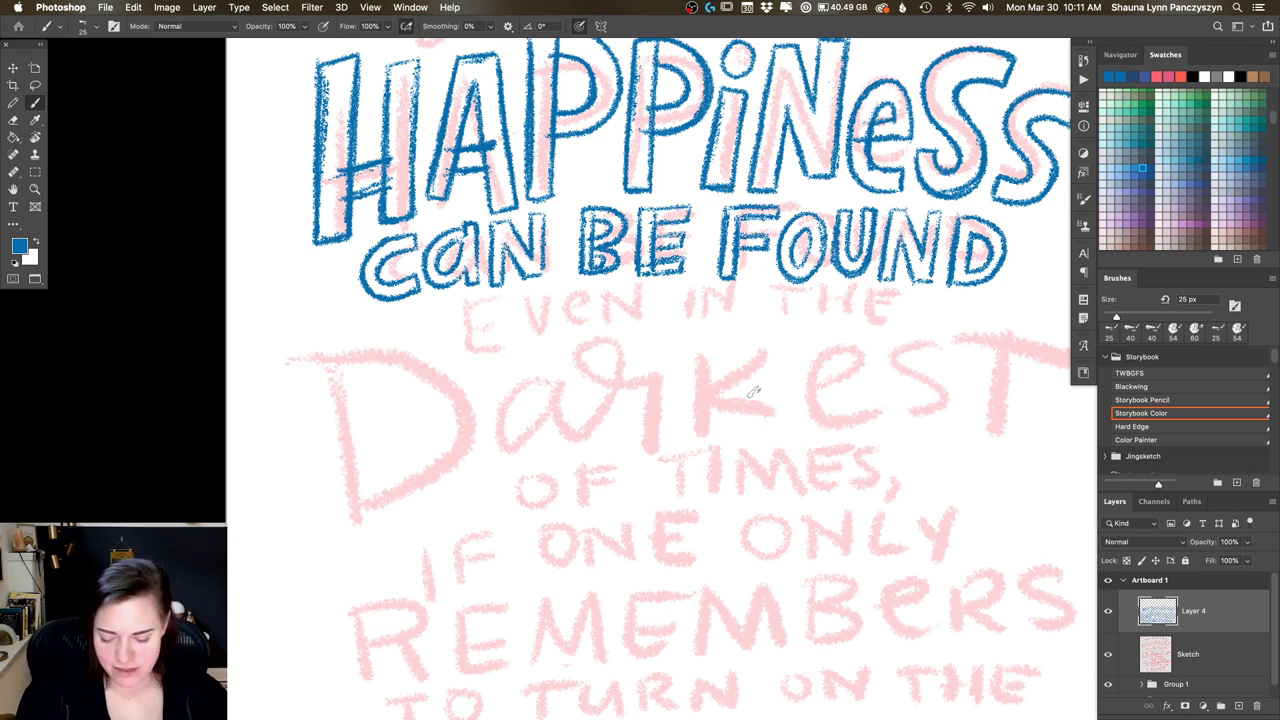
pyautogui.moveTo(465, 306); pyautogui.dragTo(468, 370)
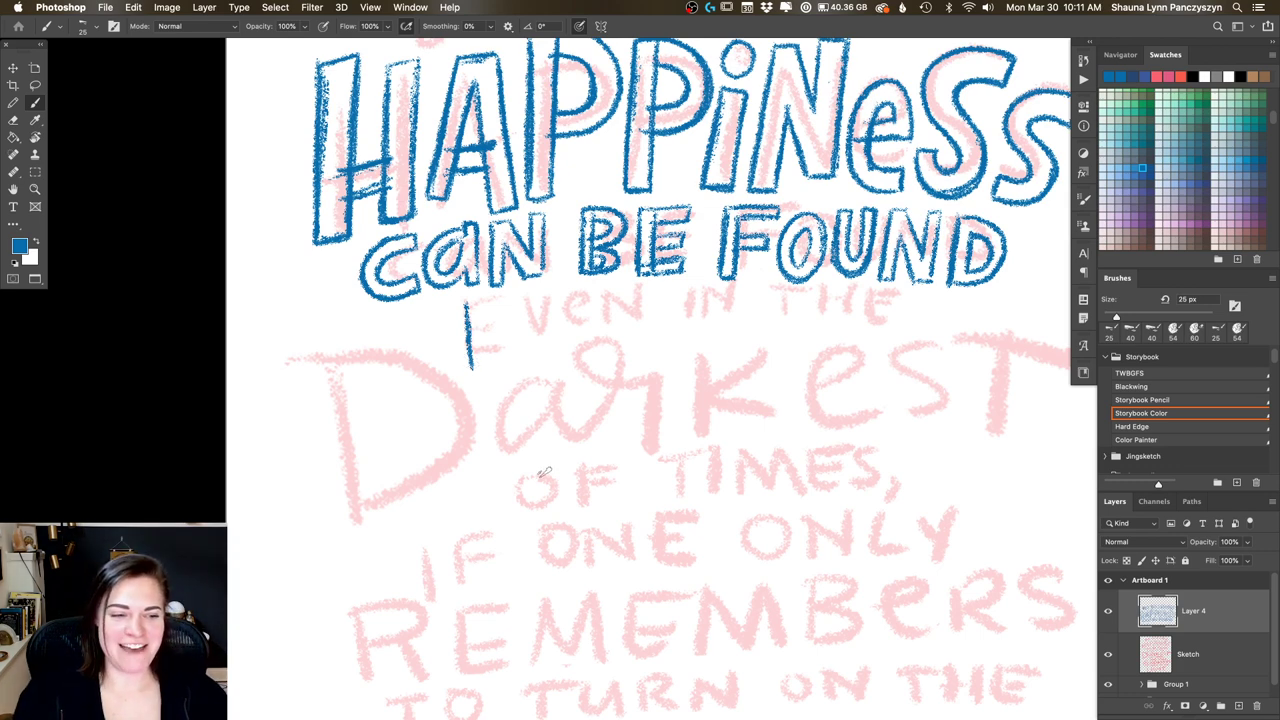
pyautogui.moveTo(467, 300)
pyautogui.mouseDown()
pyautogui.moveTo(520, 293)
pyautogui.moveTo(477, 311)
pyautogui.moveTo(485, 366)
pyautogui.moveTo(520, 348)
pyautogui.moveTo(518, 368)
pyautogui.moveTo(472, 374)
pyautogui.moveTo(512, 328)
pyautogui.moveTo(486, 340)
pyautogui.moveTo(514, 326)
pyautogui.mouseUp()
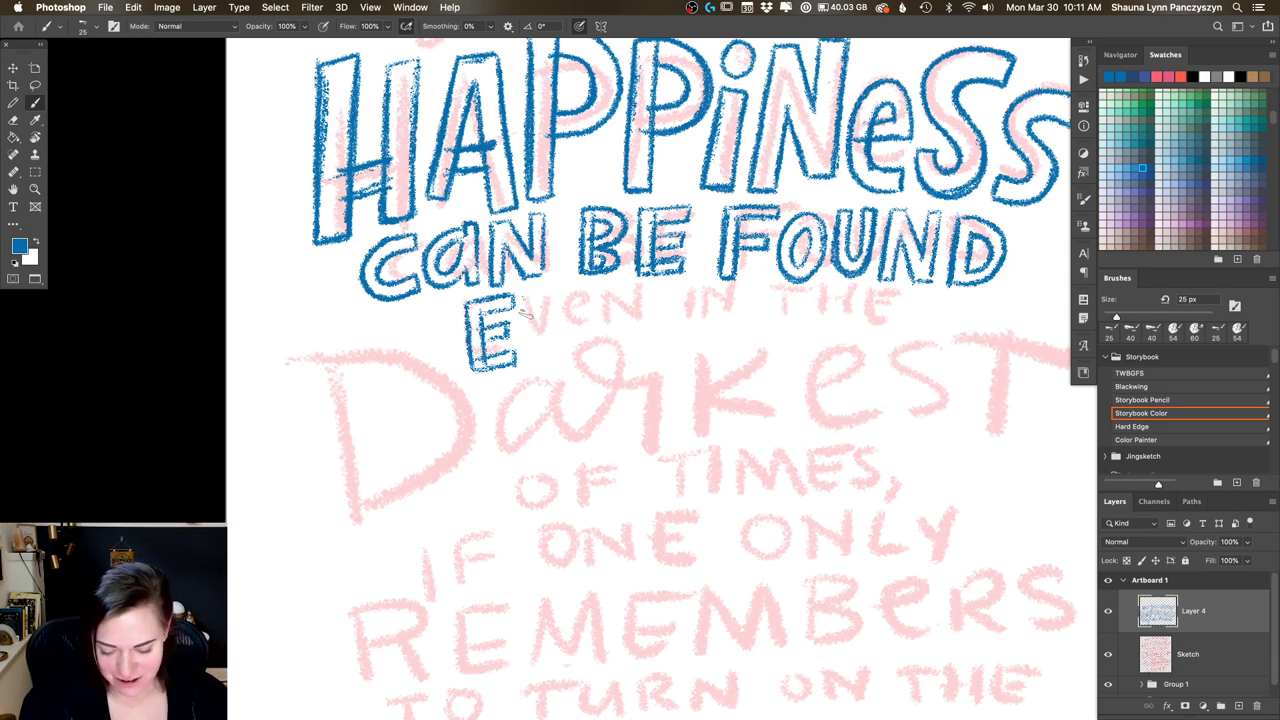
pyautogui.moveTo(516, 294)
pyautogui.mouseDown()
pyautogui.moveTo(540, 368)
pyautogui.moveTo(562, 346)
pyautogui.moveTo(570, 278)
pyautogui.moveTo(548, 288)
pyautogui.moveTo(550, 344)
pyautogui.mouseUp()
pyautogui.moveTo(548, 282)
pyautogui.mouseDown()
pyautogui.moveTo(552, 350)
pyautogui.moveTo(570, 330)
pyautogui.moveTo(540, 352)
pyautogui.moveTo(528, 288)
pyautogui.mouseUp()
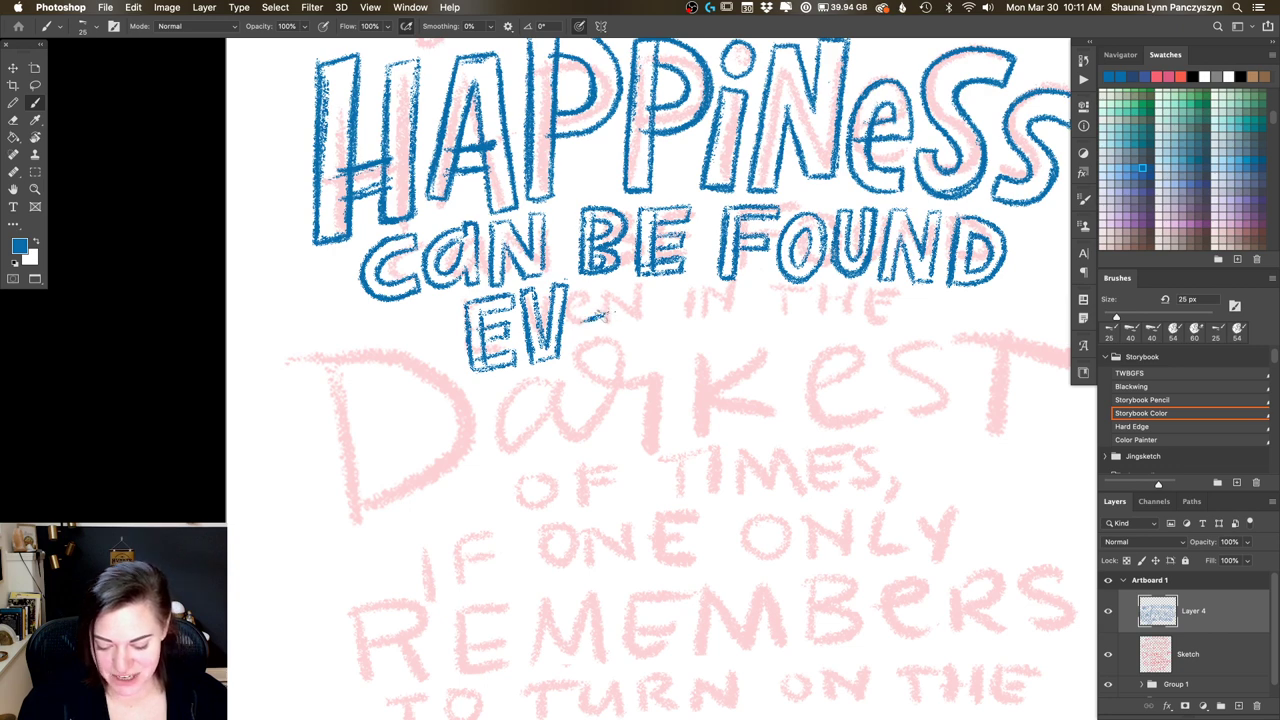
pyautogui.moveTo(598, 318)
pyautogui.mouseDown()
pyautogui.moveTo(616, 286)
pyautogui.moveTo(586, 346)
pyautogui.moveTo(614, 336)
pyautogui.moveTo(596, 290)
pyautogui.moveTo(606, 310)
pyautogui.moveTo(608, 294)
pyautogui.moveTo(588, 338)
pyautogui.moveTo(612, 332)
pyautogui.moveTo(618, 344)
pyautogui.moveTo(584, 338)
pyautogui.mouseUp()
pyautogui.moveTo(628, 294)
pyautogui.mouseDown()
pyautogui.moveTo(624, 342)
pyautogui.moveTo(650, 292)
pyautogui.moveTo(662, 340)
pyautogui.moveTo(676, 286)
pyautogui.moveTo(670, 350)
pyautogui.moveTo(638, 322)
pyautogui.moveTo(636, 352)
pyautogui.moveTo(628, 292)
pyautogui.moveTo(626, 352)
pyautogui.moveTo(640, 318)
pyautogui.mouseUp()
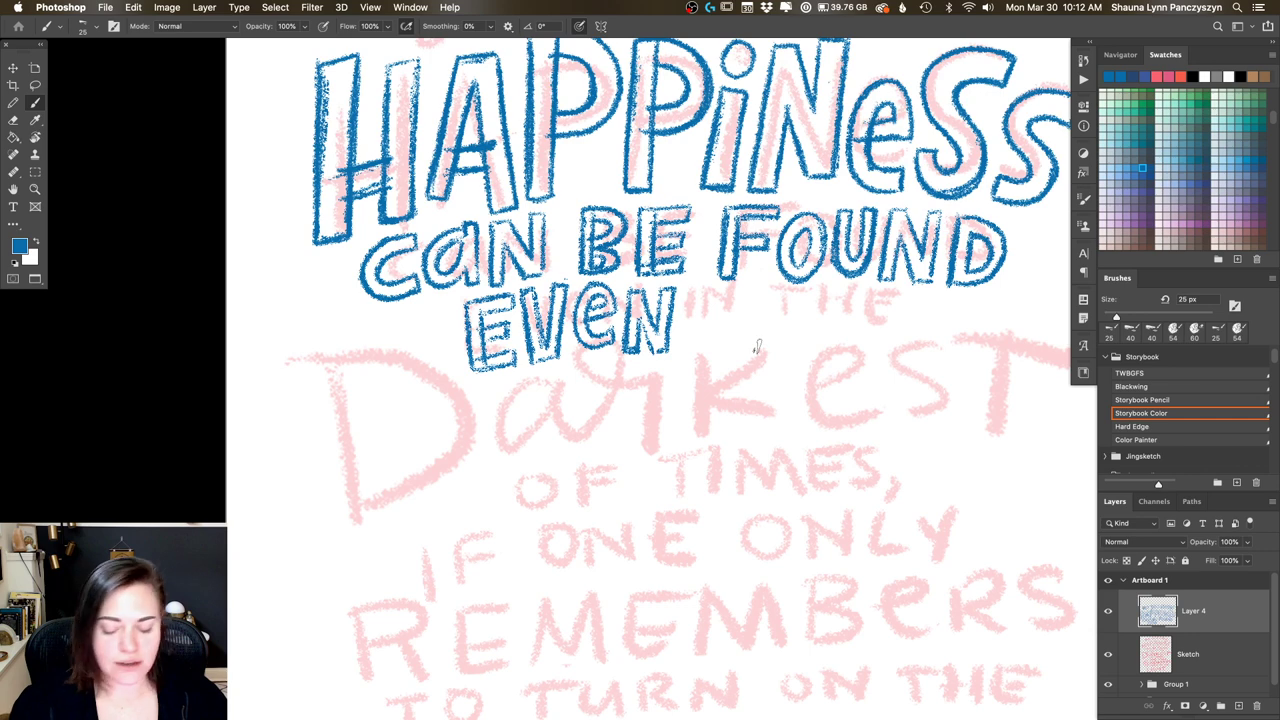
pyautogui.hscroll(5, 730, 344)
pyautogui.scroll(1, 730, 344)
# Step: Letter IN after EVEN with the I stem and the N's diagonal and stem
pyautogui.moveTo(615, 306)
pyautogui.mouseDown()
pyautogui.moveTo(612, 357)
pyautogui.moveTo(615, 300)
pyautogui.moveTo(626, 356)
pyautogui.moveTo(610, 318)
pyautogui.moveTo(620, 302)
pyautogui.moveTo(636, 316)
pyautogui.moveTo(636, 368)
pyautogui.moveTo(646, 328)
pyautogui.moveTo(634, 369)
pyautogui.mouseUp()
pyautogui.moveTo(642, 326); pyautogui.dragTo(662, 362)
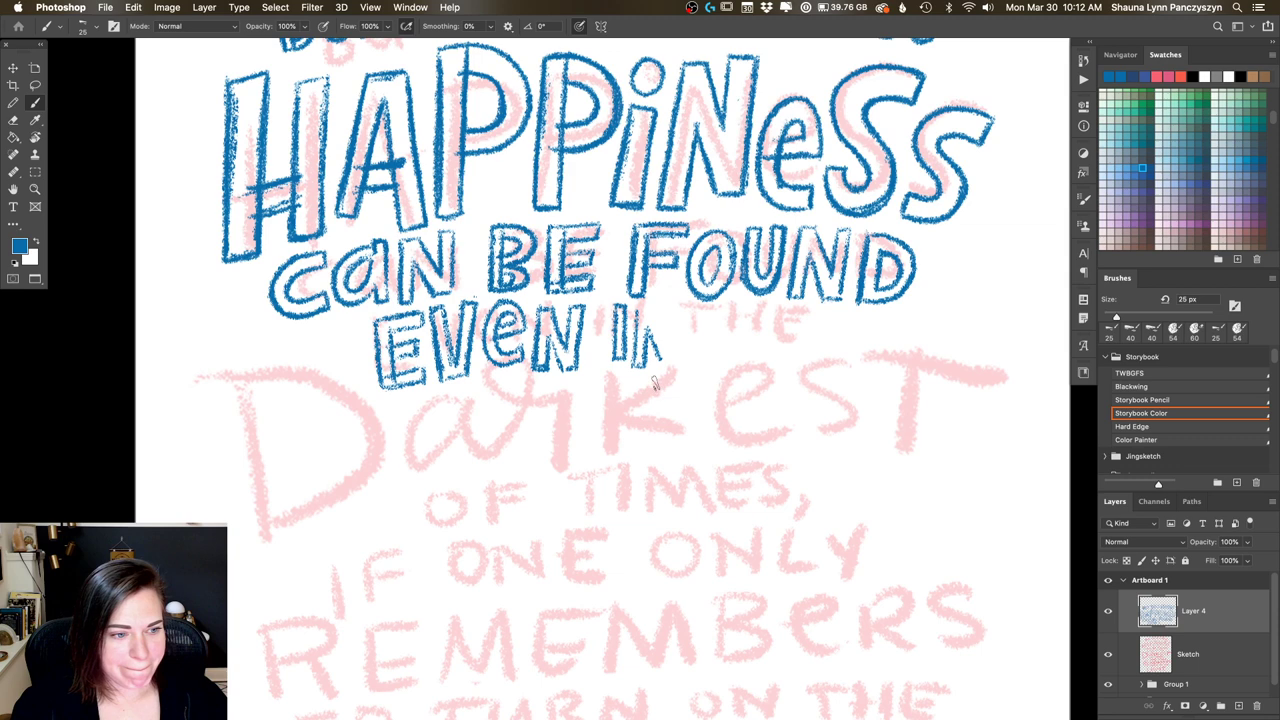
pyautogui.moveTo(664, 360); pyautogui.dragTo(676, 304)
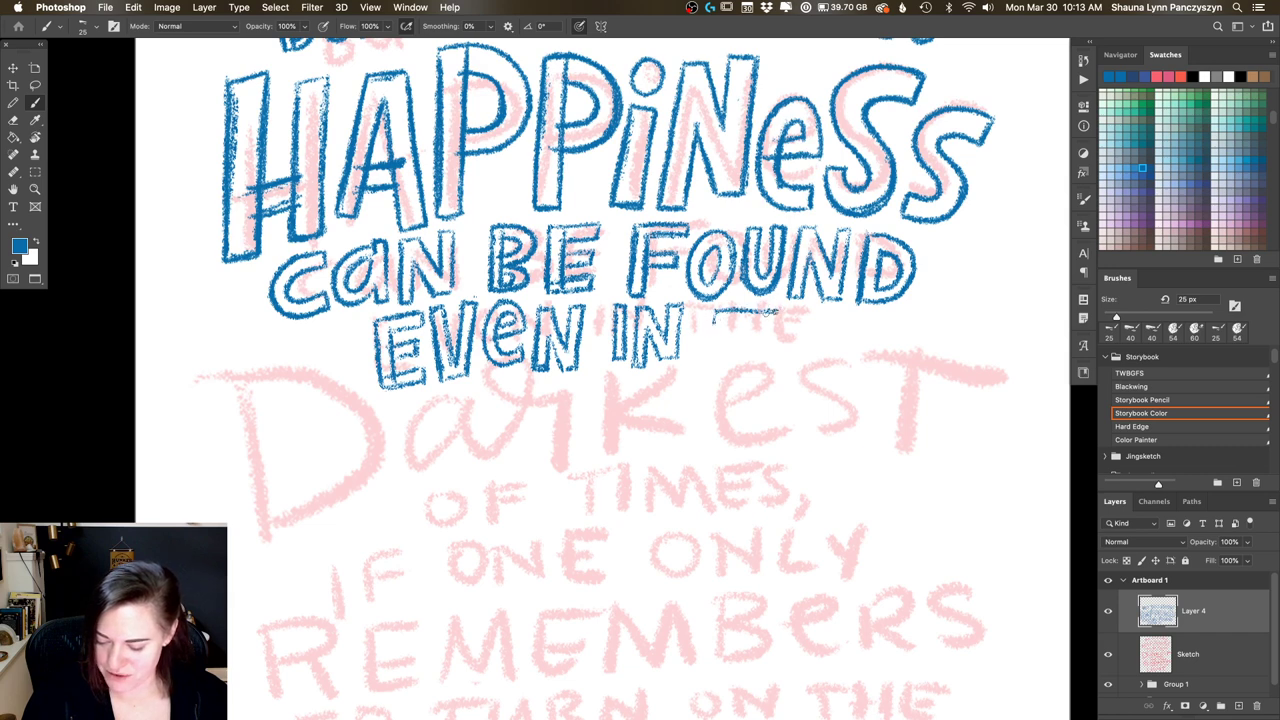
# Step: Letter THE after IN, then fit the whole artboard on screen with Cmd+0
pyautogui.moveTo(712, 322)
pyautogui.mouseDown()
pyautogui.moveTo(784, 310)
pyautogui.moveTo(740, 372)
pyautogui.mouseUp()
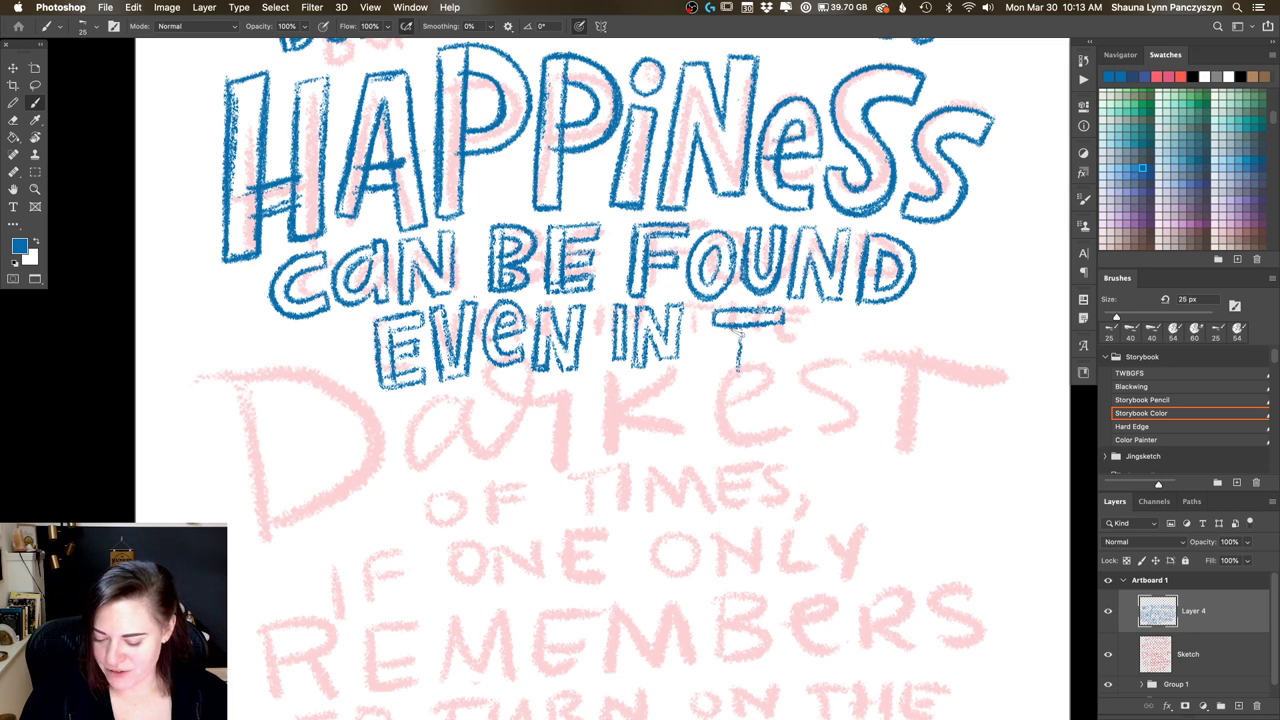
pyautogui.moveTo(756, 328); pyautogui.dragTo(748, 378)
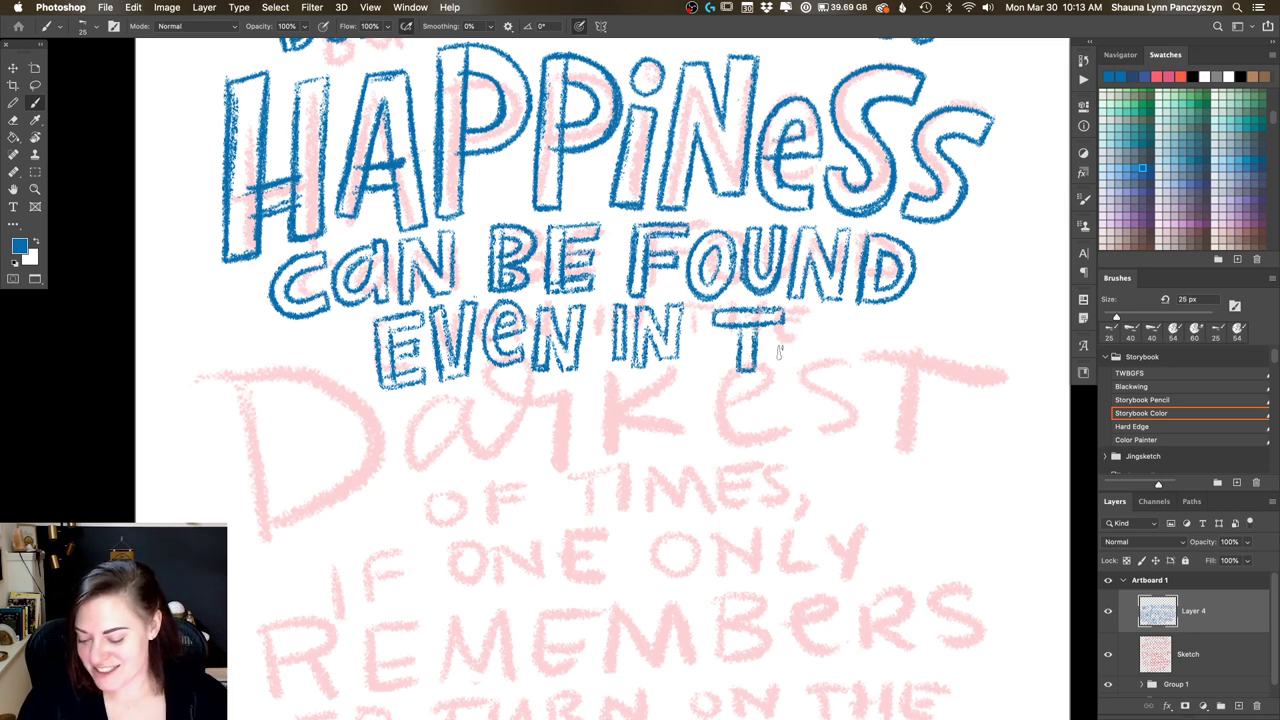
pyautogui.moveTo(770, 372)
pyautogui.mouseDown()
pyautogui.moveTo(789, 320)
pyautogui.moveTo(783, 371)
pyautogui.moveTo(797, 333)
pyautogui.moveTo(811, 335)
pyautogui.moveTo(810, 372)
pyautogui.mouseUp()
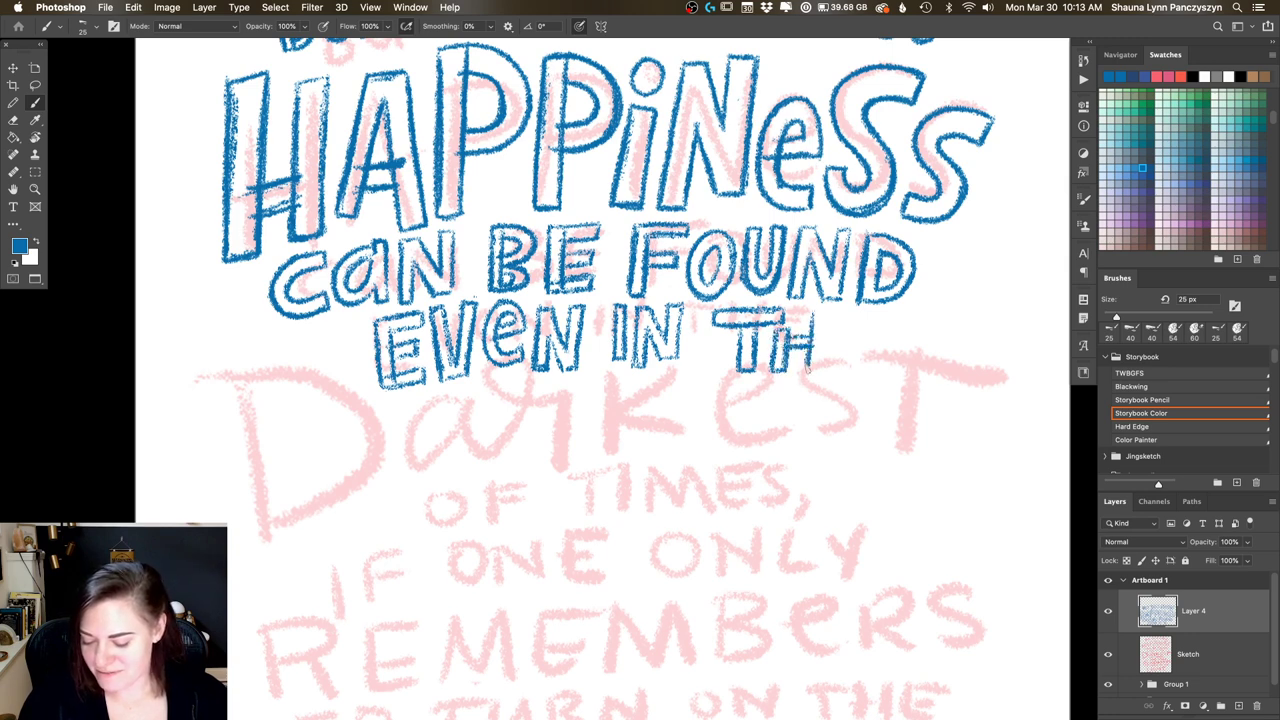
pyautogui.moveTo(814, 304)
pyautogui.mouseDown()
pyautogui.moveTo(819, 369)
pyautogui.moveTo(818, 296)
pyautogui.mouseUp()
pyautogui.moveTo(840, 368)
pyautogui.mouseDown()
pyautogui.moveTo(840, 314)
pyautogui.moveTo(836, 366)
pyautogui.mouseUp()
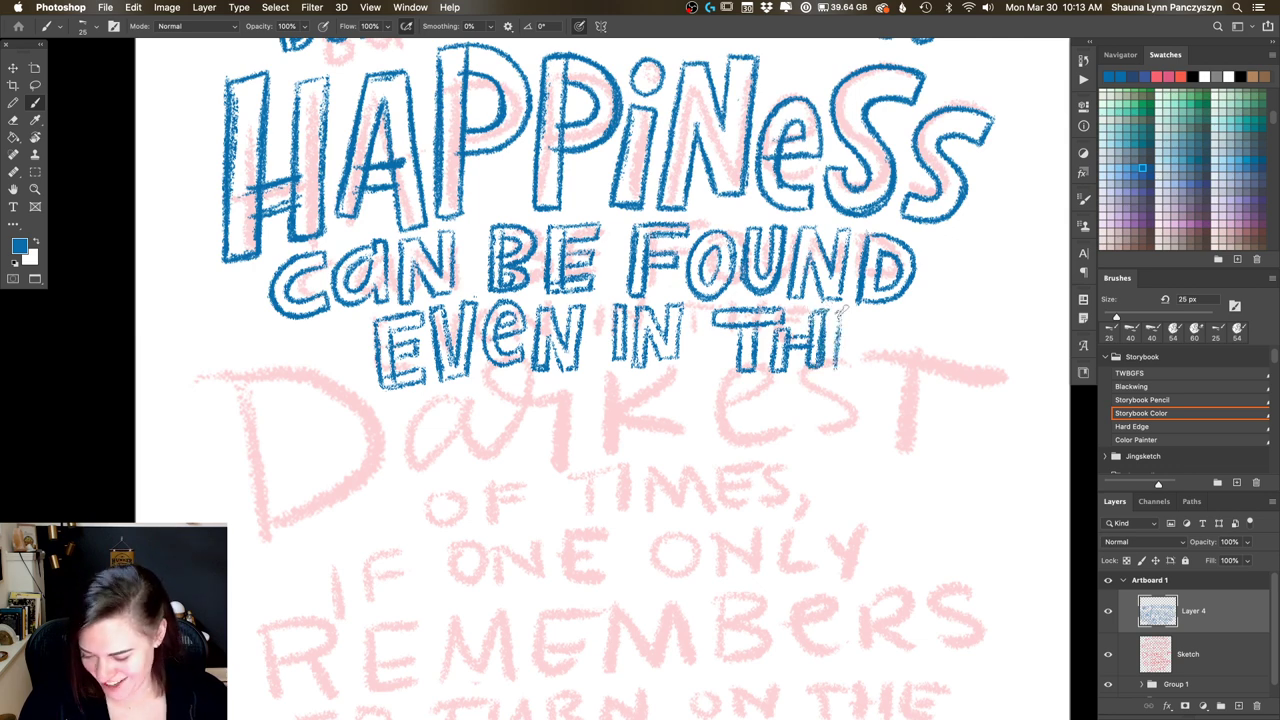
pyautogui.moveTo(842, 306)
pyautogui.mouseDown()
pyautogui.moveTo(836, 372)
pyautogui.moveTo(864, 368)
pyautogui.moveTo(884, 306)
pyautogui.mouseUp()
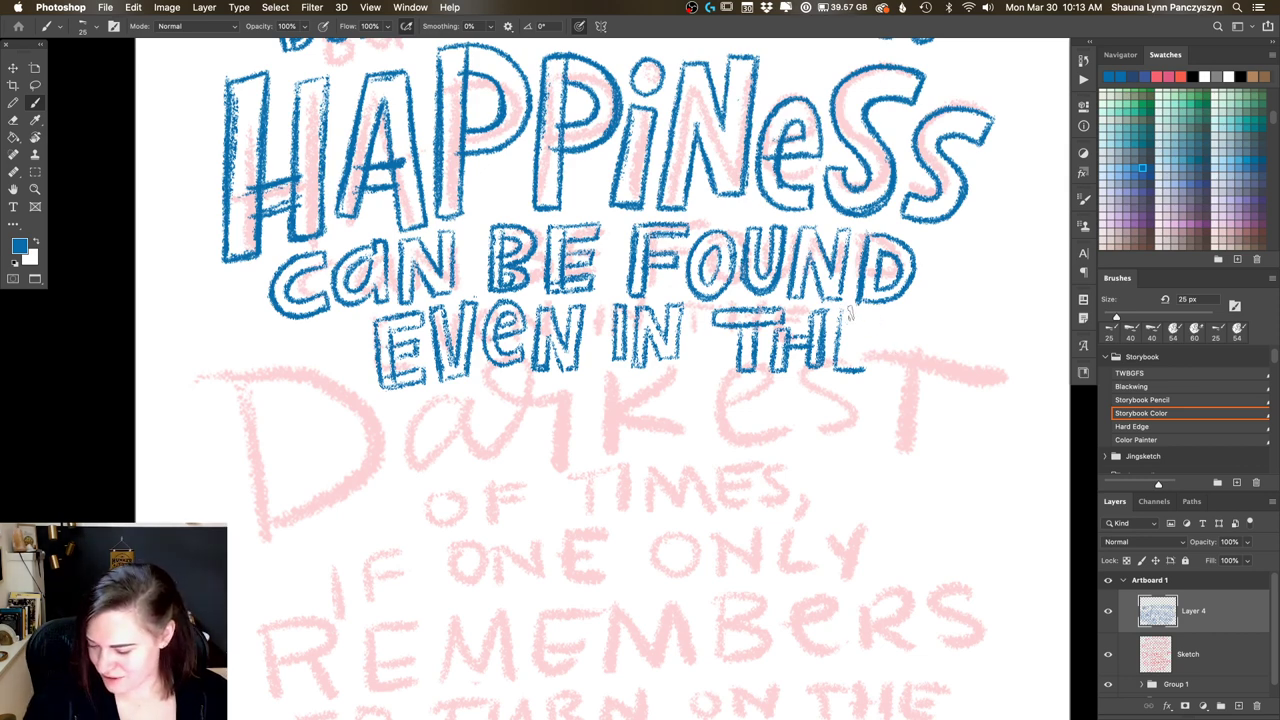
pyautogui.moveTo(846, 316)
pyautogui.mouseDown()
pyautogui.moveTo(872, 320)
pyautogui.moveTo(840, 366)
pyautogui.moveTo(876, 354)
pyautogui.moveTo(860, 370)
pyautogui.moveTo(872, 368)
pyautogui.moveTo(886, 334)
pyautogui.mouseUp()
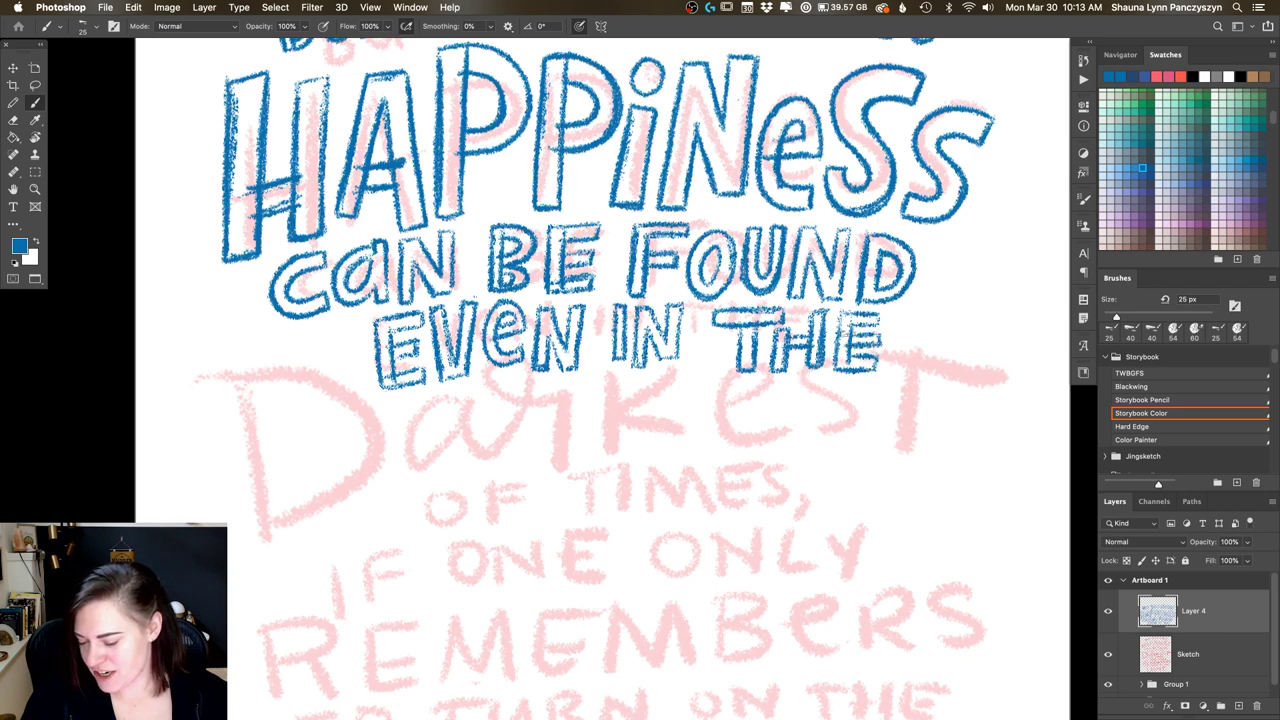
pyautogui.press('super+0')
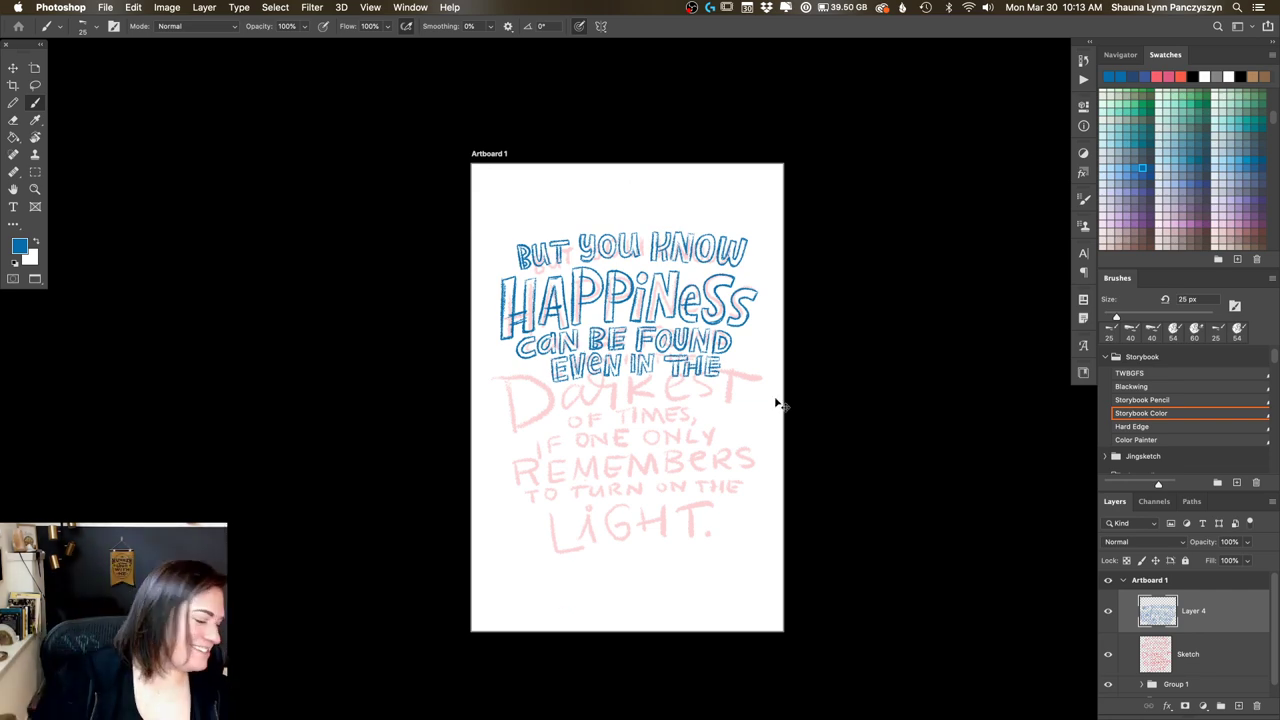
# Step: Outline the D of Darkest with its stem, outer bowl and inner curve
pyautogui.press('super+equal')
pyautogui.press('super+equal')
pyautogui.press('super+equal')
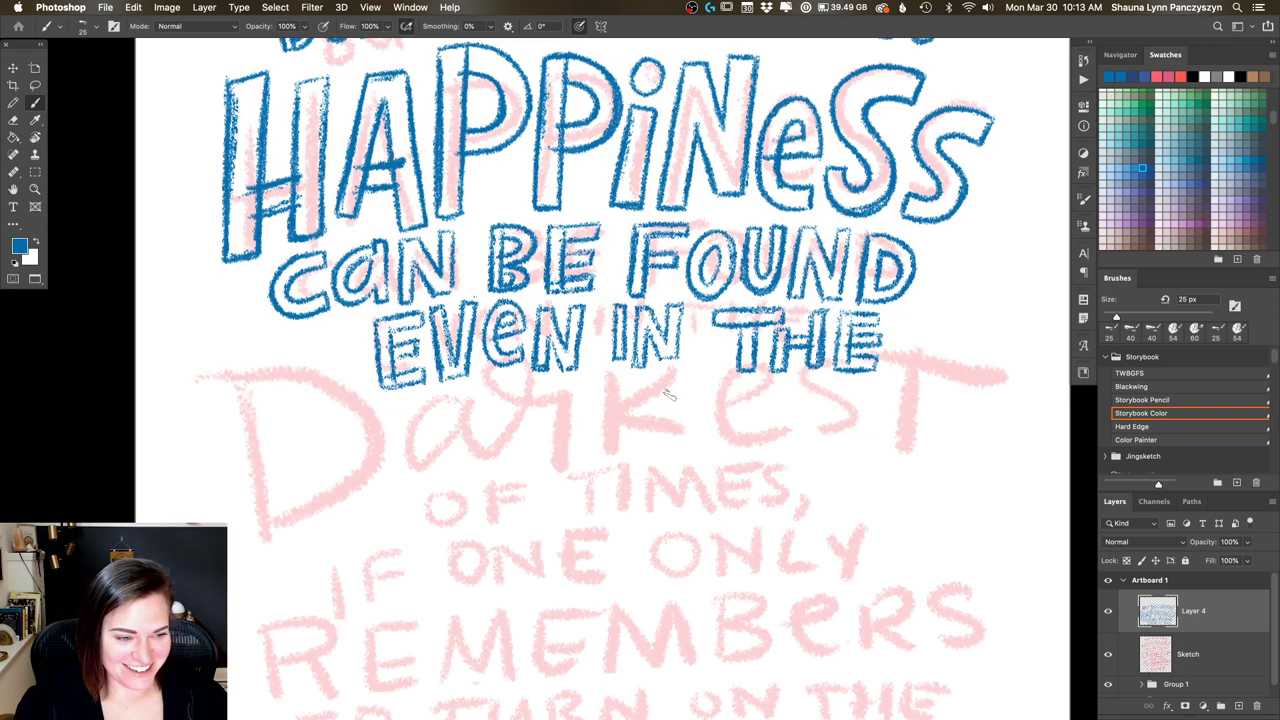
pyautogui.scroll(-5, 635, 383)
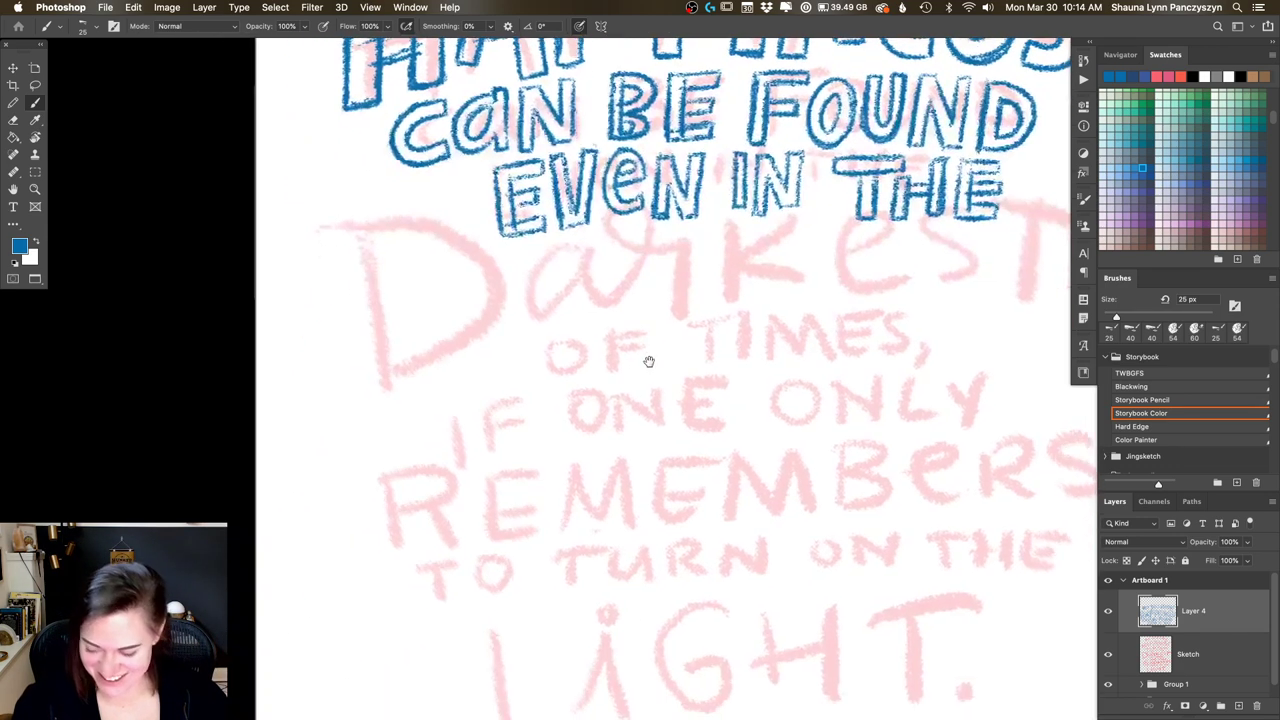
pyautogui.moveTo(366, 262); pyautogui.dragTo(387, 384)
pyautogui.moveTo(360, 238); pyautogui.dragTo(393, 406)
pyautogui.moveTo(362, 238)
pyautogui.mouseDown()
pyautogui.moveTo(470, 246)
pyautogui.moveTo(495, 273)
pyautogui.moveTo(505, 316)
pyautogui.moveTo(492, 357)
pyautogui.moveTo(397, 414)
pyautogui.mouseUp()
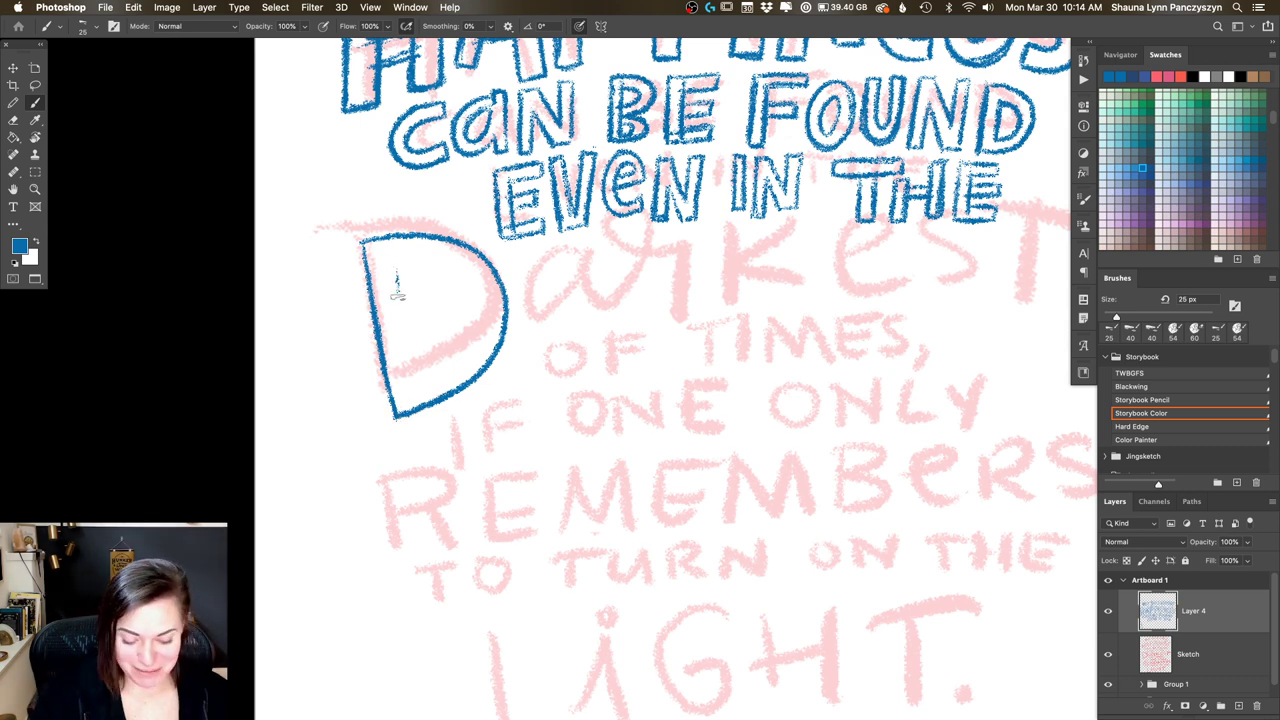
pyautogui.moveTo(397, 277); pyautogui.dragTo(418, 384)
pyautogui.moveTo(404, 263)
pyautogui.mouseDown()
pyautogui.moveTo(447, 272)
pyautogui.moveTo(472, 302)
pyautogui.moveTo(474, 350)
pyautogui.moveTo(420, 388)
pyautogui.mouseUp()
# Step: Trace the a and r after the D, thickening the a's bowl and the r's leg
pyautogui.moveTo(585, 262)
pyautogui.mouseDown()
pyautogui.moveTo(568, 252)
pyautogui.moveTo(538, 350)
pyautogui.moveTo(555, 254)
pyautogui.moveTo(550, 358)
pyautogui.moveTo(575, 348)
pyautogui.moveTo(530, 352)
pyautogui.mouseUp()
pyautogui.moveTo(610, 244)
pyautogui.mouseDown()
pyautogui.moveTo(602, 320)
pyautogui.moveTo(645, 312)
pyautogui.moveTo(658, 252)
pyautogui.moveTo(628, 230)
pyautogui.moveTo(634, 280)
pyautogui.moveTo(680, 300)
pyautogui.moveTo(685, 352)
pyautogui.mouseUp()
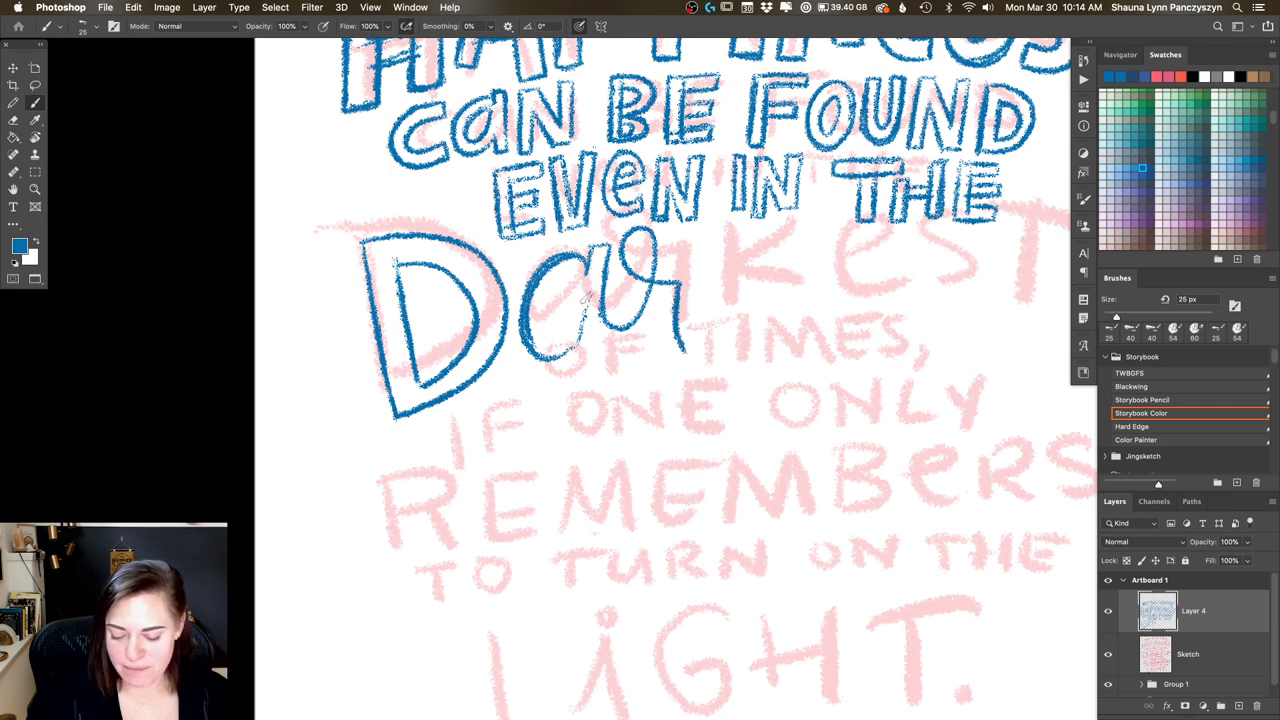
pyautogui.moveTo(585, 298)
pyautogui.mouseDown()
pyautogui.moveTo(565, 352)
pyautogui.moveTo(568, 282)
pyautogui.moveTo(546, 315)
pyautogui.moveTo(570, 285)
pyautogui.moveTo(556, 278)
pyautogui.moveTo(570, 290)
pyautogui.mouseUp()
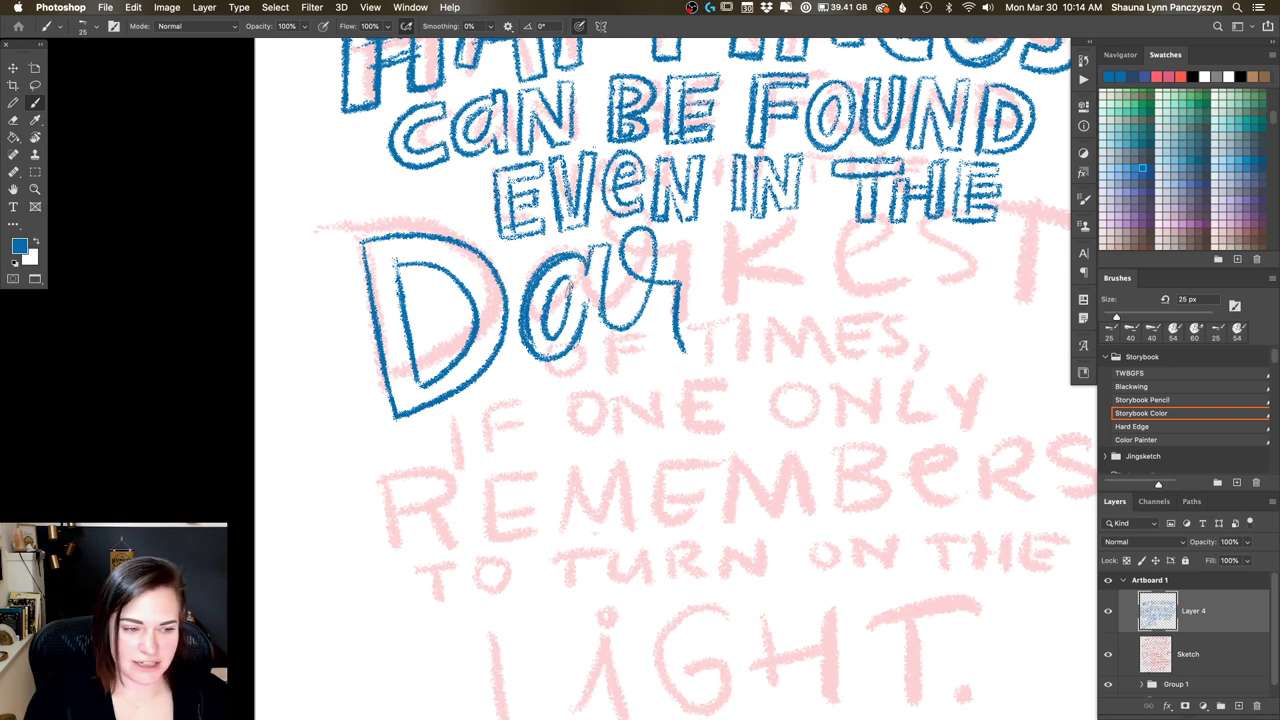
pyautogui.moveTo(590, 298)
pyautogui.mouseDown()
pyautogui.moveTo(605, 348)
pyautogui.moveTo(648, 340)
pyautogui.moveTo(665, 245)
pyautogui.moveTo(635, 224)
pyautogui.mouseUp()
pyautogui.moveTo(636, 322)
pyautogui.mouseDown()
pyautogui.moveTo(651, 246)
pyautogui.moveTo(636, 236)
pyautogui.moveTo(682, 266)
pyautogui.moveTo(702, 358)
pyautogui.mouseUp()
pyautogui.moveTo(692, 266)
pyautogui.mouseDown()
pyautogui.moveTo(706, 358)
pyautogui.moveTo(704, 296)
pyautogui.moveTo(676, 362)
pyautogui.mouseUp()
pyautogui.moveTo(670, 288); pyautogui.dragTo(684, 372)
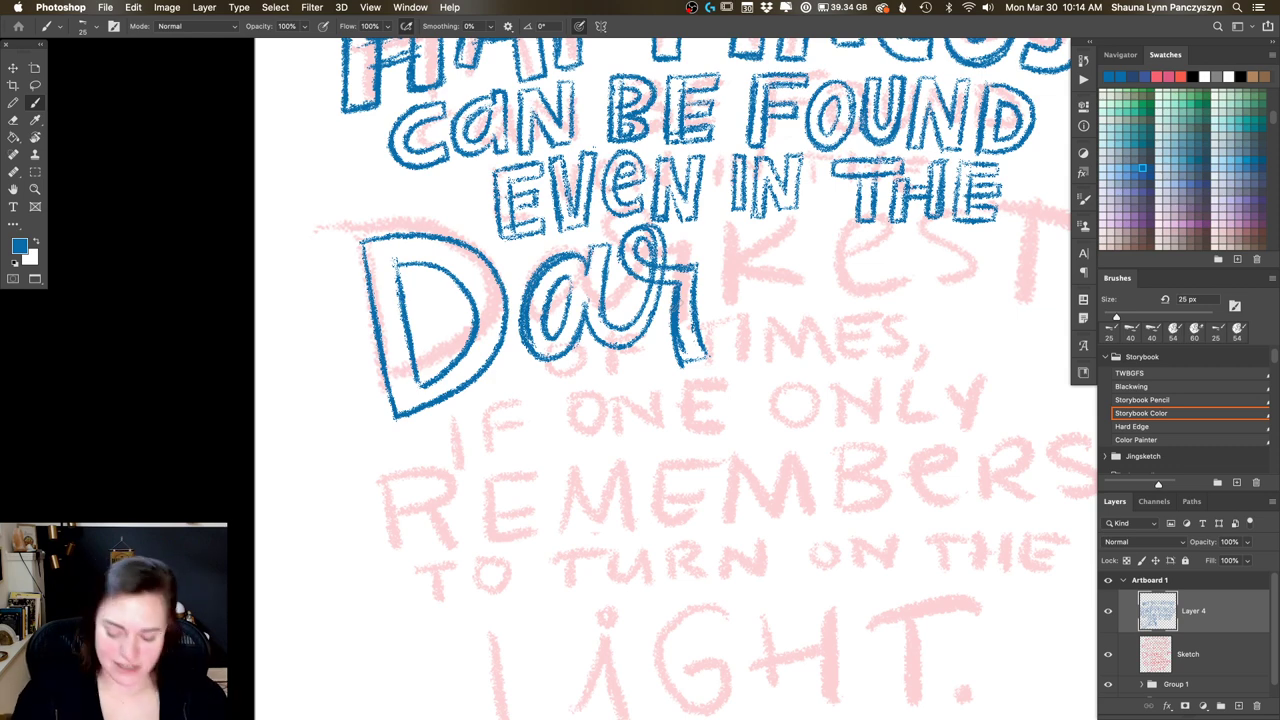
# Step: Touch up the r and brush the blue outlined k of Darkest
pyautogui.moveTo(718, 232)
pyautogui.mouseDown()
pyautogui.moveTo(712, 358)
pyautogui.moveTo(719, 232)
pyautogui.moveTo(711, 318)
pyautogui.mouseUp()
pyautogui.moveTo(735, 222); pyautogui.dragTo(732, 342)
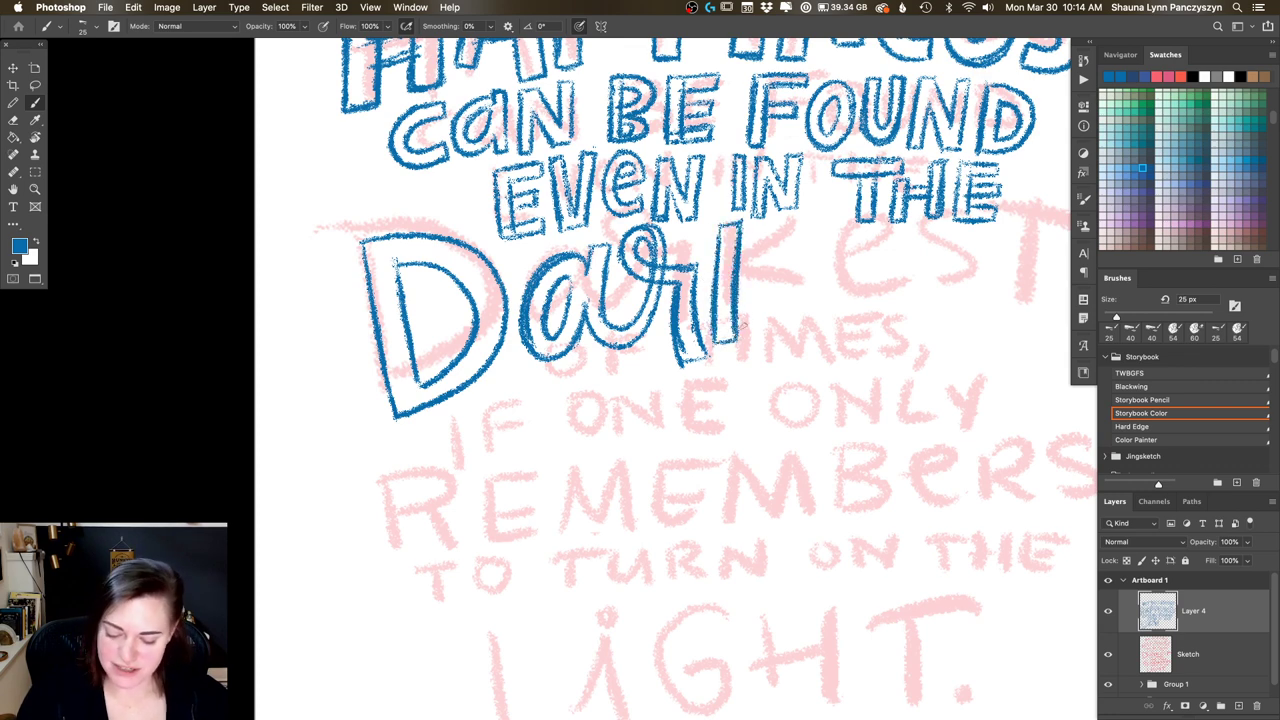
pyautogui.moveTo(664, 258)
pyautogui.mouseDown()
pyautogui.moveTo(646, 328)
pyautogui.moveTo(646, 262)
pyautogui.moveTo(624, 342)
pyautogui.mouseUp()
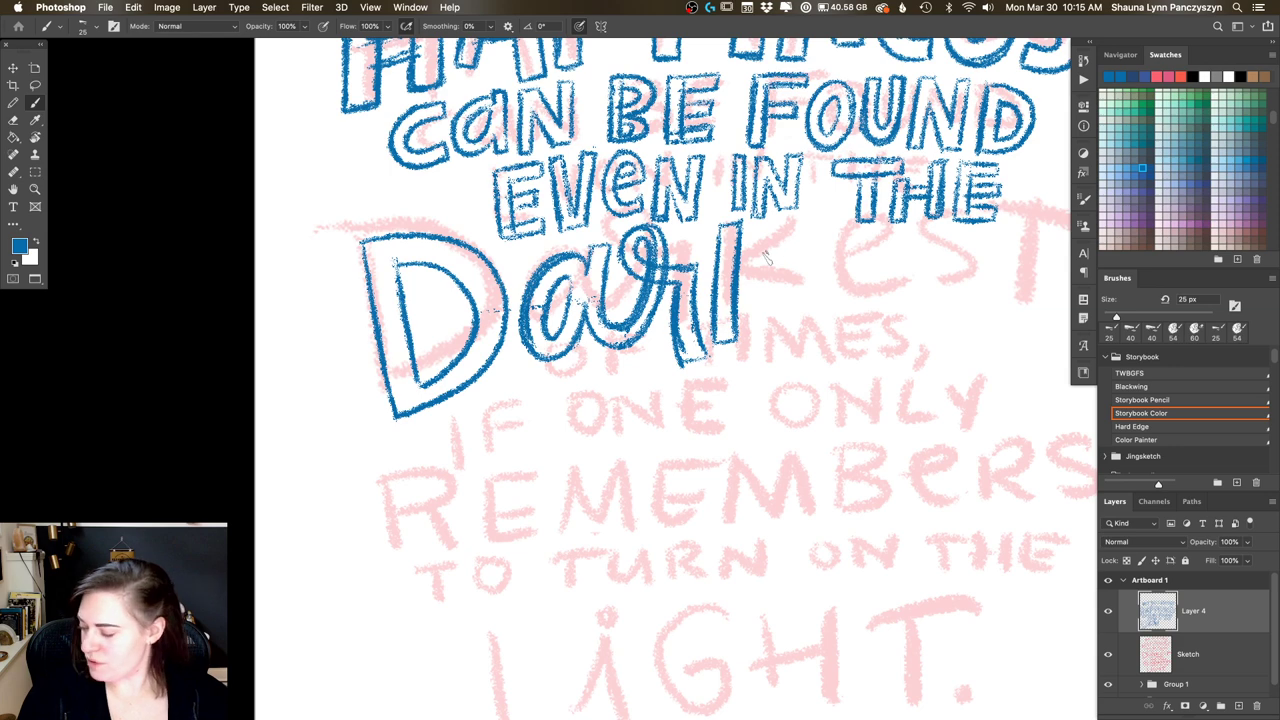
pyautogui.moveTo(740, 300)
pyautogui.mouseDown()
pyautogui.moveTo(795, 254)
pyautogui.moveTo(798, 222)
pyautogui.moveTo(794, 254)
pyautogui.moveTo(754, 292)
pyautogui.mouseUp()
pyautogui.moveTo(800, 214)
pyautogui.mouseDown()
pyautogui.moveTo(770, 230)
pyautogui.moveTo(750, 300)
pyautogui.moveTo(795, 270)
pyautogui.moveTo(755, 300)
pyautogui.moveTo(760, 340)
pyautogui.mouseUp()
pyautogui.moveTo(754, 294)
pyautogui.mouseDown()
pyautogui.moveTo(764, 354)
pyautogui.moveTo(780, 344)
pyautogui.mouseUp()
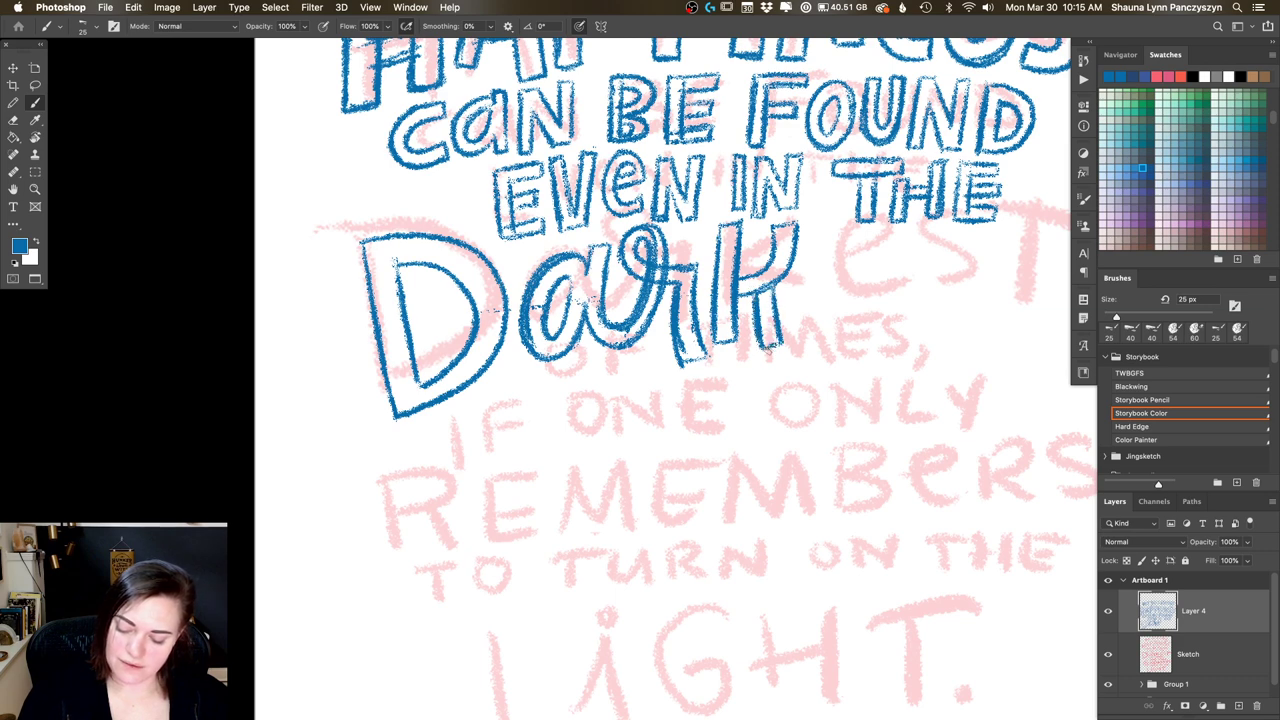
# Step: Brush the outlined e and s following the k
pyautogui.moveTo(804, 292)
pyautogui.mouseDown()
pyautogui.moveTo(871, 283)
pyautogui.moveTo(856, 244)
pyautogui.moveTo(822, 232)
pyautogui.moveTo(799, 272)
pyautogui.moveTo(809, 322)
pyautogui.moveTo(859, 324)
pyautogui.moveTo(861, 284)
pyautogui.moveTo(834, 256)
pyautogui.moveTo(816, 297)
pyautogui.moveTo(861, 325)
pyautogui.moveTo(861, 280)
pyautogui.moveTo(819, 325)
pyautogui.moveTo(892, 311)
pyautogui.moveTo(691, 335)
pyautogui.mouseUp()
pyautogui.moveTo(762, 285)
pyautogui.mouseDown()
pyautogui.moveTo(765, 262)
pyautogui.moveTo(690, 310)
pyautogui.moveTo(676, 350)
pyautogui.mouseUp()
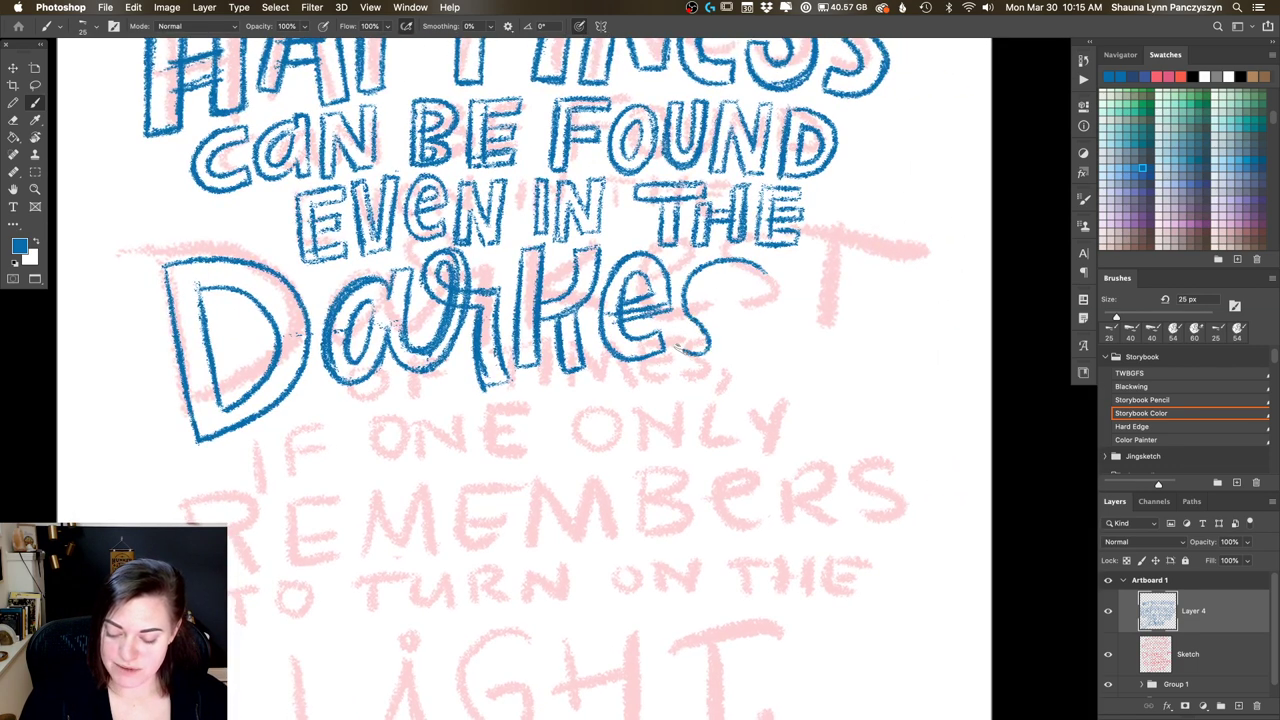
pyautogui.moveTo(770, 272)
pyautogui.mouseDown()
pyautogui.moveTo(702, 266)
pyautogui.moveTo(714, 322)
pyautogui.moveTo(676, 350)
pyautogui.mouseUp()
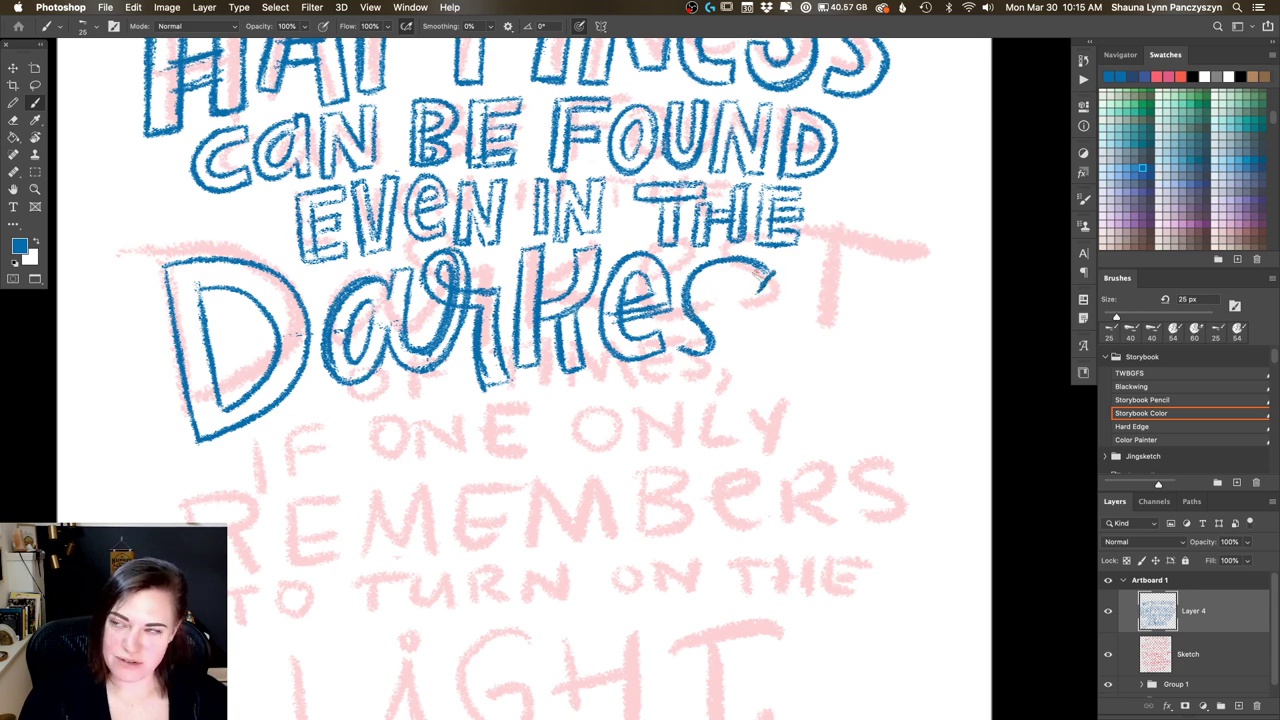
pyautogui.moveTo(760, 289)
pyautogui.mouseDown()
pyautogui.moveTo(714, 282)
pyautogui.moveTo(706, 314)
pyautogui.moveTo(722, 350)
pyautogui.moveTo(684, 342)
pyautogui.moveTo(726, 334)
pyautogui.moveTo(688, 364)
pyautogui.moveTo(676, 336)
pyautogui.mouseUp()
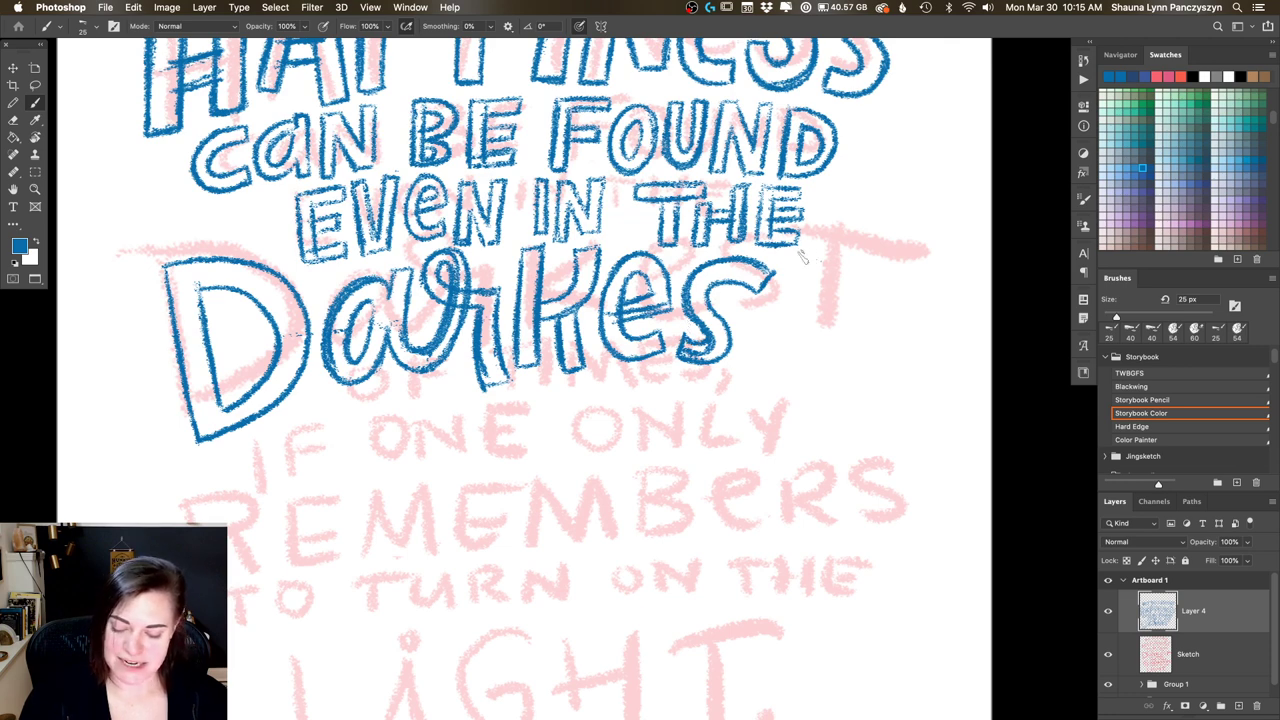
# Step: Draw the outlined T with its crossbar and stem
pyautogui.moveTo(798, 256); pyautogui.dragTo(907, 277)
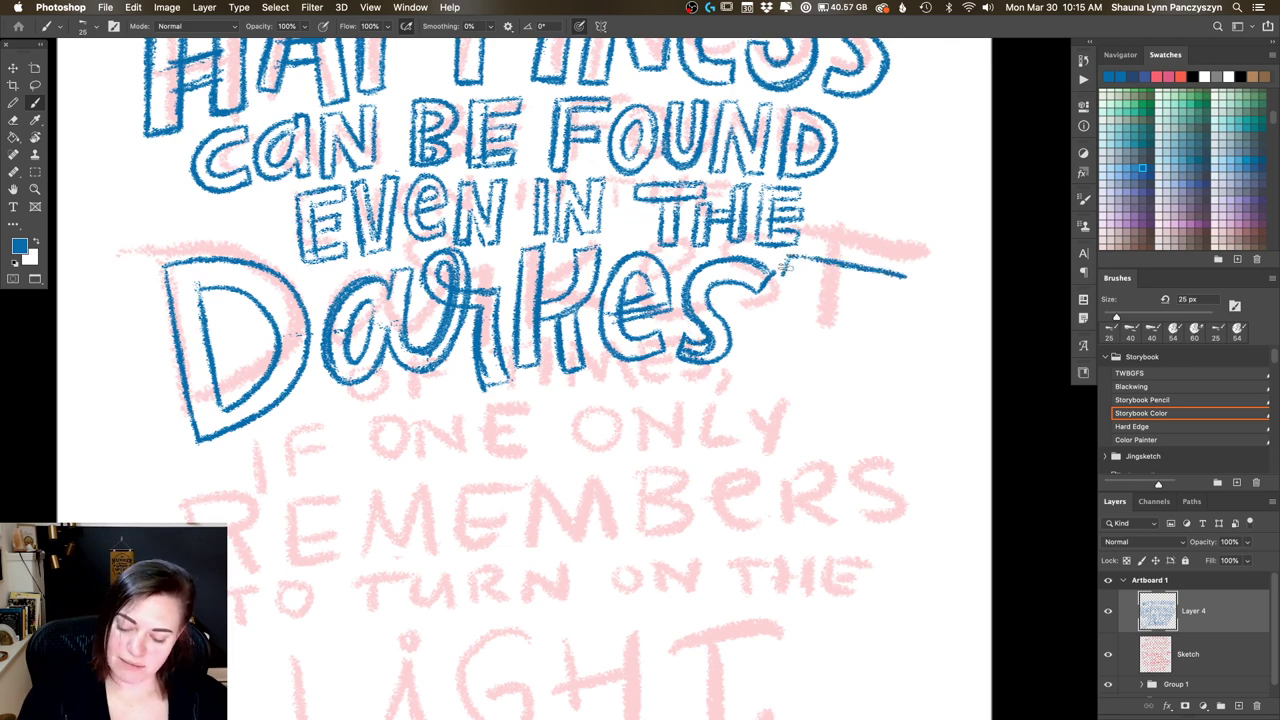
pyautogui.moveTo(786, 262)
pyautogui.mouseDown()
pyautogui.moveTo(905, 290)
pyautogui.moveTo(835, 294)
pyautogui.moveTo(816, 340)
pyautogui.mouseUp()
pyautogui.moveTo(824, 290)
pyautogui.mouseDown()
pyautogui.moveTo(800, 368)
pyautogui.moveTo(820, 378)
pyautogui.mouseUp()
pyautogui.moveTo(852, 290)
pyautogui.mouseDown()
pyautogui.moveTo(820, 380)
pyautogui.moveTo(800, 386)
pyautogui.moveTo(817, 310)
pyautogui.mouseUp()
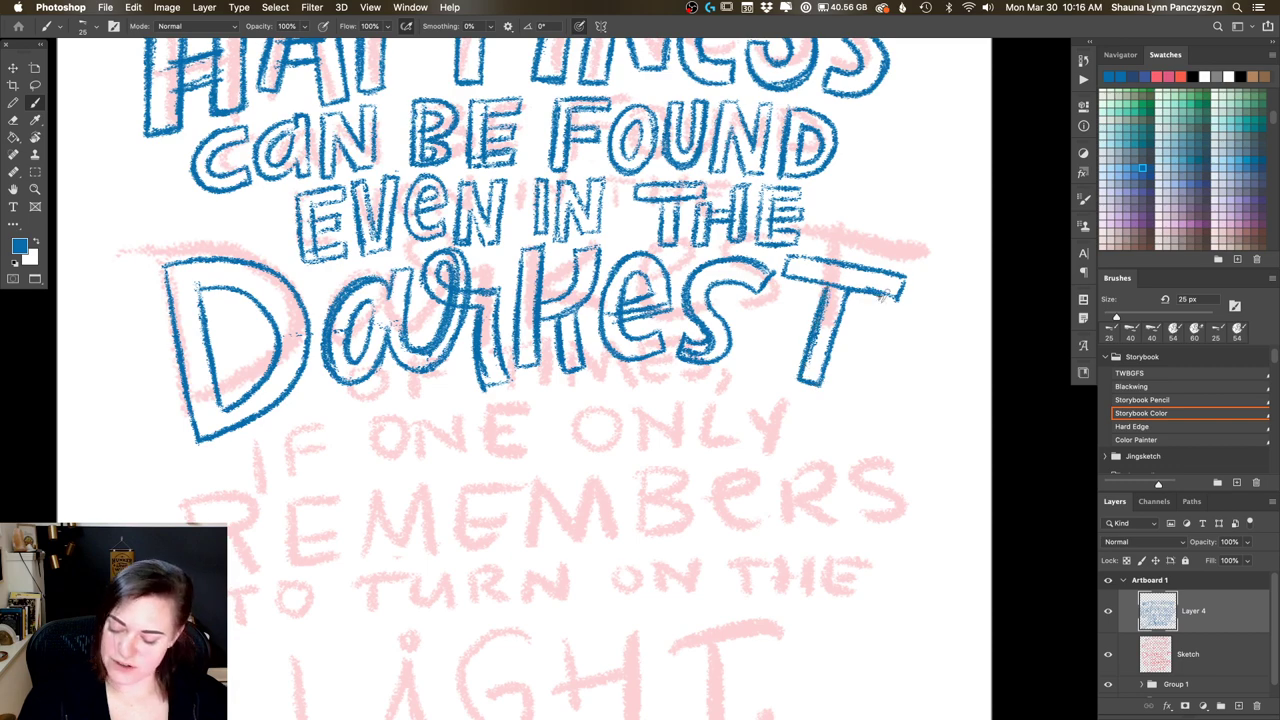
# Step: Fit the artboard in view, hide the pink Sketch layer, and undo a stray test loop
pyautogui.moveTo(755, 362); pyautogui.dragTo(820, 340)
pyautogui.press('super+0')
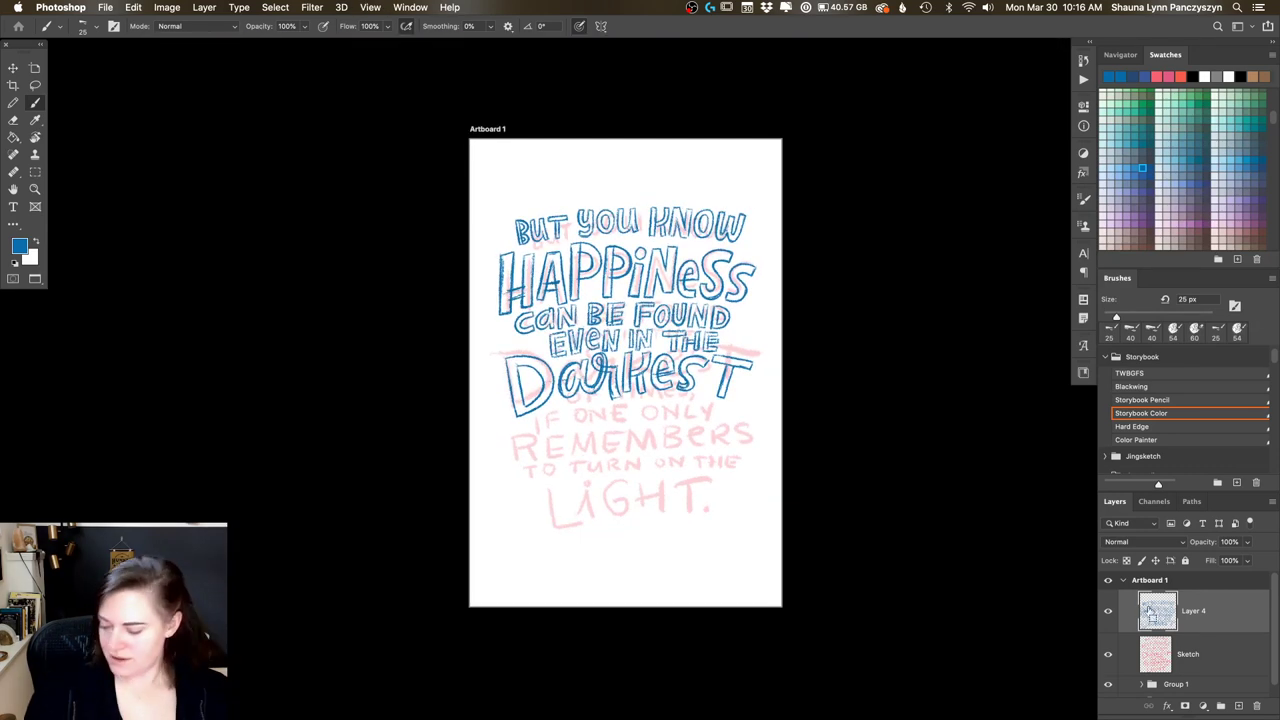
pyautogui.click(1107, 657)
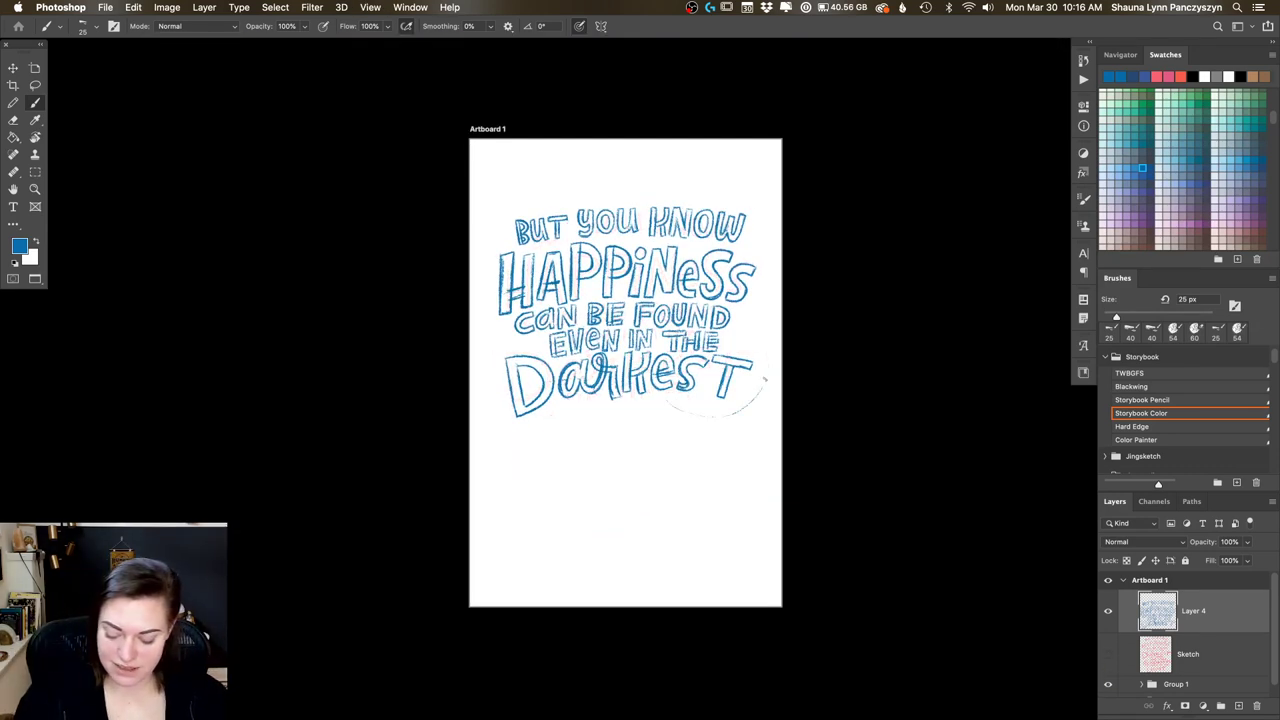
pyautogui.moveTo(660, 405); pyautogui.dragTo(729, 427)
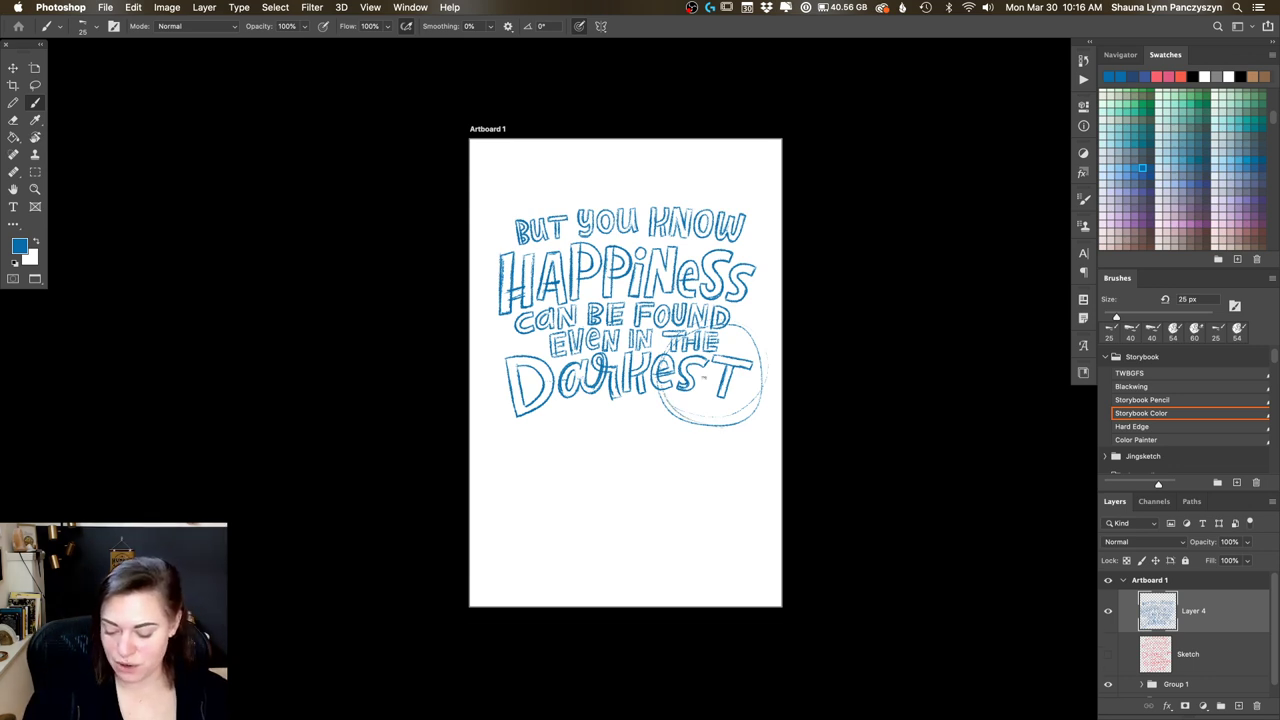
pyautogui.press('super+z')
pyautogui.press('super+z')
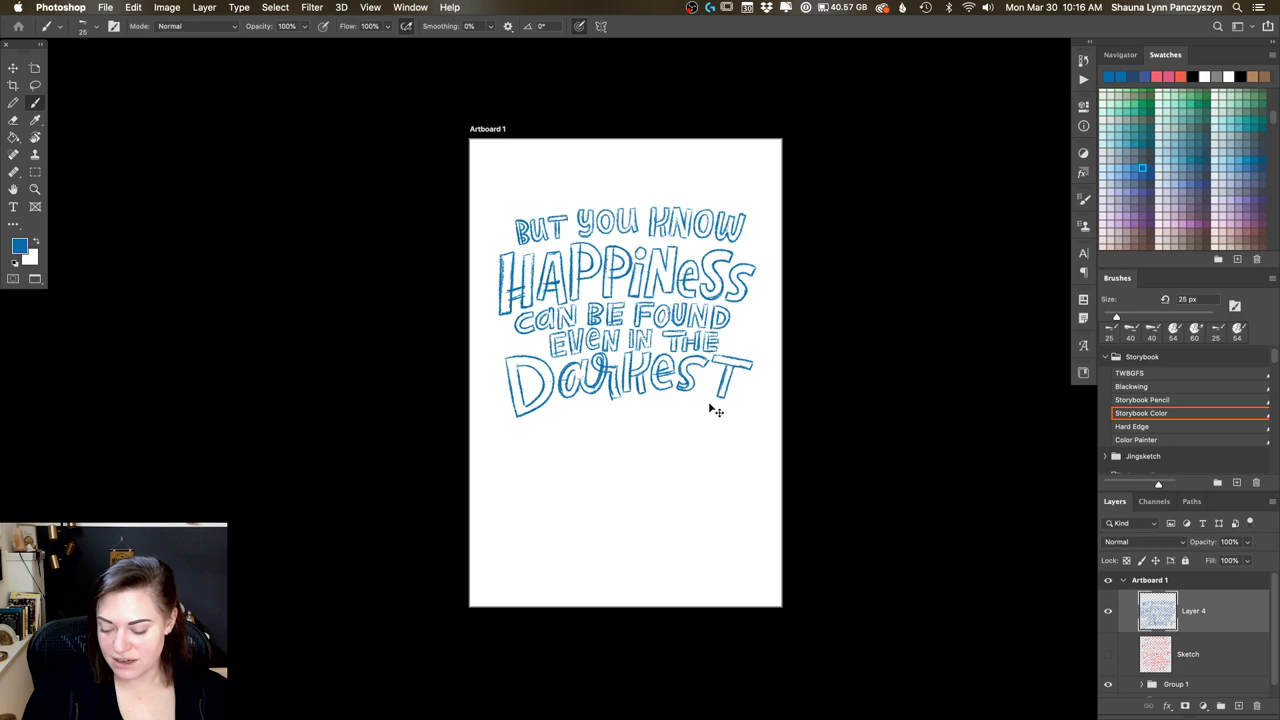
pyautogui.scroll(6, 712, 409)
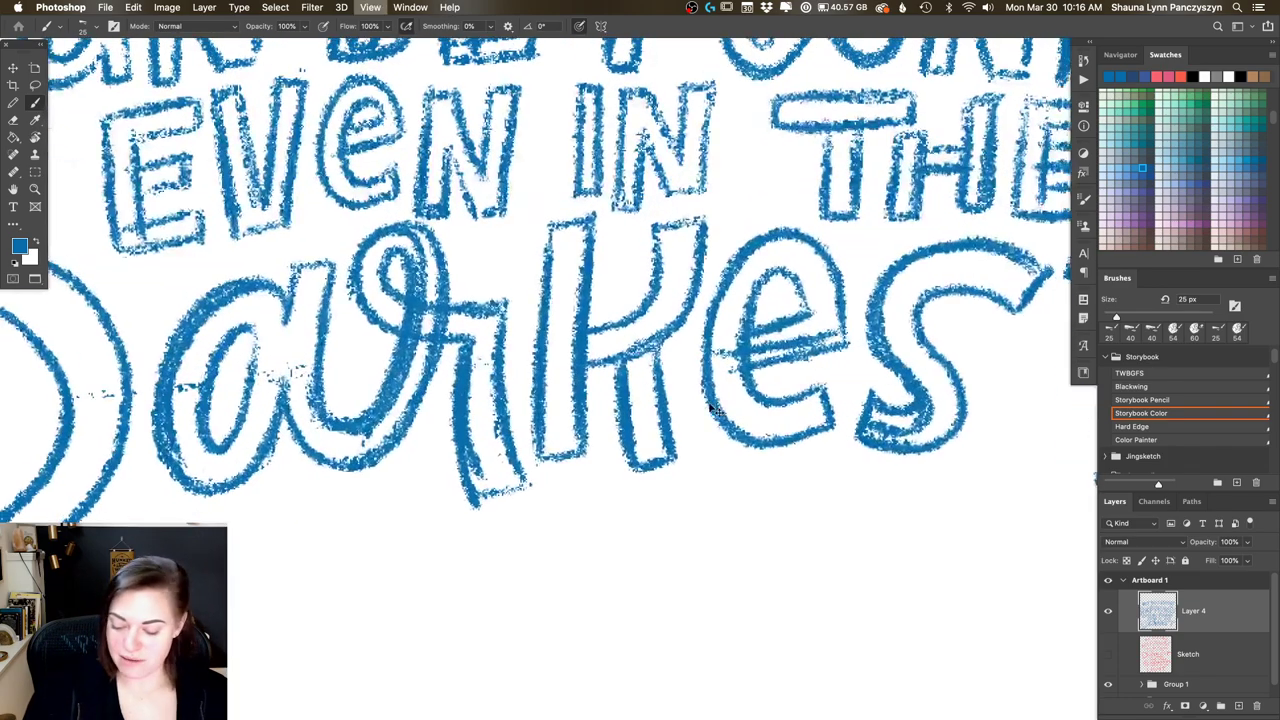
# Step: Erase the capital T and a stray blue mark, then show the pink sketch again
pyautogui.moveTo(709, 409); pyautogui.dragTo(587, 365)
pyautogui.press('l')
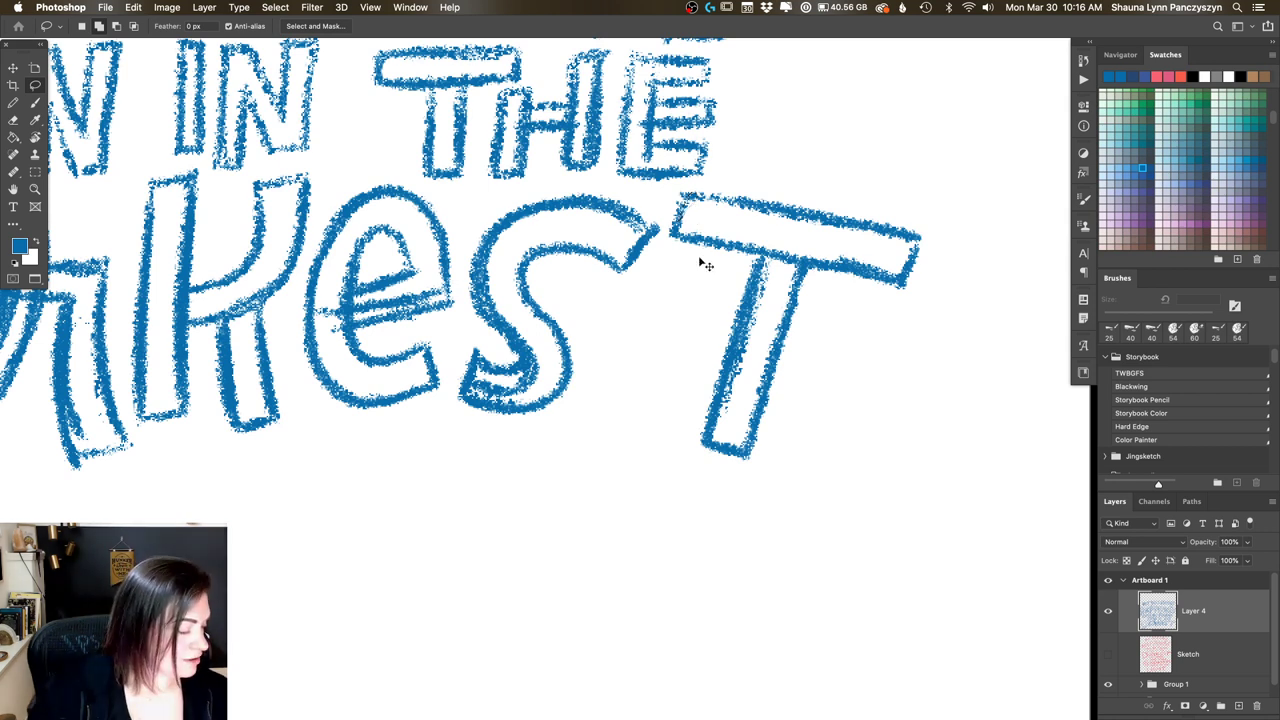
pyautogui.press('e')
pyautogui.moveTo(705, 195)
pyautogui.mouseDown()
pyautogui.moveTo(676, 237)
pyautogui.moveTo(696, 250)
pyautogui.moveTo(784, 235)
pyautogui.moveTo(813, 293)
pyautogui.moveTo(663, 494)
pyautogui.mouseUp()
pyautogui.click(893, 243)
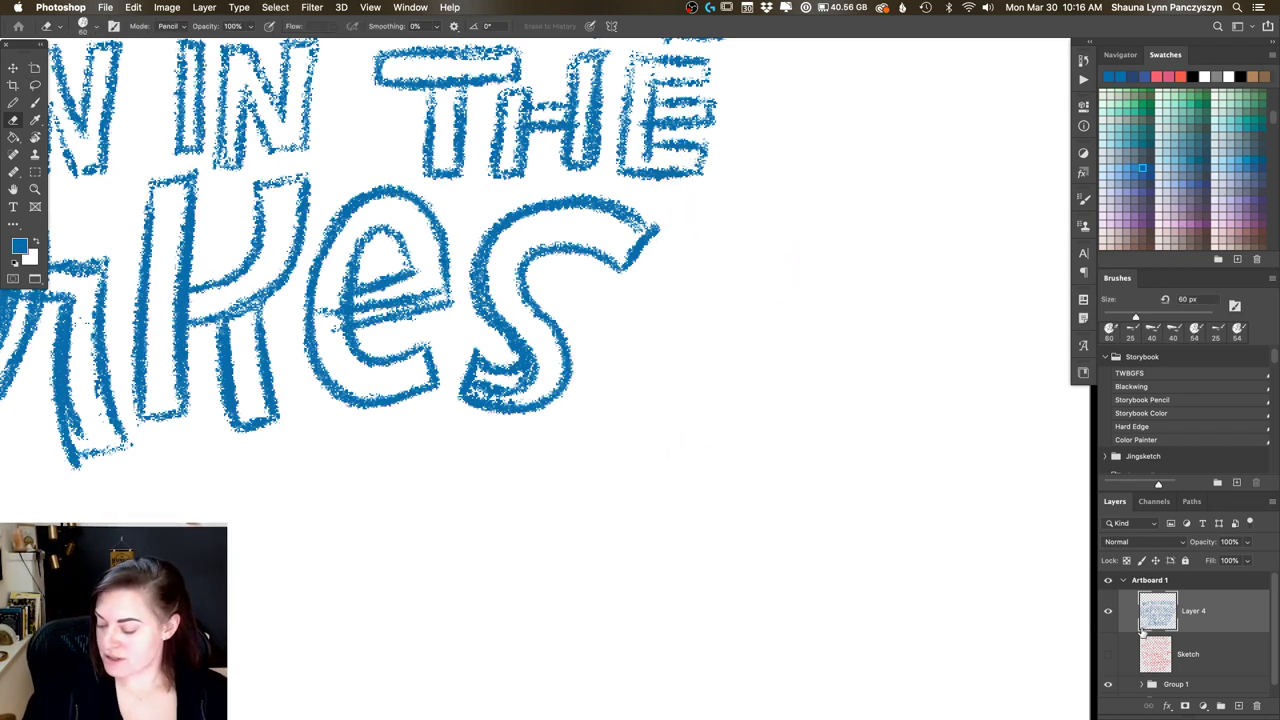
pyautogui.click(1108, 656)
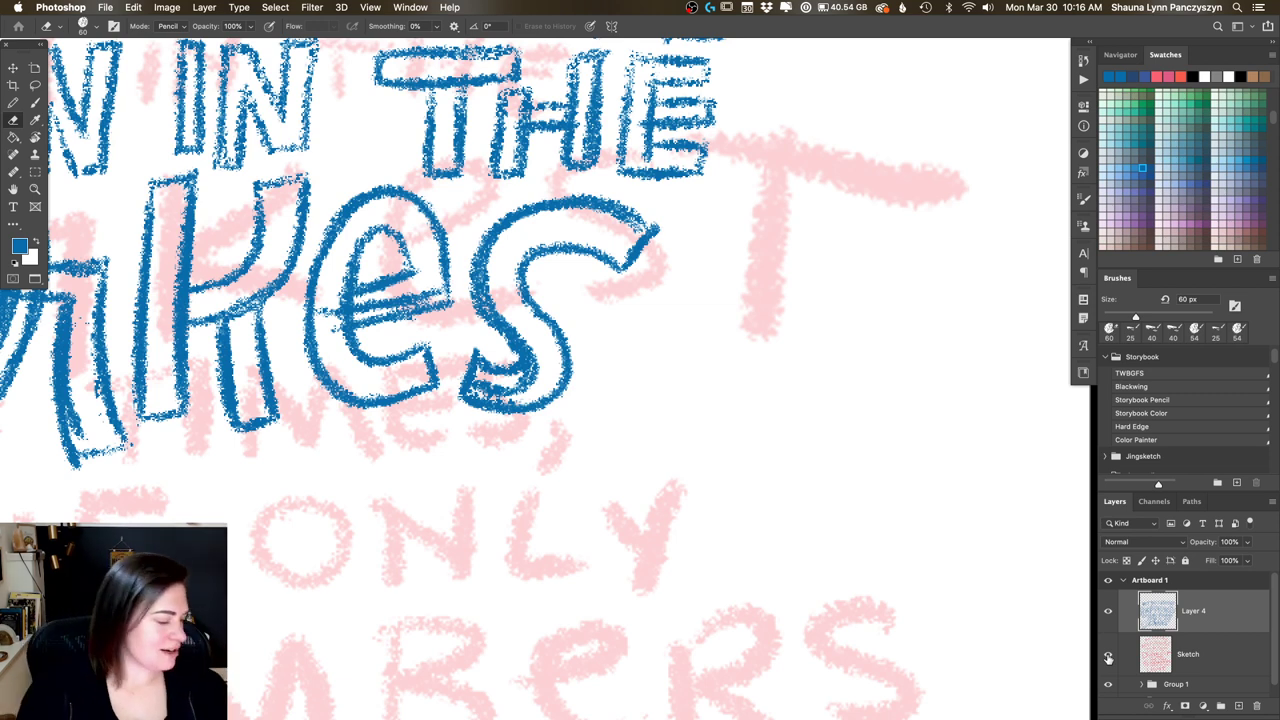
# Step: Brush a blue outlined lowercase t with a curved stem and crossbar
pyautogui.press('b')
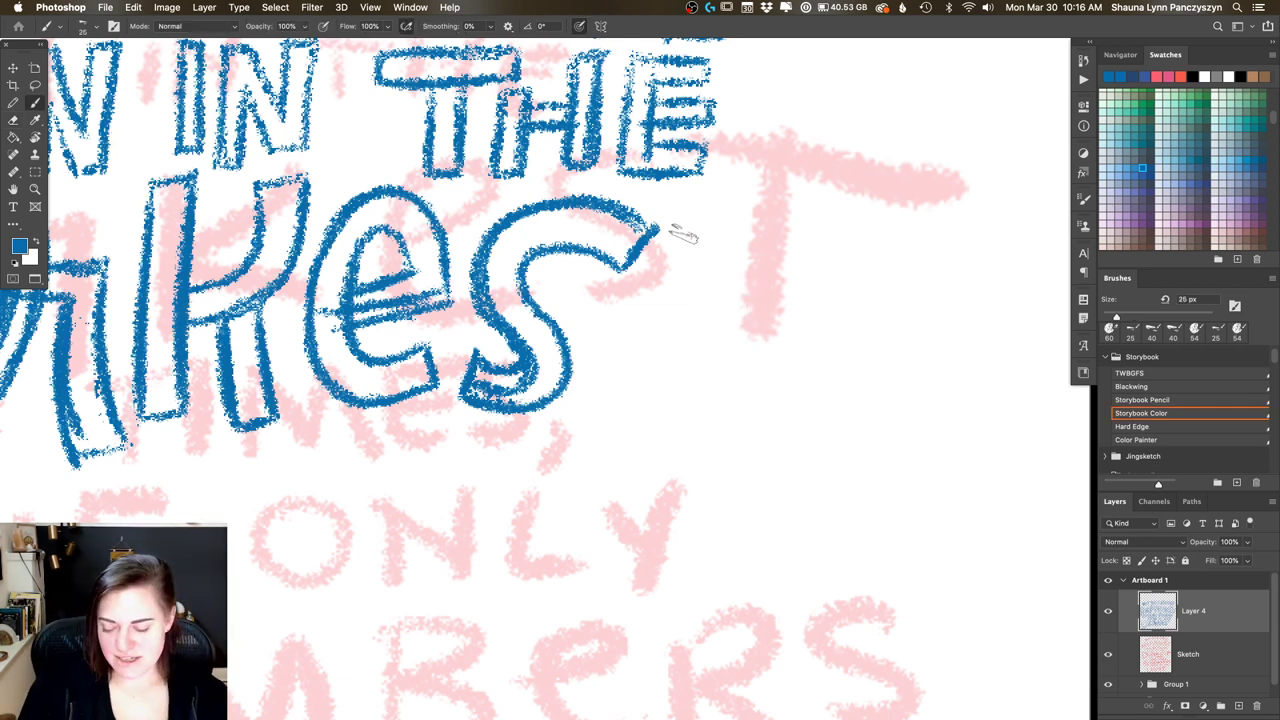
pyautogui.moveTo(690, 205); pyautogui.dragTo(664, 357)
pyautogui.moveTo(682, 240)
pyautogui.mouseDown()
pyautogui.moveTo(660, 410)
pyautogui.moveTo(688, 452)
pyautogui.mouseUp()
pyautogui.moveTo(666, 410); pyautogui.dragTo(696, 448)
pyautogui.moveTo(656, 386)
pyautogui.mouseDown()
pyautogui.moveTo(700, 460)
pyautogui.moveTo(712, 450)
pyautogui.mouseUp()
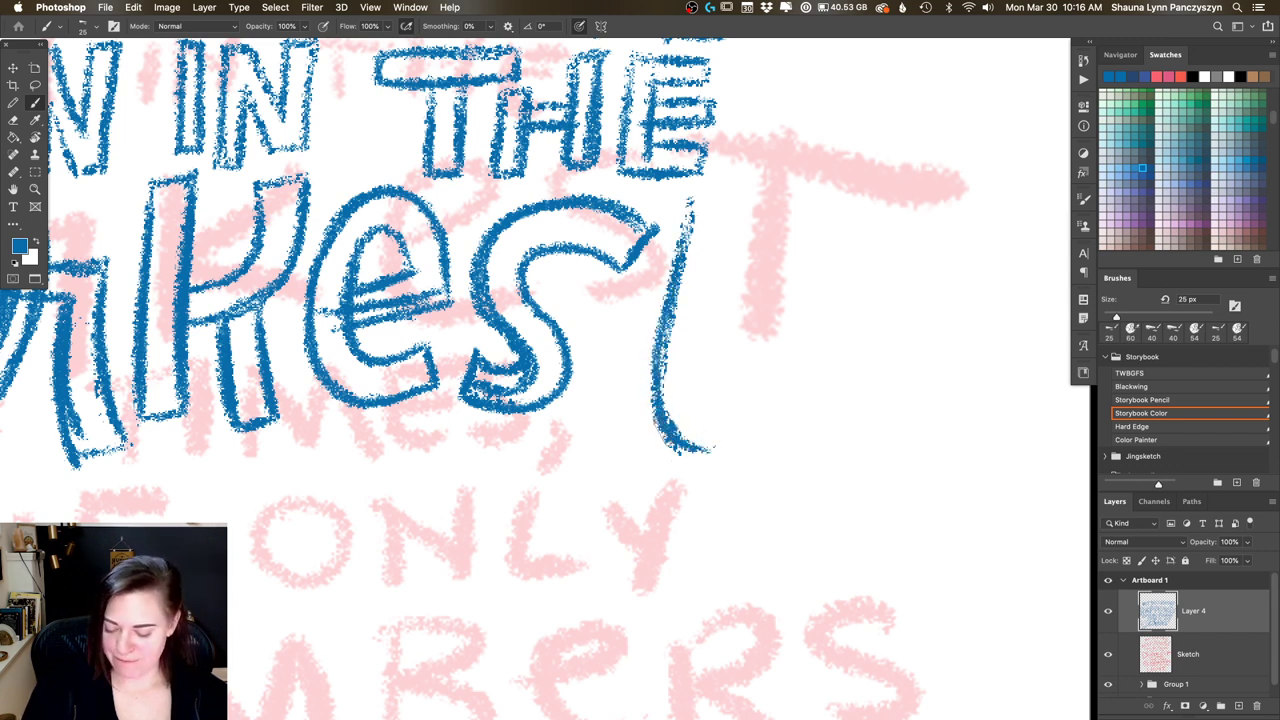
pyautogui.moveTo(690, 200)
pyautogui.mouseDown()
pyautogui.moveTo(750, 205)
pyautogui.moveTo(705, 375)
pyautogui.mouseUp()
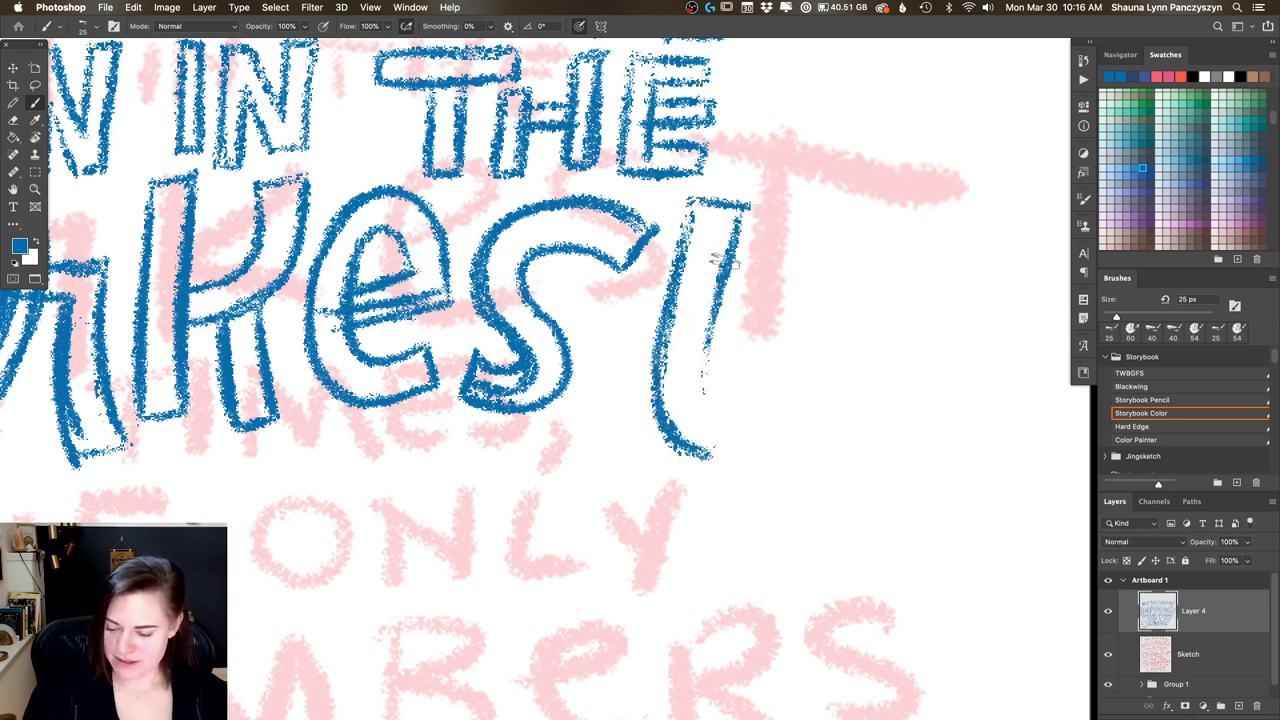
pyautogui.moveTo(723, 262); pyautogui.dragTo(708, 430)
pyautogui.moveTo(700, 335)
pyautogui.mouseDown()
pyautogui.moveTo(711, 434)
pyautogui.moveTo(728, 424)
pyautogui.moveTo(729, 446)
pyautogui.moveTo(698, 462)
pyautogui.moveTo(678, 355)
pyautogui.moveTo(748, 415)
pyautogui.moveTo(715, 464)
pyautogui.mouseUp()
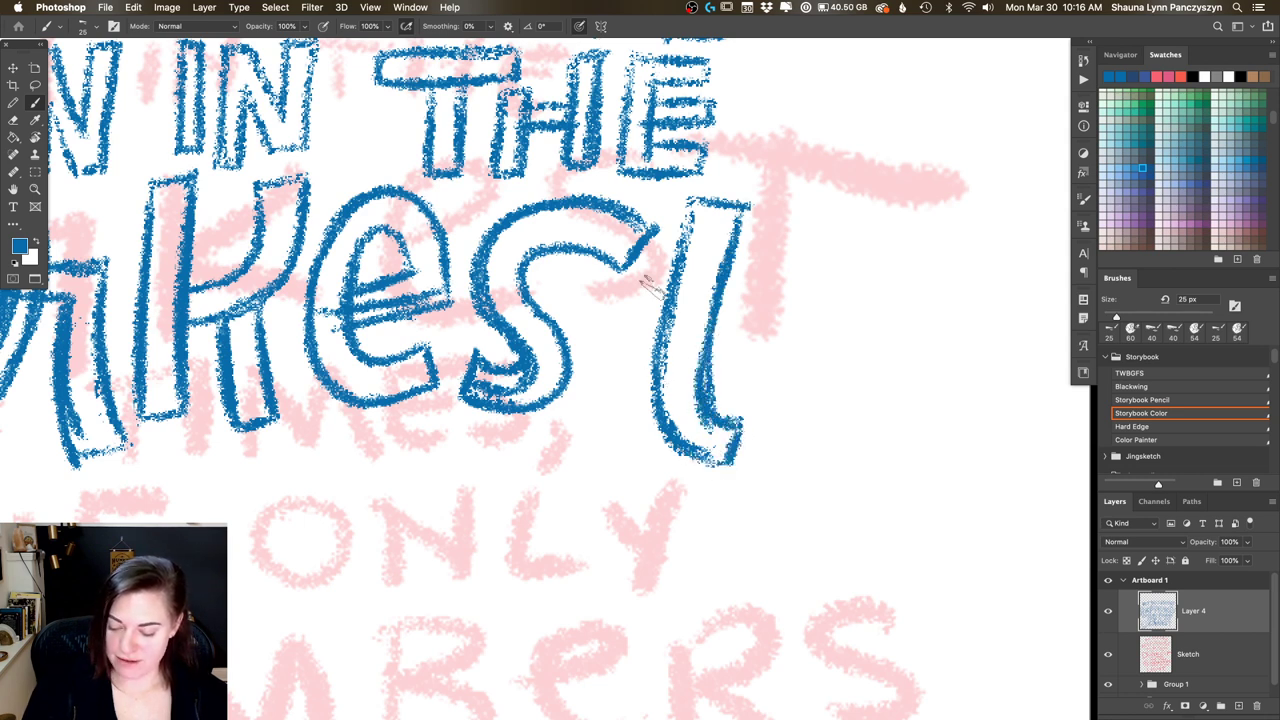
pyautogui.moveTo(605, 304)
pyautogui.mouseDown()
pyautogui.moveTo(760, 312)
pyautogui.moveTo(680, 312)
pyautogui.moveTo(600, 345)
pyautogui.moveTo(765, 335)
pyautogui.moveTo(752, 352)
pyautogui.moveTo(612, 336)
pyautogui.moveTo(756, 350)
pyautogui.moveTo(745, 305)
pyautogui.mouseUp()
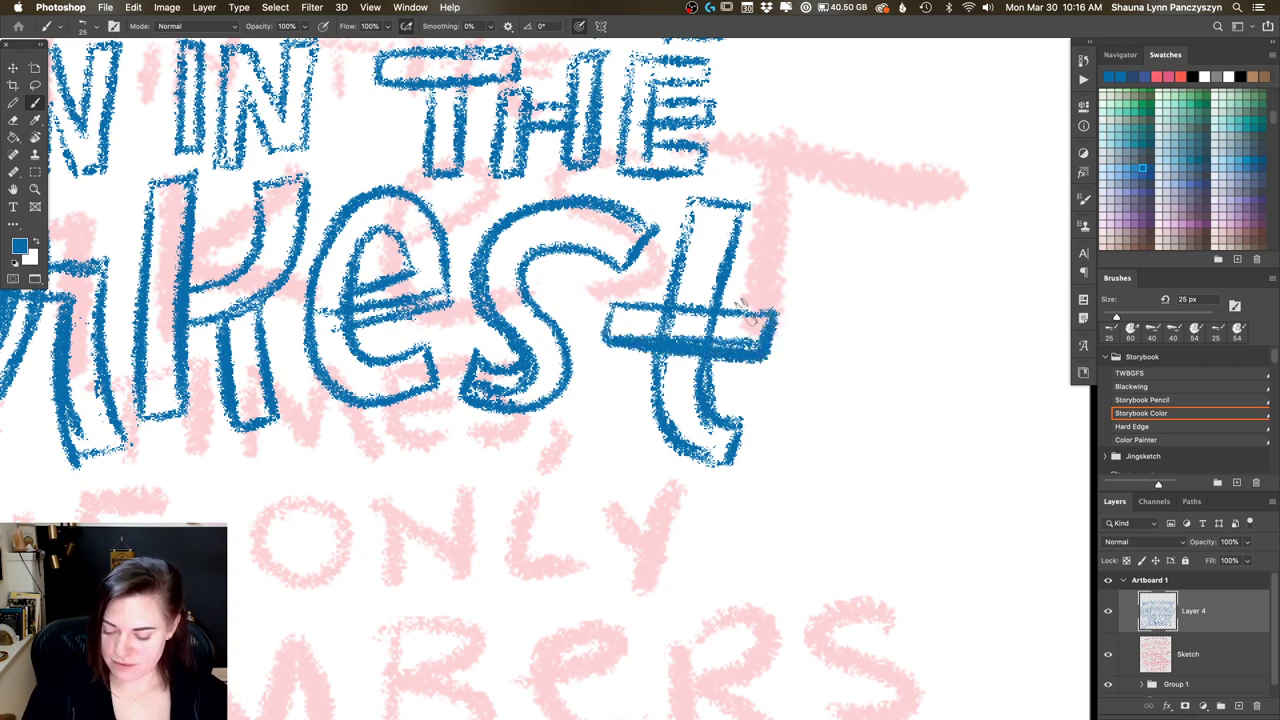
pyautogui.press('super+0')
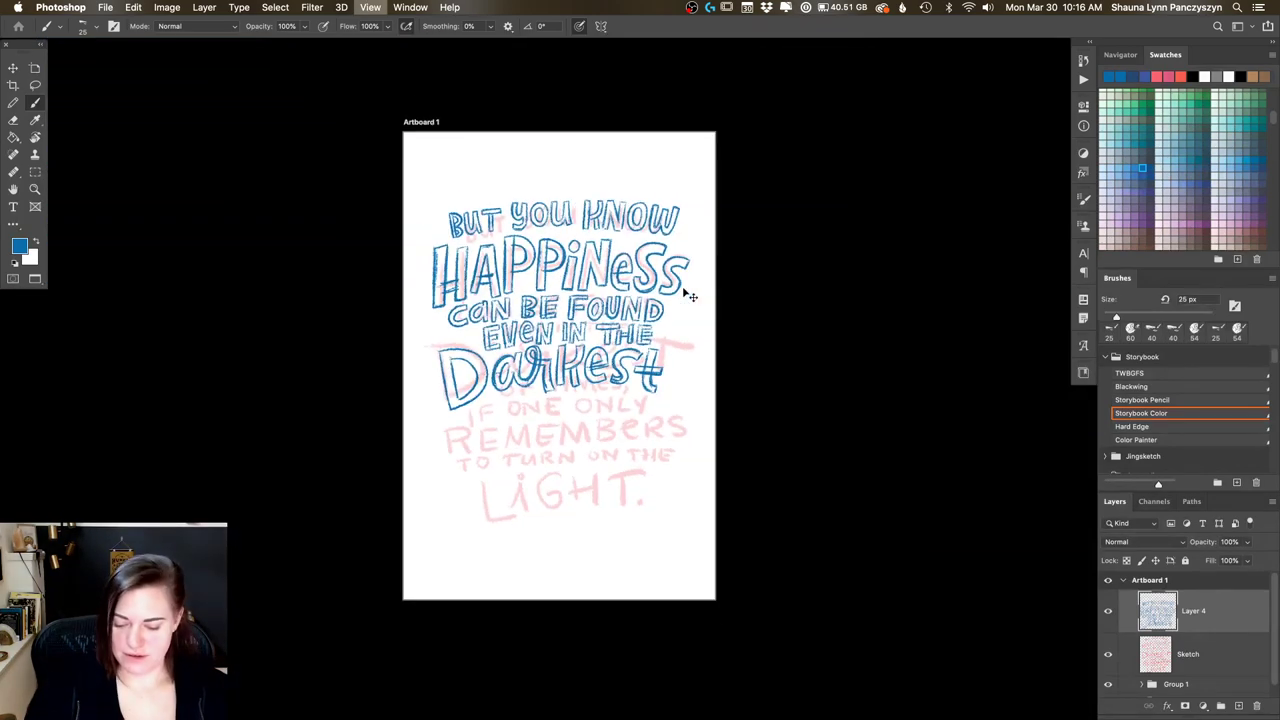
# Step: Lasso Darkest, rotate it about 0.7° and move it up about 23 px, then deselect
pyautogui.press('super+equal')
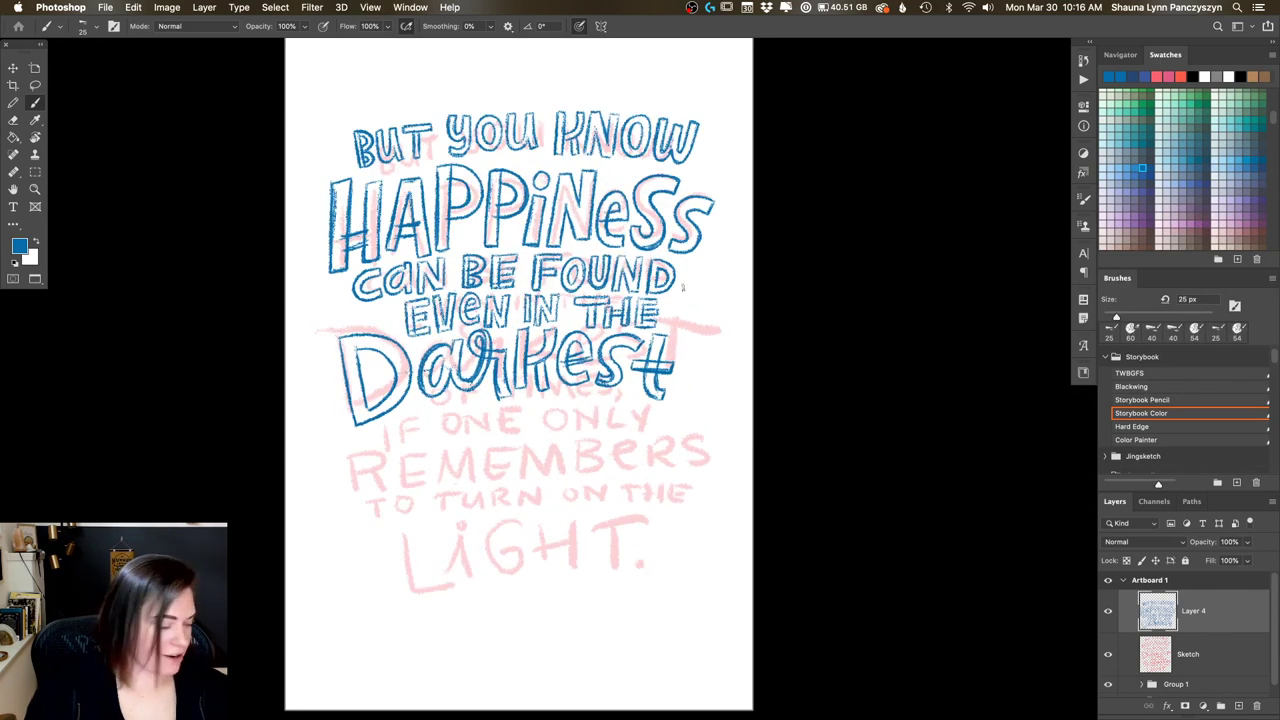
pyautogui.press('l')
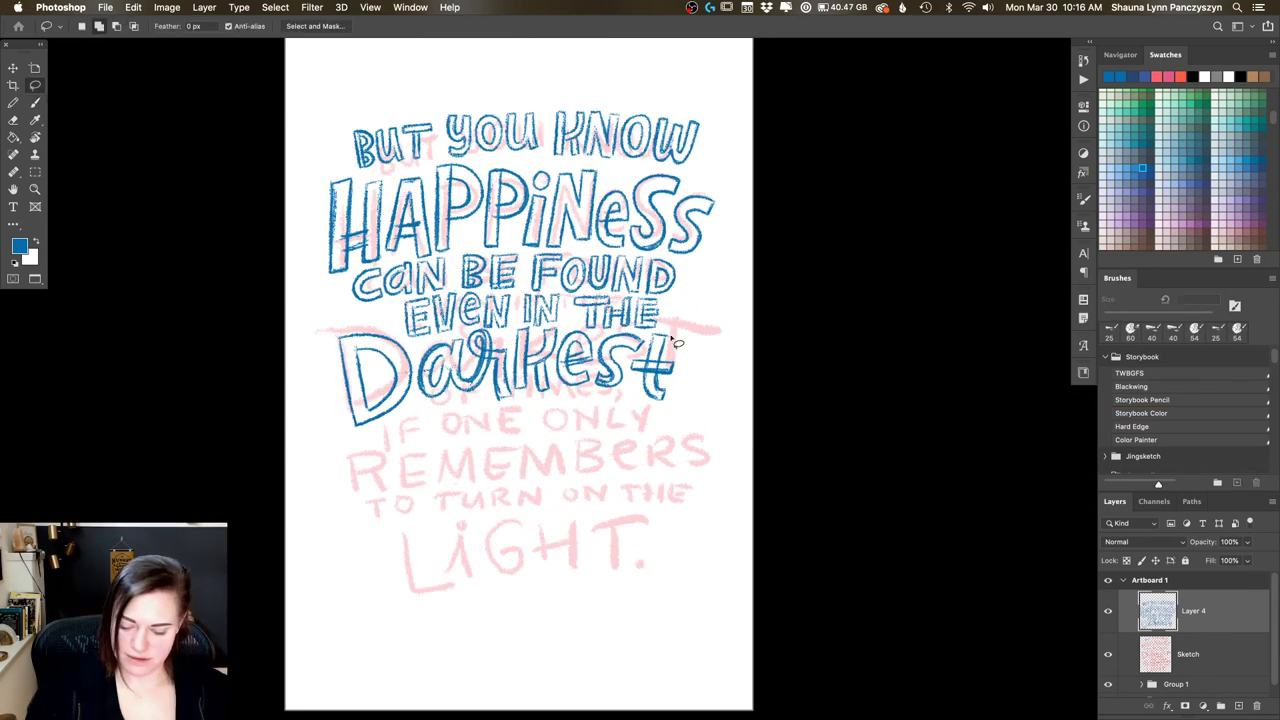
pyautogui.moveTo(407, 330)
pyautogui.mouseDown()
pyautogui.moveTo(297, 354)
pyautogui.moveTo(726, 346)
pyautogui.moveTo(652, 333)
pyautogui.moveTo(428, 345)
pyautogui.moveTo(405, 330)
pyautogui.mouseUp()
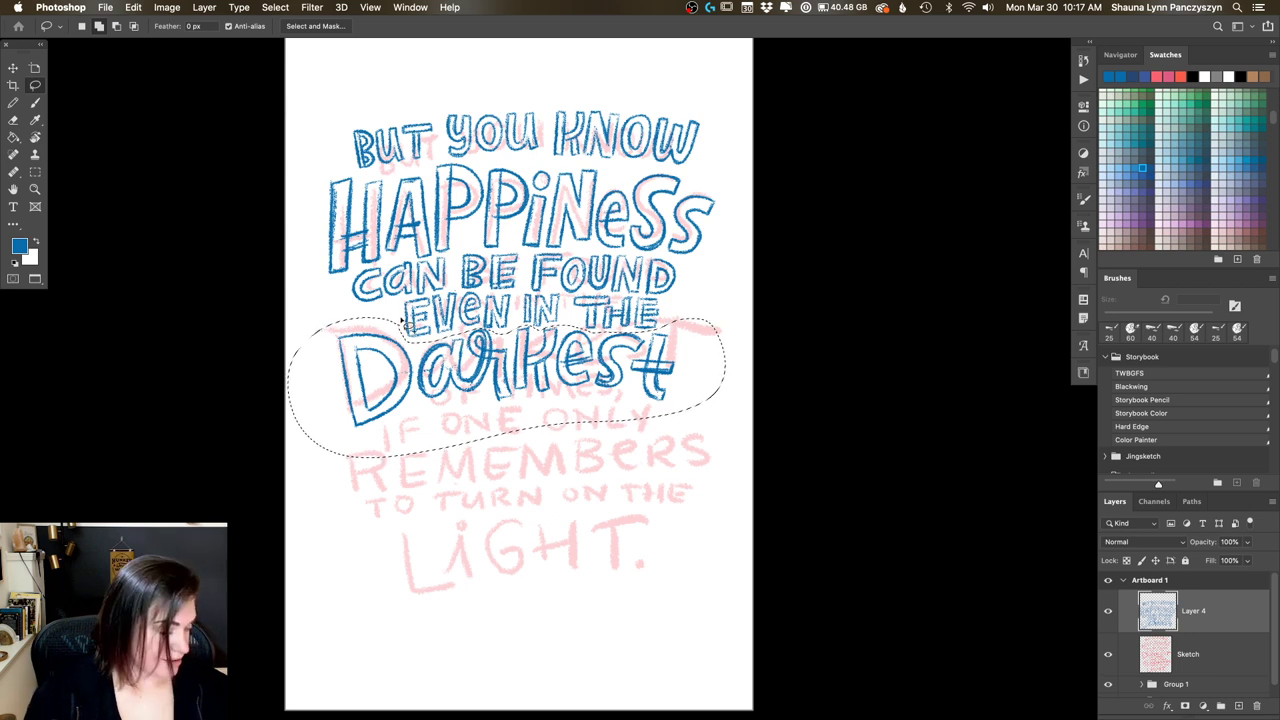
pyautogui.moveTo(690, 357)
pyautogui.mouseDown()
pyautogui.moveTo(690, 345)
pyautogui.moveTo(682, 370)
pyautogui.moveTo(686, 344)
pyautogui.mouseUp()
pyautogui.moveTo(688, 338); pyautogui.dragTo(716, 319)
pyautogui.hotkey('ctrl', 't')
pyautogui.moveTo(660, 366); pyautogui.dragTo(660, 369)
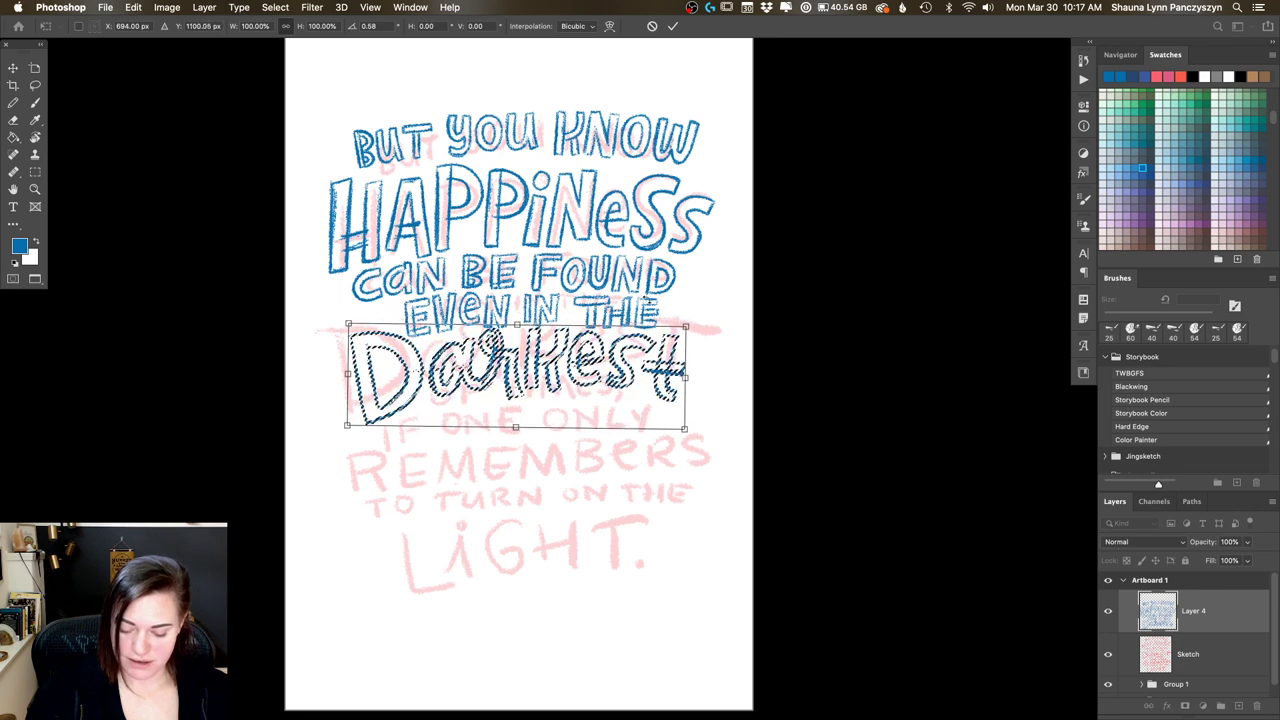
pyautogui.moveTo(512, 334); pyautogui.dragTo(512, 332)
pyautogui.moveTo(644, 369); pyautogui.dragTo(697, 374)
pyautogui.press('Return')
pyautogui.press('super+d')
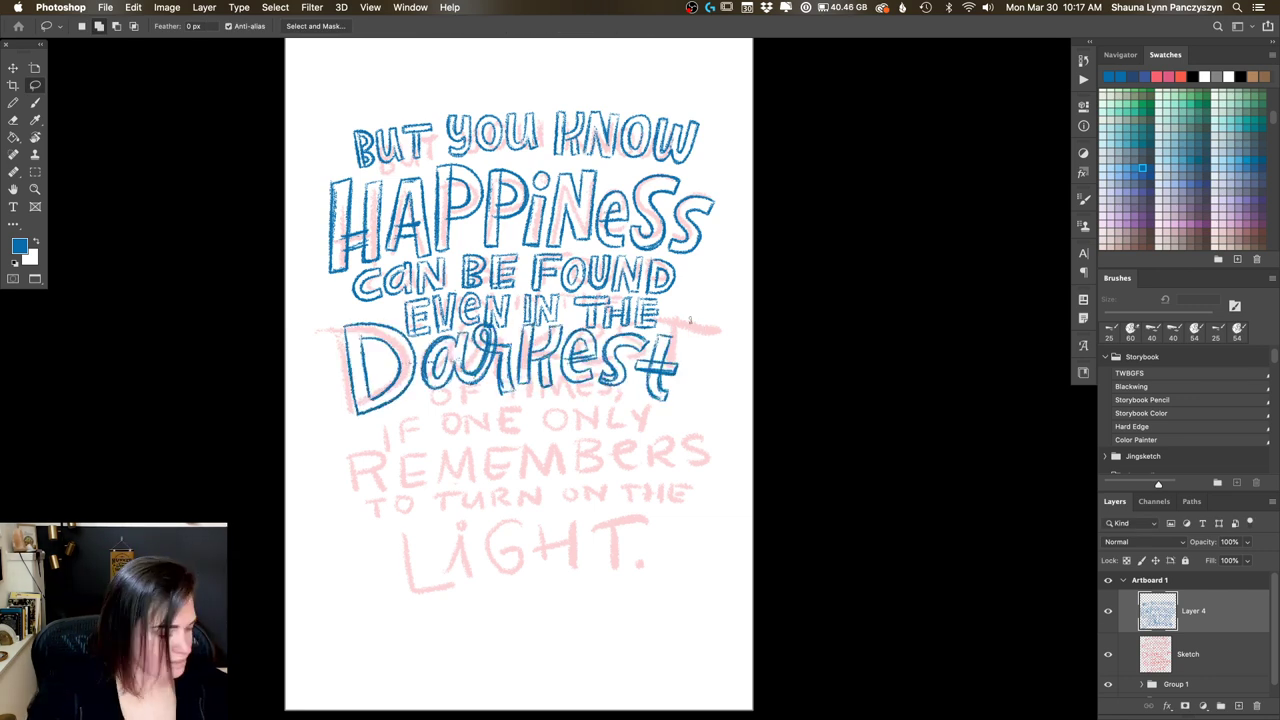
pyautogui.press('b')
pyautogui.moveTo(662, 322); pyautogui.dragTo(670, 360)
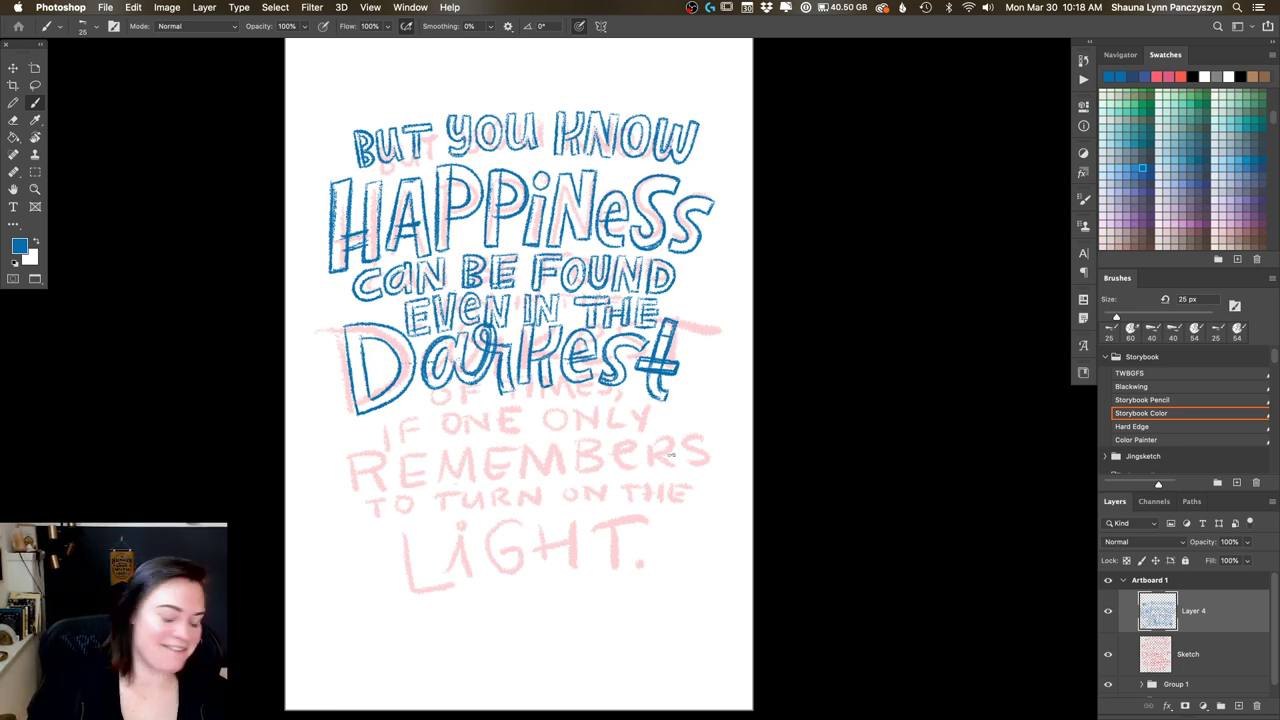
# Step: Delete the N of EVEN with a lasso selection and redraw it in blue crayon
pyautogui.press('super+equal')
pyautogui.moveTo(580, 455); pyautogui.dragTo(682, 460)
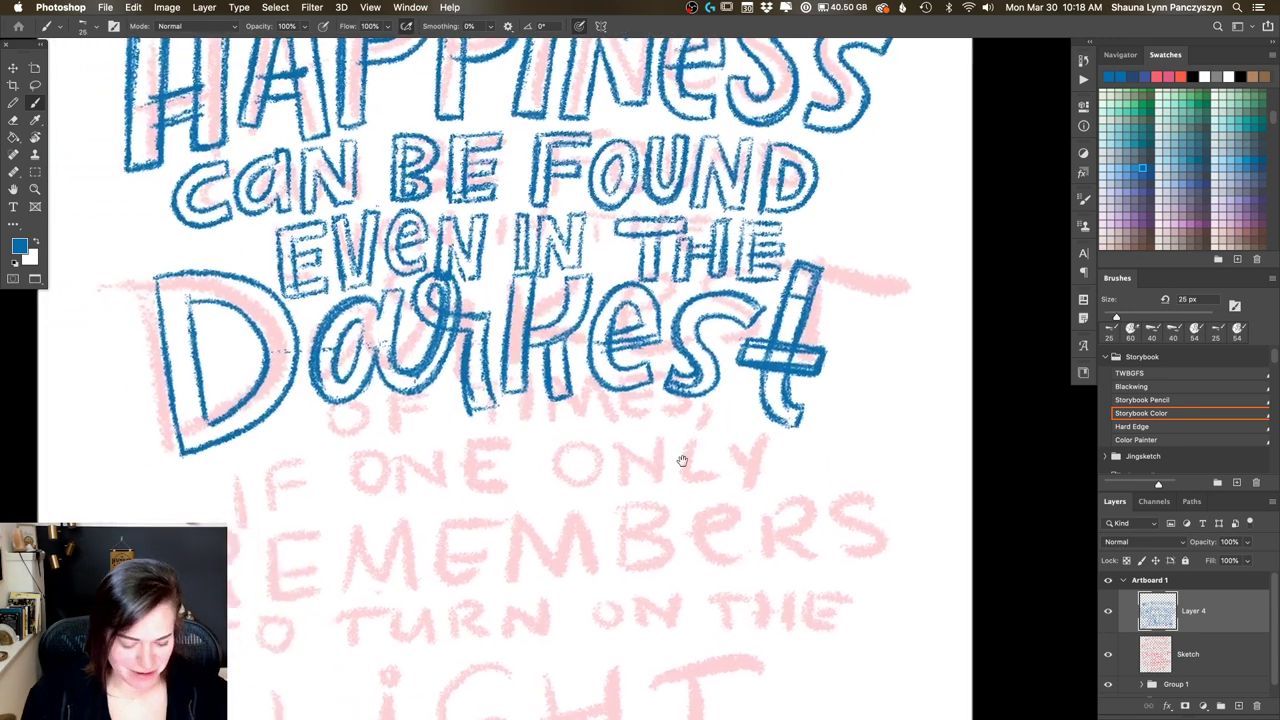
pyautogui.press('l')
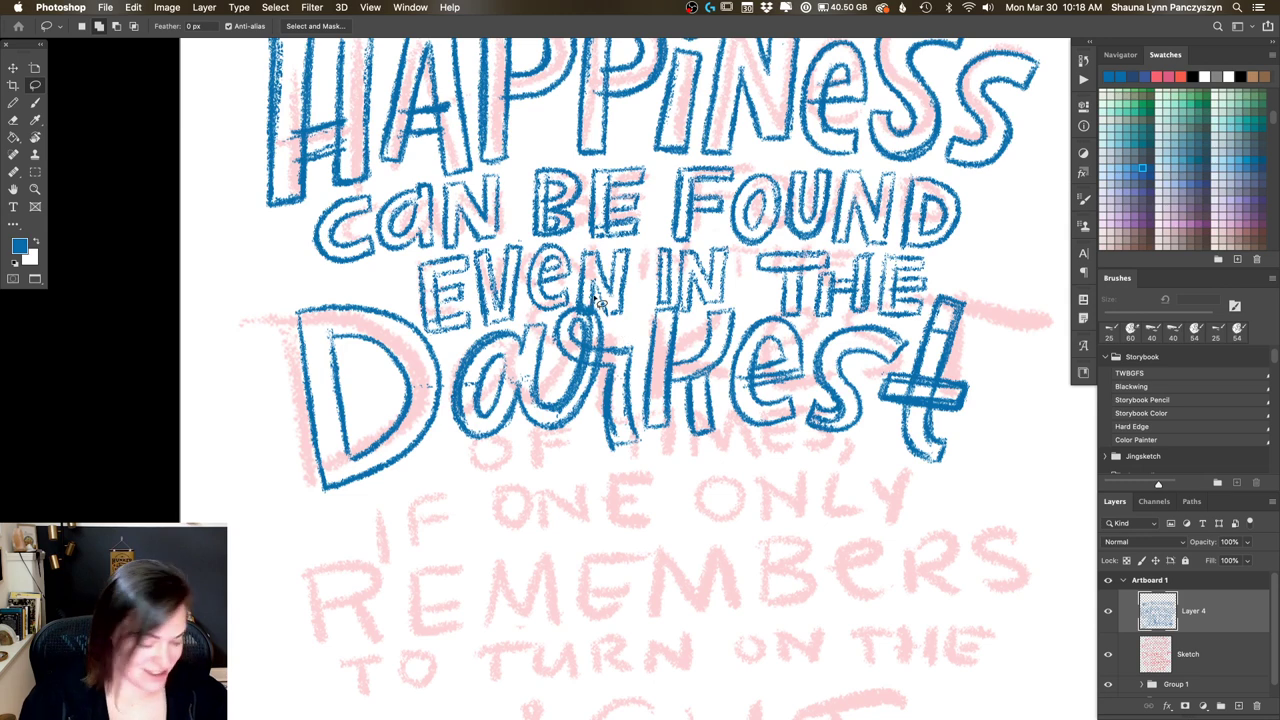
pyautogui.moveTo(588, 252)
pyautogui.mouseDown()
pyautogui.moveTo(607, 326)
pyautogui.moveTo(636, 313)
pyautogui.moveTo(638, 245)
pyautogui.mouseUp()
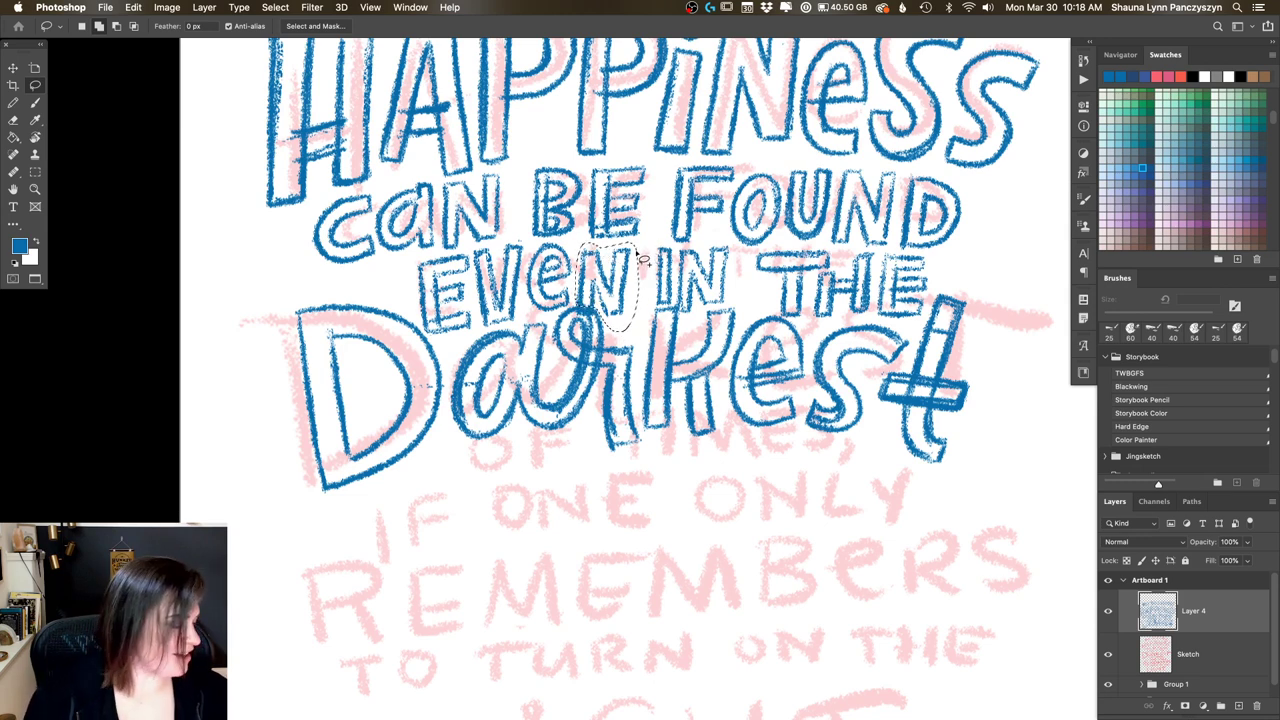
pyautogui.press('BackSpace')
pyautogui.press('super+d')
pyautogui.press('b')
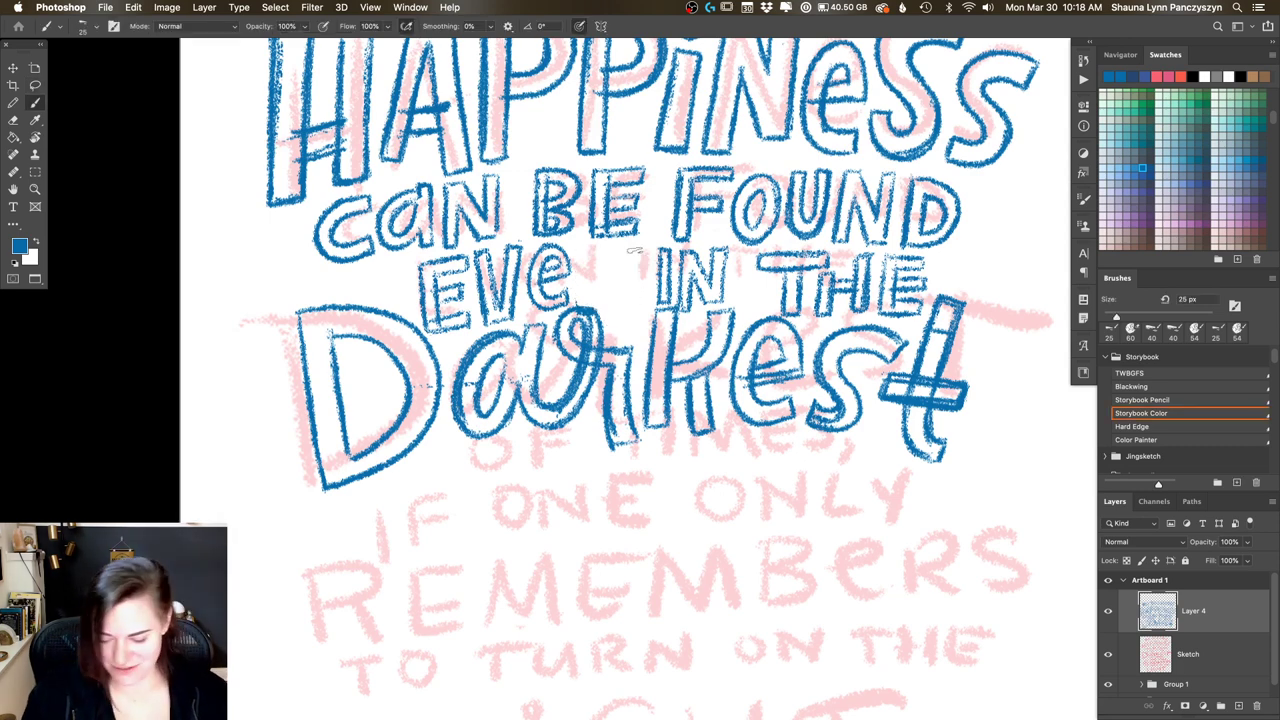
pyautogui.moveTo(576, 246)
pyautogui.mouseDown()
pyautogui.moveTo(584, 296)
pyautogui.moveTo(608, 308)
pyautogui.moveTo(626, 246)
pyautogui.moveTo(616, 302)
pyautogui.moveTo(612, 260)
pyautogui.moveTo(604, 288)
pyautogui.moveTo(588, 244)
pyautogui.moveTo(606, 286)
pyautogui.mouseUp()
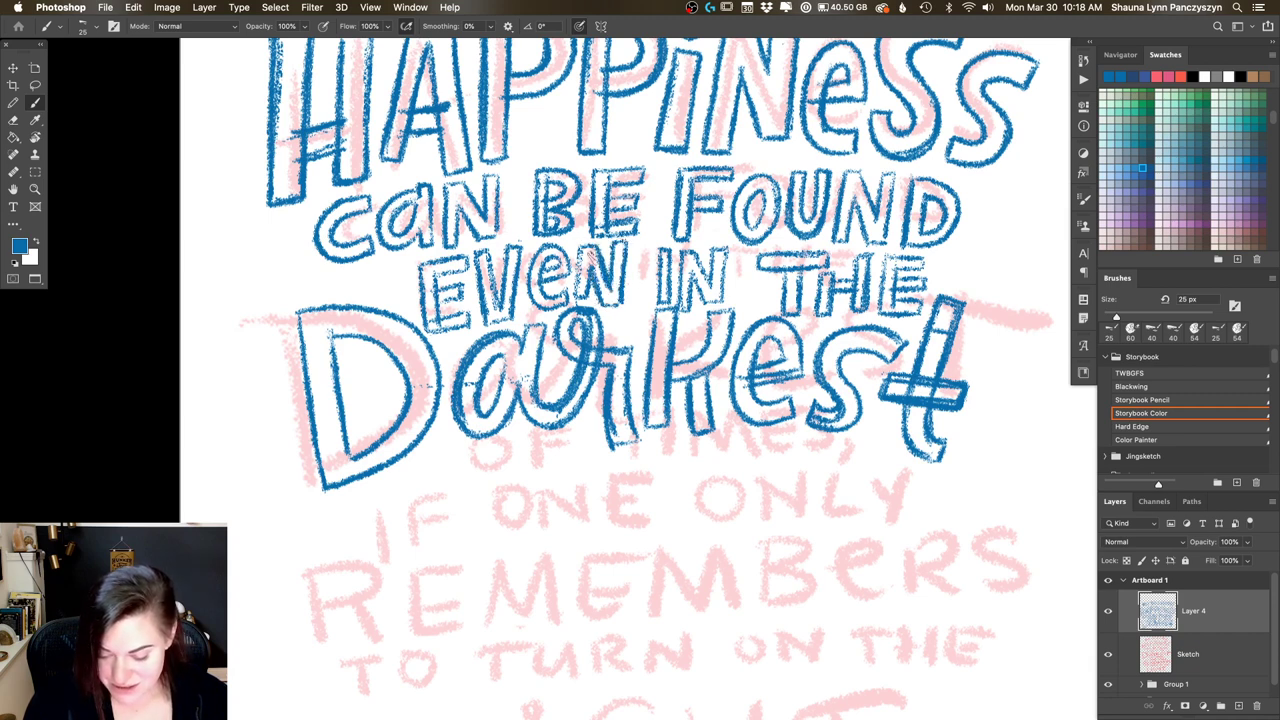
pyautogui.hscroll(2, 784, 354)
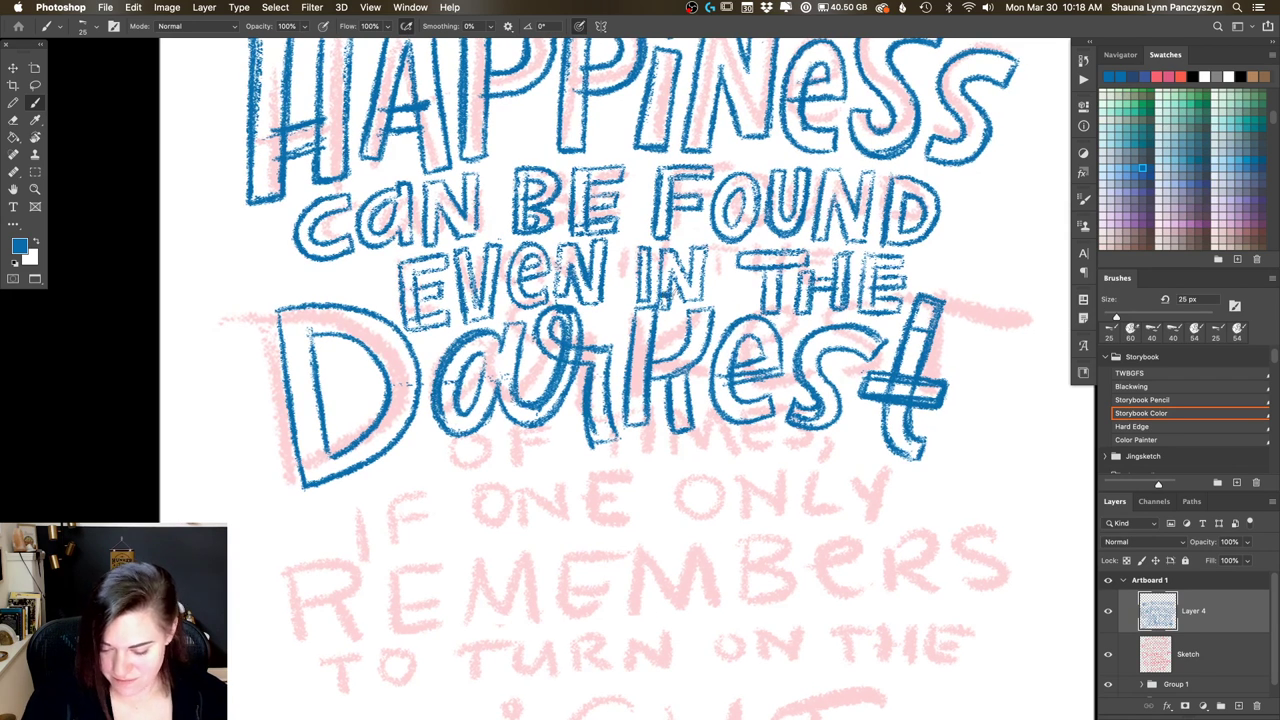
pyautogui.press('e')
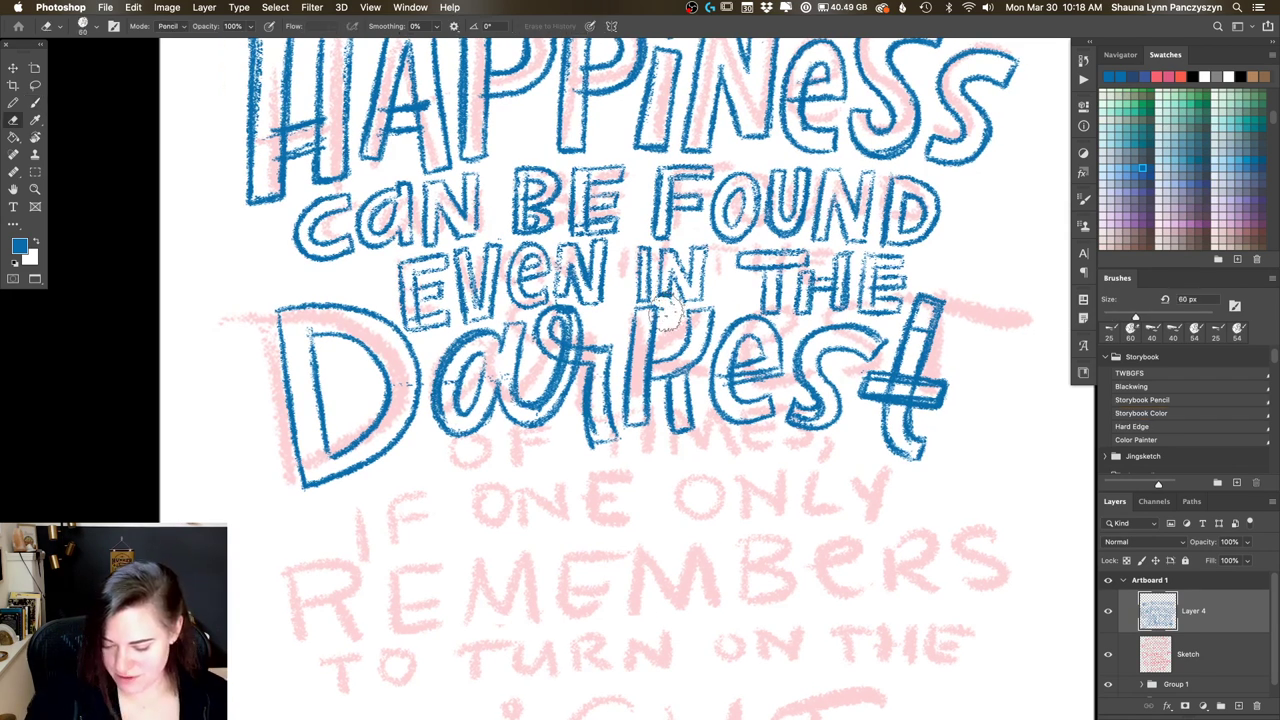
pyautogui.press('b')
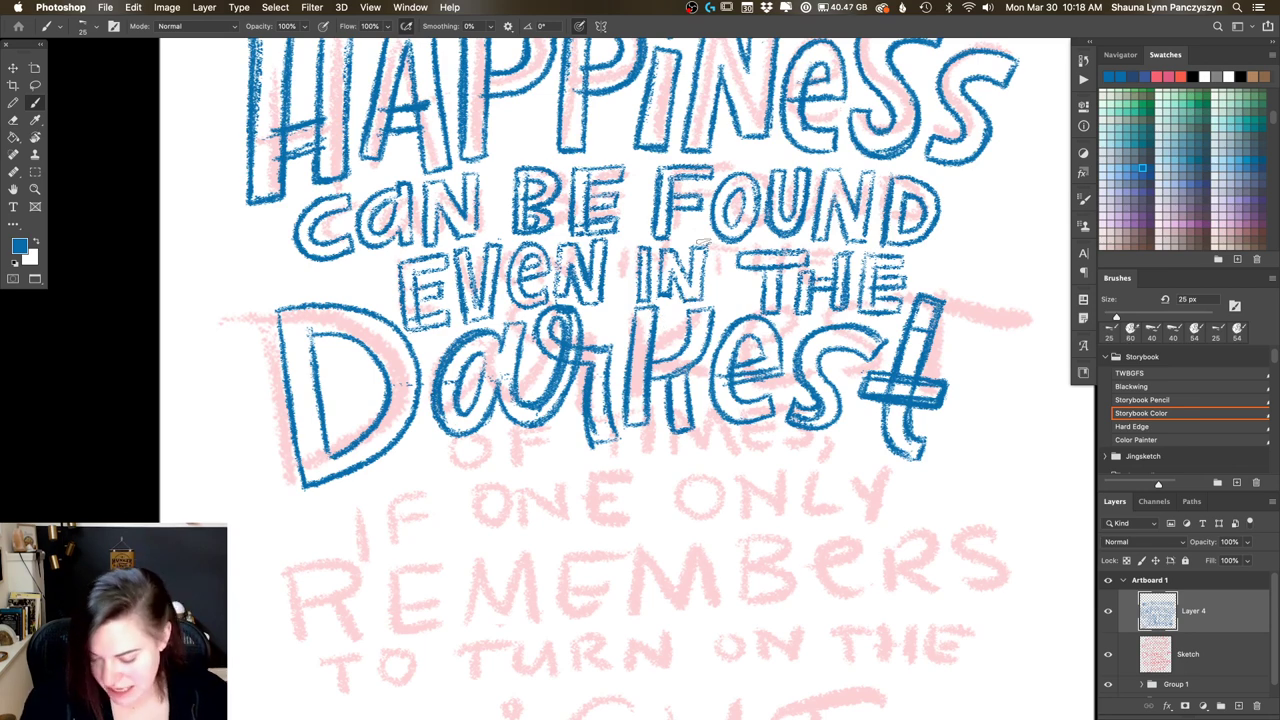
# Step: Lasso the word THE and nudge it slightly left, closer to IN
pyautogui.scroll(-2, 704, 300)
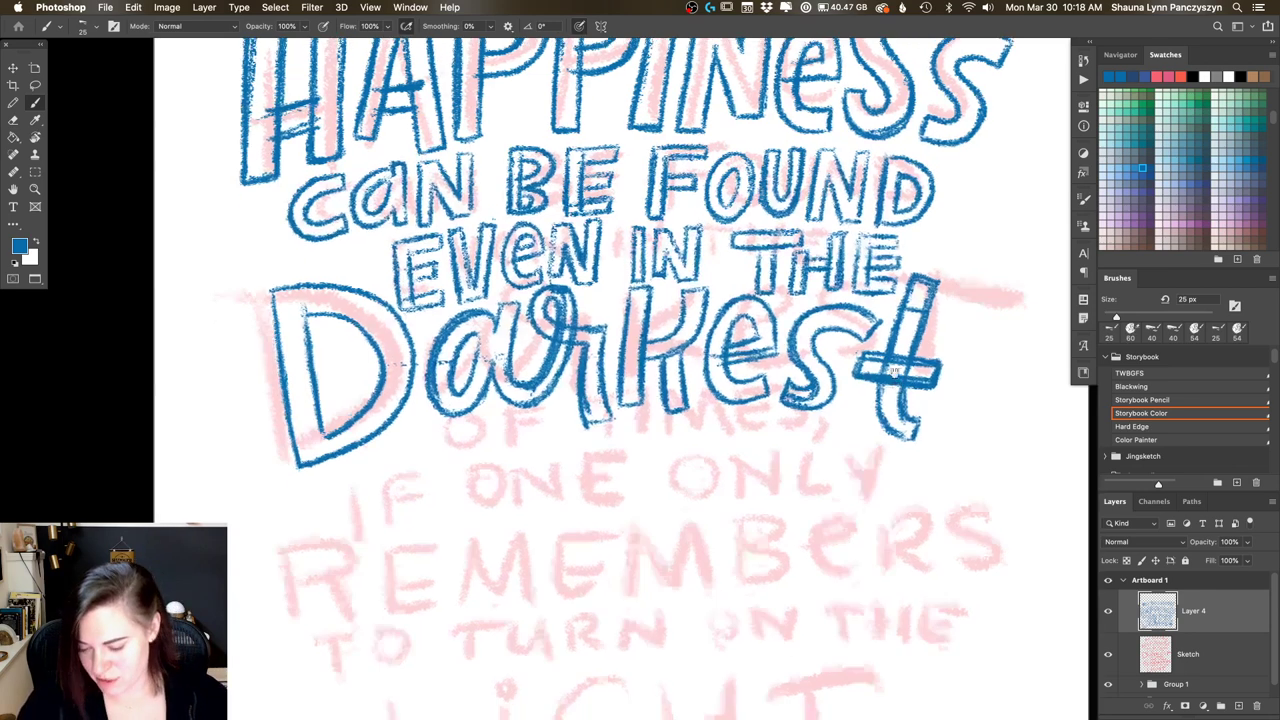
pyautogui.scroll(-2, 893, 370)
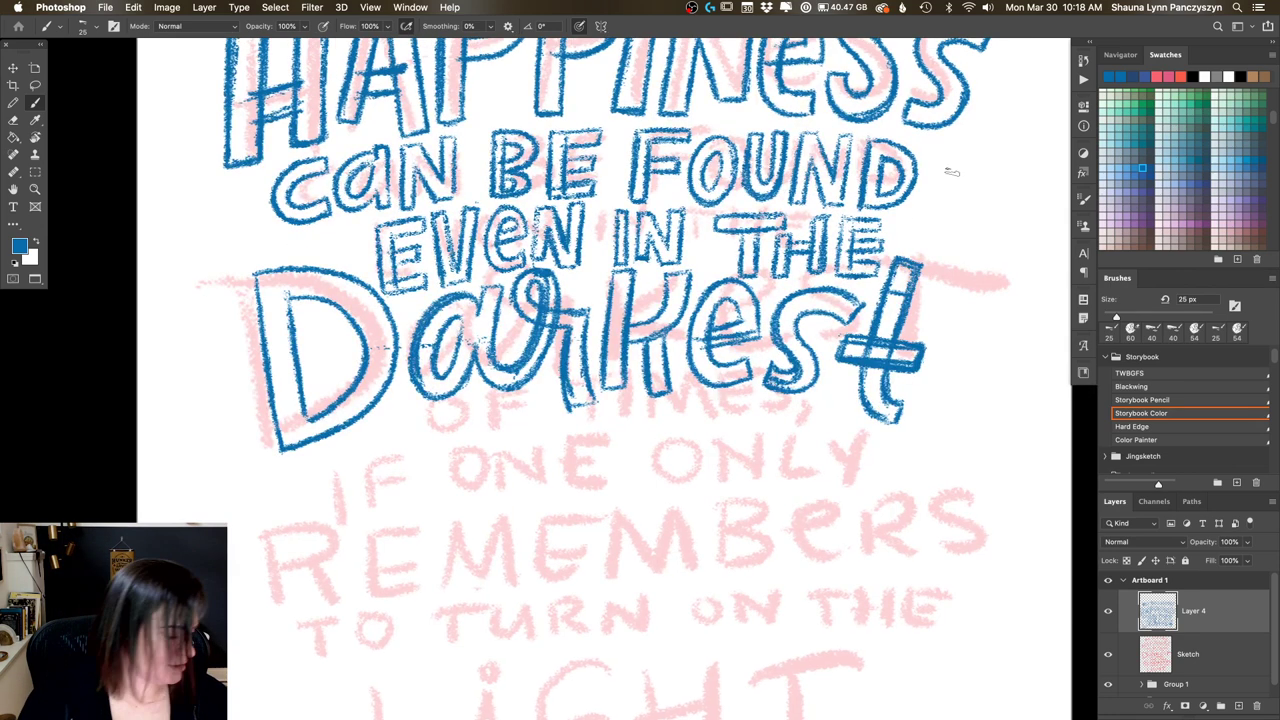
pyautogui.press('l')
pyautogui.moveTo(748, 210)
pyautogui.mouseDown()
pyautogui.moveTo(709, 222)
pyautogui.moveTo(709, 255)
pyautogui.moveTo(742, 280)
pyautogui.moveTo(882, 282)
pyautogui.moveTo(894, 250)
pyautogui.moveTo(883, 216)
pyautogui.moveTo(872, 215)
pyautogui.moveTo(867, 263)
pyautogui.mouseUp()
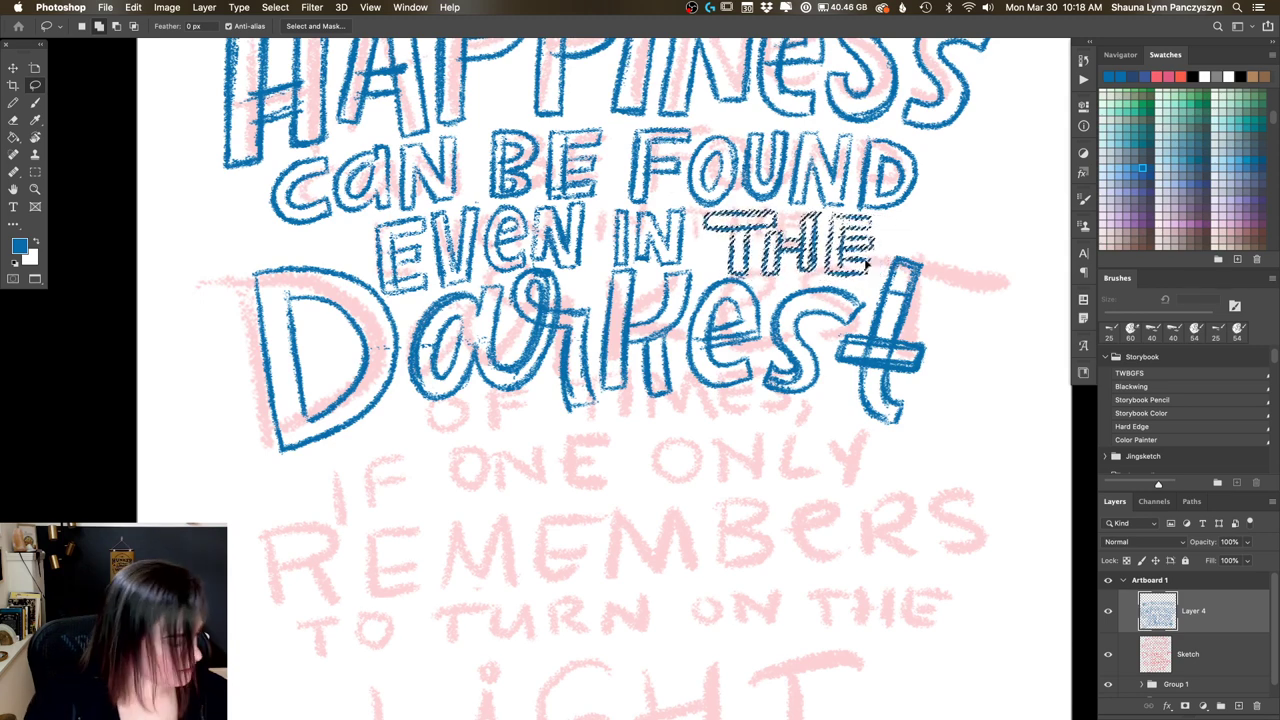
pyautogui.press('super+d')
pyautogui.press('b')
pyautogui.press('super+0')
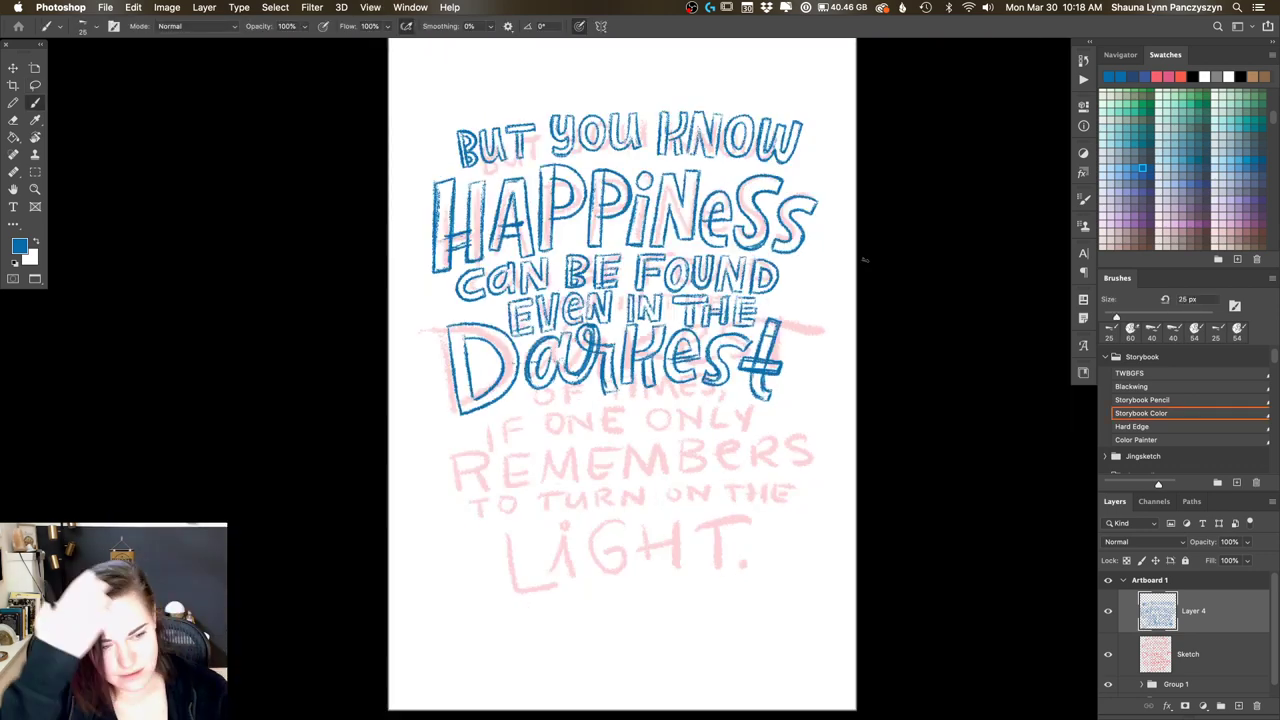
# Step: Brush a small blue outlined O beneath Darkest to begin the OF TIMES line
pyautogui.scroll(-5, 790, 360)
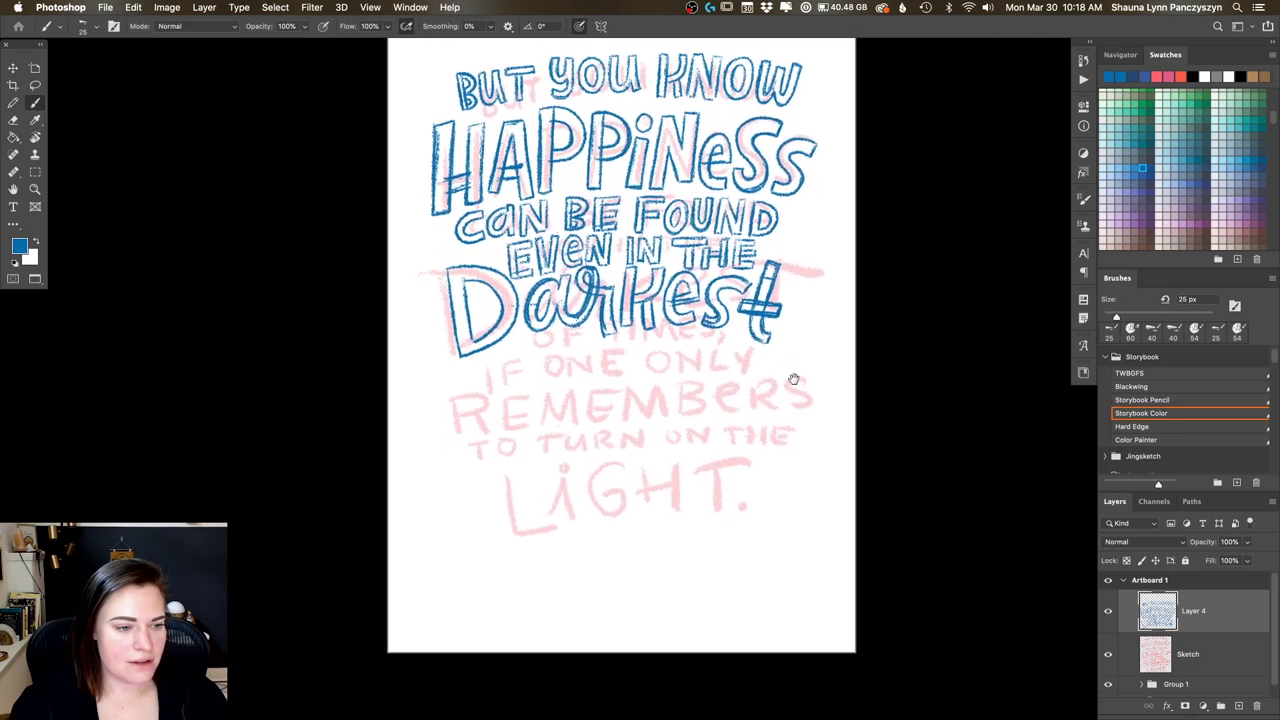
pyautogui.scroll(2, 794, 377)
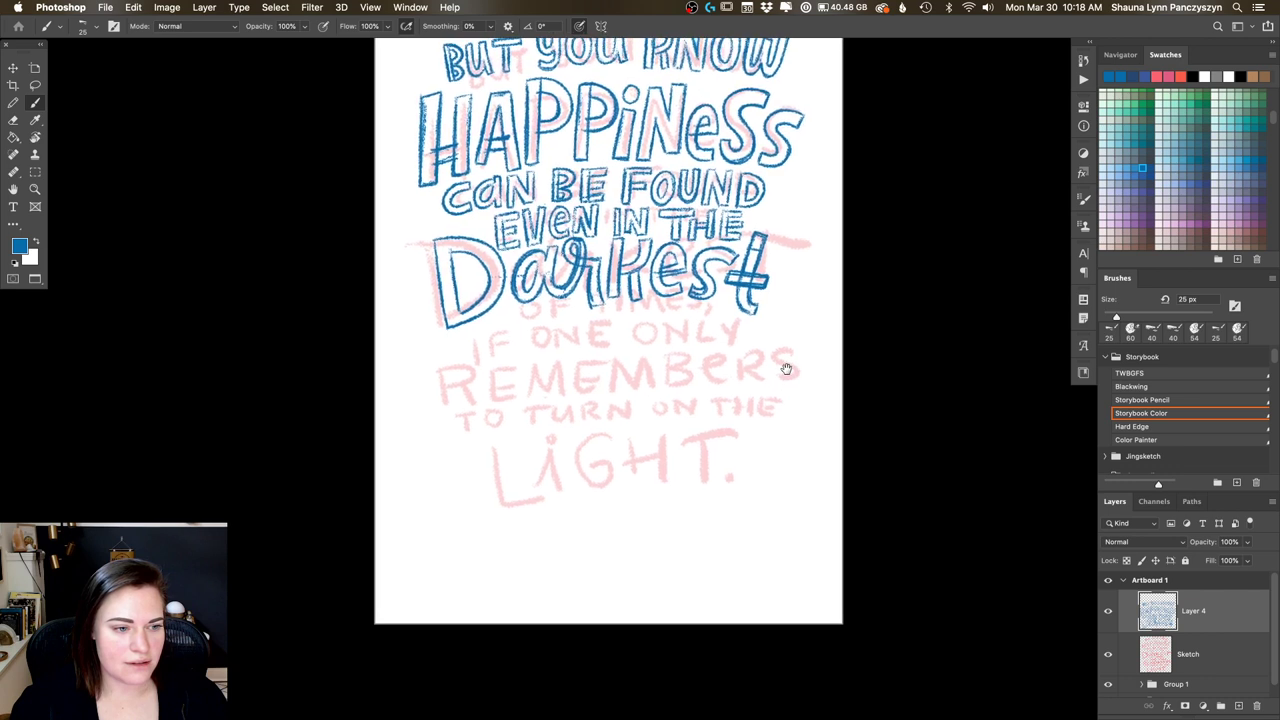
pyautogui.scroll(2, 786, 368)
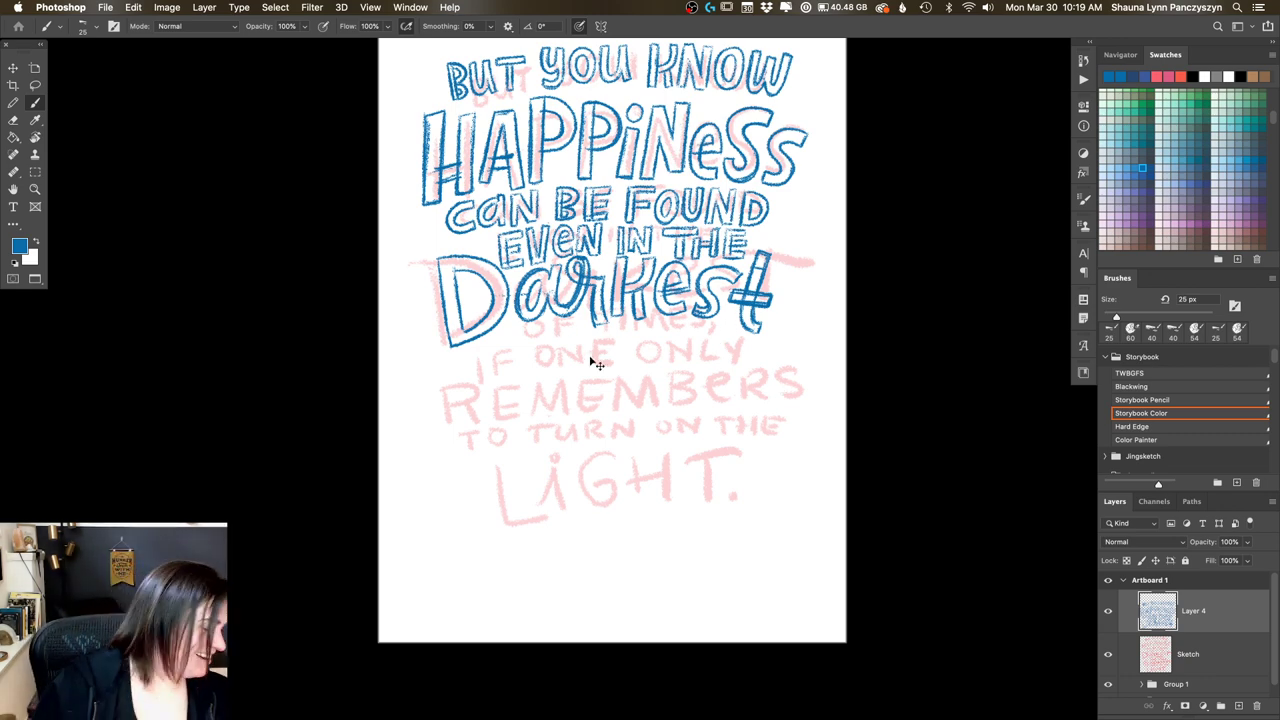
pyautogui.press('super+equal')
pyautogui.scroll(2, 580, 434)
pyautogui.moveTo(418, 328)
pyautogui.mouseDown()
pyautogui.moveTo(405, 372)
pyautogui.moveTo(432, 335)
pyautogui.mouseUp()
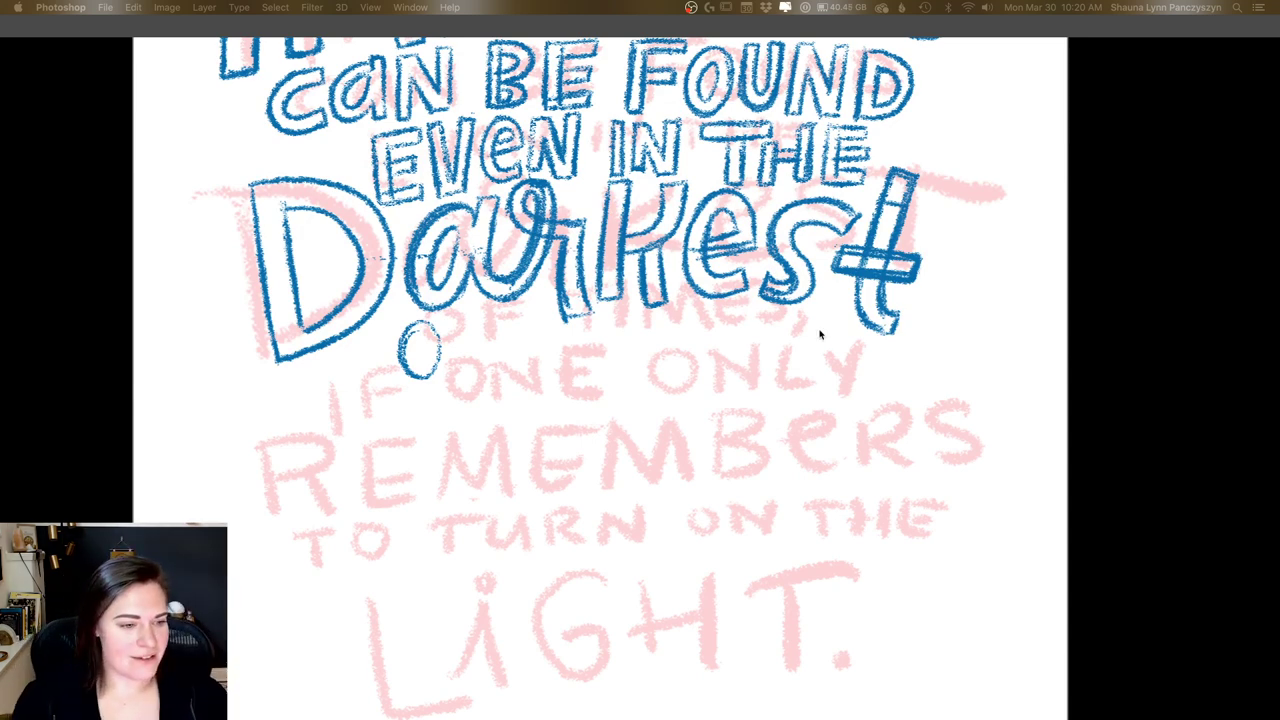
# Step: Ink OF and the T, I and M of TIMES over the sketch in blue crayon
pyautogui.click(935, 432)
pyautogui.scroll(3, 900, 445)
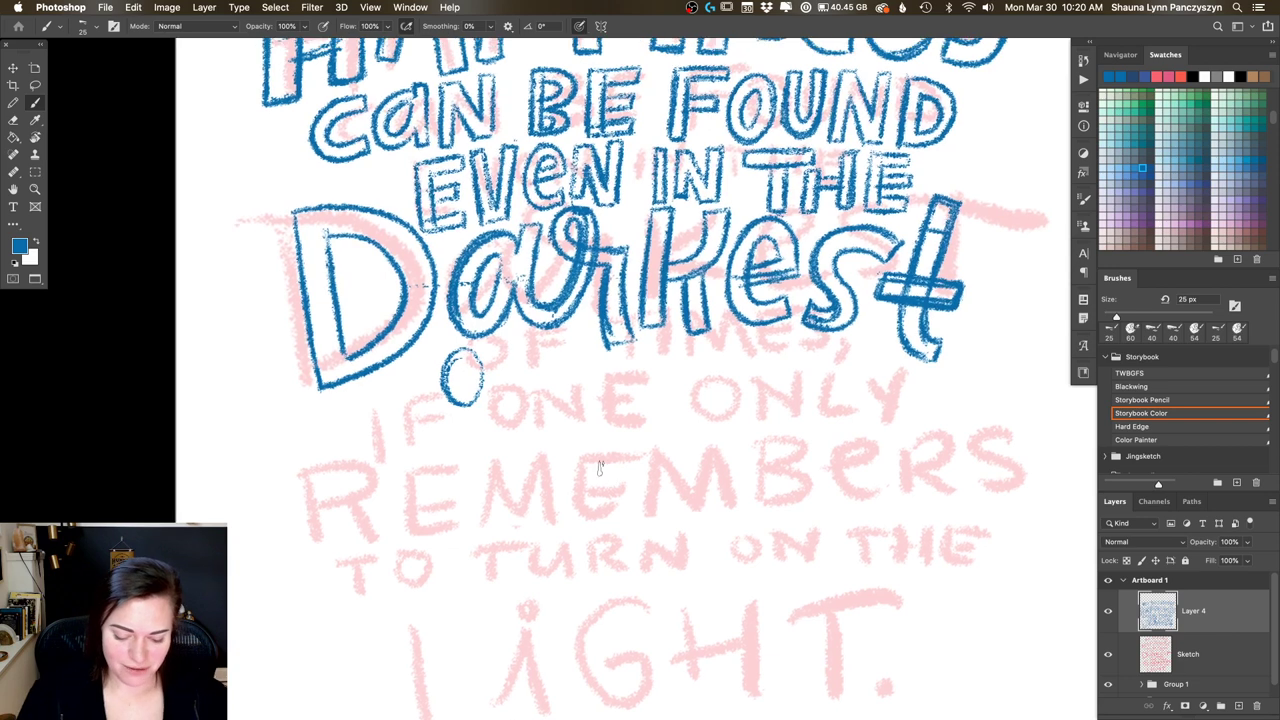
pyautogui.moveTo(462, 356)
pyautogui.mouseDown()
pyautogui.moveTo(442, 400)
pyautogui.moveTo(504, 370)
pyautogui.moveTo(490, 400)
pyautogui.moveTo(536, 338)
pyautogui.moveTo(506, 398)
pyautogui.moveTo(514, 354)
pyautogui.mouseUp()
pyautogui.moveTo(500, 402)
pyautogui.mouseDown()
pyautogui.moveTo(532, 352)
pyautogui.moveTo(528, 366)
pyautogui.mouseUp()
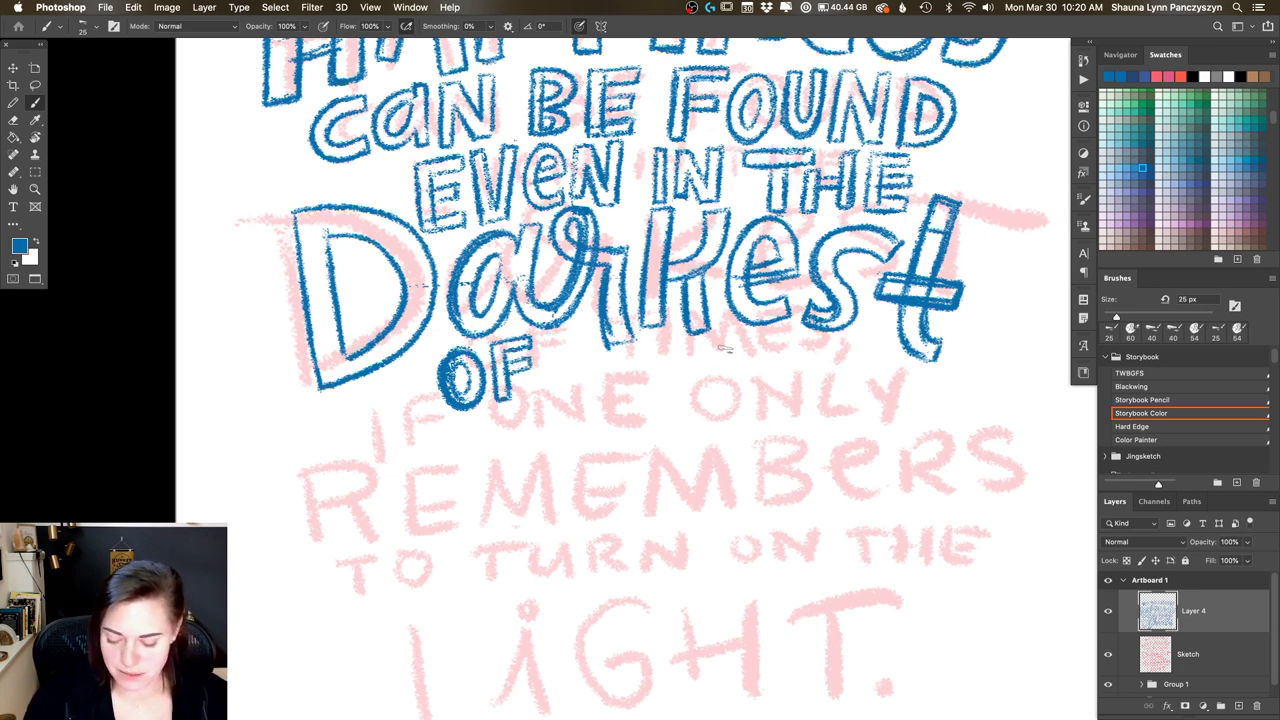
pyautogui.moveTo(564, 362)
pyautogui.mouseDown()
pyautogui.moveTo(632, 354)
pyautogui.moveTo(586, 372)
pyautogui.moveTo(618, 362)
pyautogui.mouseUp()
pyautogui.moveTo(624, 346)
pyautogui.mouseDown()
pyautogui.moveTo(624, 370)
pyautogui.moveTo(564, 384)
pyautogui.moveTo(622, 356)
pyautogui.moveTo(588, 412)
pyautogui.moveTo(606, 402)
pyautogui.mouseUp()
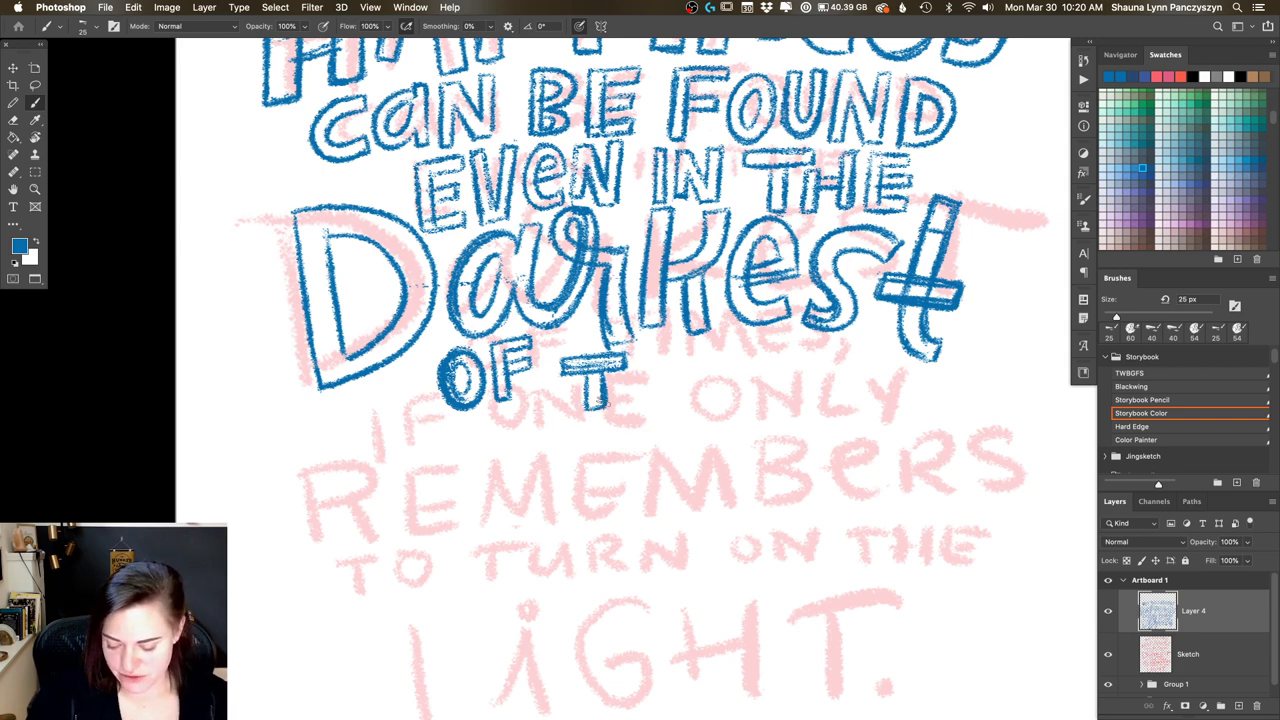
pyautogui.moveTo(637, 350)
pyautogui.mouseDown()
pyautogui.moveTo(632, 398)
pyautogui.moveTo(655, 373)
pyautogui.moveTo(666, 408)
pyautogui.moveTo(687, 405)
pyautogui.moveTo(687, 376)
pyautogui.moveTo(682, 406)
pyautogui.mouseUp()
pyautogui.moveTo(697, 392)
pyautogui.mouseDown()
pyautogui.moveTo(683, 362)
pyautogui.moveTo(700, 402)
pyautogui.moveTo(712, 372)
pyautogui.moveTo(726, 410)
pyautogui.moveTo(734, 336)
pyautogui.moveTo(720, 334)
pyautogui.mouseUp()
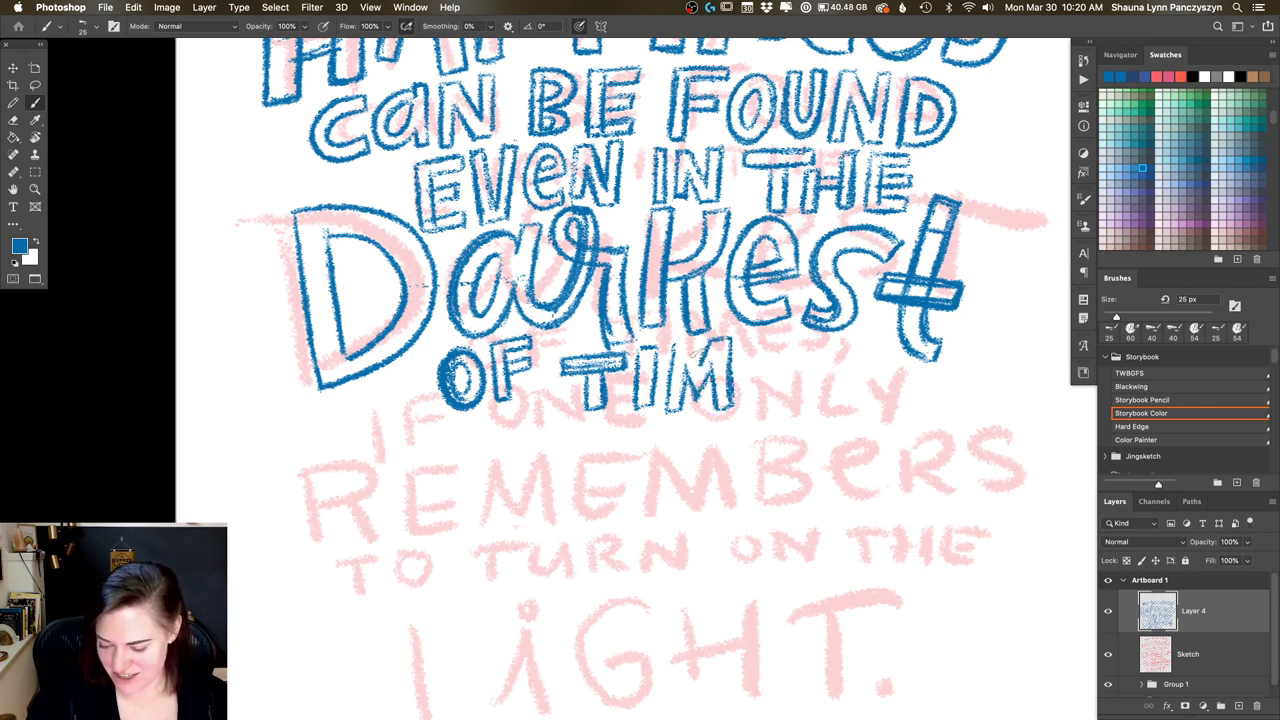
# Step: Add the E and S to finish TIMES, erasing and undoing to redo them
pyautogui.moveTo(745, 376)
pyautogui.mouseDown()
pyautogui.moveTo(788, 368)
pyautogui.moveTo(760, 338)
pyautogui.moveTo(741, 364)
pyautogui.moveTo(768, 400)
pyautogui.mouseUp()
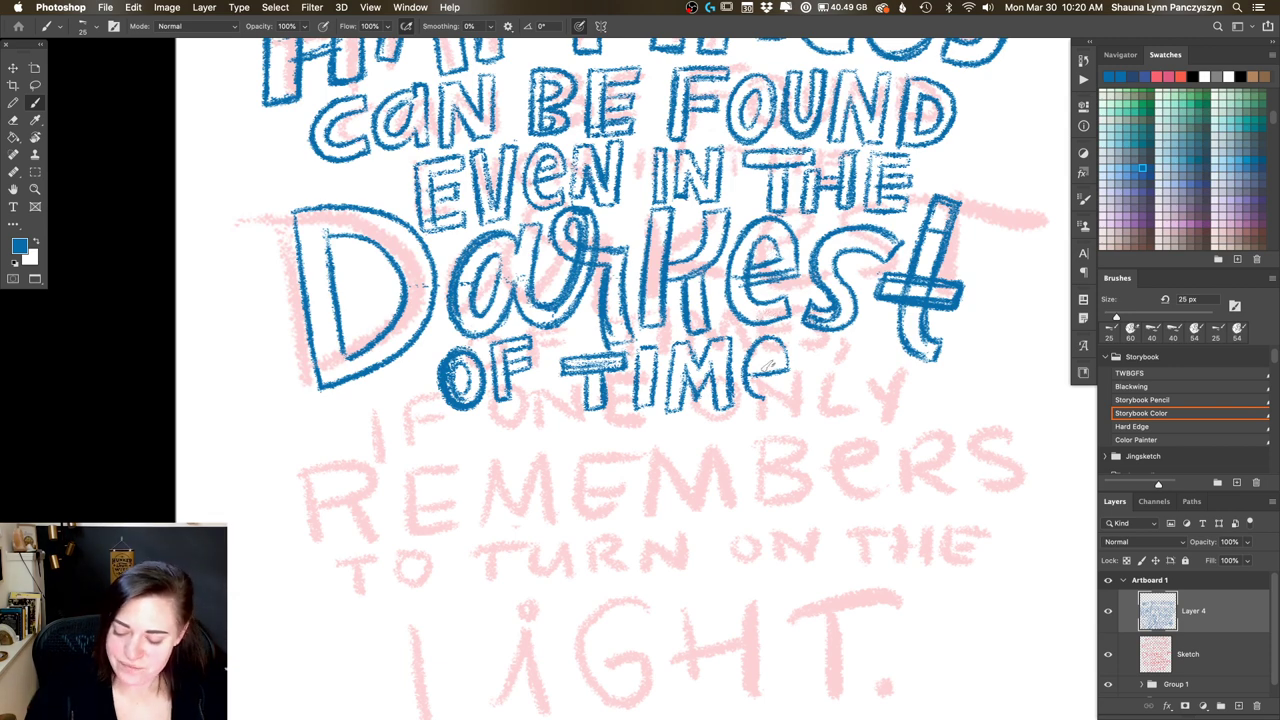
pyautogui.press('e')
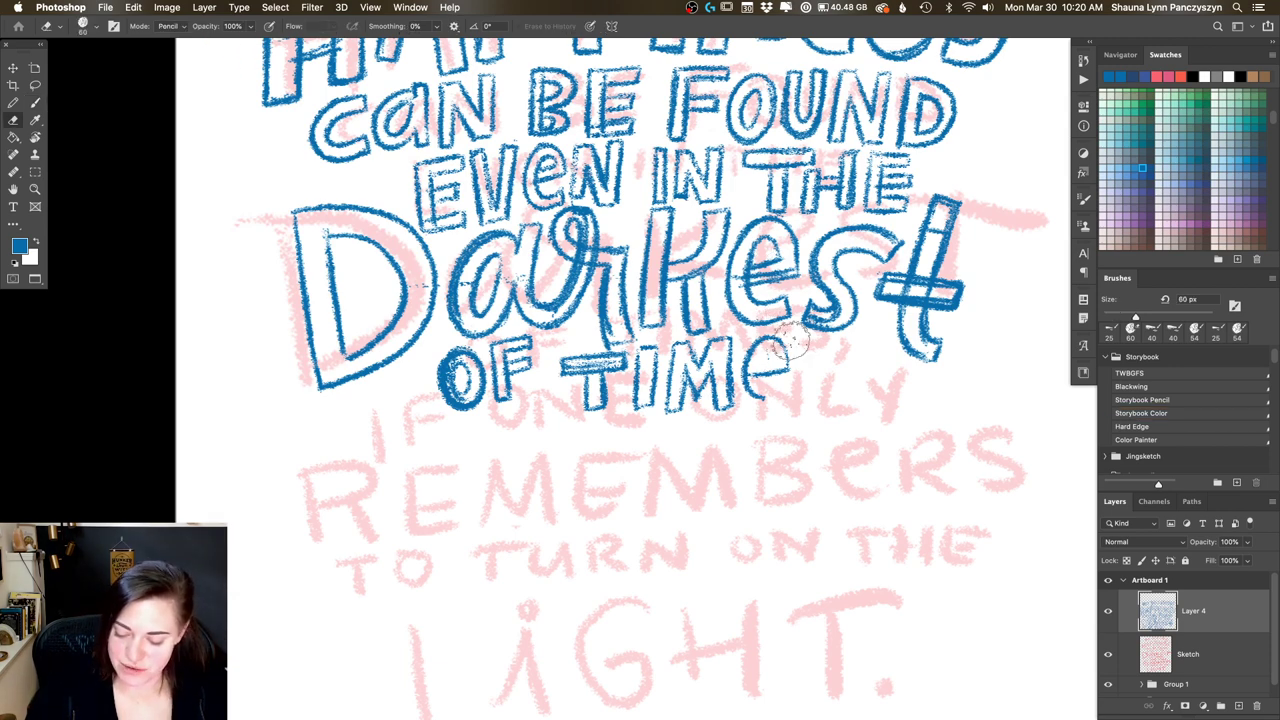
pyautogui.moveTo(785, 355)
pyautogui.mouseDown()
pyautogui.moveTo(755, 376)
pyautogui.moveTo(771, 388)
pyautogui.moveTo(755, 379)
pyautogui.moveTo(750, 340)
pyautogui.moveTo(745, 390)
pyautogui.mouseUp()
pyautogui.press('b')
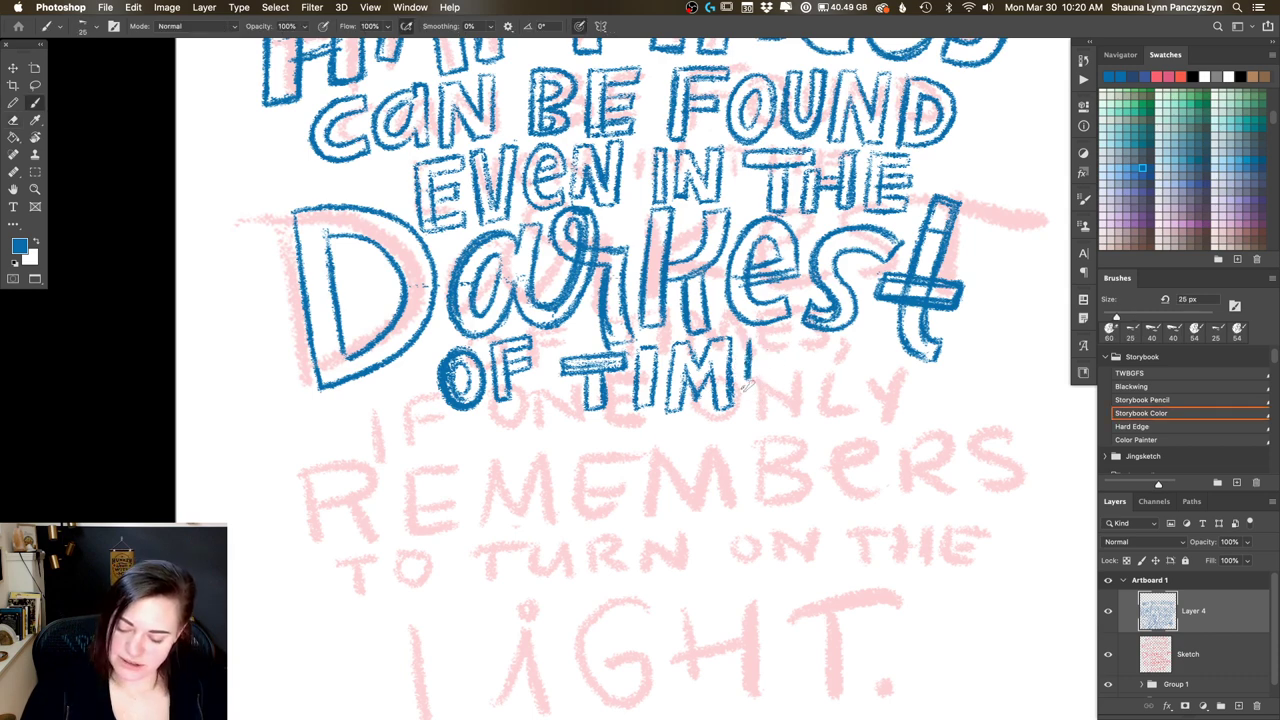
pyautogui.moveTo(750, 332)
pyautogui.mouseDown()
pyautogui.moveTo(752, 346)
pyautogui.moveTo(796, 338)
pyautogui.moveTo(762, 400)
pyautogui.moveTo(794, 404)
pyautogui.moveTo(776, 398)
pyautogui.moveTo(786, 380)
pyautogui.moveTo(772, 384)
pyautogui.mouseUp()
pyautogui.moveTo(848, 352)
pyautogui.mouseDown()
pyautogui.moveTo(818, 344)
pyautogui.moveTo(822, 378)
pyautogui.moveTo(800, 398)
pyautogui.moveTo(822, 412)
pyautogui.moveTo(830, 362)
pyautogui.moveTo(848, 358)
pyautogui.mouseUp()
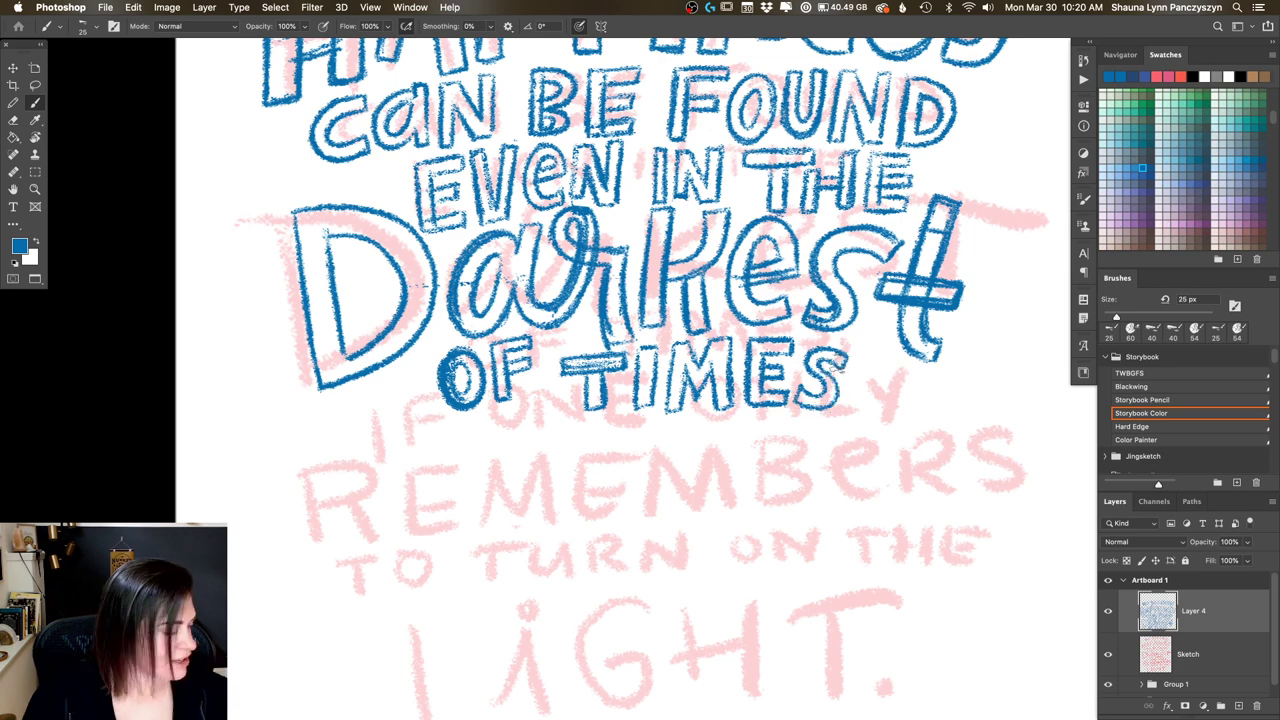
pyautogui.press('super+z')
pyautogui.press('super+z')
pyautogui.moveTo(802, 402)
pyautogui.mouseDown()
pyautogui.moveTo(846, 345)
pyautogui.moveTo(822, 400)
pyautogui.moveTo(838, 366)
pyautogui.moveTo(808, 402)
pyautogui.mouseUp()
pyautogui.press('super+z')
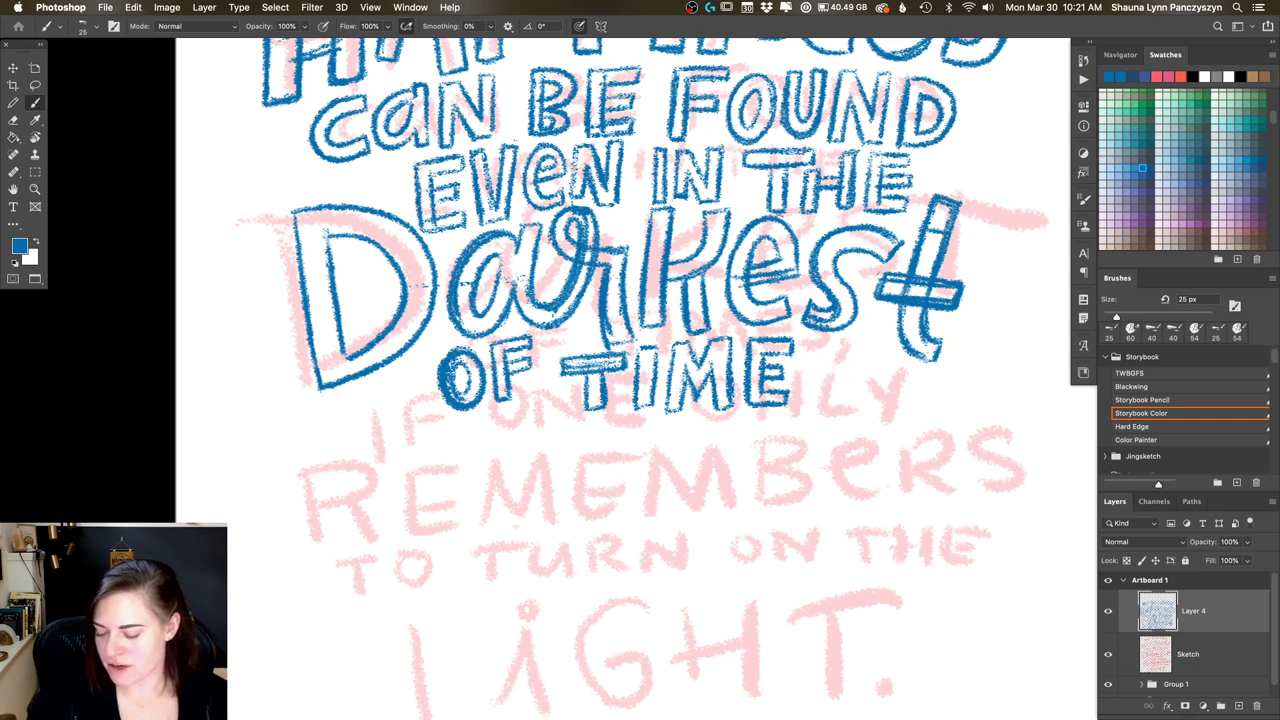
pyautogui.moveTo(850, 352)
pyautogui.mouseDown()
pyautogui.moveTo(803, 356)
pyautogui.moveTo(818, 388)
pyautogui.moveTo(803, 396)
pyautogui.moveTo(818, 408)
pyautogui.moveTo(836, 398)
pyautogui.moveTo(827, 376)
pyautogui.moveTo(852, 348)
pyautogui.mouseUp()
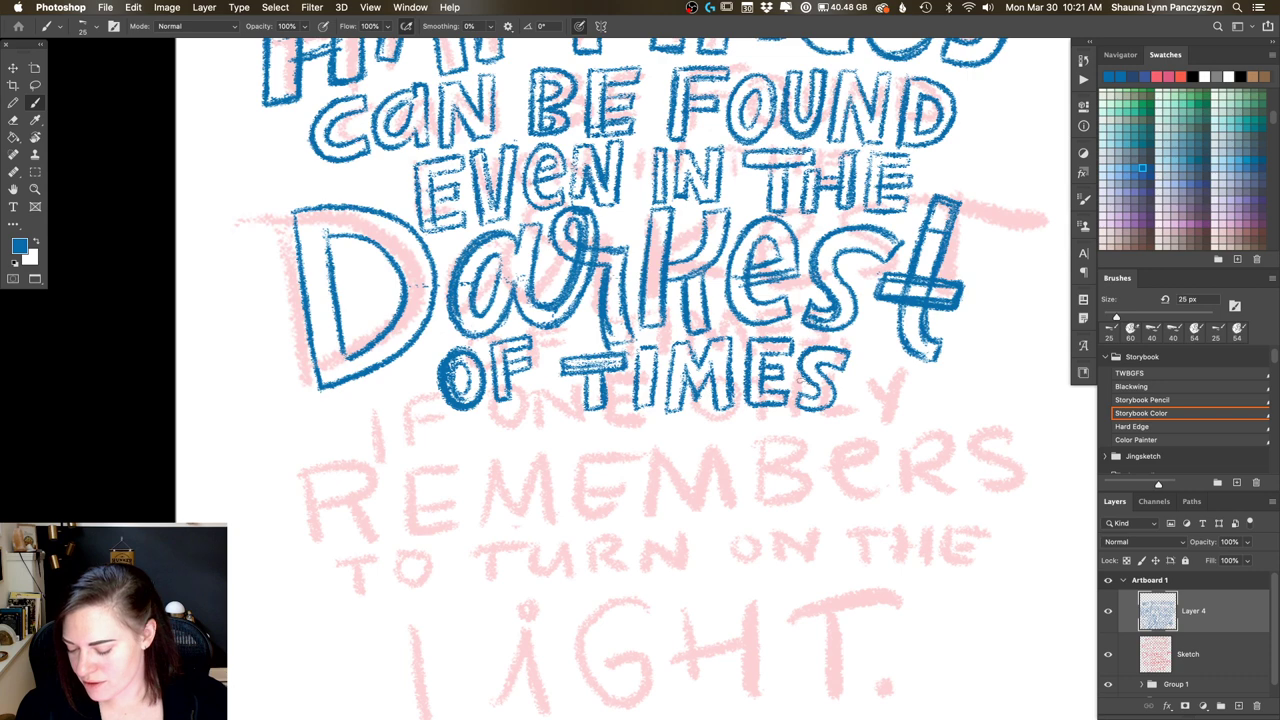
# Step: Ink IF and begin ONE in blue crayon strokes
pyautogui.scroll(-3, 890, 410)
pyautogui.scroll(-3, 888, 400)
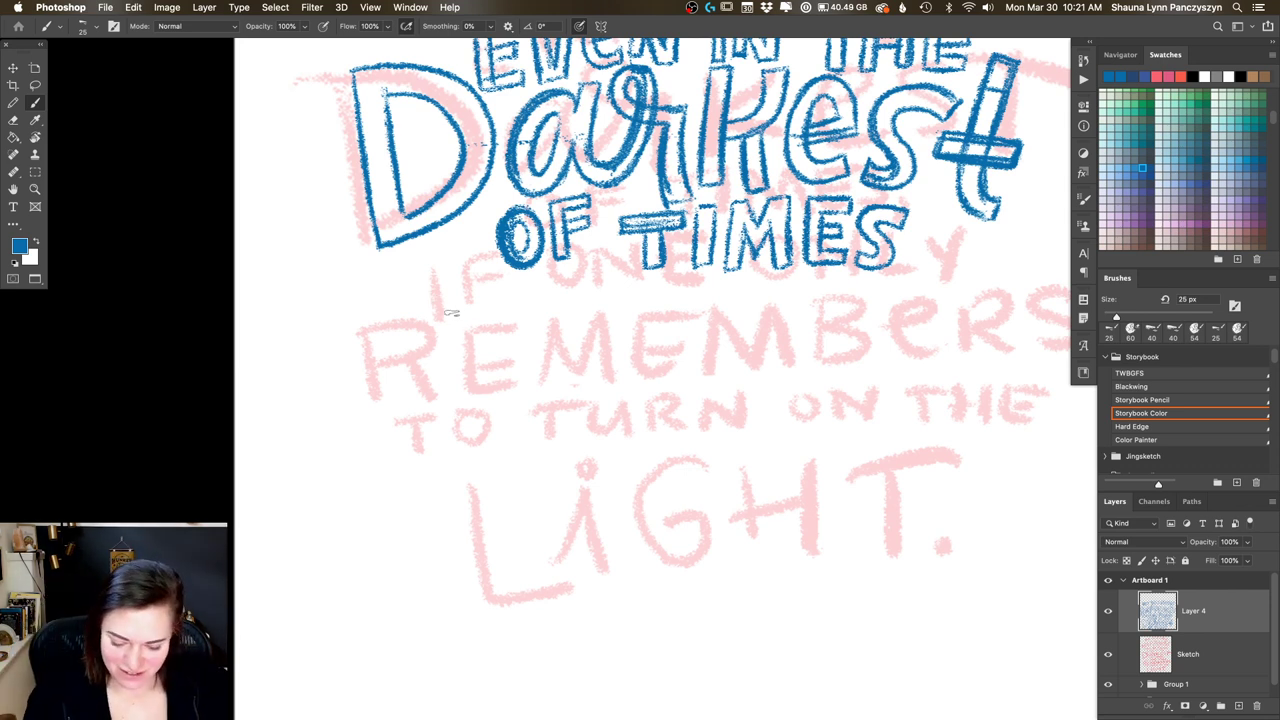
pyautogui.moveTo(448, 306)
pyautogui.mouseDown()
pyautogui.moveTo(452, 358)
pyautogui.moveTo(446, 297)
pyautogui.moveTo(457, 297)
pyautogui.moveTo(463, 353)
pyautogui.moveTo(459, 300)
pyautogui.moveTo(467, 362)
pyautogui.moveTo(480, 340)
pyautogui.mouseUp()
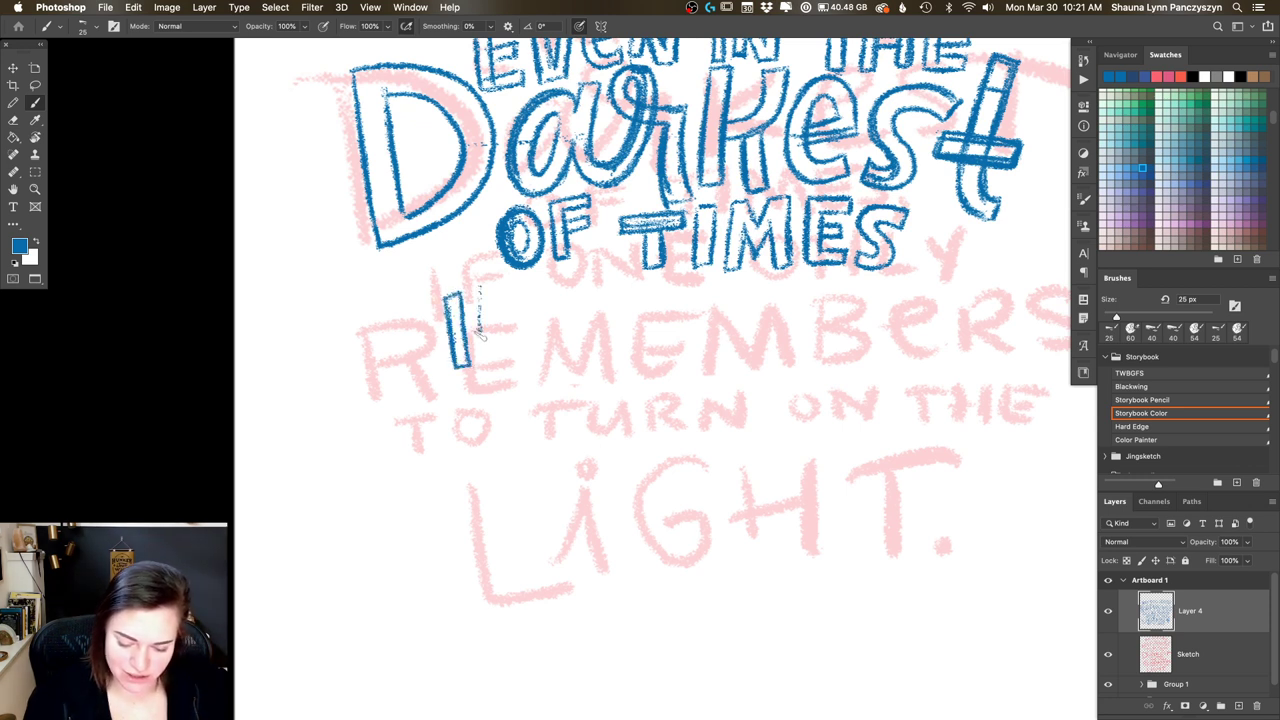
pyautogui.moveTo(478, 285)
pyautogui.mouseDown()
pyautogui.moveTo(482, 366)
pyautogui.moveTo(522, 272)
pyautogui.moveTo(478, 288)
pyautogui.moveTo(518, 290)
pyautogui.moveTo(492, 362)
pyautogui.moveTo(496, 310)
pyautogui.moveTo(524, 302)
pyautogui.mouseUp()
pyautogui.moveTo(524, 316); pyautogui.dragTo(500, 318)
pyautogui.moveTo(584, 282)
pyautogui.mouseDown()
pyautogui.moveTo(540, 300)
pyautogui.moveTo(552, 340)
pyautogui.moveTo(598, 316)
pyautogui.moveTo(587, 284)
pyautogui.moveTo(550, 318)
pyautogui.moveTo(566, 345)
pyautogui.mouseUp()
pyautogui.moveTo(608, 282)
pyautogui.mouseDown()
pyautogui.moveTo(608, 345)
pyautogui.moveTo(625, 300)
pyautogui.moveTo(655, 345)
pyautogui.moveTo(665, 272)
pyautogui.moveTo(650, 325)
pyautogui.moveTo(725, 297)
pyautogui.moveTo(680, 280)
pyautogui.moveTo(700, 348)
pyautogui.moveTo(728, 335)
pyautogui.moveTo(690, 295)
pyautogui.moveTo(710, 290)
pyautogui.moveTo(700, 312)
pyautogui.moveTo(728, 310)
pyautogui.mouseUp()
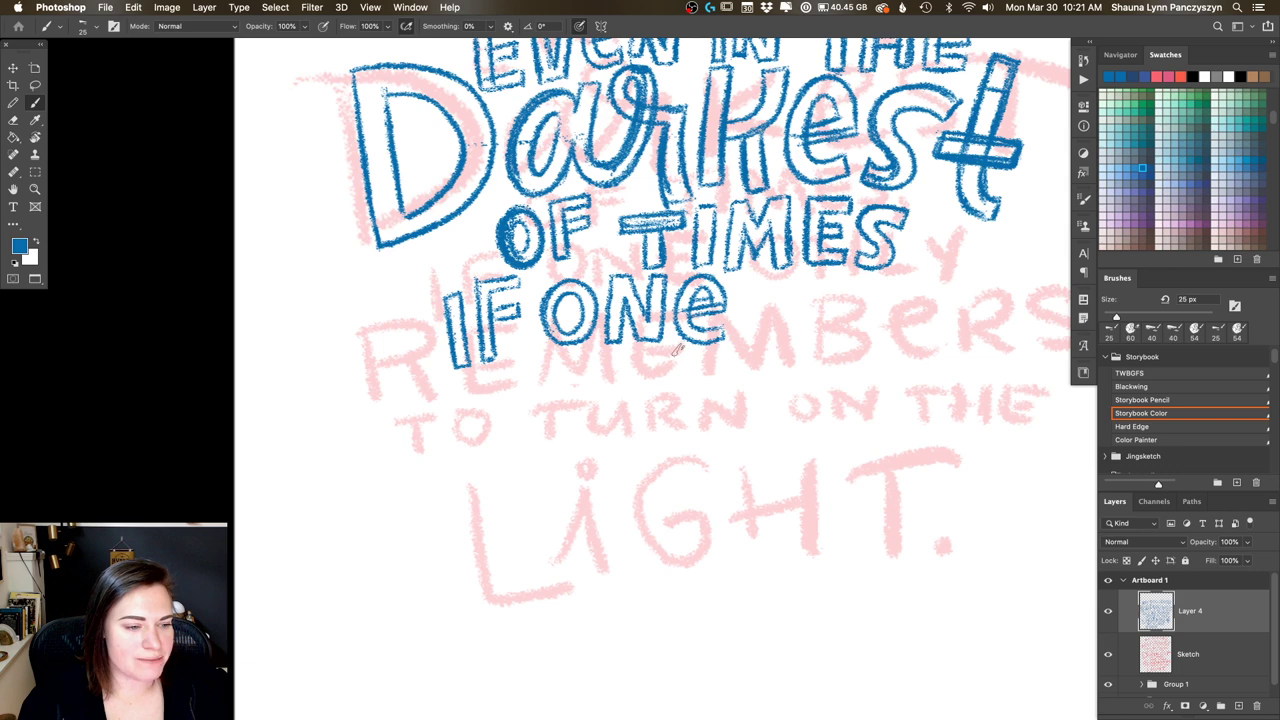
# Step: Letter the O, L and Y of ONLY to complete the line
pyautogui.moveTo(834, 323); pyautogui.dragTo(740, 337)
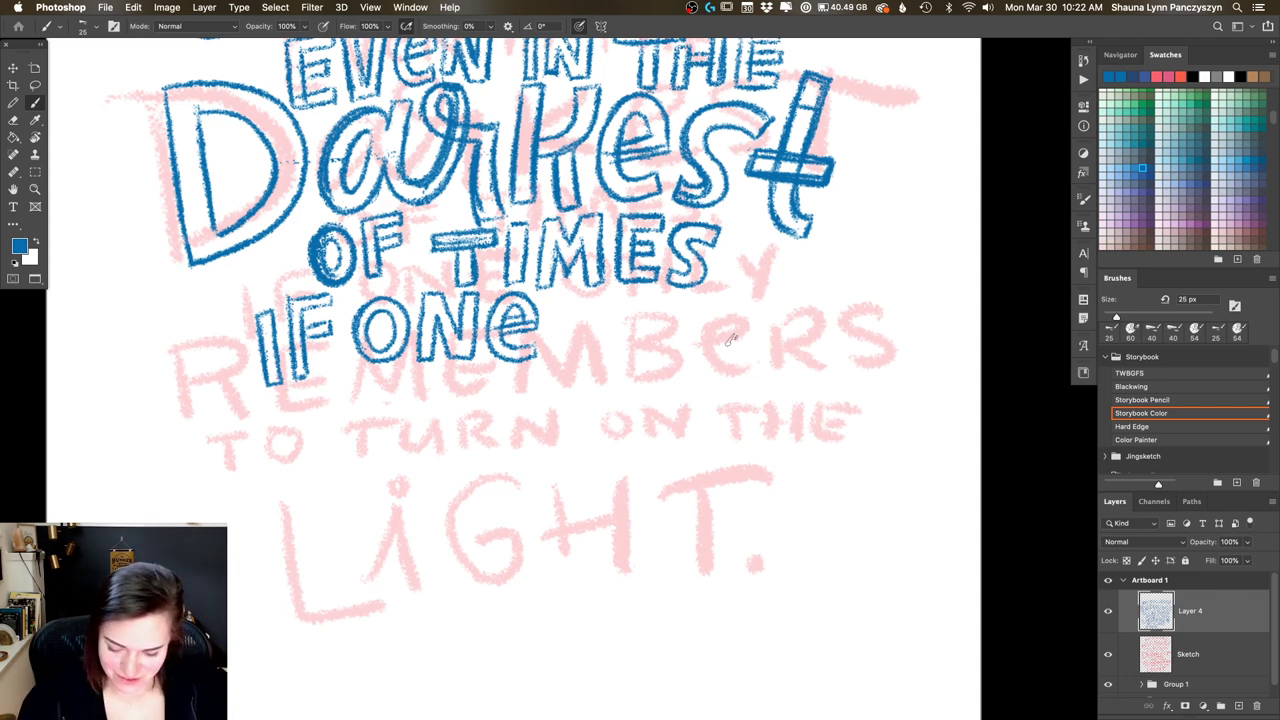
pyautogui.press('x')
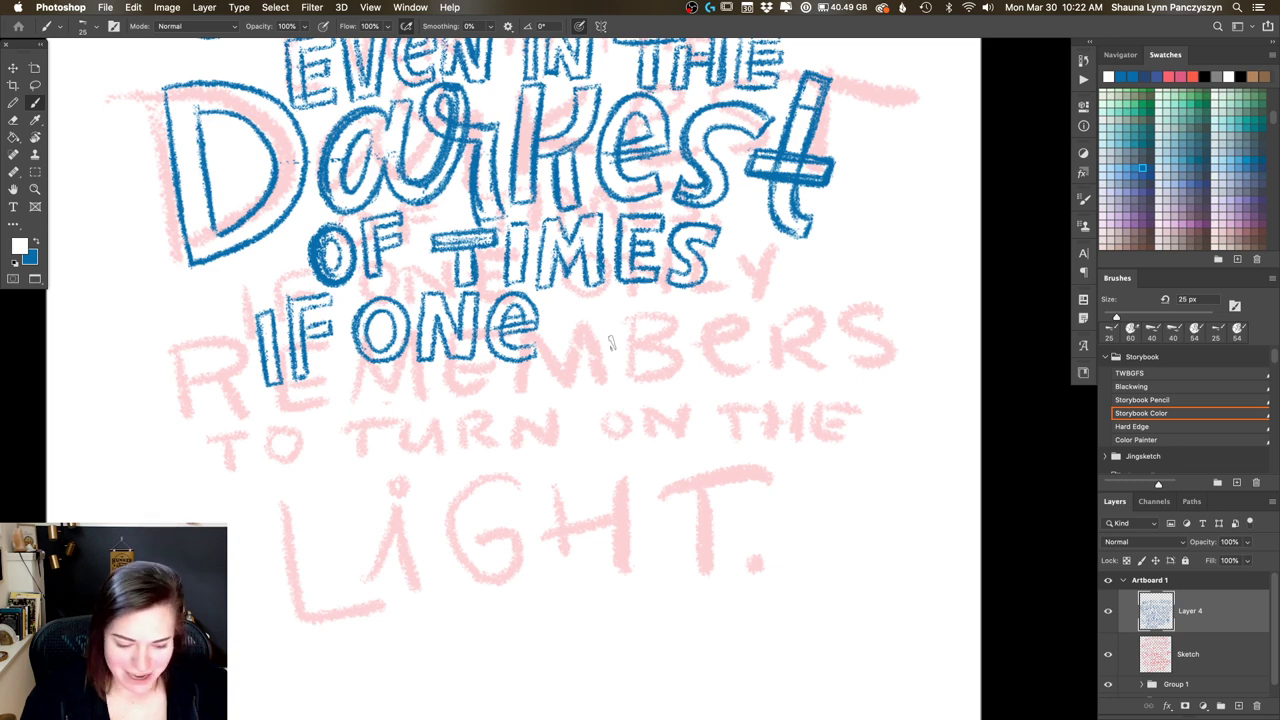
pyautogui.press('x')
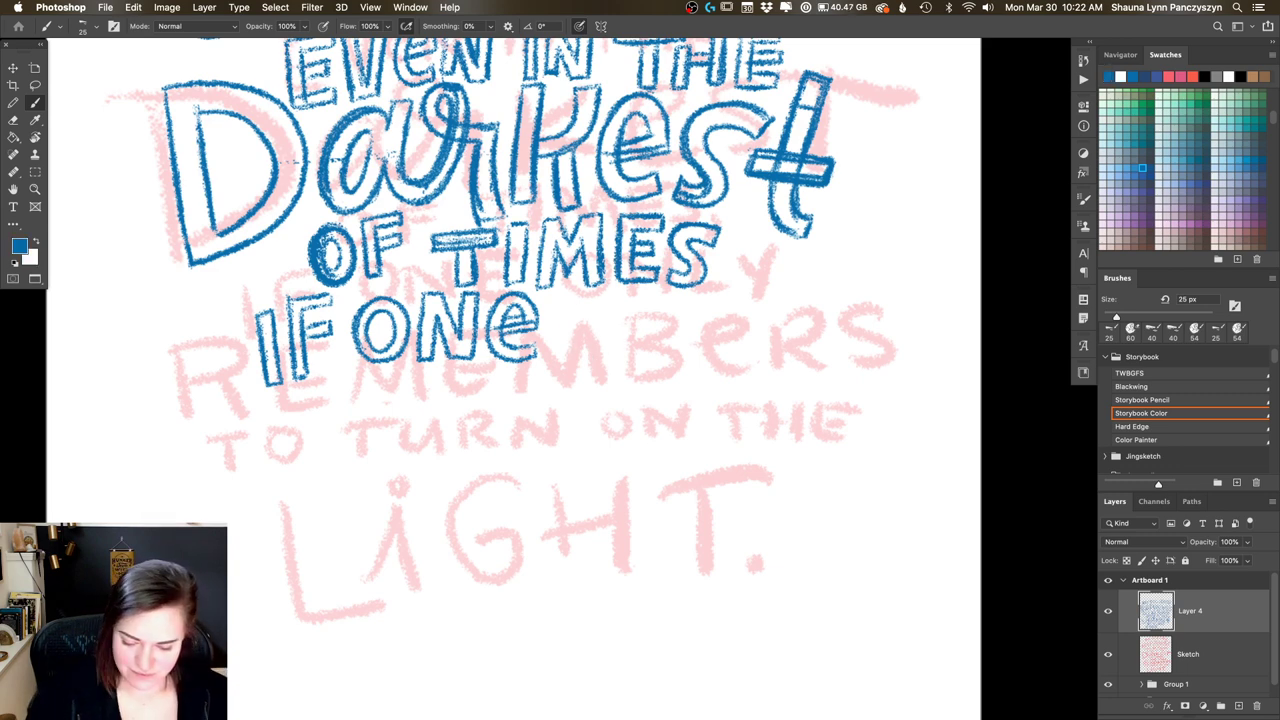
pyautogui.moveTo(614, 305)
pyautogui.mouseDown()
pyautogui.moveTo(576, 345)
pyautogui.moveTo(636, 330)
pyautogui.moveTo(580, 312)
pyautogui.moveTo(636, 318)
pyautogui.moveTo(590, 320)
pyautogui.moveTo(600, 340)
pyautogui.moveTo(651, 313)
pyautogui.moveTo(650, 366)
pyautogui.moveTo(668, 326)
pyautogui.moveTo(675, 345)
pyautogui.moveTo(712, 328)
pyautogui.moveTo(712, 366)
pyautogui.moveTo(700, 290)
pyautogui.moveTo(655, 302)
pyautogui.moveTo(702, 335)
pyautogui.mouseUp()
pyautogui.moveTo(729, 284)
pyautogui.mouseDown()
pyautogui.moveTo(728, 369)
pyautogui.moveTo(770, 366)
pyautogui.mouseUp()
pyautogui.moveTo(746, 272)
pyautogui.mouseDown()
pyautogui.moveTo(745, 362)
pyautogui.moveTo(746, 316)
pyautogui.moveTo(772, 366)
pyautogui.mouseUp()
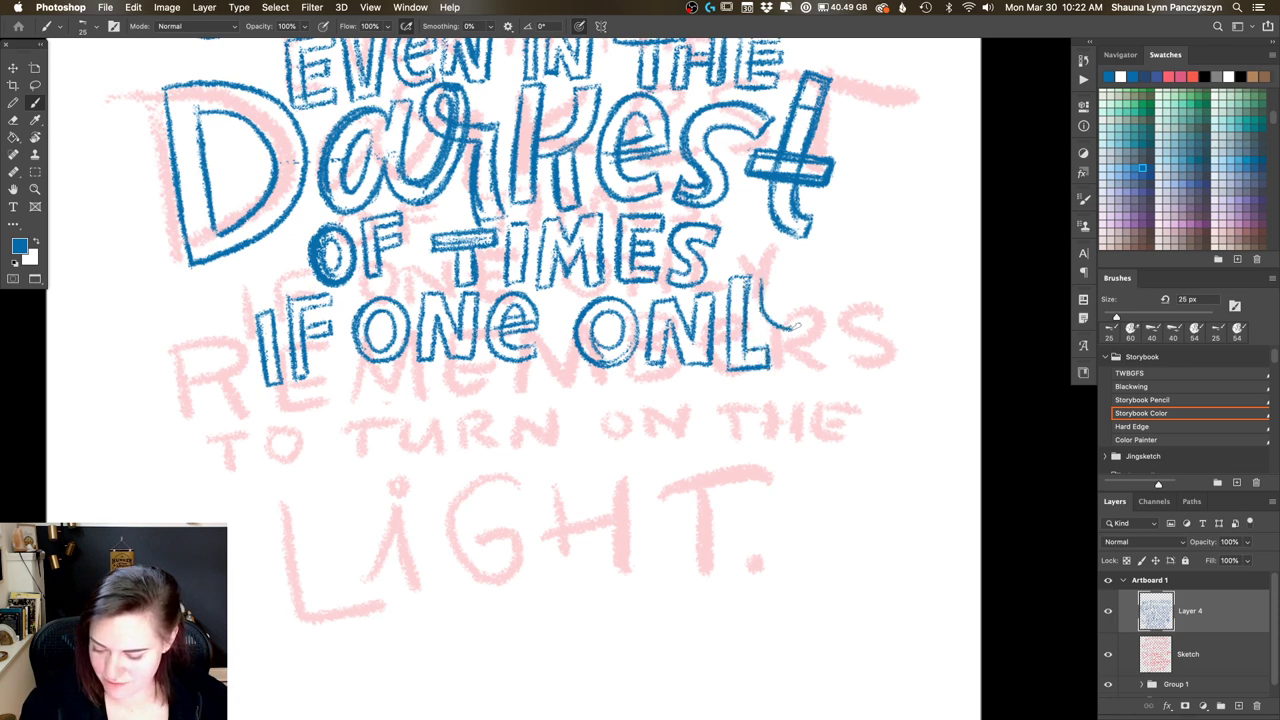
pyautogui.moveTo(762, 280)
pyautogui.mouseDown()
pyautogui.moveTo(800, 332)
pyautogui.moveTo(780, 368)
pyautogui.moveTo(818, 322)
pyautogui.moveTo(806, 270)
pyautogui.moveTo(776, 312)
pyautogui.moveTo(756, 270)
pyautogui.moveTo(762, 305)
pyautogui.mouseUp()
# Step: Zoom out to view the whole artboard, from BUT YOU KNOW through IF ONE ONLY
pyautogui.press('super+minus')
pyautogui.press('super+minus')
pyautogui.press('super+minus')
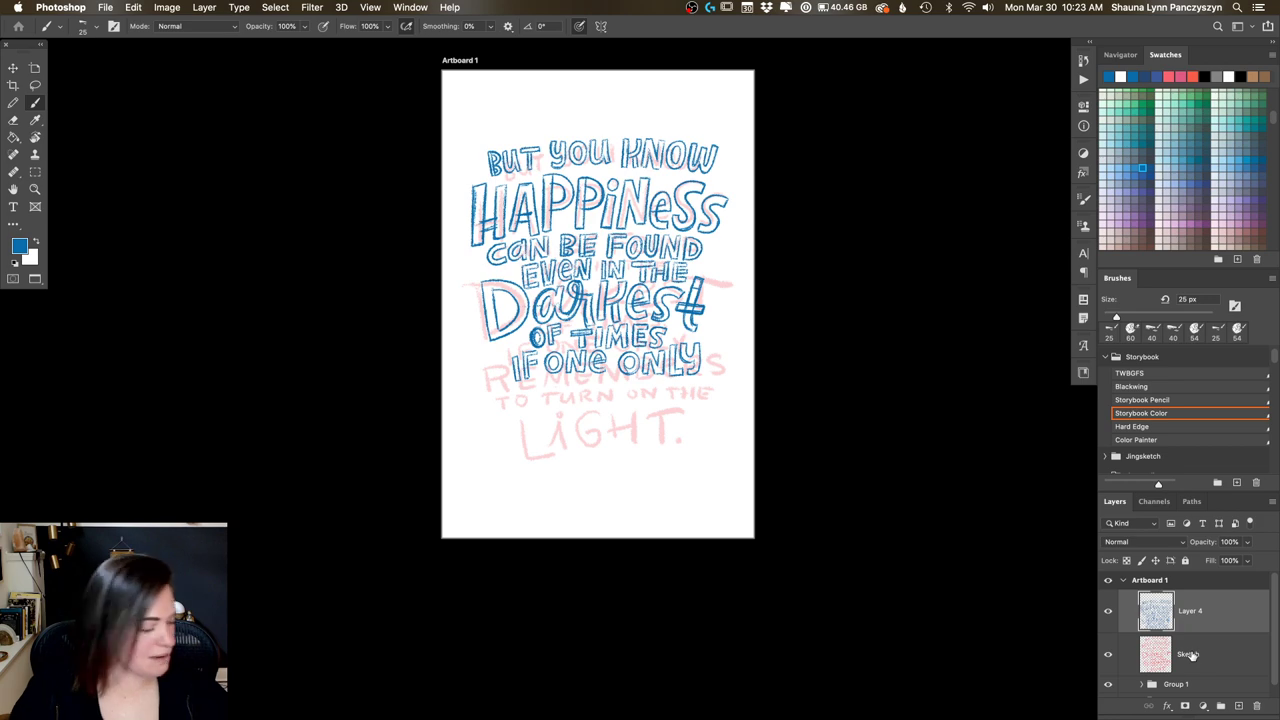
# Step: Review the crayon brush's settings pages, pick a new dual-brush tip and enable Noise
pyautogui.press('super+plus')
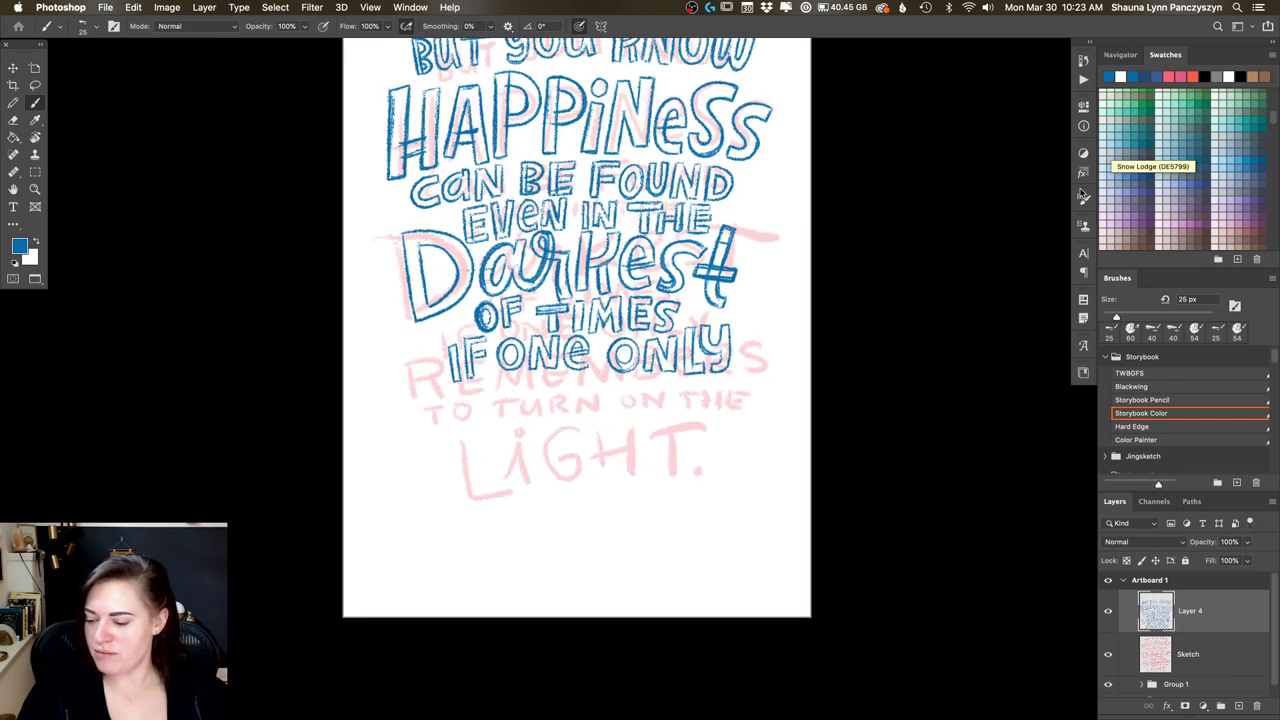
pyautogui.click(1082, 197)
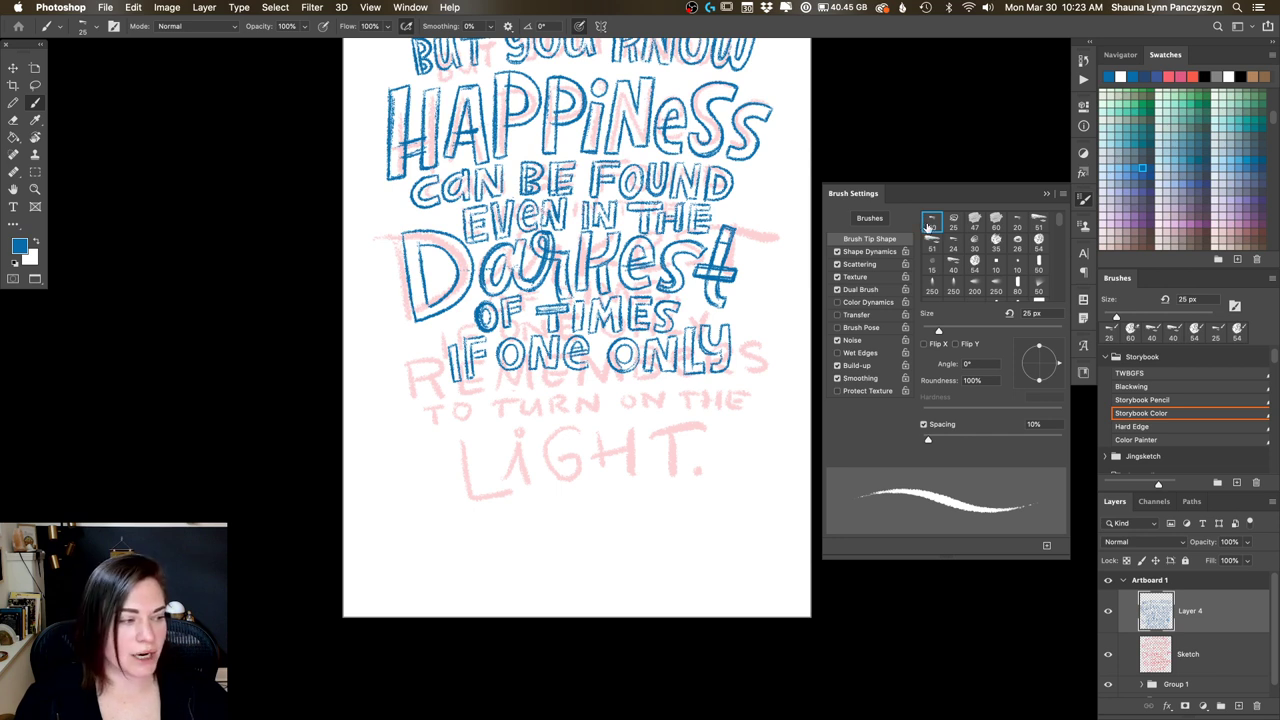
pyautogui.click(869, 251)
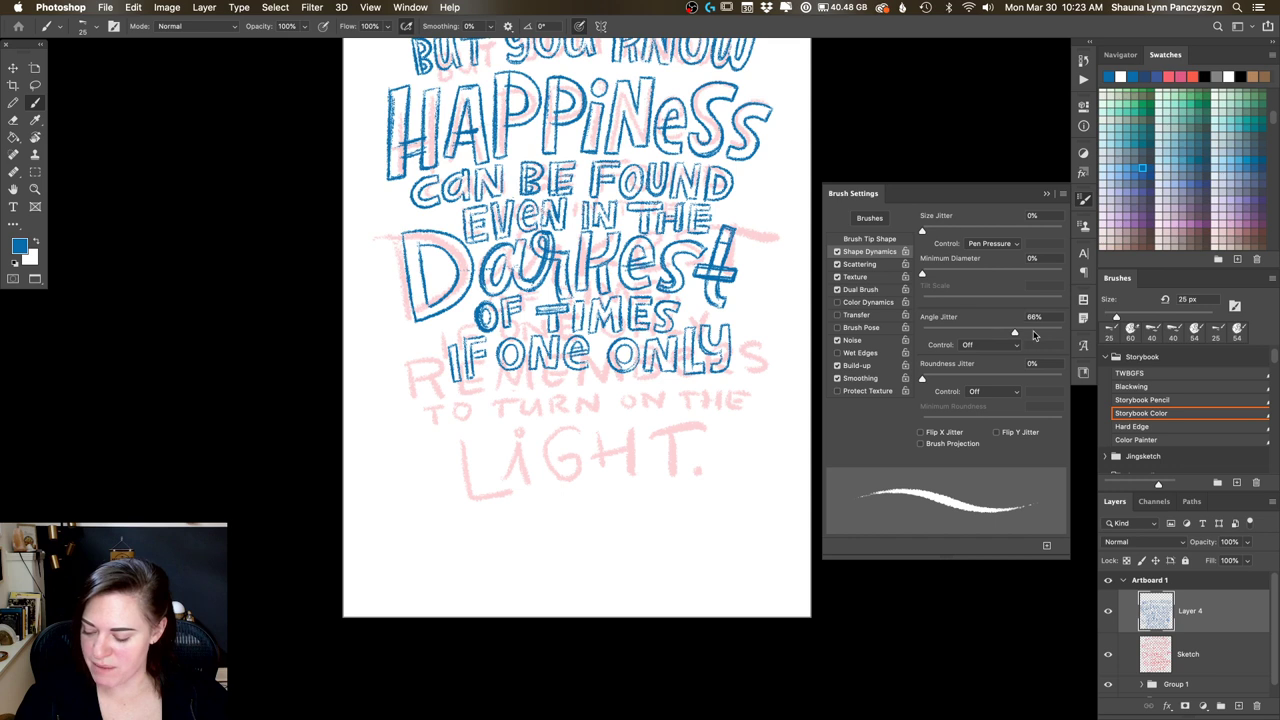
pyautogui.click(860, 264)
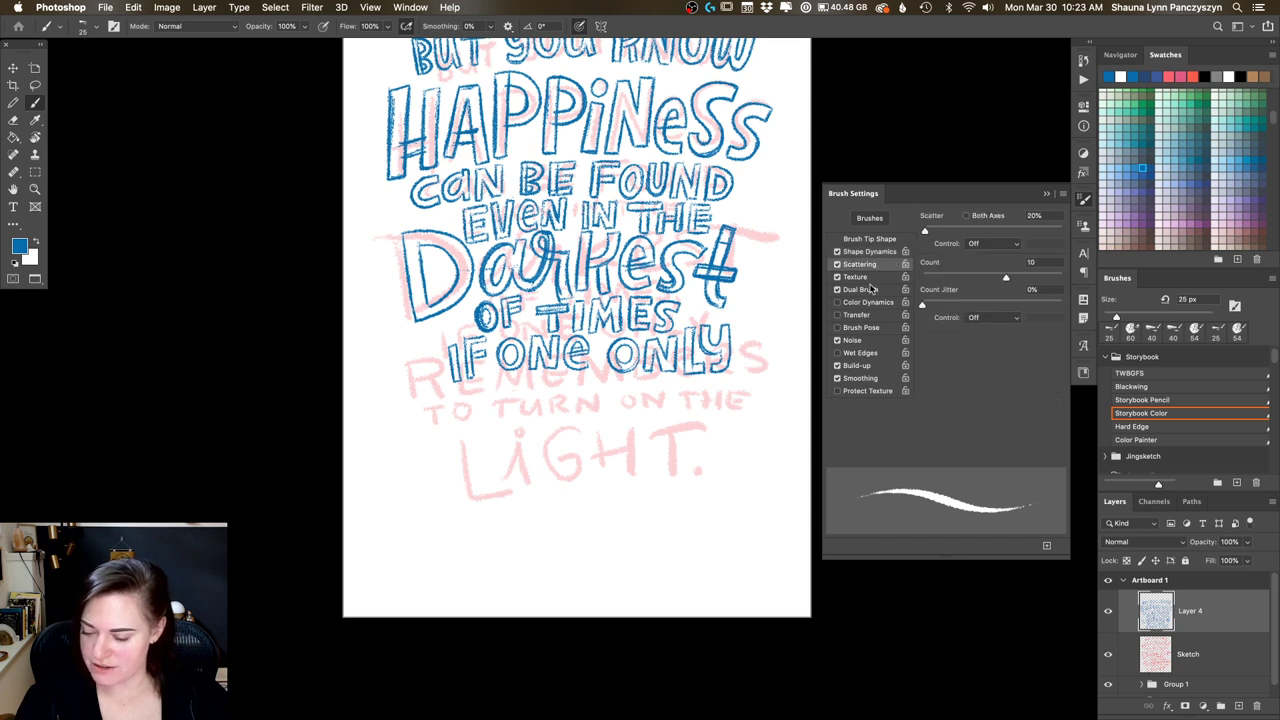
pyautogui.click(882, 276)
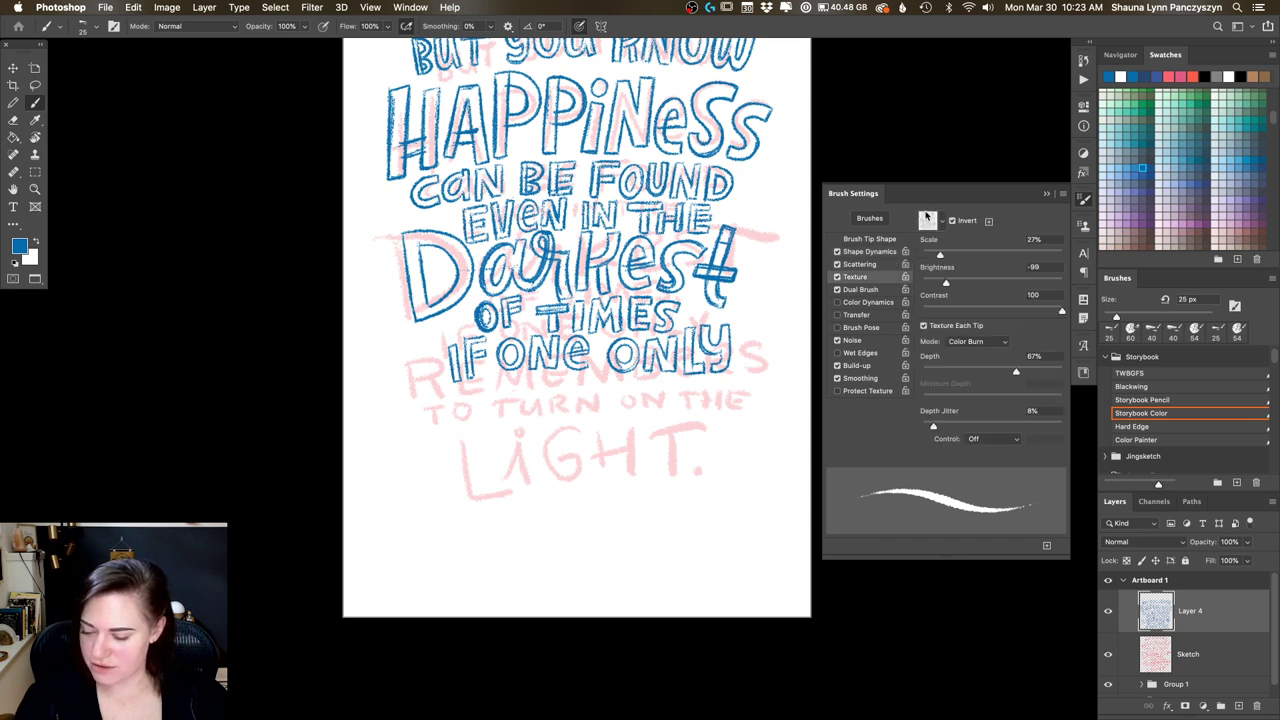
pyautogui.click(862, 289)
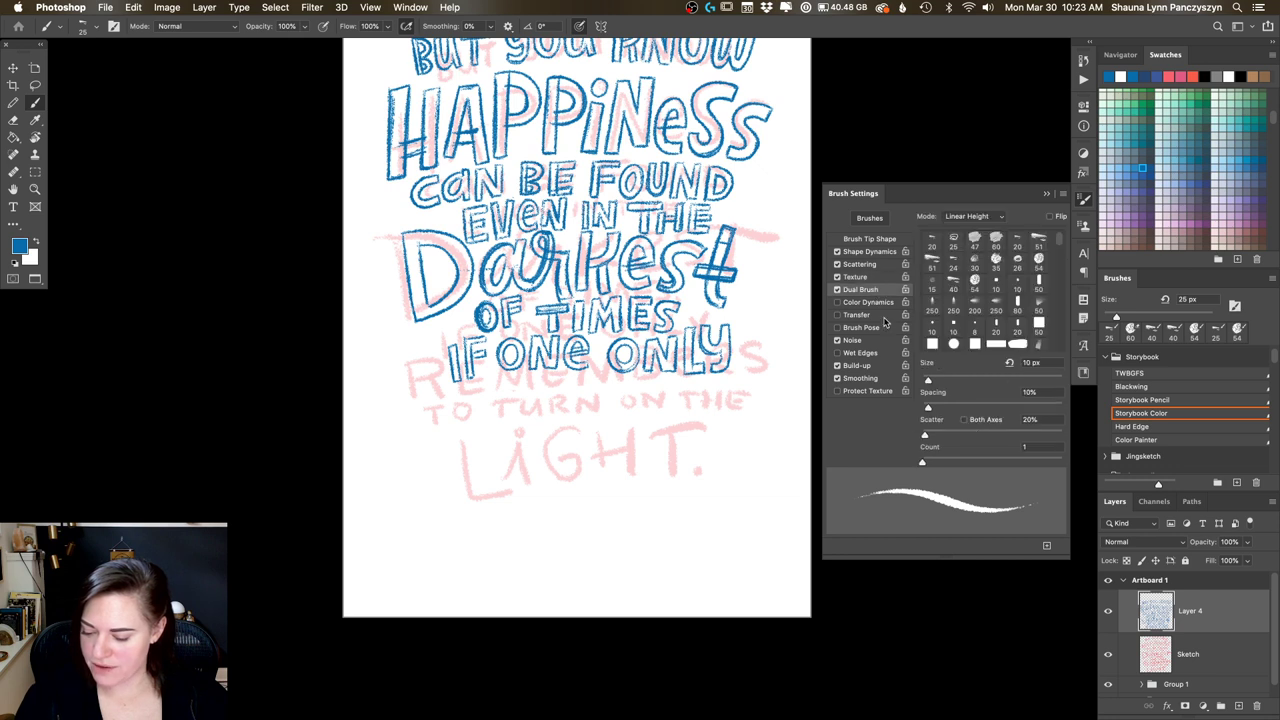
pyautogui.moveTo(1058, 240); pyautogui.dragTo(1058, 325)
pyautogui.scroll(3, 955, 290)
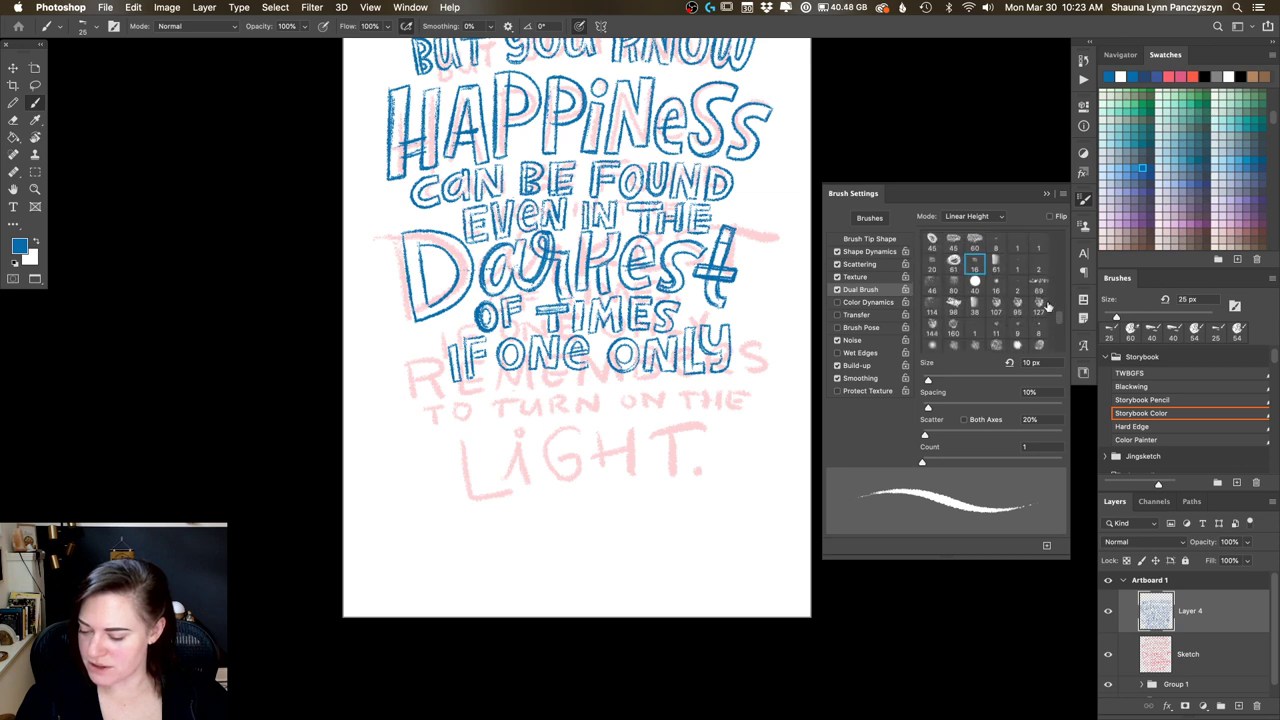
pyautogui.click(975, 264)
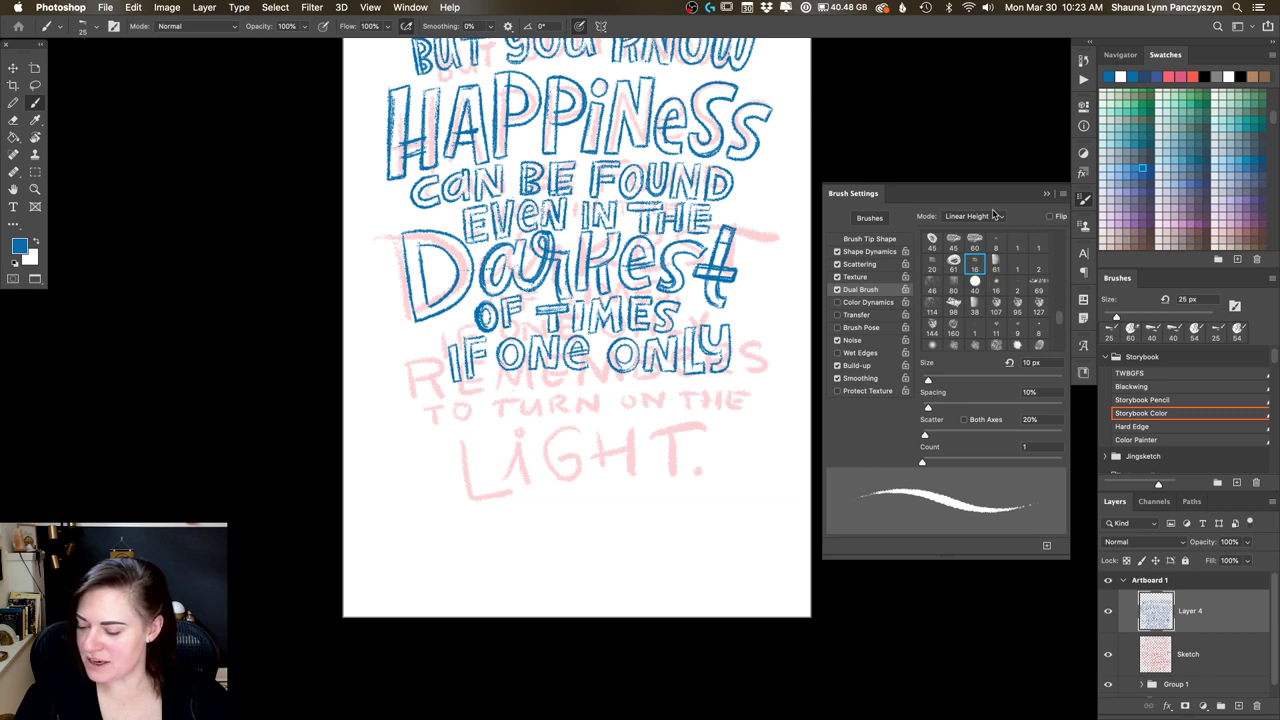
pyautogui.click(837, 341)
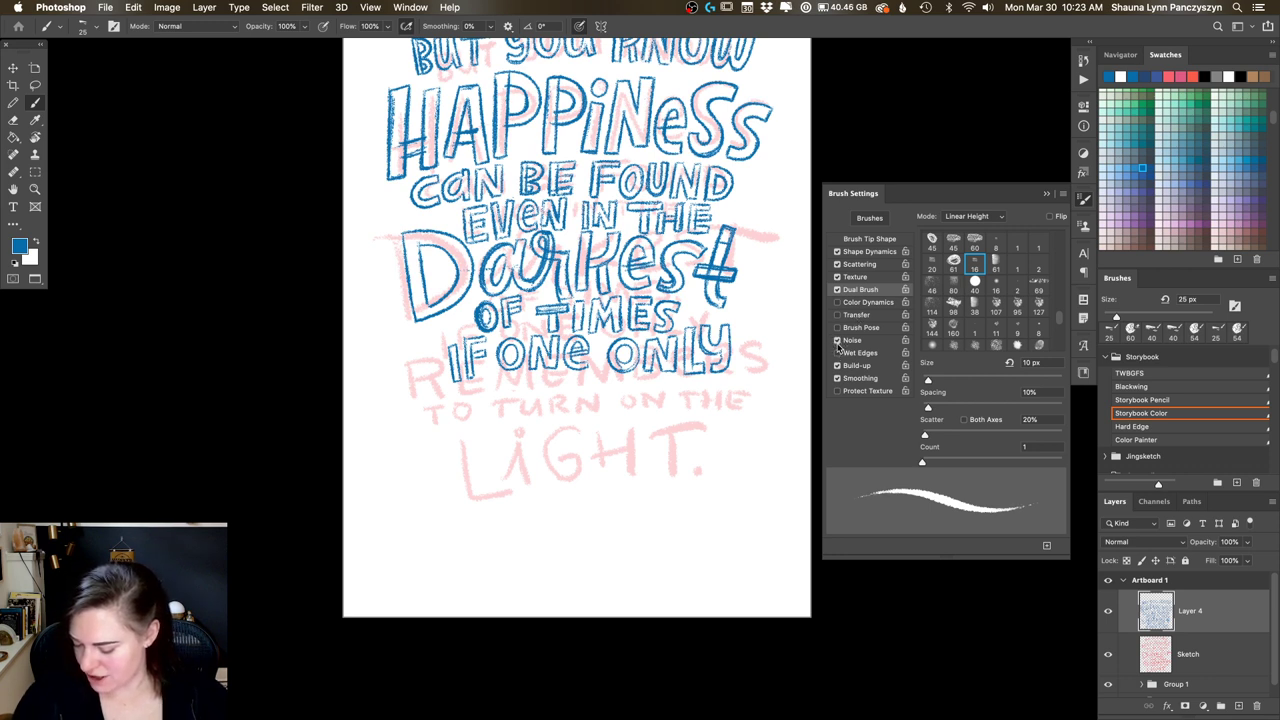
pyautogui.click(1084, 202)
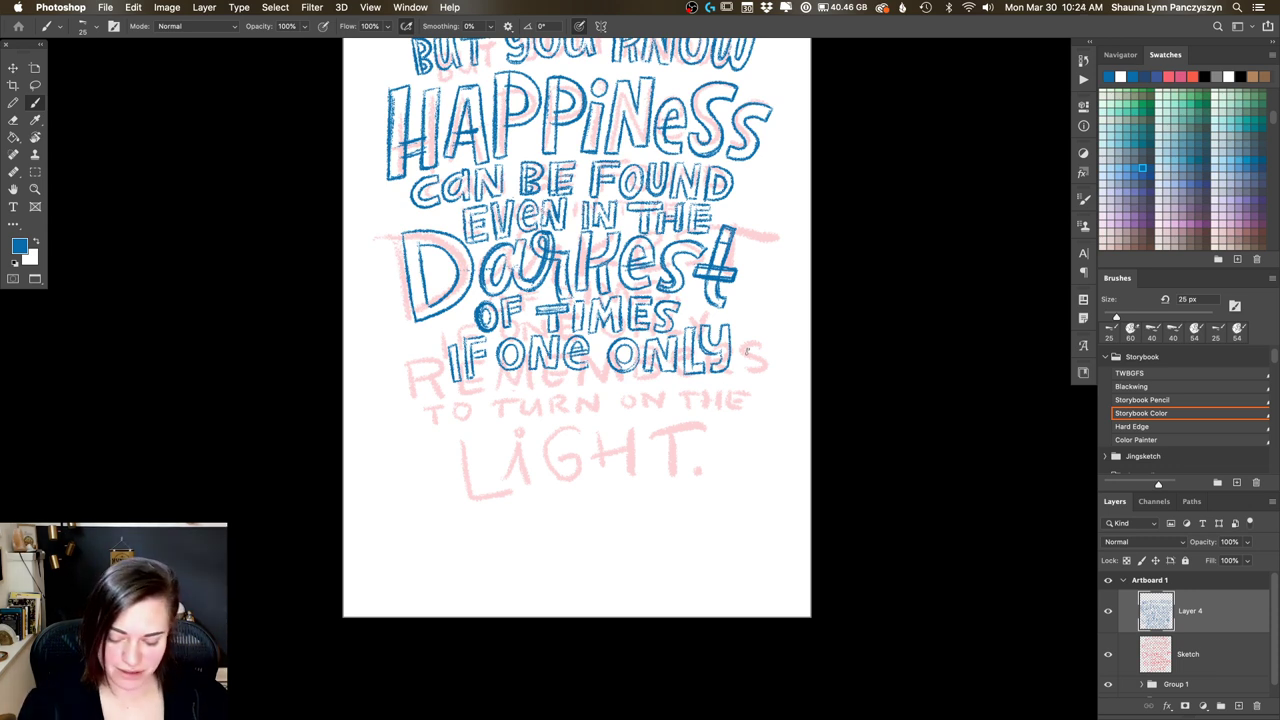
# Step: Lasso IF ONE ONLY, shift it slightly left and rotate it about 1.1°, then deselect
pyautogui.press('l')
pyautogui.moveTo(498, 340)
pyautogui.mouseDown()
pyautogui.moveTo(426, 401)
pyautogui.moveTo(681, 408)
pyautogui.moveTo(738, 326)
pyautogui.moveTo(701, 317)
pyautogui.moveTo(671, 341)
pyautogui.moveTo(545, 340)
pyautogui.mouseUp()
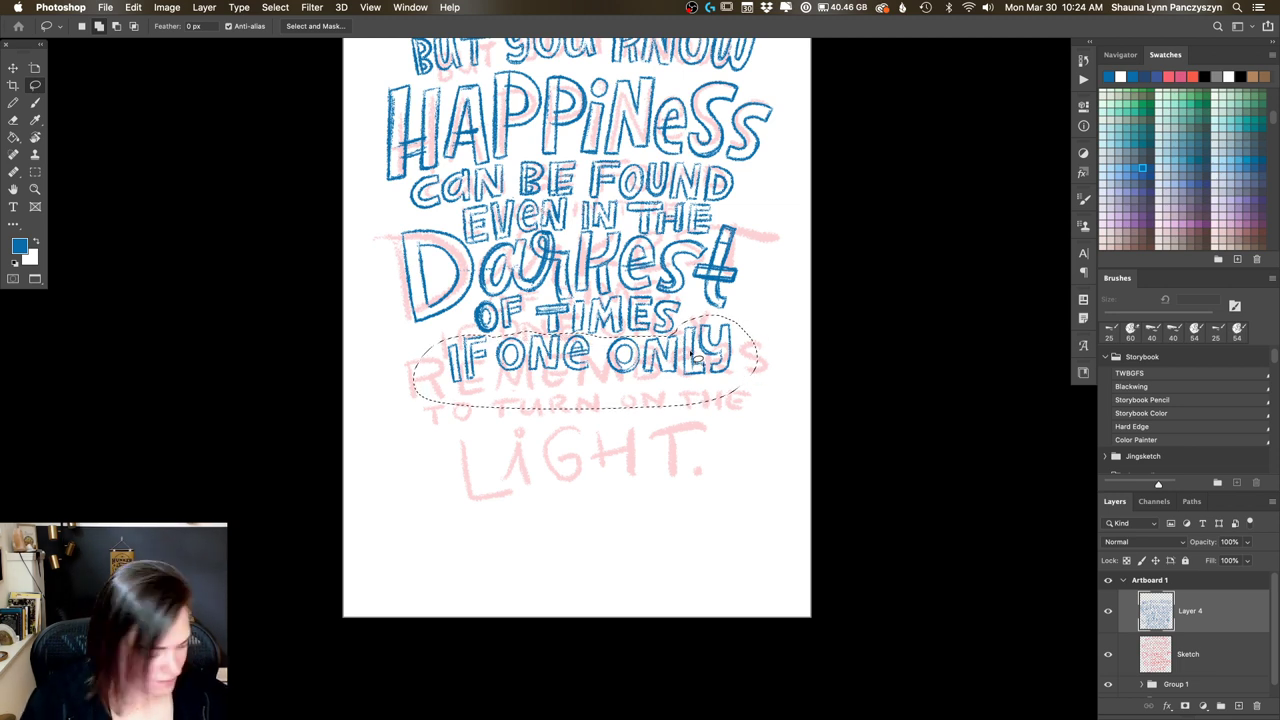
pyautogui.moveTo(695, 338)
pyautogui.mouseDown()
pyautogui.moveTo(683, 338)
pyautogui.moveTo(752, 317)
pyautogui.moveTo(708, 352)
pyautogui.moveTo(750, 328)
pyautogui.mouseUp()
pyautogui.press('super+t')
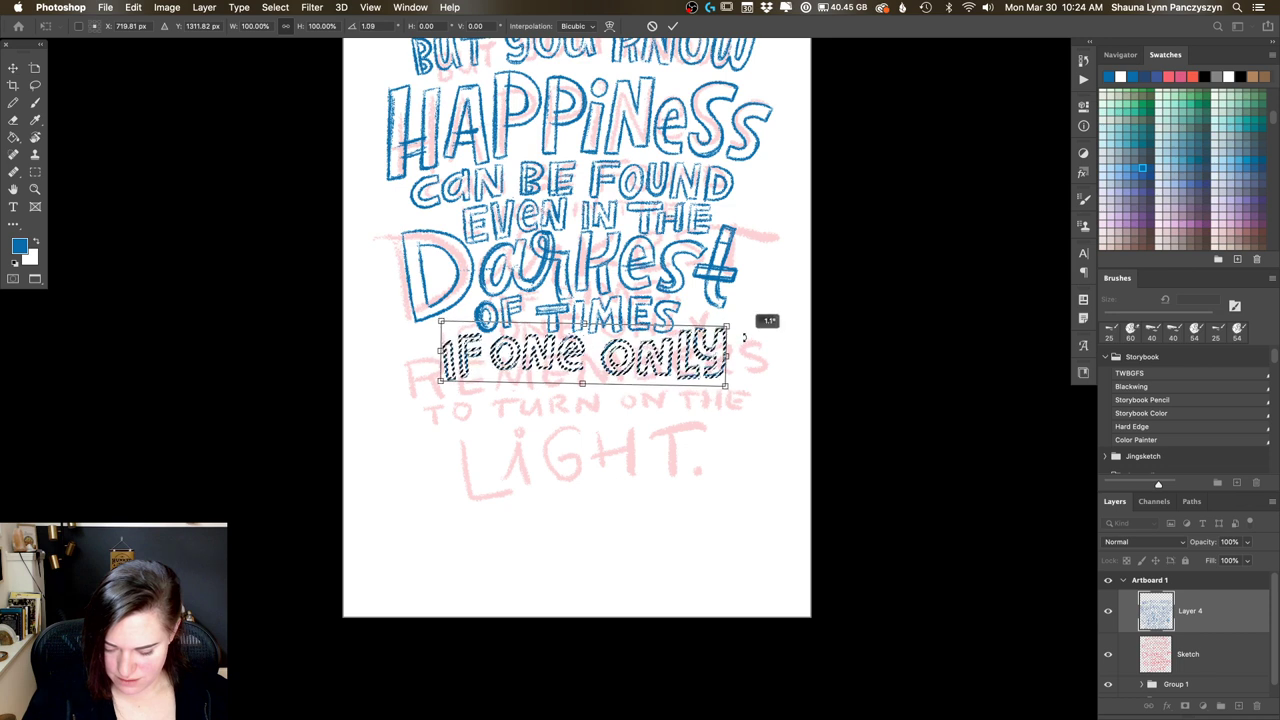
pyautogui.press('Return')
pyautogui.press('super+d')
pyautogui.press('b')
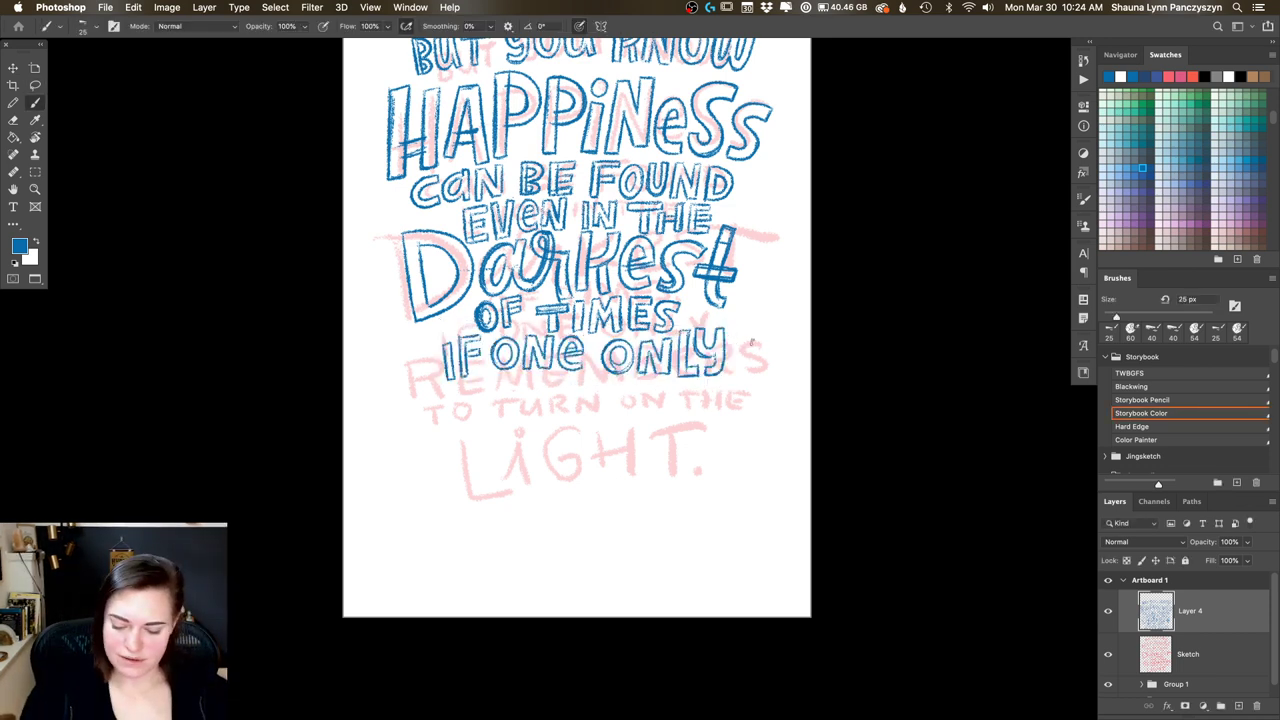
pyautogui.press('super+minus')
pyautogui.press('super+minus')
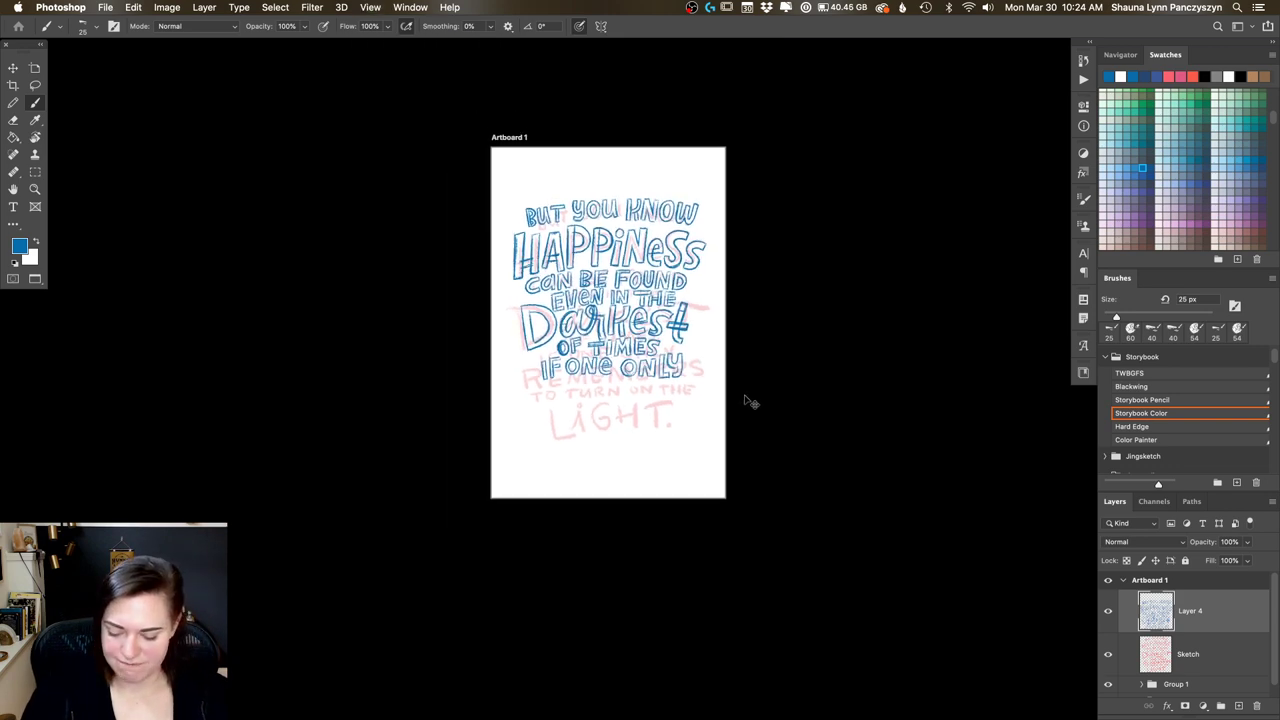
# Step: Preview the lettering with the Sketch layer hidden, restore it, and zoom in two steps on the lower lines
pyautogui.click(1108, 655)
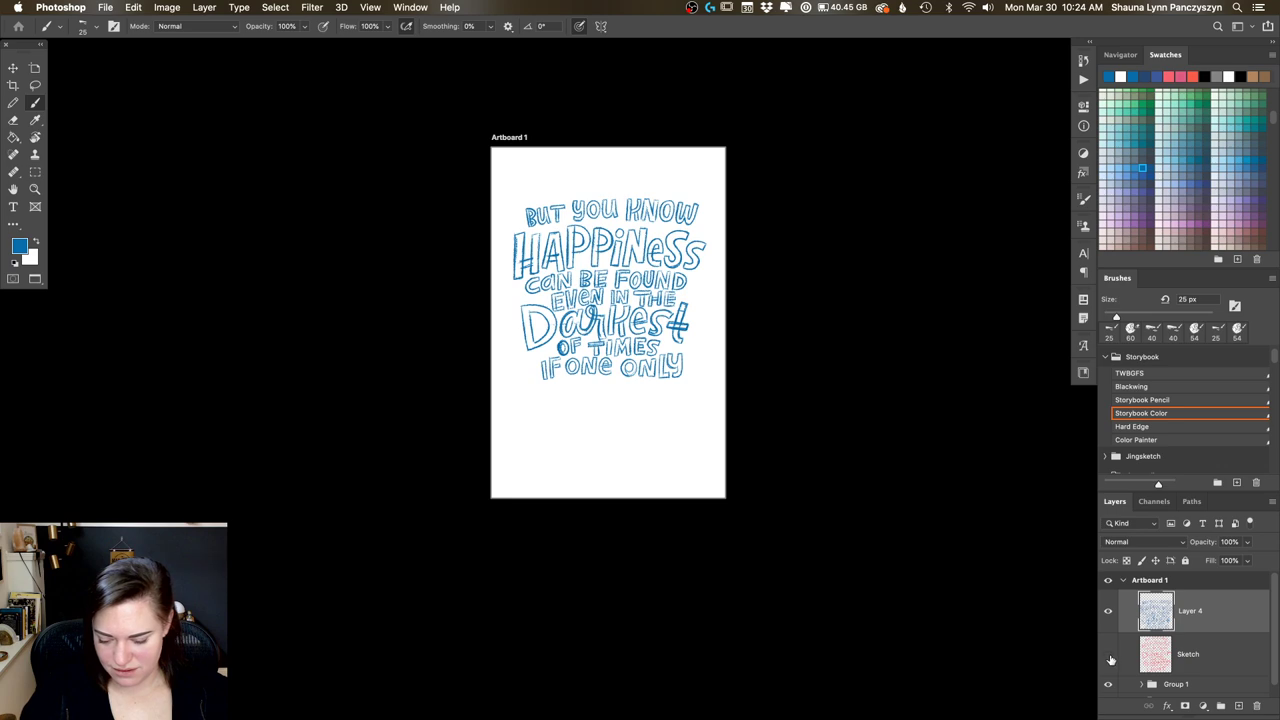
pyautogui.click(1108, 656)
pyautogui.press('super+plus')
pyautogui.press('super+plus')
pyautogui.press('super+plus')
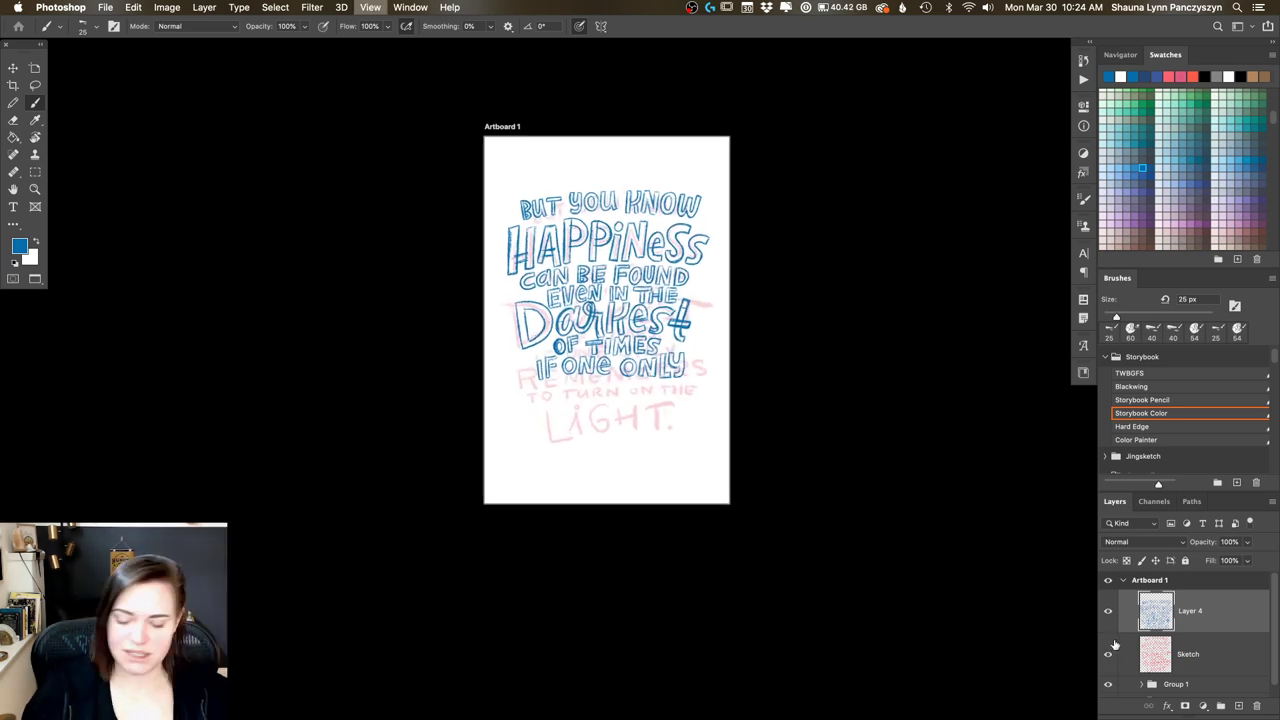
pyautogui.press('super+plus')
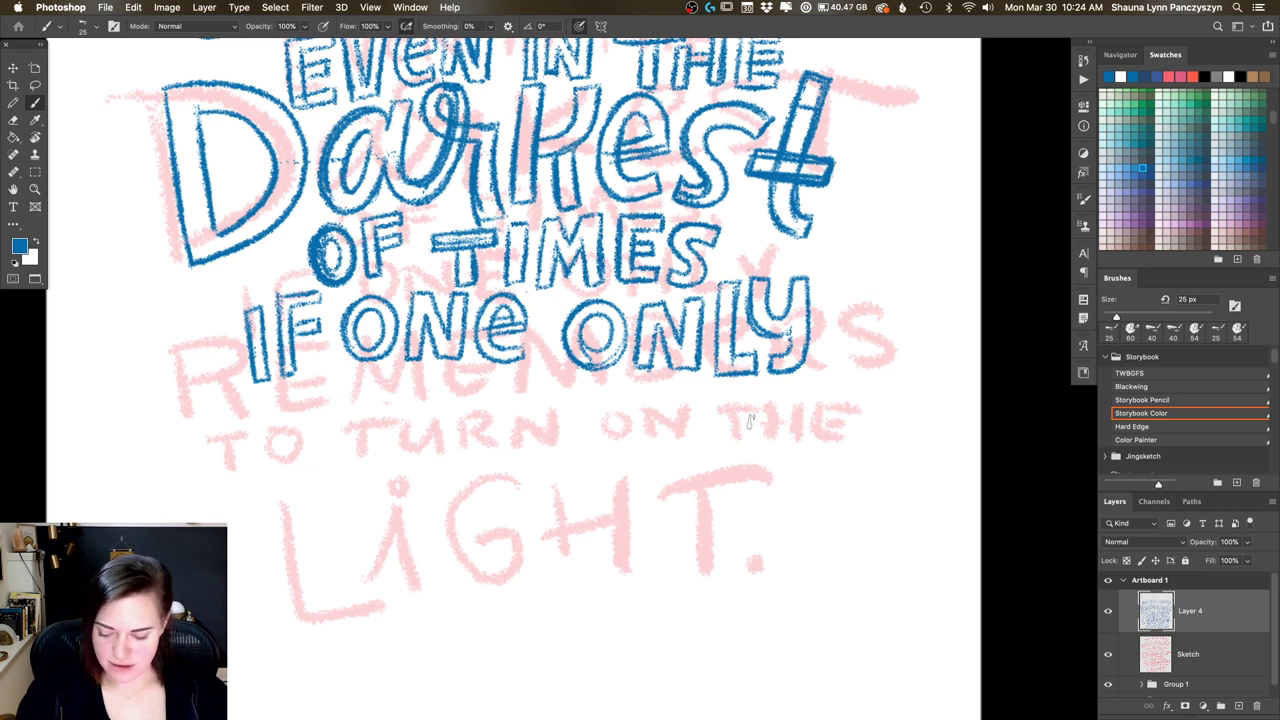
pyautogui.moveTo(750, 421); pyautogui.dragTo(854, 388)
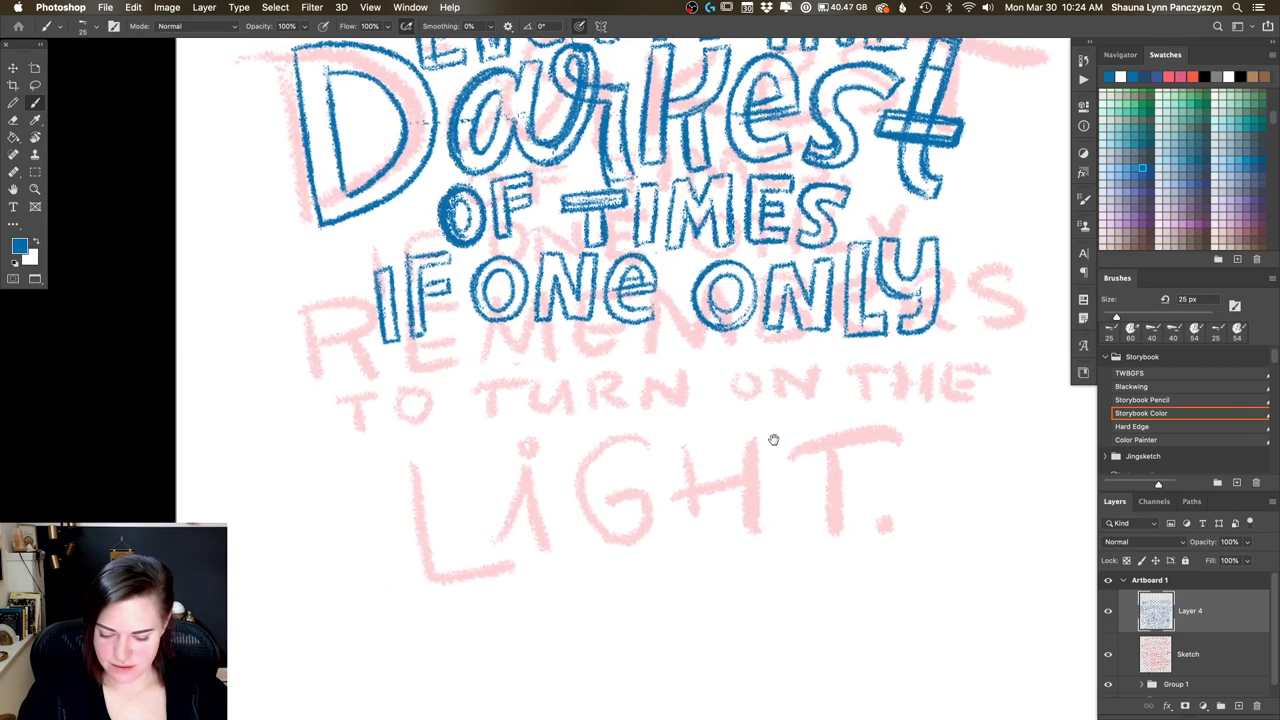
pyautogui.moveTo(773, 440); pyautogui.dragTo(763, 431)
pyautogui.moveTo(323, 480)
pyautogui.mouseDown()
pyautogui.moveTo(300, 375)
pyautogui.moveTo(322, 508)
pyautogui.mouseUp()
pyautogui.moveTo(301, 376); pyautogui.dragTo(325, 512)
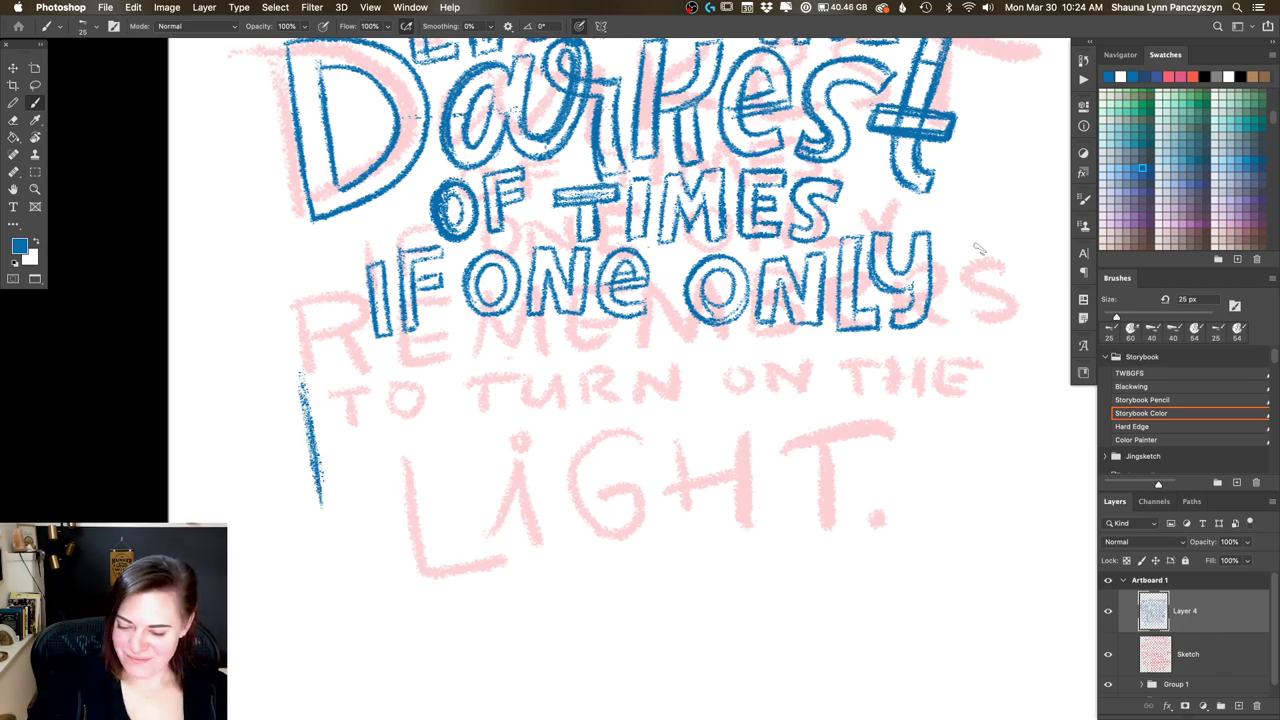
pyautogui.scroll(10, 675, 529)
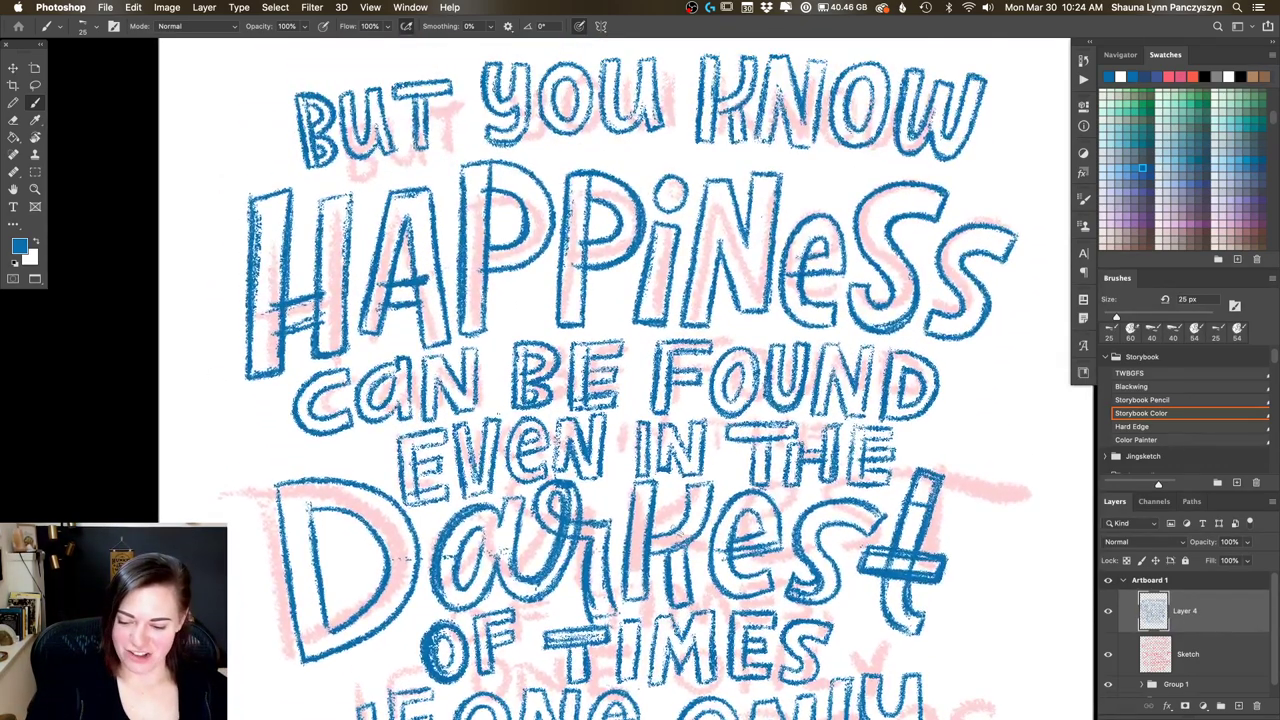
pyautogui.scroll(-4, 636, 213)
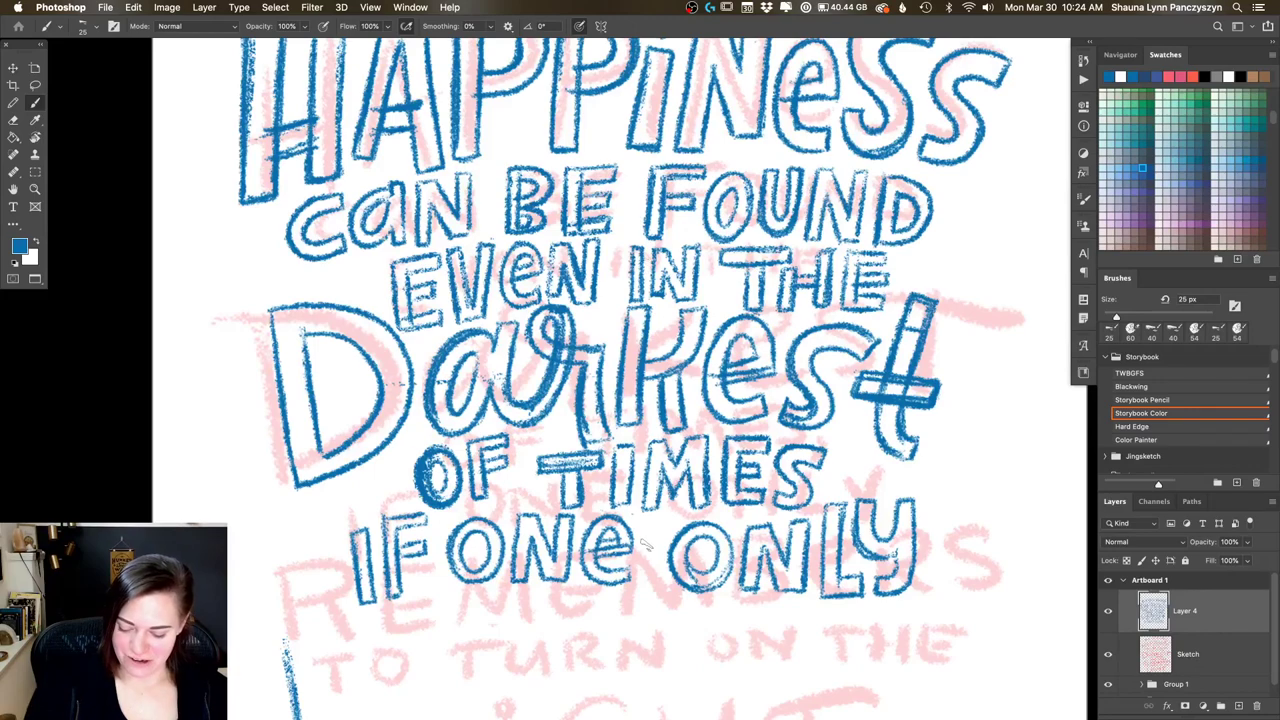
pyautogui.scroll(-7, 645, 543)
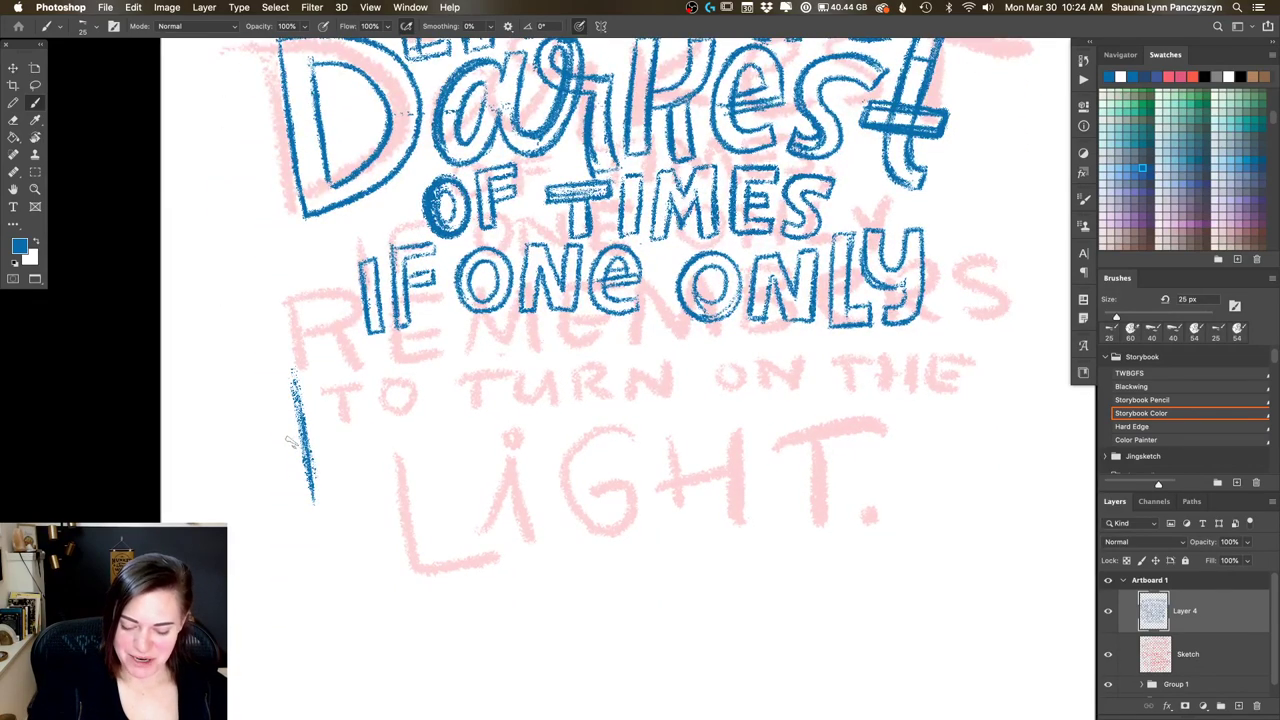
pyautogui.moveTo(295, 368)
pyautogui.mouseDown()
pyautogui.moveTo(355, 344)
pyautogui.moveTo(372, 424)
pyautogui.moveTo(345, 432)
pyautogui.mouseUp()
pyautogui.moveTo(307, 362); pyautogui.dragTo(336, 516)
pyautogui.moveTo(294, 394)
pyautogui.mouseDown()
pyautogui.moveTo(306, 515)
pyautogui.moveTo(327, 431)
pyautogui.mouseUp()
pyautogui.moveTo(324, 378); pyautogui.dragTo(332, 516)
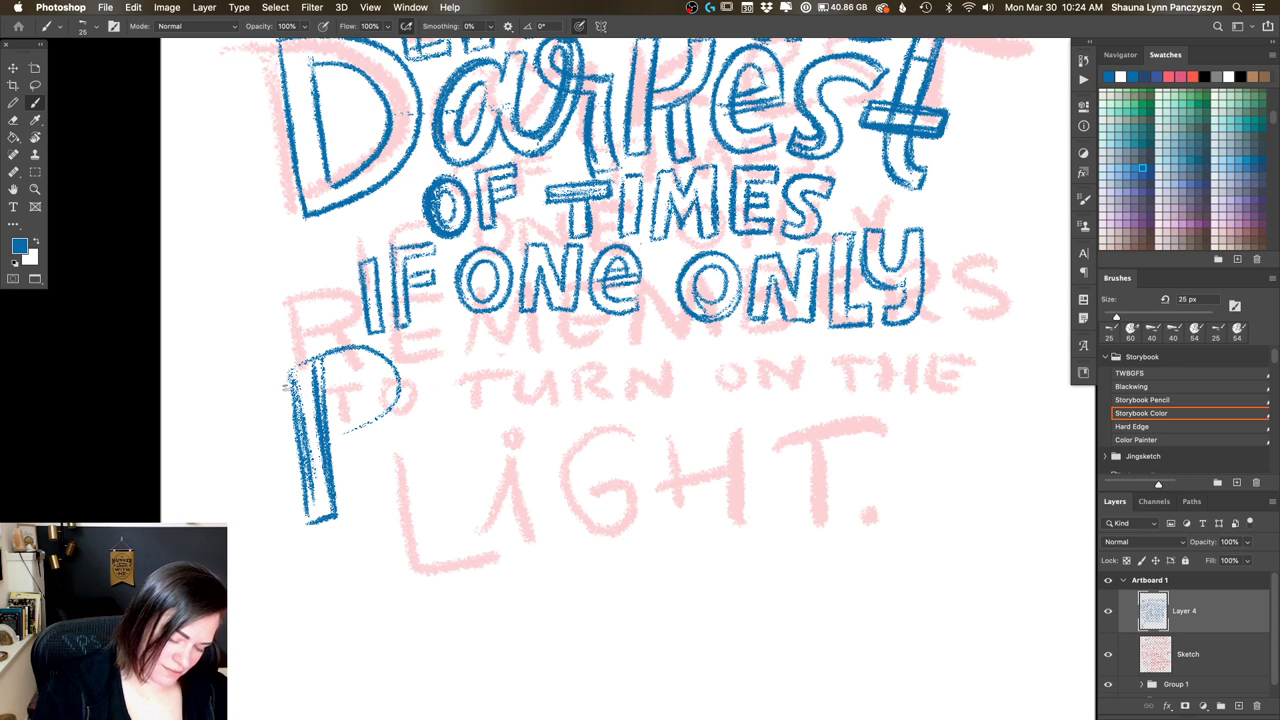
pyautogui.moveTo(286, 385); pyautogui.dragTo(300, 522)
pyautogui.moveTo(290, 362)
pyautogui.mouseDown()
pyautogui.moveTo(366, 348)
pyautogui.moveTo(376, 434)
pyautogui.moveTo(334, 444)
pyautogui.mouseUp()
pyautogui.moveTo(312, 384)
pyautogui.mouseDown()
pyautogui.moveTo(372, 398)
pyautogui.moveTo(364, 504)
pyautogui.mouseUp()
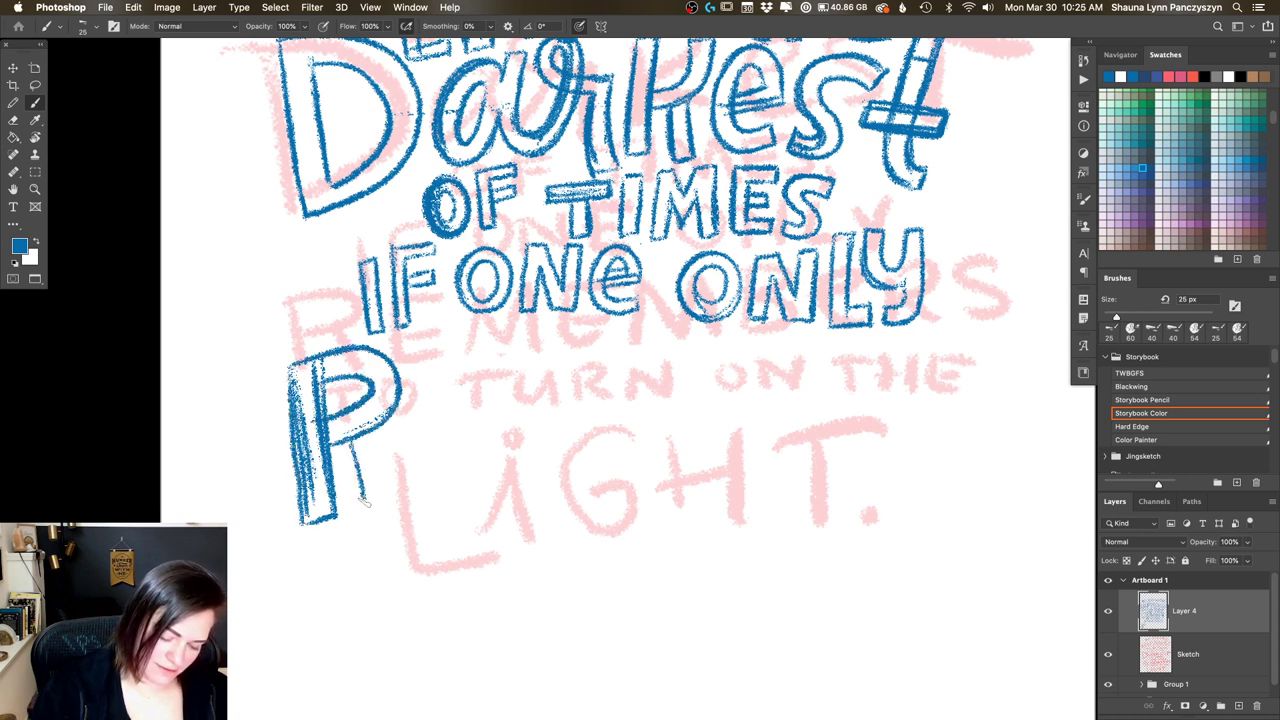
pyautogui.moveTo(346, 436)
pyautogui.mouseDown()
pyautogui.moveTo(390, 510)
pyautogui.moveTo(346, 462)
pyautogui.moveTo(350, 430)
pyautogui.mouseUp()
pyautogui.moveTo(279, 368); pyautogui.dragTo(303, 520)
pyautogui.moveTo(424, 428)
pyautogui.mouseDown()
pyautogui.moveTo(490, 402)
pyautogui.moveTo(443, 326)
pyautogui.moveTo(412, 412)
pyautogui.moveTo(417, 436)
pyautogui.moveTo(490, 462)
pyautogui.mouseUp()
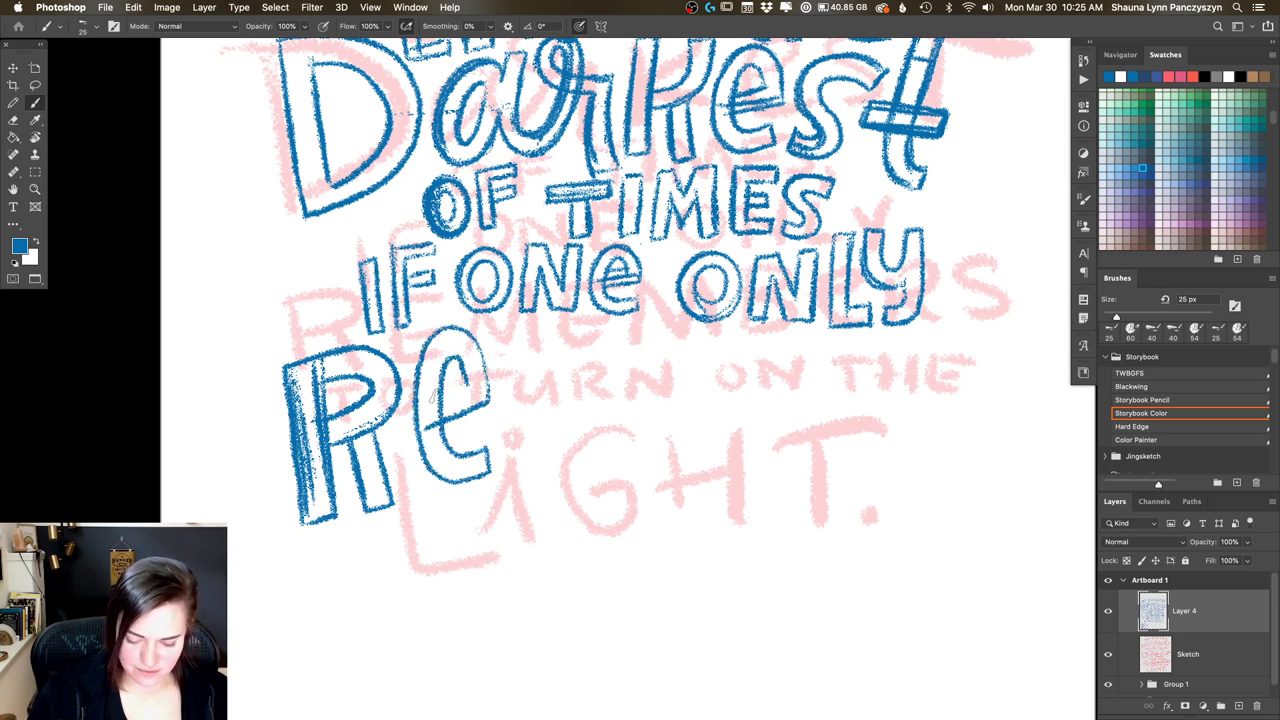
pyautogui.moveTo(508, 326)
pyautogui.mouseDown()
pyautogui.moveTo(508, 456)
pyautogui.moveTo(536, 464)
pyautogui.mouseUp()
pyautogui.moveTo(532, 376)
pyautogui.mouseDown()
pyautogui.moveTo(531, 425)
pyautogui.moveTo(564, 435)
pyautogui.moveTo(579, 393)
pyautogui.moveTo(605, 453)
pyautogui.moveTo(626, 451)
pyautogui.moveTo(624, 333)
pyautogui.moveTo(627, 454)
pyautogui.mouseUp()
pyautogui.moveTo(628, 320)
pyautogui.mouseDown()
pyautogui.moveTo(576, 328)
pyautogui.moveTo(568, 378)
pyautogui.mouseUp()
pyautogui.hscroll(5, 620, 367)
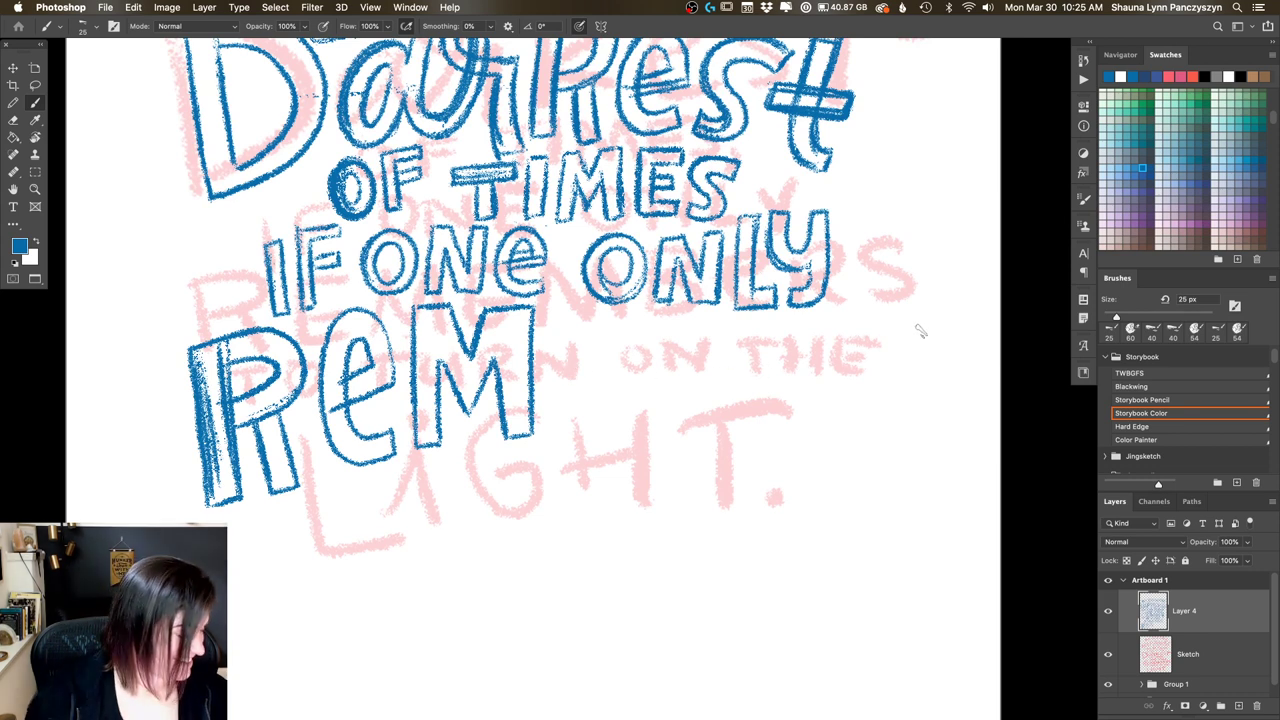
pyautogui.press('e')
pyautogui.moveTo(535, 325)
pyautogui.mouseDown()
pyautogui.moveTo(535, 446)
pyautogui.moveTo(532, 325)
pyautogui.moveTo(525, 313)
pyautogui.moveTo(470, 330)
pyautogui.moveTo(496, 337)
pyautogui.moveTo(514, 451)
pyautogui.moveTo(470, 318)
pyautogui.moveTo(409, 312)
pyautogui.moveTo(457, 335)
pyautogui.moveTo(446, 398)
pyautogui.moveTo(402, 319)
pyautogui.moveTo(338, 330)
pyautogui.moveTo(351, 454)
pyautogui.moveTo(385, 465)
pyautogui.moveTo(360, 390)
pyautogui.moveTo(261, 336)
pyautogui.moveTo(189, 353)
pyautogui.moveTo(281, 337)
pyautogui.moveTo(238, 345)
pyautogui.moveTo(281, 403)
pyautogui.moveTo(287, 453)
pyautogui.moveTo(264, 436)
pyautogui.moveTo(224, 490)
pyautogui.moveTo(212, 485)
pyautogui.moveTo(211, 503)
pyautogui.moveTo(277, 371)
pyautogui.mouseUp()
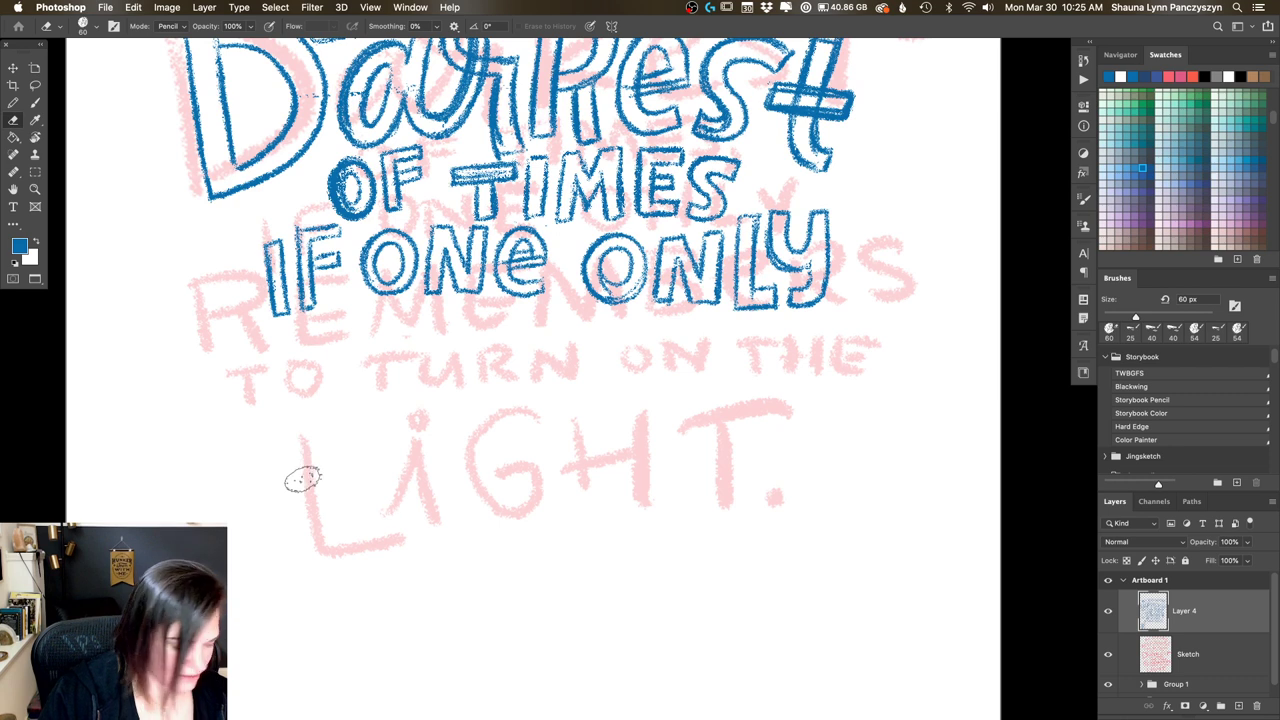
# Step: Add a new empty layer above the Sketch layer at 76% opacity for the crayon brush
pyautogui.press('b')
pyautogui.click(1210, 657)
pyautogui.click(1238, 706)
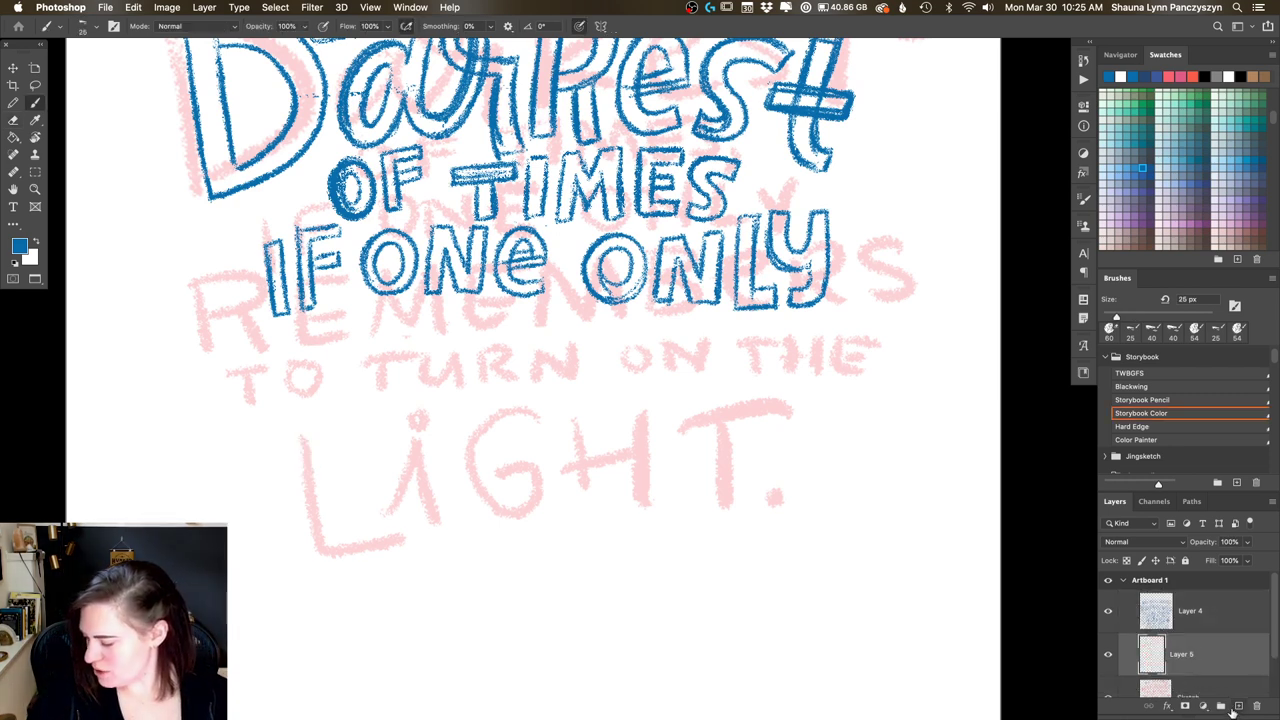
pyautogui.moveTo(1210, 541); pyautogui.dragTo(1188, 543)
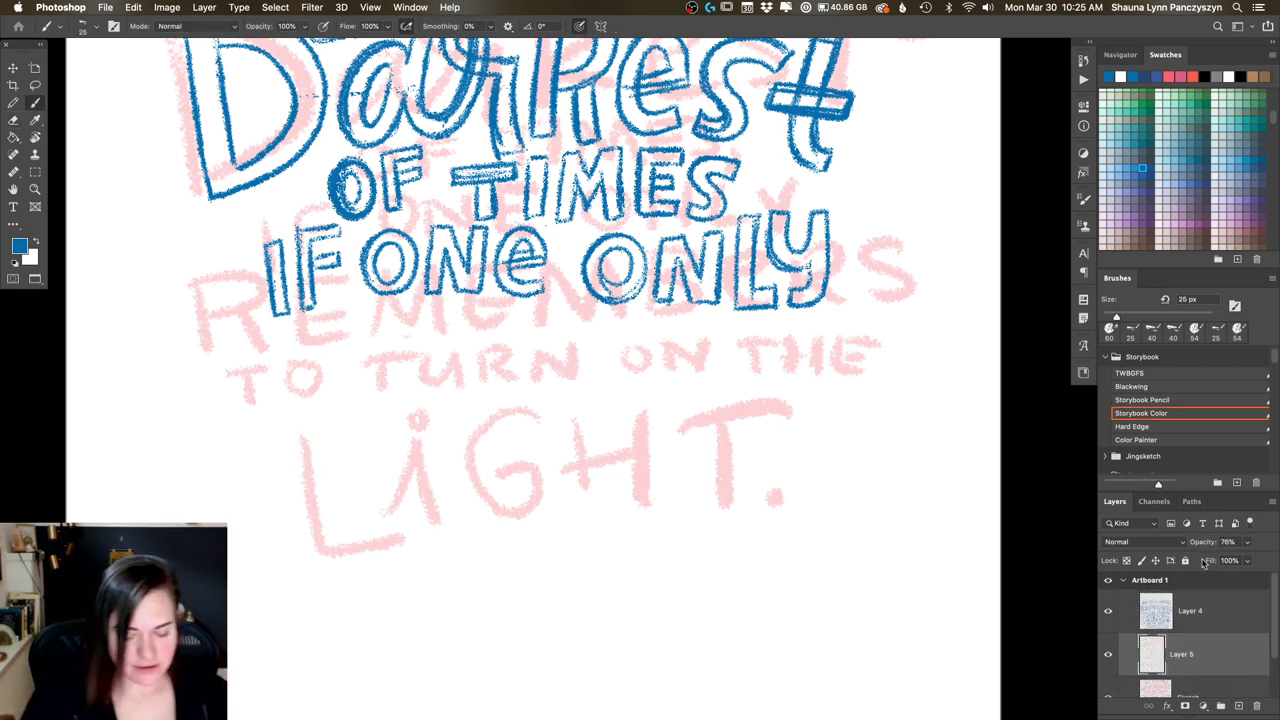
# Step: Hand-letter 'reMEMBers' in blue crayon beneath IF ONE ONLY
pyautogui.moveTo(180, 414)
pyautogui.mouseDown()
pyautogui.moveTo(213, 343)
pyautogui.moveTo(188, 351)
pyautogui.moveTo(240, 366)
pyautogui.moveTo(252, 432)
pyautogui.mouseUp()
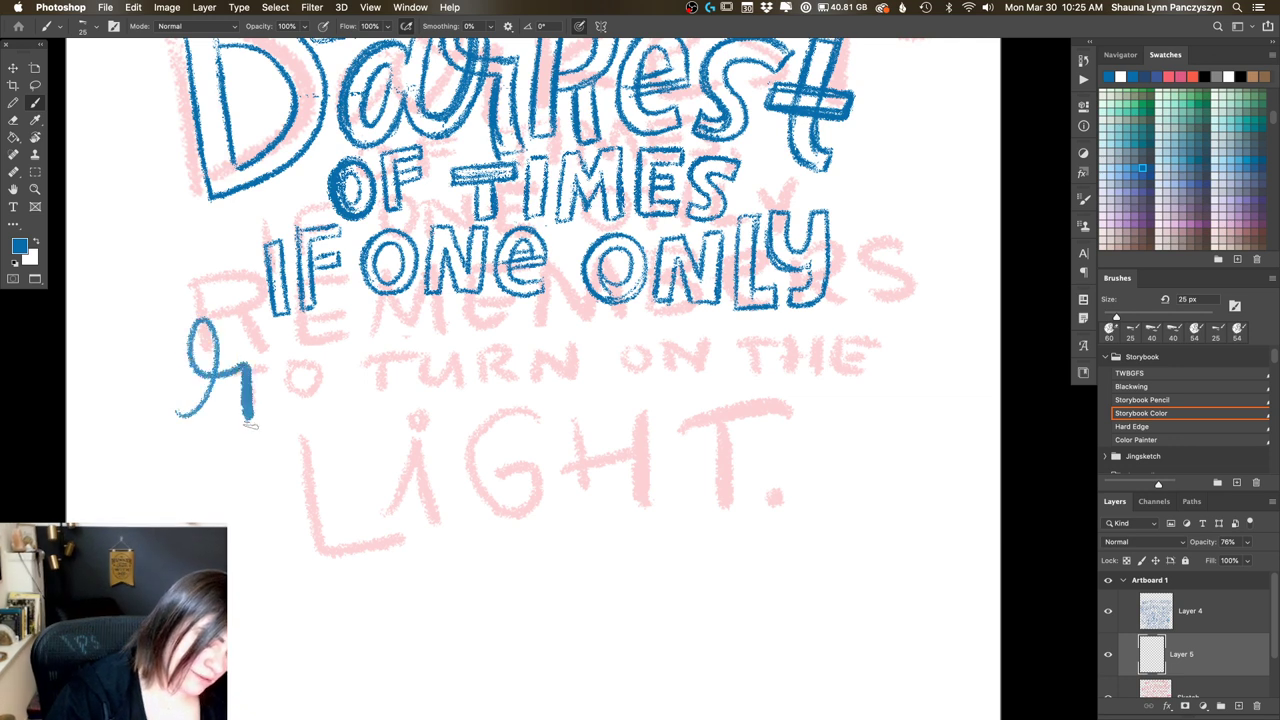
pyautogui.moveTo(265, 376)
pyautogui.mouseDown()
pyautogui.moveTo(283, 369)
pyautogui.moveTo(302, 408)
pyautogui.mouseUp()
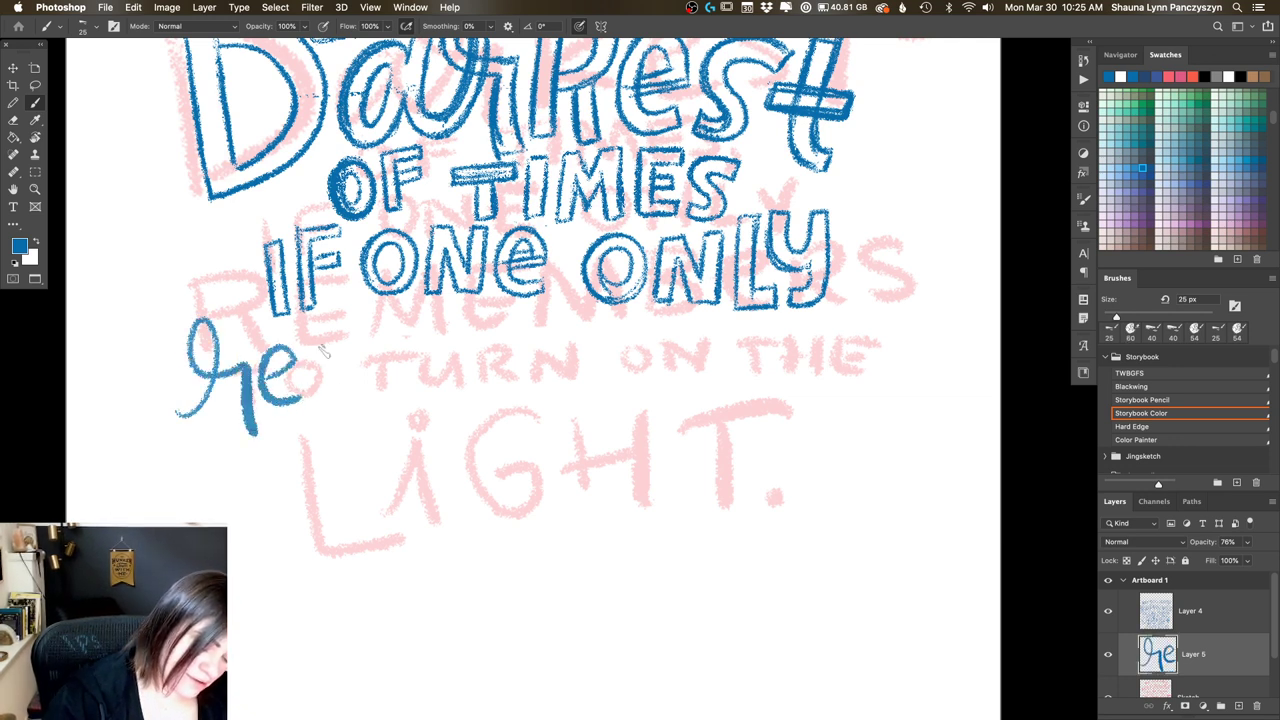
pyautogui.moveTo(318, 334)
pyautogui.mouseDown()
pyautogui.moveTo(319, 400)
pyautogui.moveTo(320, 340)
pyautogui.moveTo(354, 333)
pyautogui.moveTo(374, 406)
pyautogui.mouseUp()
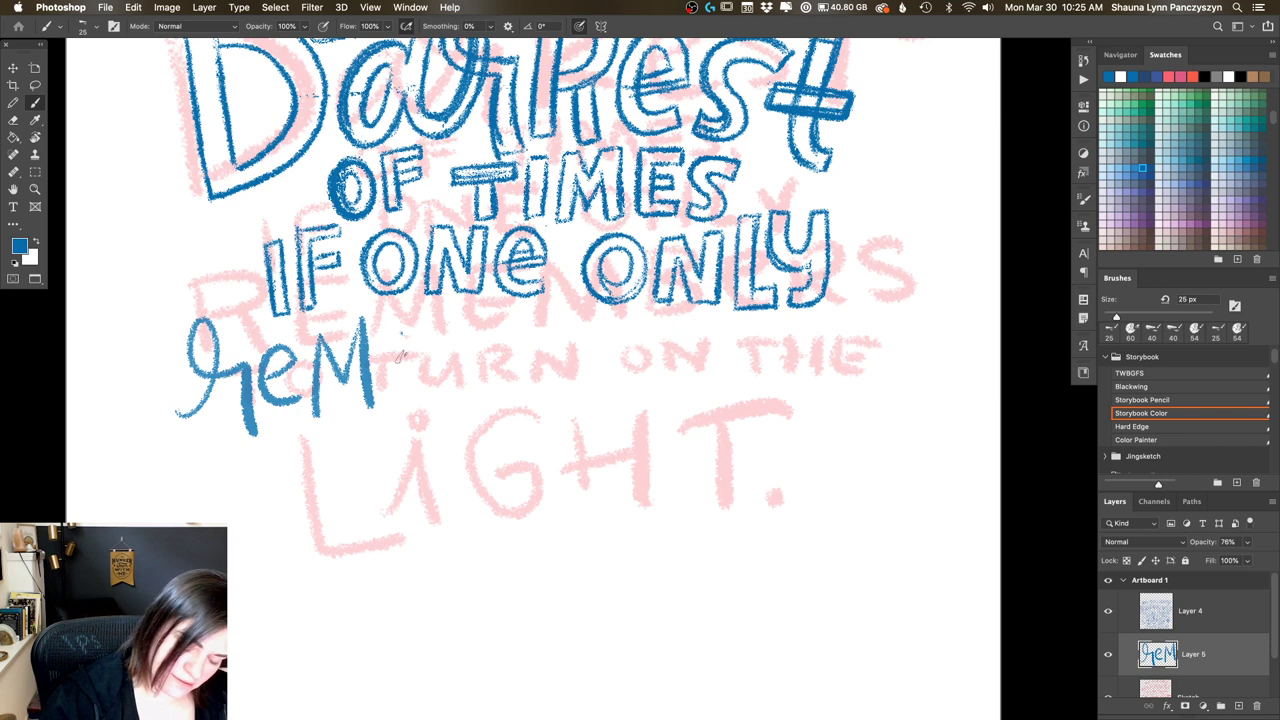
pyautogui.moveTo(396, 338)
pyautogui.mouseDown()
pyautogui.moveTo(432, 400)
pyautogui.moveTo(426, 368)
pyautogui.mouseUp()
pyautogui.moveTo(394, 344); pyautogui.dragTo(440, 334)
pyautogui.moveTo(448, 400)
pyautogui.mouseDown()
pyautogui.moveTo(490, 346)
pyautogui.moveTo(514, 398)
pyautogui.mouseUp()
pyautogui.moveTo(542, 332)
pyautogui.mouseDown()
pyautogui.moveTo(545, 400)
pyautogui.moveTo(584, 333)
pyautogui.moveTo(548, 398)
pyautogui.mouseUp()
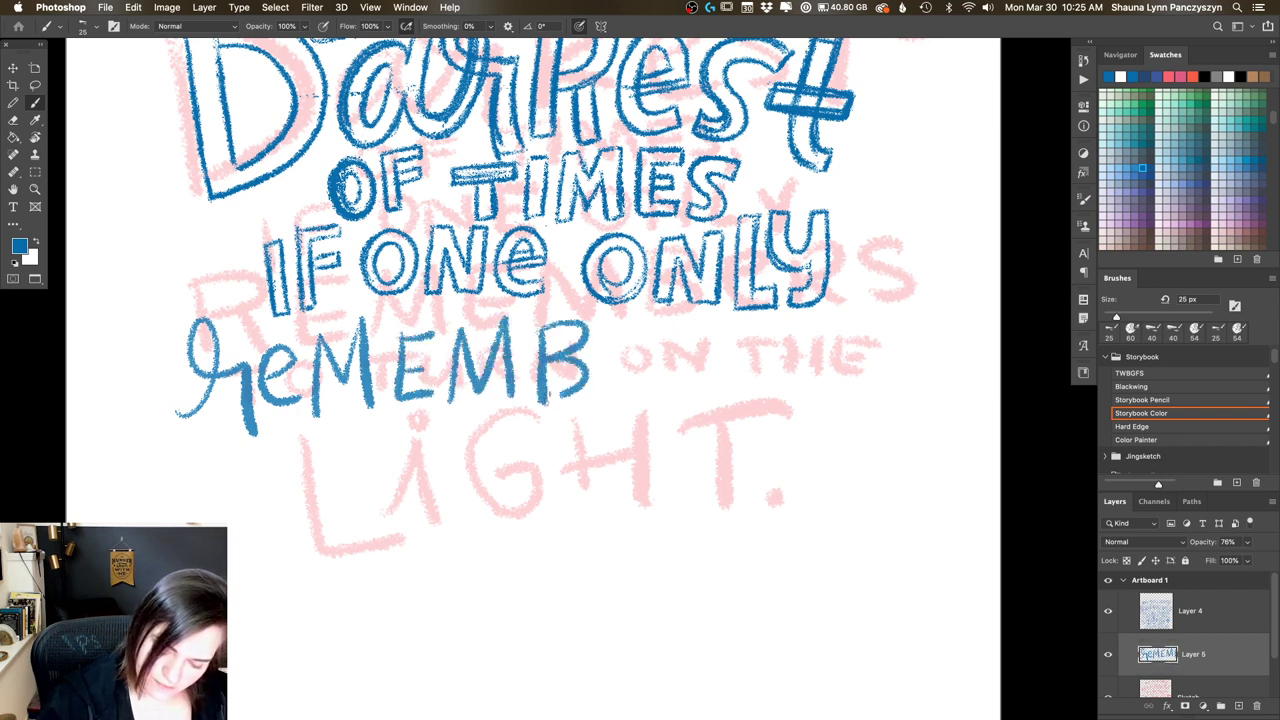
pyautogui.moveTo(604, 360)
pyautogui.mouseDown()
pyautogui.moveTo(640, 356)
pyautogui.moveTo(646, 388)
pyautogui.moveTo(688, 340)
pyautogui.moveTo(700, 405)
pyautogui.mouseUp()
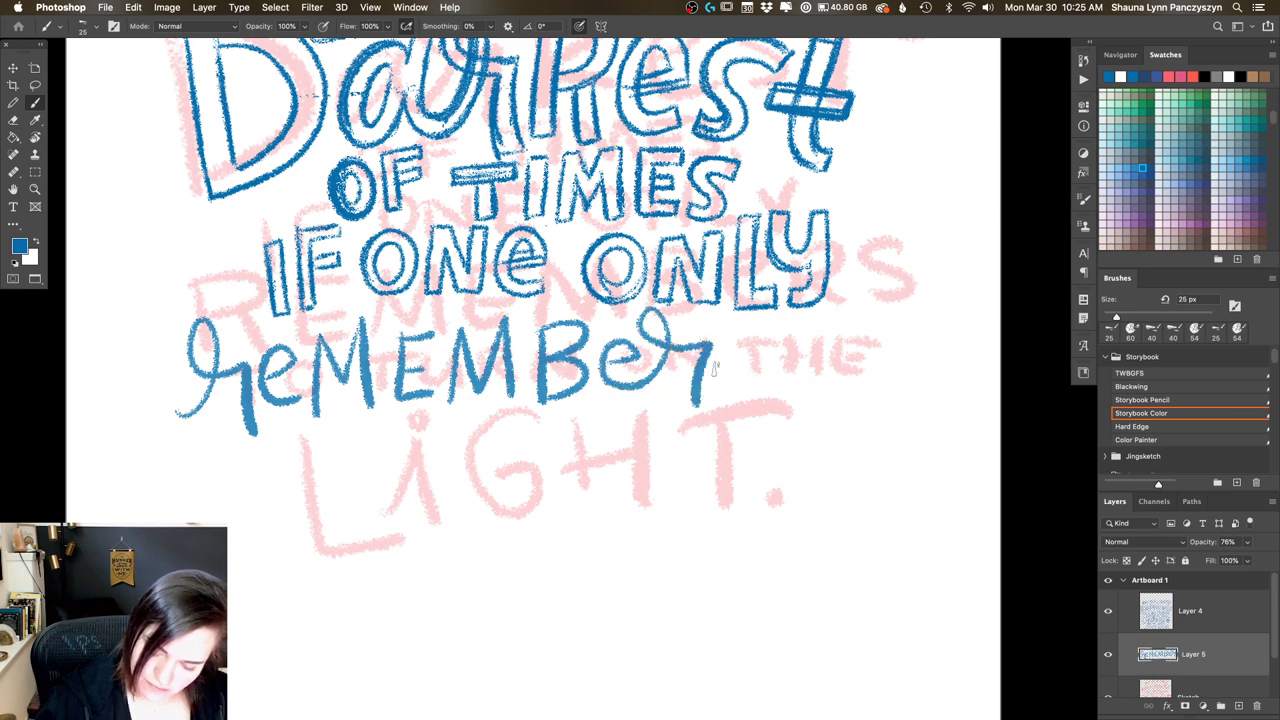
pyautogui.moveTo(768, 336)
pyautogui.mouseDown()
pyautogui.moveTo(716, 392)
pyautogui.moveTo(840, 378)
pyautogui.moveTo(825, 380)
pyautogui.mouseUp()
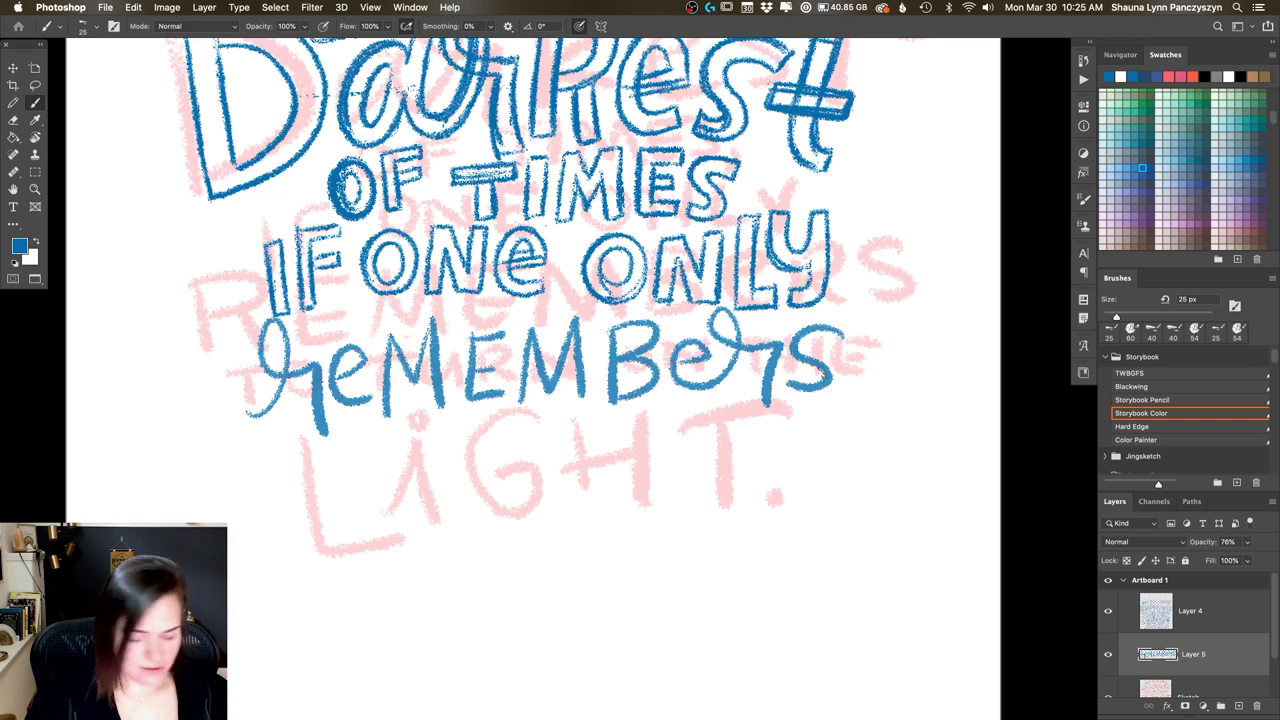
# Step: Scale reMEMBers up with Free Transform, nudge it slightly down, and commit
pyautogui.hotkey('ctrl', 't')
pyautogui.moveTo(845, 436); pyautogui.dragTo(874, 451)
pyautogui.moveTo(846, 377)
pyautogui.mouseDown()
pyautogui.moveTo(845, 404)
pyautogui.moveTo(835, 393)
pyautogui.mouseUp()
pyautogui.press('Return')
# Step: Thicken the M's left leg and redraw the second E's stem and middle bar more boldly
pyautogui.press('b')
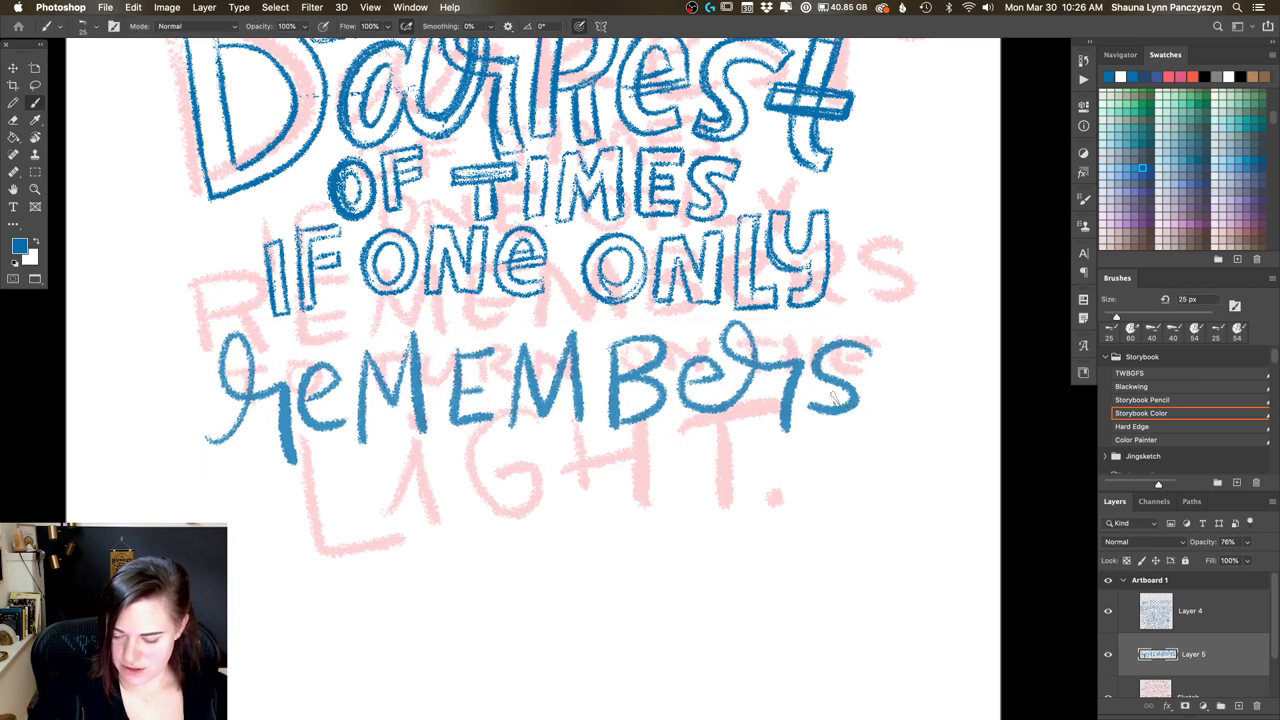
pyautogui.moveTo(376, 326)
pyautogui.mouseDown()
pyautogui.moveTo(362, 358)
pyautogui.moveTo(378, 398)
pyautogui.moveTo(316, 326)
pyautogui.moveTo(308, 405)
pyautogui.moveTo(300, 368)
pyautogui.moveTo(333, 416)
pyautogui.moveTo(322, 330)
pyautogui.moveTo(327, 418)
pyautogui.mouseUp()
pyautogui.moveTo(455, 337)
pyautogui.mouseDown()
pyautogui.moveTo(452, 396)
pyautogui.moveTo(448, 318)
pyautogui.moveTo(481, 319)
pyautogui.moveTo(456, 364)
pyautogui.mouseUp()
pyautogui.moveTo(462, 346)
pyautogui.mouseDown()
pyautogui.moveTo(474, 345)
pyautogui.moveTo(470, 408)
pyautogui.moveTo(488, 376)
pyautogui.mouseUp()
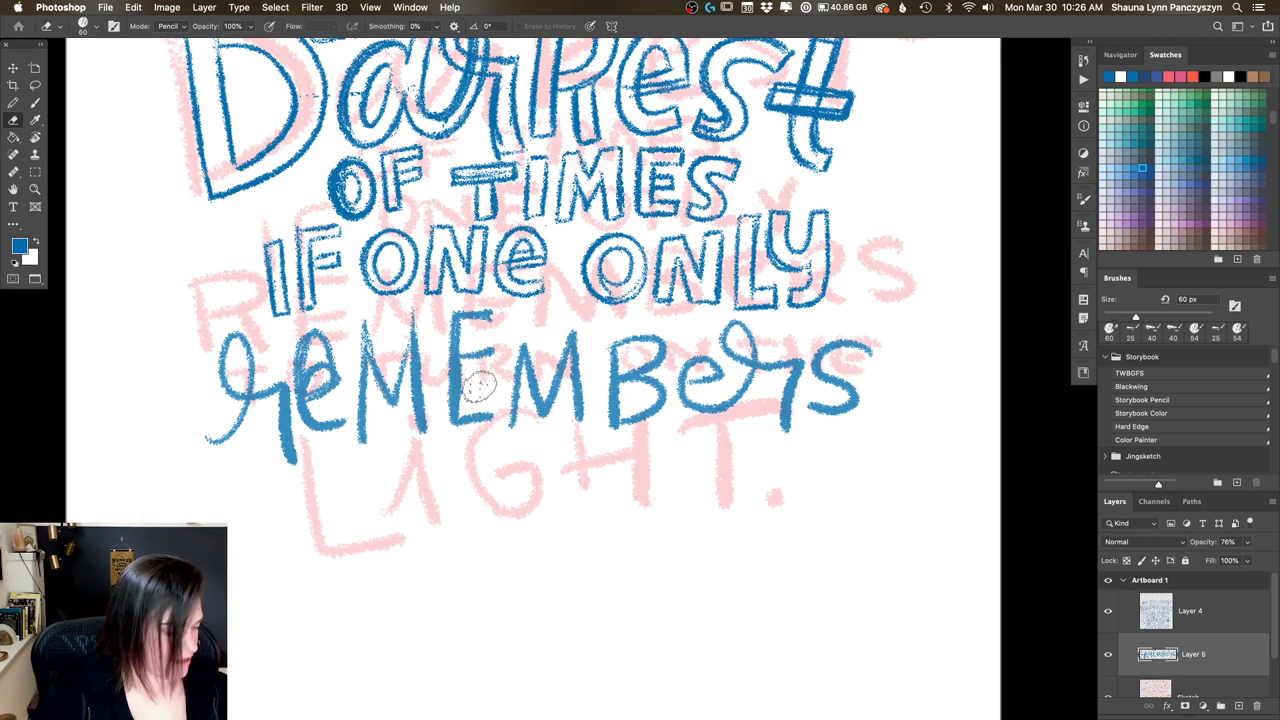
# Step: Thicken the second M, the B's stem and bowls, and the e after B
pyautogui.moveTo(520, 326)
pyautogui.mouseDown()
pyautogui.moveTo(514, 398)
pyautogui.moveTo(540, 412)
pyautogui.moveTo(570, 305)
pyautogui.mouseUp()
pyautogui.moveTo(570, 305); pyautogui.dragTo(572, 404)
pyautogui.moveTo(603, 333); pyautogui.dragTo(610, 428)
pyautogui.moveTo(606, 324)
pyautogui.mouseDown()
pyautogui.moveTo(624, 322)
pyautogui.moveTo(618, 426)
pyautogui.mouseUp()
pyautogui.moveTo(688, 384)
pyautogui.mouseDown()
pyautogui.moveTo(724, 370)
pyautogui.moveTo(672, 372)
pyautogui.moveTo(706, 414)
pyautogui.moveTo(746, 346)
pyautogui.moveTo(766, 362)
pyautogui.moveTo(786, 430)
pyautogui.mouseUp()
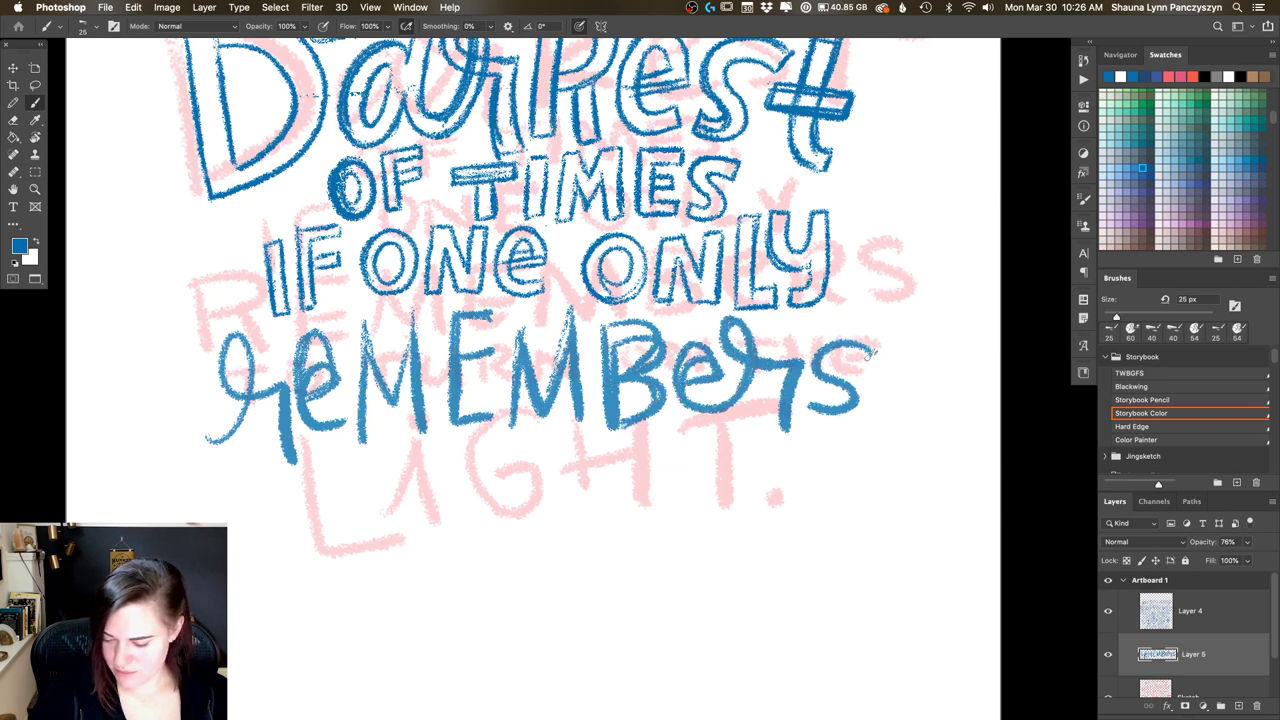
# Step: Letter 'TO TURN ON THE' in blue crayon below reMEMBers
pyautogui.moveTo(392, 458)
pyautogui.mouseDown()
pyautogui.moveTo(394, 490)
pyautogui.moveTo(406, 460)
pyautogui.moveTo(462, 486)
pyautogui.moveTo(484, 450)
pyautogui.moveTo(520, 440)
pyautogui.moveTo(530, 478)
pyautogui.moveTo(534, 460)
pyautogui.moveTo(558, 476)
pyautogui.mouseUp()
pyautogui.moveTo(560, 446)
pyautogui.mouseDown()
pyautogui.moveTo(576, 474)
pyautogui.moveTo(602, 470)
pyautogui.moveTo(616, 446)
pyautogui.mouseUp()
pyautogui.moveTo(630, 446)
pyautogui.mouseDown()
pyautogui.moveTo(630, 474)
pyautogui.moveTo(680, 474)
pyautogui.mouseUp()
pyautogui.moveTo(668, 446)
pyautogui.mouseDown()
pyautogui.moveTo(690, 442)
pyautogui.moveTo(700, 472)
pyautogui.mouseUp()
pyautogui.moveTo(700, 458); pyautogui.dragTo(728, 476)
pyautogui.moveTo(728, 476)
pyautogui.mouseDown()
pyautogui.moveTo(742, 474)
pyautogui.moveTo(746, 442)
pyautogui.mouseUp()
pyautogui.moveTo(730, 458)
pyautogui.mouseDown()
pyautogui.moveTo(826, 369)
pyautogui.moveTo(833, 308)
pyautogui.mouseUp()
# Step: Letter a large monoline 'LiGHT' underneath, with a dotted i and a retraced T stem
pyautogui.moveTo(292, 348); pyautogui.dragTo(325, 488)
pyautogui.moveTo(296, 374)
pyautogui.mouseDown()
pyautogui.moveTo(330, 515)
pyautogui.moveTo(415, 496)
pyautogui.moveTo(428, 462)
pyautogui.moveTo(455, 482)
pyautogui.mouseUp()
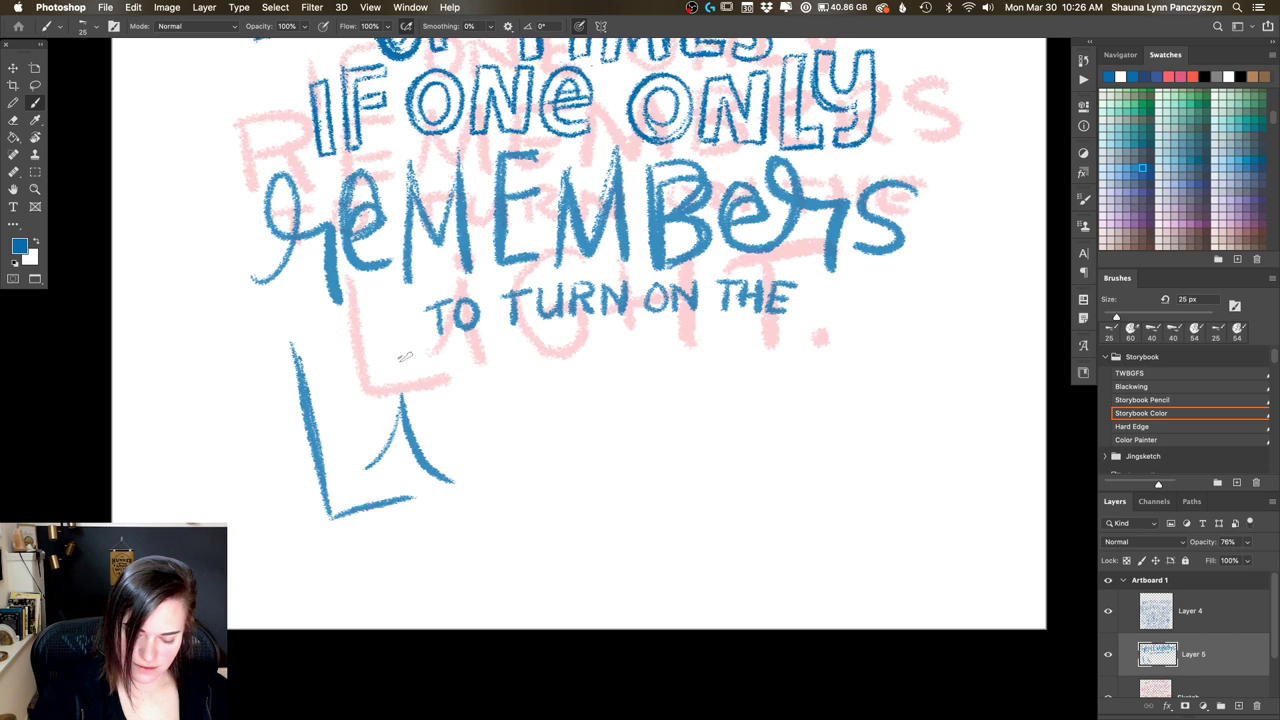
pyautogui.moveTo(398, 353); pyautogui.dragTo(408, 356)
pyautogui.moveTo(550, 346)
pyautogui.mouseDown()
pyautogui.moveTo(463, 385)
pyautogui.moveTo(548, 432)
pyautogui.moveTo(505, 408)
pyautogui.mouseUp()
pyautogui.moveTo(590, 336); pyautogui.dragTo(593, 470)
pyautogui.moveTo(558, 420); pyautogui.dragTo(676, 400)
pyautogui.moveTo(678, 330); pyautogui.dragTo(668, 458)
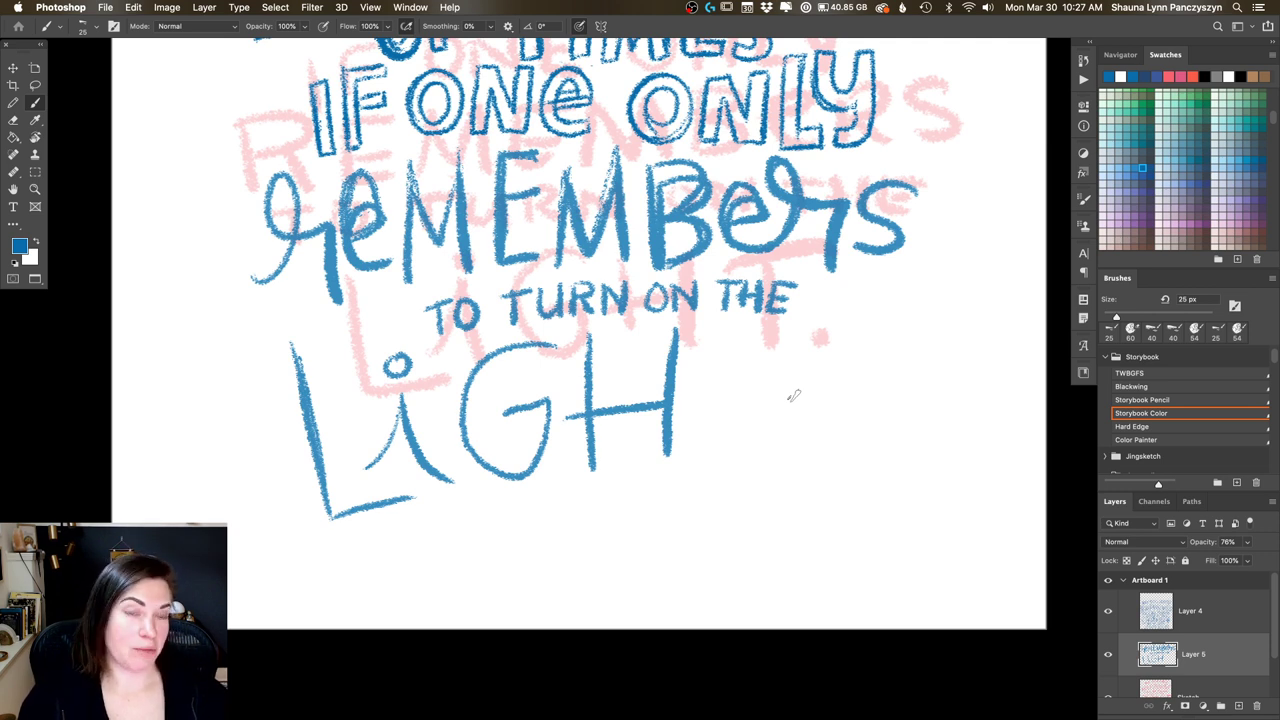
pyautogui.moveTo(715, 343)
pyautogui.mouseDown()
pyautogui.moveTo(835, 340)
pyautogui.moveTo(810, 341)
pyautogui.moveTo(832, 340)
pyautogui.moveTo(758, 460)
pyautogui.mouseUp()
pyautogui.moveTo(771, 343); pyautogui.dragTo(758, 470)
pyautogui.moveTo(764, 404); pyautogui.dragTo(757, 476)
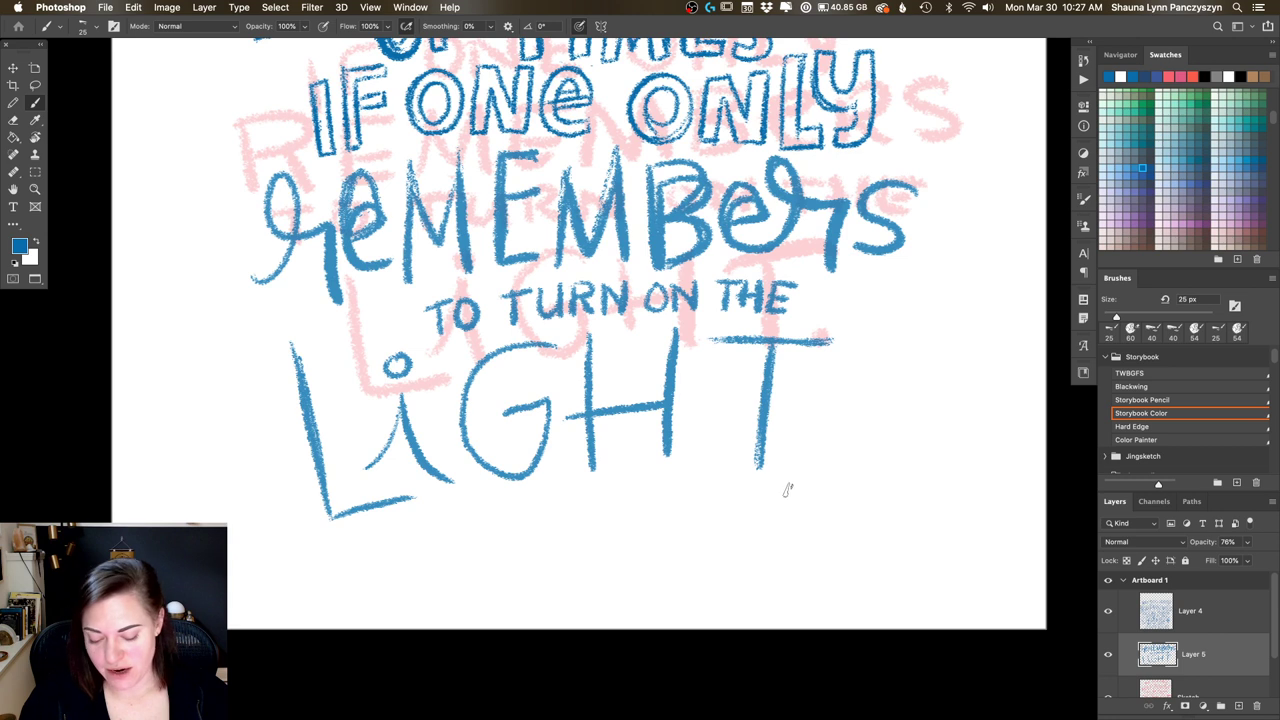
# Step: Hide the Sketch layer, then lasso LIGHT, rotate it about 3.4° and widen it to 102.58%
pyautogui.click(1108, 694)
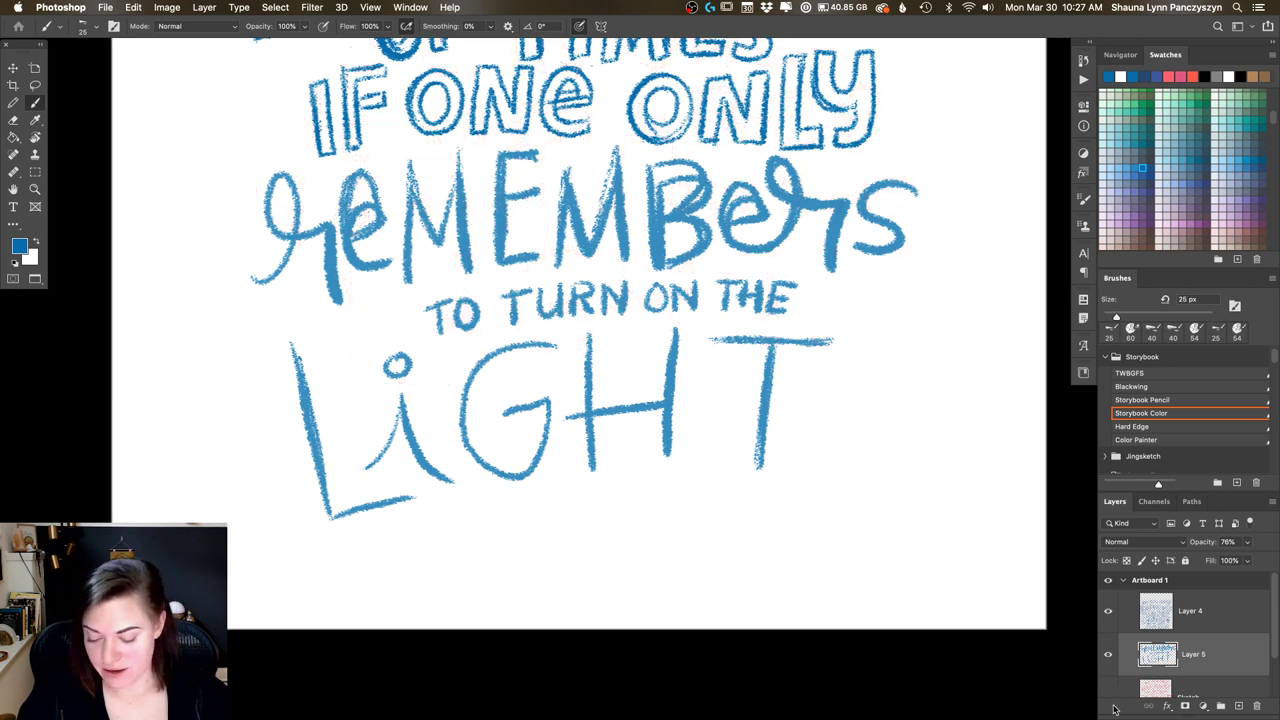
pyautogui.press('l')
pyautogui.moveTo(841, 326)
pyautogui.mouseDown()
pyautogui.moveTo(668, 318)
pyautogui.moveTo(454, 350)
pyautogui.moveTo(381, 327)
pyautogui.moveTo(273, 336)
pyautogui.moveTo(327, 567)
pyautogui.moveTo(628, 551)
pyautogui.moveTo(819, 436)
pyautogui.moveTo(850, 330)
pyautogui.mouseUp()
pyautogui.hotkey('ctrl', 't')
pyautogui.moveTo(889, 380)
pyautogui.mouseDown()
pyautogui.moveTo(900, 406)
pyautogui.moveTo(825, 417)
pyautogui.moveTo(859, 408)
pyautogui.mouseUp()
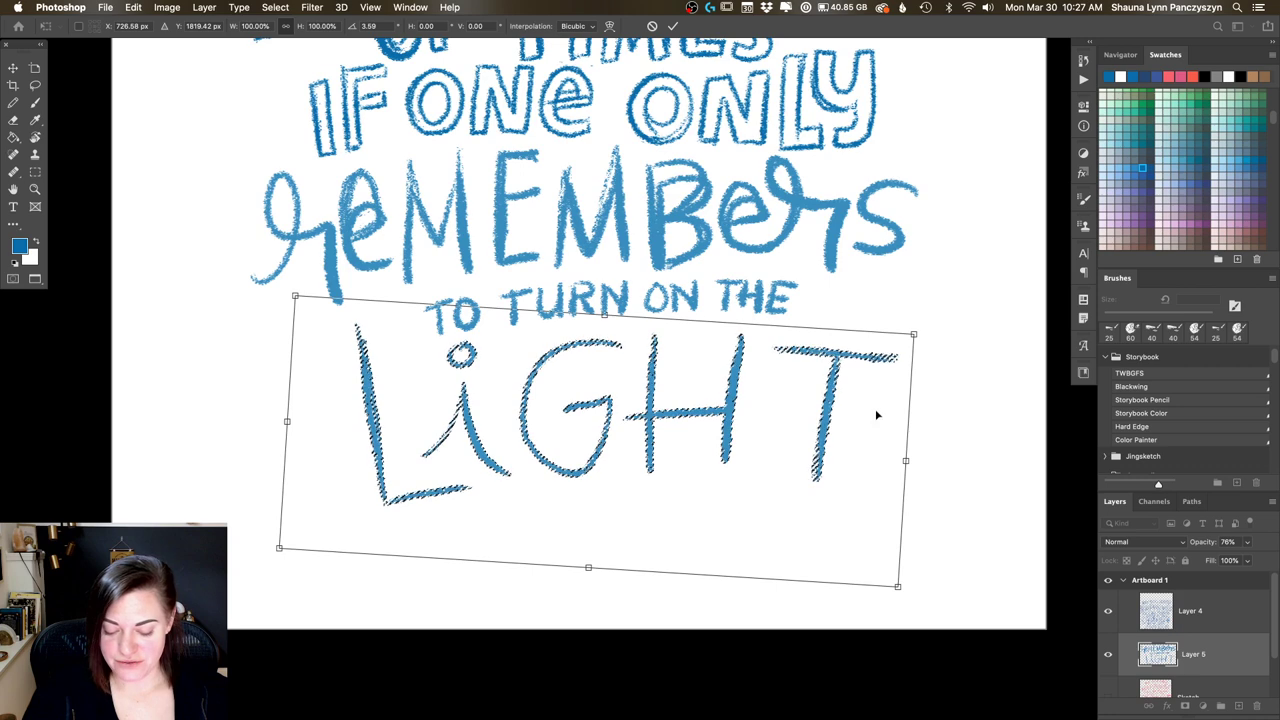
pyautogui.moveTo(899, 456); pyautogui.dragTo(915, 459)
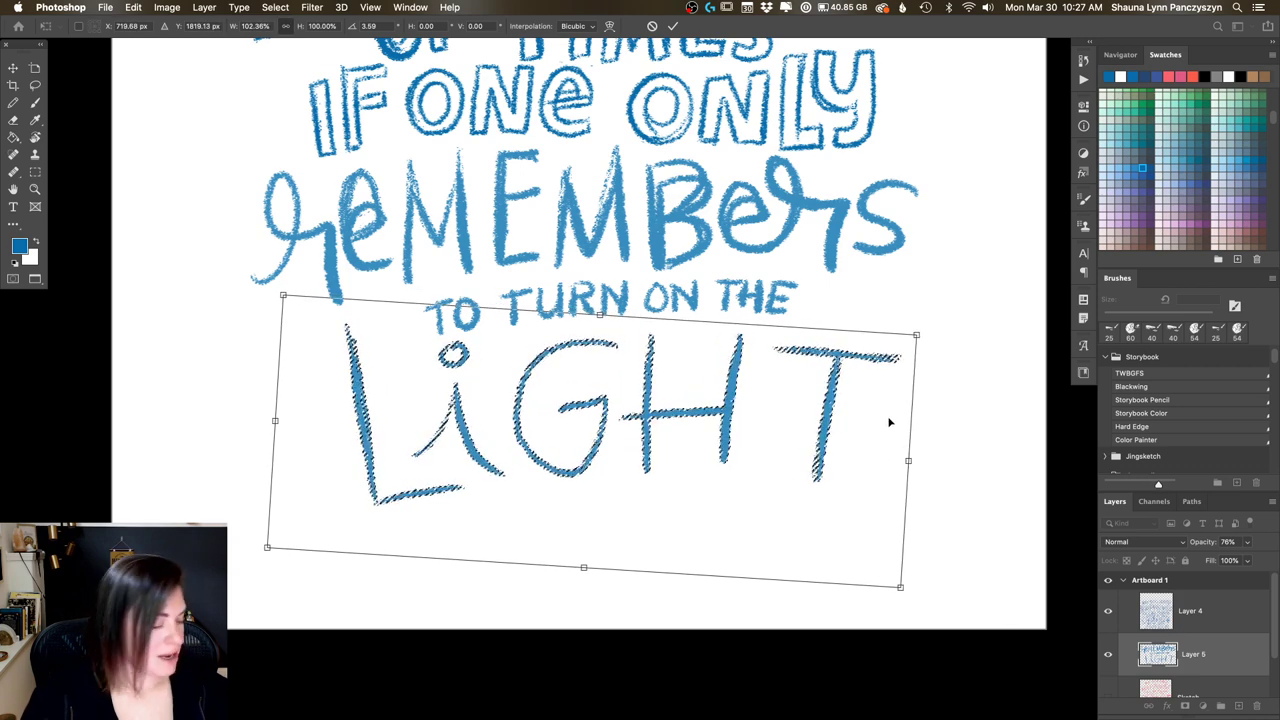
pyautogui.press('Return')
# Step: Deselect, lift and reconnect the T's crossbar to its stem, and paint a period after LIGHT
pyautogui.press('super+d')
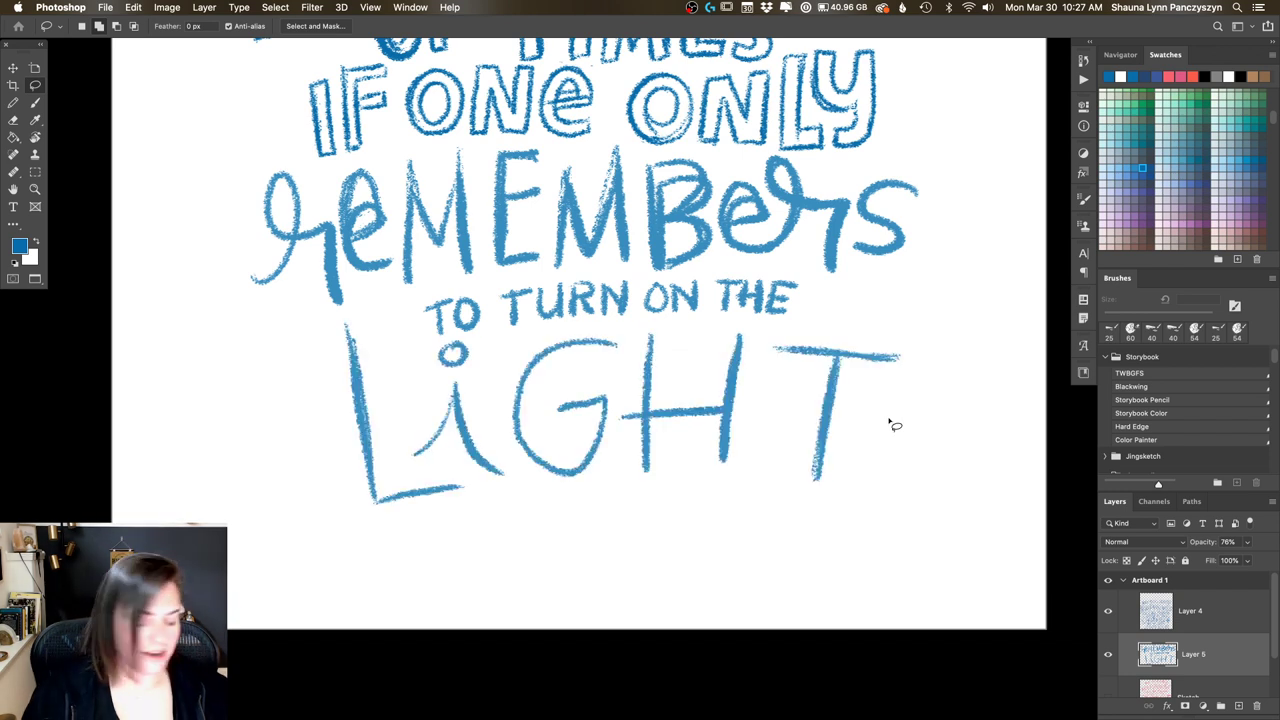
pyautogui.moveTo(904, 341)
pyautogui.mouseDown()
pyautogui.moveTo(838, 330)
pyautogui.moveTo(908, 380)
pyautogui.moveTo(914, 320)
pyautogui.mouseUp()
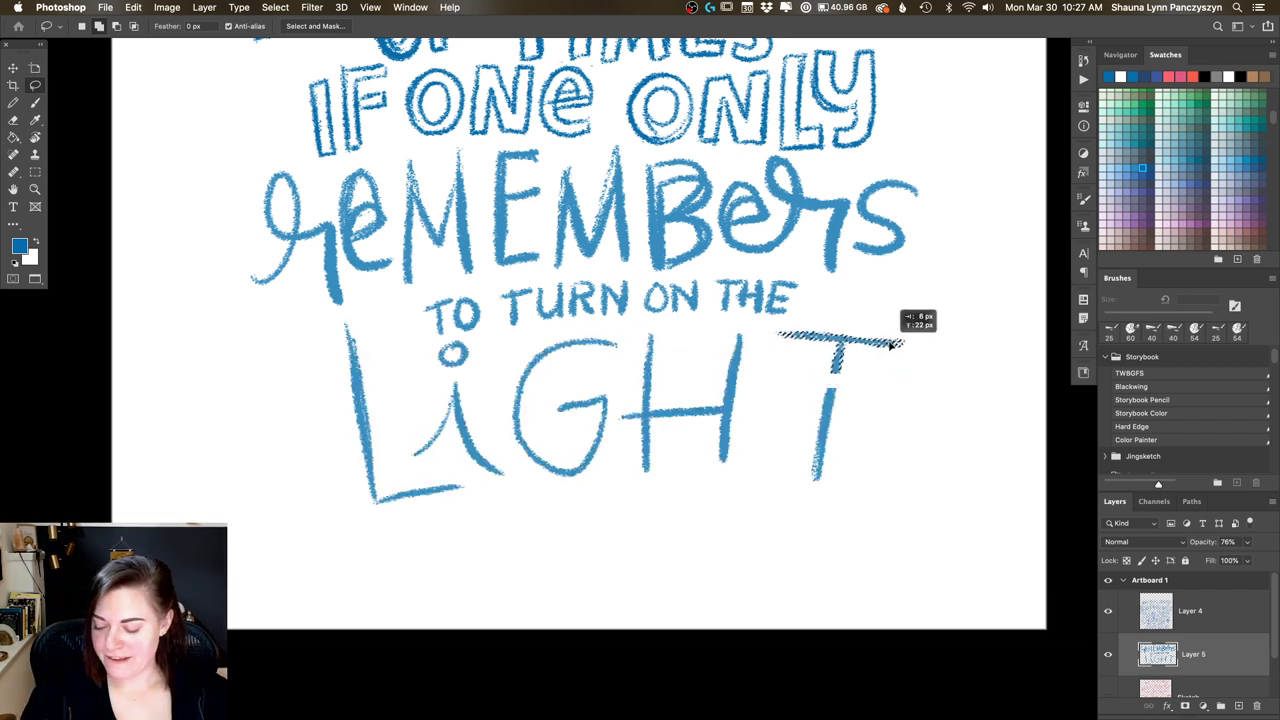
pyautogui.press('b')
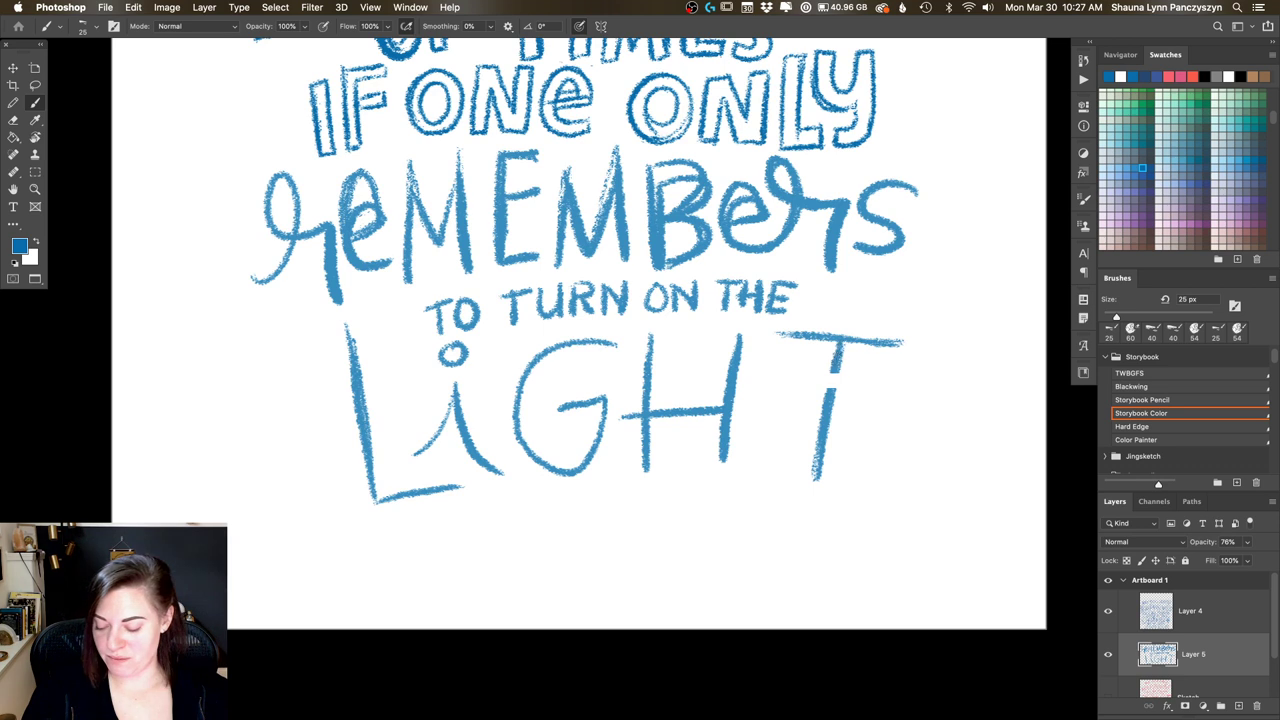
pyautogui.moveTo(845, 335); pyautogui.dragTo(835, 388)
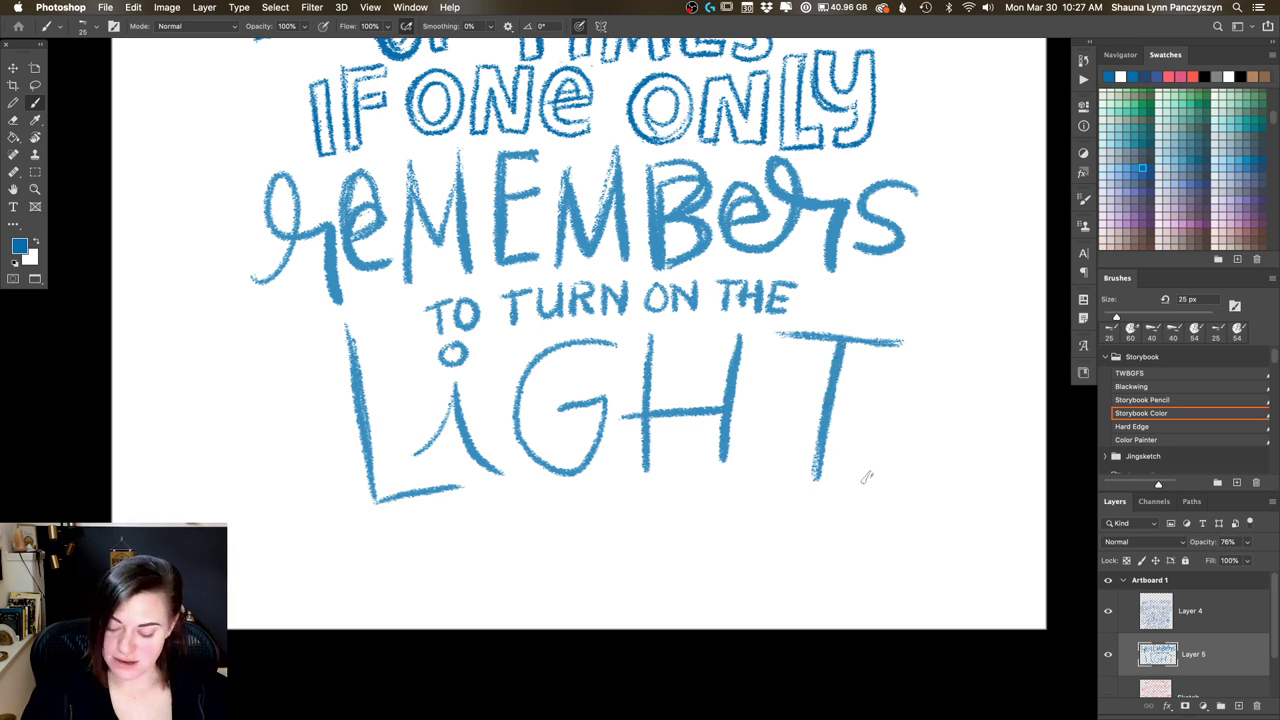
pyautogui.moveTo(866, 474); pyautogui.dragTo(869, 476)
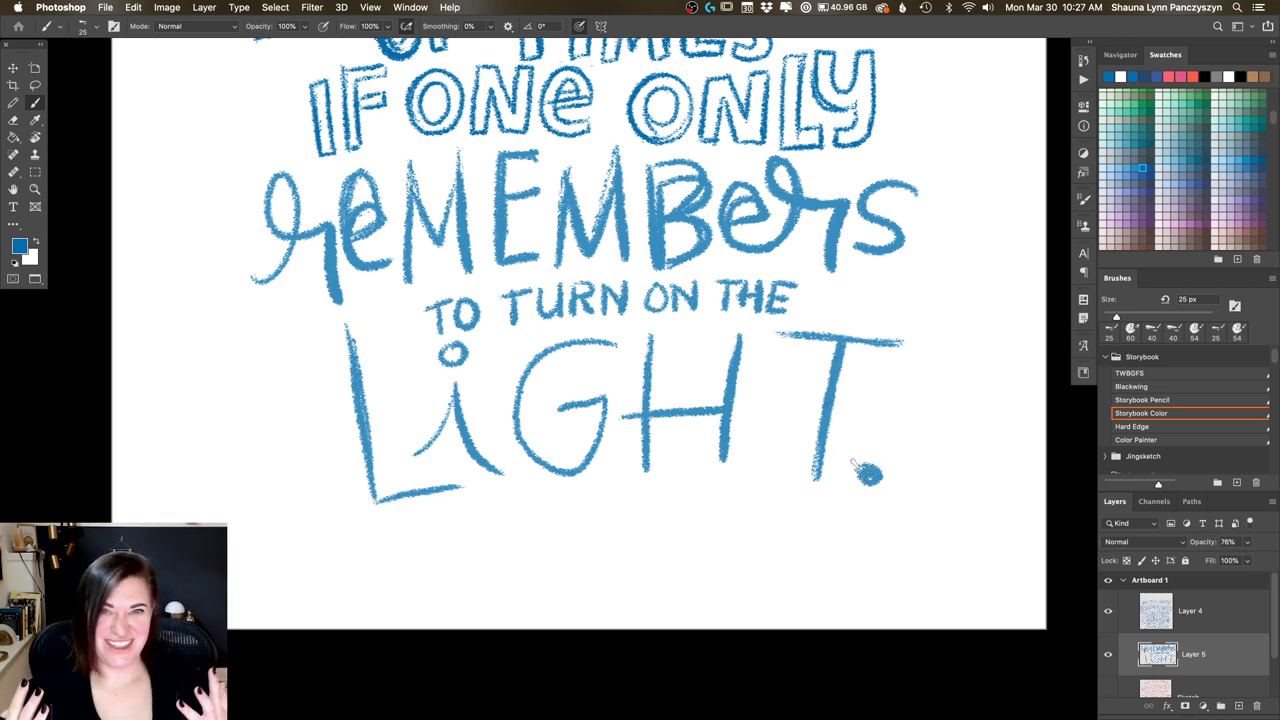
# Step: Lasso the TO TURN ON THE LIGHT lines and shift them left and down
pyautogui.press('super+minus')
pyautogui.press('super+minus')
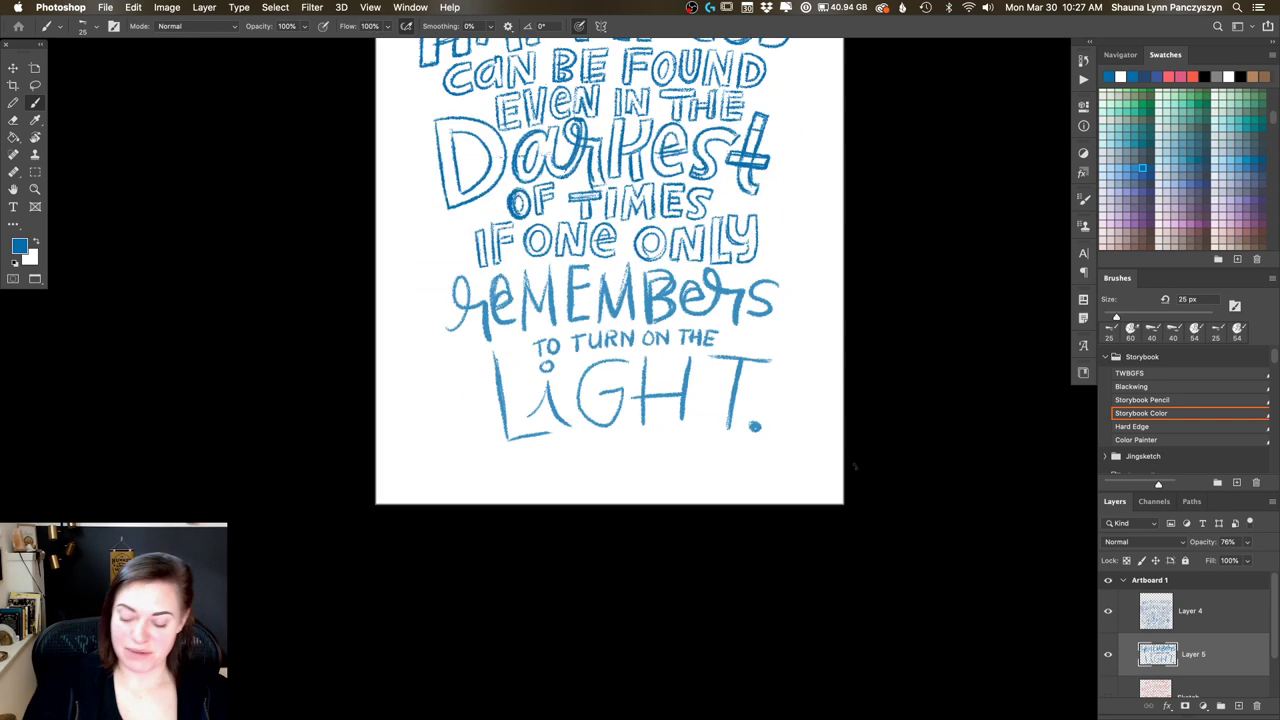
pyautogui.moveTo(811, 329); pyautogui.dragTo(868, 371)
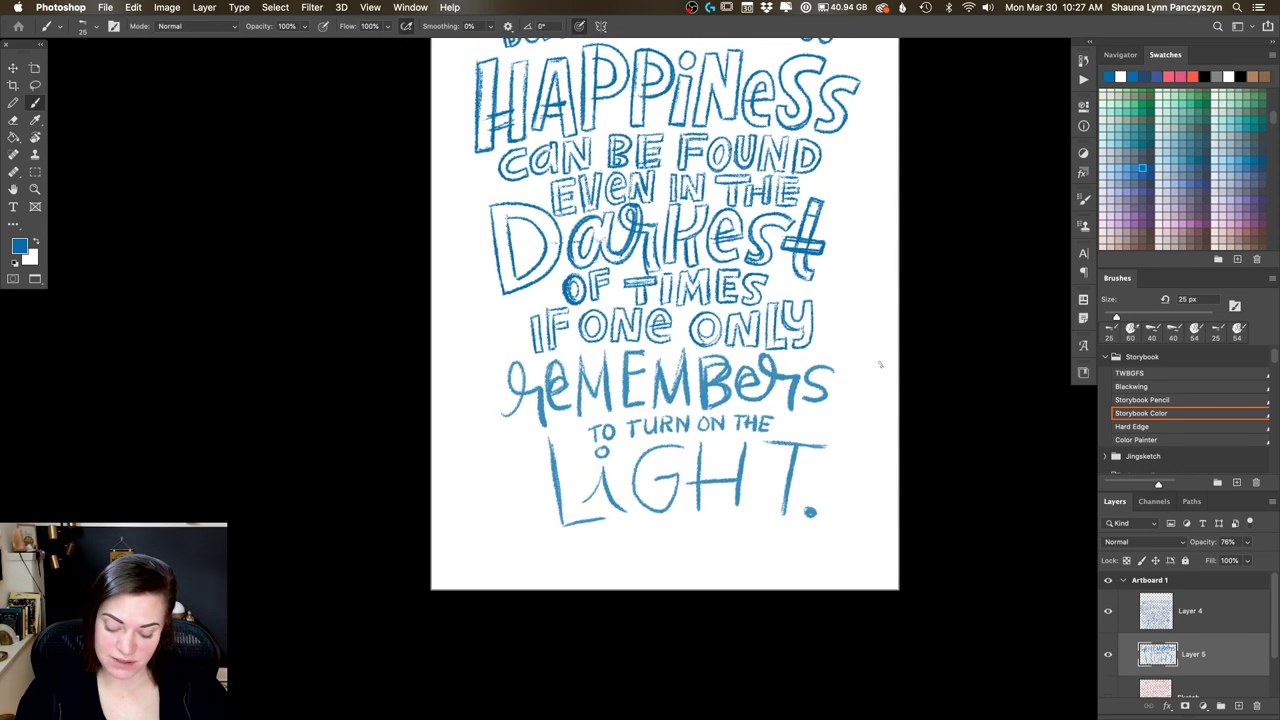
pyautogui.press('l')
pyautogui.moveTo(598, 418)
pyautogui.mouseDown()
pyautogui.moveTo(545, 436)
pyautogui.moveTo(544, 537)
pyautogui.moveTo(696, 552)
pyautogui.moveTo(827, 522)
pyautogui.moveTo(842, 427)
pyautogui.moveTo(771, 411)
pyautogui.moveTo(594, 420)
pyautogui.mouseUp()
pyautogui.moveTo(806, 457); pyautogui.dragTo(789, 482)
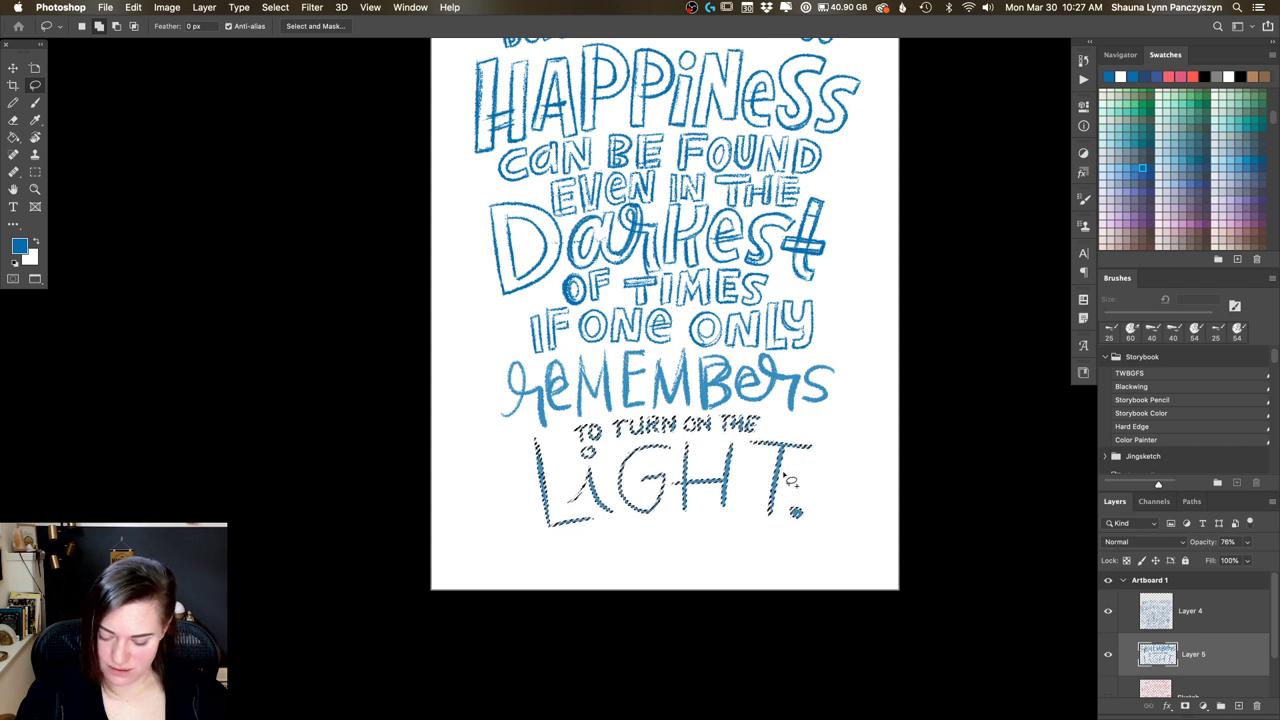
pyautogui.hotkey('ctrl', 'd')
# Step: Fade Layer 5 to 28% opacity and move Layer 4's lettering up about 20 px
pyautogui.moveTo(1210, 543); pyautogui.dragTo(1202, 545)
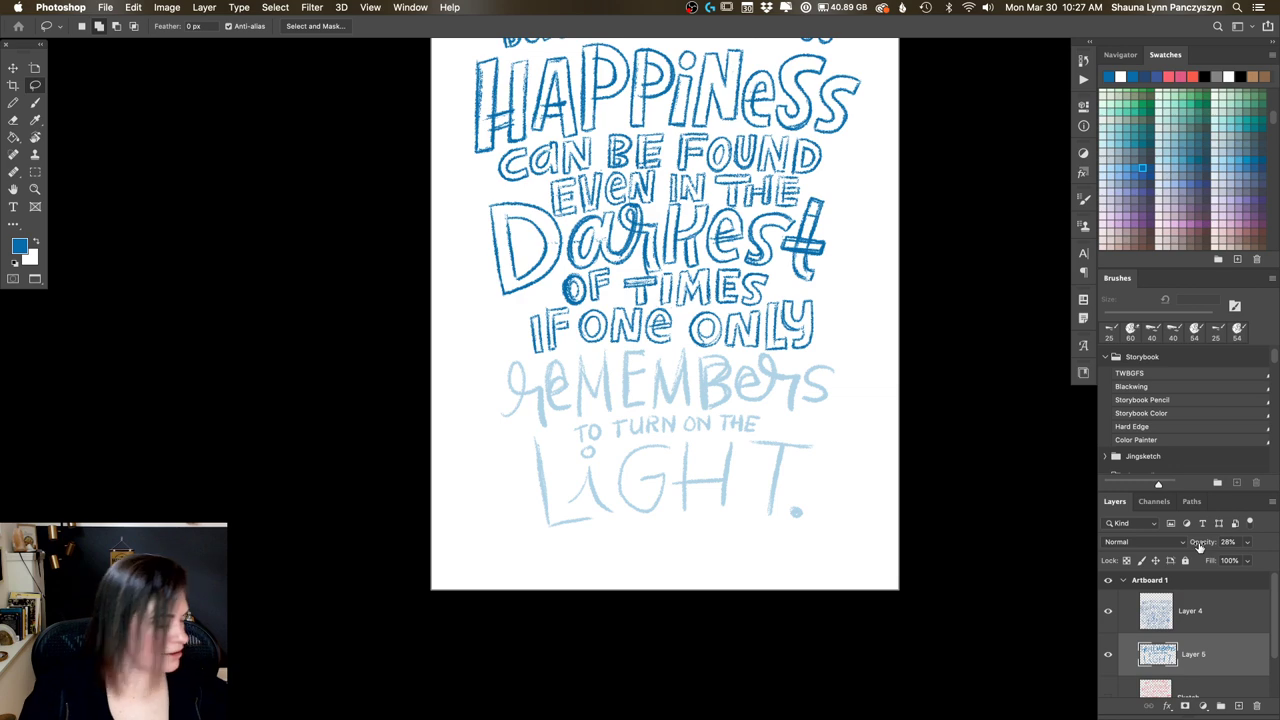
pyautogui.press('super+minus')
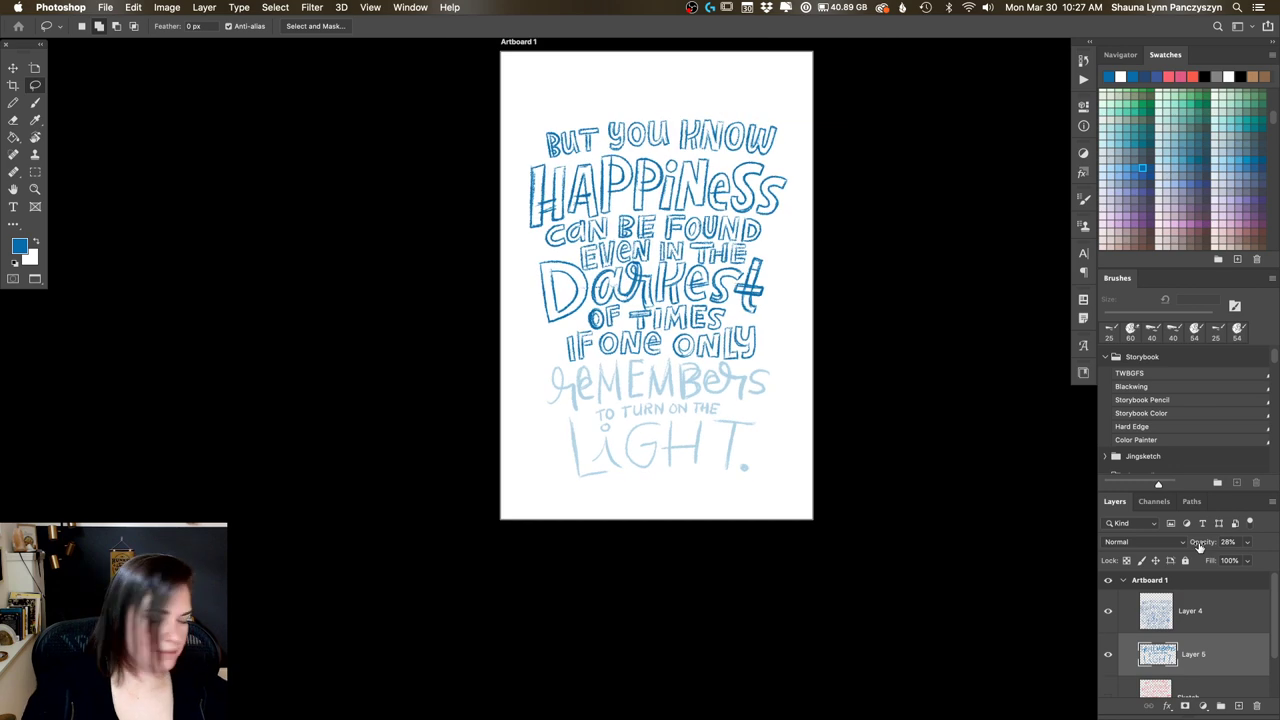
pyautogui.click(1217, 616)
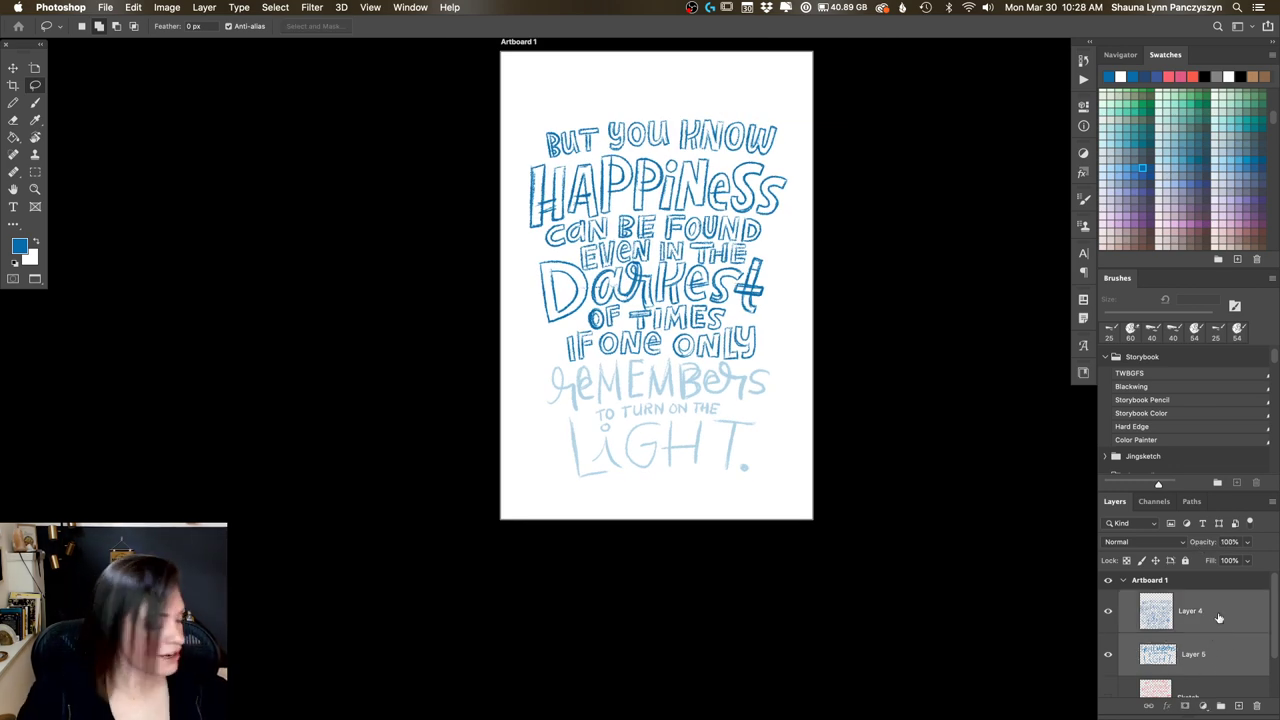
pyautogui.press('v')
pyautogui.moveTo(710, 392)
pyautogui.mouseDown()
pyautogui.moveTo(711, 371)
pyautogui.moveTo(711, 383)
pyautogui.mouseUp()
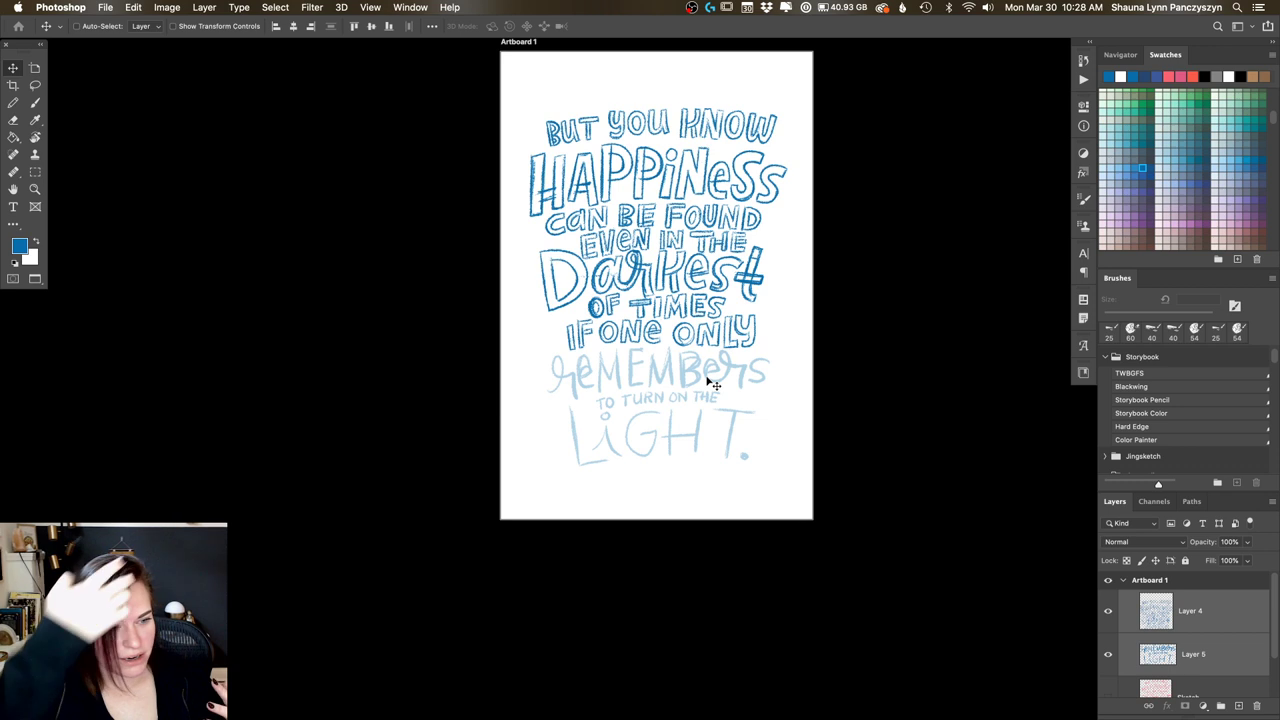
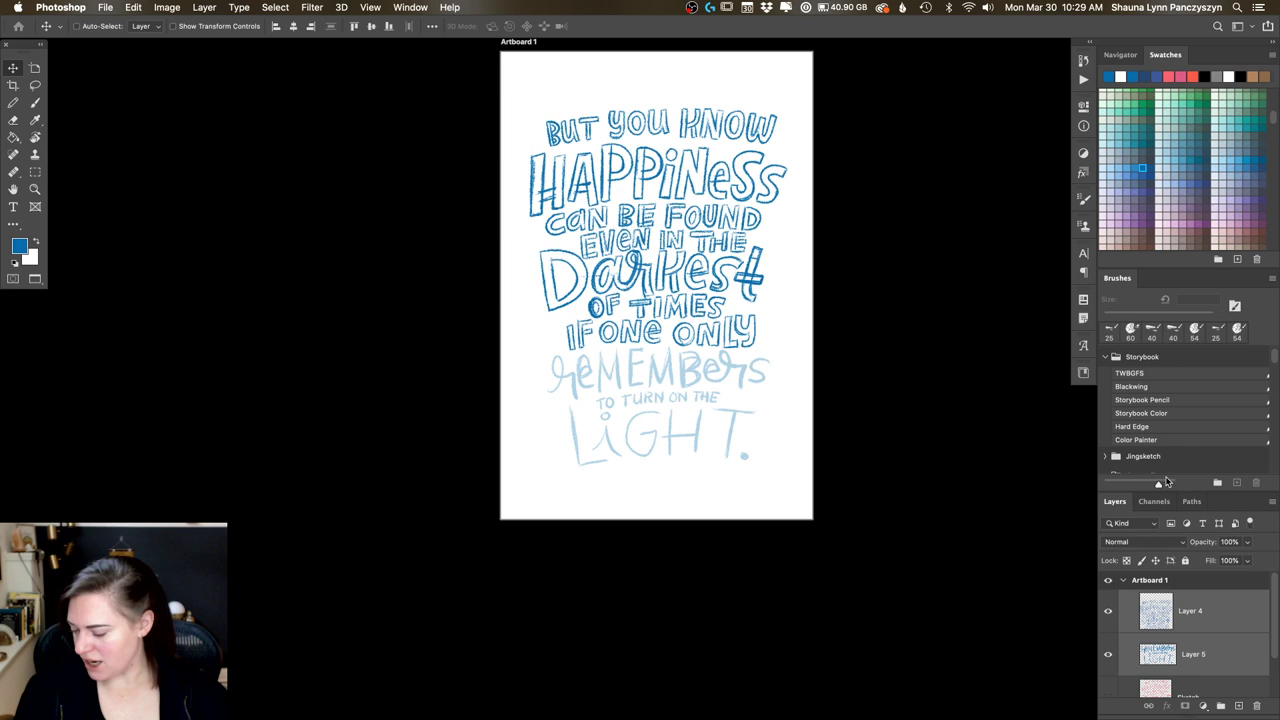
# Step: Select Layer 4 and zoom in close on the sketched word 'remembers'
pyautogui.click(1214, 620)
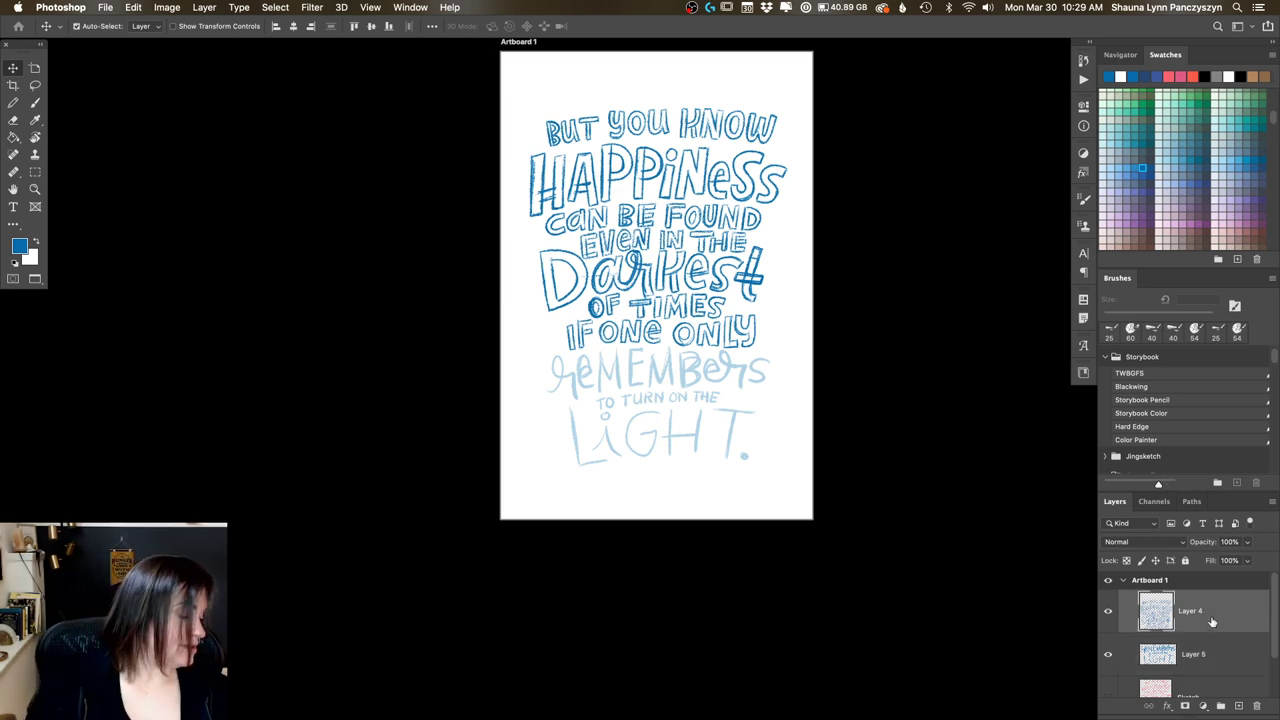
pyautogui.press('super+equal')
pyautogui.press('super+equal')
pyautogui.press('super+equal')
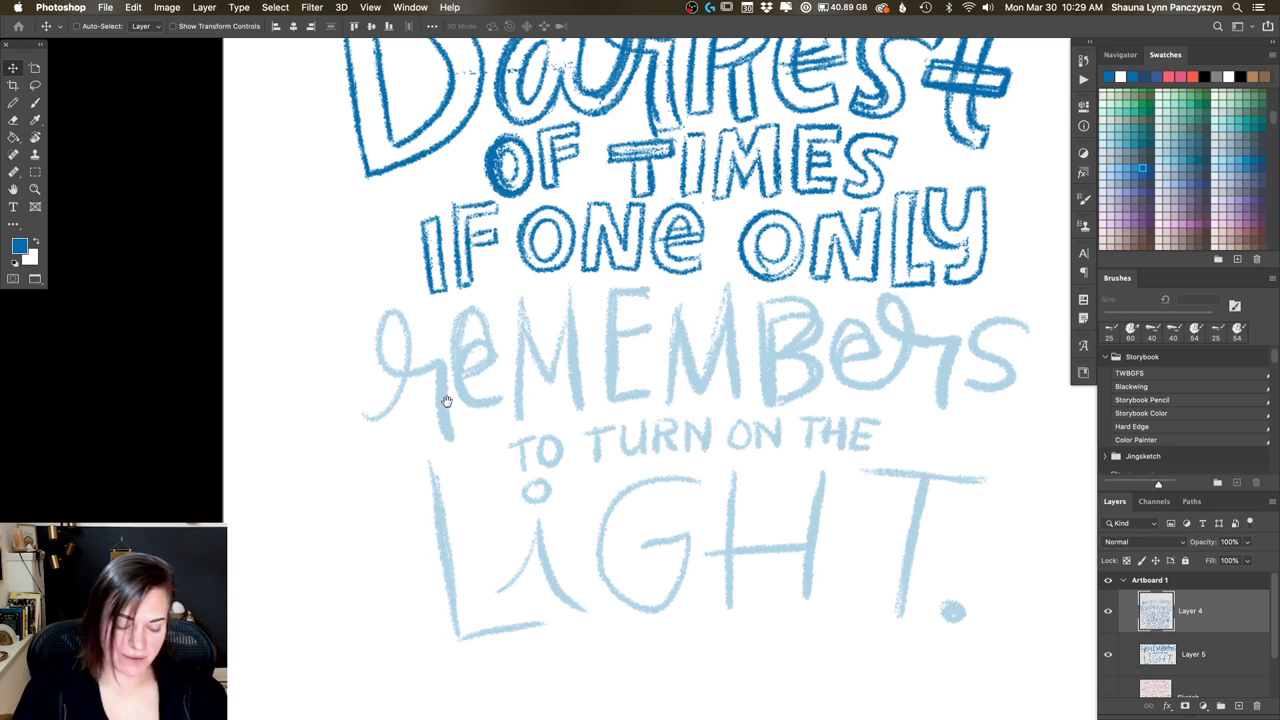
pyautogui.scroll(2, 471, 420)
# Step: With the crayon brush, trace the r, first e and first M of 'remembers' in dark blue
pyautogui.press('b')
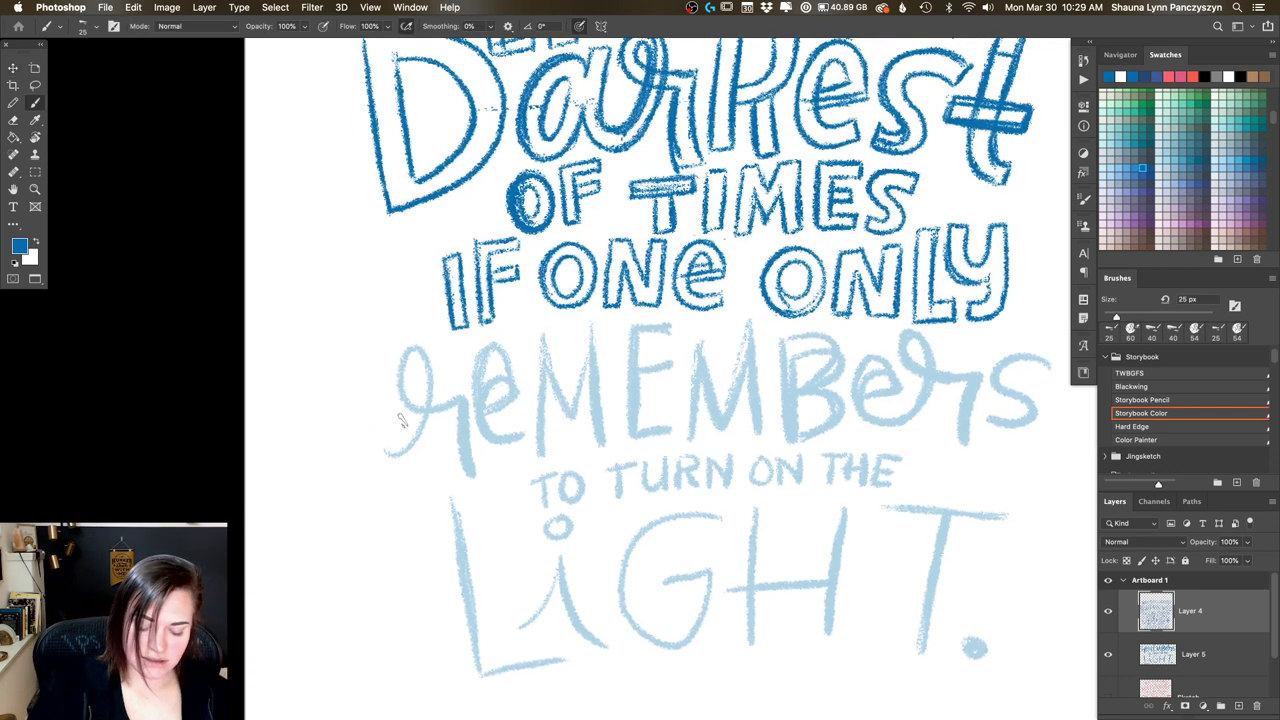
pyautogui.moveTo(381, 428)
pyautogui.mouseDown()
pyautogui.moveTo(418, 328)
pyautogui.moveTo(398, 405)
pyautogui.moveTo(454, 418)
pyautogui.moveTo(456, 476)
pyautogui.moveTo(388, 442)
pyautogui.moveTo(404, 404)
pyautogui.moveTo(418, 410)
pyautogui.moveTo(412, 326)
pyautogui.mouseUp()
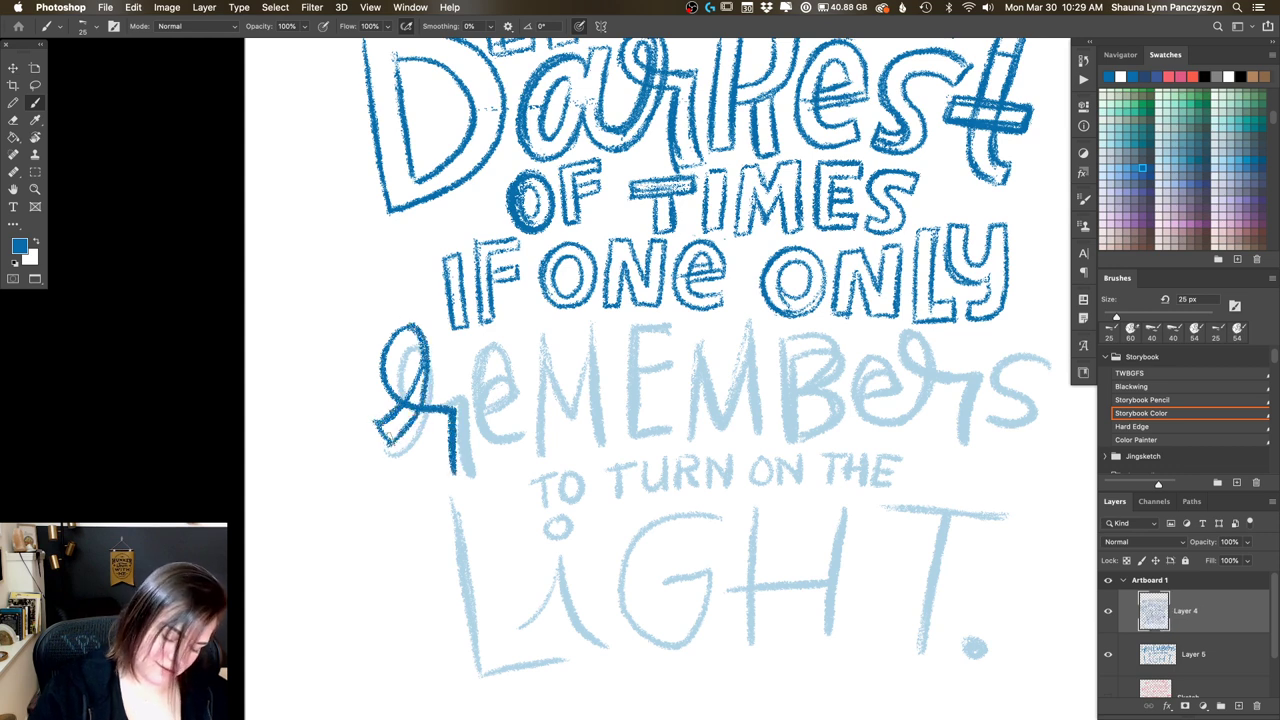
pyautogui.moveTo(386, 442)
pyautogui.mouseDown()
pyautogui.moveTo(432, 372)
pyautogui.moveTo(386, 332)
pyautogui.moveTo(386, 366)
pyautogui.moveTo(400, 350)
pyautogui.moveTo(462, 384)
pyautogui.moveTo(465, 474)
pyautogui.mouseUp()
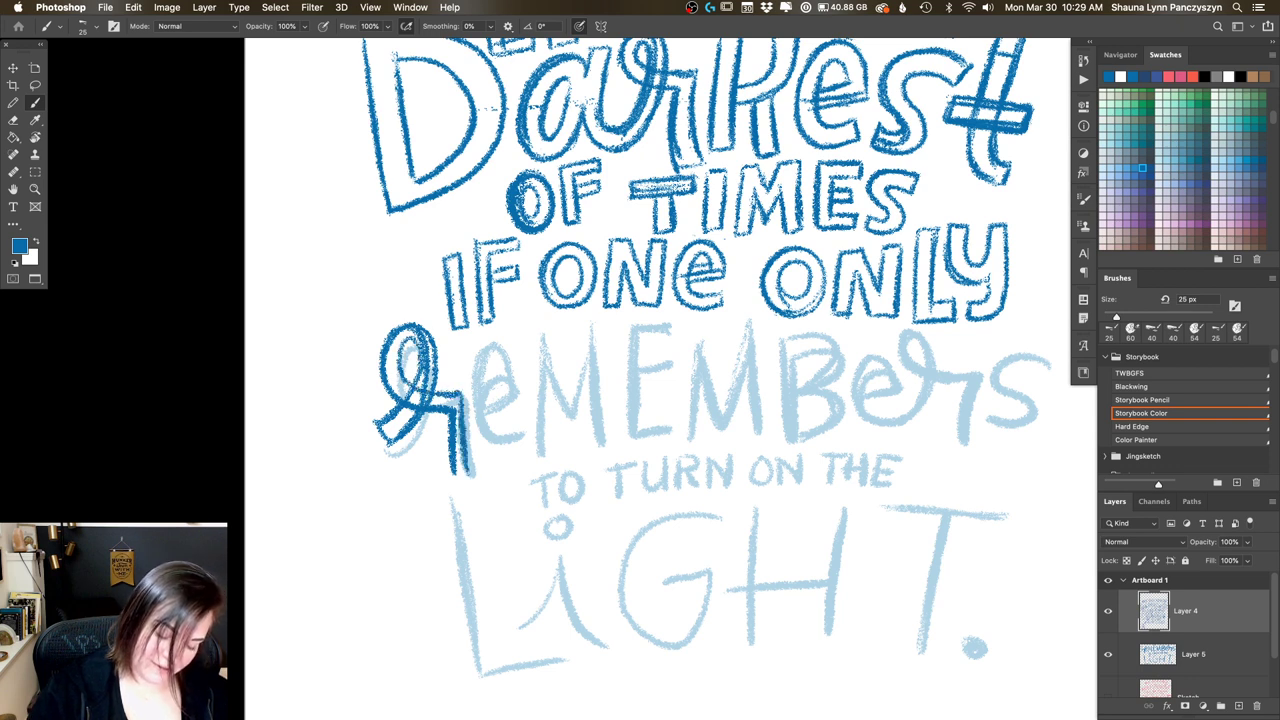
pyautogui.moveTo(442, 390); pyautogui.dragTo(466, 464)
pyautogui.moveTo(440, 412)
pyautogui.mouseDown()
pyautogui.moveTo(438, 494)
pyautogui.moveTo(476, 482)
pyautogui.mouseUp()
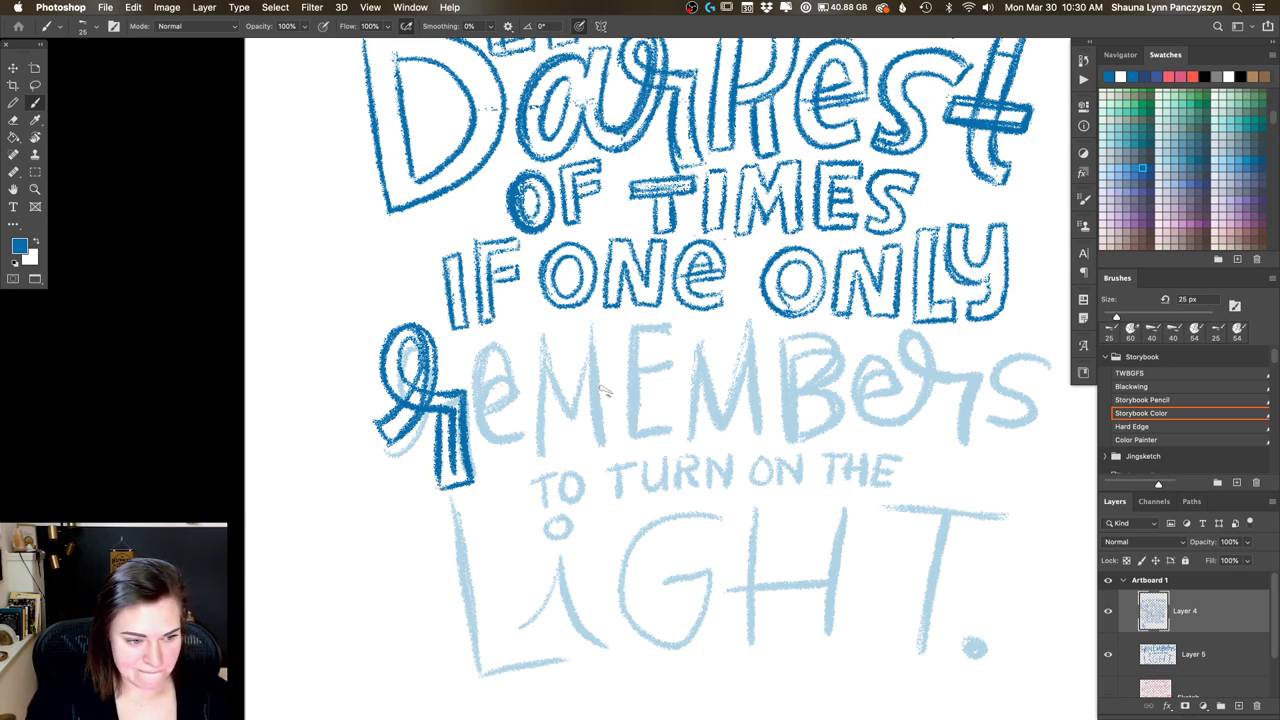
pyautogui.moveTo(480, 410)
pyautogui.mouseDown()
pyautogui.moveTo(522, 394)
pyautogui.moveTo(518, 368)
pyautogui.moveTo(474, 360)
pyautogui.moveTo(512, 448)
pyautogui.moveTo(528, 430)
pyautogui.moveTo(506, 422)
pyautogui.moveTo(498, 436)
pyautogui.moveTo(494, 372)
pyautogui.moveTo(492, 430)
pyautogui.moveTo(502, 360)
pyautogui.moveTo(534, 432)
pyautogui.mouseUp()
pyautogui.moveTo(533, 334); pyautogui.dragTo(533, 455)
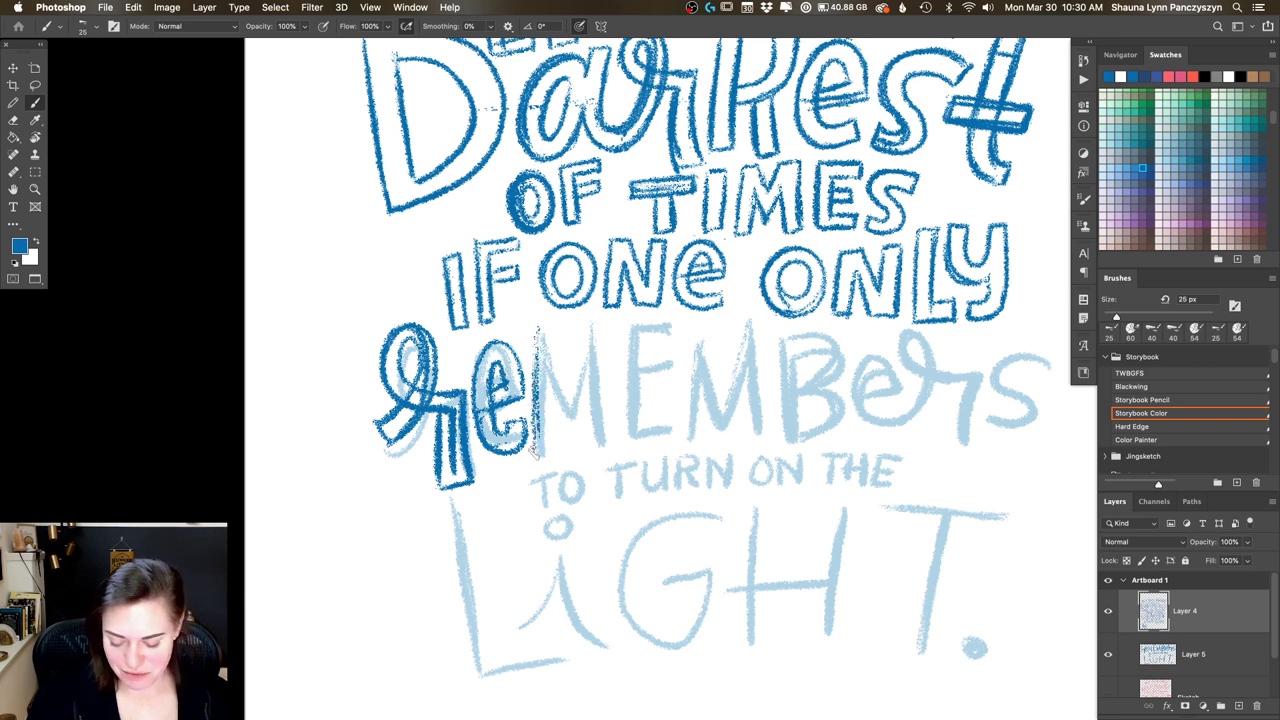
pyautogui.moveTo(539, 322); pyautogui.dragTo(536, 452)
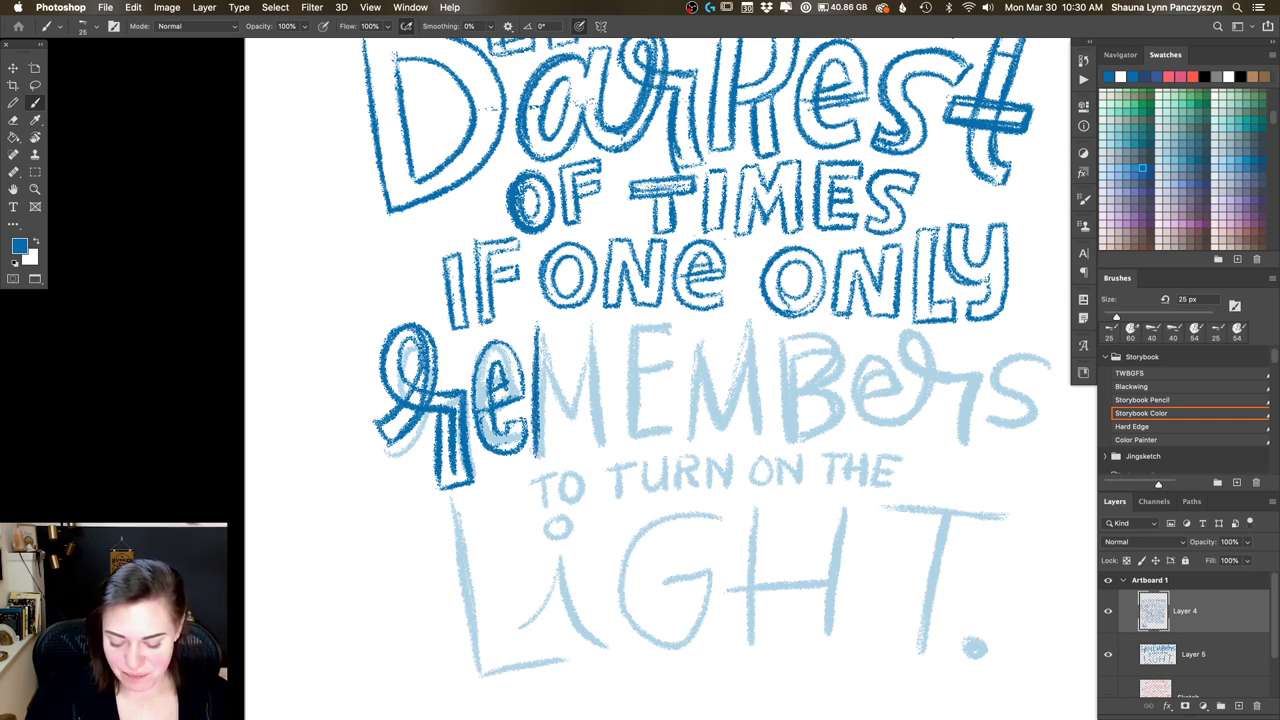
pyautogui.moveTo(554, 394)
pyautogui.mouseDown()
pyautogui.moveTo(556, 456)
pyautogui.moveTo(547, 435)
pyautogui.moveTo(573, 418)
pyautogui.moveTo(578, 390)
pyautogui.moveTo(593, 445)
pyautogui.moveTo(612, 418)
pyautogui.mouseUp()
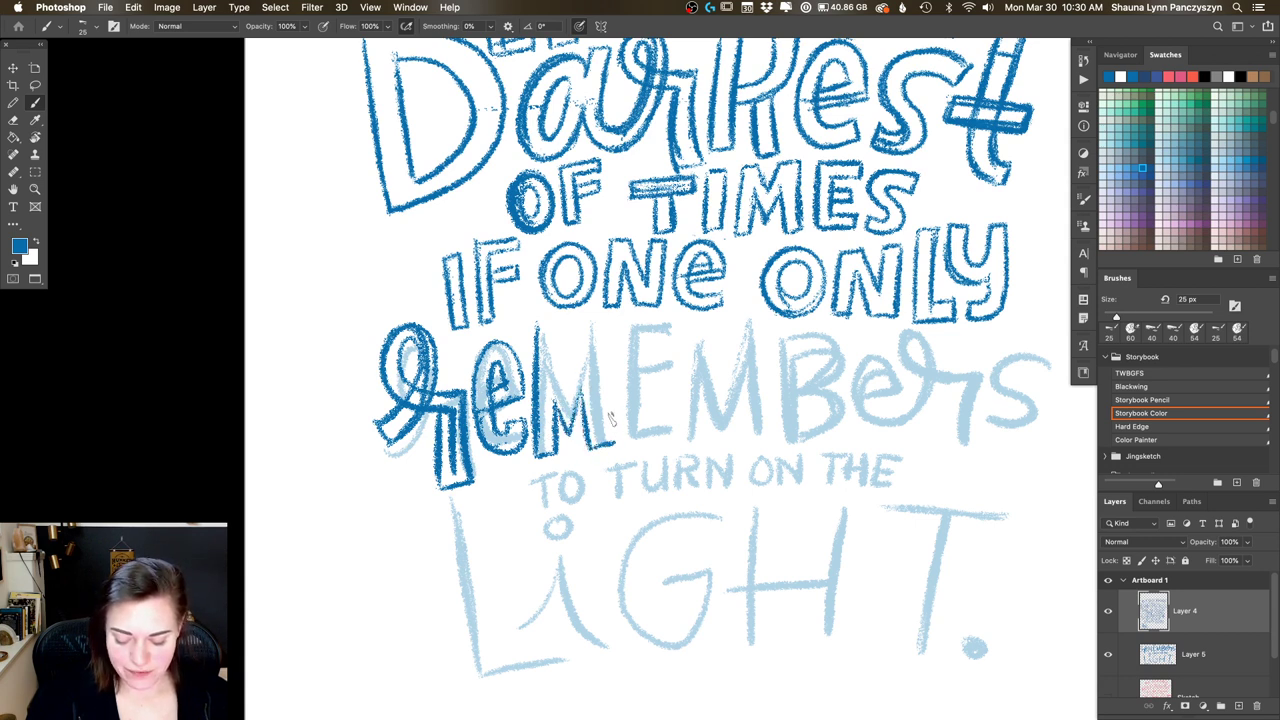
pyautogui.moveTo(601, 319)
pyautogui.mouseDown()
pyautogui.moveTo(616, 445)
pyautogui.moveTo(601, 322)
pyautogui.moveTo(576, 330)
pyautogui.moveTo(569, 390)
pyautogui.mouseUp()
pyautogui.moveTo(539, 322); pyautogui.dragTo(569, 382)
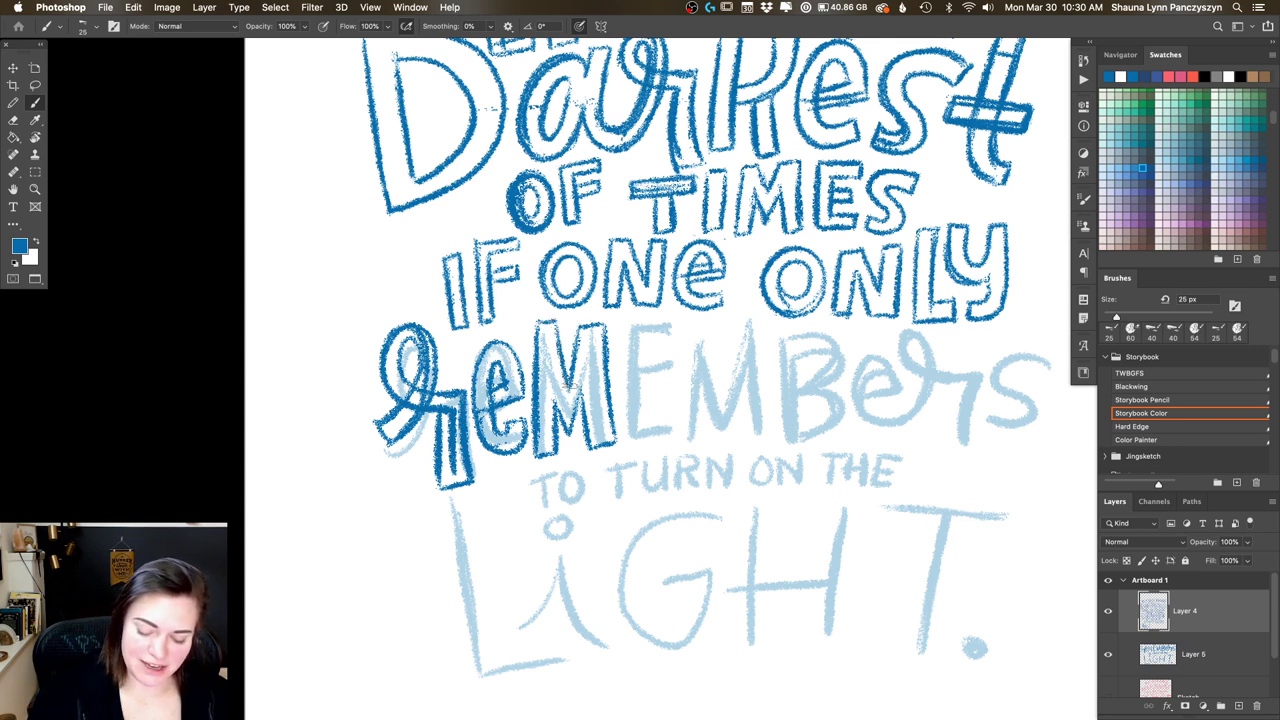
# Step: Ink the E, the second M and the B of 'remembers' over the sketch
pyautogui.moveTo(625, 326)
pyautogui.mouseDown()
pyautogui.moveTo(626, 440)
pyautogui.moveTo(652, 322)
pyautogui.moveTo(673, 340)
pyautogui.moveTo(644, 368)
pyautogui.moveTo(645, 430)
pyautogui.moveTo(655, 420)
pyautogui.moveTo(673, 438)
pyautogui.moveTo(626, 444)
pyautogui.mouseUp()
pyautogui.moveTo(637, 365)
pyautogui.mouseDown()
pyautogui.moveTo(684, 360)
pyautogui.moveTo(676, 378)
pyautogui.mouseUp()
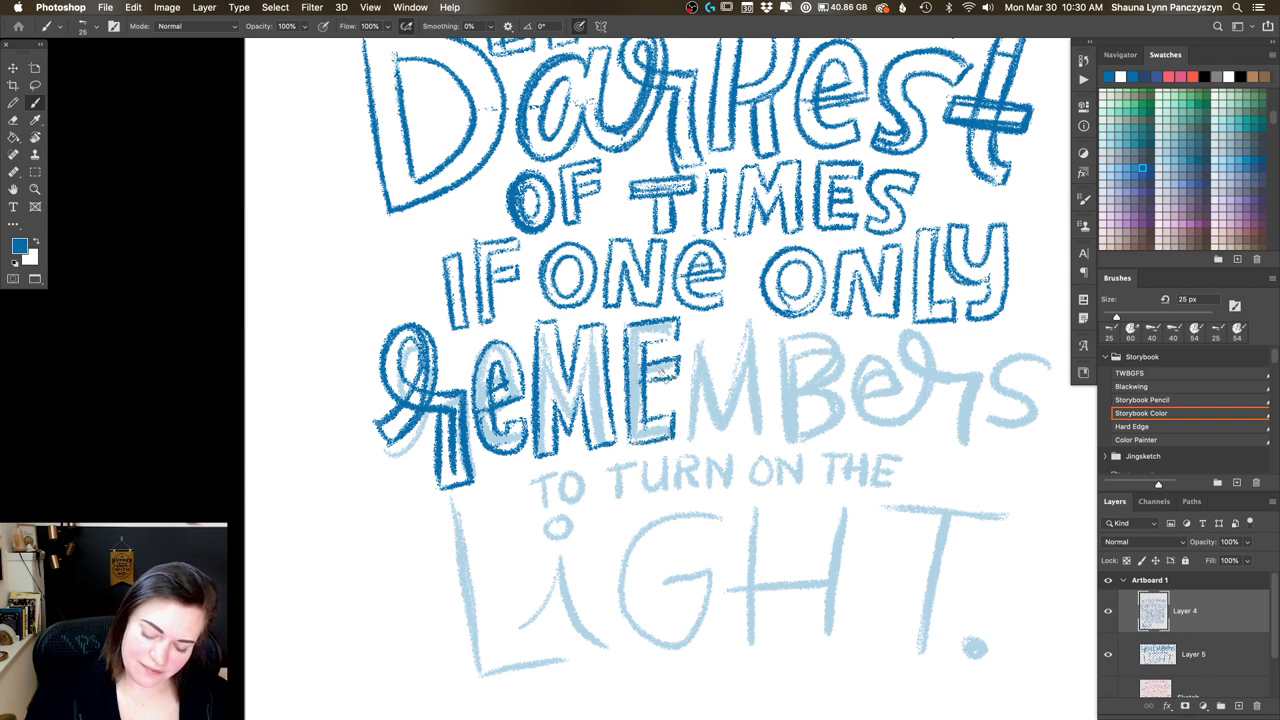
pyautogui.moveTo(700, 322)
pyautogui.mouseDown()
pyautogui.moveTo(690, 440)
pyautogui.moveTo(688, 404)
pyautogui.moveTo(694, 442)
pyautogui.moveTo(706, 410)
pyautogui.moveTo(704, 440)
pyautogui.mouseUp()
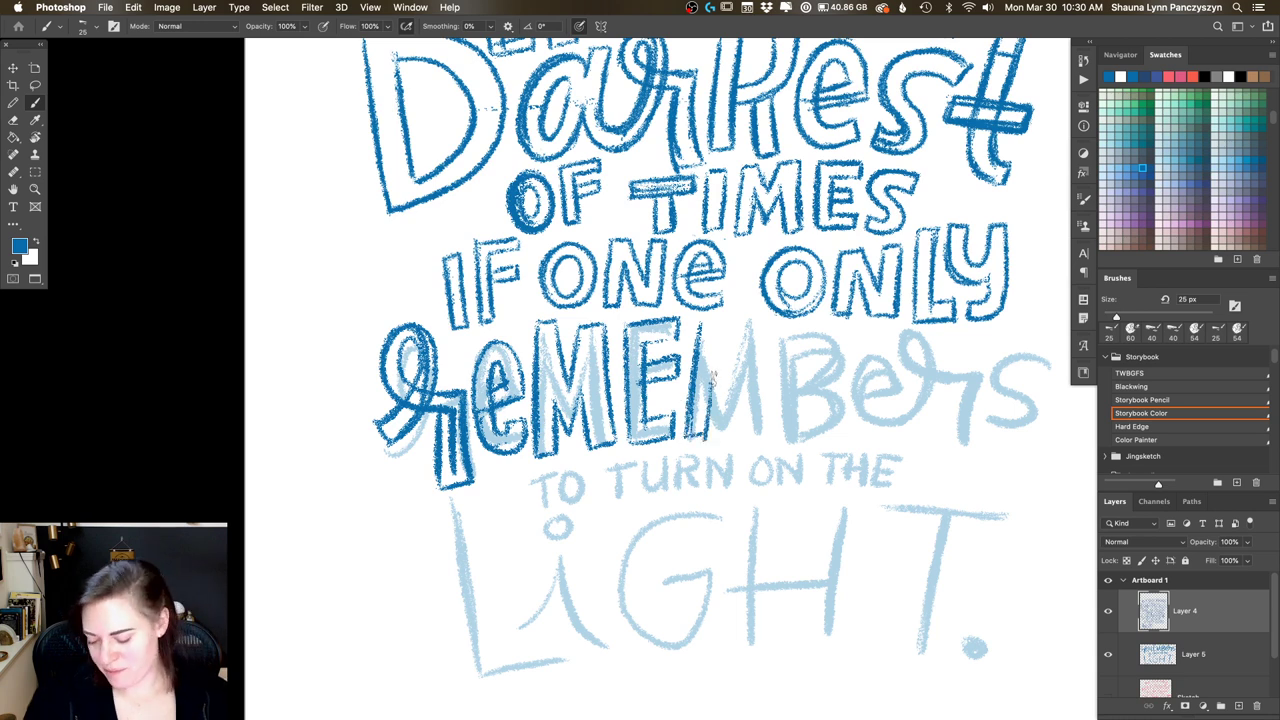
pyautogui.moveTo(714, 372)
pyautogui.mouseDown()
pyautogui.moveTo(692, 446)
pyautogui.moveTo(714, 398)
pyautogui.moveTo(728, 428)
pyautogui.moveTo(740, 376)
pyautogui.moveTo(740, 436)
pyautogui.moveTo(776, 390)
pyautogui.moveTo(757, 338)
pyautogui.moveTo(766, 428)
pyautogui.mouseUp()
pyautogui.moveTo(758, 318)
pyautogui.mouseDown()
pyautogui.moveTo(734, 324)
pyautogui.moveTo(728, 368)
pyautogui.mouseUp()
pyautogui.moveTo(700, 318); pyautogui.dragTo(716, 332)
pyautogui.moveTo(712, 316); pyautogui.dragTo(720, 372)
pyautogui.moveTo(704, 338)
pyautogui.mouseDown()
pyautogui.moveTo(777, 340)
pyautogui.moveTo(779, 422)
pyautogui.mouseUp()
pyautogui.moveTo(783, 420)
pyautogui.mouseDown()
pyautogui.moveTo(782, 329)
pyautogui.moveTo(804, 326)
pyautogui.moveTo(801, 369)
pyautogui.moveTo(821, 424)
pyautogui.moveTo(782, 434)
pyautogui.moveTo(820, 355)
pyautogui.moveTo(800, 347)
pyautogui.moveTo(800, 416)
pyautogui.moveTo(813, 414)
pyautogui.moveTo(543, 416)
pyautogui.moveTo(546, 394)
pyautogui.moveTo(606, 392)
pyautogui.moveTo(584, 344)
pyautogui.moveTo(564, 359)
pyautogui.moveTo(558, 404)
pyautogui.moveTo(571, 429)
pyautogui.moveTo(613, 419)
pyautogui.moveTo(578, 421)
pyautogui.moveTo(614, 432)
pyautogui.moveTo(646, 391)
pyautogui.moveTo(646, 348)
pyautogui.moveTo(663, 397)
pyautogui.mouseUp()
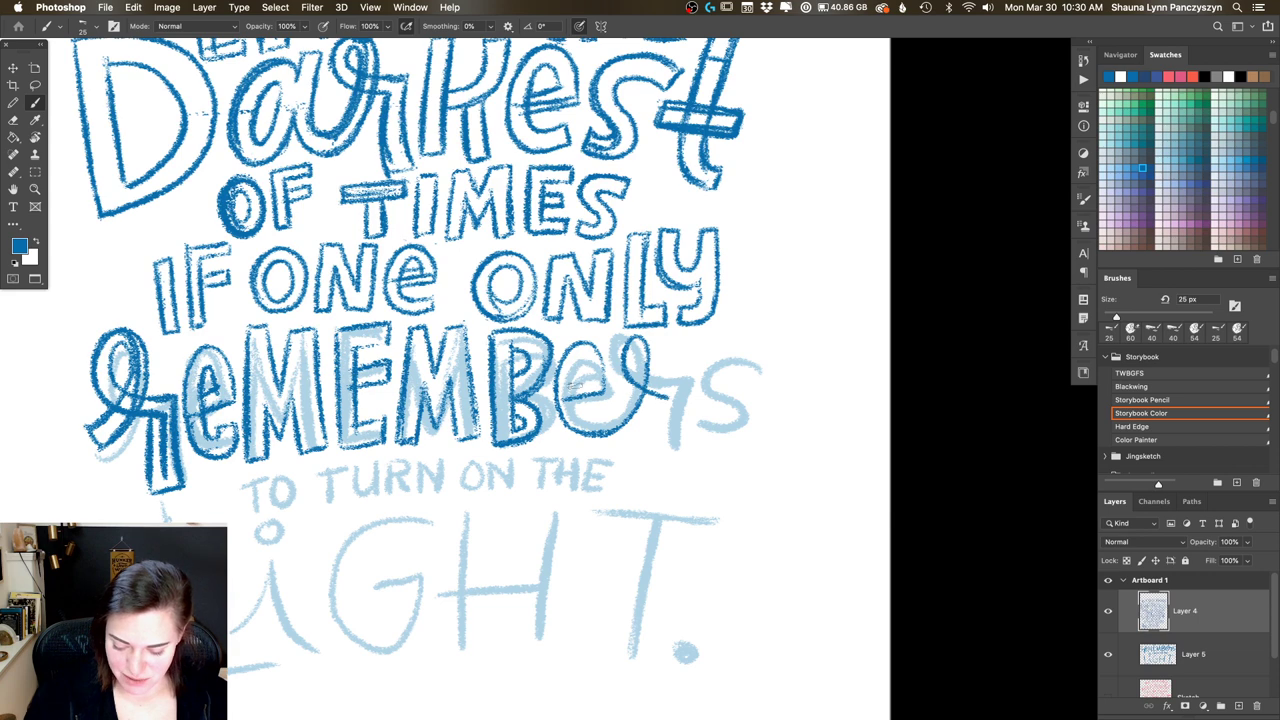
# Step: Trace the closing e, r and s of 'remembers' in dark blue, thickening the e
pyautogui.moveTo(576, 386)
pyautogui.mouseDown()
pyautogui.moveTo(590, 366)
pyautogui.moveTo(574, 392)
pyautogui.moveTo(610, 420)
pyautogui.moveTo(636, 334)
pyautogui.moveTo(640, 398)
pyautogui.moveTo(658, 376)
pyautogui.moveTo(642, 382)
pyautogui.moveTo(680, 386)
pyautogui.moveTo(674, 458)
pyautogui.mouseUp()
pyautogui.moveTo(652, 400)
pyautogui.mouseDown()
pyautogui.moveTo(652, 458)
pyautogui.moveTo(682, 456)
pyautogui.mouseUp()
pyautogui.moveTo(650, 400); pyautogui.dragTo(651, 458)
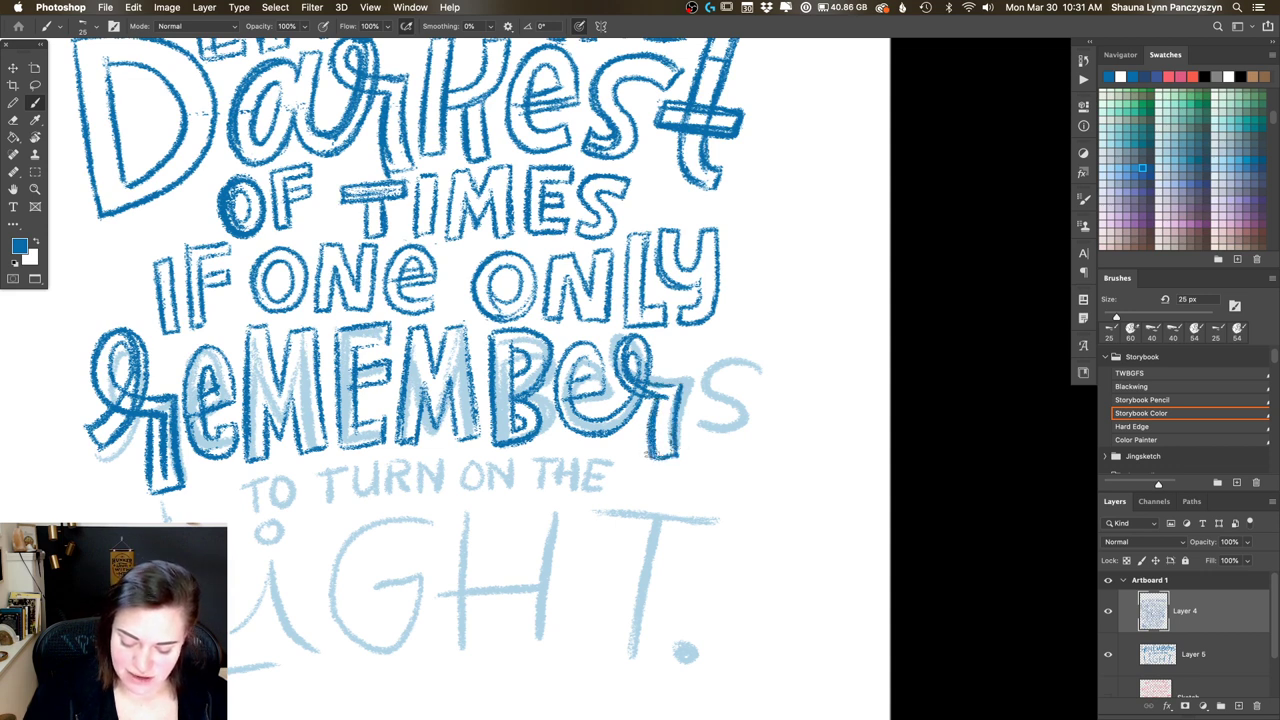
pyautogui.moveTo(604, 396)
pyautogui.mouseDown()
pyautogui.moveTo(600, 348)
pyautogui.moveTo(552, 394)
pyautogui.moveTo(558, 422)
pyautogui.mouseUp()
pyautogui.moveTo(576, 388)
pyautogui.mouseDown()
pyautogui.moveTo(596, 354)
pyautogui.moveTo(577, 354)
pyautogui.mouseUp()
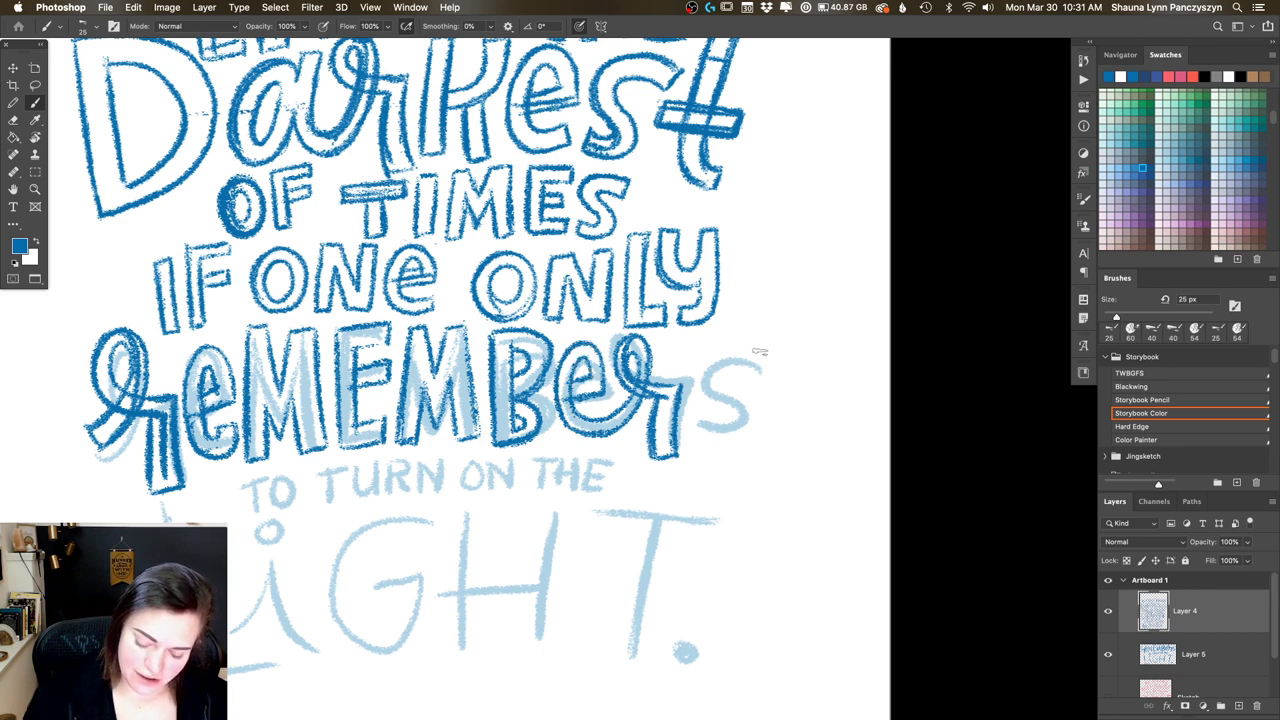
pyautogui.moveTo(762, 346)
pyautogui.mouseDown()
pyautogui.moveTo(694, 350)
pyautogui.moveTo(726, 410)
pyautogui.moveTo(688, 424)
pyautogui.moveTo(742, 440)
pyautogui.moveTo(714, 382)
pyautogui.moveTo(758, 362)
pyautogui.moveTo(752, 340)
pyautogui.moveTo(686, 366)
pyautogui.mouseUp()
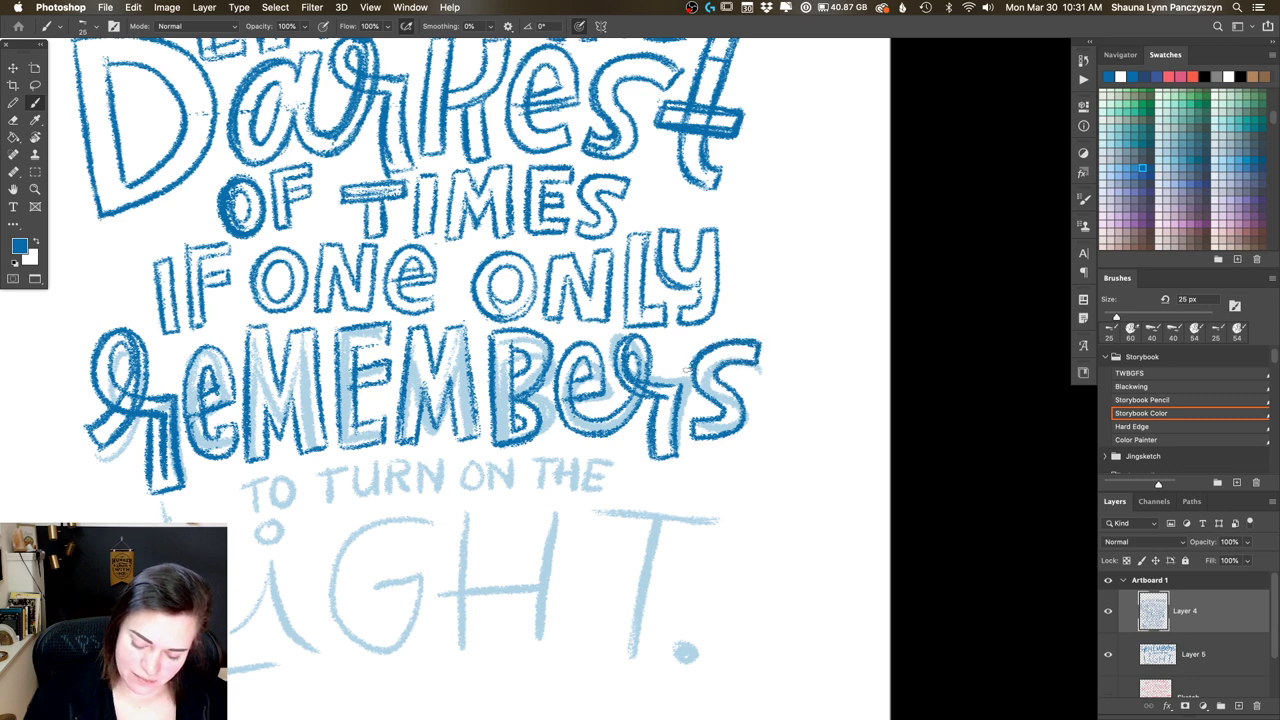
# Step: Finish the final s of 'remembers', then ink the T of TO on the line below
pyautogui.moveTo(680, 411); pyautogui.dragTo(762, 366)
pyautogui.hscroll(-4, 763, 363)
pyautogui.scroll(-1, 763, 363)
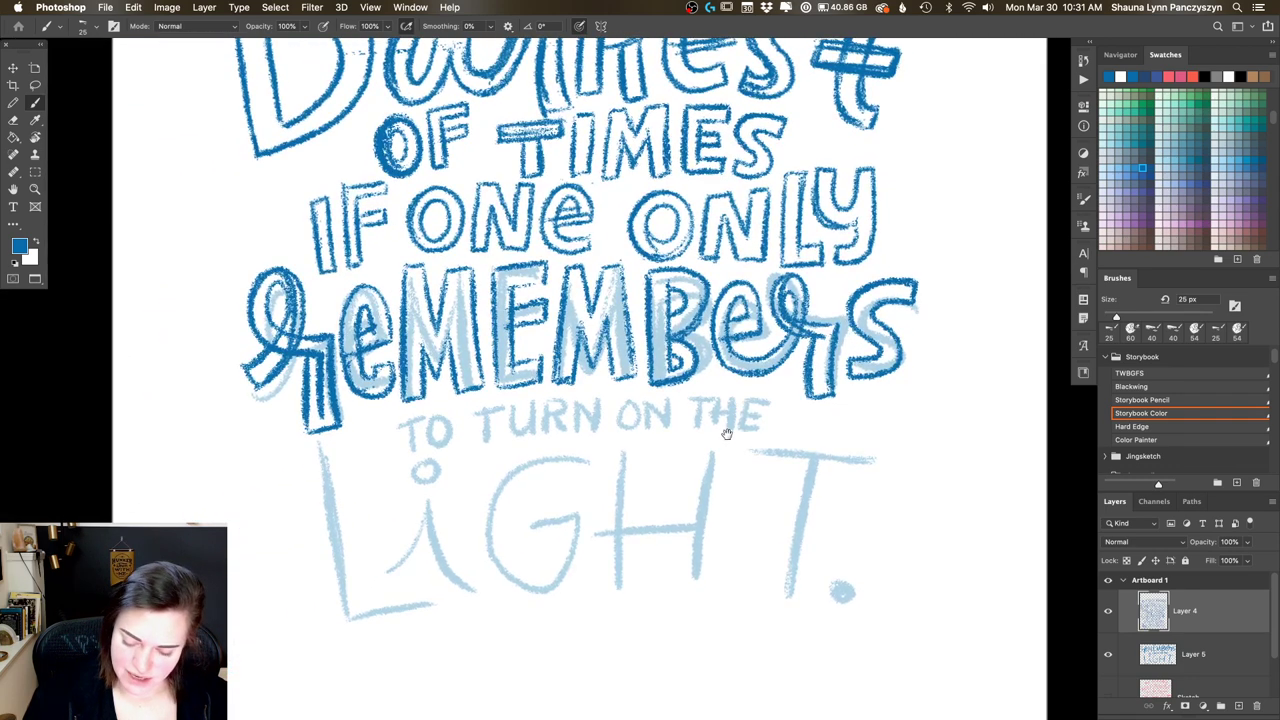
pyautogui.hscroll(1, 725, 428)
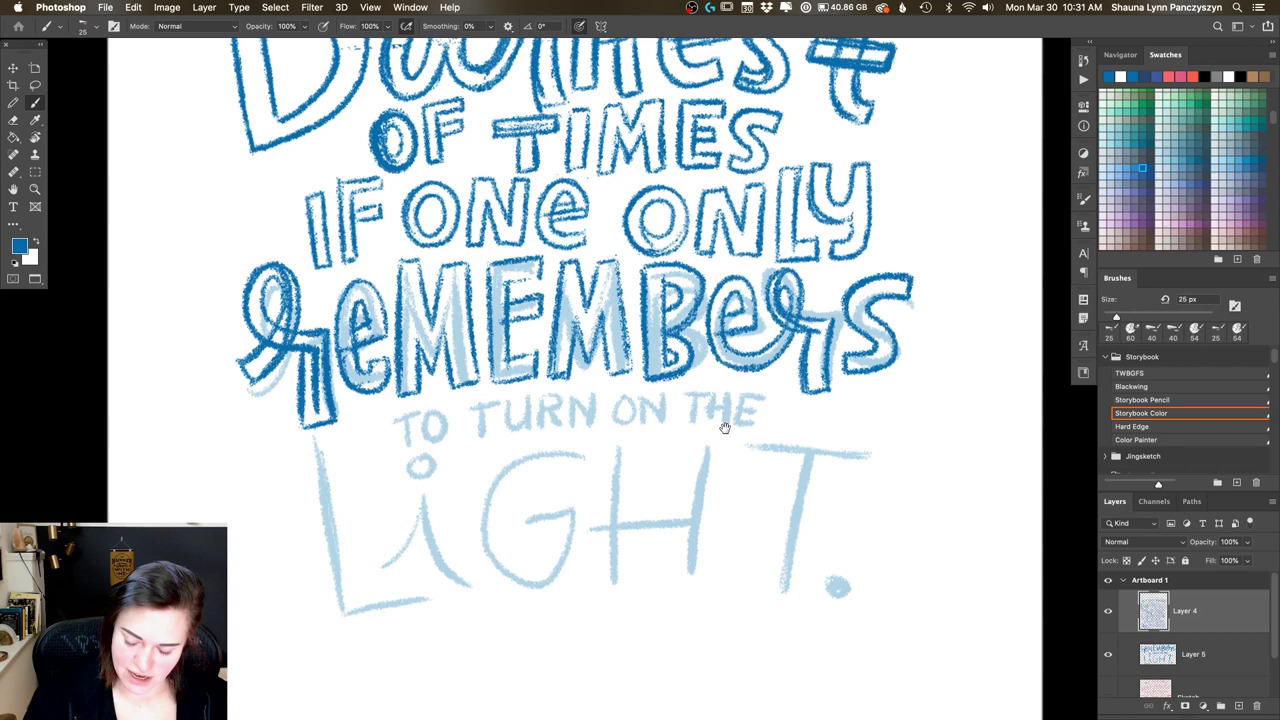
pyautogui.scroll(-2, 728, 420)
pyautogui.hscroll(1, 728, 420)
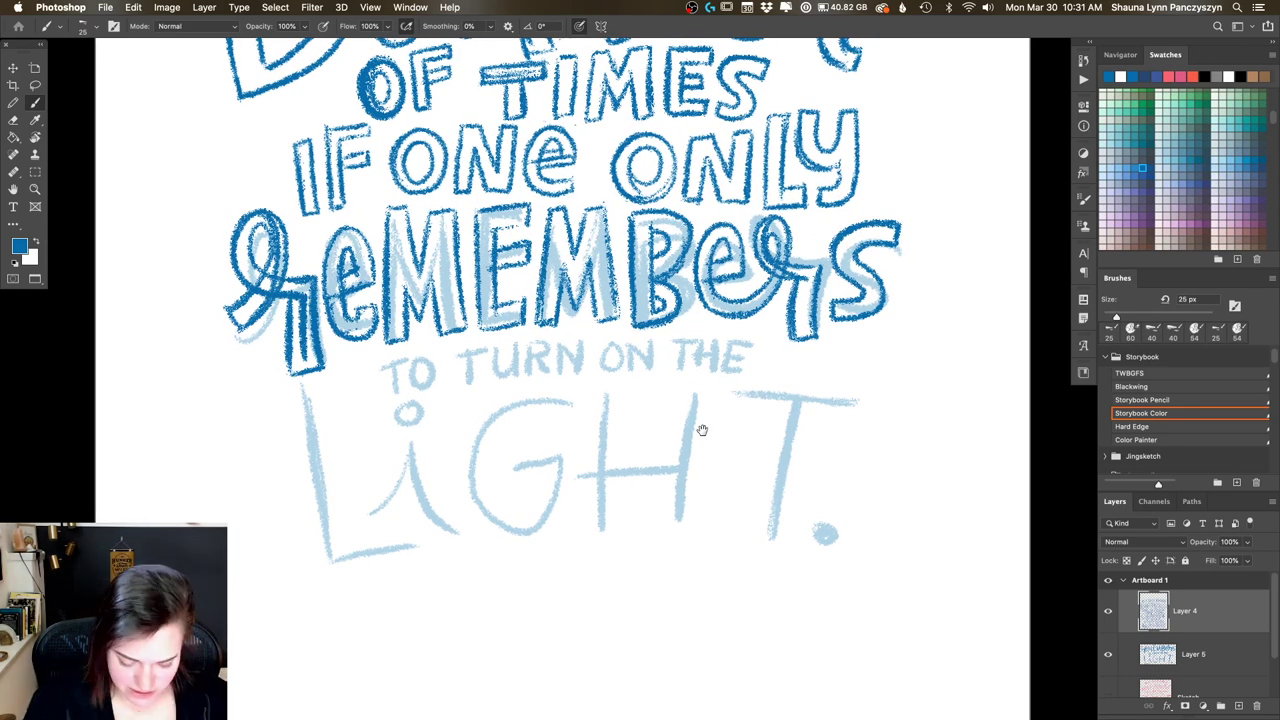
pyautogui.moveTo(380, 362)
pyautogui.mouseDown()
pyautogui.moveTo(408, 354)
pyautogui.moveTo(369, 378)
pyautogui.moveTo(392, 398)
pyautogui.moveTo(386, 372)
pyautogui.moveTo(398, 394)
pyautogui.mouseUp()
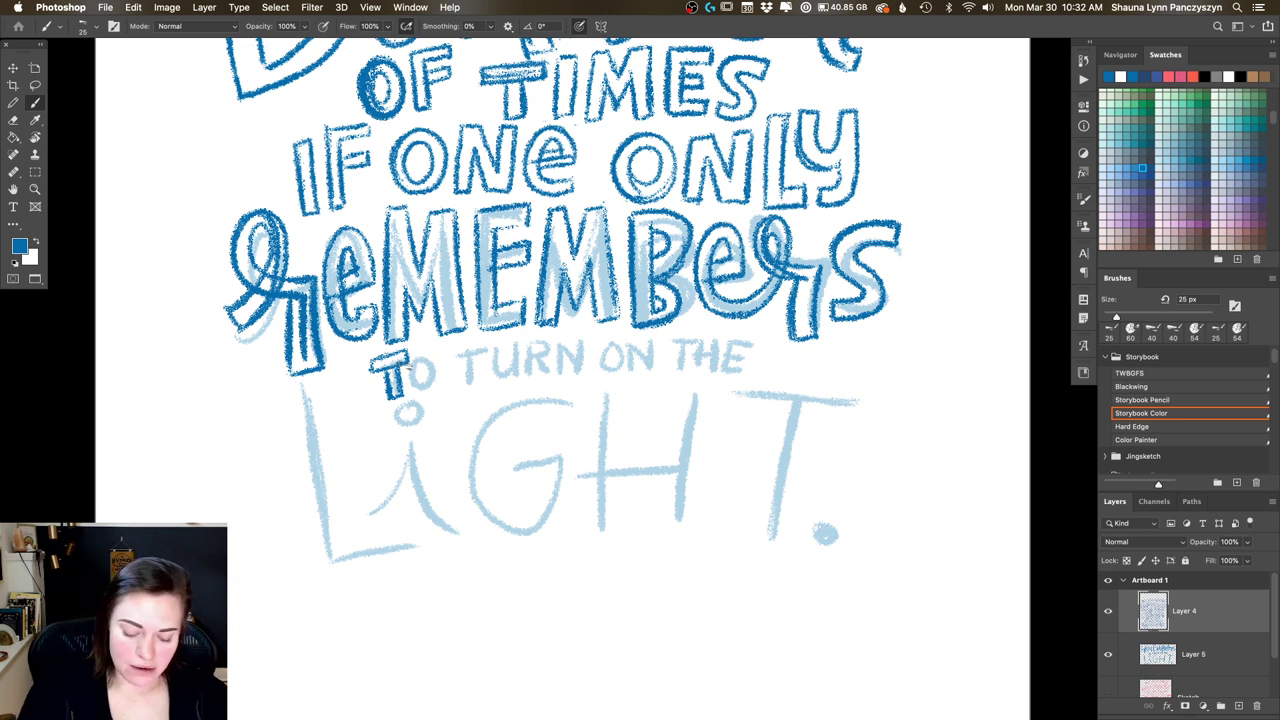
# Step: Ink the O of TO, the N of TURN, and the T, H and E of THE
pyautogui.moveTo(430, 352)
pyautogui.mouseDown()
pyautogui.moveTo(414, 352)
pyautogui.moveTo(440, 383)
pyautogui.moveTo(420, 350)
pyautogui.moveTo(426, 392)
pyautogui.moveTo(438, 360)
pyautogui.moveTo(430, 368)
pyautogui.moveTo(498, 340)
pyautogui.moveTo(470, 350)
pyautogui.moveTo(486, 378)
pyautogui.moveTo(474, 386)
pyautogui.moveTo(482, 358)
pyautogui.moveTo(530, 380)
pyautogui.moveTo(545, 340)
pyautogui.moveTo(520, 378)
pyautogui.moveTo(516, 338)
pyautogui.moveTo(530, 370)
pyautogui.moveTo(544, 336)
pyautogui.moveTo(556, 364)
pyautogui.moveTo(578, 330)
pyautogui.moveTo(553, 376)
pyautogui.moveTo(576, 352)
pyautogui.moveTo(579, 375)
pyautogui.mouseUp()
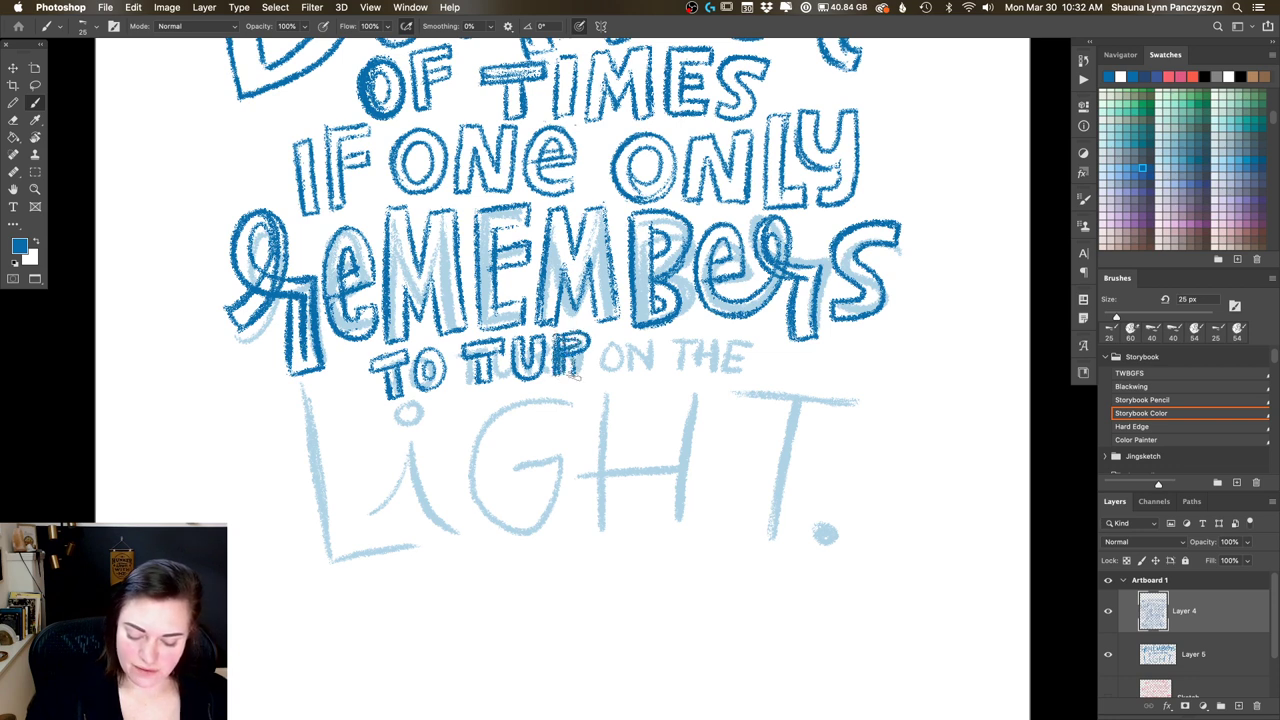
pyautogui.moveTo(602, 331)
pyautogui.mouseDown()
pyautogui.moveTo(596, 378)
pyautogui.moveTo(601, 326)
pyautogui.moveTo(620, 366)
pyautogui.moveTo(626, 332)
pyautogui.moveTo(630, 362)
pyautogui.mouseUp()
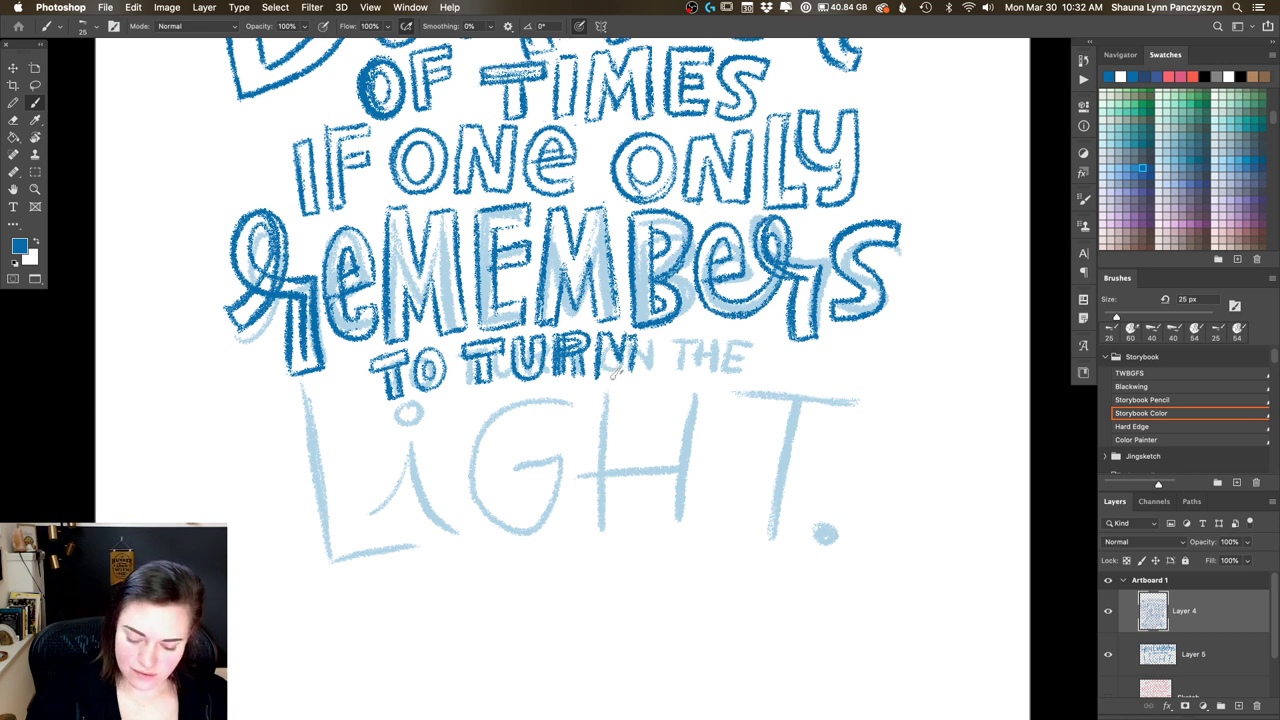
pyautogui.moveTo(630, 376)
pyautogui.mouseDown()
pyautogui.moveTo(606, 355)
pyautogui.moveTo(630, 378)
pyautogui.moveTo(596, 386)
pyautogui.moveTo(596, 340)
pyautogui.mouseUp()
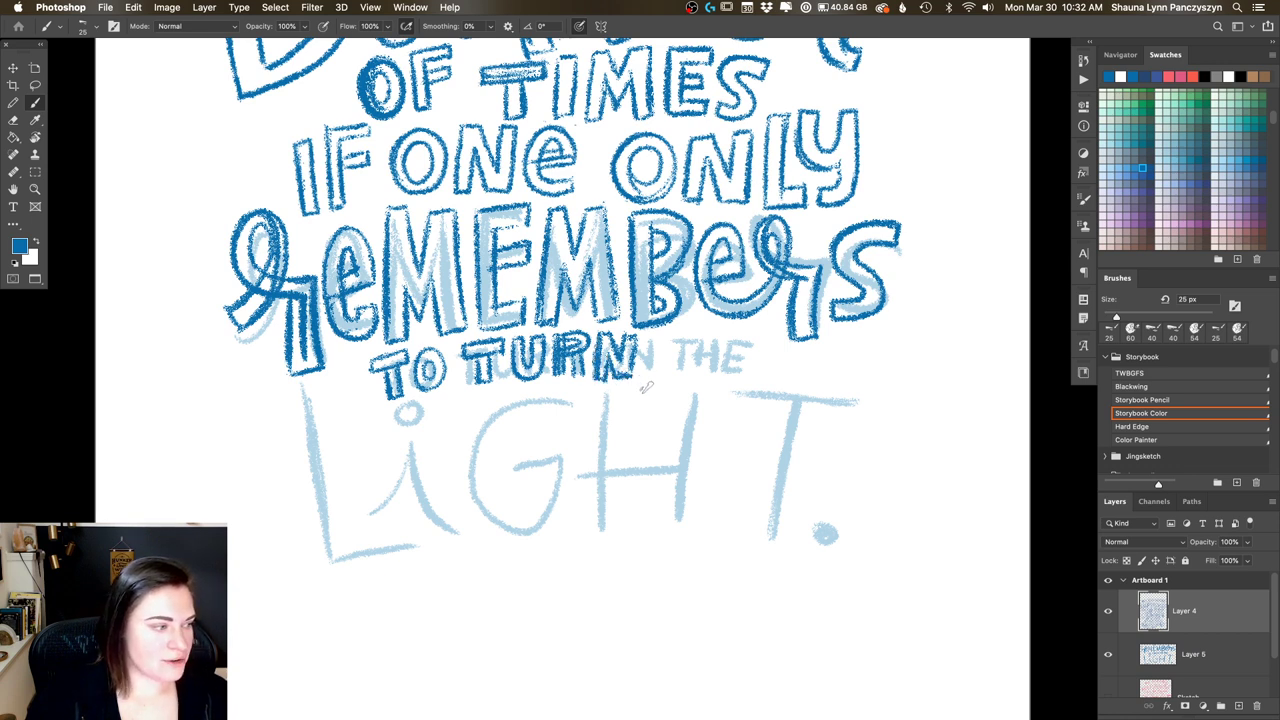
pyautogui.moveTo(704, 388); pyautogui.dragTo(600, 376)
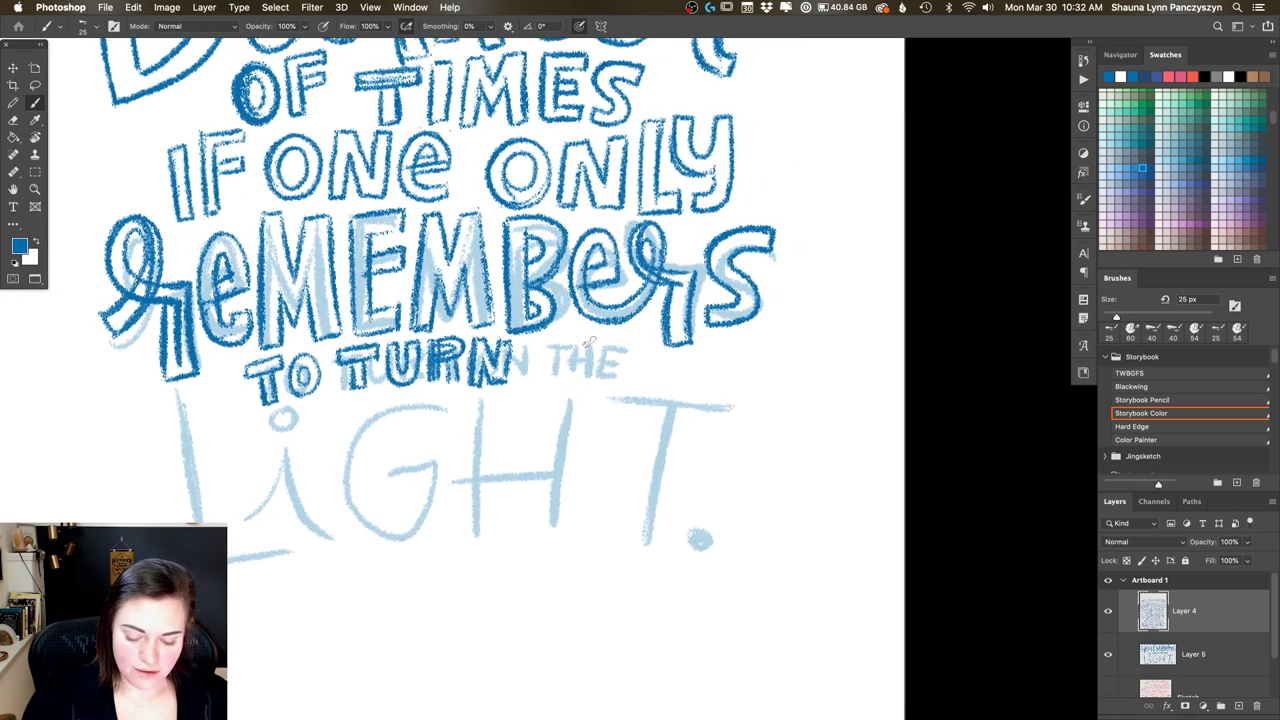
pyautogui.moveTo(538, 347)
pyautogui.mouseDown()
pyautogui.moveTo(582, 350)
pyautogui.moveTo(532, 340)
pyautogui.moveTo(576, 346)
pyautogui.moveTo(559, 386)
pyautogui.mouseUp()
pyautogui.moveTo(587, 340)
pyautogui.mouseDown()
pyautogui.moveTo(577, 381)
pyautogui.moveTo(589, 336)
pyautogui.moveTo(599, 354)
pyautogui.moveTo(625, 335)
pyautogui.moveTo(621, 386)
pyautogui.moveTo(661, 362)
pyautogui.moveTo(651, 338)
pyautogui.moveTo(634, 351)
pyautogui.moveTo(658, 370)
pyautogui.mouseUp()
pyautogui.moveTo(636, 376)
pyautogui.mouseDown()
pyautogui.moveTo(652, 344)
pyautogui.moveTo(750, 305)
pyautogui.moveTo(778, 279)
pyautogui.mouseUp()
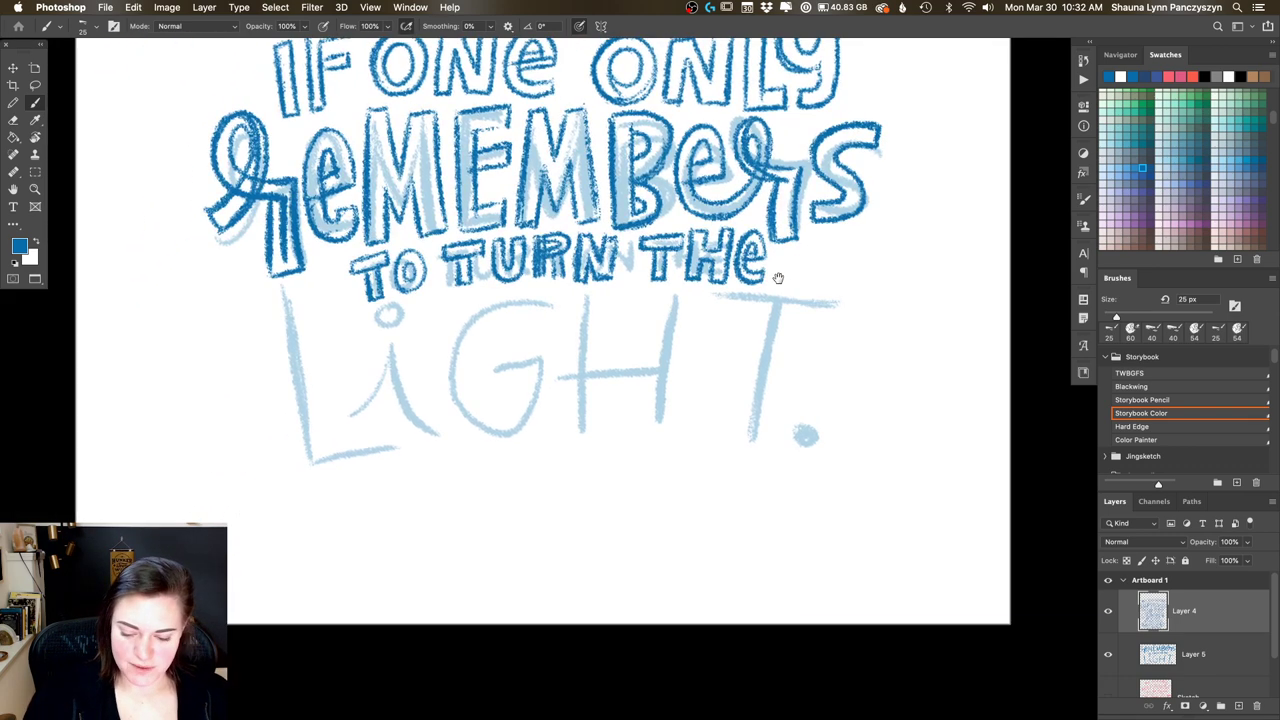
pyautogui.moveTo(582, 386); pyautogui.dragTo(625, 365)
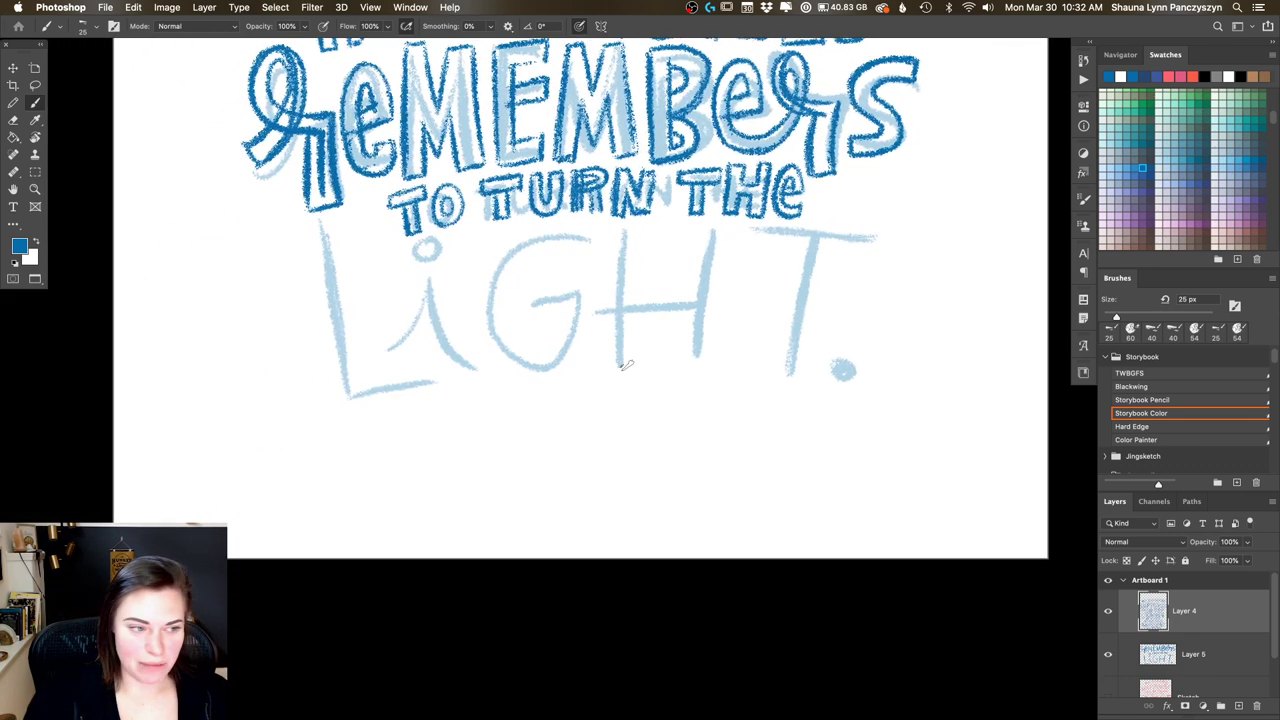
# Step: Ink the L, the dotted i and the G of LIGHT in dark blue
pyautogui.moveTo(318, 238)
pyautogui.mouseDown()
pyautogui.moveTo(321, 294)
pyautogui.moveTo(315, 228)
pyautogui.moveTo(333, 393)
pyautogui.moveTo(319, 366)
pyautogui.moveTo(351, 394)
pyautogui.moveTo(336, 400)
pyautogui.moveTo(403, 378)
pyautogui.moveTo(349, 222)
pyautogui.moveTo(352, 290)
pyautogui.mouseUp()
pyautogui.moveTo(343, 215); pyautogui.dragTo(360, 344)
pyautogui.moveTo(356, 264)
pyautogui.mouseDown()
pyautogui.moveTo(366, 362)
pyautogui.moveTo(354, 368)
pyautogui.moveTo(434, 344)
pyautogui.moveTo(430, 390)
pyautogui.moveTo(388, 350)
pyautogui.moveTo(344, 366)
pyautogui.mouseUp()
pyautogui.moveTo(389, 325)
pyautogui.mouseDown()
pyautogui.moveTo(417, 282)
pyautogui.moveTo(396, 335)
pyautogui.mouseUp()
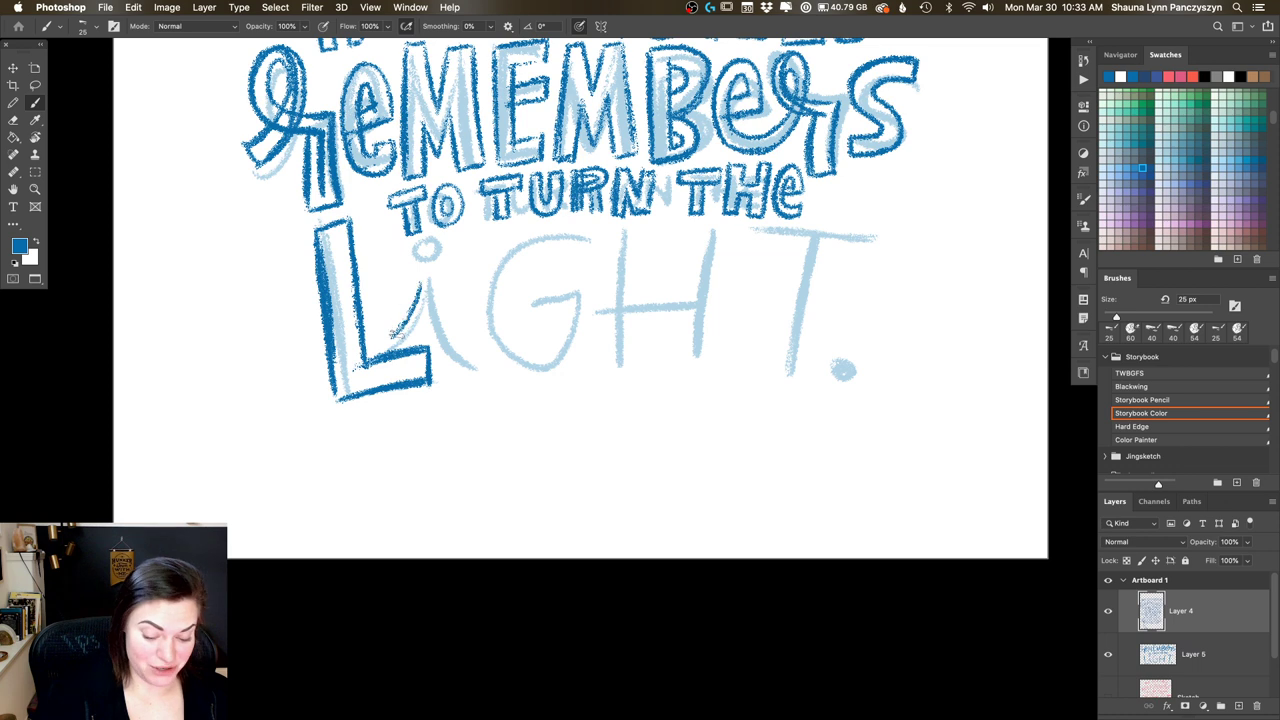
pyautogui.moveTo(410, 282)
pyautogui.mouseDown()
pyautogui.moveTo(460, 276)
pyautogui.moveTo(476, 376)
pyautogui.moveTo(436, 303)
pyautogui.moveTo(444, 358)
pyautogui.moveTo(454, 390)
pyautogui.moveTo(488, 388)
pyautogui.moveTo(478, 397)
pyautogui.mouseUp()
pyautogui.moveTo(409, 330)
pyautogui.mouseDown()
pyautogui.moveTo(432, 298)
pyautogui.moveTo(406, 338)
pyautogui.mouseUp()
pyautogui.moveTo(428, 242); pyautogui.dragTo(446, 252)
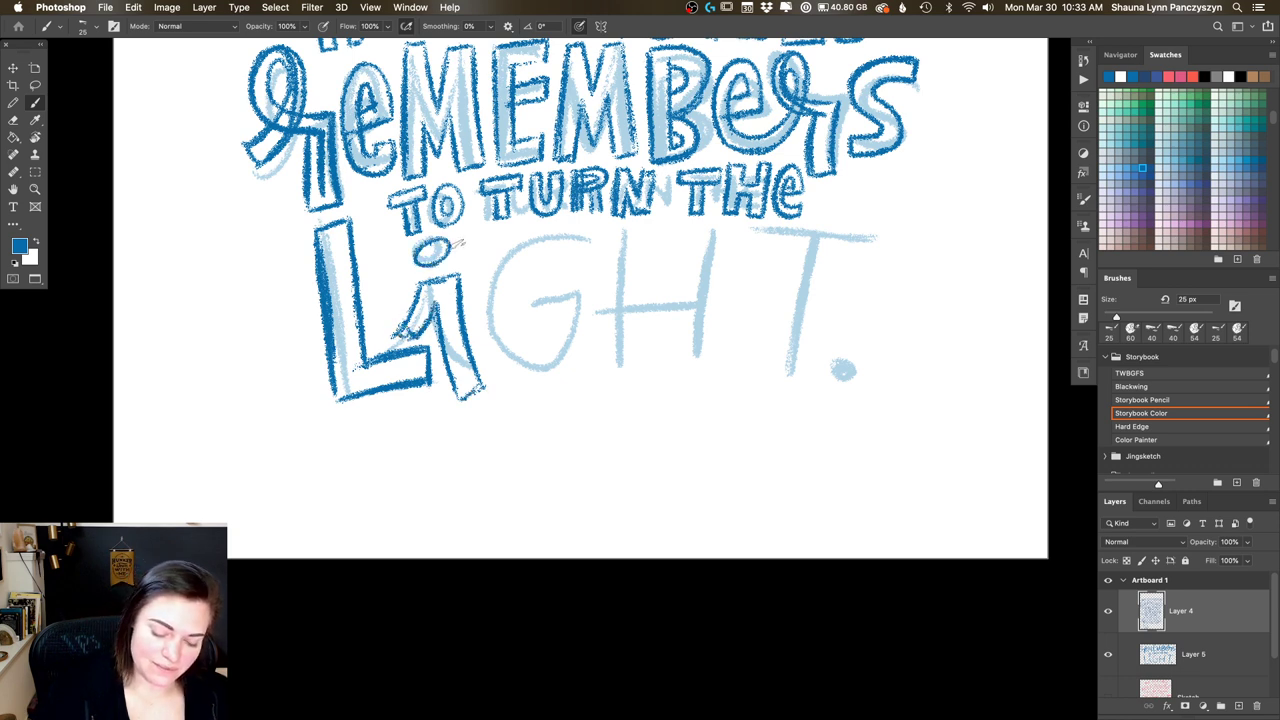
pyautogui.moveTo(590, 236)
pyautogui.mouseDown()
pyautogui.moveTo(540, 235)
pyautogui.moveTo(484, 283)
pyautogui.moveTo(485, 333)
pyautogui.moveTo(534, 368)
pyautogui.moveTo(582, 315)
pyautogui.moveTo(582, 292)
pyautogui.moveTo(572, 352)
pyautogui.moveTo(576, 222)
pyautogui.moveTo(595, 224)
pyautogui.moveTo(594, 258)
pyautogui.moveTo(544, 263)
pyautogui.moveTo(510, 290)
pyautogui.moveTo(520, 340)
pyautogui.moveTo(553, 325)
pyautogui.moveTo(540, 348)
pyautogui.moveTo(554, 314)
pyautogui.moveTo(537, 318)
pyautogui.moveTo(529, 294)
pyautogui.moveTo(547, 293)
pyautogui.moveTo(508, 326)
pyautogui.moveTo(642, 310)
pyautogui.moveTo(612, 368)
pyautogui.mouseUp()
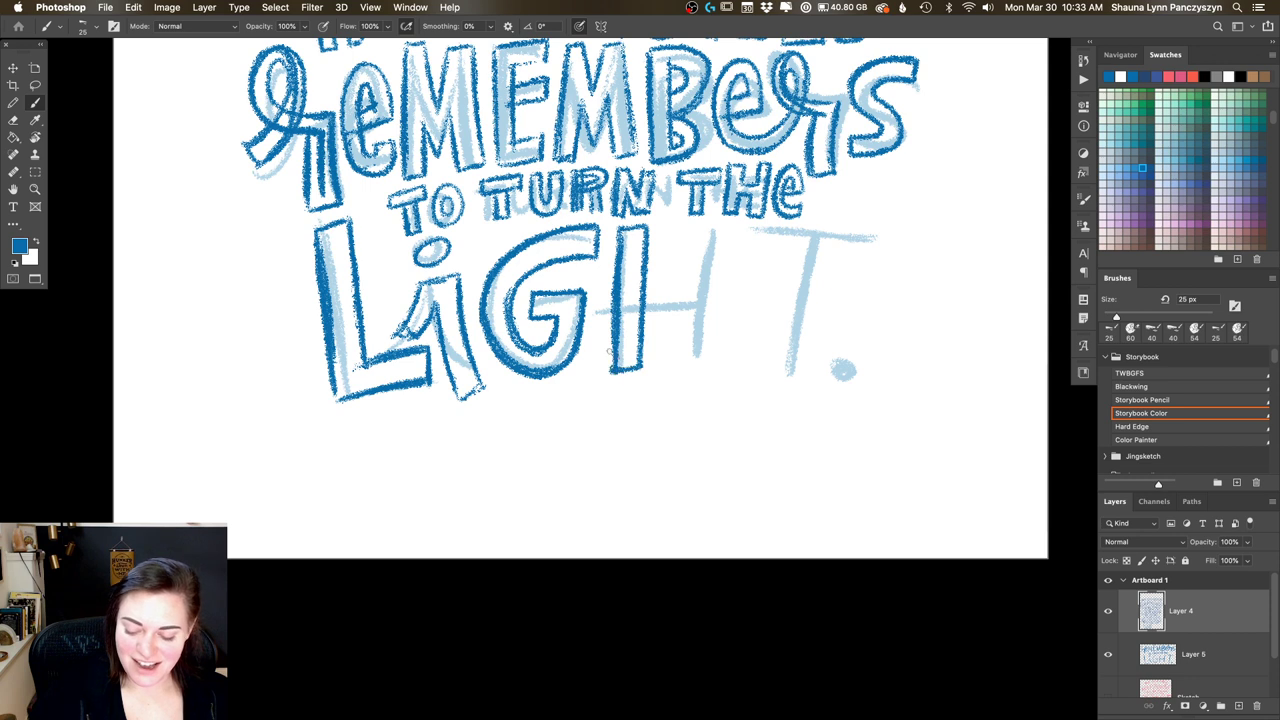
# Step: Ink the H and T of LIGHT, undoing one stray stroke on the H
pyautogui.moveTo(704, 232); pyautogui.dragTo(688, 374)
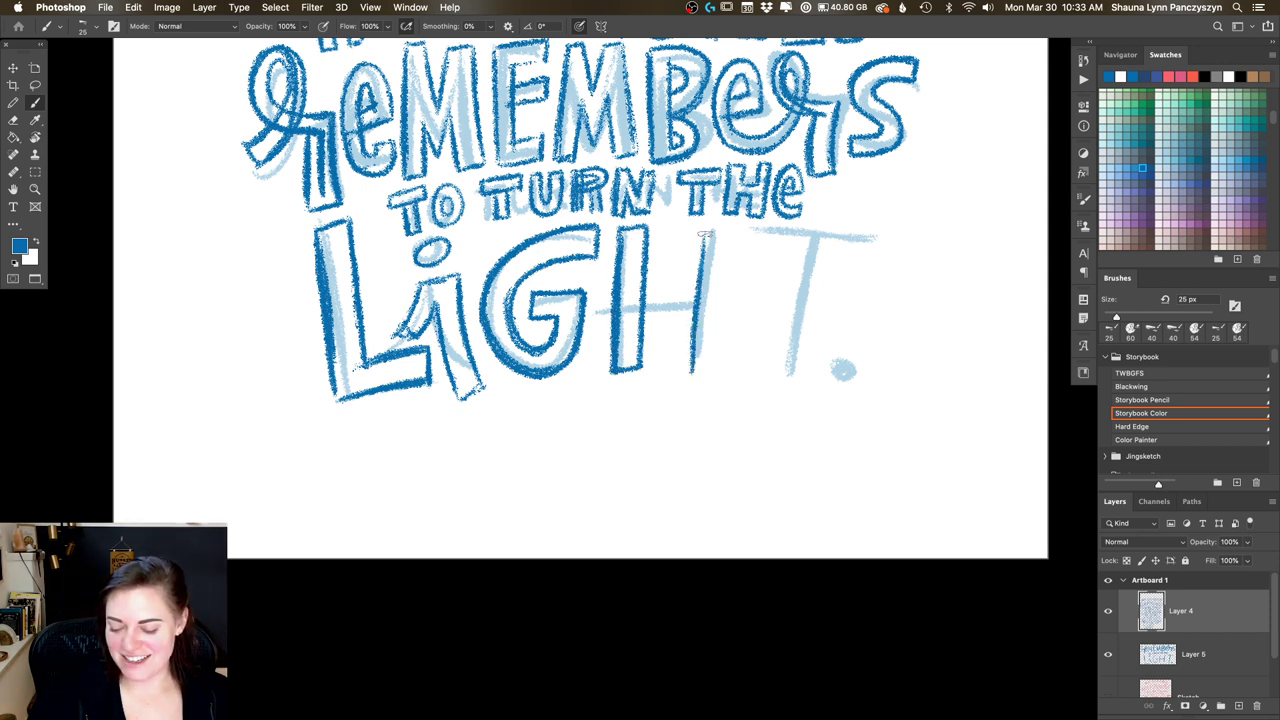
pyautogui.moveTo(704, 234)
pyautogui.mouseDown()
pyautogui.moveTo(744, 234)
pyautogui.moveTo(730, 344)
pyautogui.mouseUp()
pyautogui.press('super+z')
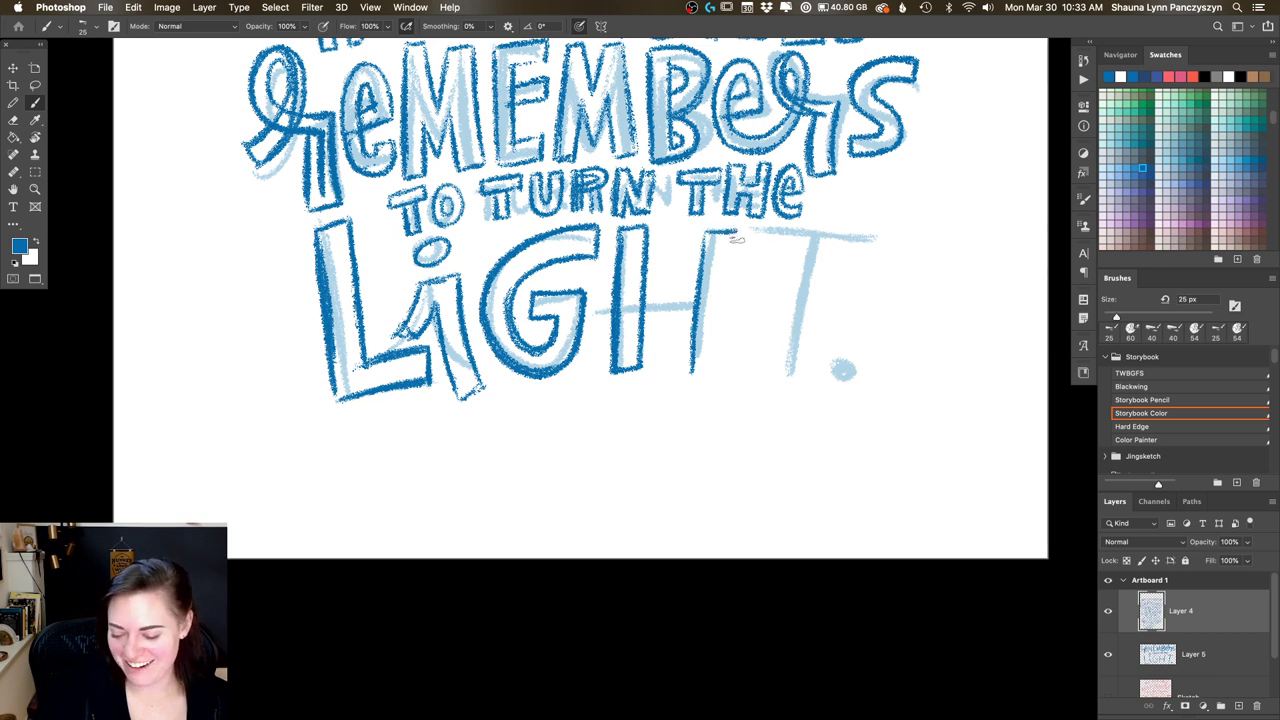
pyautogui.moveTo(736, 234); pyautogui.dragTo(724, 378)
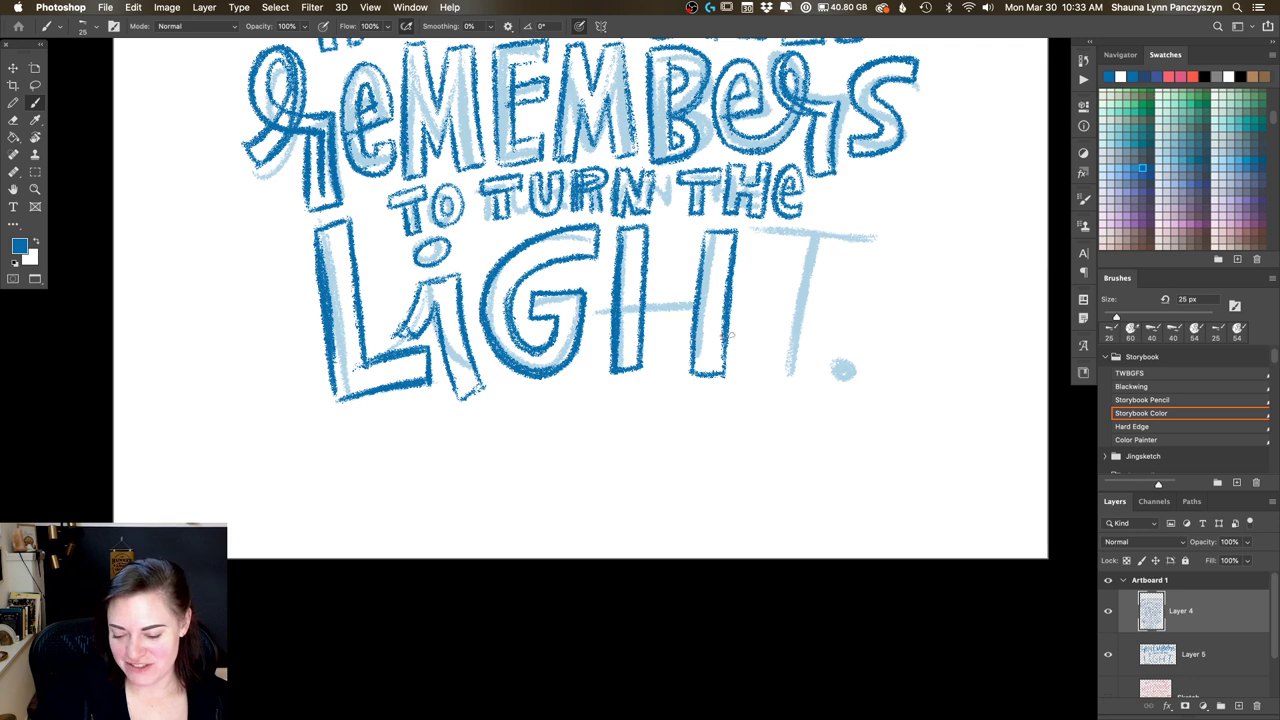
pyautogui.moveTo(650, 300); pyautogui.dragTo(694, 316)
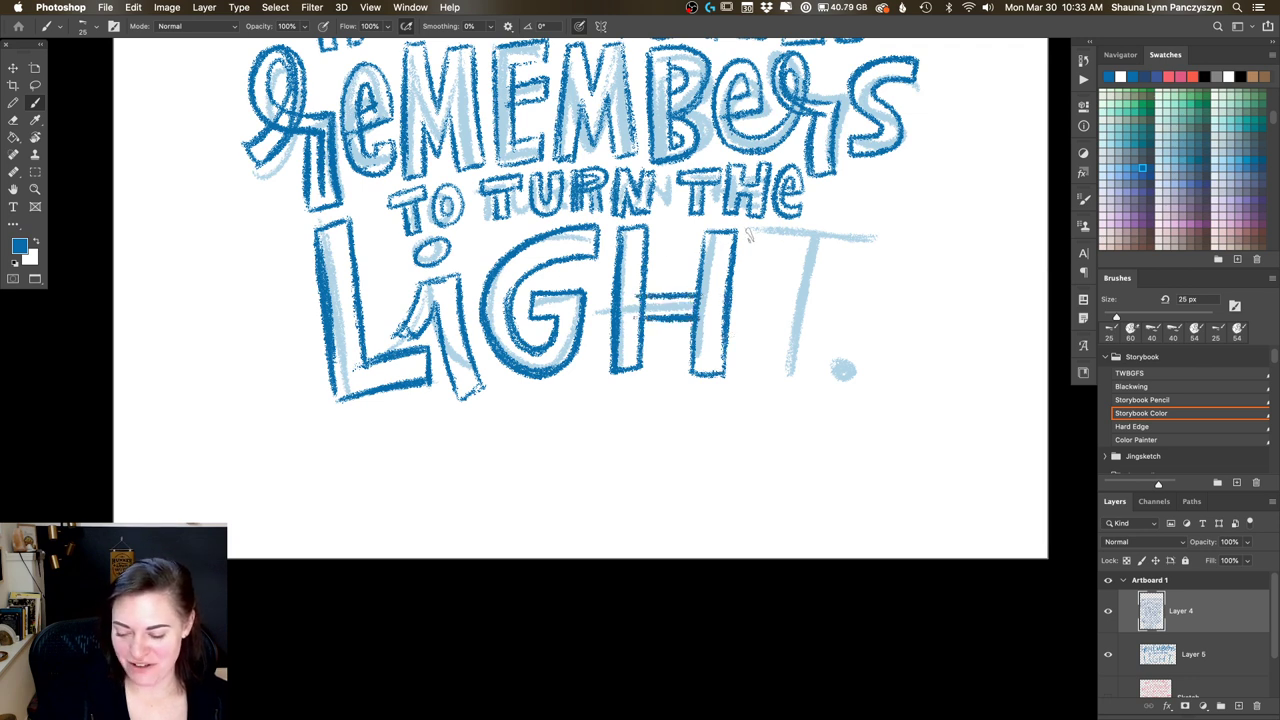
pyautogui.moveTo(748, 234)
pyautogui.mouseDown()
pyautogui.moveTo(862, 236)
pyautogui.moveTo(746, 234)
pyautogui.moveTo(748, 258)
pyautogui.moveTo(870, 258)
pyautogui.moveTo(766, 262)
pyautogui.moveTo(748, 238)
pyautogui.moveTo(772, 263)
pyautogui.moveTo(768, 370)
pyautogui.mouseUp()
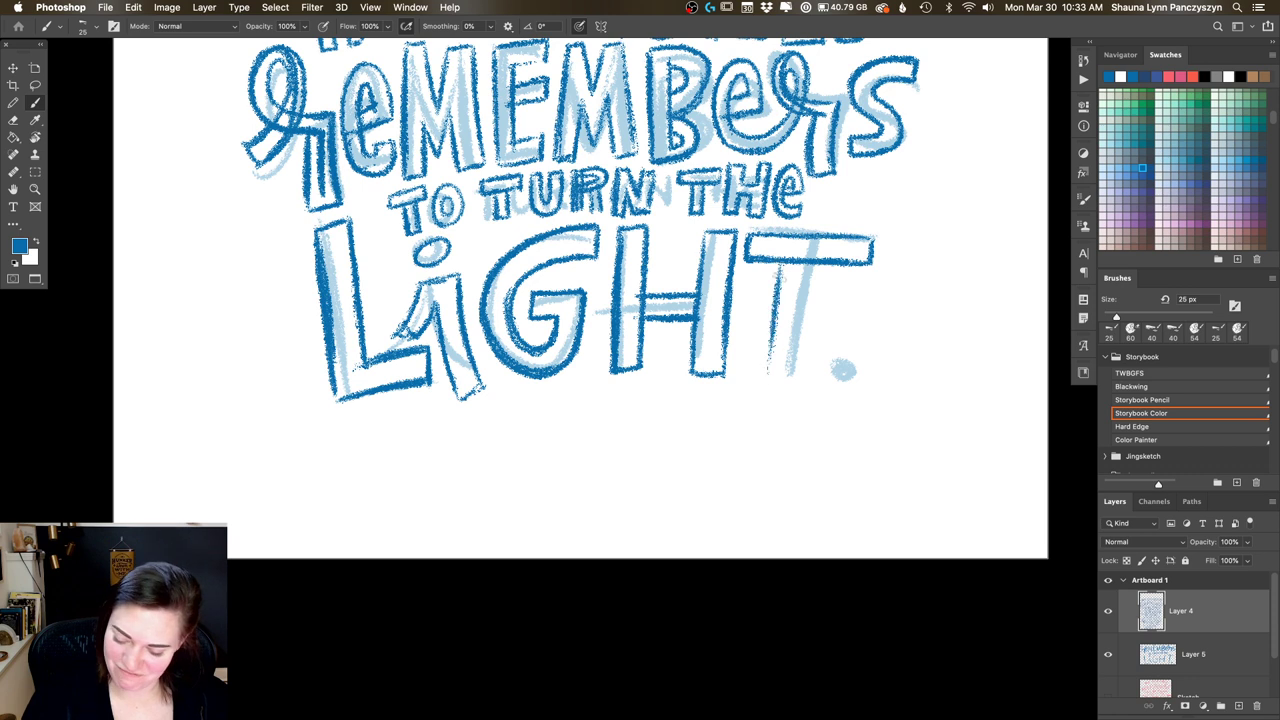
pyautogui.moveTo(776, 268); pyautogui.dragTo(765, 378)
pyautogui.moveTo(802, 266)
pyautogui.mouseDown()
pyautogui.moveTo(795, 374)
pyautogui.moveTo(765, 379)
pyautogui.moveTo(850, 352)
pyautogui.moveTo(834, 370)
pyautogui.mouseUp()
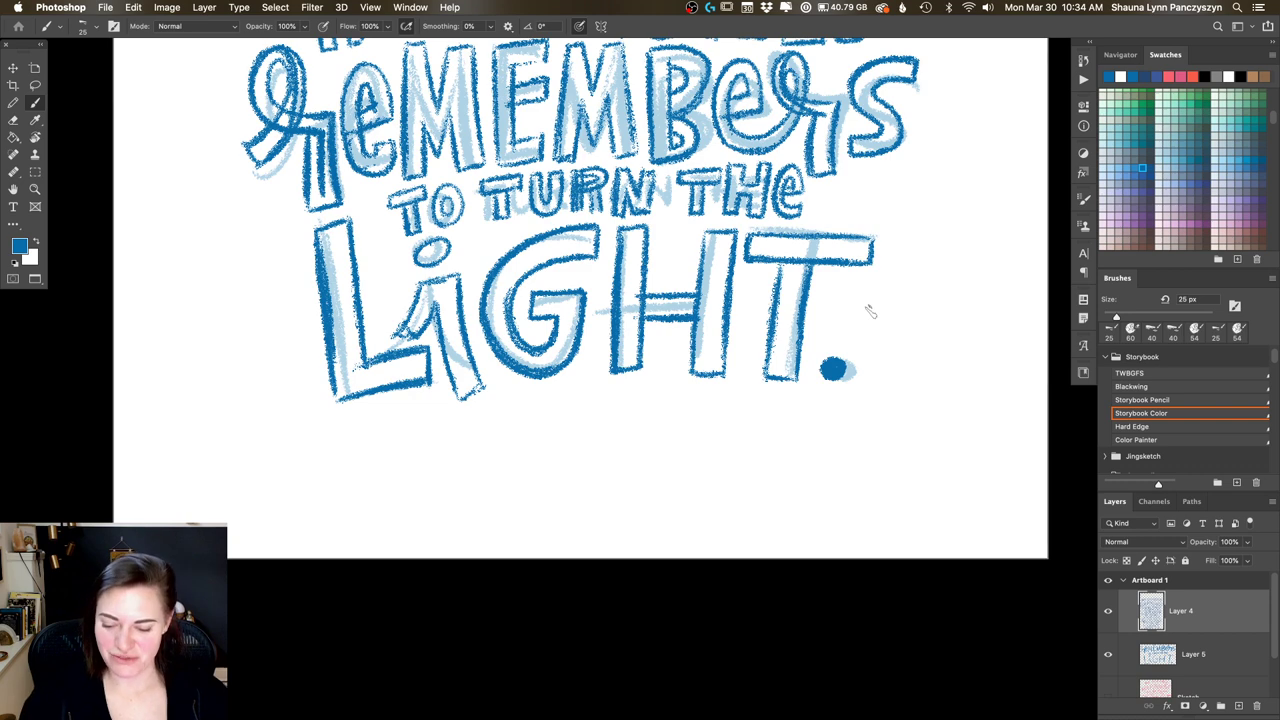
# Step: Fit the artboard in view, hide Layer 5, and nudge the lettering slightly upward
pyautogui.scroll(3, 872, 316)
pyautogui.press('super+0')
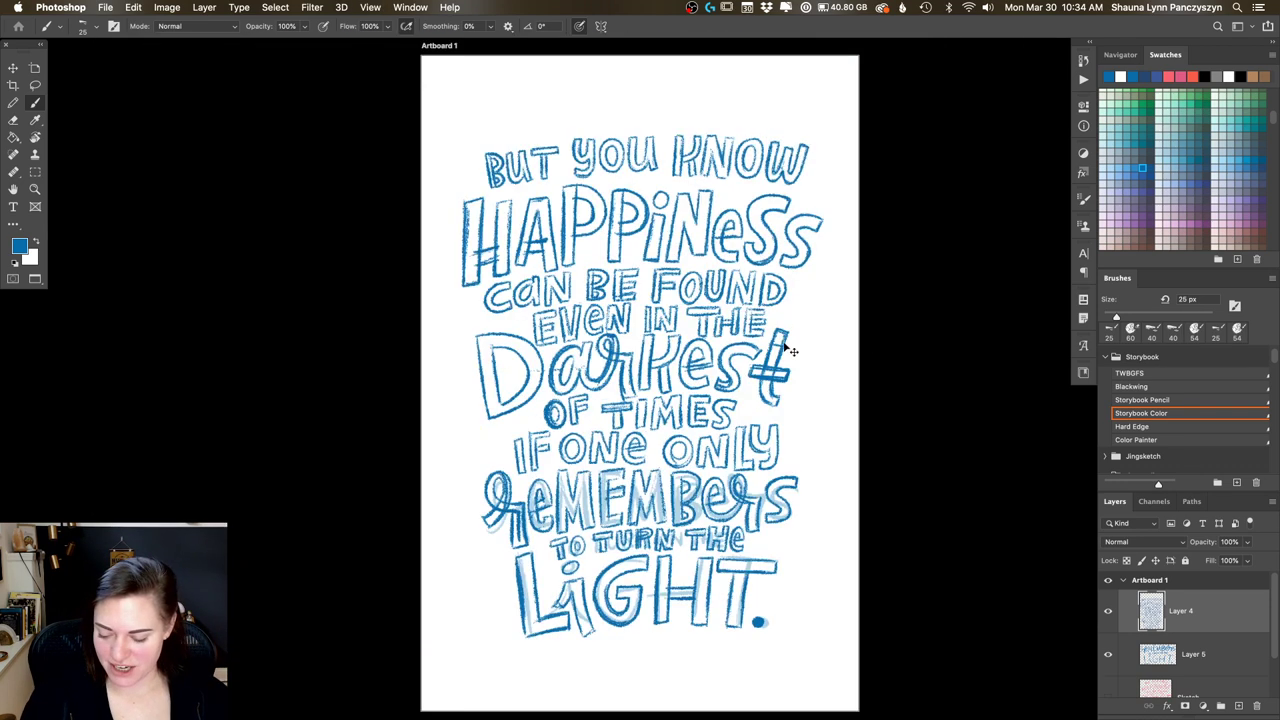
pyautogui.click(1106, 654)
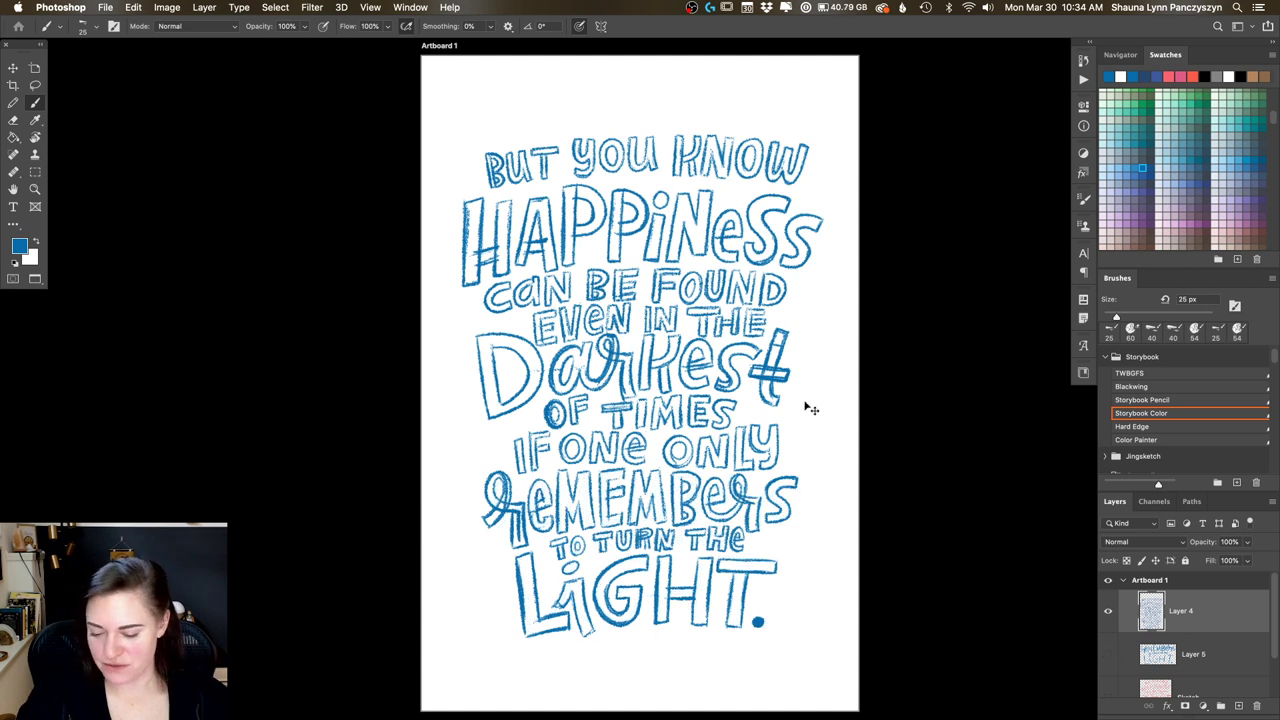
pyautogui.moveTo(808, 406); pyautogui.dragTo(802, 403)
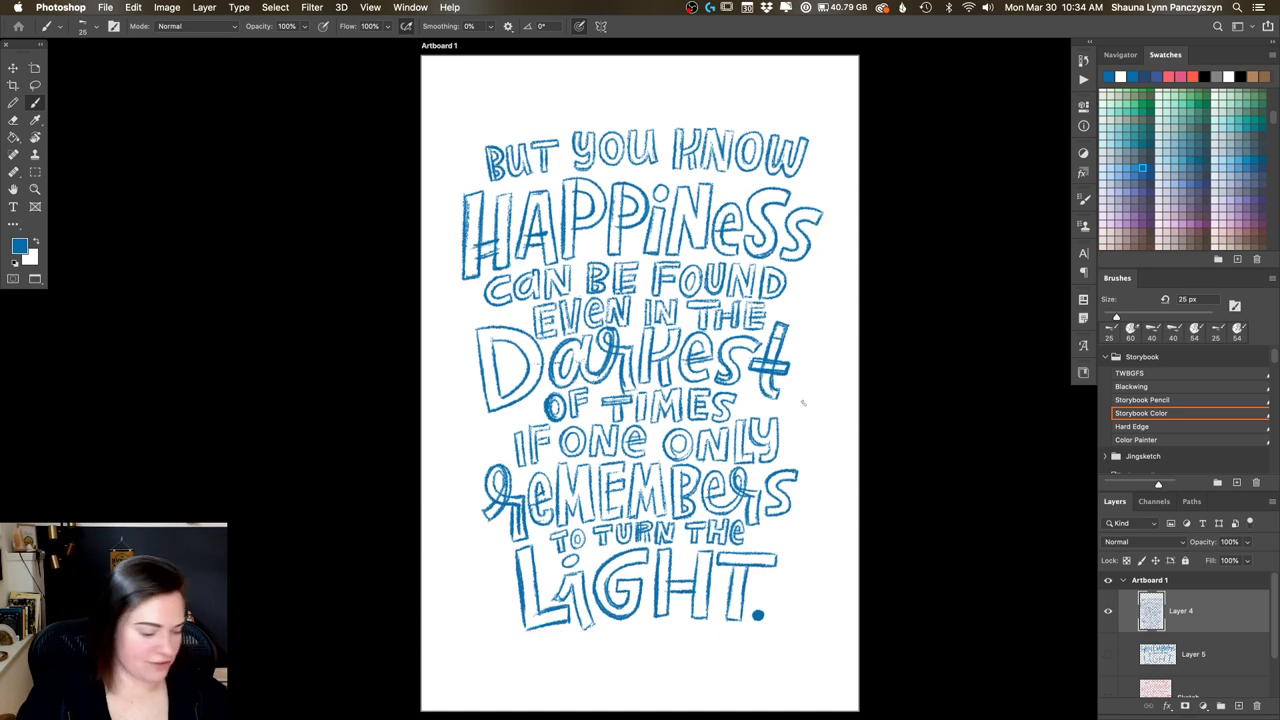
pyautogui.press('super+plus')
pyautogui.press('super+plus')
pyautogui.press('super+plus')
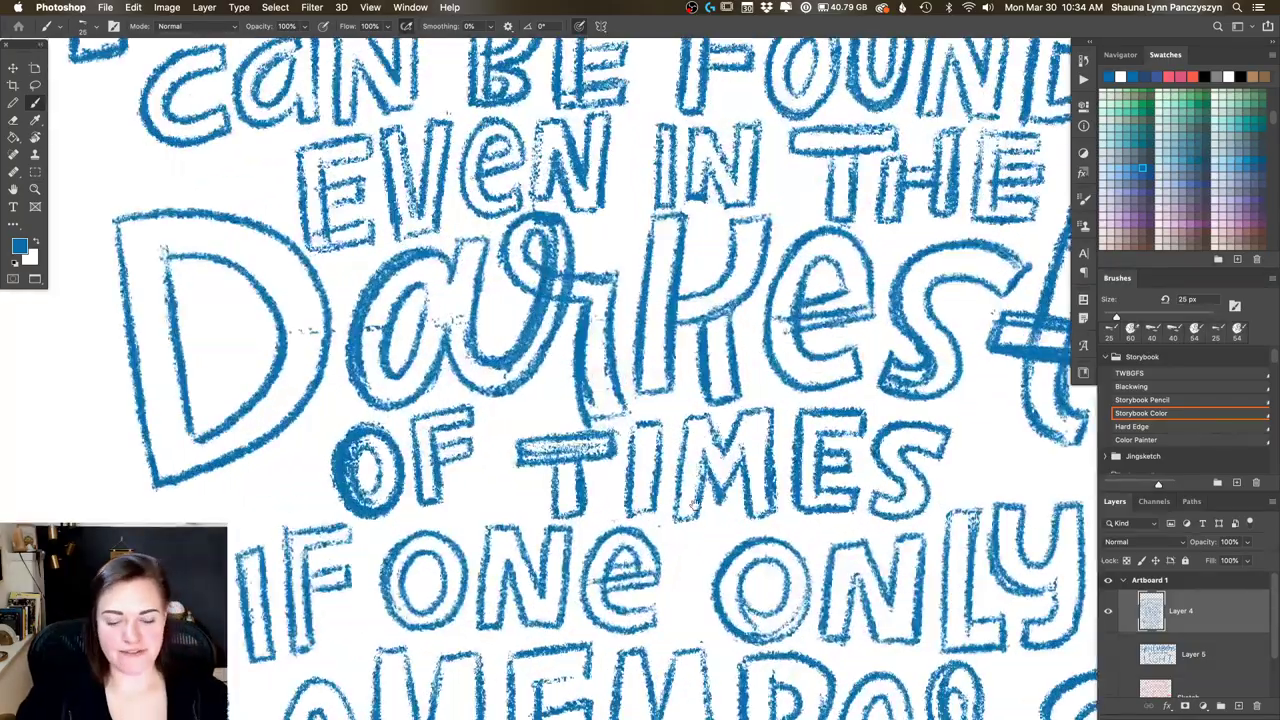
pyautogui.scroll(-15, 694, 506)
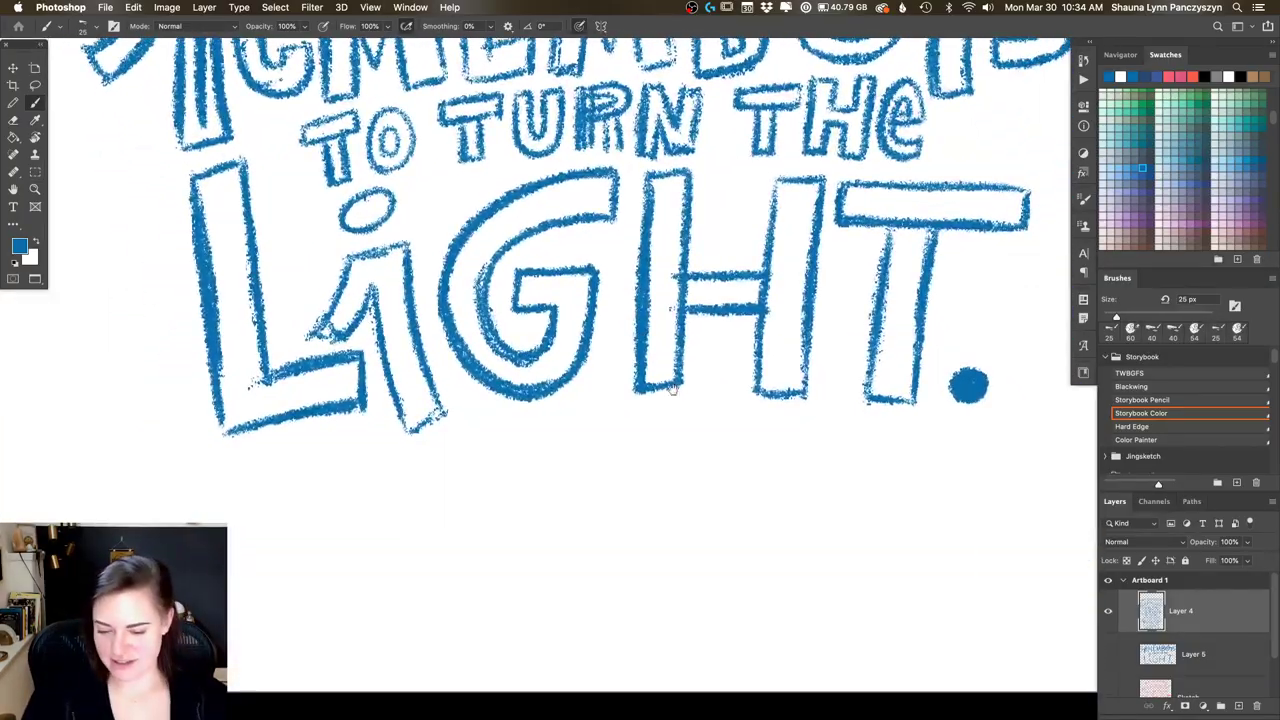
# Step: Letter 'albus Dumbledore' under LIGHT, redoing bad strokes and erasing the misspelling
pyautogui.hscroll(-5, 640, 403)
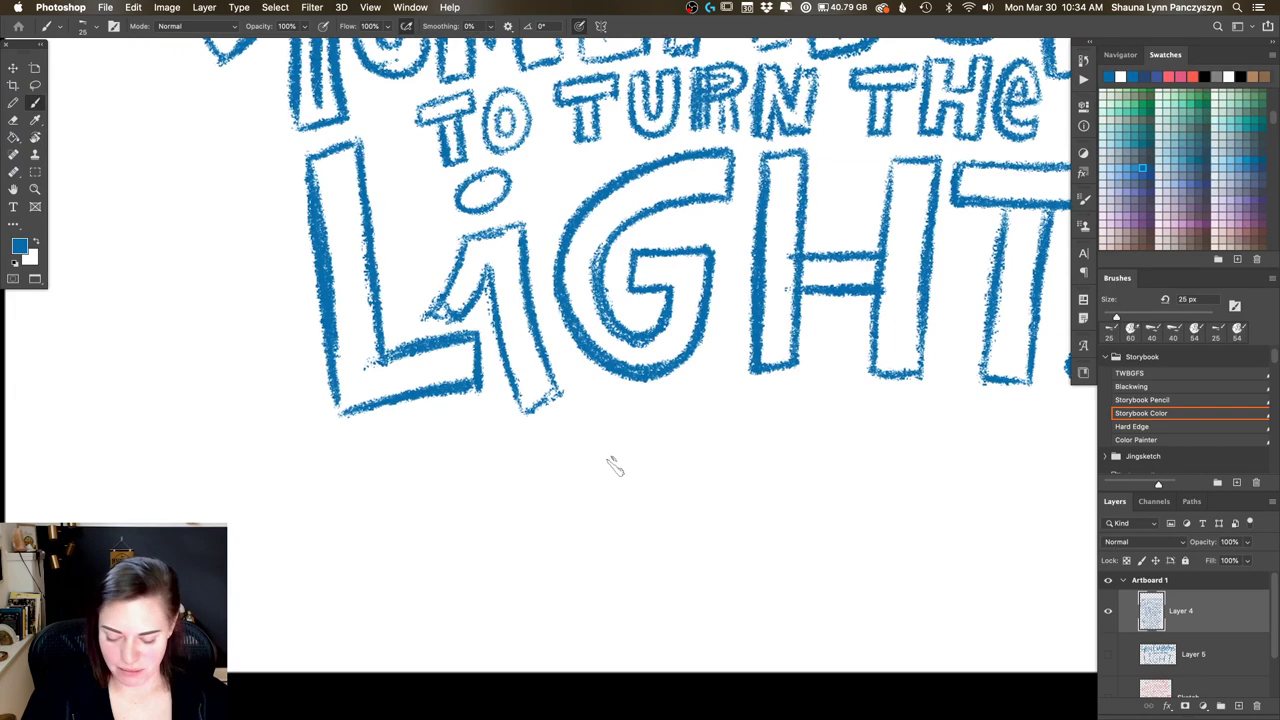
pyautogui.hscroll(4, 614, 440)
pyautogui.press('super+minus')
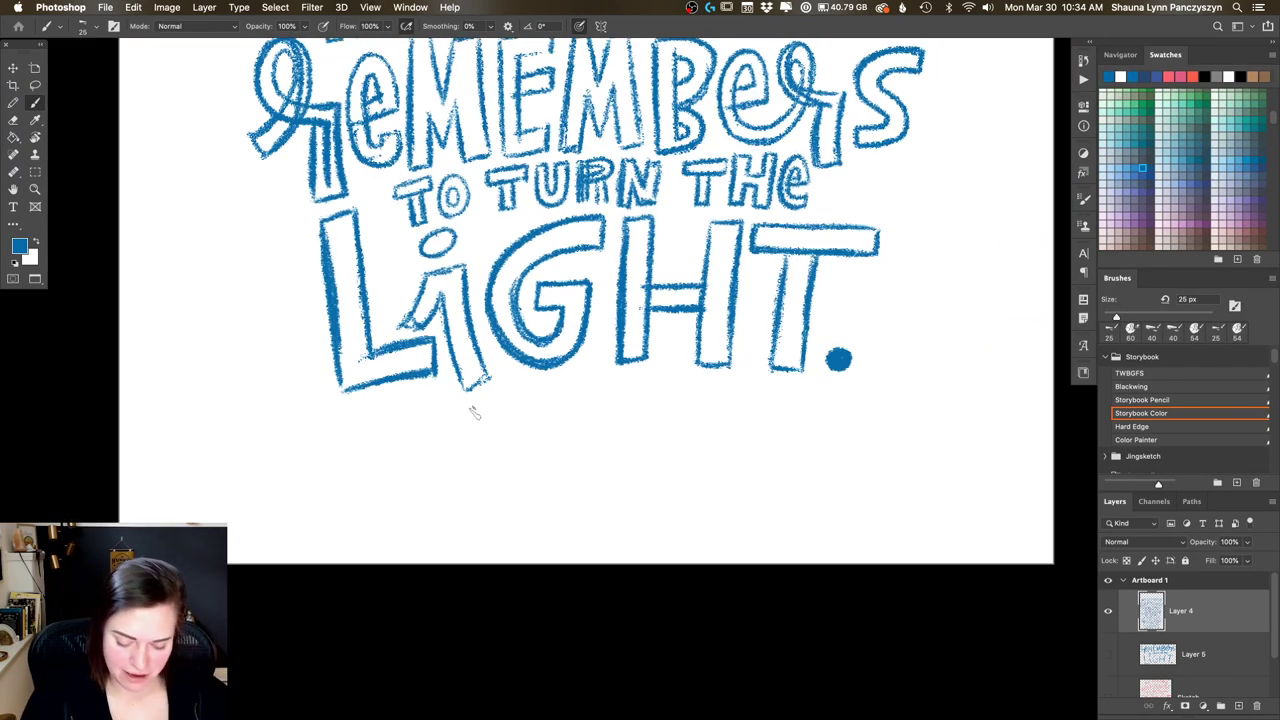
pyautogui.moveTo(457, 413)
pyautogui.mouseDown()
pyautogui.moveTo(495, 409)
pyautogui.moveTo(493, 431)
pyautogui.moveTo(509, 395)
pyautogui.moveTo(512, 438)
pyautogui.mouseUp()
pyautogui.moveTo(527, 390)
pyautogui.mouseDown()
pyautogui.moveTo(544, 437)
pyautogui.moveTo(564, 409)
pyautogui.moveTo(552, 430)
pyautogui.moveTo(574, 409)
pyautogui.moveTo(579, 430)
pyautogui.moveTo(589, 407)
pyautogui.moveTo(591, 445)
pyautogui.mouseUp()
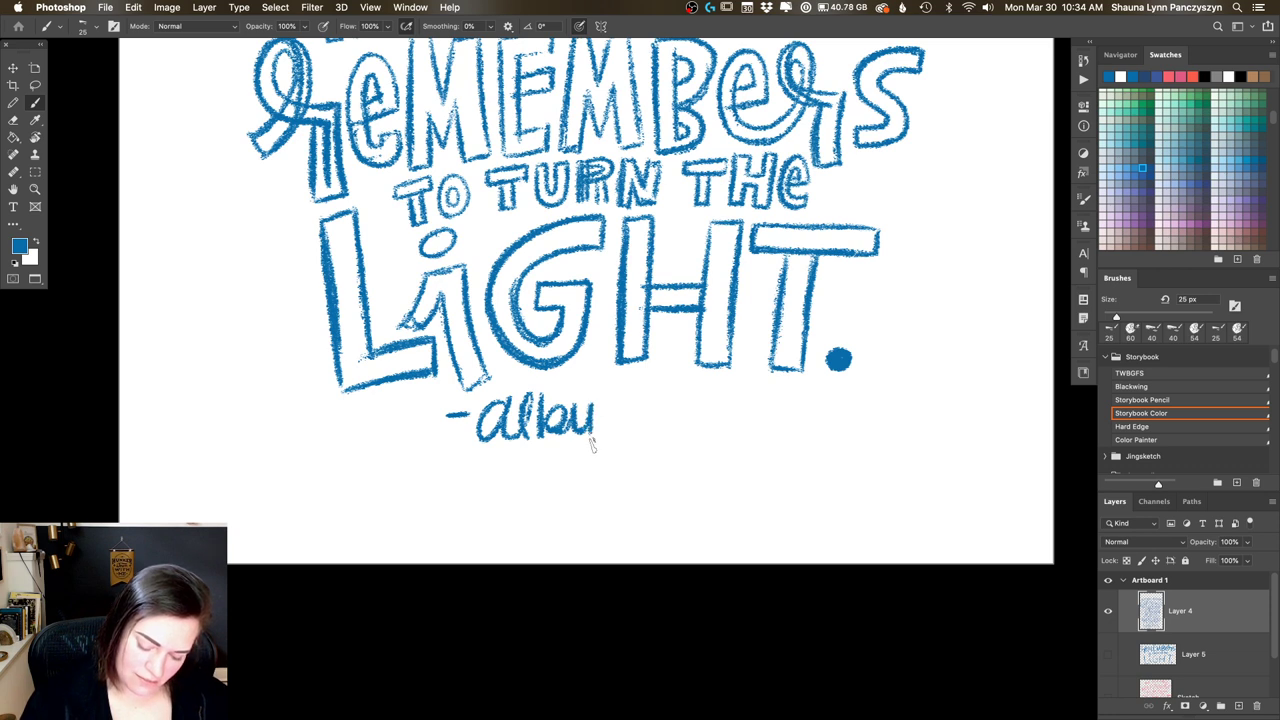
pyautogui.press('super+z')
pyautogui.press('super+z')
pyautogui.press('super+z')
pyautogui.press('super+z')
pyautogui.press('super+z')
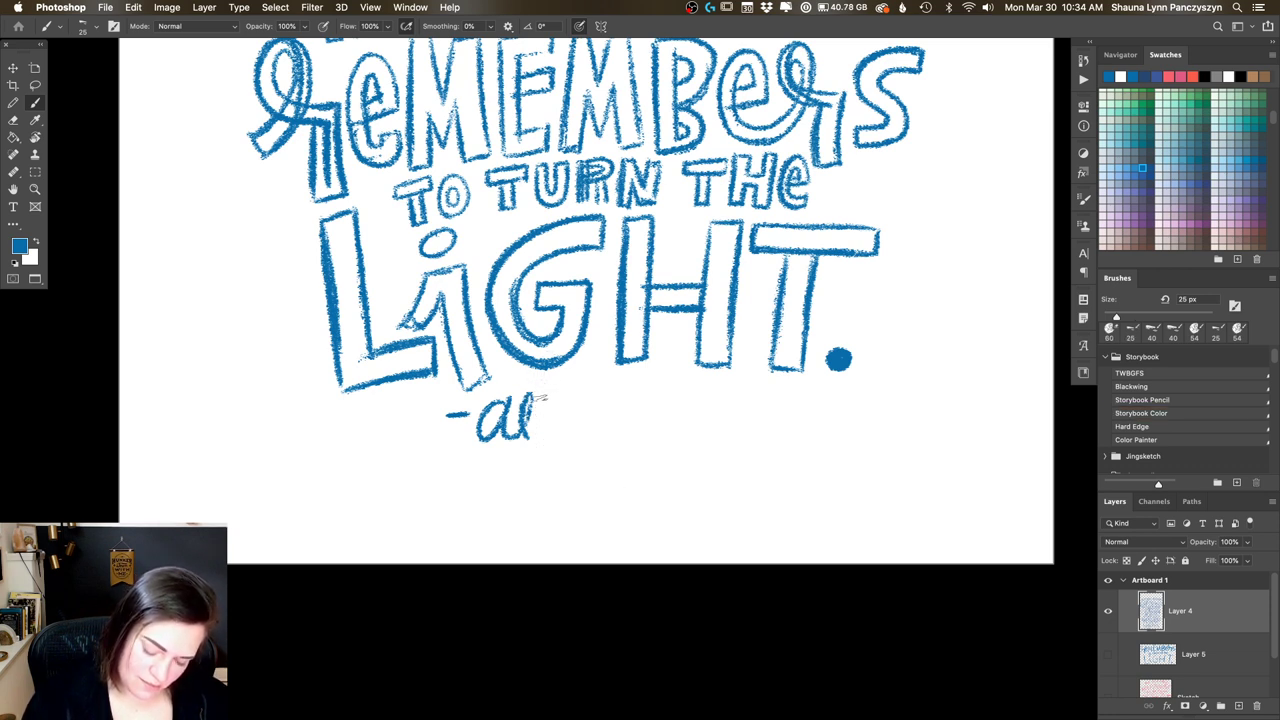
pyautogui.moveTo(546, 392)
pyautogui.mouseDown()
pyautogui.moveTo(540, 432)
pyautogui.moveTo(568, 414)
pyautogui.moveTo(556, 432)
pyautogui.moveTo(614, 430)
pyautogui.moveTo(636, 412)
pyautogui.moveTo(656, 432)
pyautogui.mouseUp()
pyautogui.moveTo(648, 388)
pyautogui.mouseDown()
pyautogui.moveTo(678, 403)
pyautogui.moveTo(658, 434)
pyautogui.mouseUp()
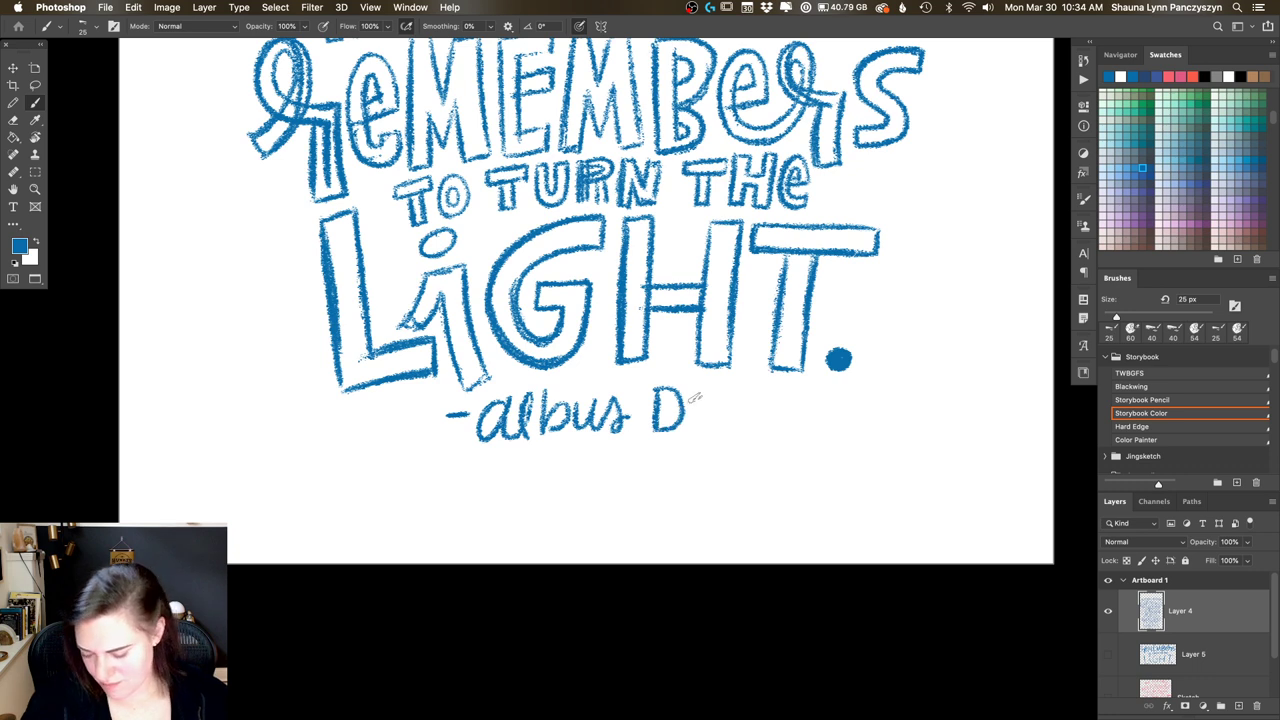
pyautogui.moveTo(688, 394)
pyautogui.mouseDown()
pyautogui.moveTo(714, 396)
pyautogui.moveTo(720, 430)
pyautogui.moveTo(752, 398)
pyautogui.moveTo(764, 428)
pyautogui.moveTo(786, 426)
pyautogui.mouseUp()
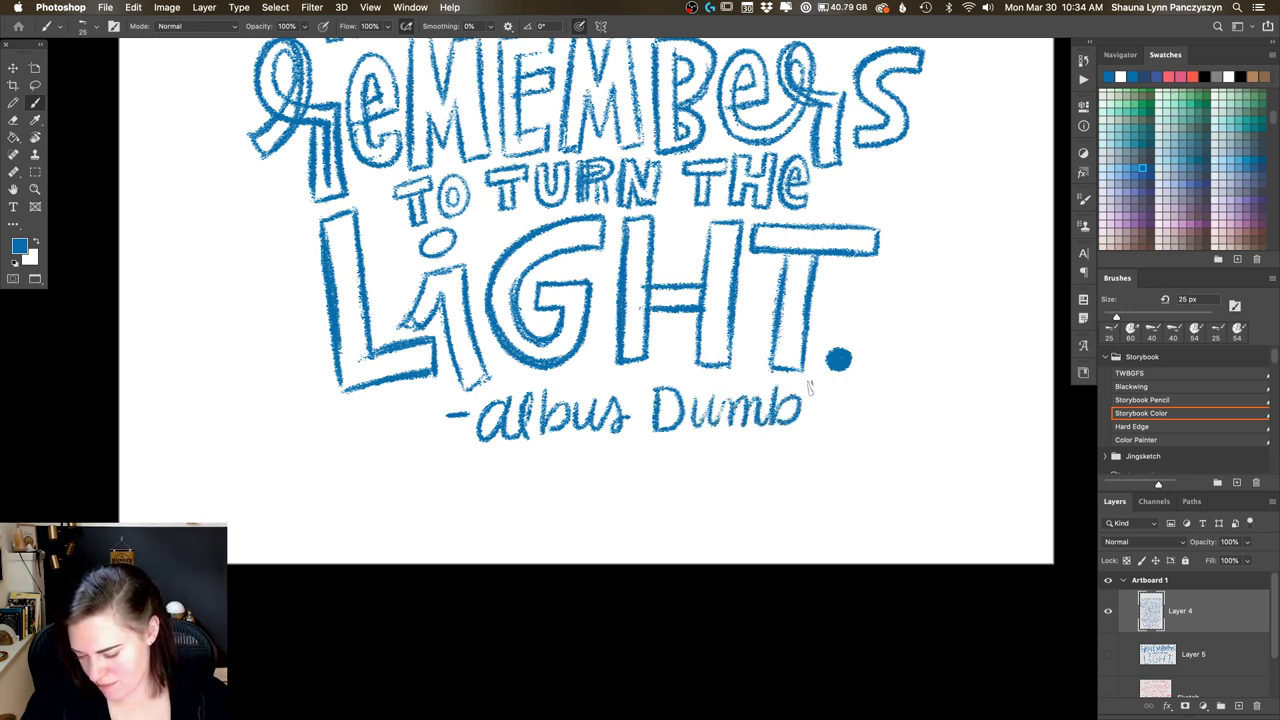
pyautogui.moveTo(810, 384)
pyautogui.mouseDown()
pyautogui.moveTo(816, 428)
pyautogui.moveTo(848, 420)
pyautogui.moveTo(876, 378)
pyautogui.moveTo(878, 424)
pyautogui.moveTo(890, 402)
pyautogui.moveTo(912, 410)
pyautogui.moveTo(946, 392)
pyautogui.moveTo(950, 428)
pyautogui.mouseUp()
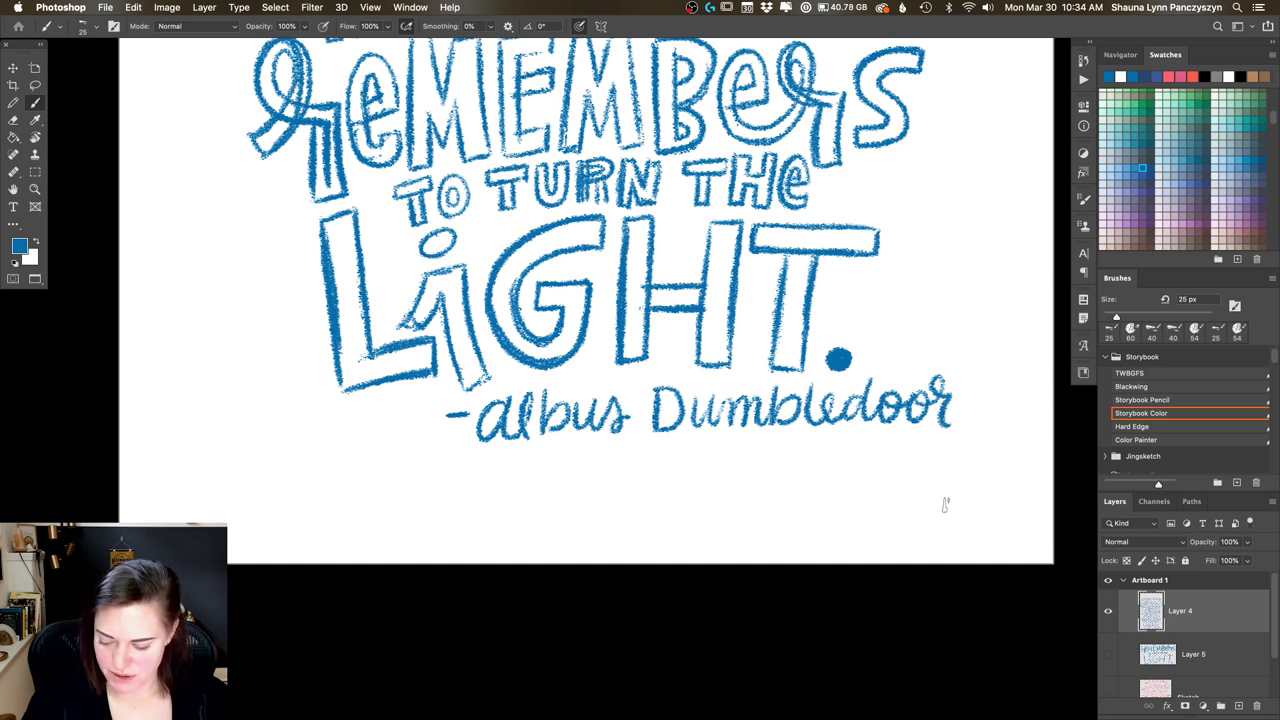
pyautogui.moveTo(902, 396); pyautogui.dragTo(914, 423)
pyautogui.moveTo(942, 382)
pyautogui.mouseDown()
pyautogui.moveTo(957, 411)
pyautogui.moveTo(912, 386)
pyautogui.moveTo(940, 412)
pyautogui.moveTo(946, 396)
pyautogui.moveTo(958, 422)
pyautogui.mouseUp()
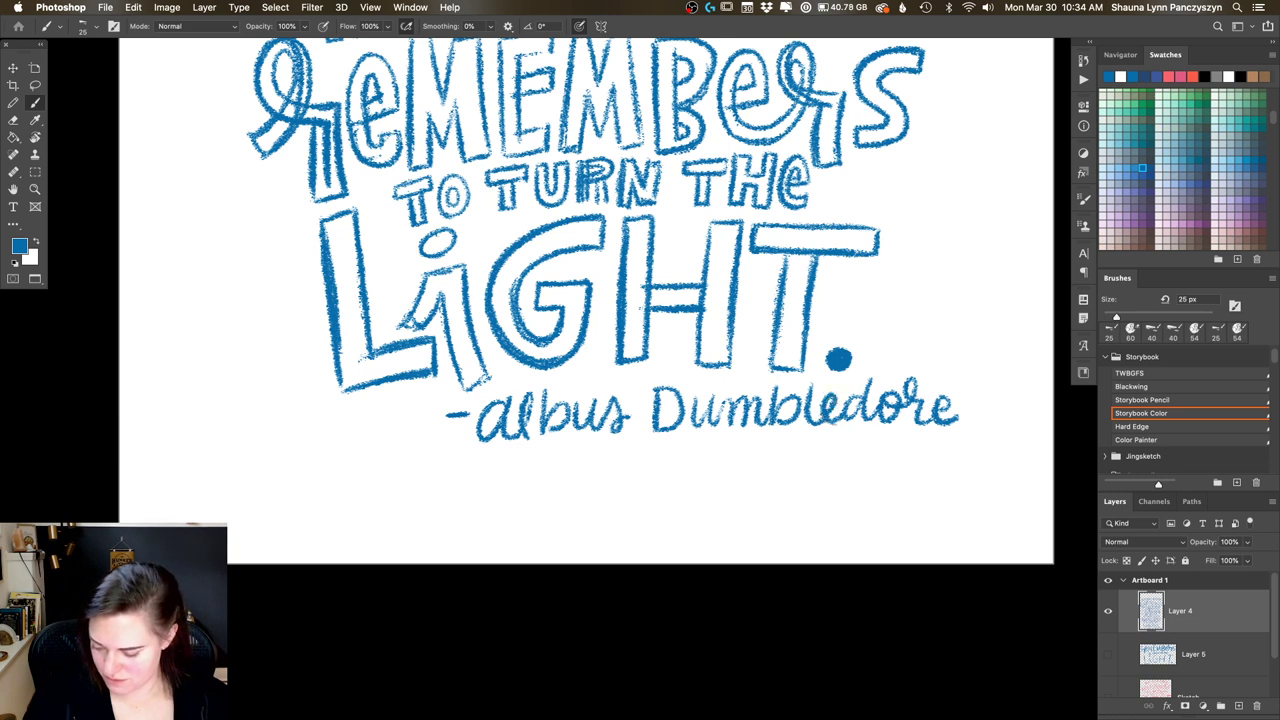
# Step: Lasso the signature and shift it left and down into place under LIGHT
pyautogui.press('l')
pyautogui.moveTo(797, 383)
pyautogui.mouseDown()
pyautogui.moveTo(579, 376)
pyautogui.moveTo(473, 392)
pyautogui.moveTo(422, 431)
pyautogui.moveTo(586, 478)
pyautogui.moveTo(857, 472)
pyautogui.moveTo(1000, 406)
pyautogui.moveTo(920, 364)
pyautogui.moveTo(835, 378)
pyautogui.mouseUp()
pyautogui.moveTo(963, 374)
pyautogui.mouseDown()
pyautogui.moveTo(920, 414)
pyautogui.moveTo(848, 402)
pyautogui.moveTo(870, 425)
pyautogui.mouseUp()
pyautogui.hotkey('ctrl', 'd')
pyautogui.press('b')
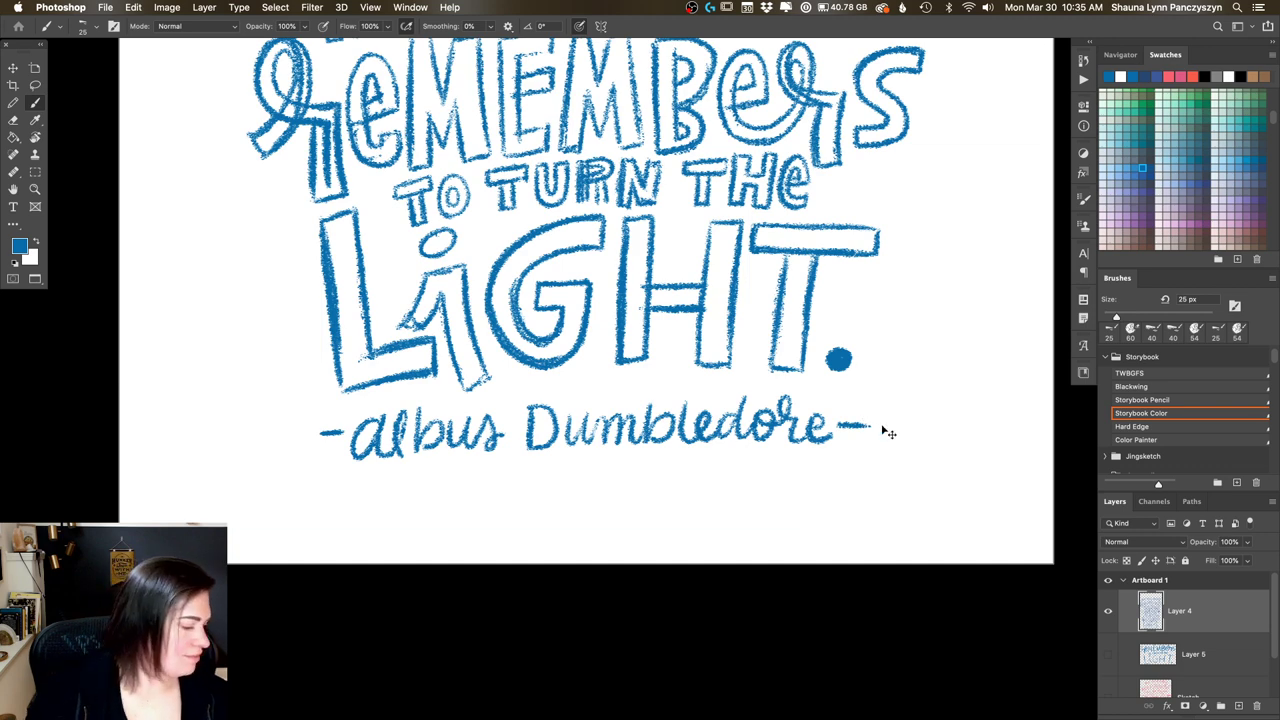
pyautogui.hotkey('ctrl', '0')
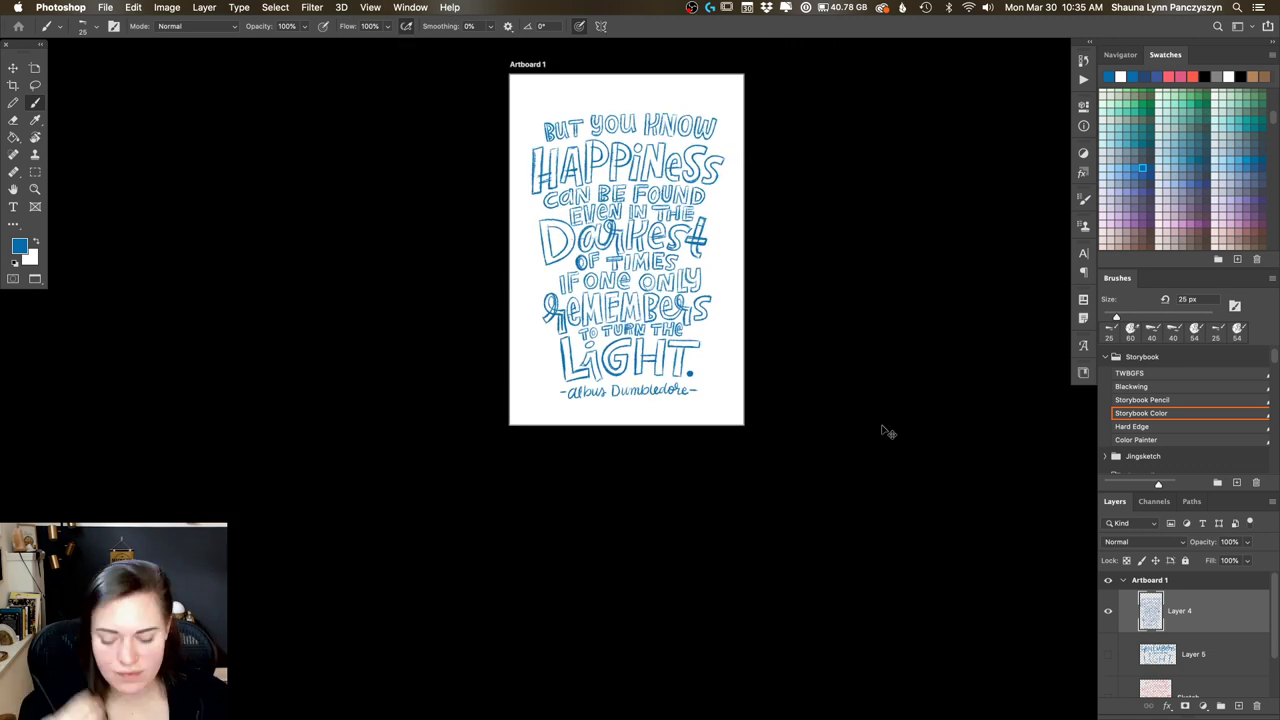
# Step: Lower Layer 4's opacity to 37% so the inked lettering turns pale blue
pyautogui.hotkey('ctrl', '-')
pyautogui.hotkey('ctrl', '+')
pyautogui.hotkey('ctrl', '+')
pyautogui.moveTo(795, 240); pyautogui.dragTo(780, 309)
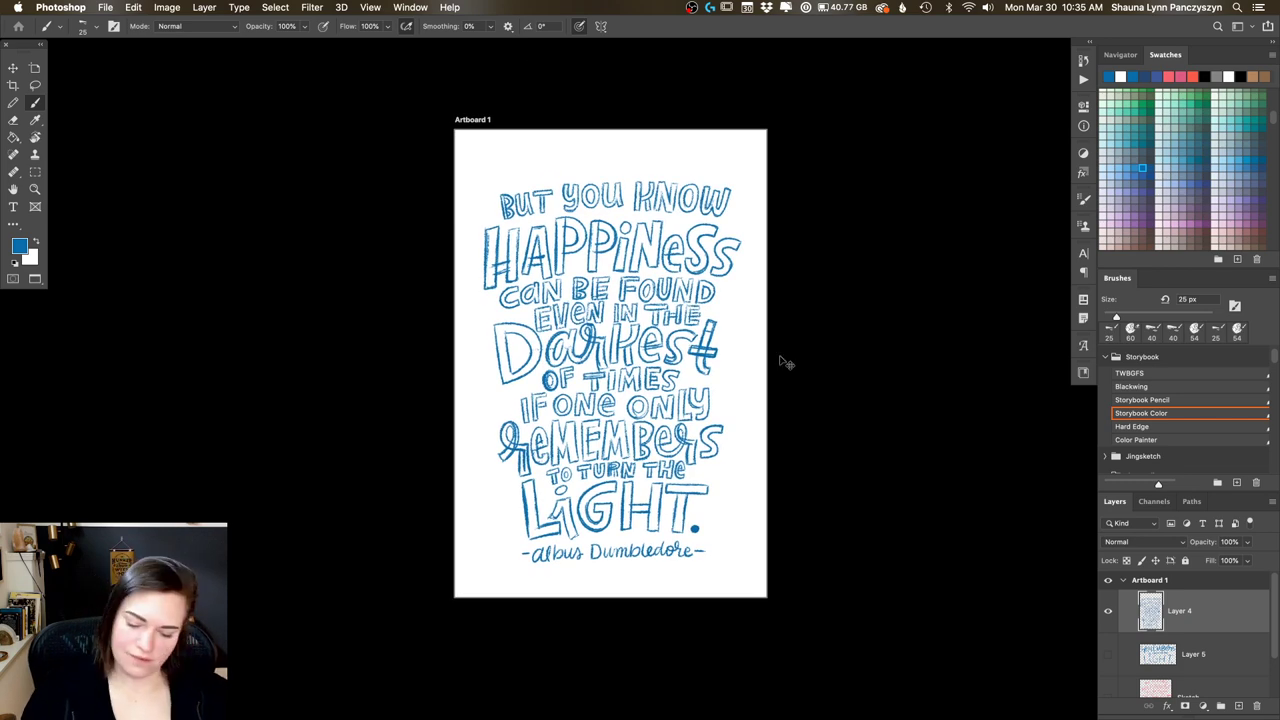
pyautogui.hotkey('ctrl', '-')
pyautogui.hotkey('ctrl', '+')
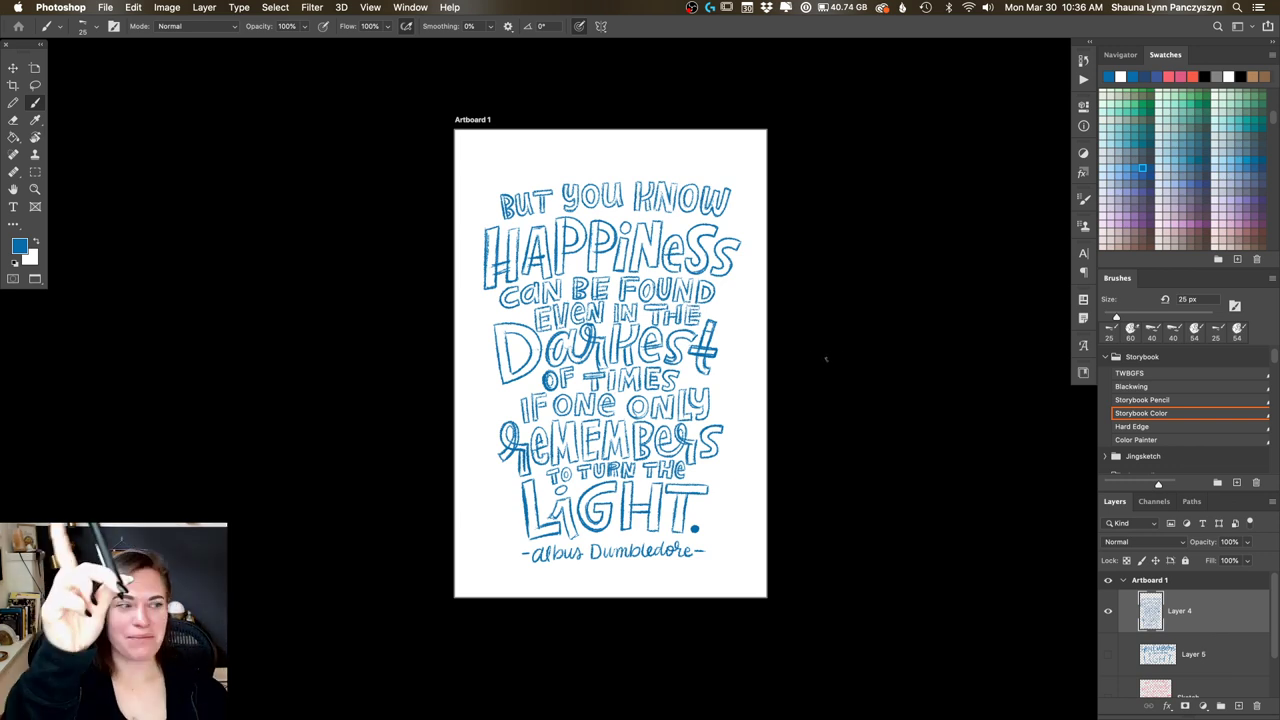
pyautogui.scroll(-2, 808, 331)
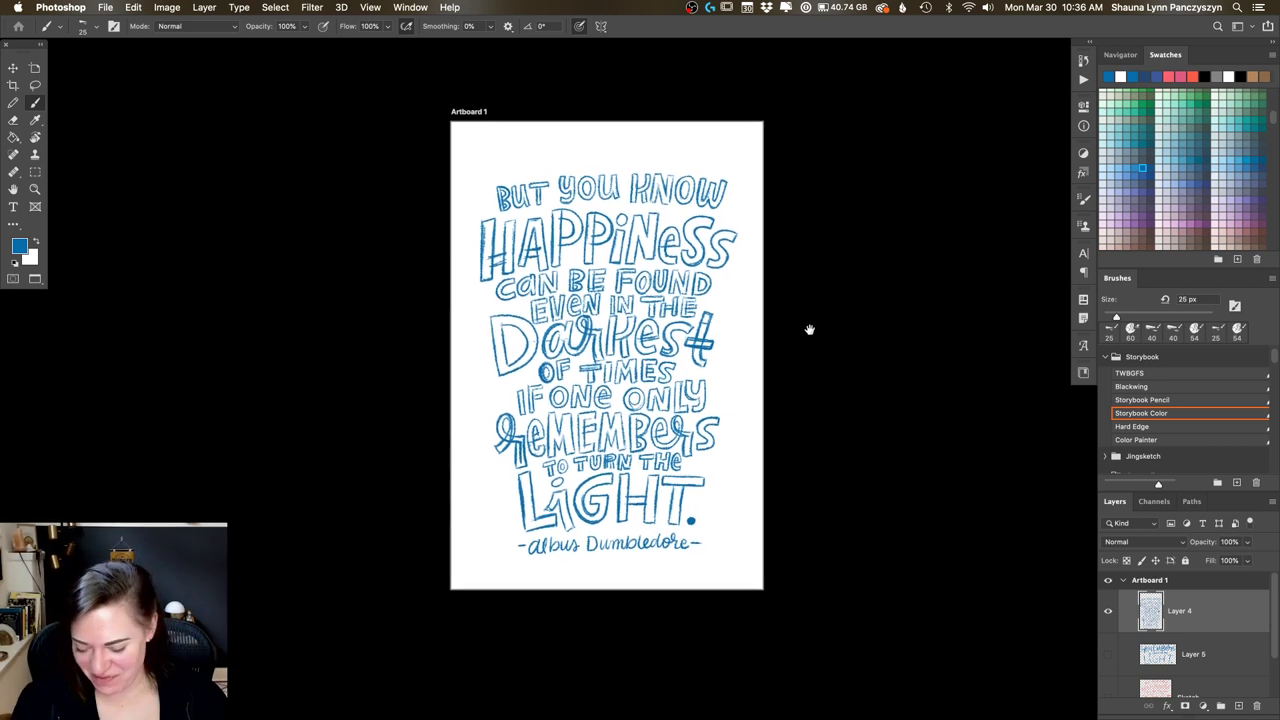
pyautogui.hscroll(1, 822, 354)
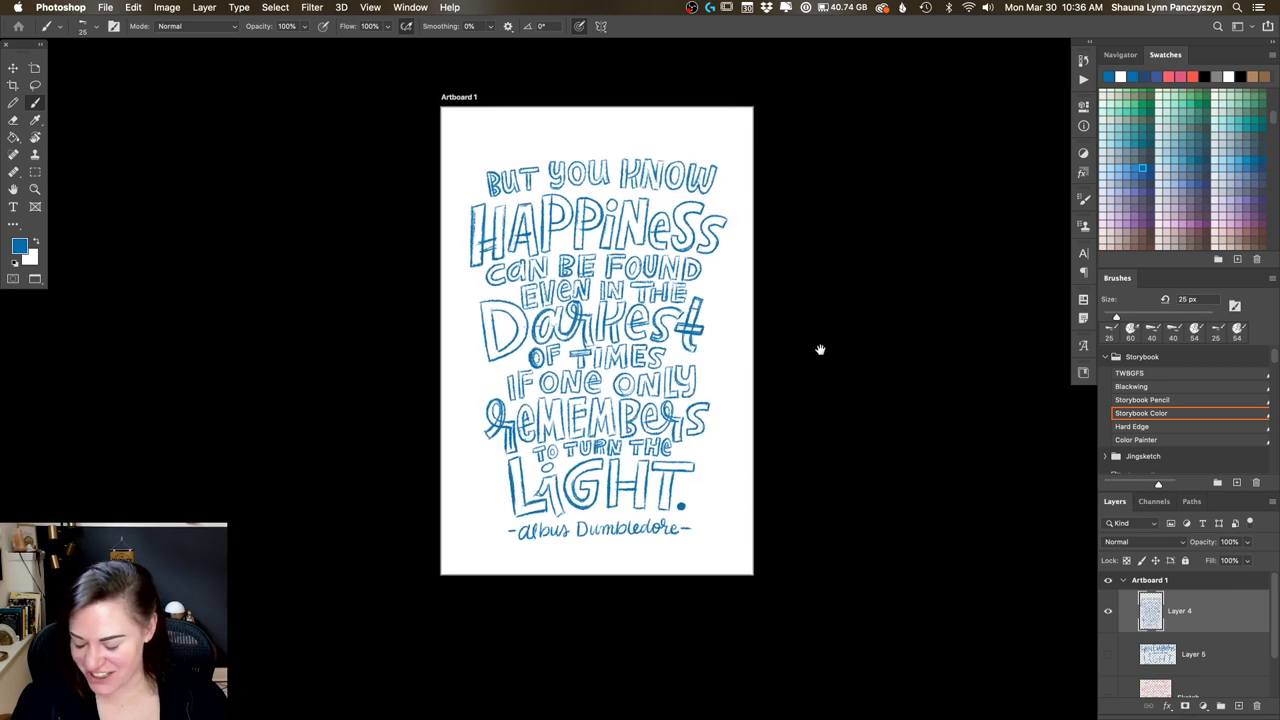
pyautogui.moveTo(1213, 543); pyautogui.dragTo(1200, 545)
# Step: Select Group 1 and add a Solid Color fill layer in navy #1e3846
pyautogui.moveTo(1271, 622); pyautogui.dragTo(1268, 677)
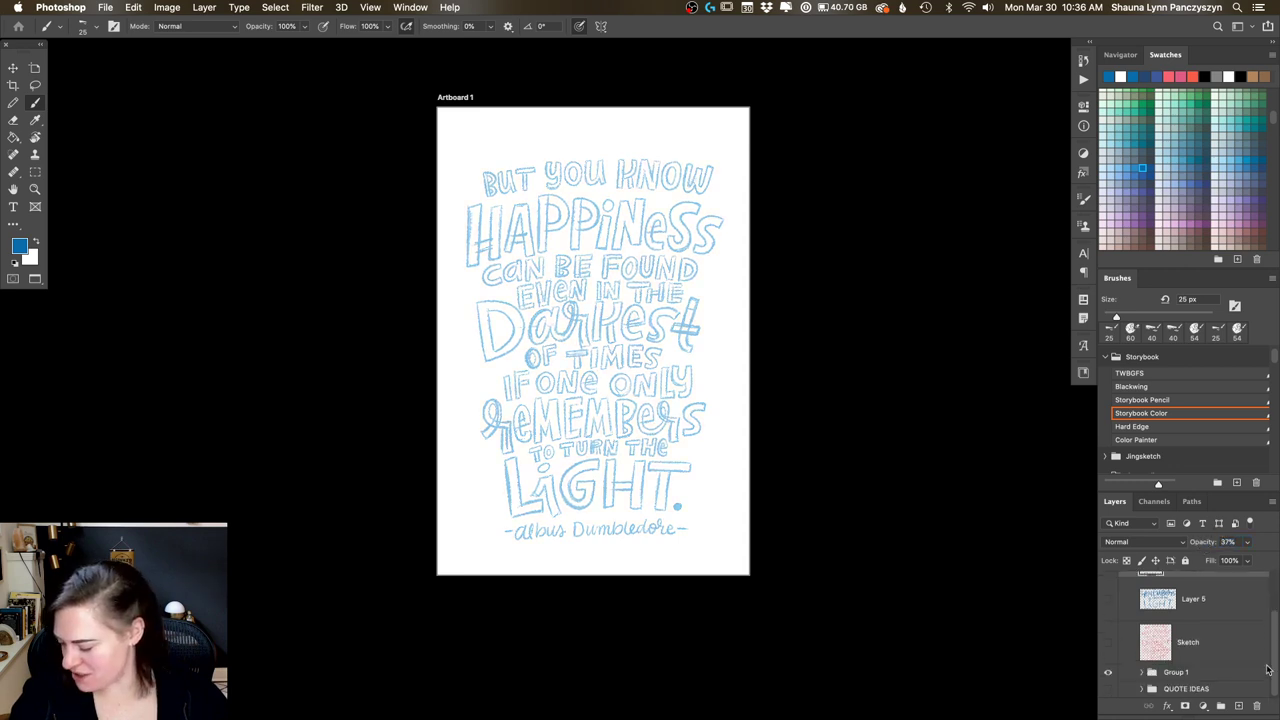
pyautogui.click(1233, 675)
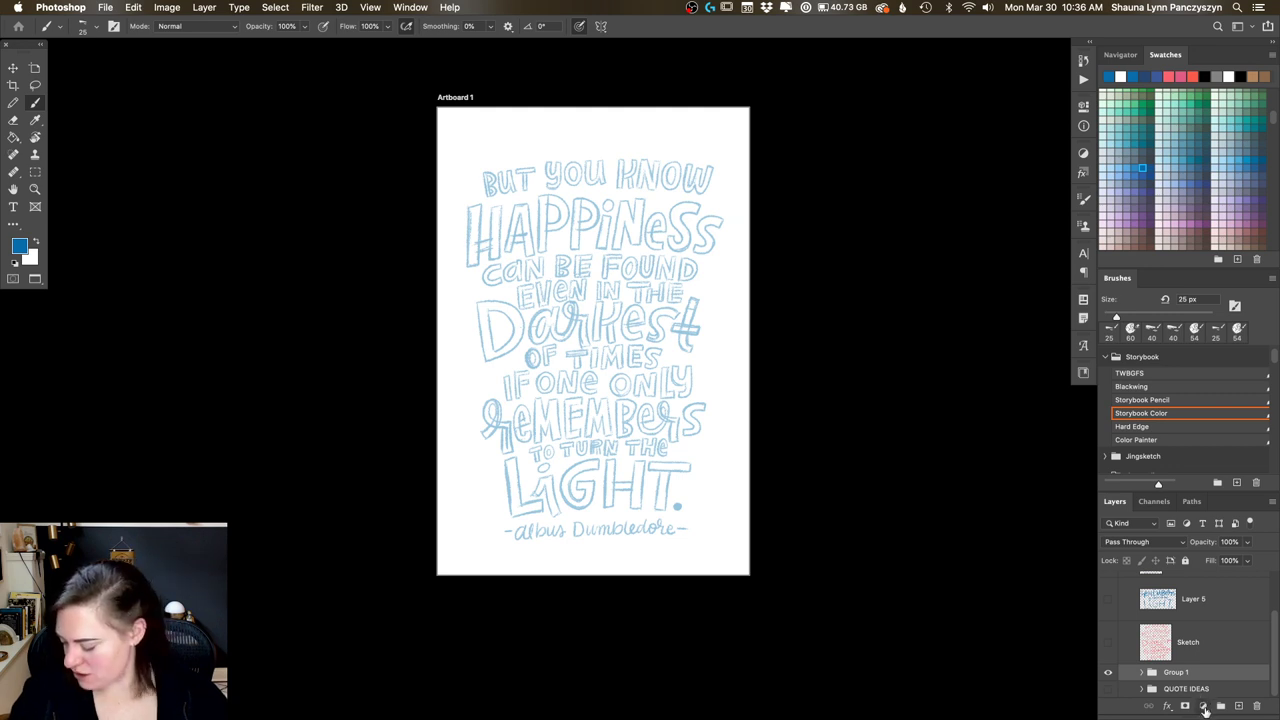
pyautogui.click(1202, 706)
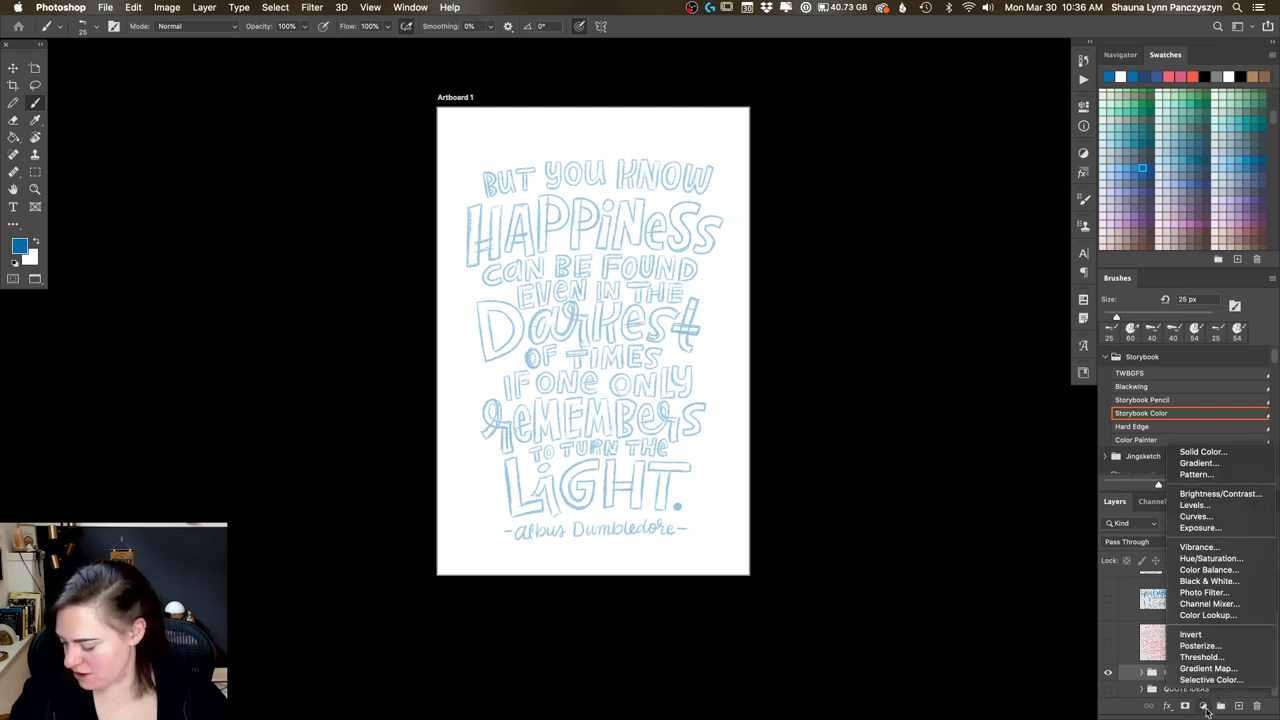
pyautogui.click(1230, 453)
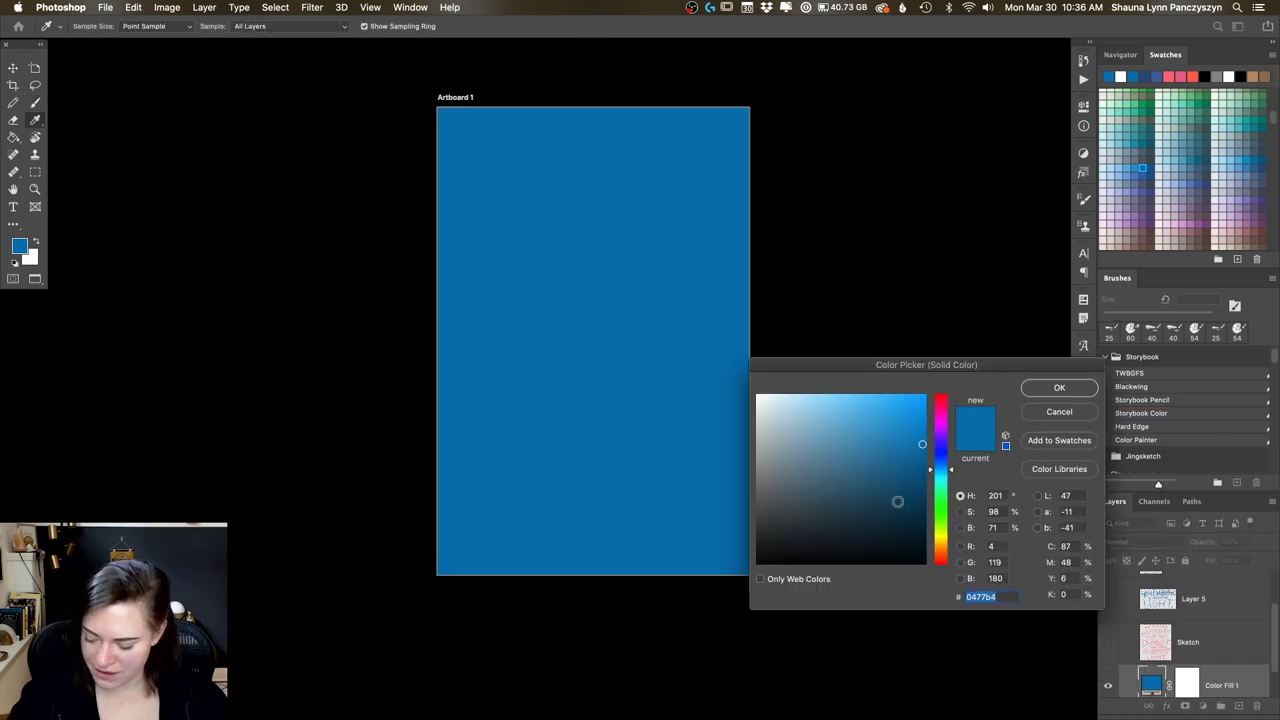
pyautogui.moveTo(896, 500)
pyautogui.mouseDown()
pyautogui.moveTo(903, 514)
pyautogui.moveTo(834, 517)
pyautogui.moveTo(816, 531)
pyautogui.mouseUp()
pyautogui.click(1059, 389)
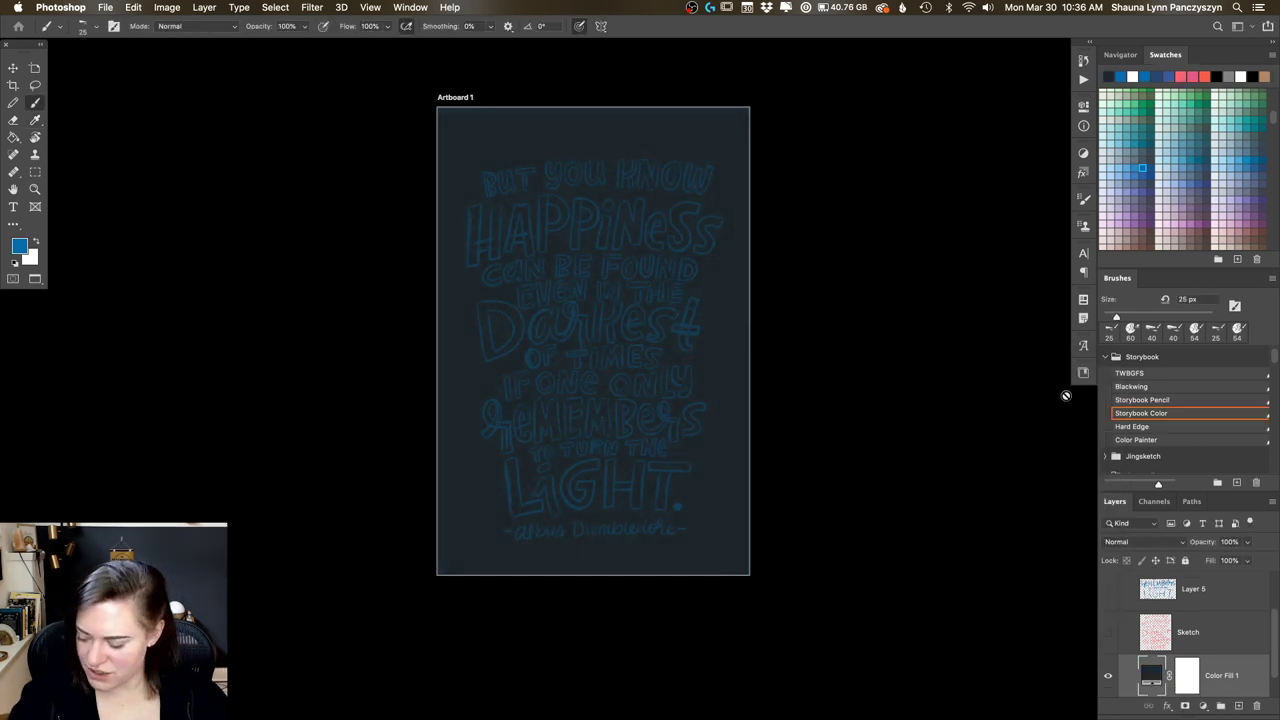
# Step: Add a new empty layer above the Layer 4 sketch and choose a light cyan swatch
pyautogui.scroll(3, 1275, 620)
pyautogui.click(1231, 612)
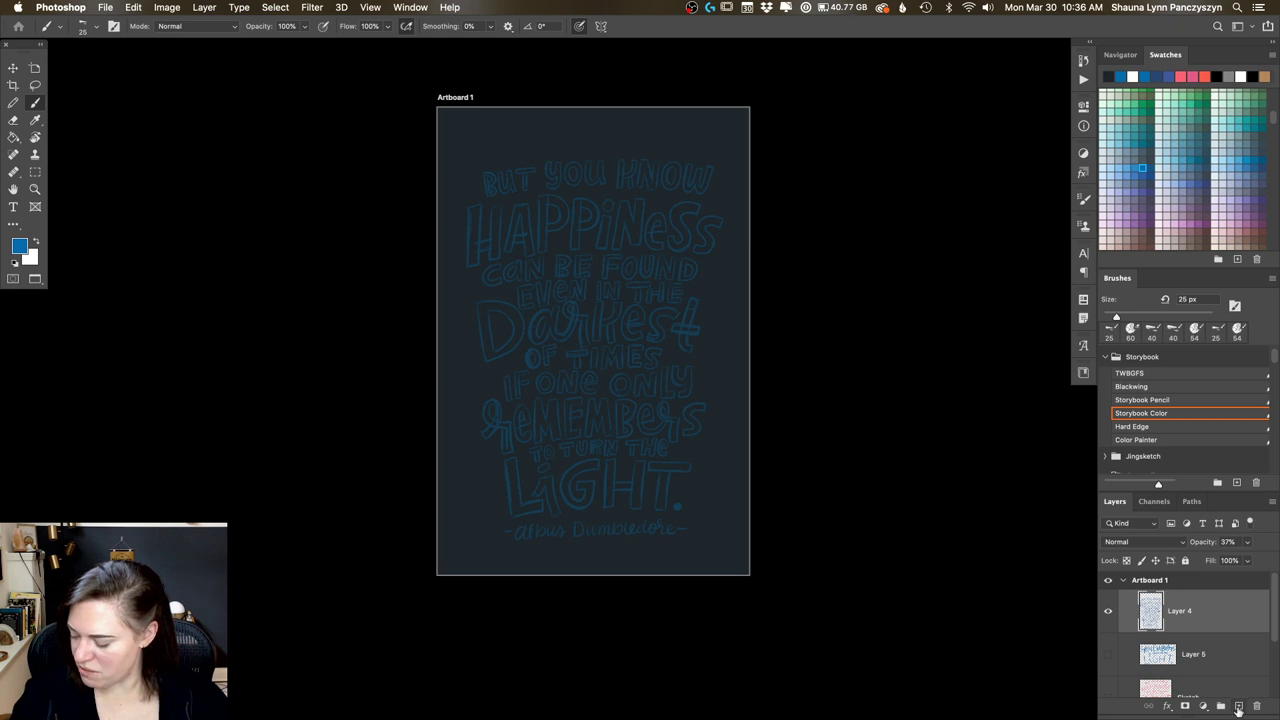
pyautogui.click(1238, 706)
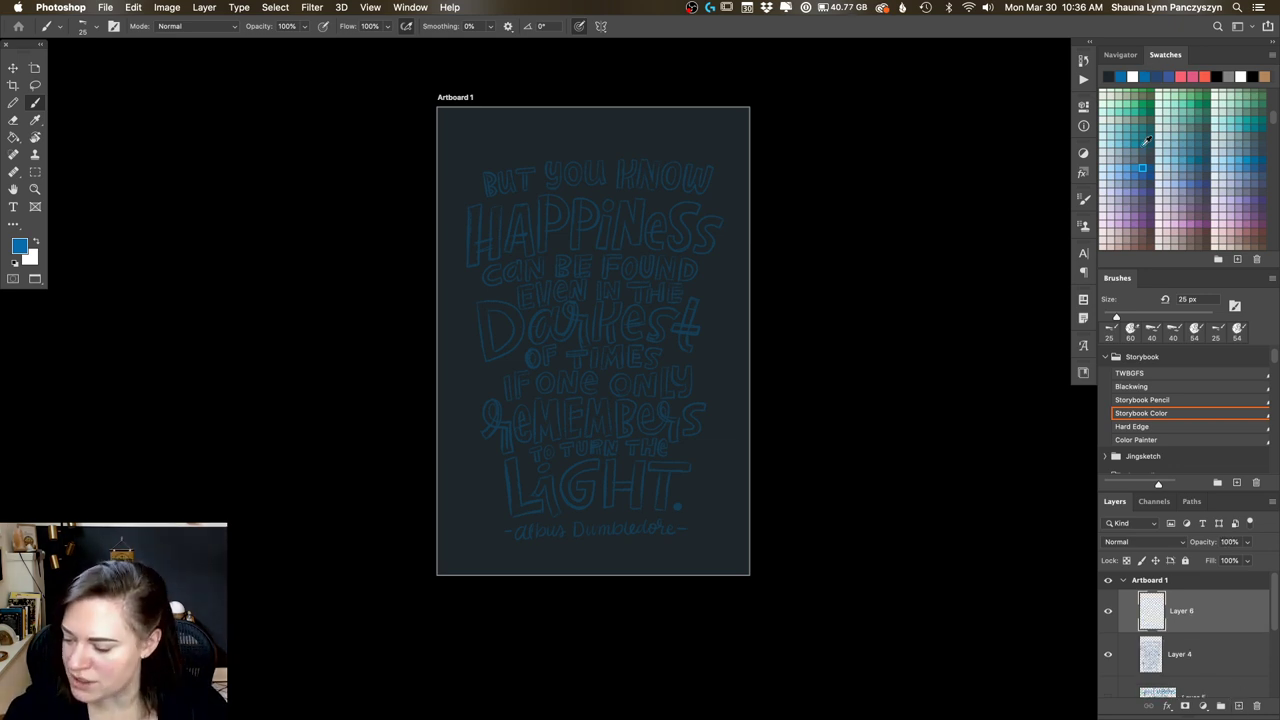
pyautogui.click(1111, 114)
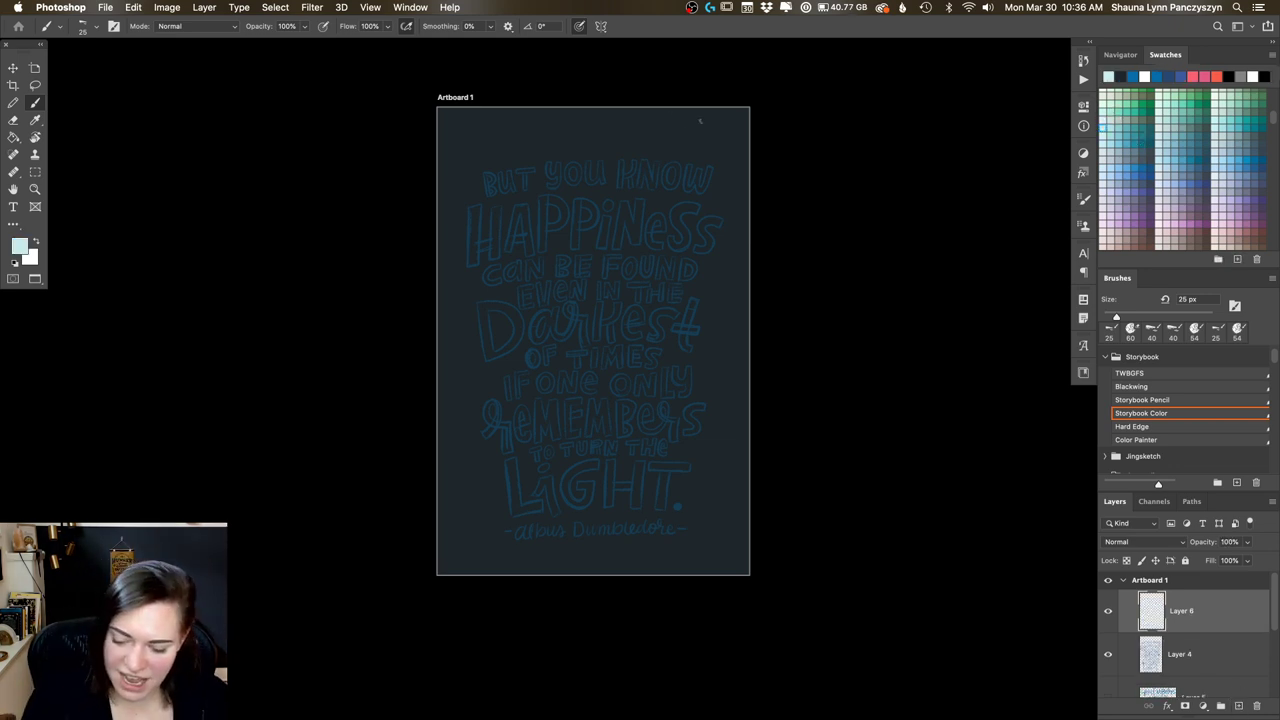
# Step: Paint three light cyan test strokes near the top with the Storybook Color brush
pyautogui.moveTo(700, 120)
pyautogui.mouseDown()
pyautogui.moveTo(610, 155)
pyautogui.moveTo(713, 121)
pyautogui.moveTo(556, 168)
pyautogui.mouseUp()
pyautogui.moveTo(652, 138); pyautogui.dragTo(534, 176)
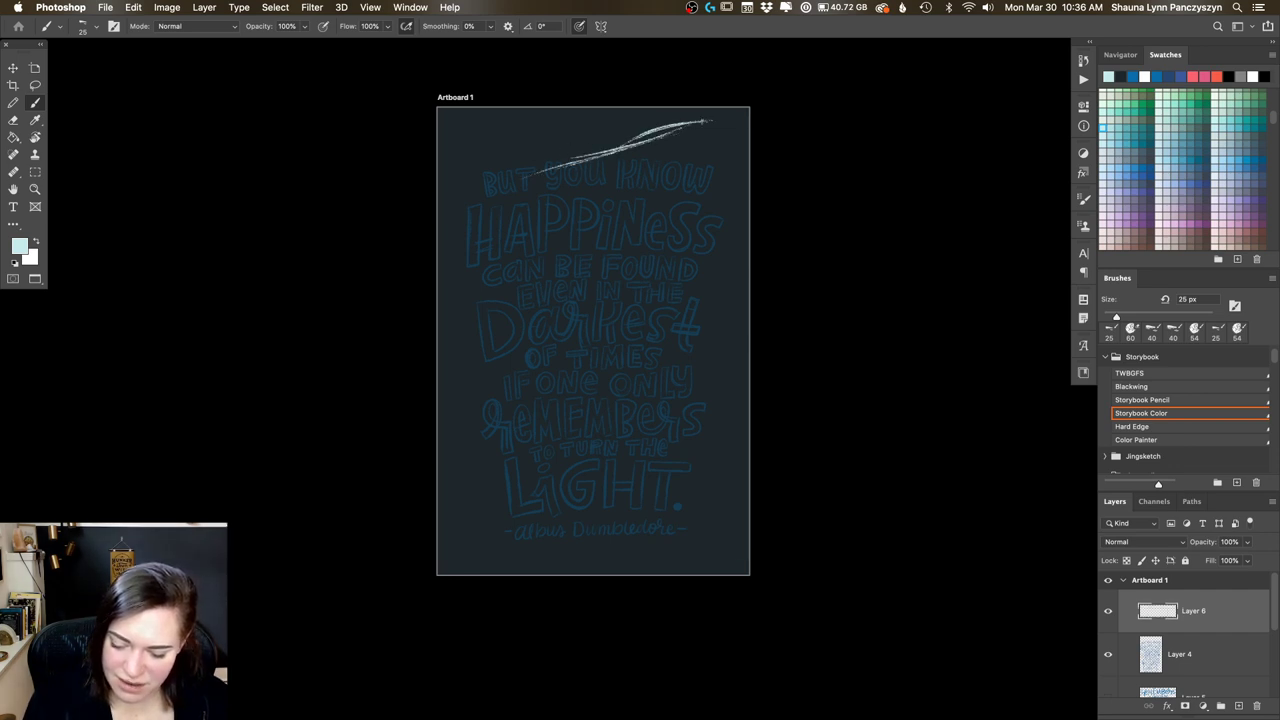
pyautogui.moveTo(690, 128); pyautogui.dragTo(522, 194)
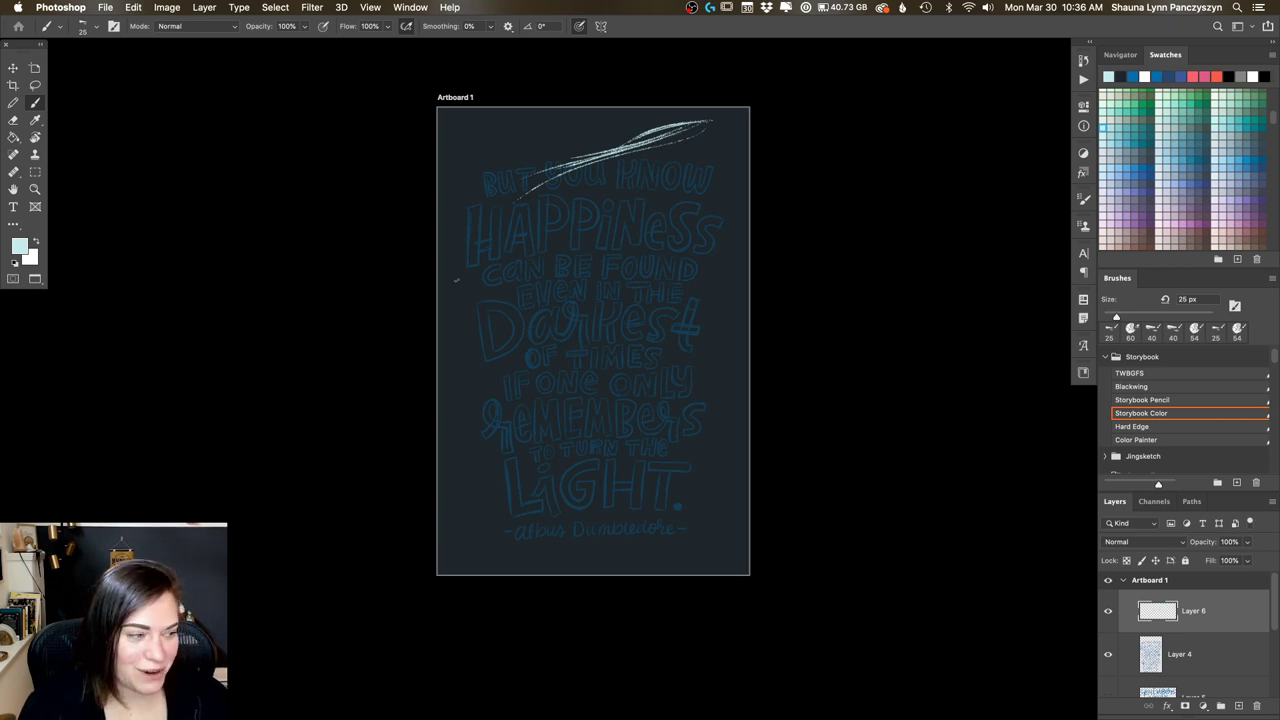
# Step: Lasso the test strokes, delete them, deselect, and return to the brush
pyautogui.press('l')
pyautogui.rightClick(745, 125)
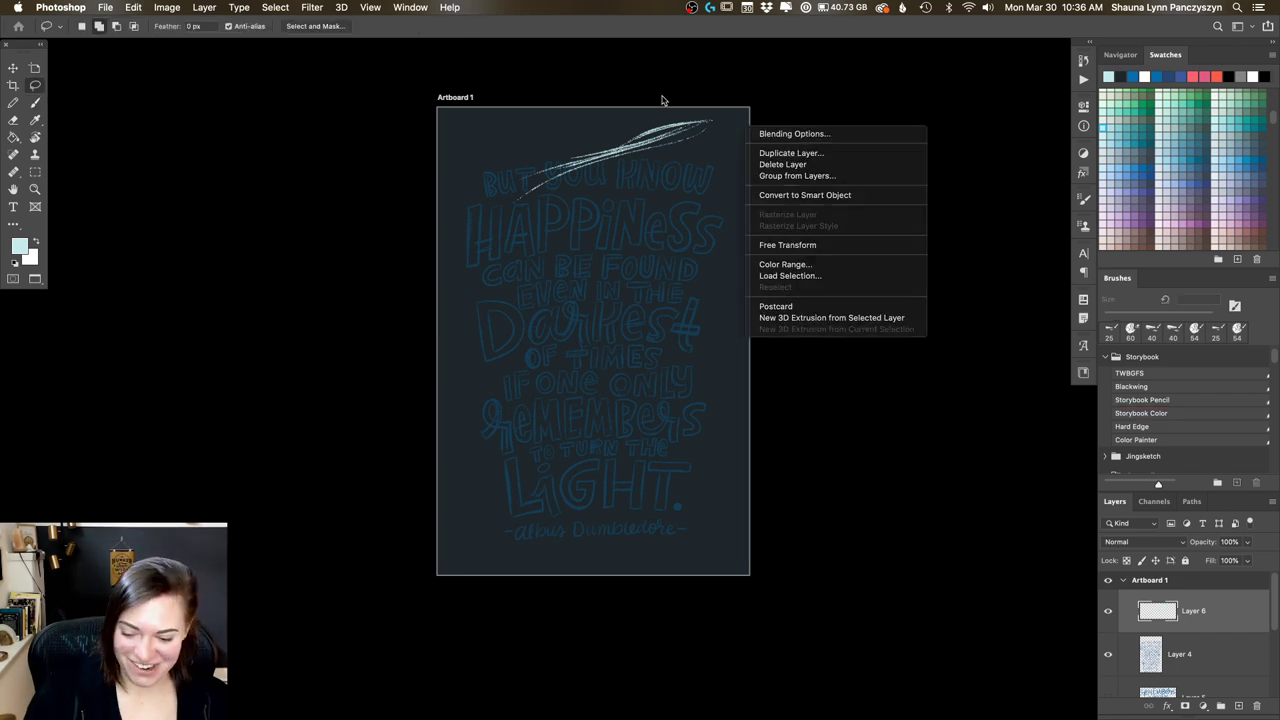
pyautogui.click(480, 215)
pyautogui.moveTo(730, 118)
pyautogui.mouseDown()
pyautogui.moveTo(490, 158)
pyautogui.moveTo(621, 231)
pyautogui.moveTo(732, 118)
pyautogui.mouseUp()
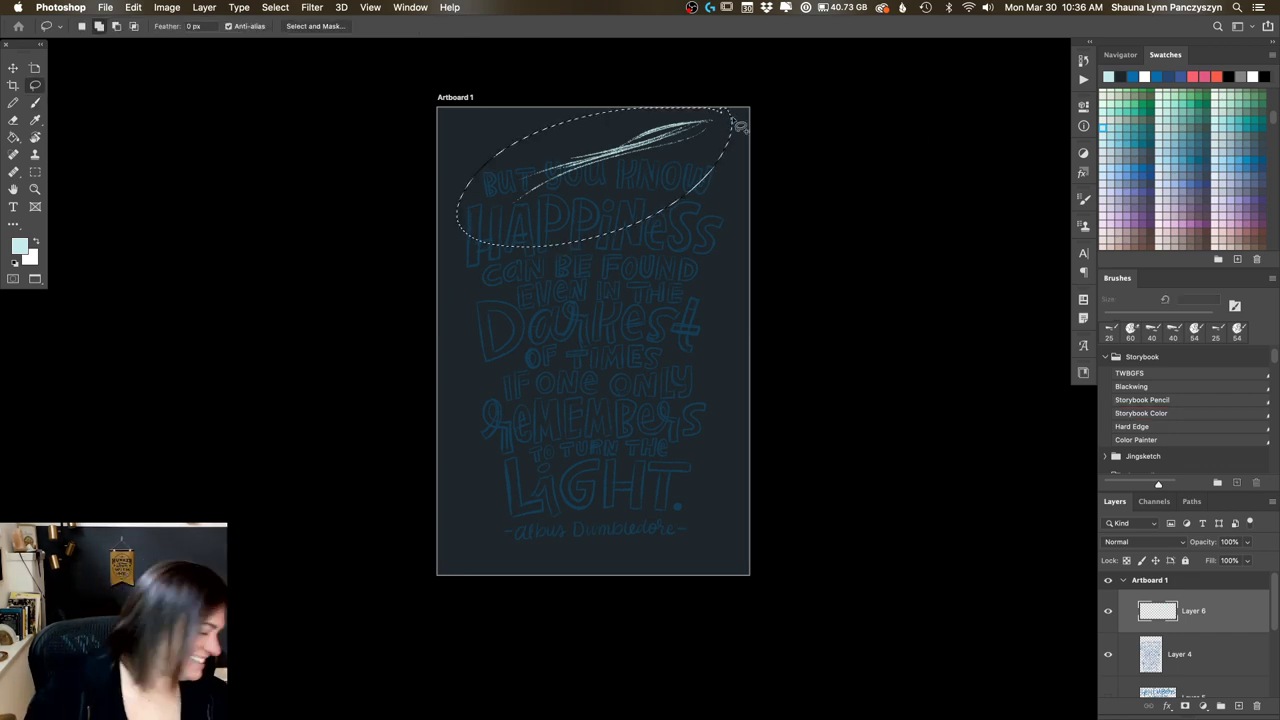
pyautogui.press('Delete')
pyautogui.press('super+d')
pyautogui.press('b')
pyautogui.press('super+equal')
pyautogui.press('super+equal')
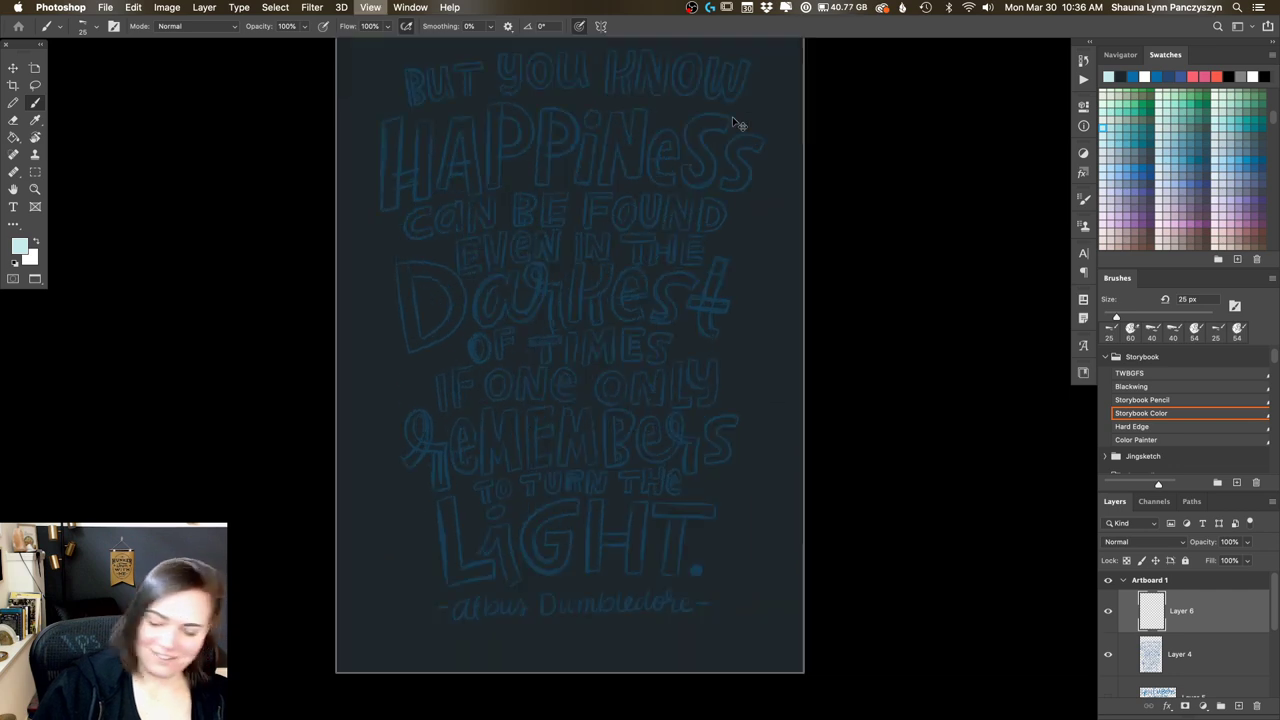
pyautogui.scroll(6, 508, 155)
pyautogui.hscroll(-6, 508, 155)
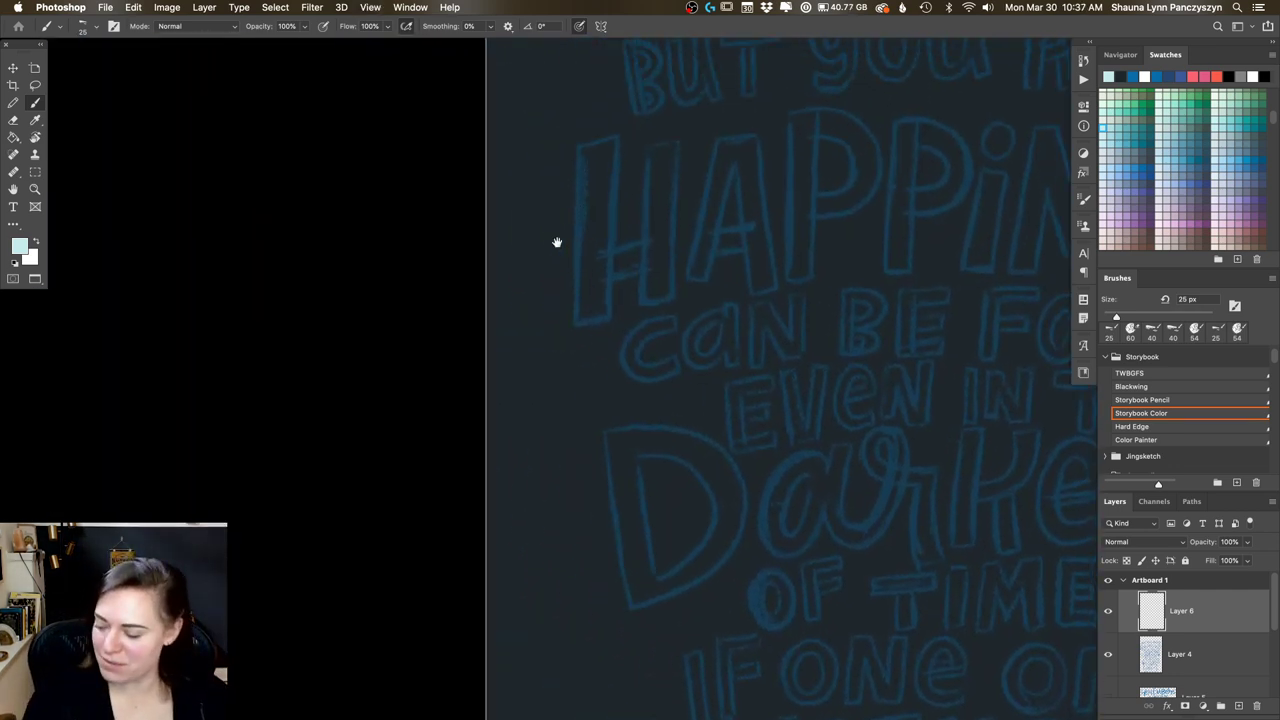
pyautogui.scroll(5, 550, 258)
pyautogui.hscroll(3, 550, 258)
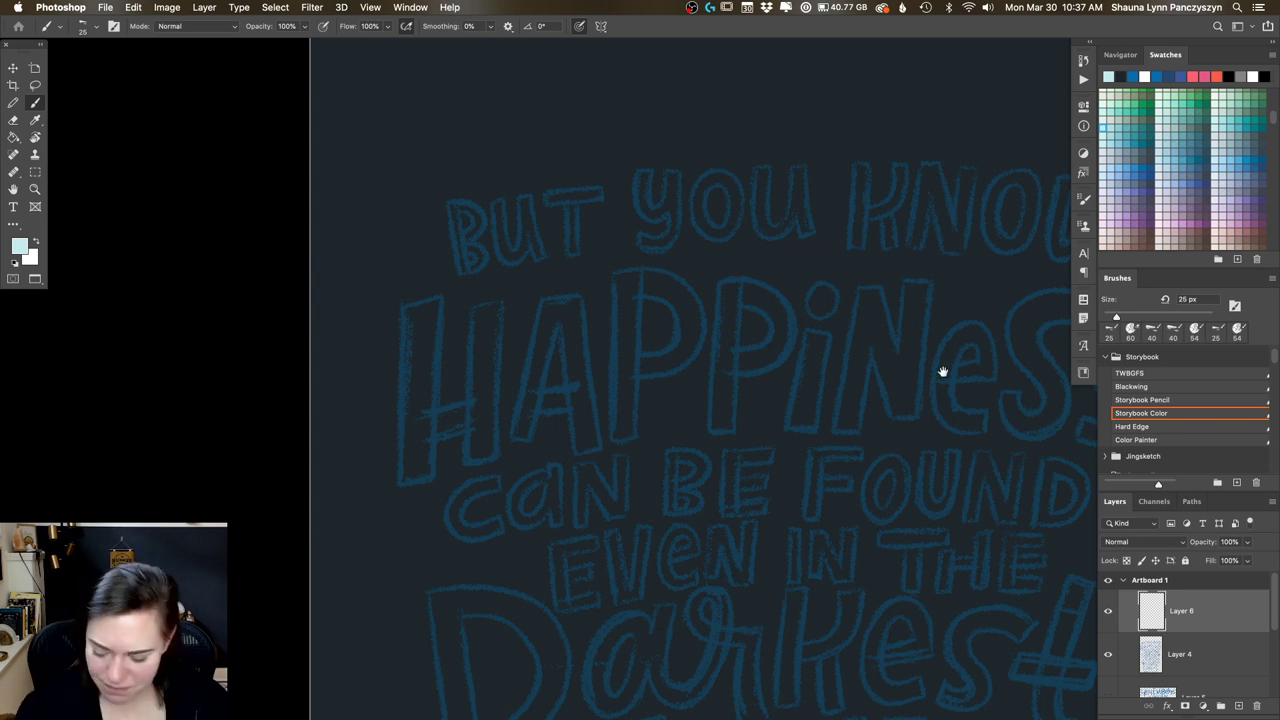
pyautogui.scroll(-10, 942, 372)
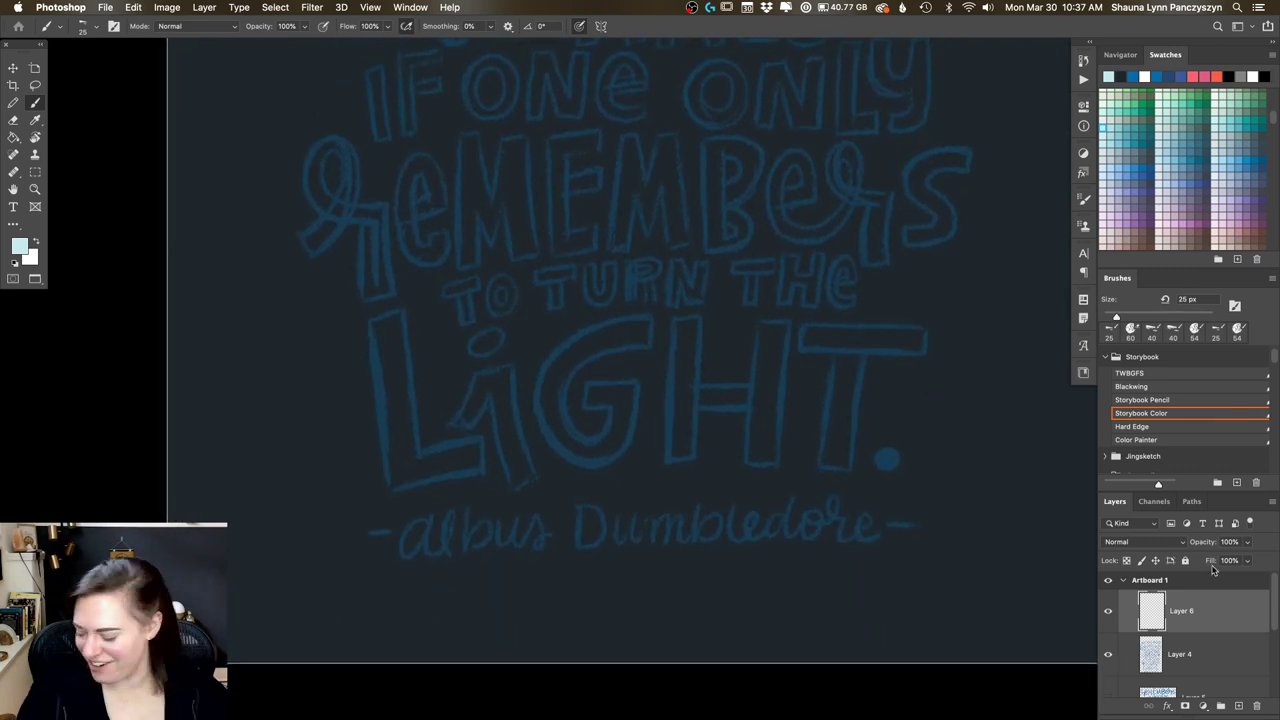
# Step: Raise Layer 4 to 100% opacity and scale the lassoed words TO TURN slightly smaller
pyautogui.click(1195, 654)
pyautogui.moveTo(1229, 545); pyautogui.dragTo(1263, 522)
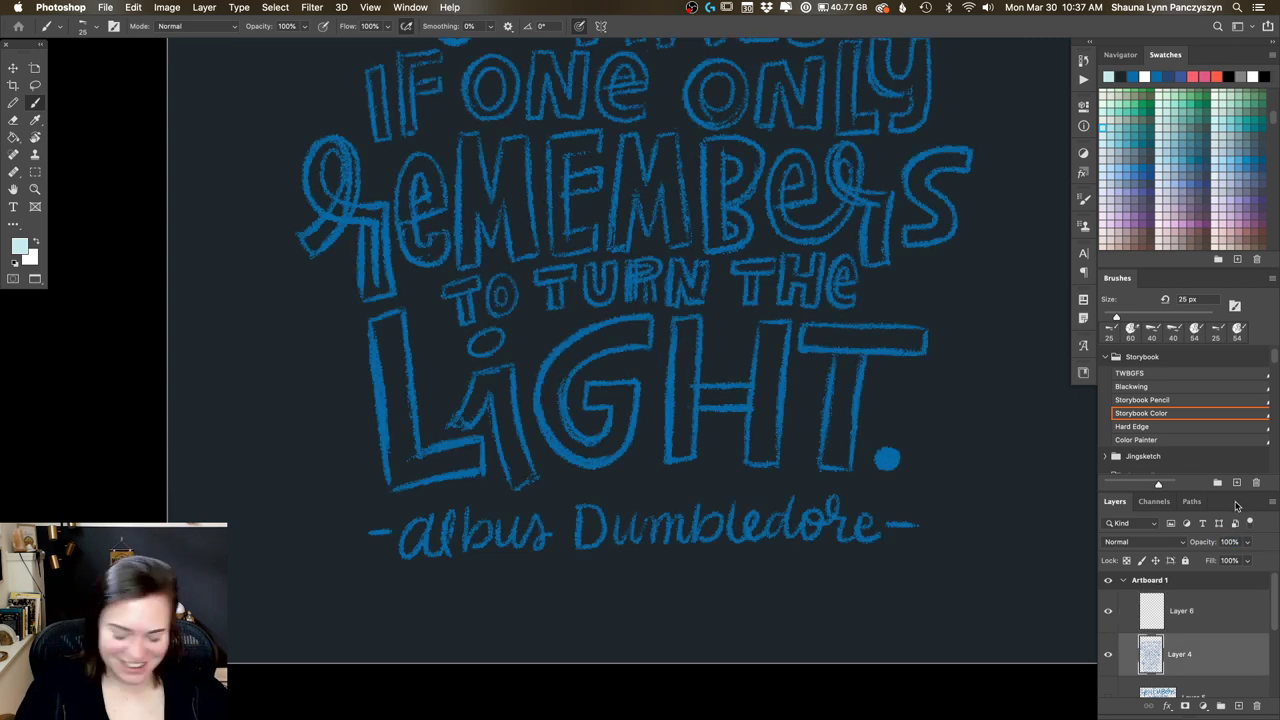
pyautogui.press('l')
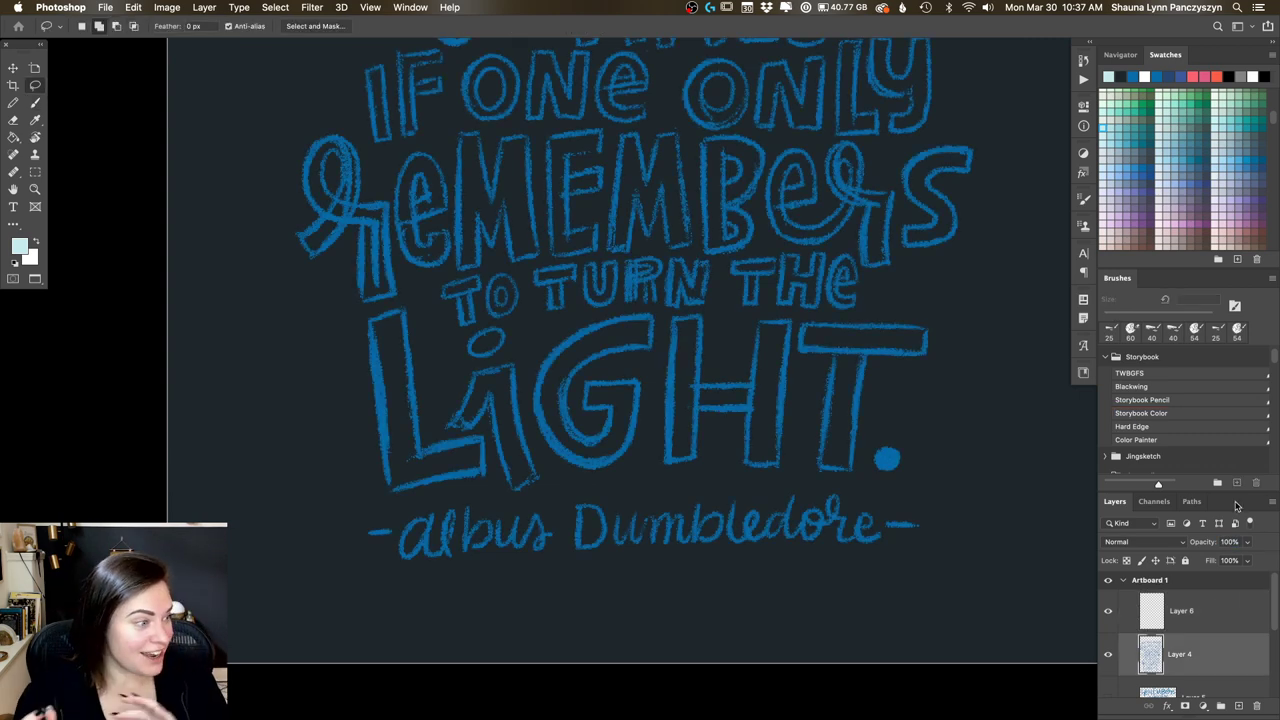
pyautogui.moveTo(485, 277)
pyautogui.mouseDown()
pyautogui.moveTo(437, 304)
pyautogui.moveTo(448, 328)
pyautogui.moveTo(688, 311)
pyautogui.moveTo(712, 298)
pyautogui.moveTo(716, 262)
pyautogui.moveTo(488, 274)
pyautogui.mouseUp()
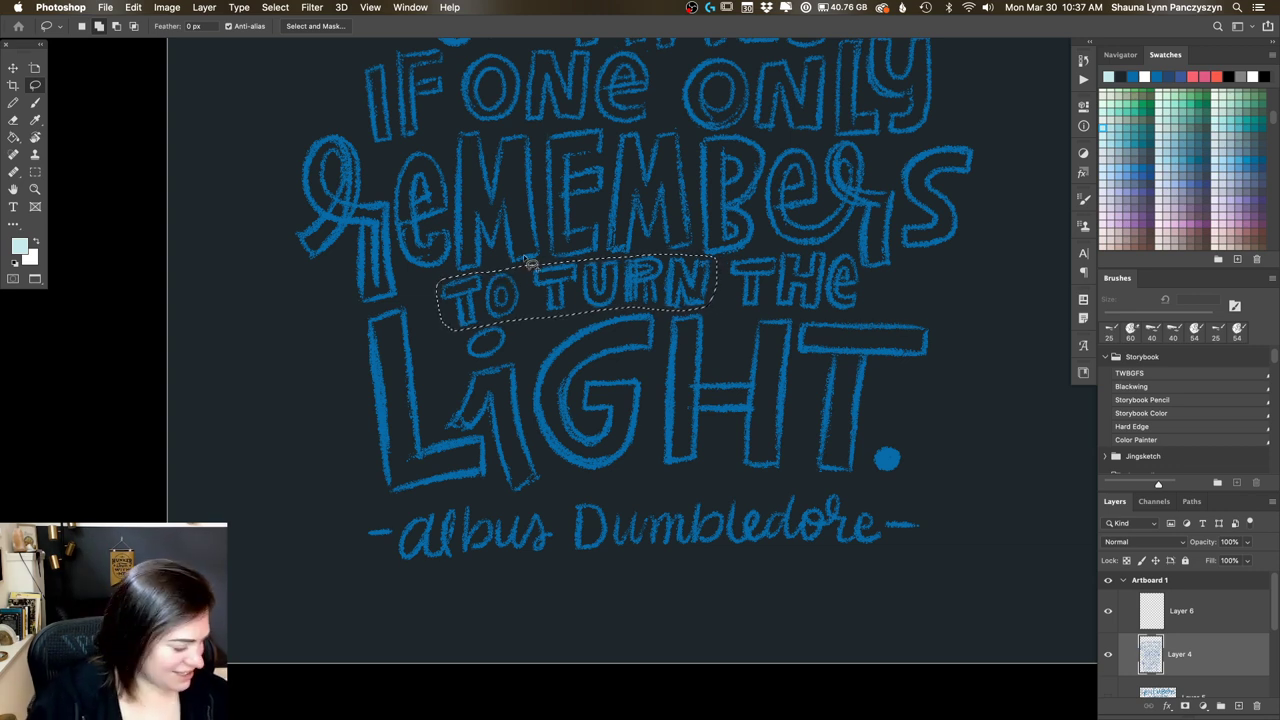
pyautogui.hotkey('ctrl', 't')
pyautogui.moveTo(718, 254); pyautogui.dragTo(648, 295)
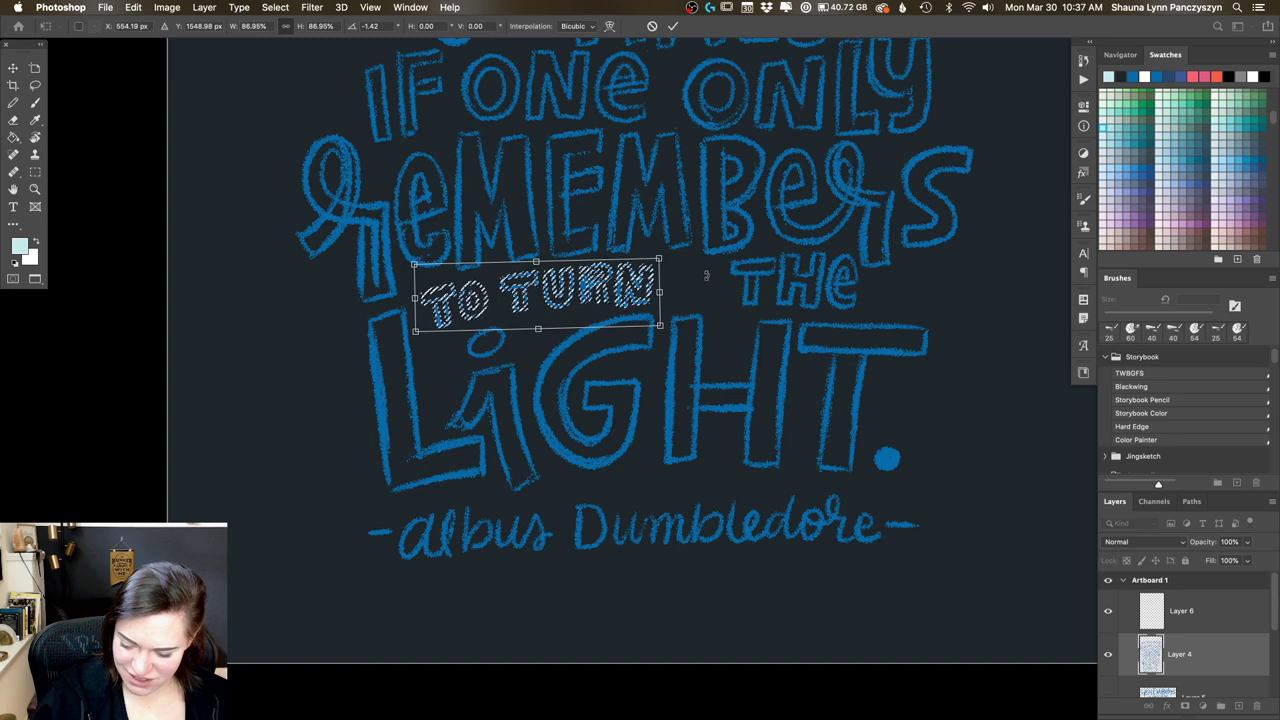
pyautogui.press('Return')
pyautogui.press('super+d')
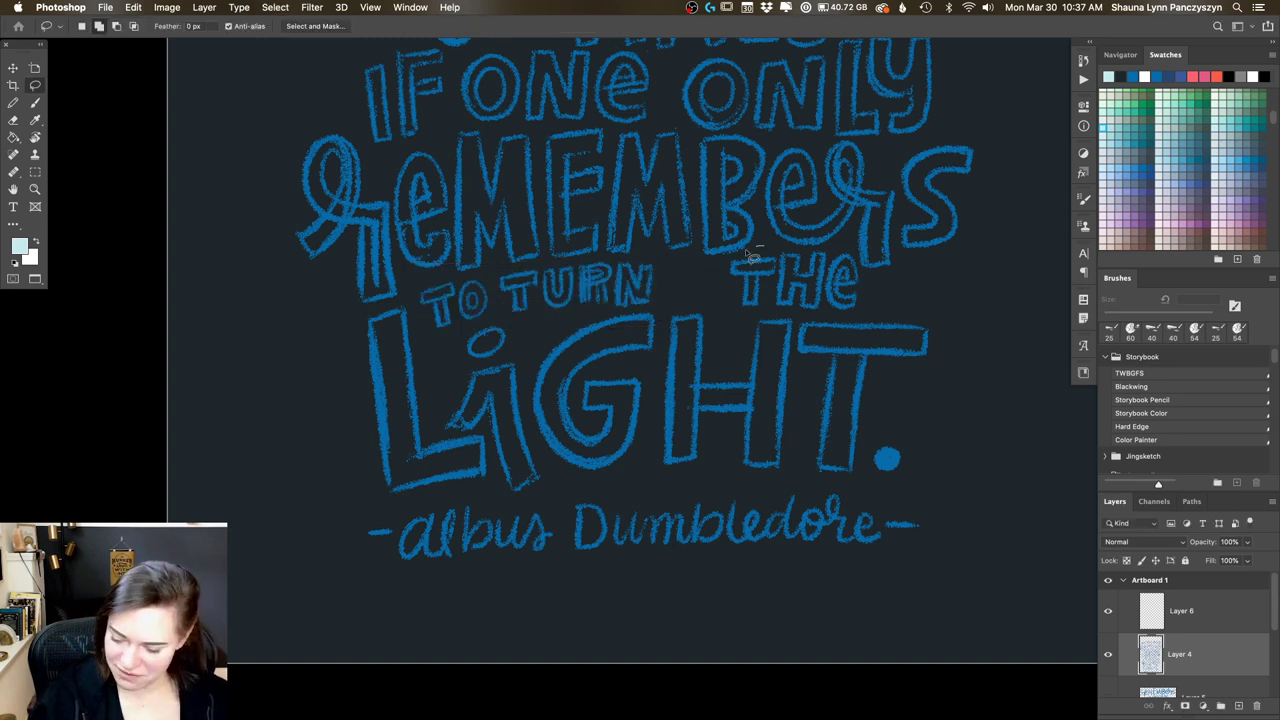
# Step: Lasso the word THE and try scaling and moving it, undoing the unwanted move
pyautogui.moveTo(752, 255)
pyautogui.mouseDown()
pyautogui.moveTo(742, 316)
pyautogui.moveTo(848, 320)
pyautogui.moveTo(866, 280)
pyautogui.moveTo(800, 250)
pyautogui.moveTo(752, 255)
pyautogui.mouseUp()
pyautogui.press('super+t')
pyautogui.moveTo(862, 246)
pyautogui.mouseDown()
pyautogui.moveTo(853, 251)
pyautogui.moveTo(894, 283)
pyautogui.moveTo(866, 270)
pyautogui.mouseUp()
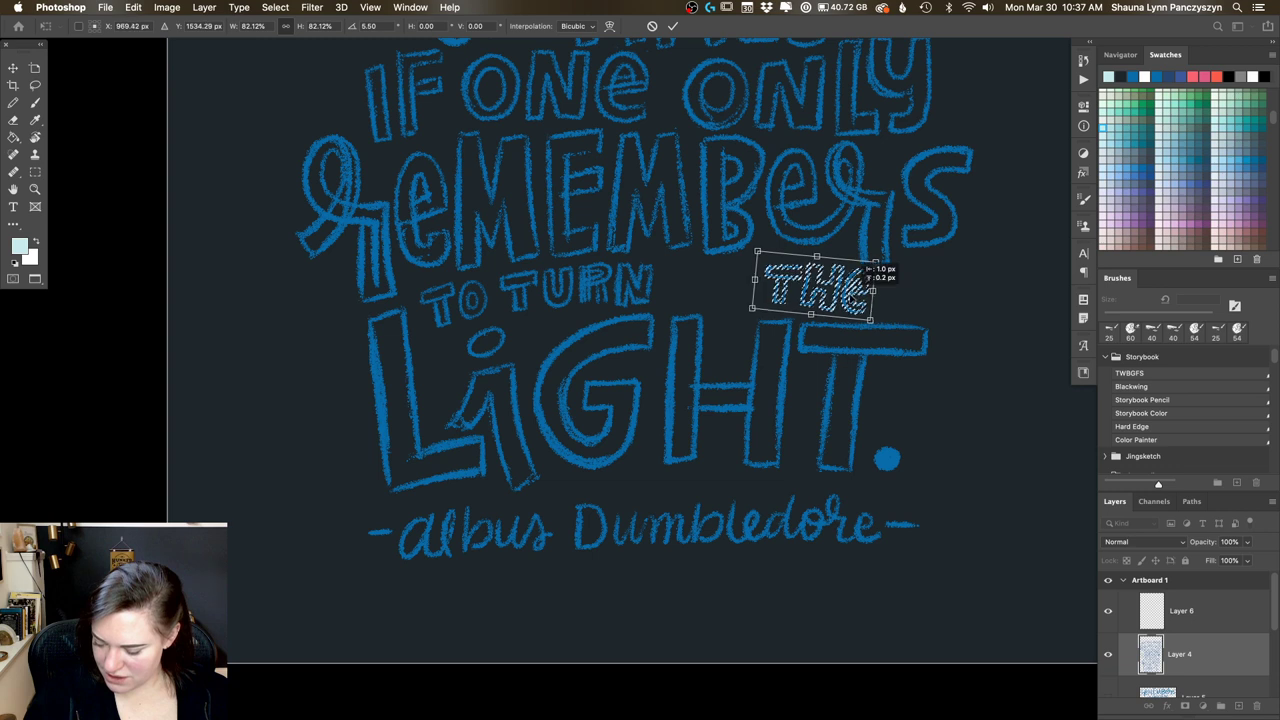
pyautogui.press('Escape')
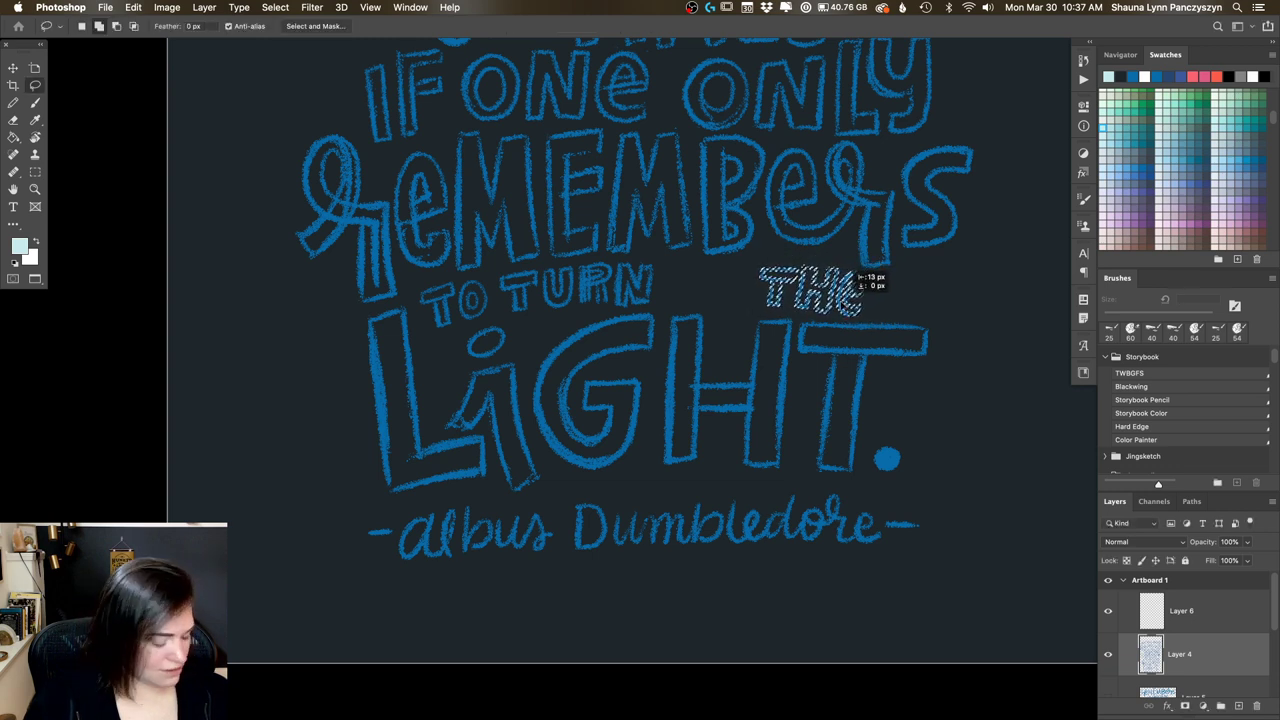
pyautogui.moveTo(853, 272); pyautogui.dragTo(828, 213)
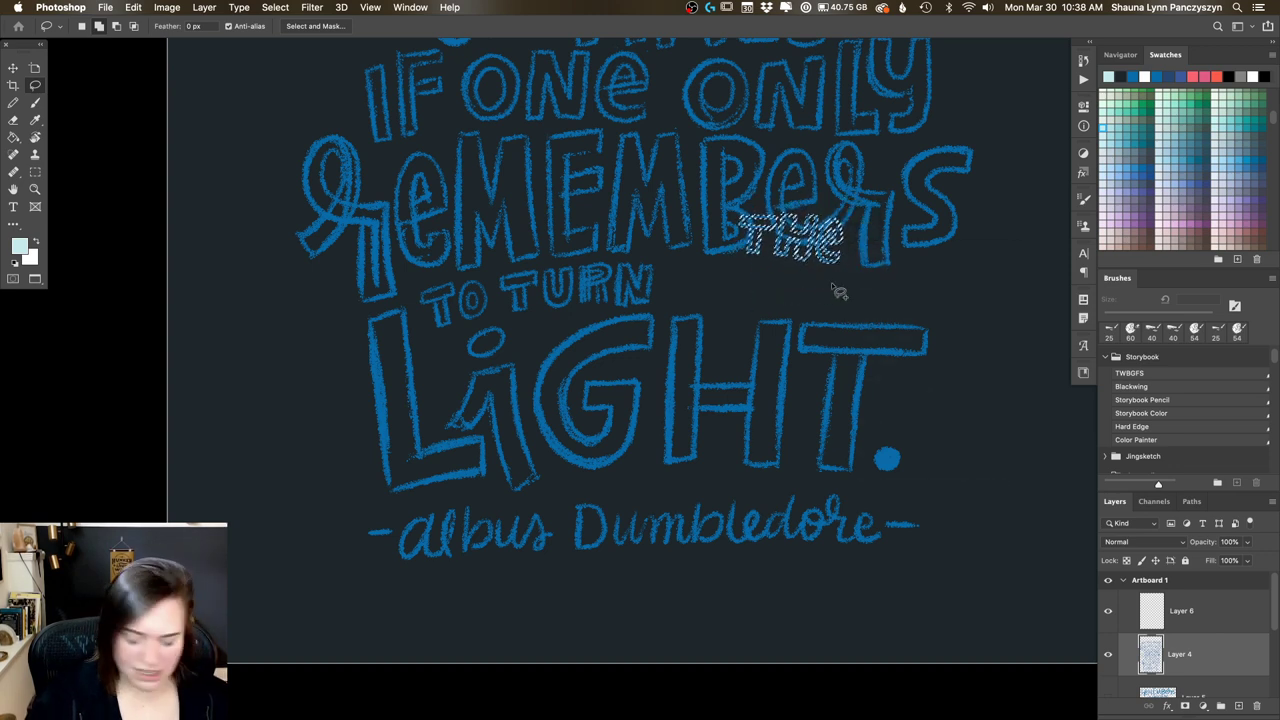
pyautogui.press('super+z')
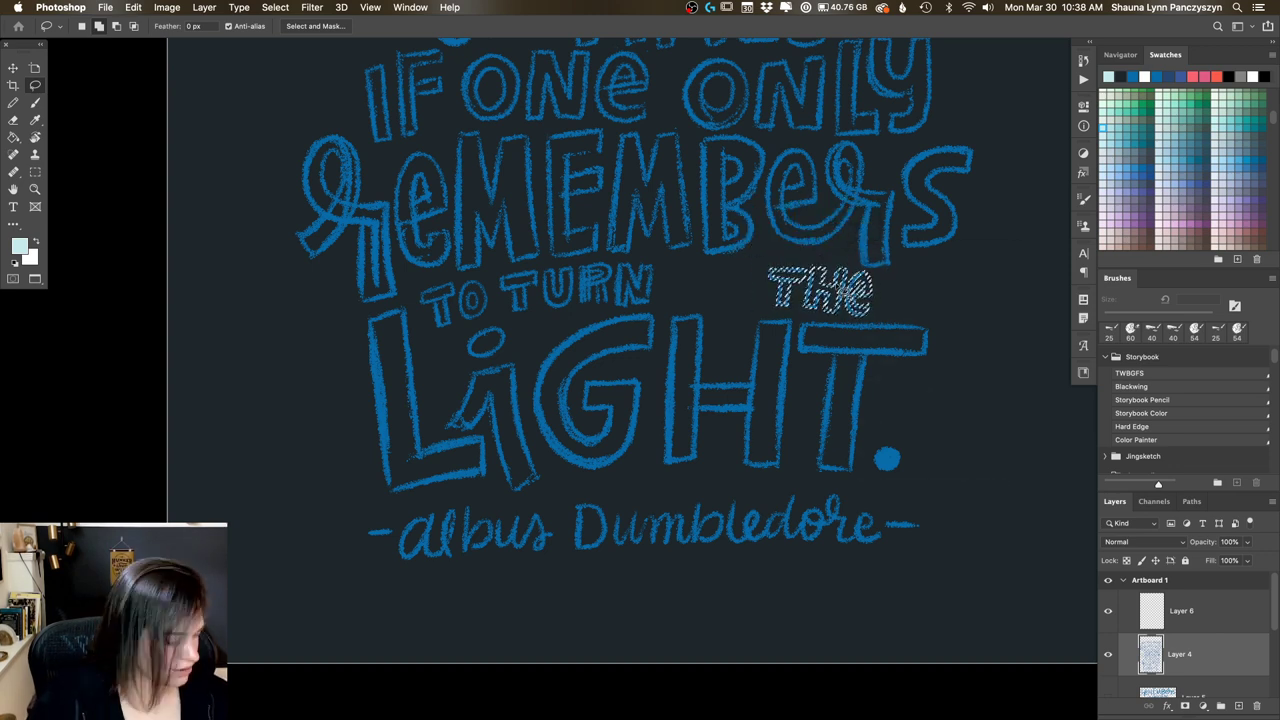
pyautogui.press('b')
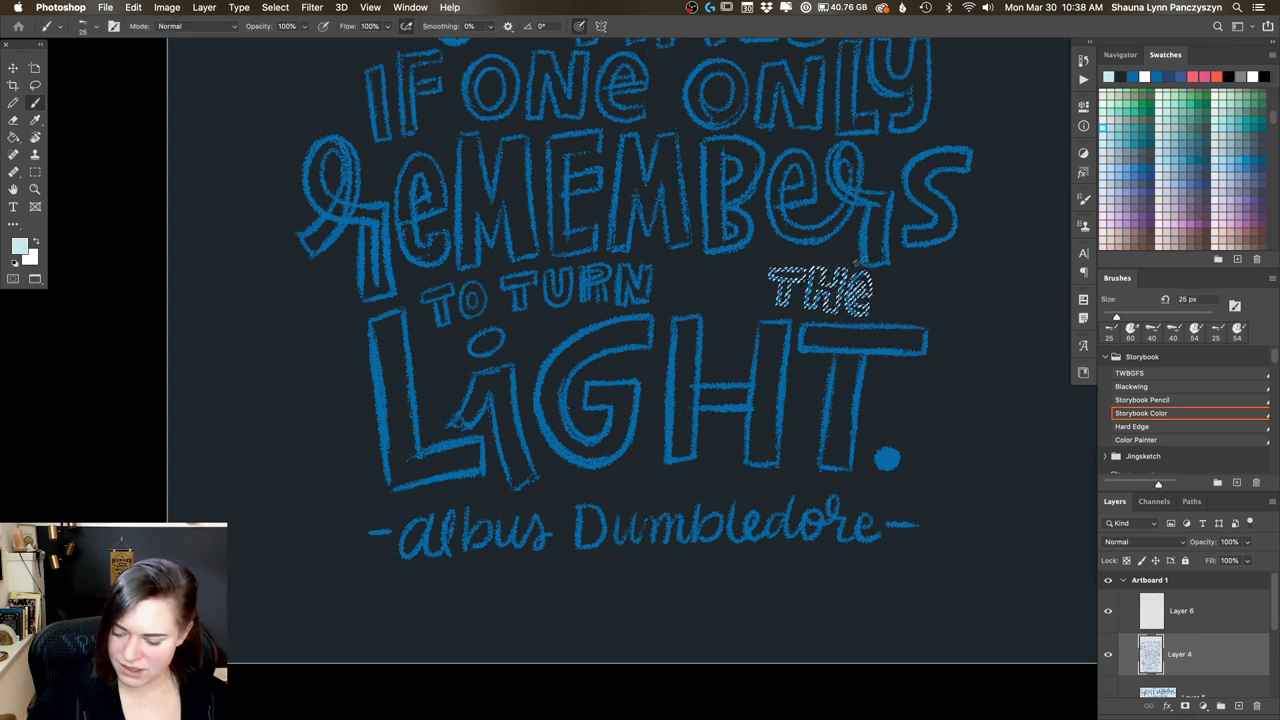
pyautogui.press('super+d')
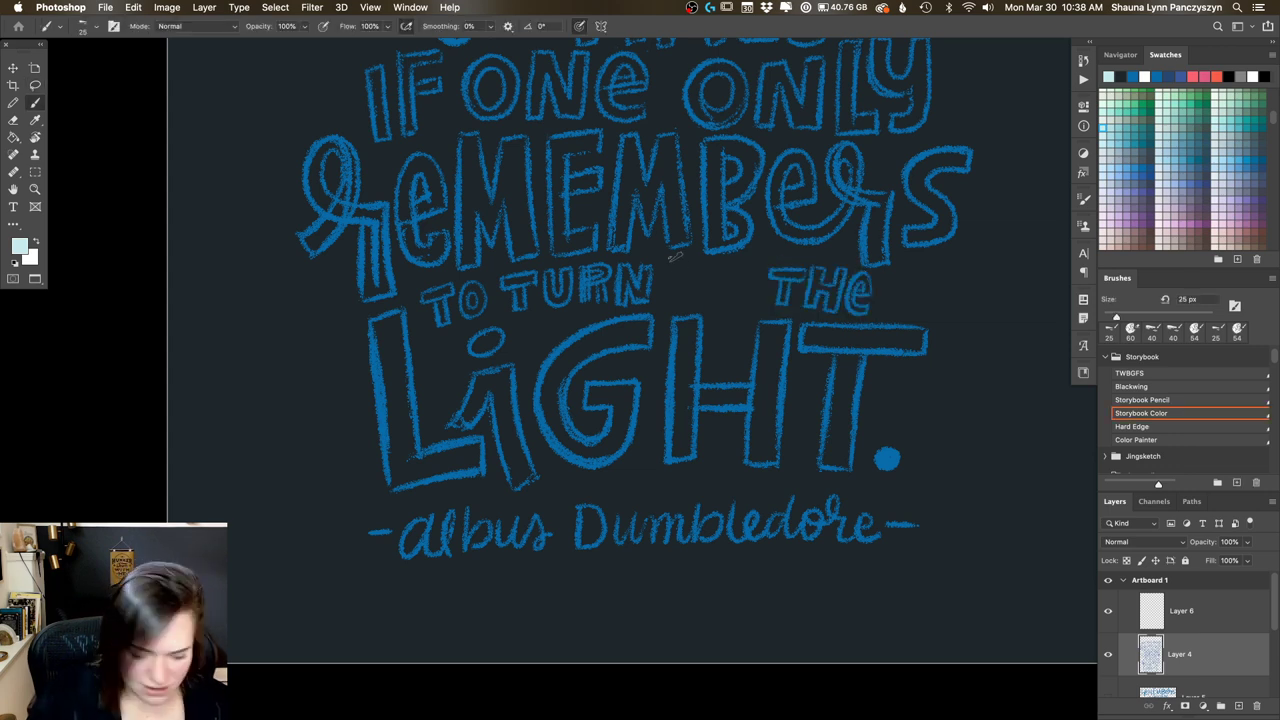
# Step: Sample the lettering blue as the painting colour and zoom out to the whole artboard
pyautogui.press('z')
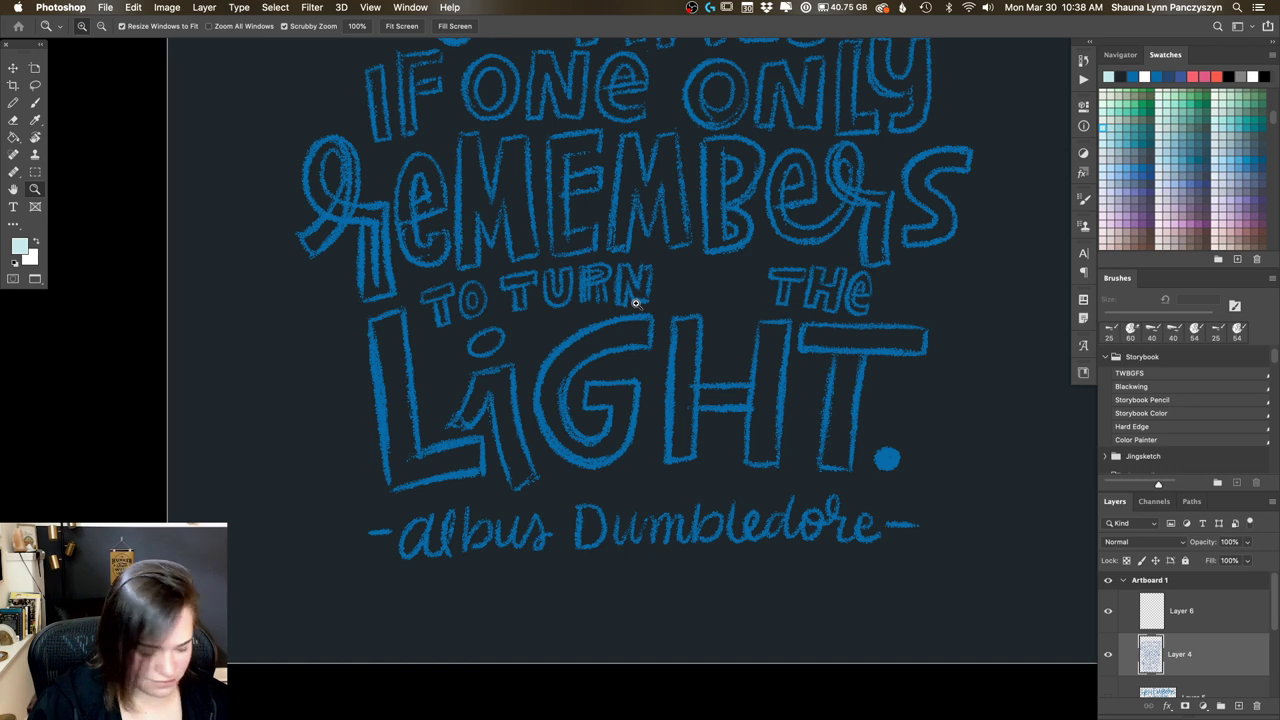
pyautogui.press('b')
pyautogui.press('x')
pyautogui.keyDown('alt'); pyautogui.click(632, 313); pyautogui.keyUp('alt')
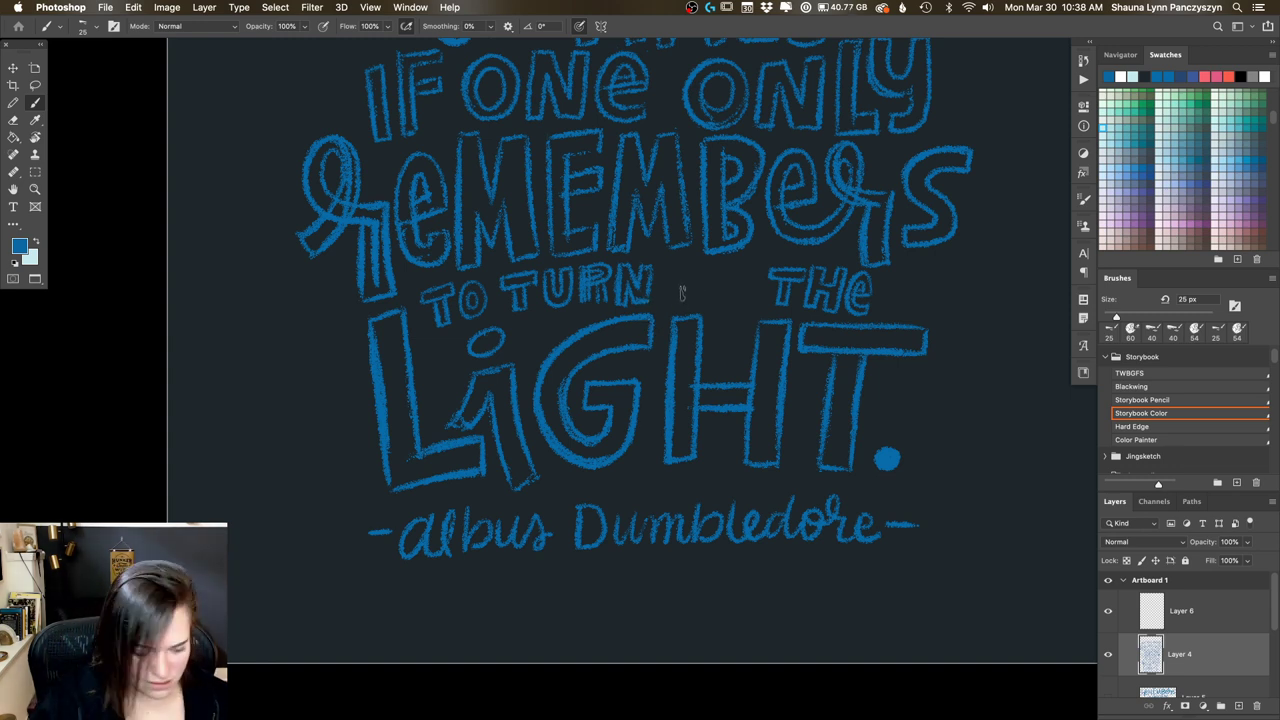
pyautogui.press('super+minus')
pyautogui.press('super+minus')
pyautogui.press('super+minus')
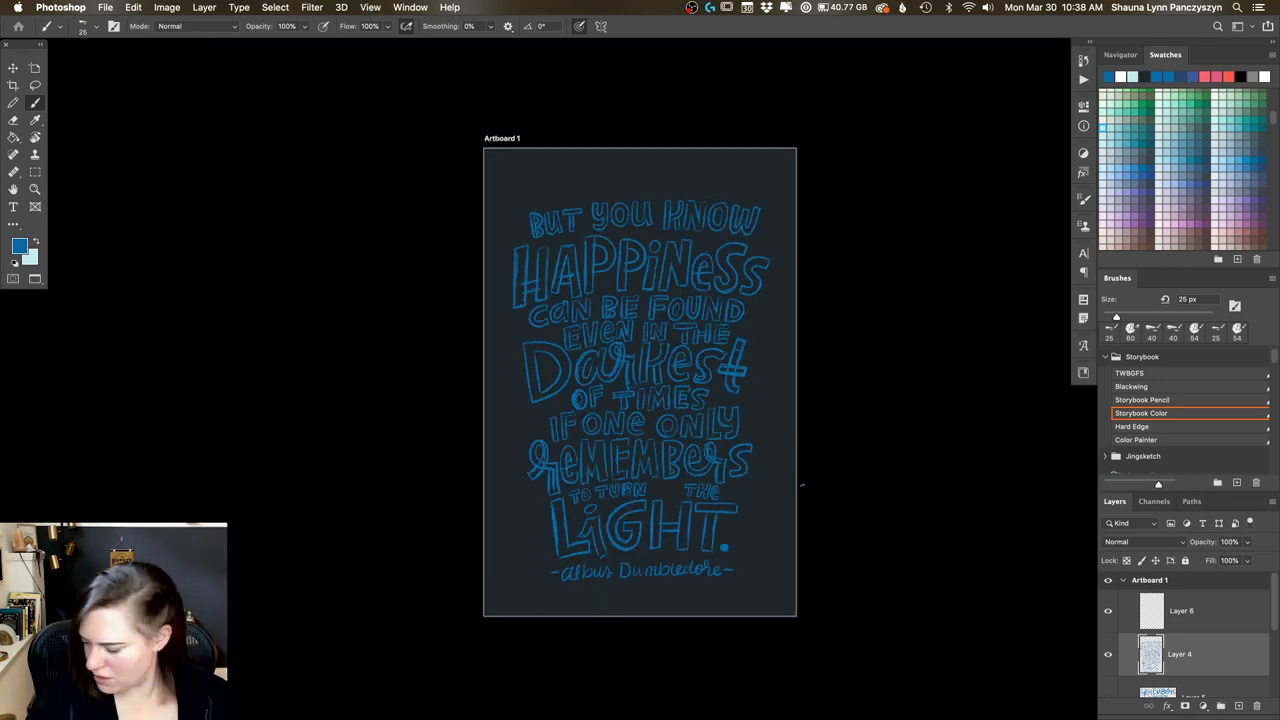
pyautogui.click(1109, 654)
pyautogui.click(1109, 654)
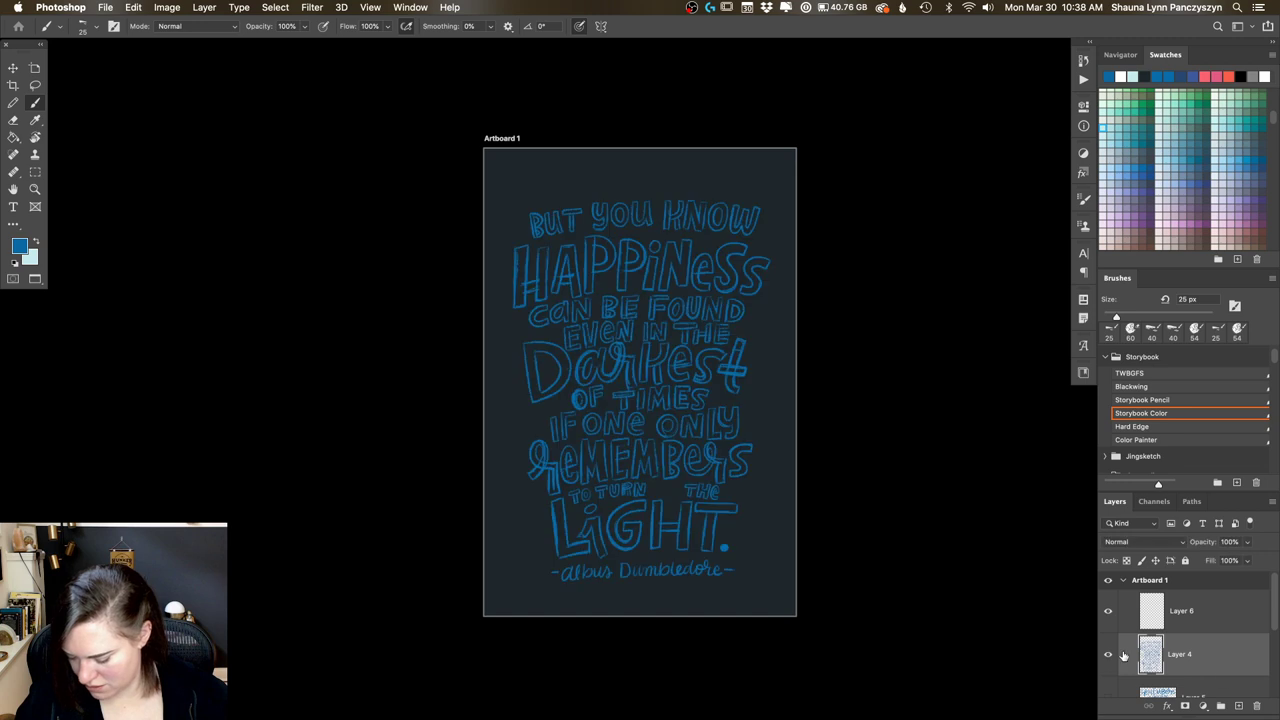
pyautogui.click(1239, 706)
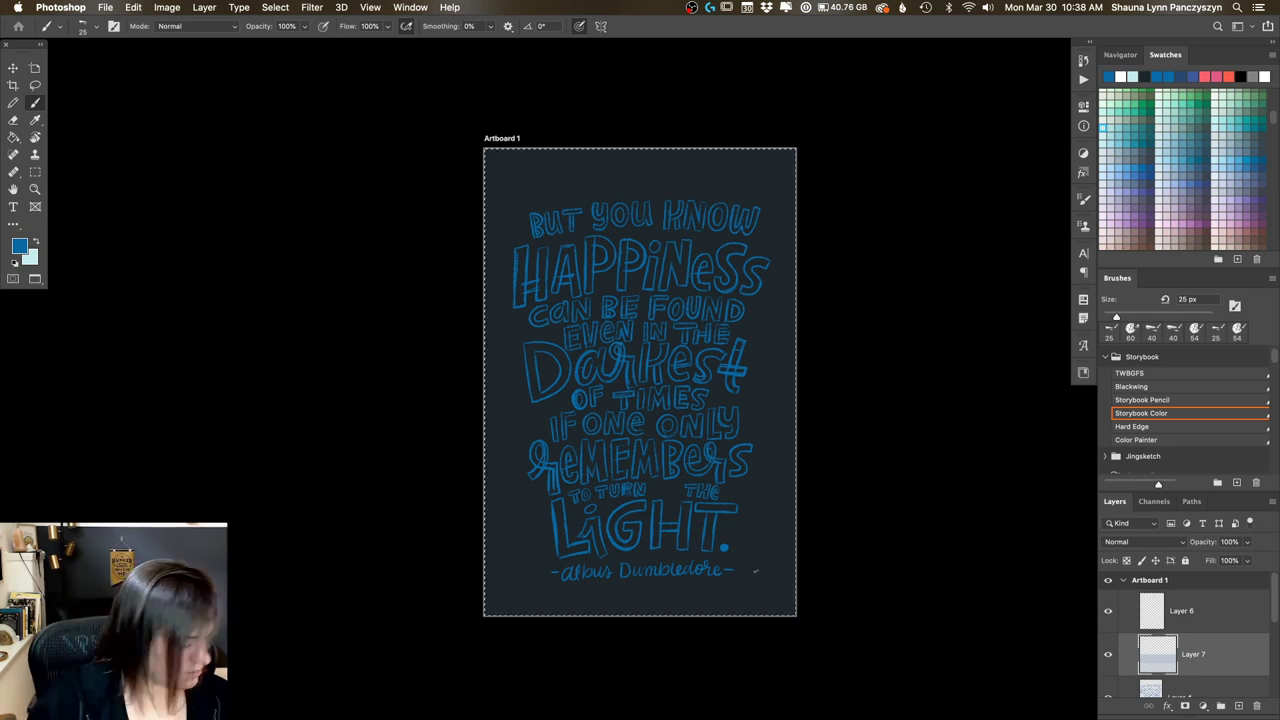
pyautogui.press('super+a')
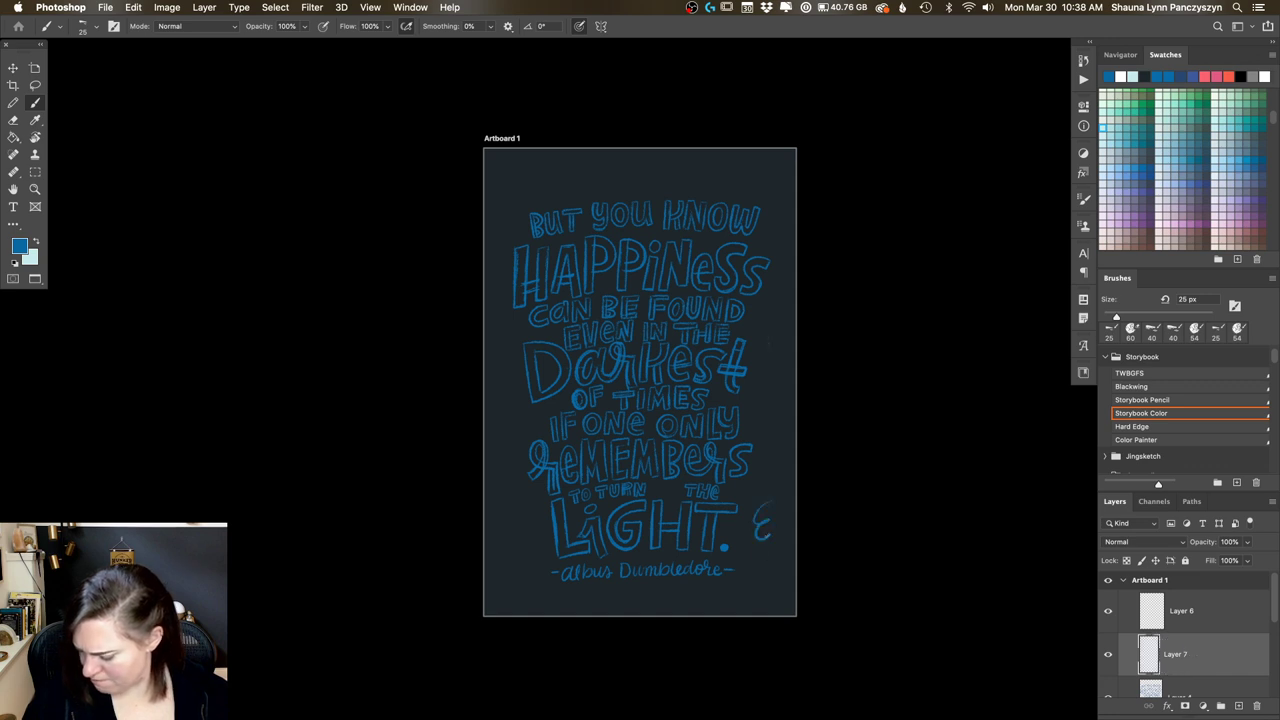
pyautogui.moveTo(766, 532); pyautogui.dragTo(758, 558)
pyautogui.moveTo(745, 472)
pyautogui.mouseDown()
pyautogui.moveTo(776, 493)
pyautogui.moveTo(781, 516)
pyautogui.moveTo(760, 555)
pyautogui.mouseUp()
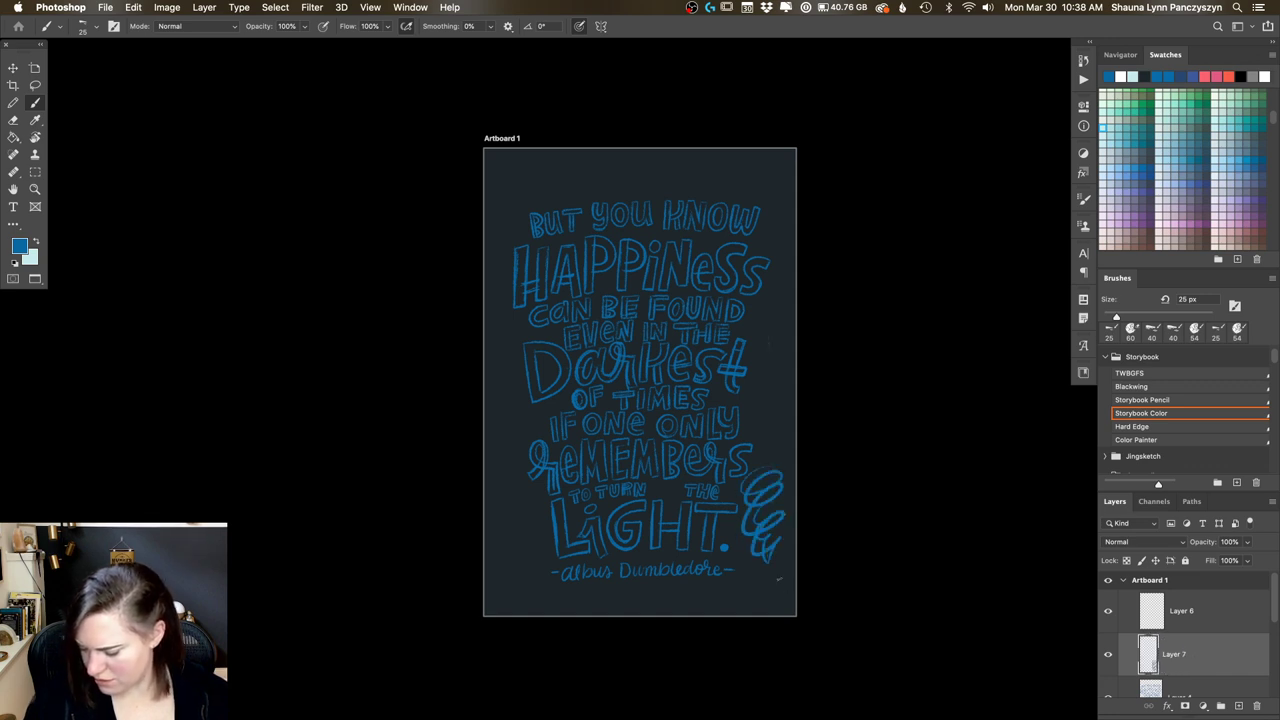
pyautogui.click(1258, 706)
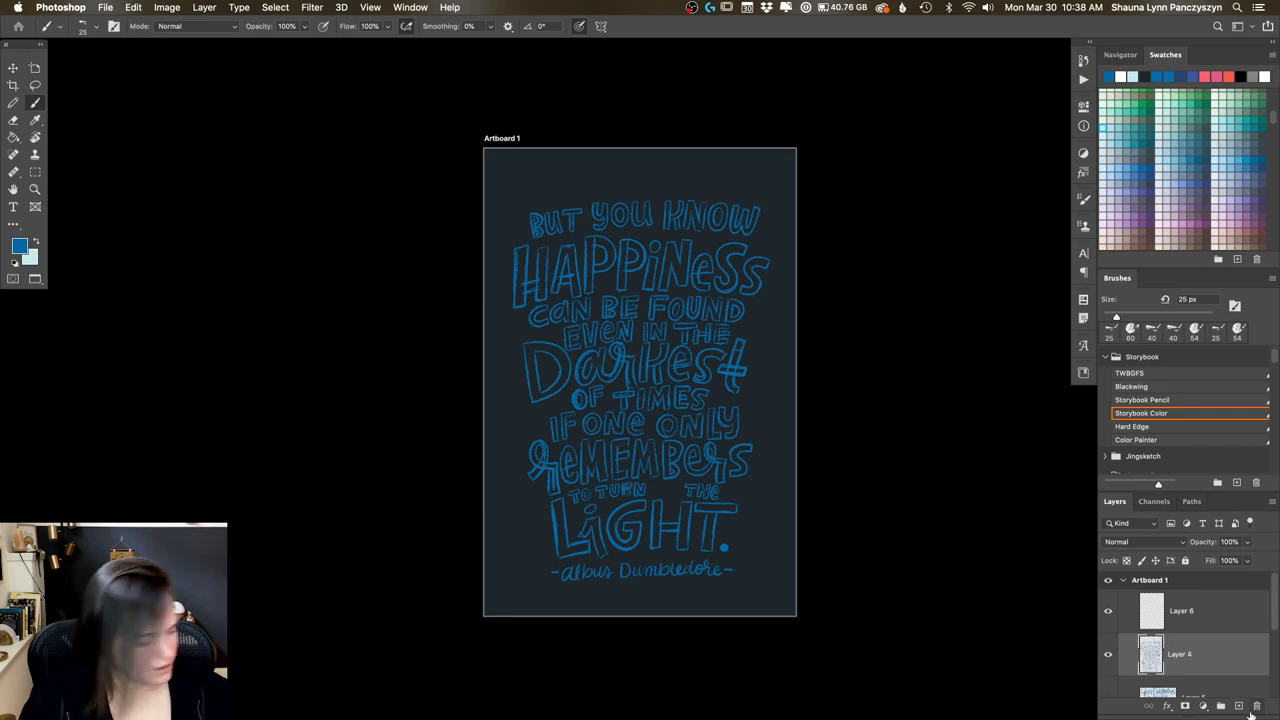
# Step: Zoom into the lower lines and letter a blue O and N between TURN and THE
pyautogui.press('super+equal')
pyautogui.press('super+equal')
pyautogui.scroll(-10, 647, 310)
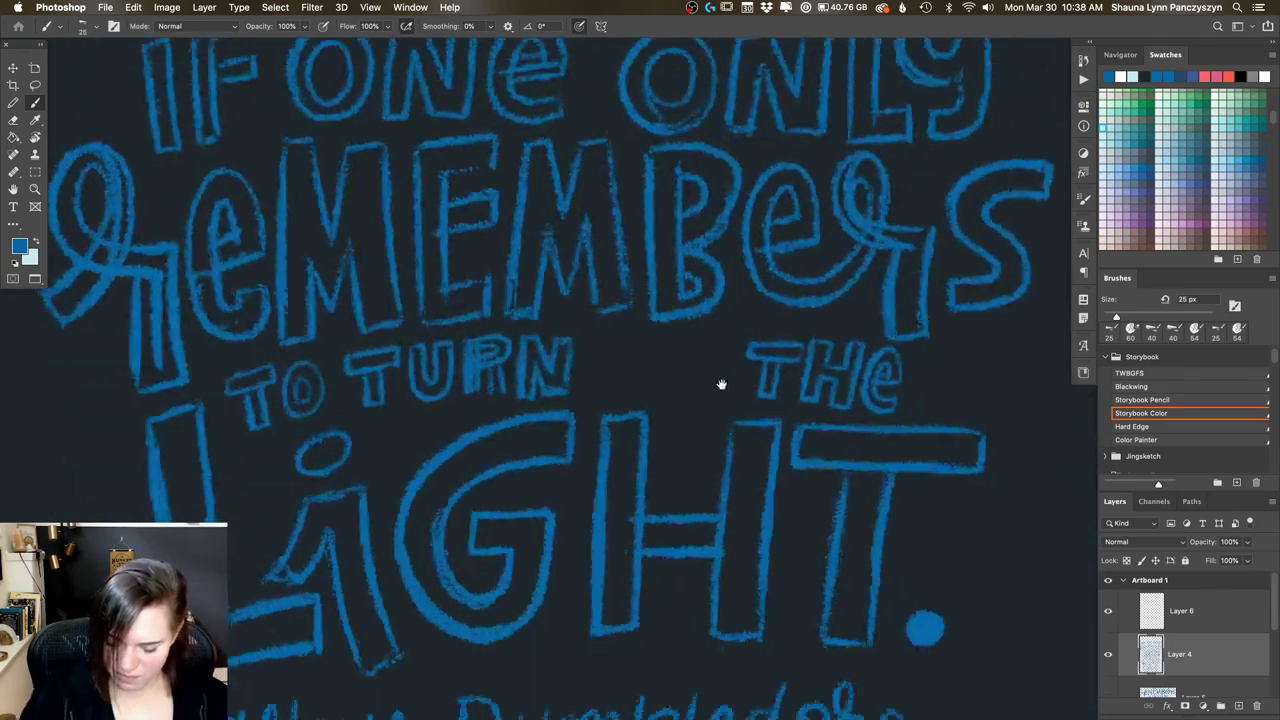
pyautogui.moveTo(546, 270)
pyautogui.mouseDown()
pyautogui.moveTo(517, 326)
pyautogui.moveTo(555, 330)
pyautogui.moveTo(552, 276)
pyautogui.moveTo(556, 328)
pyautogui.mouseUp()
pyautogui.moveTo(600, 278); pyautogui.dragTo(586, 335)
pyautogui.moveTo(598, 290); pyautogui.dragTo(615, 335)
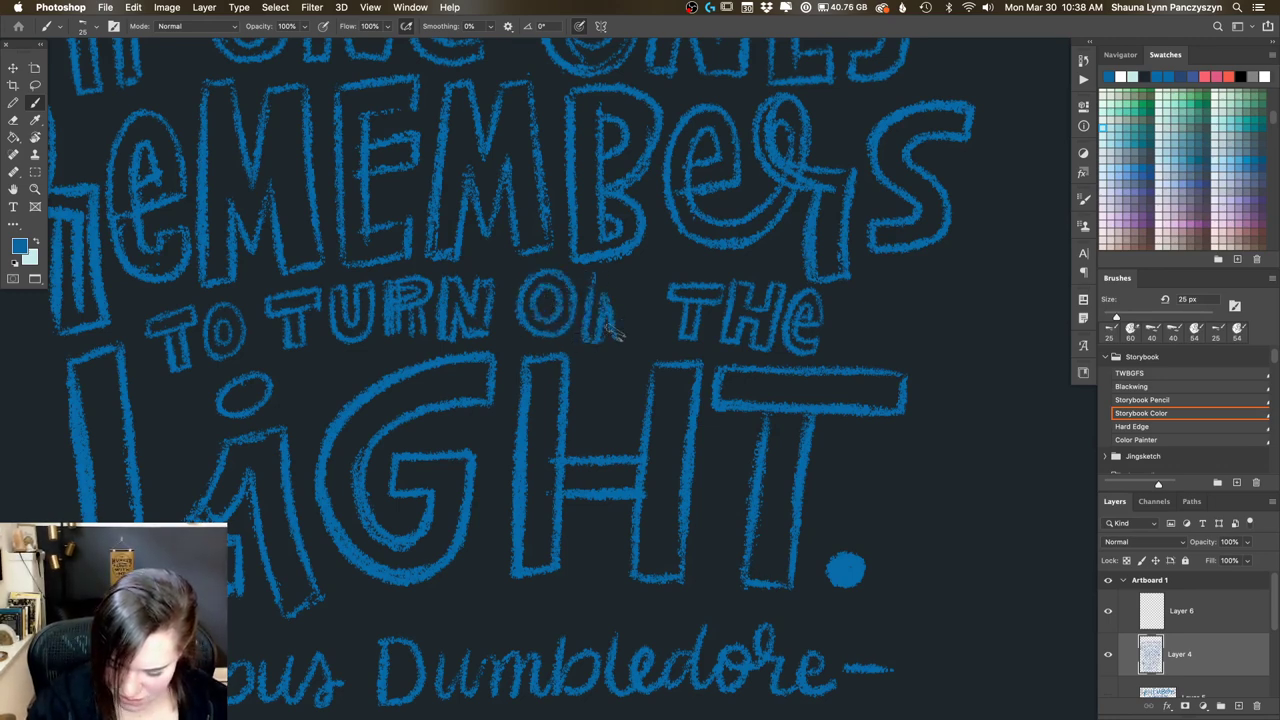
pyautogui.moveTo(640, 278); pyautogui.dragTo(630, 336)
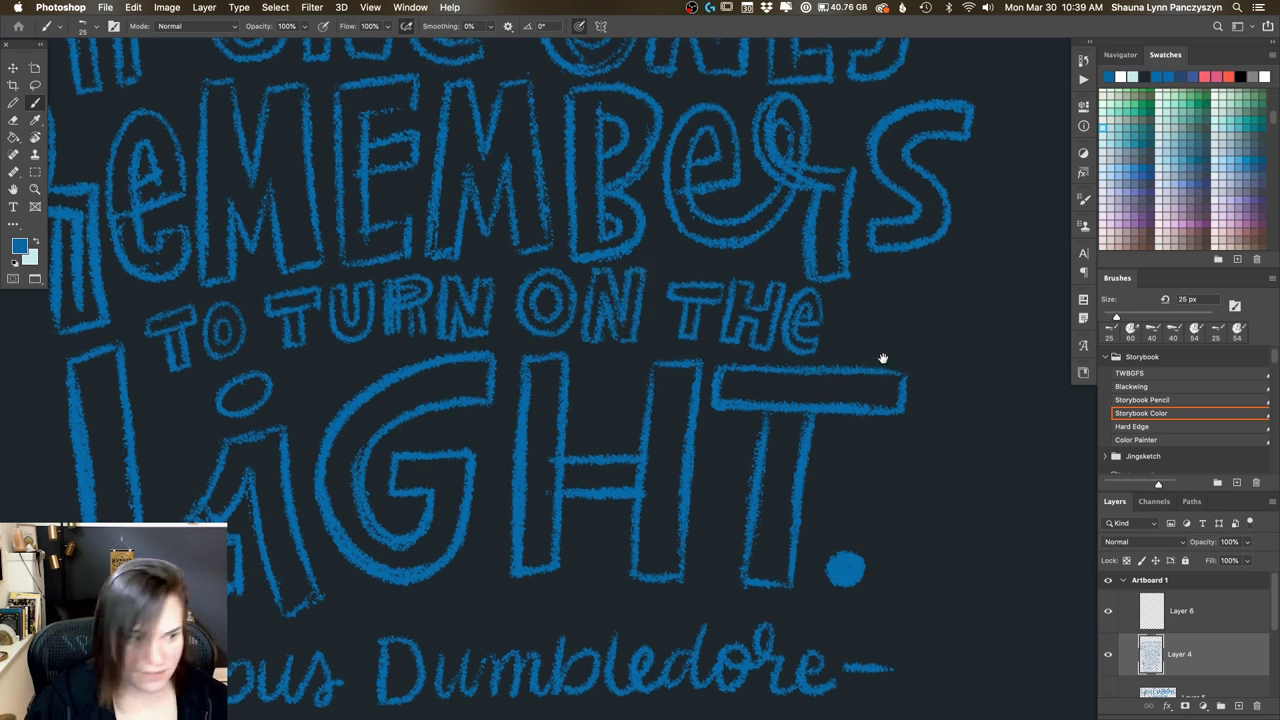
pyautogui.moveTo(883, 360); pyautogui.dragTo(809, 328)
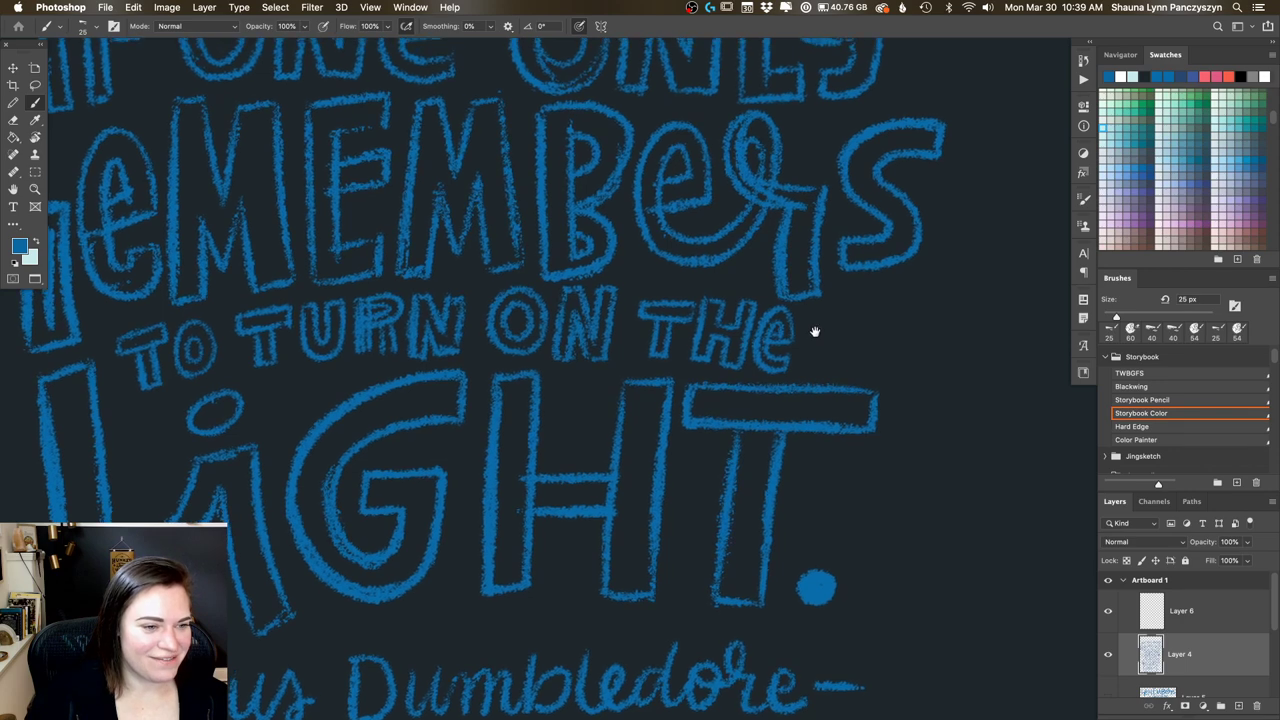
pyautogui.scroll(-3, 819, 335)
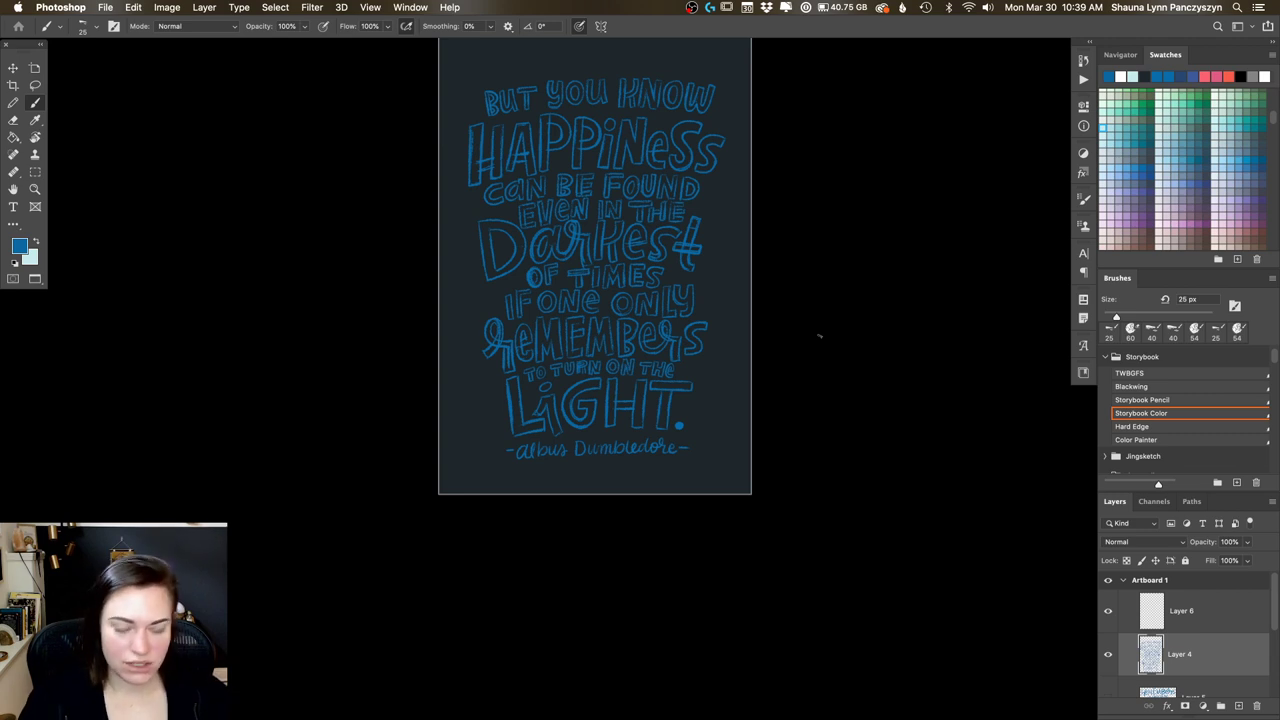
# Step: Set the Layer 4 sketch to 53% opacity, reselect Layer 6, and swap light cyan to foreground
pyautogui.click(1240, 608)
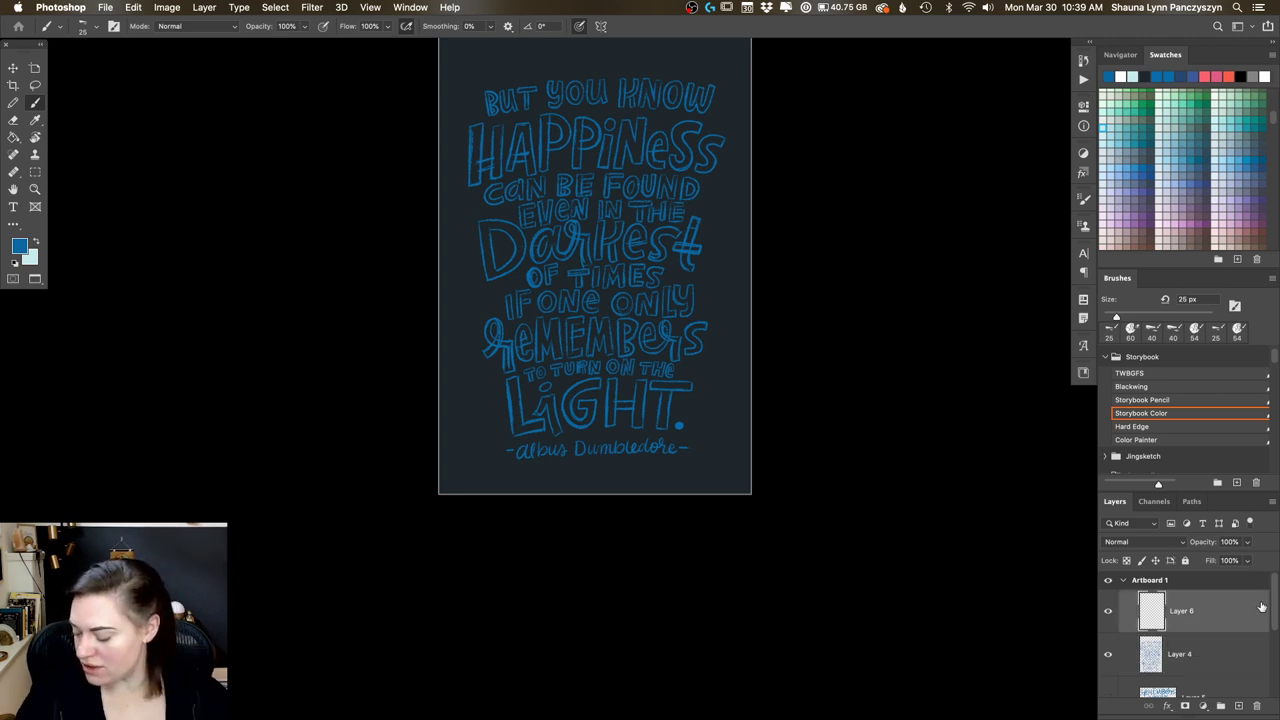
pyautogui.click(1191, 653)
pyautogui.moveTo(1203, 543); pyautogui.dragTo(1205, 541)
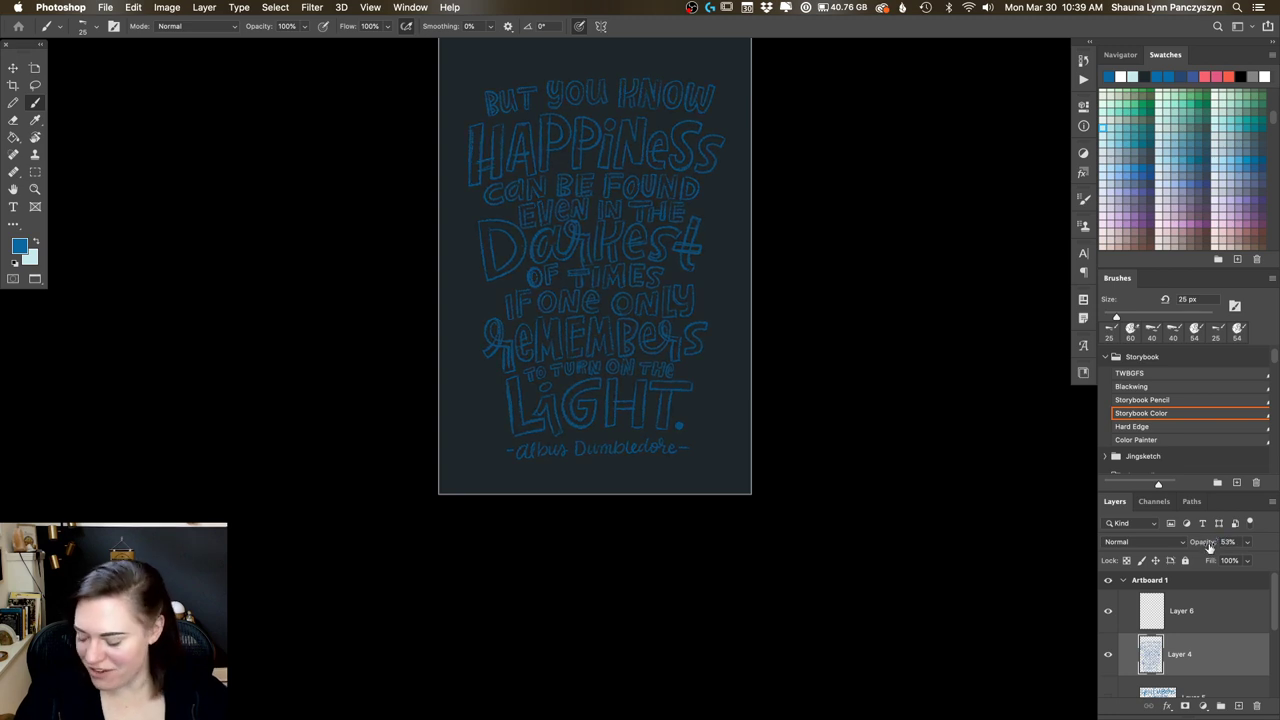
pyautogui.click(1208, 606)
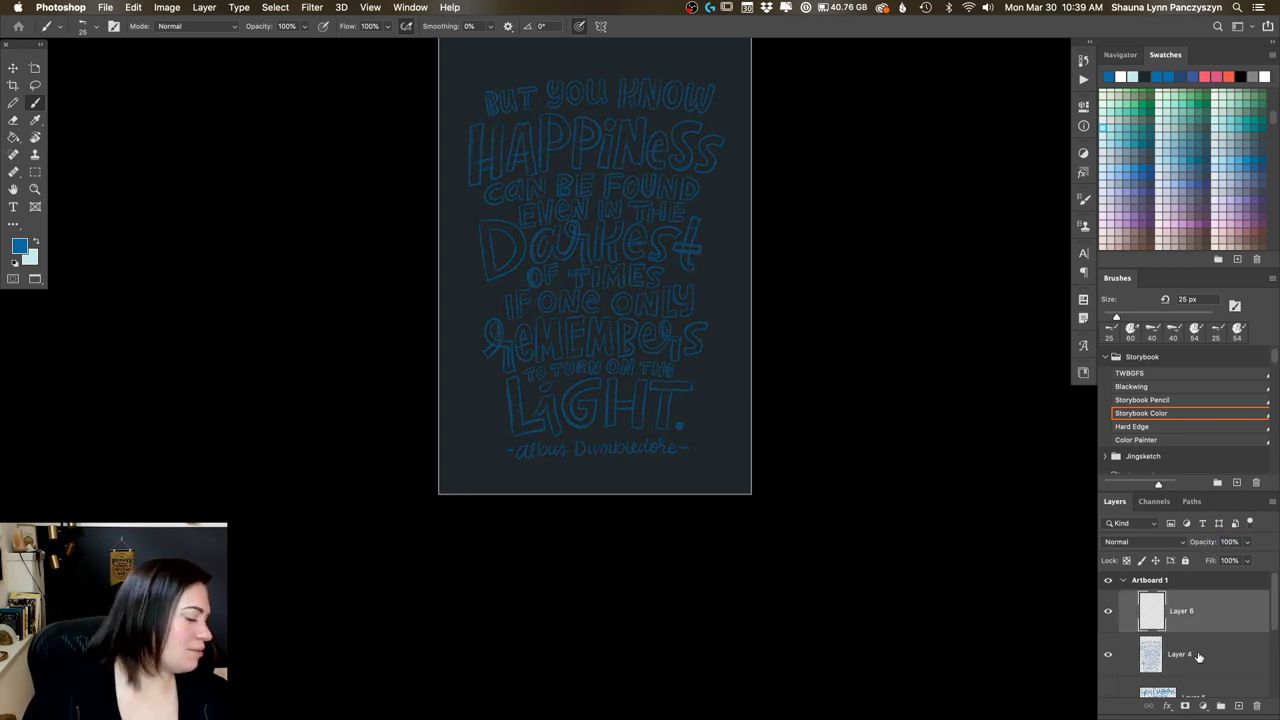
pyautogui.scroll(5, 660, 266)
pyautogui.scroll(3, 660, 266)
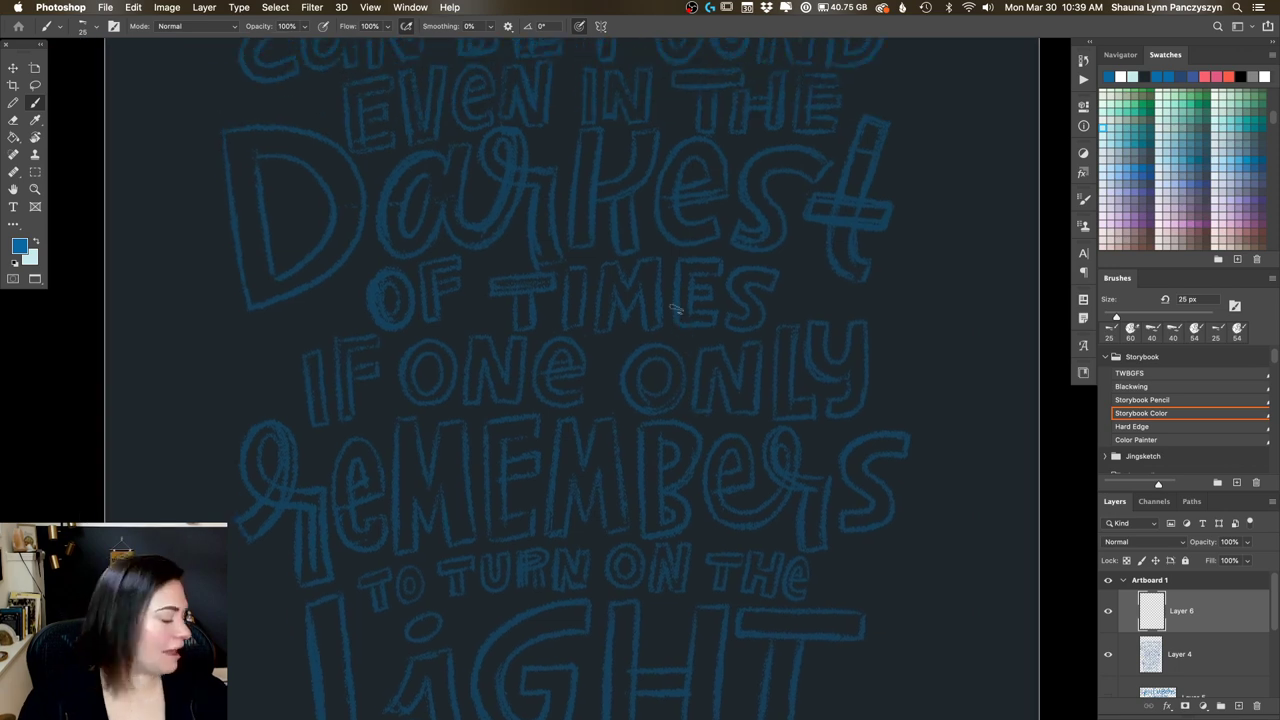
pyautogui.press('x')
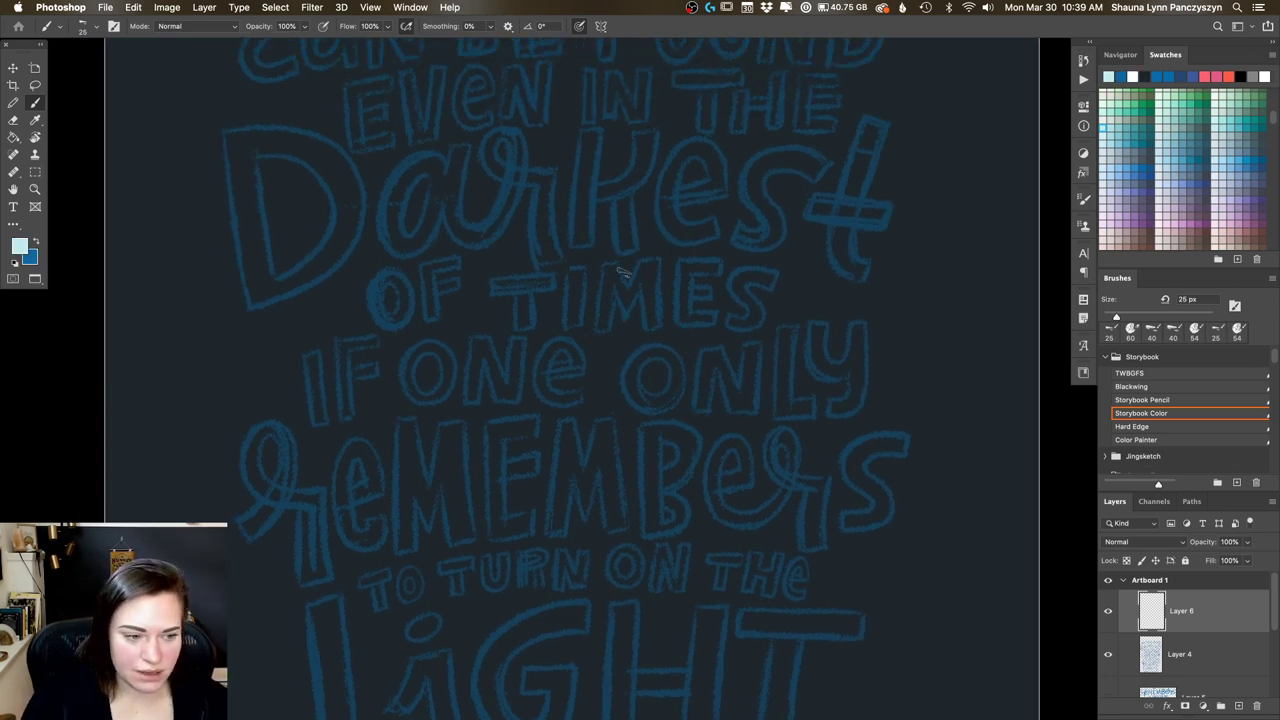
pyautogui.scroll(10, 619, 307)
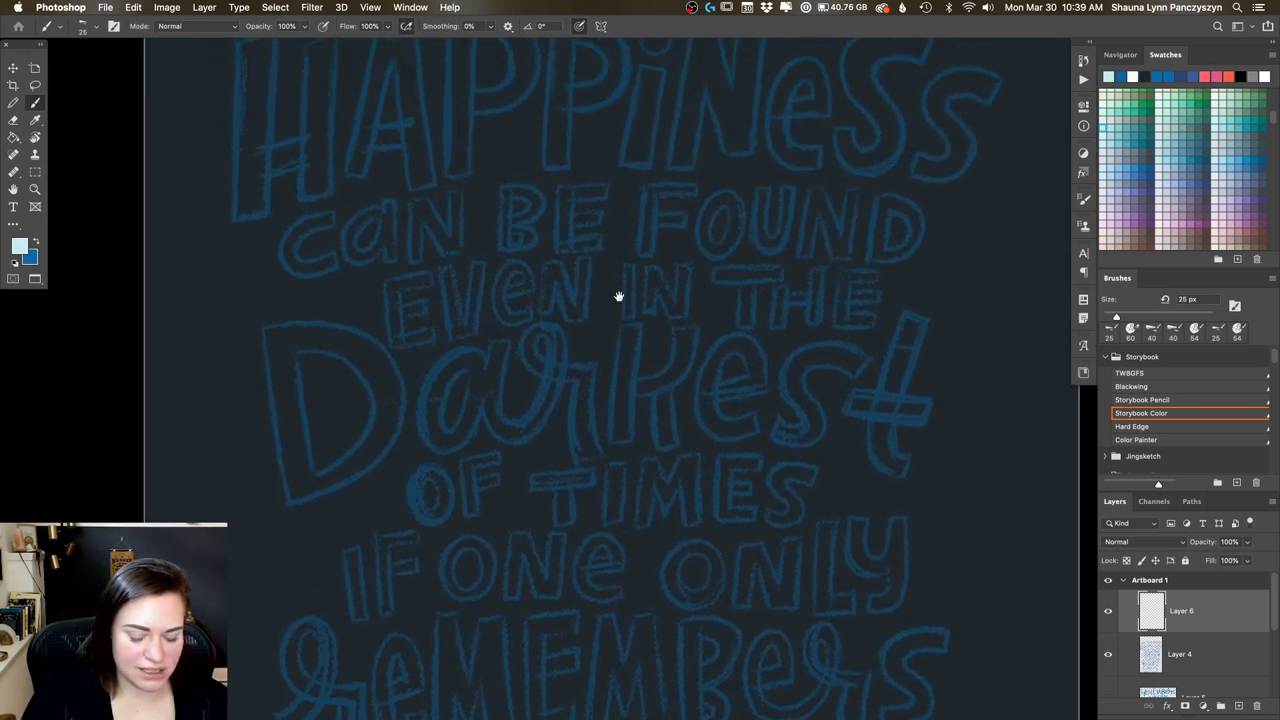
pyautogui.scroll(5, 621, 282)
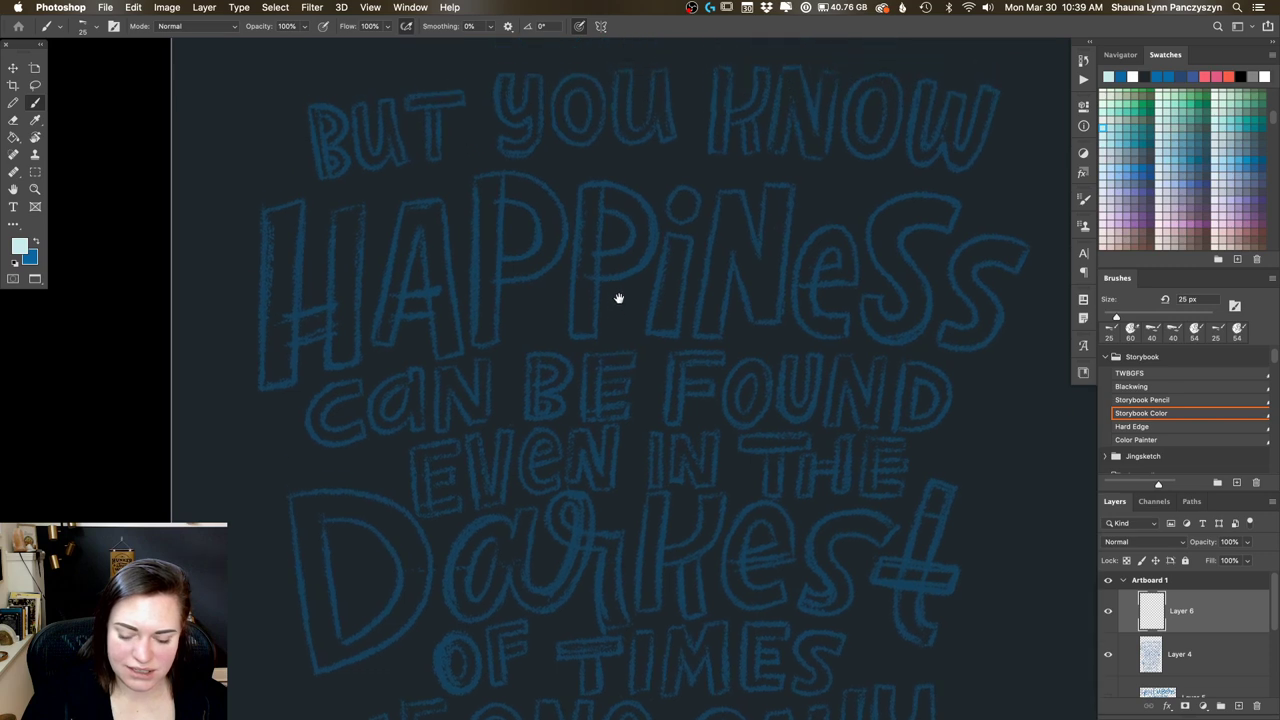
pyautogui.moveTo(631, 339); pyautogui.dragTo(645, 397)
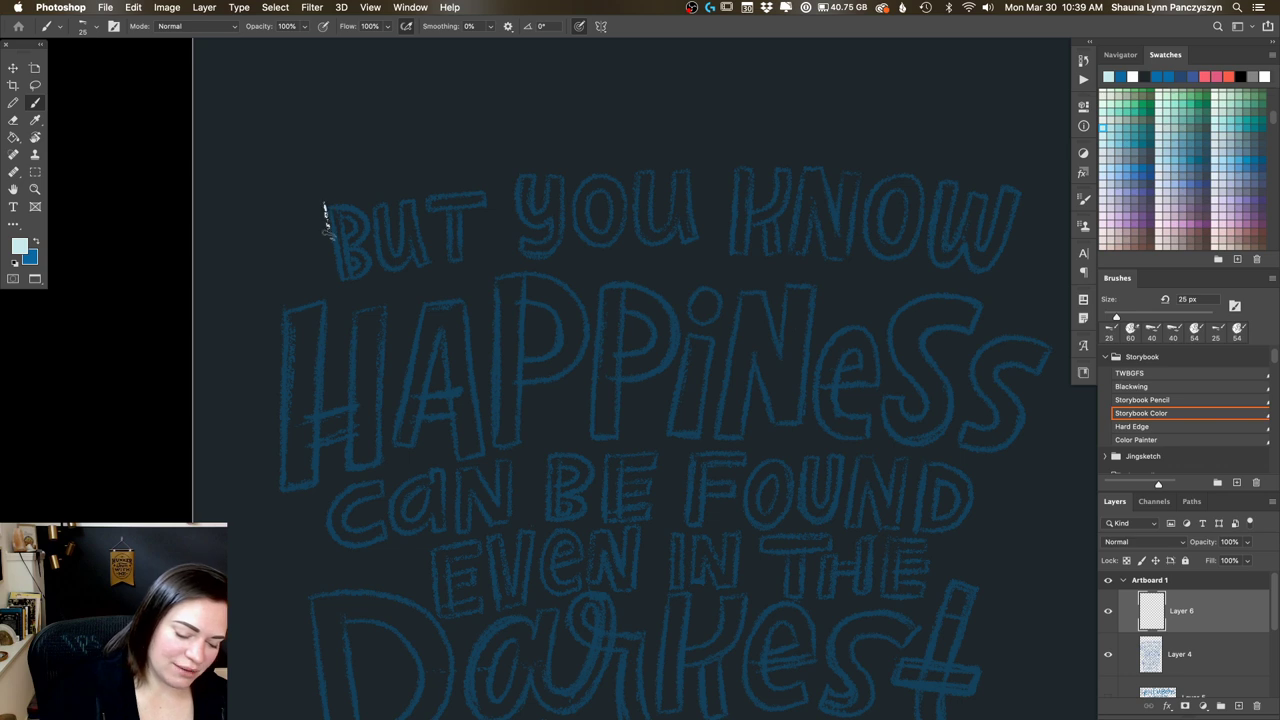
# Step: Switch to a slightly larger Color Painter brush and trace the B's stem and both bowls
pyautogui.moveTo(324, 210); pyautogui.dragTo(338, 282)
pyautogui.moveTo(325, 212); pyautogui.dragTo(338, 282)
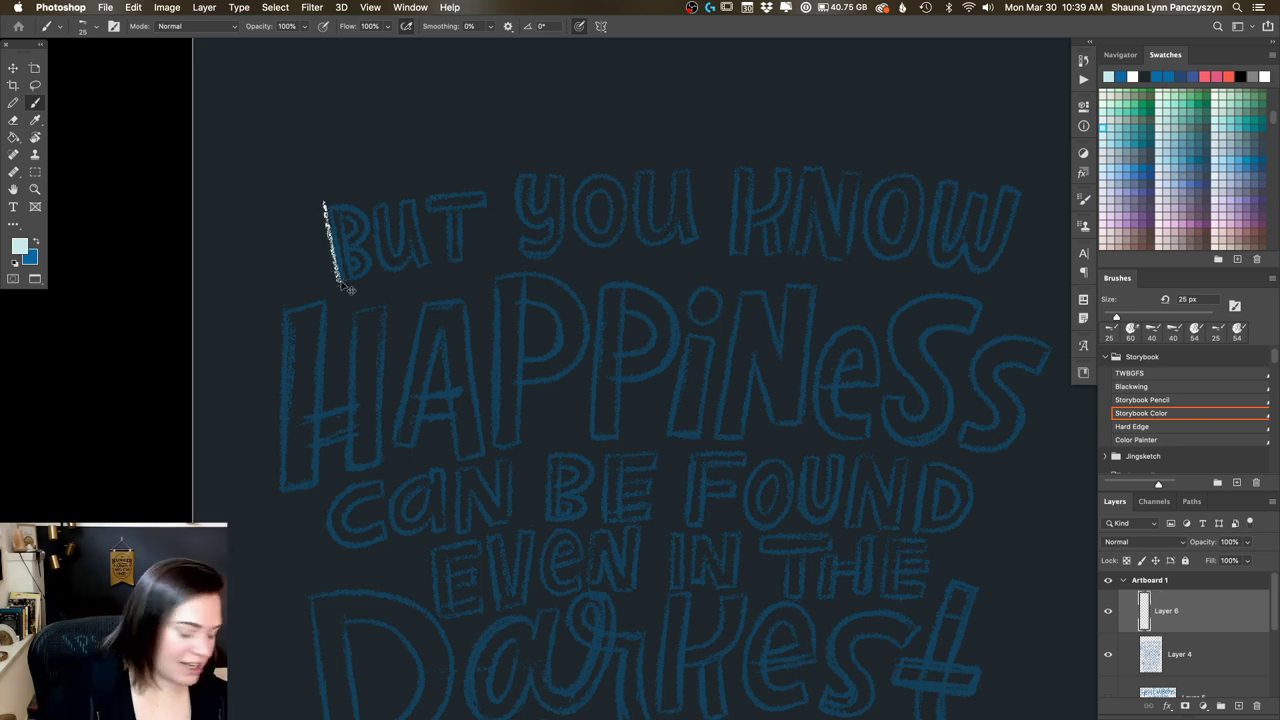
pyautogui.press('super+z')
pyautogui.click(1176, 440)
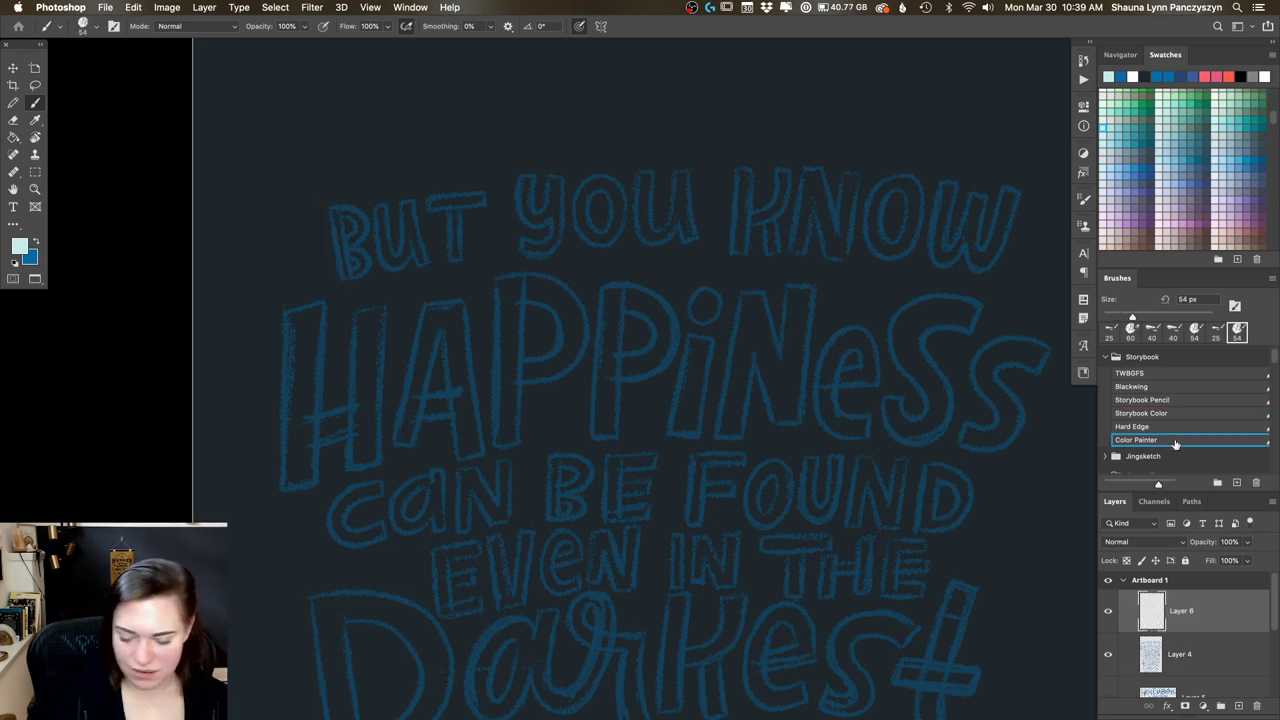
pyautogui.moveTo(322, 196); pyautogui.dragTo(337, 285)
pyautogui.press('super+z')
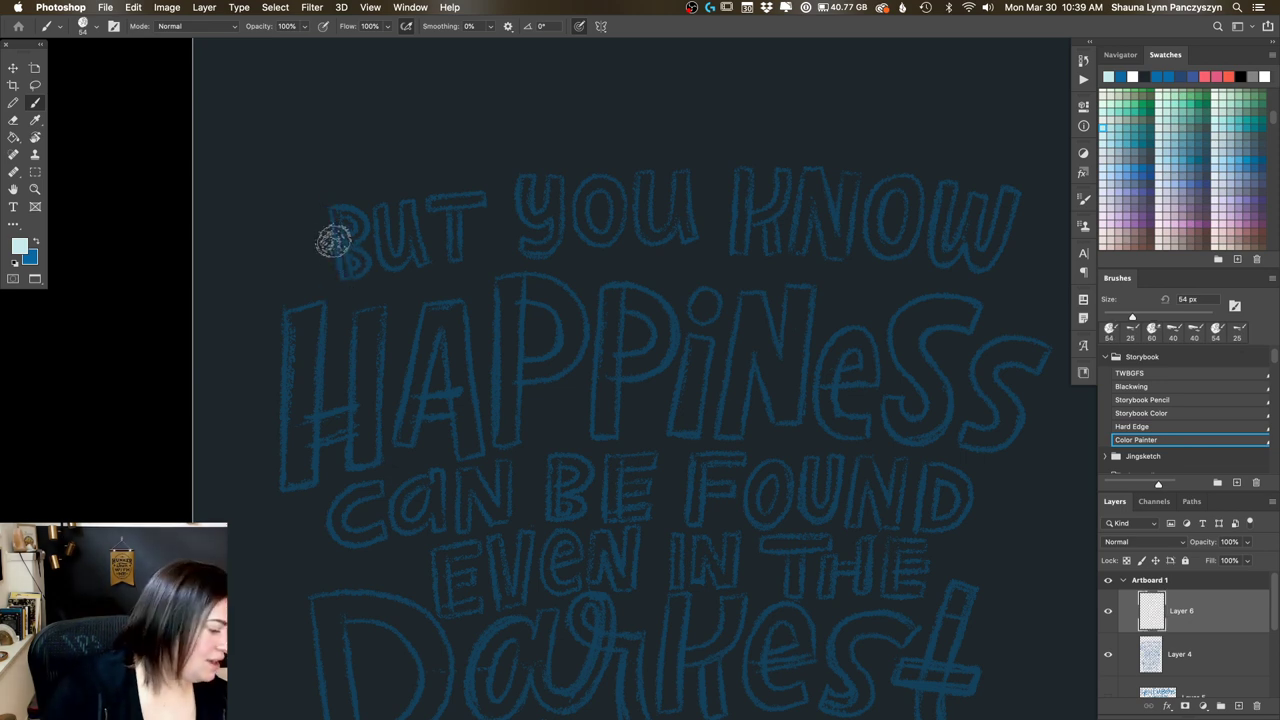
pyautogui.press(']')
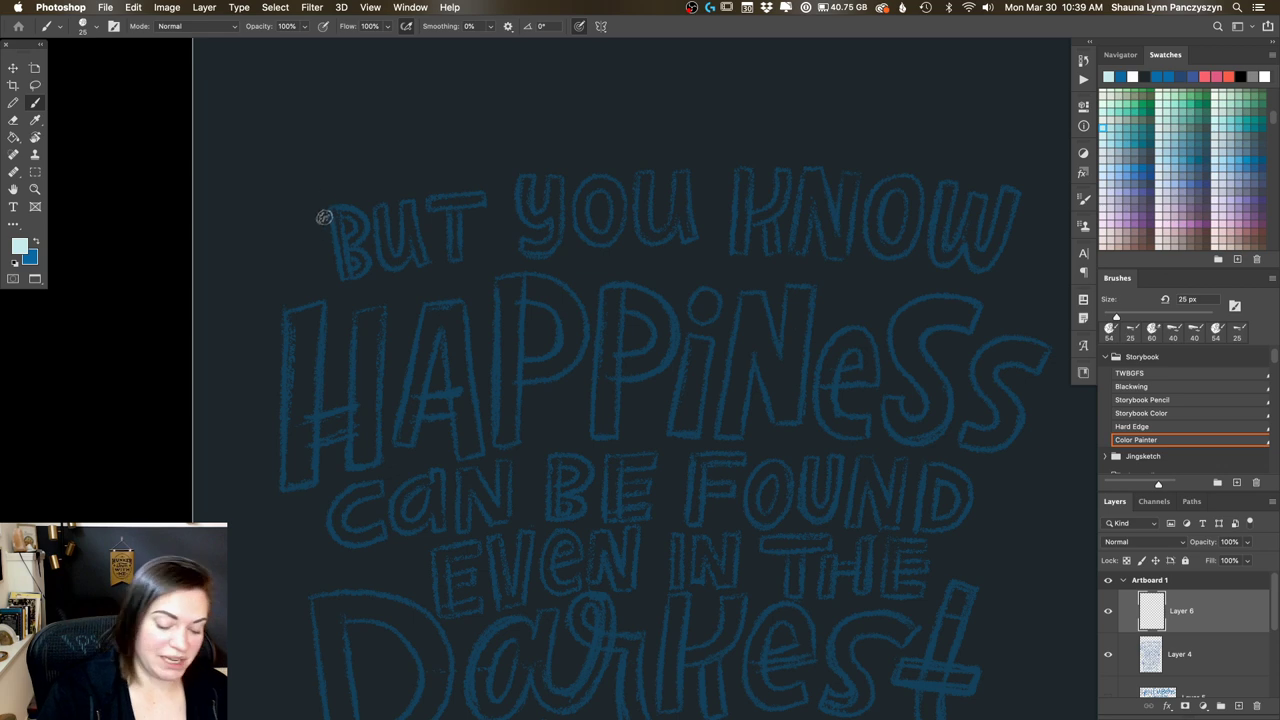
pyautogui.moveTo(321, 197); pyautogui.dragTo(336, 286)
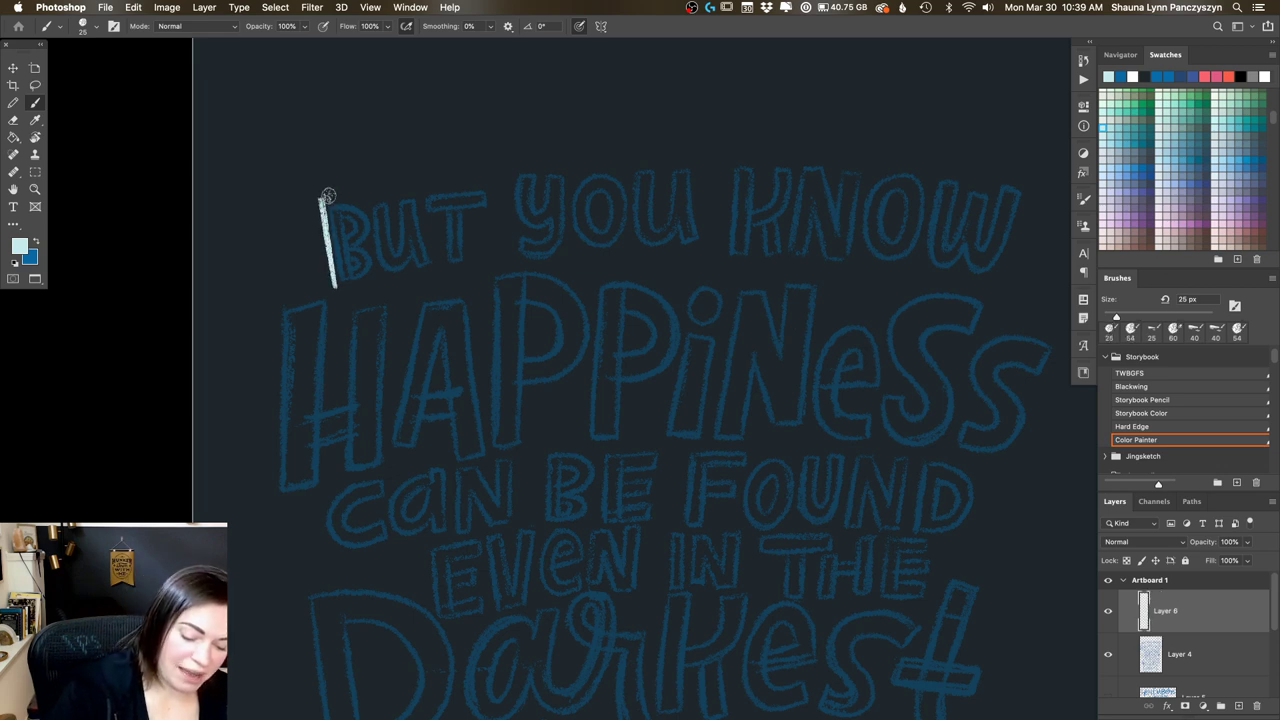
pyautogui.moveTo(335, 194)
pyautogui.mouseDown()
pyautogui.moveTo(366, 222)
pyautogui.moveTo(344, 245)
pyautogui.moveTo(350, 194)
pyautogui.mouseUp()
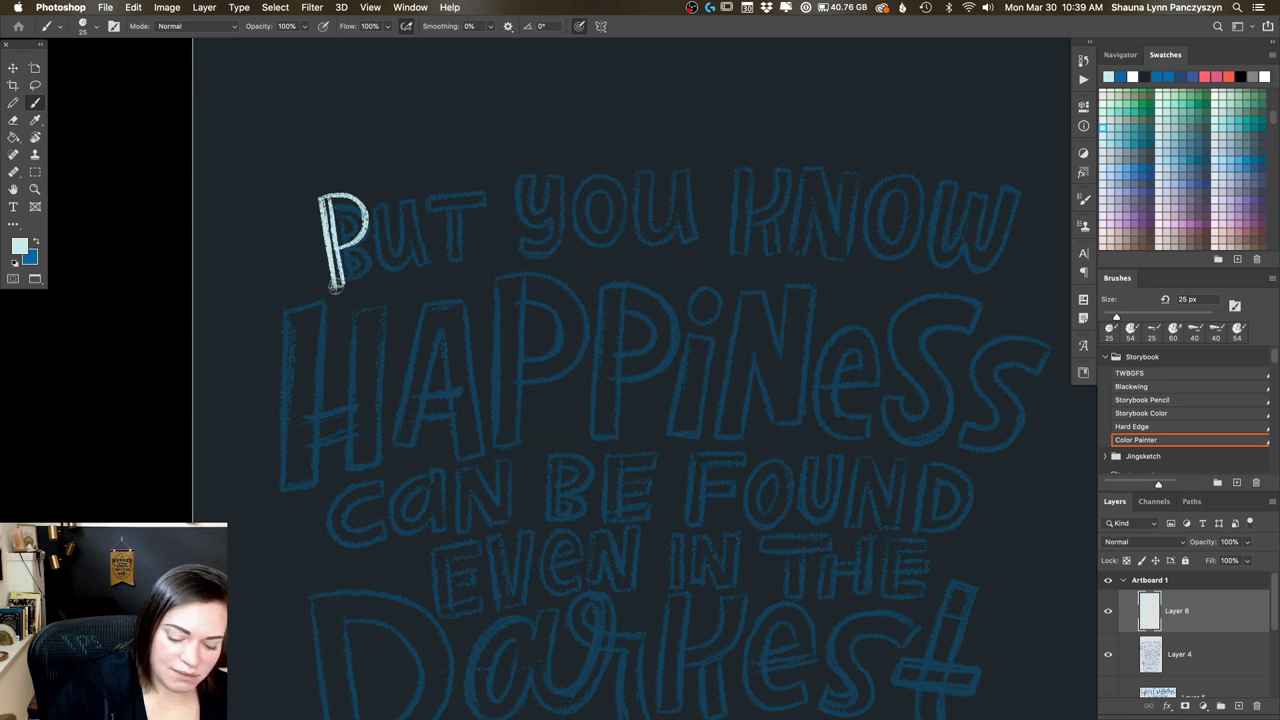
pyautogui.moveTo(352, 240)
pyautogui.mouseDown()
pyautogui.moveTo(369, 266)
pyautogui.moveTo(335, 285)
pyautogui.mouseUp()
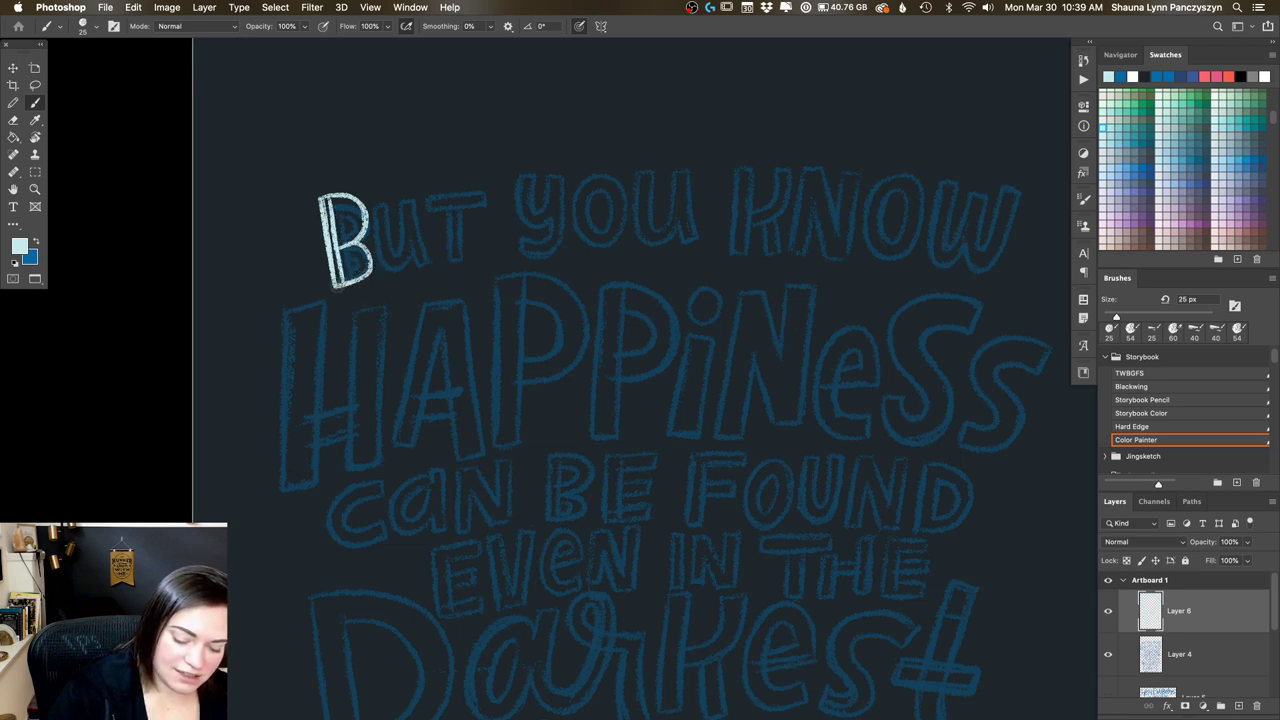
pyautogui.moveTo(357, 240); pyautogui.dragTo(360, 272)
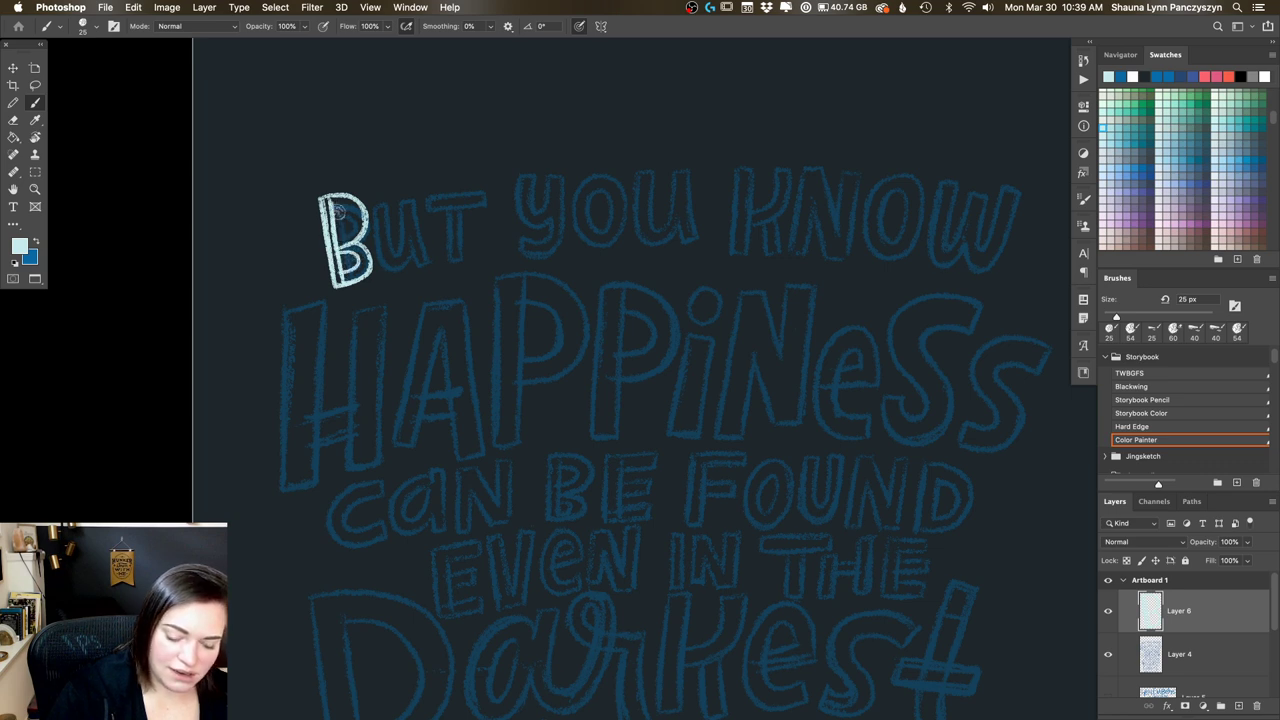
# Step: Fill the B's interior and the T's crossbar and stem, then brighten the B's left edge
pyautogui.moveTo(350, 212)
pyautogui.mouseDown()
pyautogui.moveTo(345, 235)
pyautogui.moveTo(345, 205)
pyautogui.moveTo(328, 228)
pyautogui.moveTo(330, 272)
pyautogui.moveTo(326, 205)
pyautogui.moveTo(360, 210)
pyautogui.moveTo(340, 250)
pyautogui.moveTo(360, 255)
pyautogui.moveTo(350, 278)
pyautogui.moveTo(358, 218)
pyautogui.moveTo(405, 270)
pyautogui.moveTo(412, 248)
pyautogui.moveTo(372, 190)
pyautogui.moveTo(398, 246)
pyautogui.moveTo(388, 250)
pyautogui.moveTo(404, 202)
pyautogui.moveTo(425, 254)
pyautogui.moveTo(410, 270)
pyautogui.mouseUp()
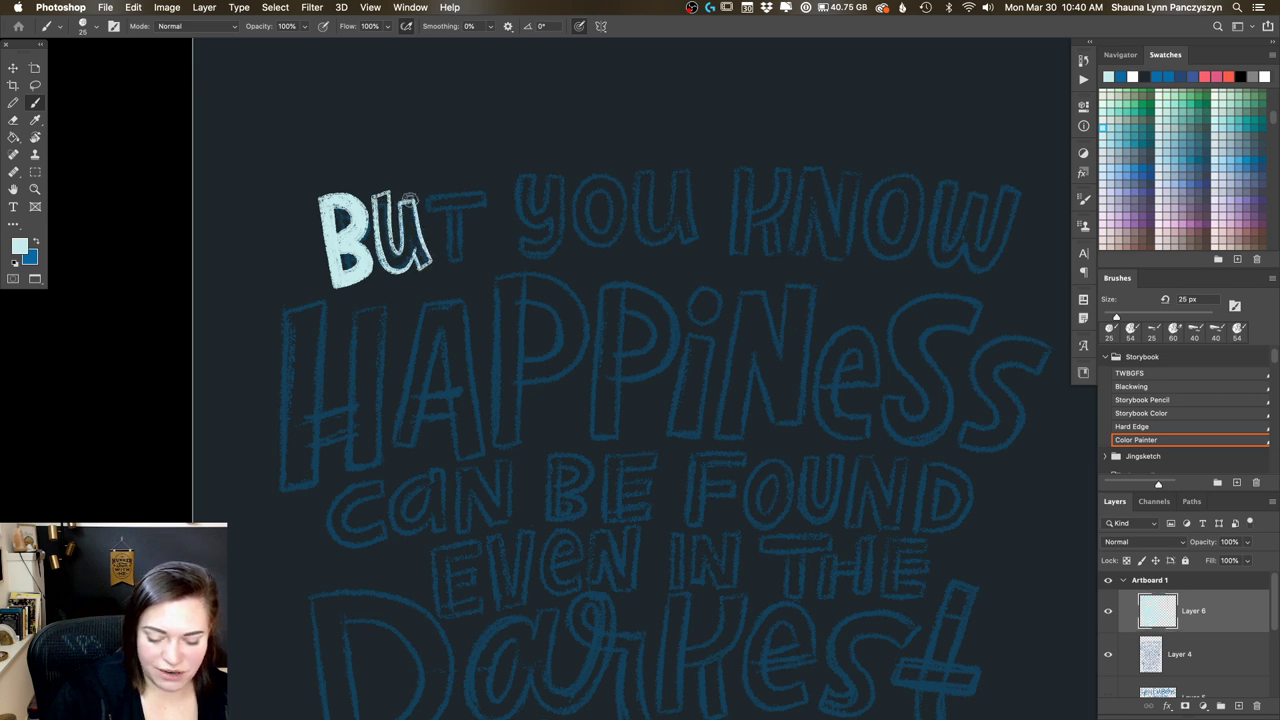
pyautogui.moveTo(423, 205)
pyautogui.mouseDown()
pyautogui.moveTo(494, 205)
pyautogui.moveTo(490, 180)
pyautogui.moveTo(425, 200)
pyautogui.moveTo(484, 190)
pyautogui.moveTo(445, 215)
pyautogui.moveTo(444, 272)
pyautogui.moveTo(464, 272)
pyautogui.moveTo(463, 210)
pyautogui.moveTo(462, 278)
pyautogui.moveTo(446, 276)
pyautogui.moveTo(444, 208)
pyautogui.mouseUp()
pyautogui.moveTo(453, 265)
pyautogui.mouseDown()
pyautogui.moveTo(448, 194)
pyautogui.moveTo(458, 260)
pyautogui.moveTo(462, 214)
pyautogui.moveTo(450, 215)
pyautogui.moveTo(456, 228)
pyautogui.mouseUp()
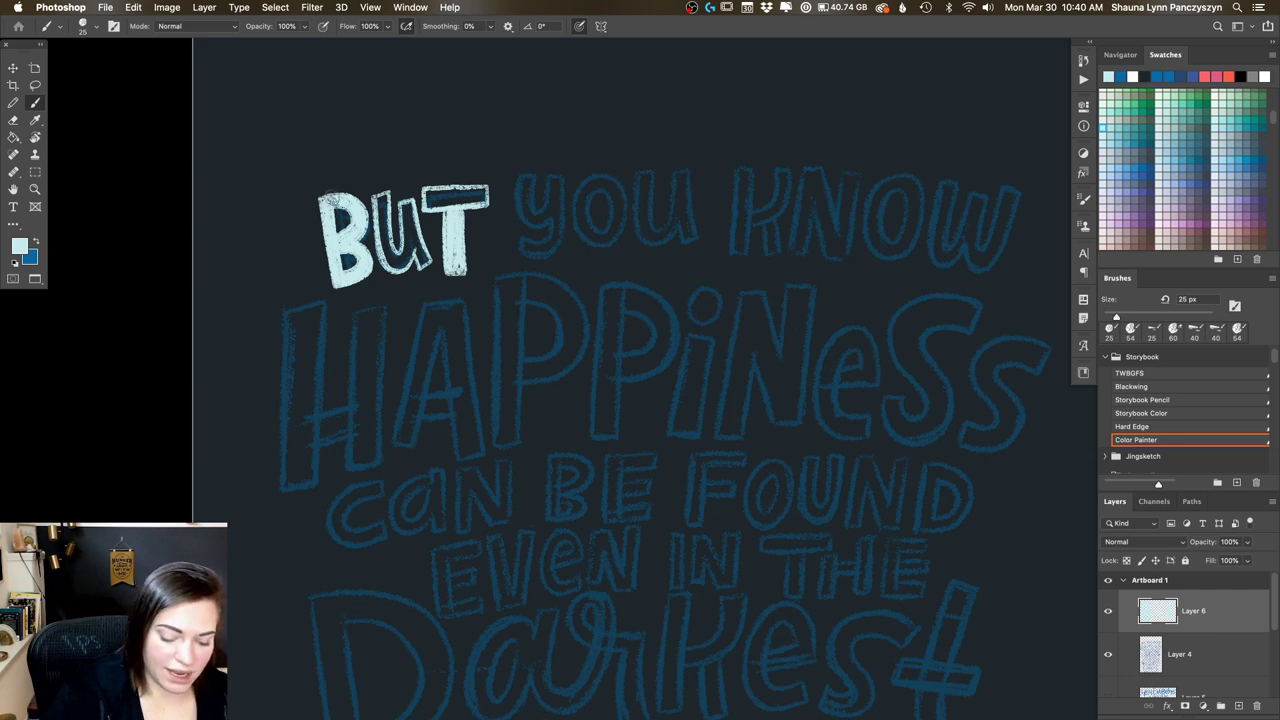
pyautogui.moveTo(314, 198)
pyautogui.mouseDown()
pyautogui.moveTo(316, 222)
pyautogui.moveTo(330, 200)
pyautogui.moveTo(318, 196)
pyautogui.moveTo(322, 272)
pyautogui.moveTo(314, 206)
pyautogui.moveTo(333, 278)
pyautogui.mouseUp()
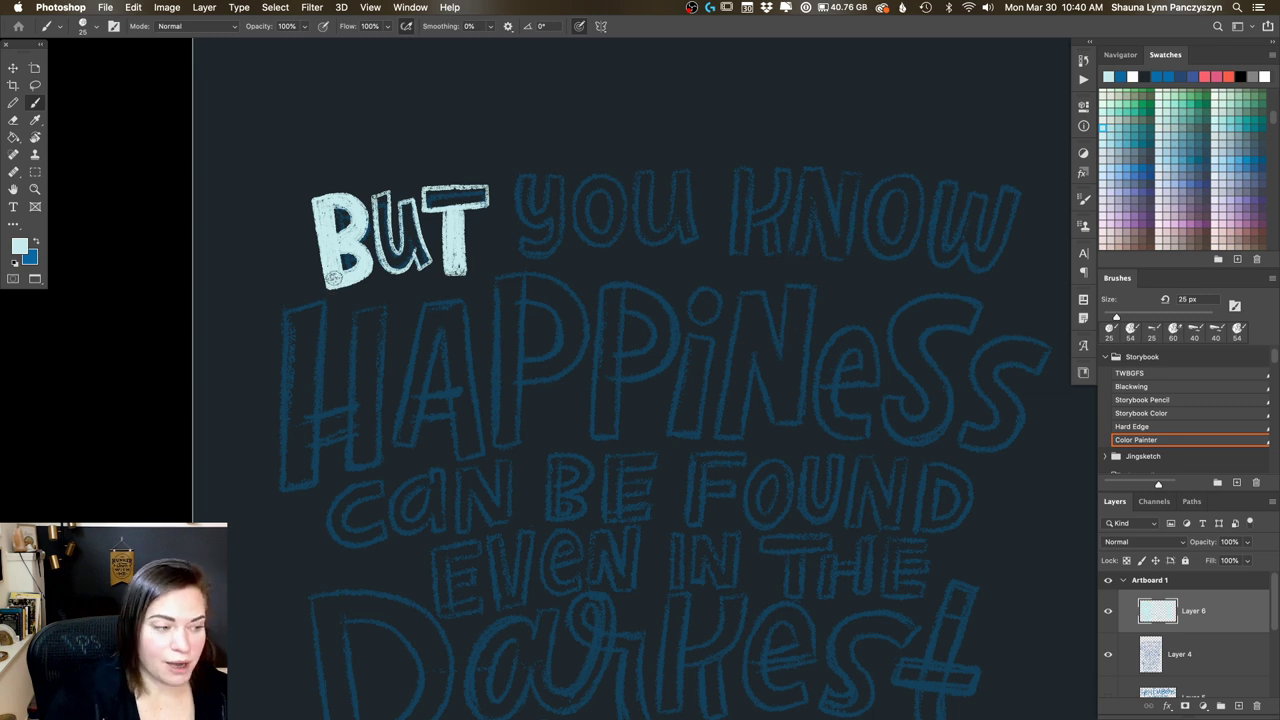
# Step: Brush an extra light cyan stroke over the top-left of the u in BUT
pyautogui.moveTo(376, 216)
pyautogui.mouseDown()
pyautogui.moveTo(384, 200)
pyautogui.moveTo(390, 274)
pyautogui.moveTo(412, 262)
pyautogui.moveTo(408, 200)
pyautogui.moveTo(410, 250)
pyautogui.moveTo(414, 262)
pyautogui.moveTo(418, 240)
pyautogui.moveTo(424, 262)
pyautogui.mouseUp()
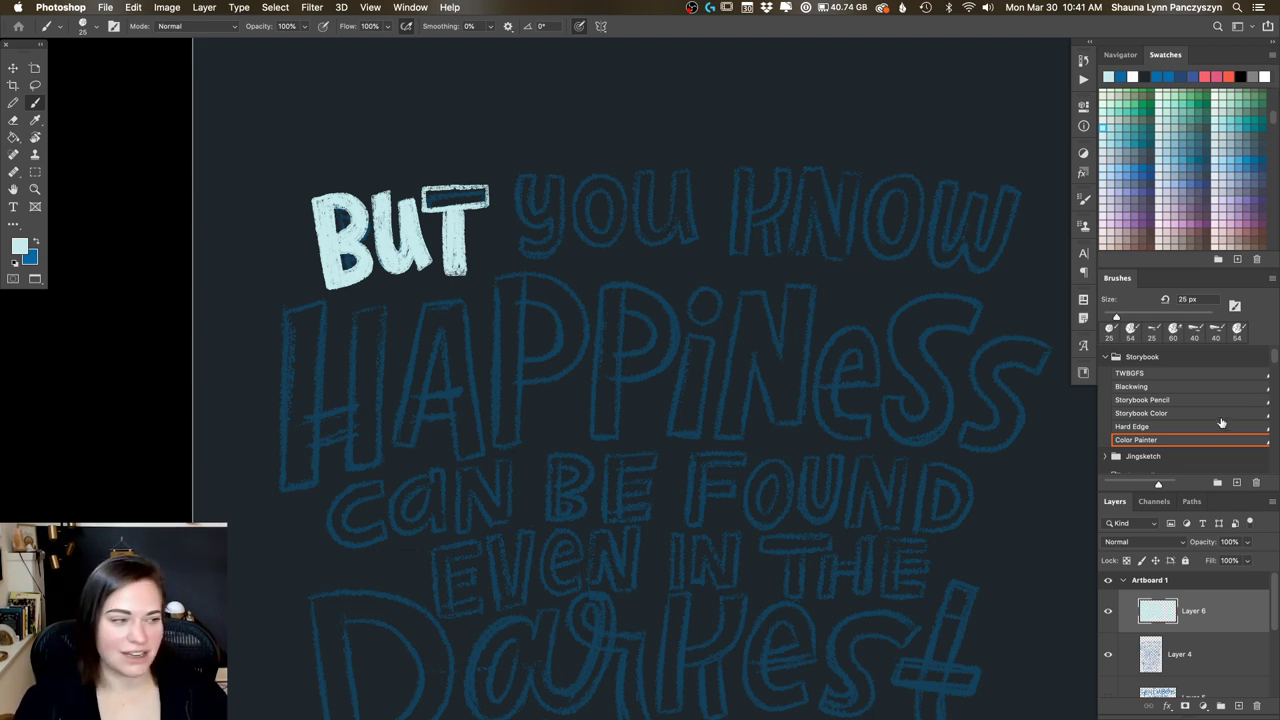
# Step: At 25 px, fill the gap atop the T and paint the Y's stem, arm and tail
pyautogui.press(']')
pyautogui.press(']')
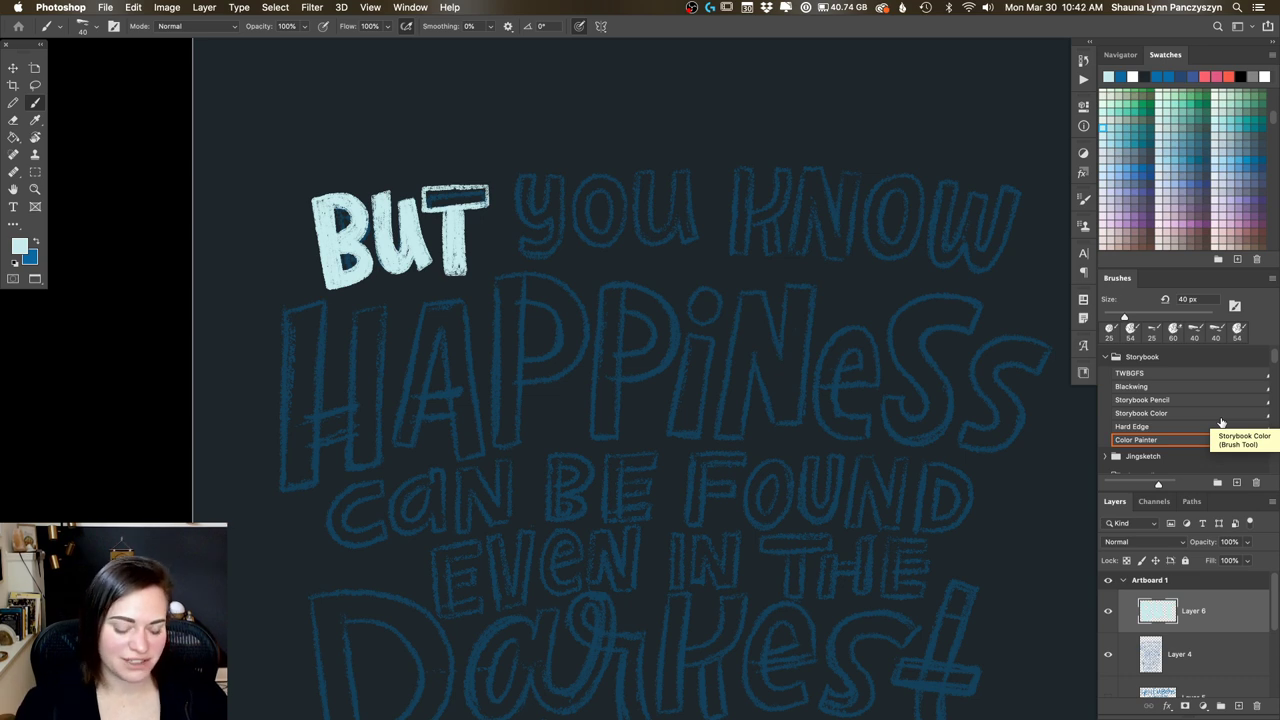
pyautogui.press('[')
pyautogui.press('[')
pyautogui.press('[')
pyautogui.moveTo(414, 196)
pyautogui.mouseDown()
pyautogui.moveTo(486, 190)
pyautogui.moveTo(548, 230)
pyautogui.moveTo(514, 174)
pyautogui.moveTo(535, 172)
pyautogui.moveTo(530, 212)
pyautogui.moveTo(562, 176)
pyautogui.moveTo(566, 230)
pyautogui.moveTo(540, 254)
pyautogui.moveTo(564, 186)
pyautogui.moveTo(566, 232)
pyautogui.moveTo(518, 252)
pyautogui.moveTo(514, 242)
pyautogui.moveTo(546, 256)
pyautogui.moveTo(520, 242)
pyautogui.moveTo(552, 238)
pyautogui.mouseUp()
pyautogui.moveTo(553, 183)
pyautogui.mouseDown()
pyautogui.moveTo(539, 213)
pyautogui.moveTo(557, 186)
pyautogui.moveTo(555, 200)
pyautogui.moveTo(550, 176)
pyautogui.moveTo(552, 245)
pyautogui.moveTo(519, 208)
pyautogui.moveTo(551, 205)
pyautogui.moveTo(535, 224)
pyautogui.moveTo(521, 200)
pyautogui.moveTo(547, 215)
pyautogui.moveTo(521, 186)
pyautogui.moveTo(539, 215)
pyautogui.moveTo(535, 146)
pyautogui.moveTo(531, 195)
pyautogui.moveTo(530, 179)
pyautogui.moveTo(531, 190)
pyautogui.moveTo(559, 186)
pyautogui.moveTo(537, 210)
pyautogui.moveTo(553, 206)
pyautogui.moveTo(550, 178)
pyautogui.moveTo(560, 203)
pyautogui.moveTo(562, 188)
pyautogui.moveTo(562, 217)
pyautogui.moveTo(557, 182)
pyautogui.moveTo(552, 210)
pyautogui.moveTo(577, 212)
pyautogui.moveTo(569, 242)
pyautogui.moveTo(500, 260)
pyautogui.mouseUp()
pyautogui.rightClick(537, 150)
pyautogui.doubleClick(575, 215)
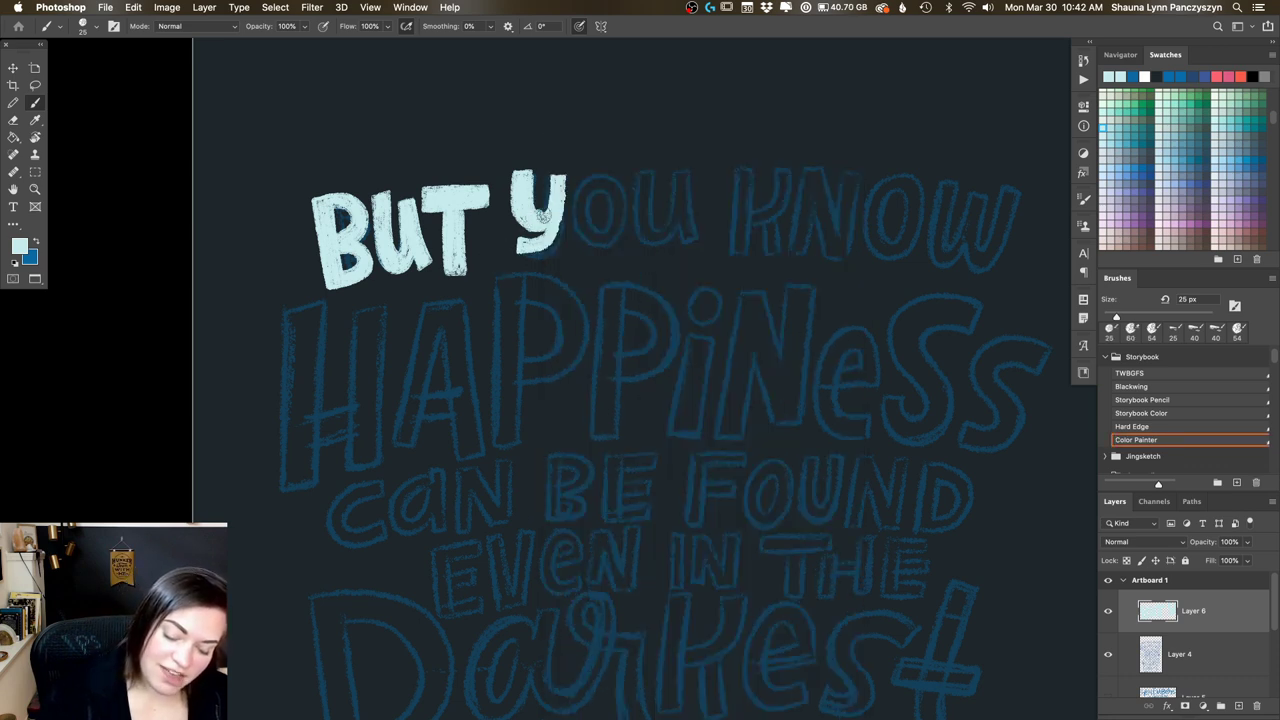
pyautogui.moveTo(564, 176)
pyautogui.mouseDown()
pyautogui.moveTo(562, 226)
pyautogui.moveTo(564, 181)
pyautogui.moveTo(562, 222)
pyautogui.moveTo(517, 254)
pyautogui.moveTo(560, 215)
pyautogui.moveTo(547, 242)
pyautogui.moveTo(560, 215)
pyautogui.moveTo(560, 228)
pyautogui.moveTo(544, 244)
pyautogui.moveTo(555, 200)
pyautogui.mouseUp()
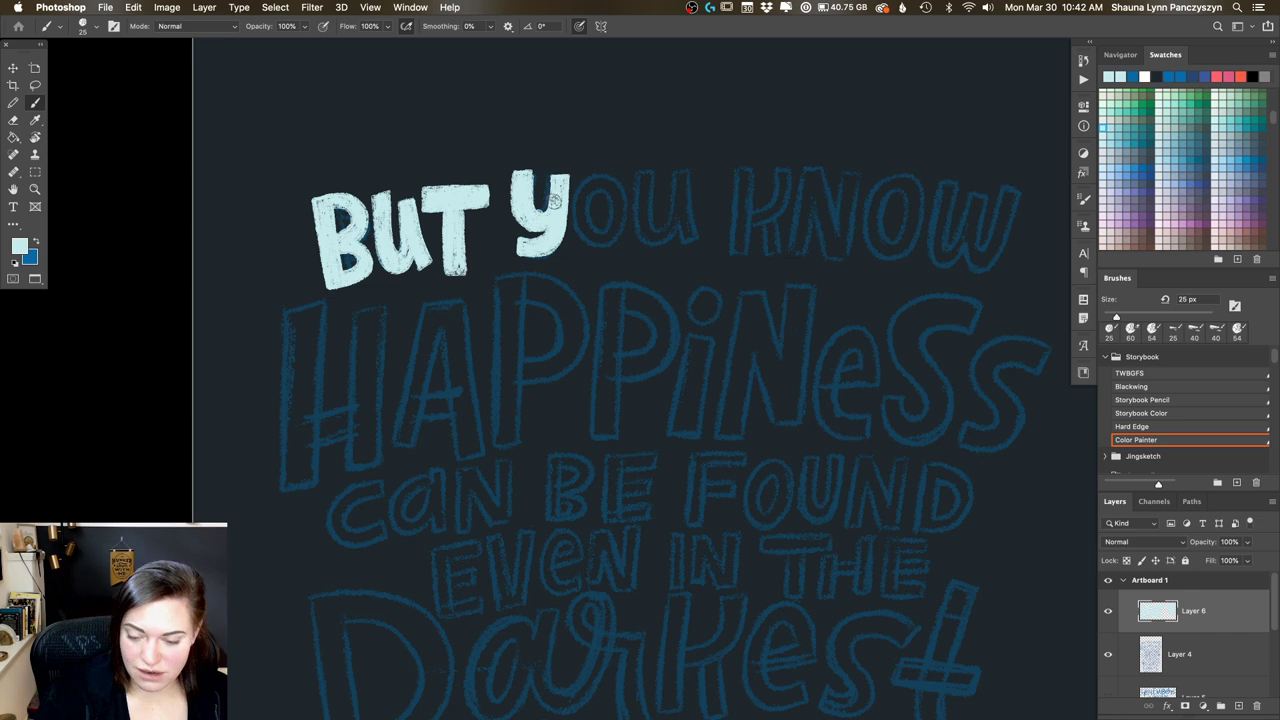
# Step: Keep the painting mode on Normal, then ink and fill the O and U in light cyan
pyautogui.click(200, 26)
pyautogui.click(205, 60)
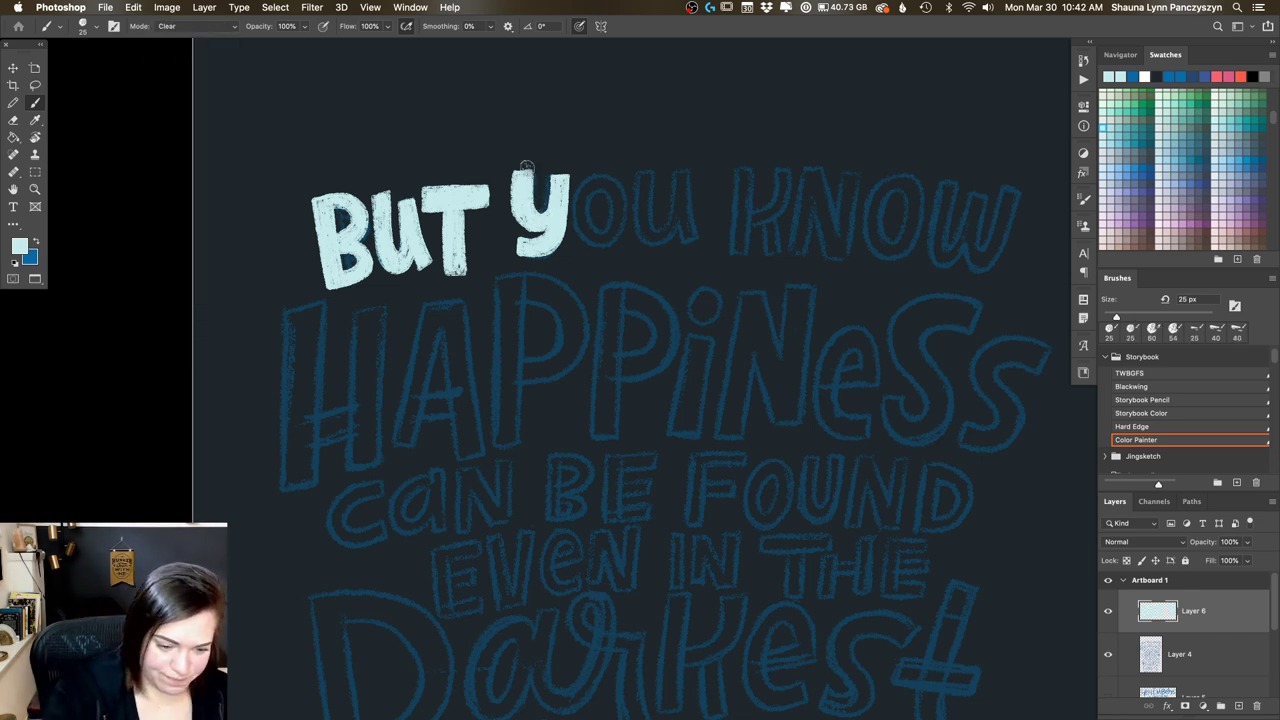
pyautogui.click(200, 26)
pyautogui.click(207, 12)
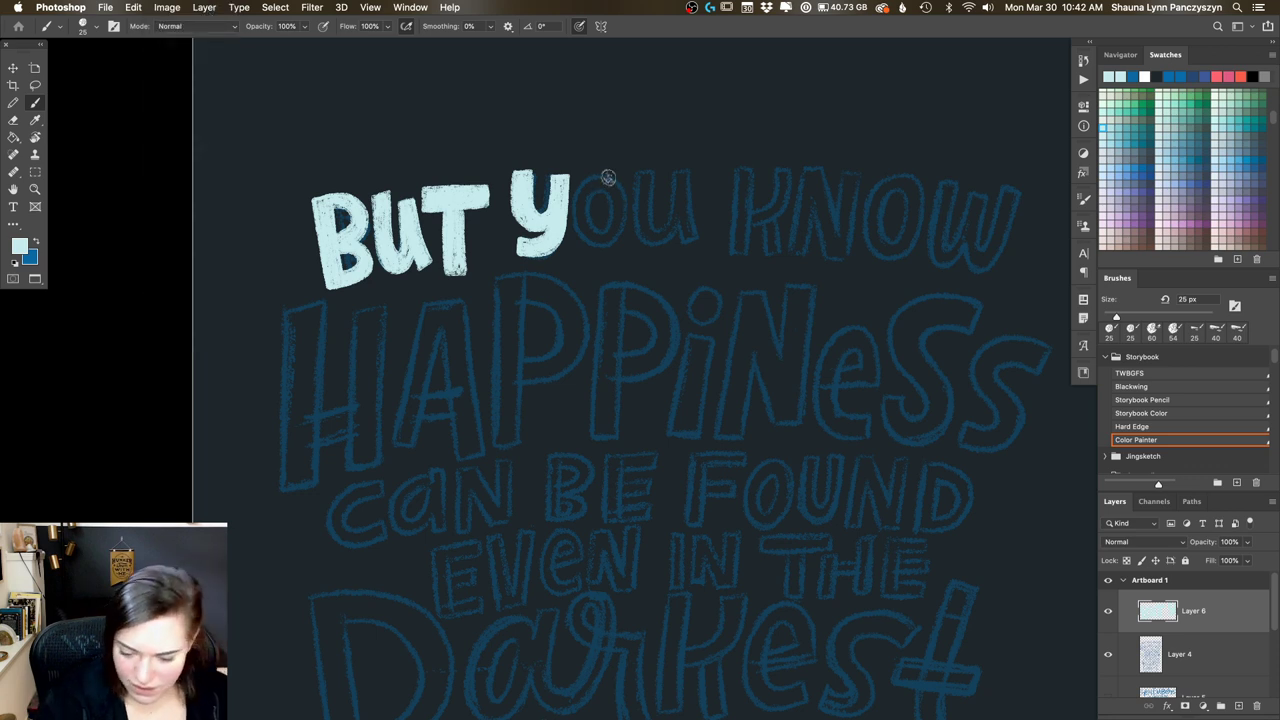
pyautogui.moveTo(604, 176)
pyautogui.mouseDown()
pyautogui.moveTo(577, 198)
pyautogui.moveTo(580, 232)
pyautogui.moveTo(604, 252)
pyautogui.moveTo(624, 232)
pyautogui.moveTo(623, 186)
pyautogui.moveTo(601, 170)
pyautogui.moveTo(574, 222)
pyautogui.moveTo(602, 252)
pyautogui.mouseUp()
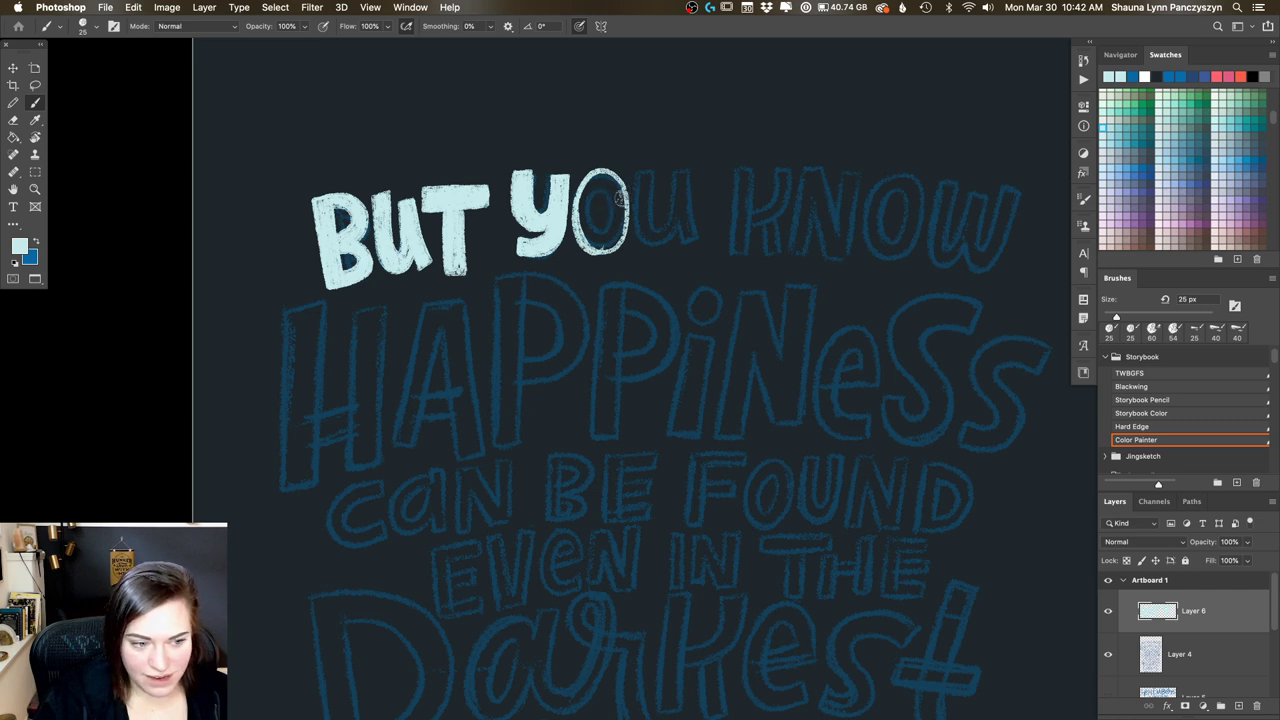
pyautogui.moveTo(605, 190)
pyautogui.mouseDown()
pyautogui.moveTo(590, 236)
pyautogui.moveTo(612, 188)
pyautogui.moveTo(592, 238)
pyautogui.moveTo(603, 188)
pyautogui.moveTo(618, 225)
pyautogui.moveTo(620, 200)
pyautogui.moveTo(606, 245)
pyautogui.moveTo(588, 205)
pyautogui.moveTo(586, 230)
pyautogui.moveTo(596, 182)
pyautogui.moveTo(624, 190)
pyautogui.moveTo(617, 200)
pyautogui.mouseUp()
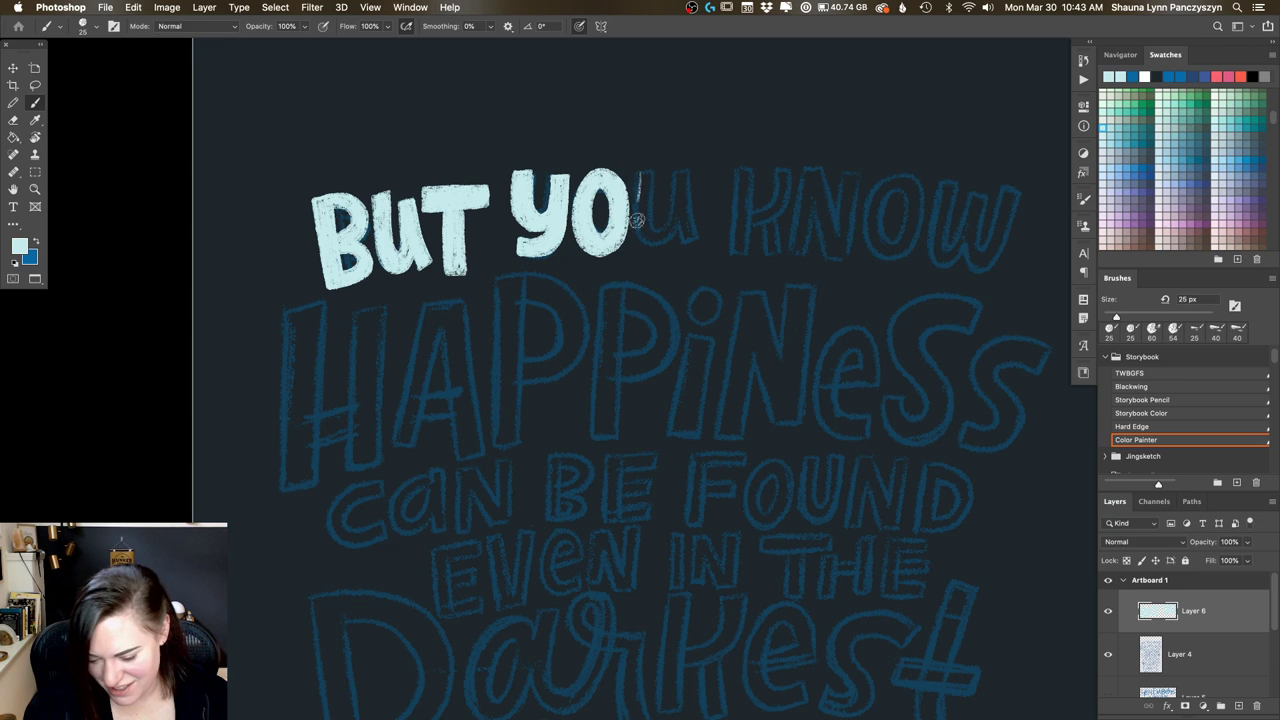
pyautogui.moveTo(684, 214)
pyautogui.mouseDown()
pyautogui.moveTo(676, 242)
pyautogui.moveTo(643, 228)
pyautogui.moveTo(655, 168)
pyautogui.moveTo(657, 222)
pyautogui.moveTo(668, 175)
pyautogui.moveTo(690, 198)
pyautogui.moveTo(700, 248)
pyautogui.moveTo(672, 242)
pyautogui.mouseUp()
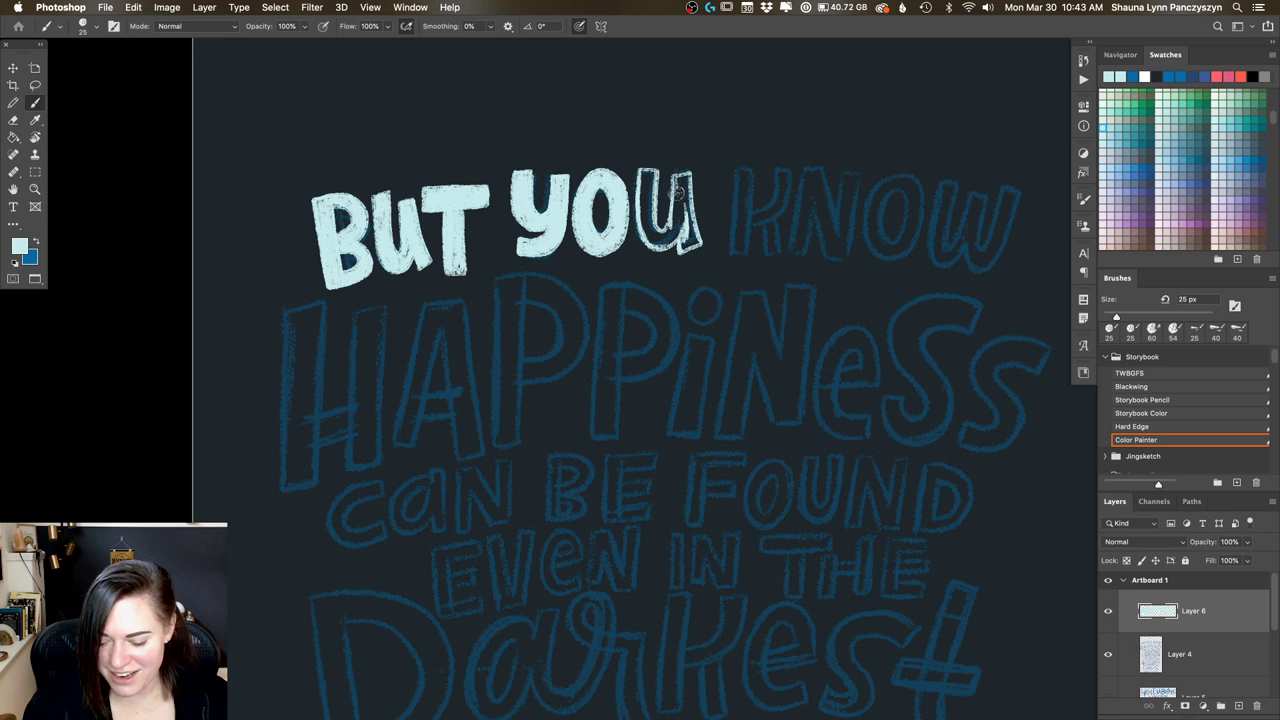
pyautogui.moveTo(678, 188)
pyautogui.mouseDown()
pyautogui.moveTo(688, 242)
pyautogui.moveTo(684, 176)
pyautogui.moveTo(689, 224)
pyautogui.moveTo(643, 171)
pyautogui.moveTo(652, 248)
pyautogui.moveTo(658, 228)
pyautogui.moveTo(672, 240)
pyautogui.moveTo(660, 218)
pyautogui.moveTo(678, 222)
pyautogui.moveTo(646, 179)
pyautogui.mouseUp()
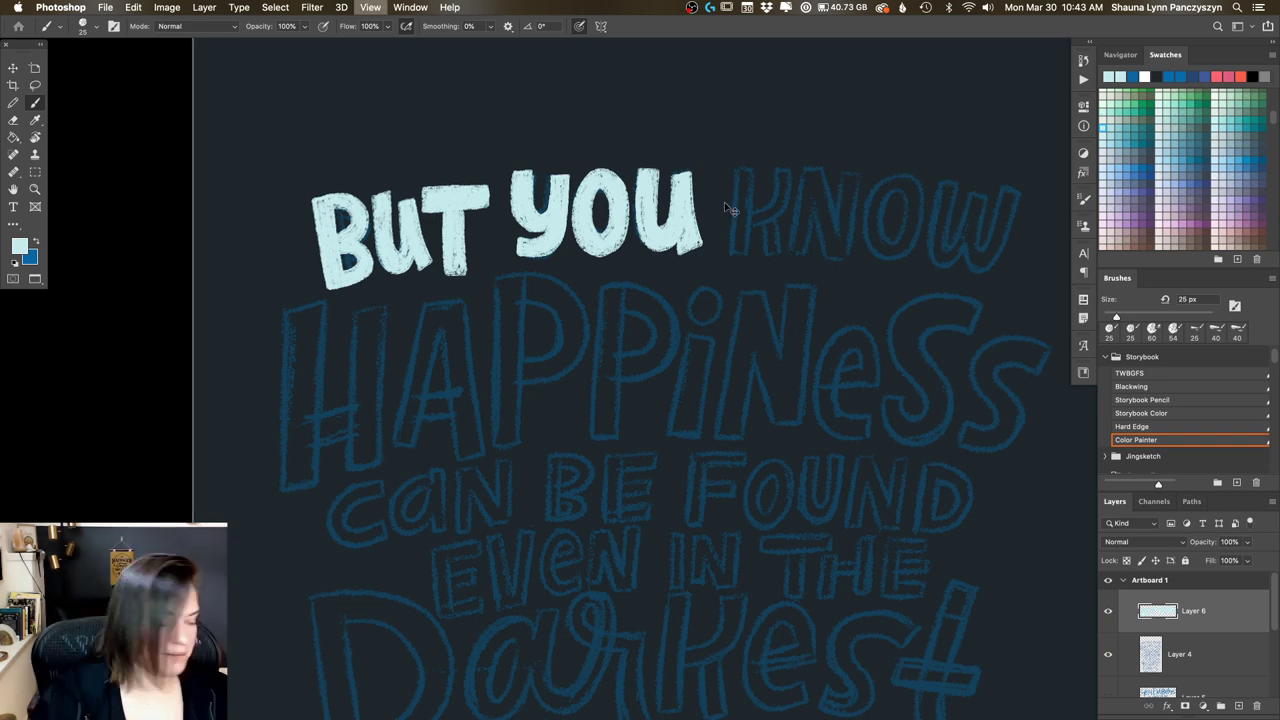
pyautogui.press('super+minus')
pyautogui.press('super+minus')
pyautogui.press('super+minus')
pyautogui.click(1108, 655)
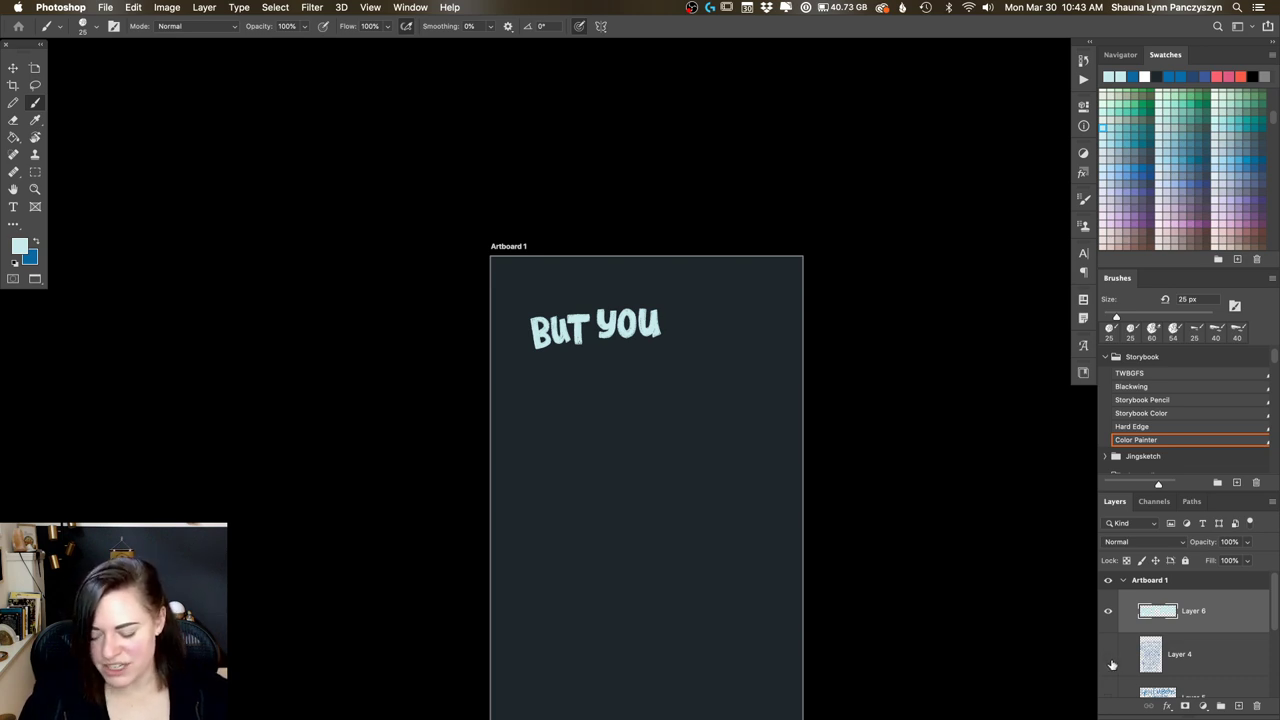
pyautogui.click(1110, 658)
pyautogui.press('super+plus')
pyautogui.press('super+plus')
pyautogui.press('super+plus')
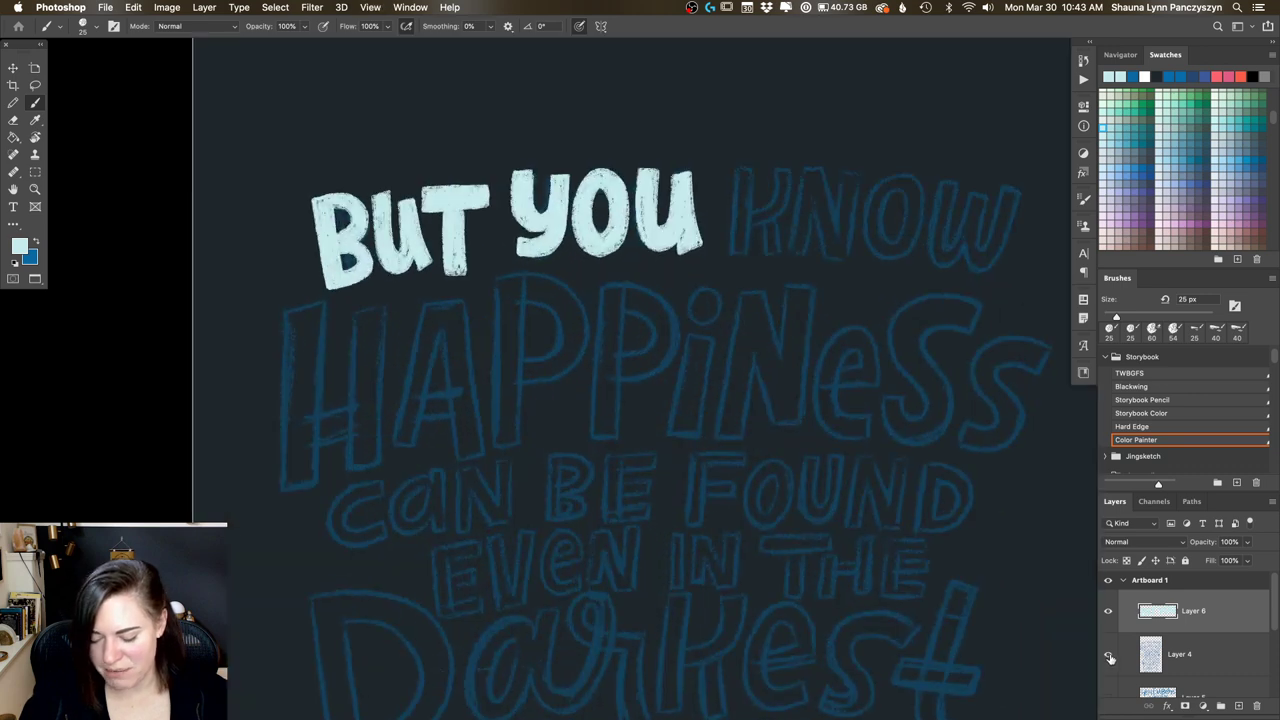
pyautogui.moveTo(700, 294); pyautogui.dragTo(609, 294)
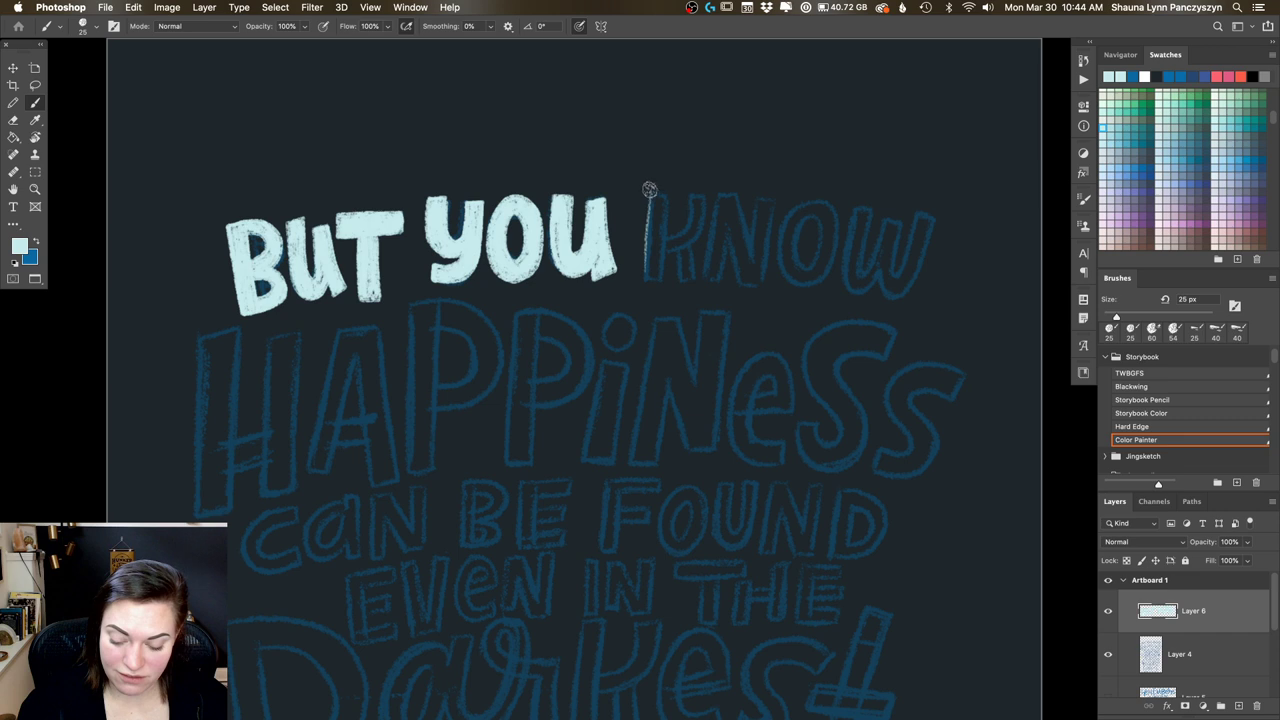
# Step: Paint the K's stem and upper arm, then trace the N's peak and right diagonal
pyautogui.moveTo(651, 190)
pyautogui.mouseDown()
pyautogui.moveTo(646, 250)
pyautogui.moveTo(645, 231)
pyautogui.mouseUp()
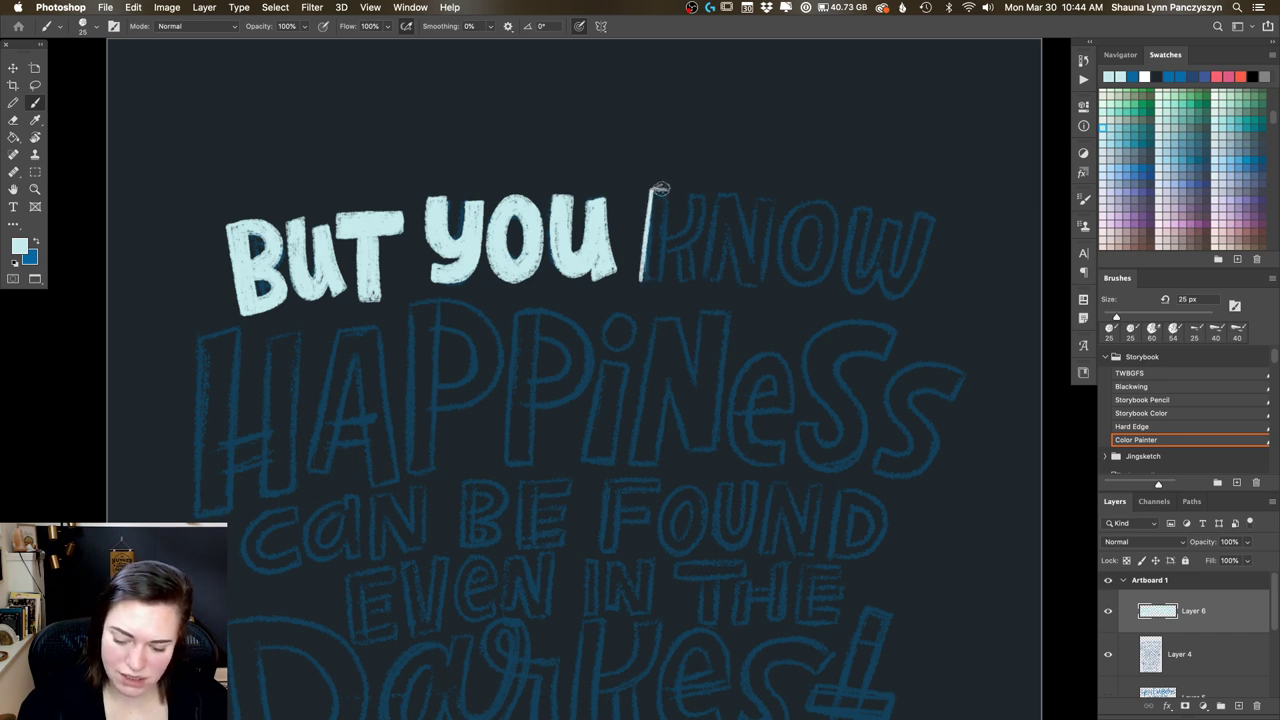
pyautogui.moveTo(652, 188)
pyautogui.mouseDown()
pyautogui.moveTo(664, 232)
pyautogui.moveTo(666, 202)
pyautogui.moveTo(658, 282)
pyautogui.moveTo(668, 238)
pyautogui.moveTo(656, 292)
pyautogui.moveTo(641, 280)
pyautogui.moveTo(650, 240)
pyautogui.moveTo(652, 288)
pyautogui.moveTo(640, 286)
pyautogui.moveTo(658, 196)
pyautogui.moveTo(662, 280)
pyautogui.moveTo(648, 264)
pyautogui.moveTo(688, 190)
pyautogui.moveTo(694, 200)
pyautogui.moveTo(706, 188)
pyautogui.moveTo(702, 218)
pyautogui.moveTo(672, 240)
pyautogui.moveTo(700, 194)
pyautogui.moveTo(688, 224)
pyautogui.moveTo(696, 204)
pyautogui.mouseUp()
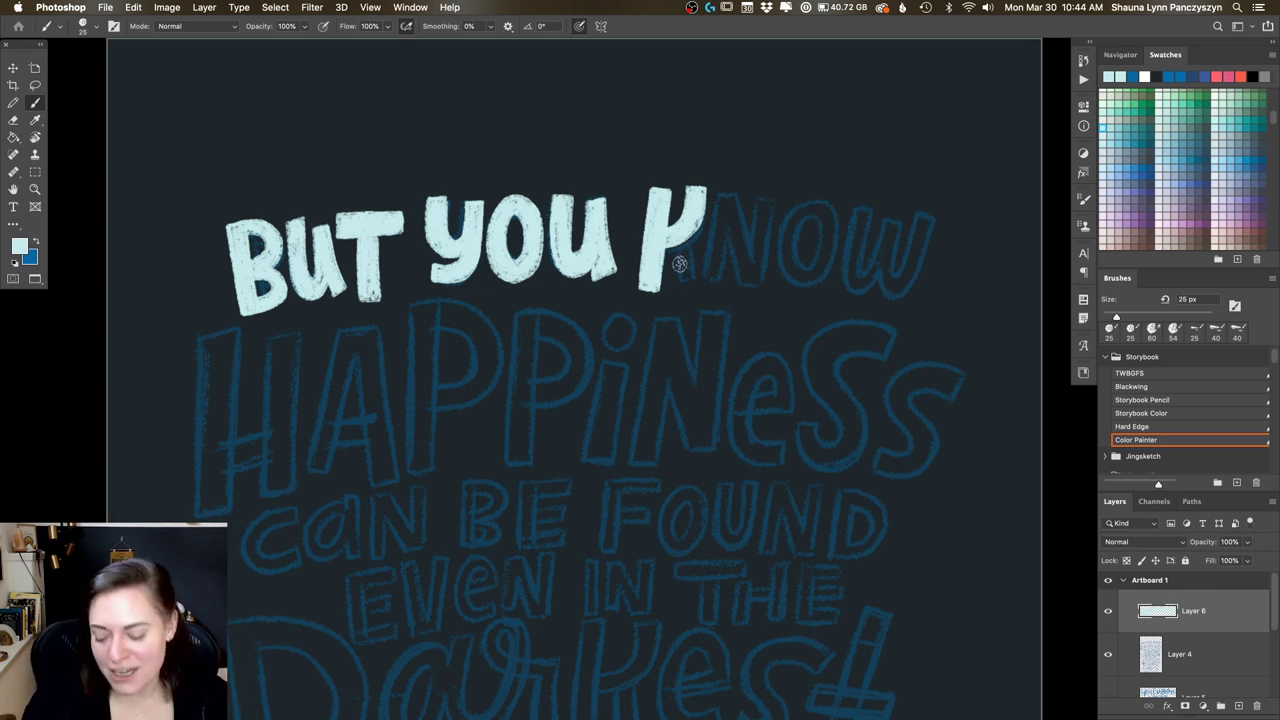
pyautogui.moveTo(676, 234)
pyautogui.mouseDown()
pyautogui.moveTo(676, 290)
pyautogui.moveTo(678, 240)
pyautogui.moveTo(690, 270)
pyautogui.moveTo(688, 237)
pyautogui.moveTo(678, 297)
pyautogui.moveTo(700, 280)
pyautogui.mouseUp()
pyautogui.moveTo(717, 212)
pyautogui.mouseDown()
pyautogui.moveTo(708, 277)
pyautogui.moveTo(726, 252)
pyautogui.moveTo(721, 277)
pyautogui.moveTo(729, 232)
pyautogui.moveTo(721, 283)
pyautogui.moveTo(718, 186)
pyautogui.mouseUp()
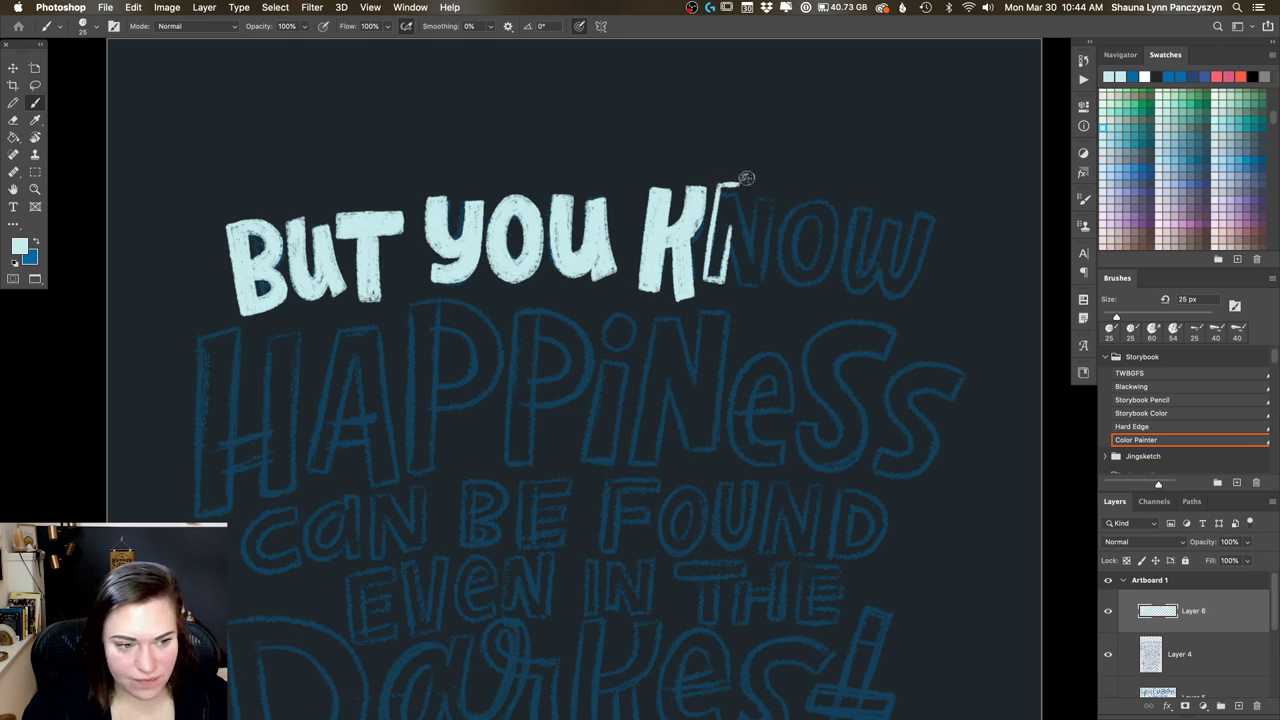
pyautogui.moveTo(738, 188)
pyautogui.mouseDown()
pyautogui.moveTo(753, 246)
pyautogui.moveTo(736, 189)
pyautogui.moveTo(751, 247)
pyautogui.moveTo(745, 265)
pyautogui.moveTo(727, 229)
pyautogui.moveTo(741, 281)
pyautogui.moveTo(742, 241)
pyautogui.moveTo(742, 285)
pyautogui.mouseUp()
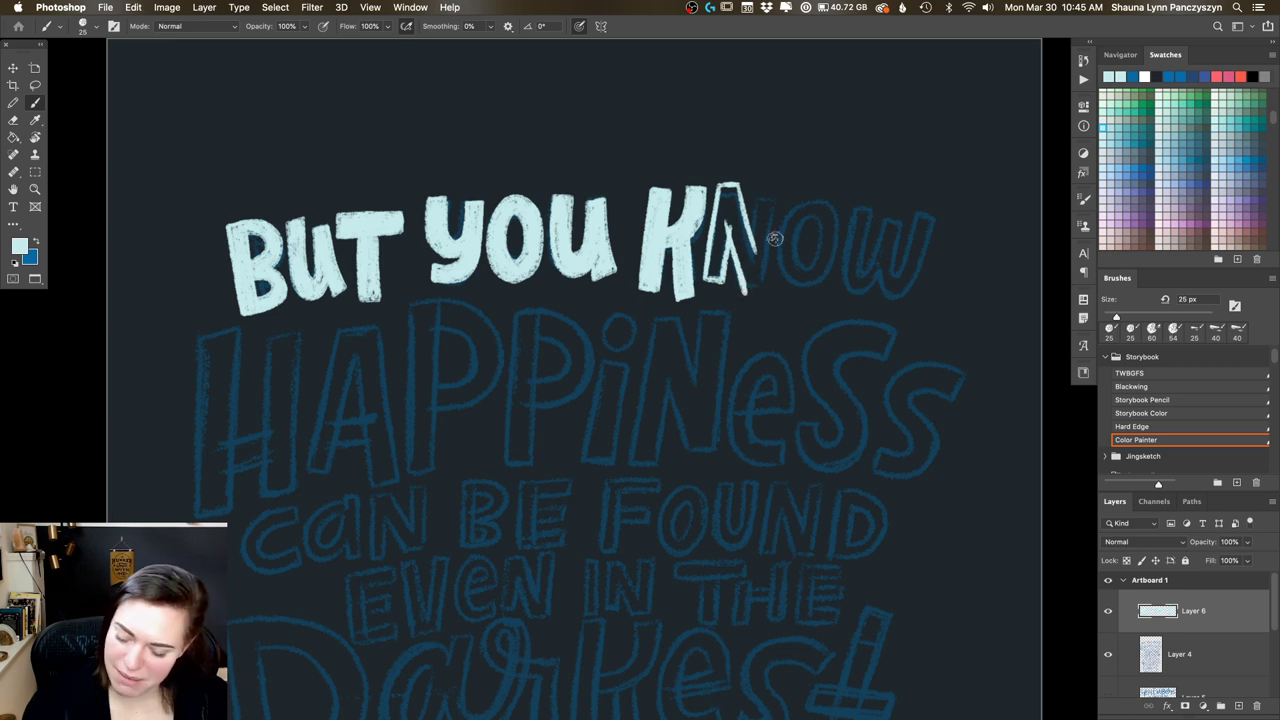
# Step: Open Brush Settings at Brush Tip Shape and look through the brush preset options menu
pyautogui.click(1084, 199)
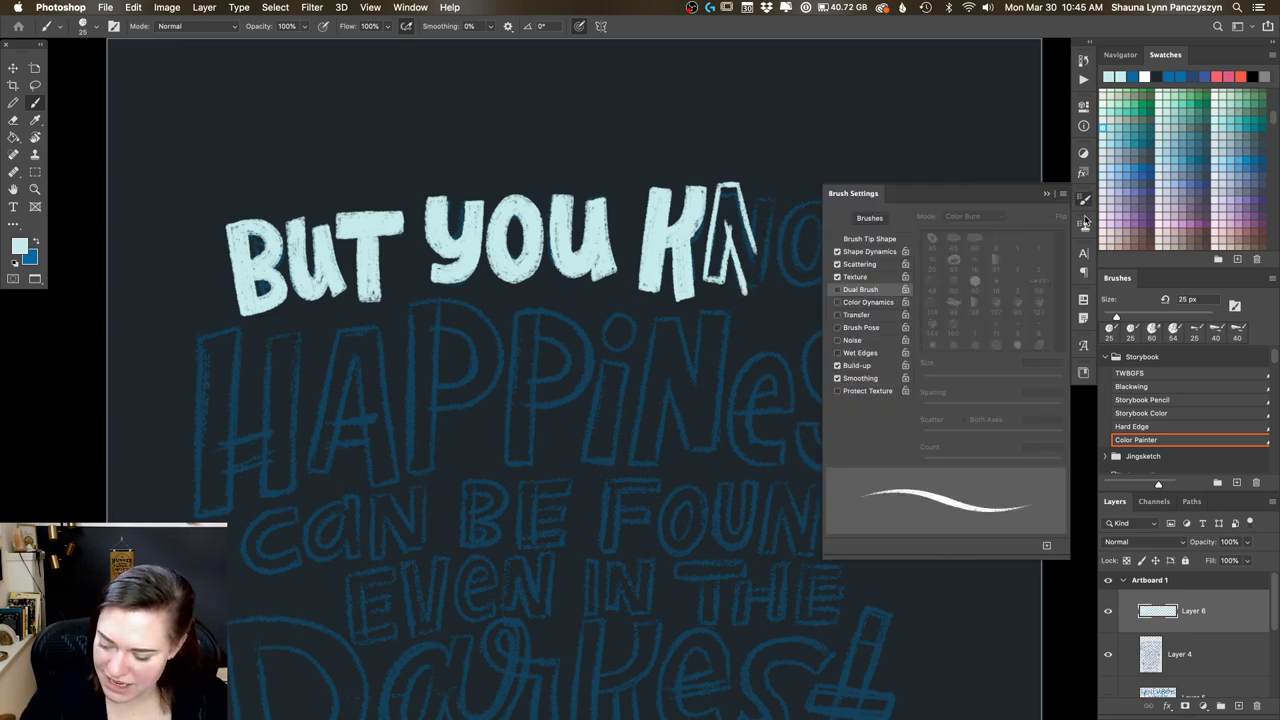
pyautogui.click(862, 240)
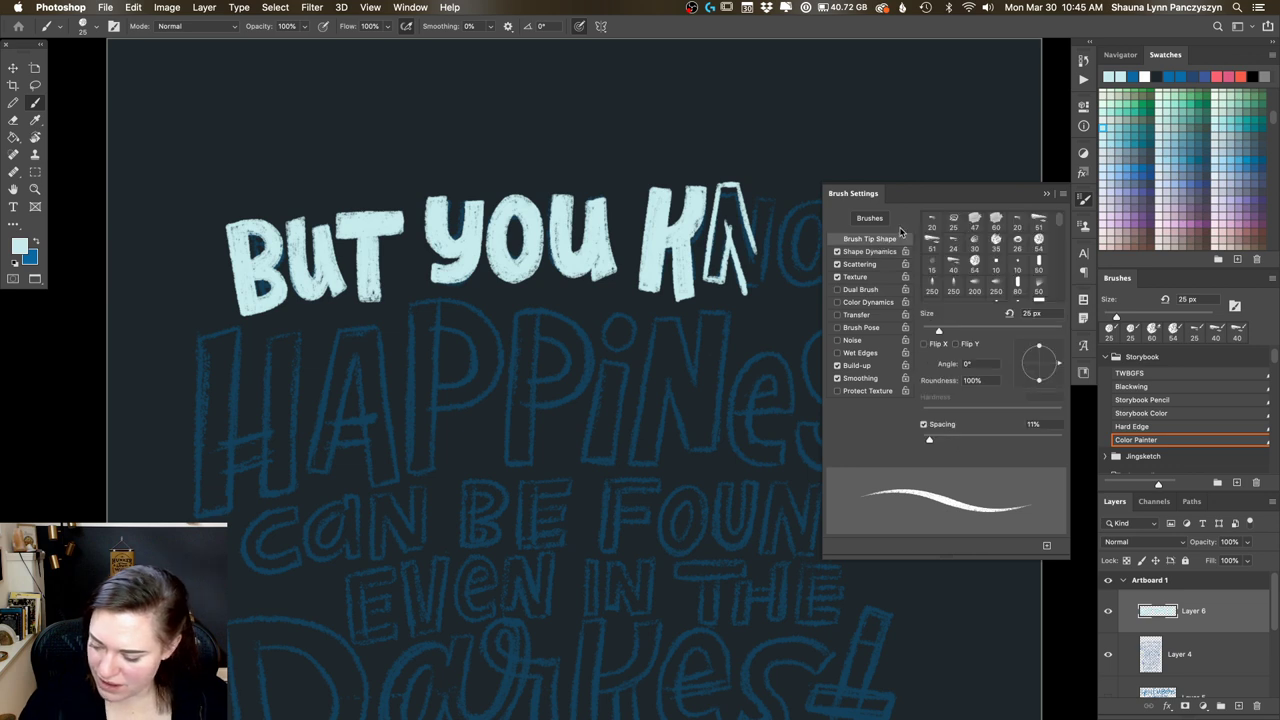
pyautogui.moveTo(1058, 224); pyautogui.dragTo(1068, 197)
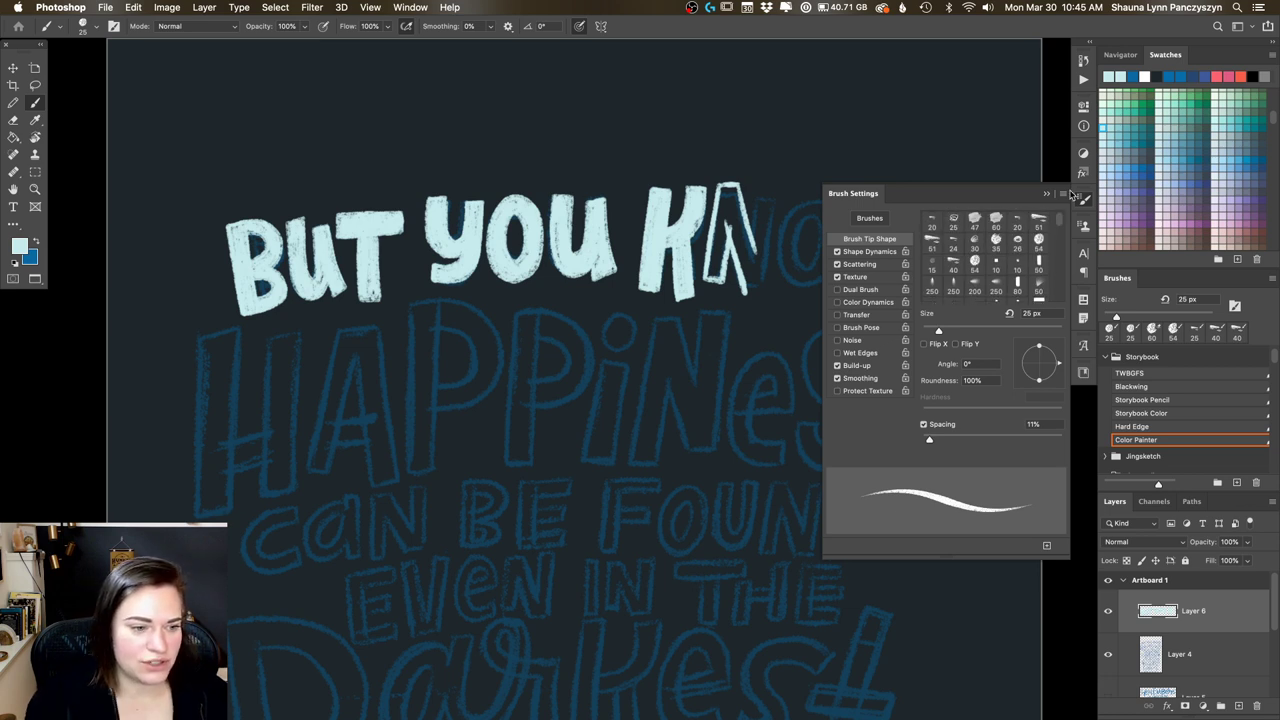
pyautogui.click(90, 26)
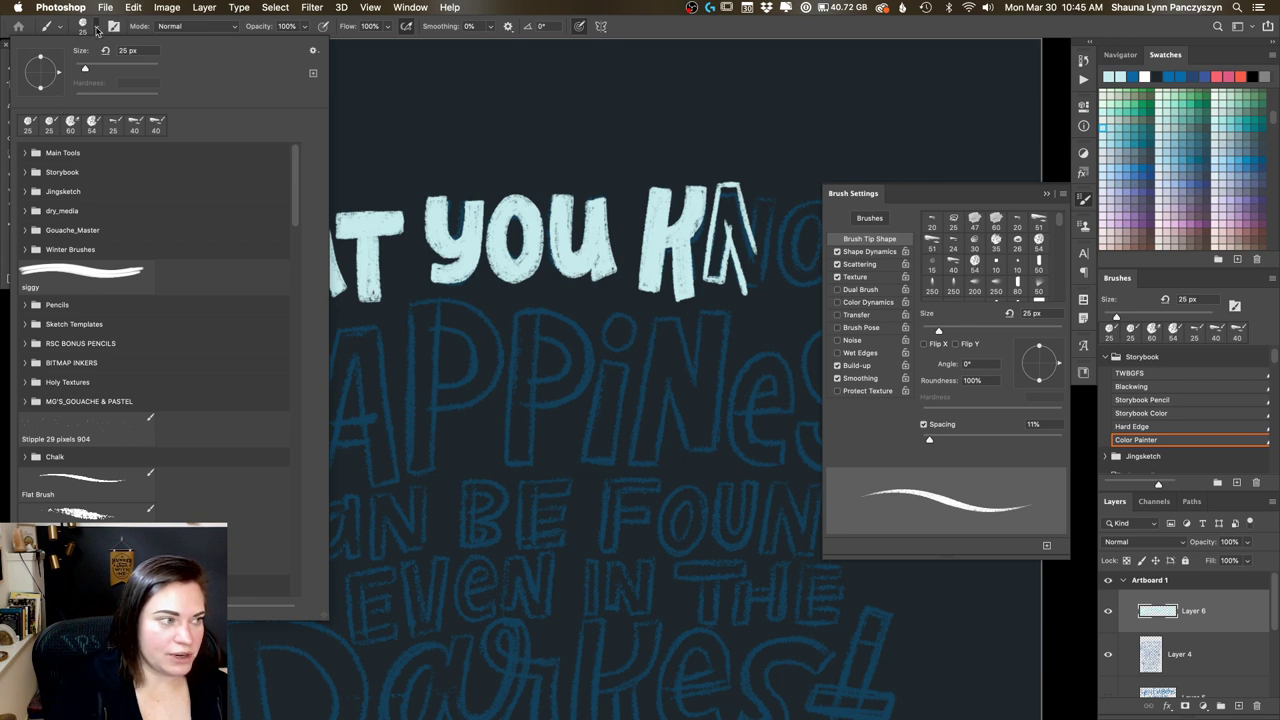
pyautogui.click(313, 51)
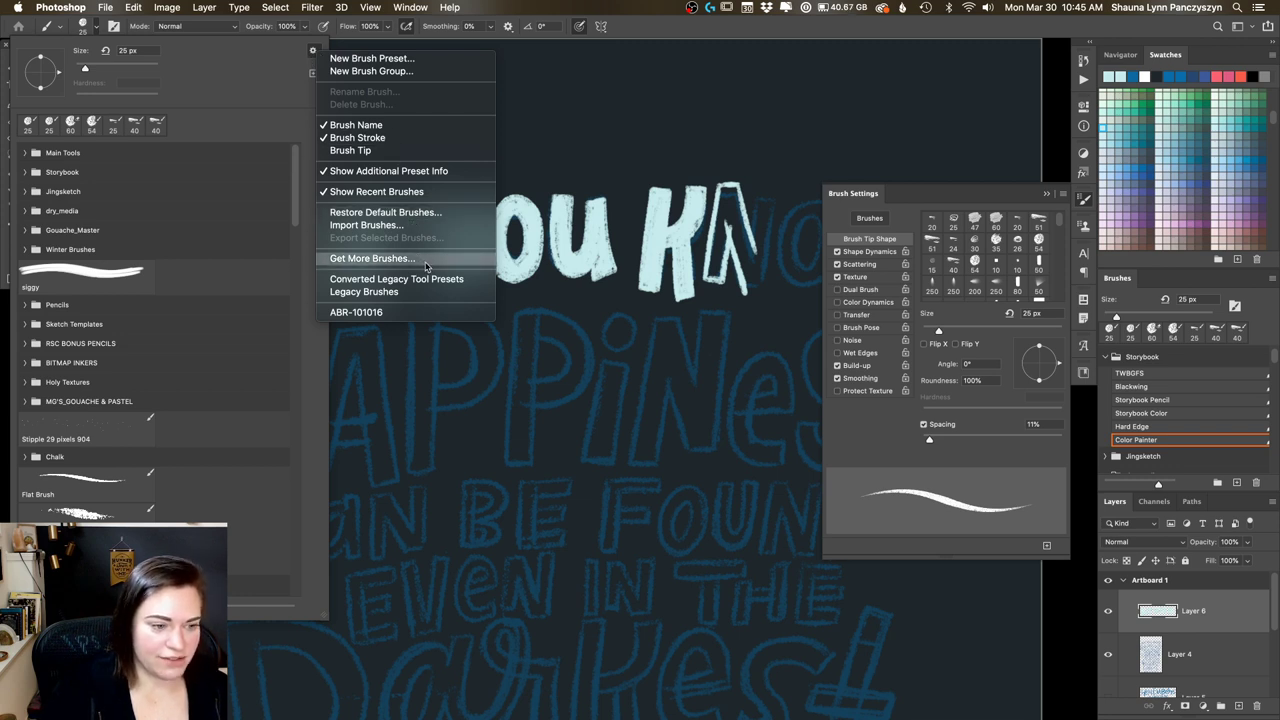
pyautogui.press('Escape')
pyautogui.press('Escape')
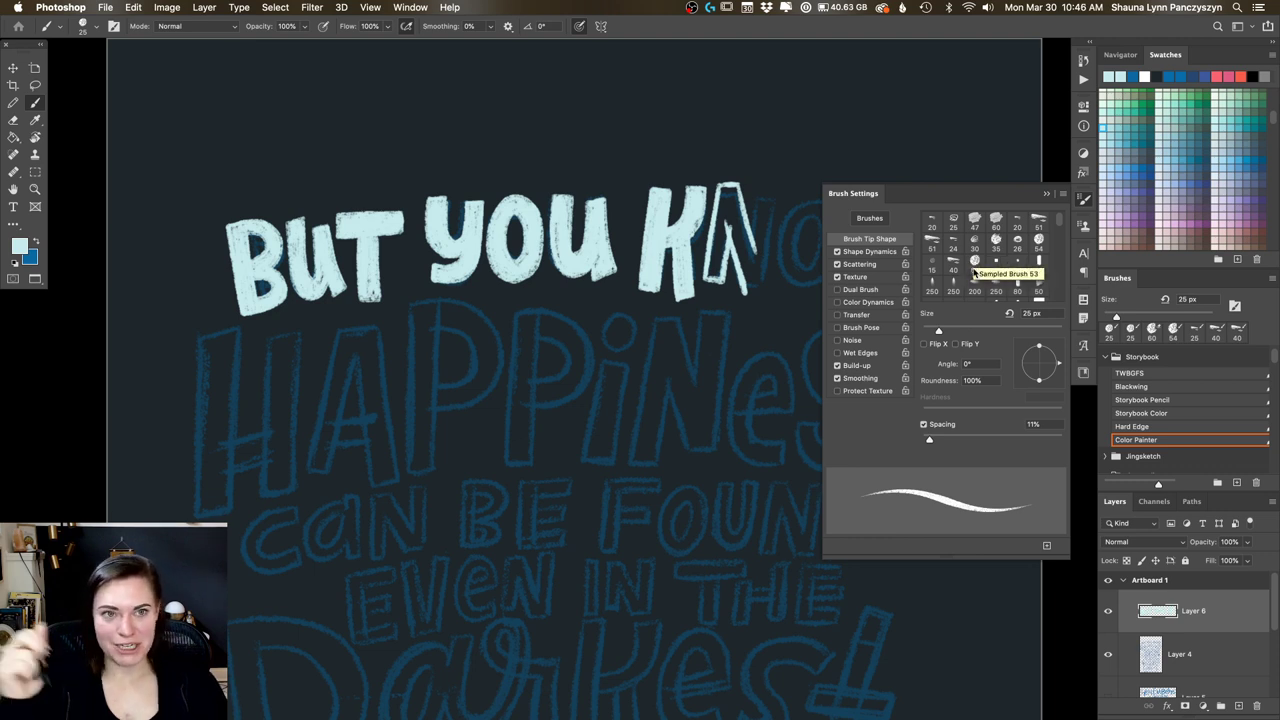
# Step: Step through Shape Dynamics and Scattering to the Texture settings: Hard Mix, 27% scale
pyautogui.click(887, 251)
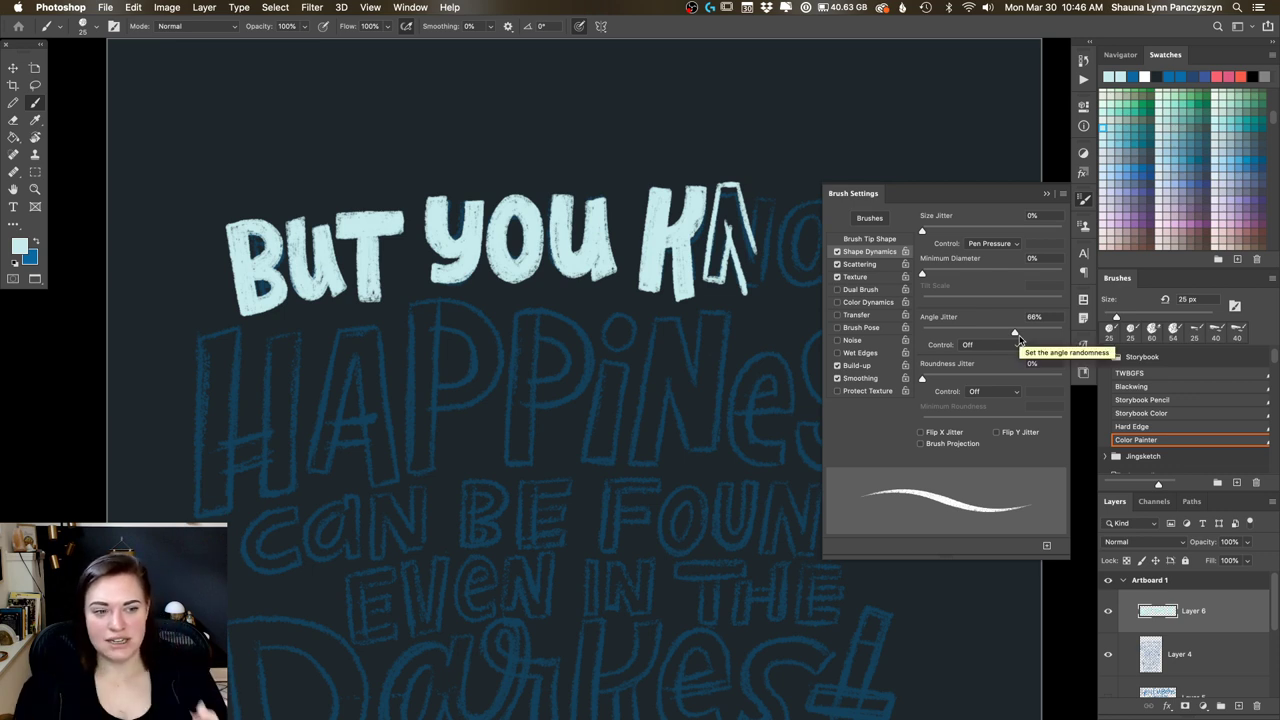
pyautogui.click(870, 264)
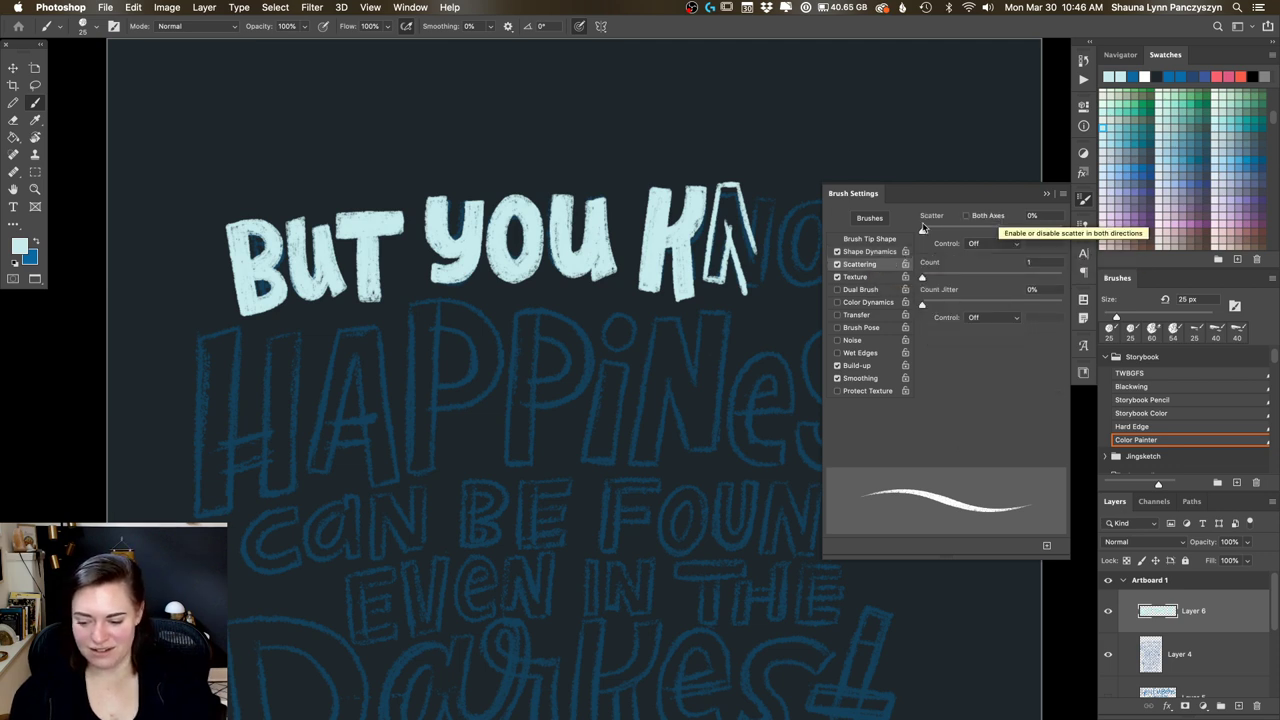
pyautogui.click(866, 278)
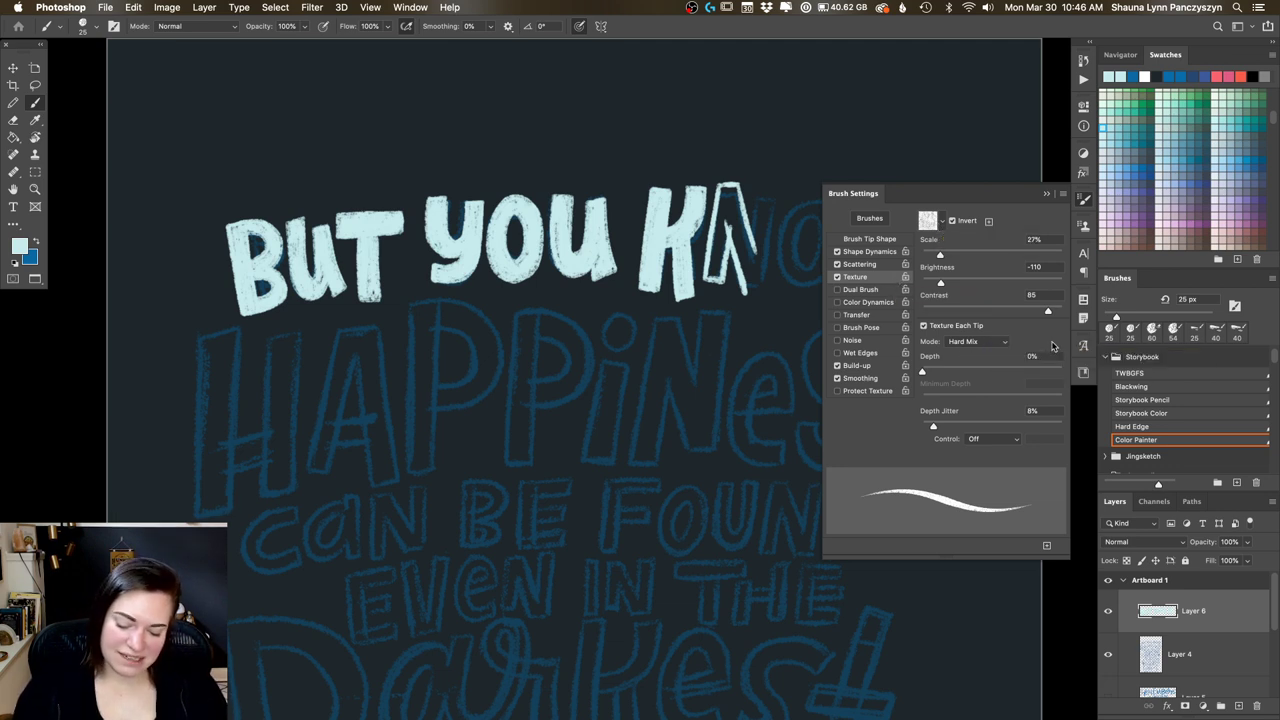
# Step: Test the brush with diagonal hatching strokes under KNOW
pyautogui.moveTo(770, 290)
pyautogui.mouseDown()
pyautogui.moveTo(668, 365)
pyautogui.moveTo(678, 374)
pyautogui.mouseUp()
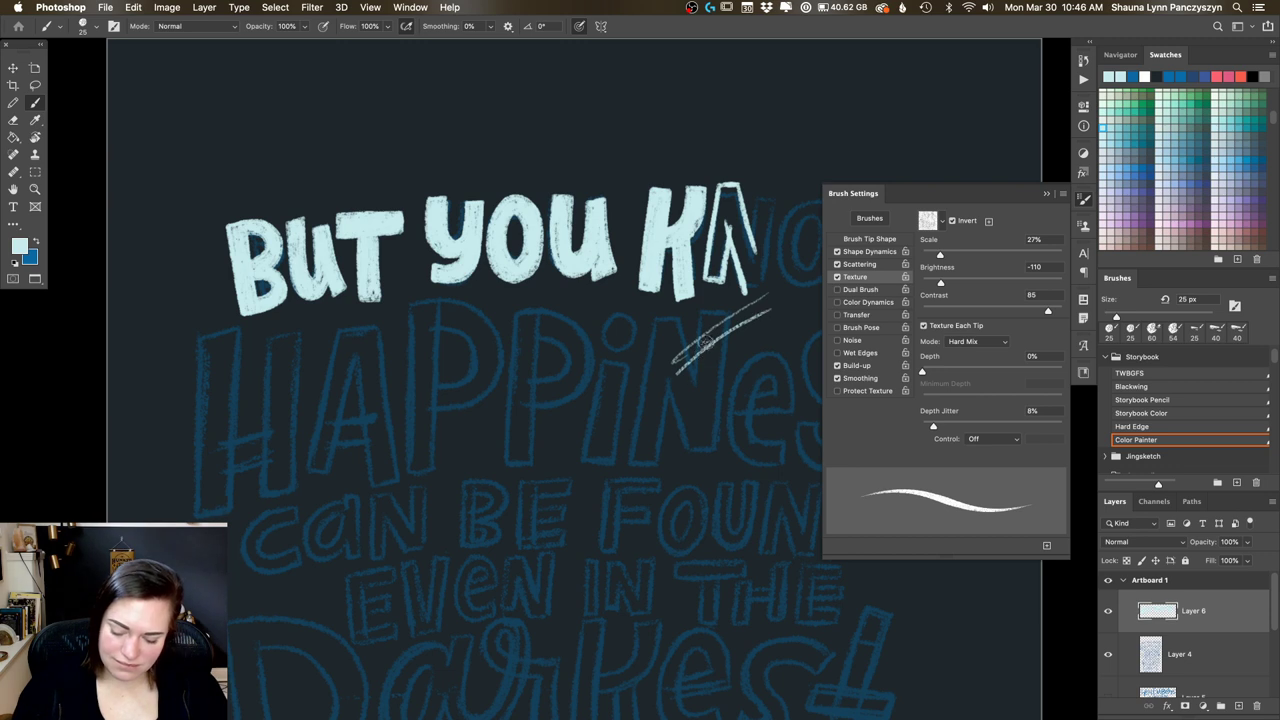
pyautogui.moveTo(775, 300)
pyautogui.mouseDown()
pyautogui.moveTo(665, 375)
pyautogui.moveTo(645, 400)
pyautogui.moveTo(667, 392)
pyautogui.moveTo(660, 400)
pyautogui.mouseUp()
pyautogui.moveTo(800, 325); pyautogui.dragTo(670, 414)
pyautogui.moveTo(756, 354)
pyautogui.mouseDown()
pyautogui.moveTo(663, 418)
pyautogui.moveTo(660, 436)
pyautogui.mouseUp()
# Step: Close Brush Settings, try faint hatching at flow 52% then 11%, and undo the trial strokes
pyautogui.click(1083, 200)
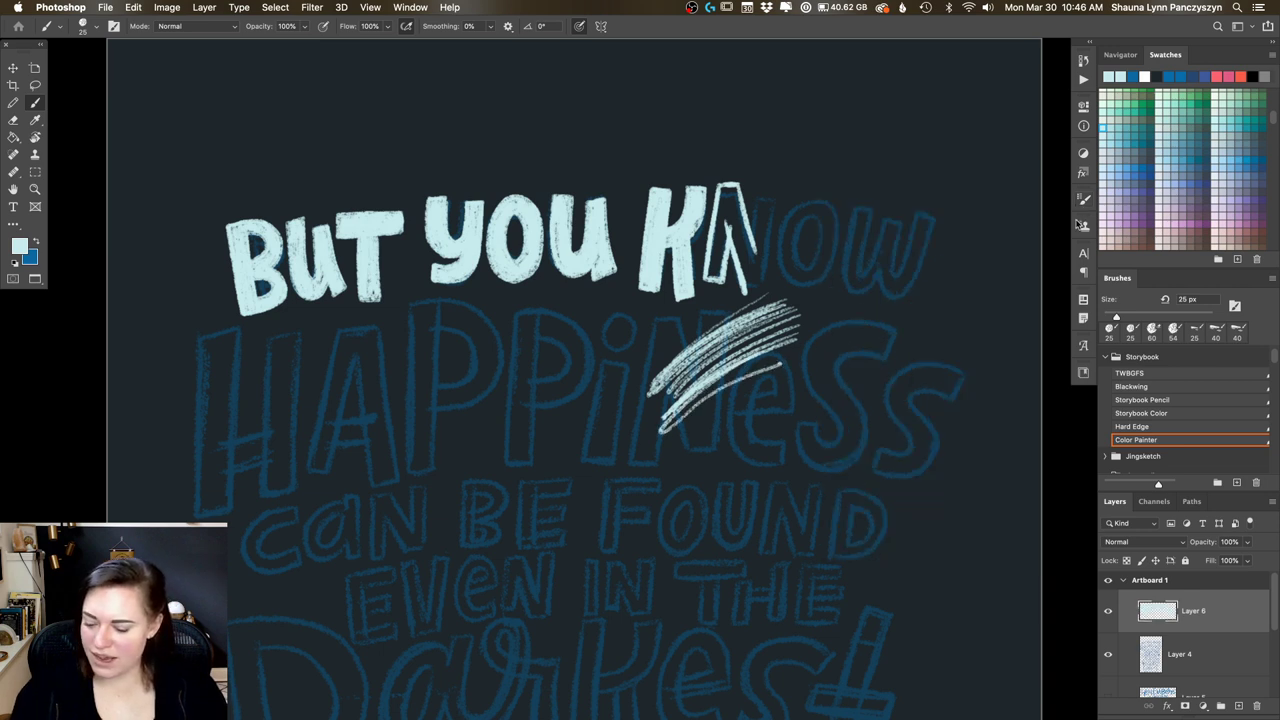
pyautogui.click(1083, 200)
pyautogui.click(1085, 204)
pyautogui.moveTo(352, 27)
pyautogui.mouseDown()
pyautogui.moveTo(317, 45)
pyautogui.moveTo(334, 46)
pyautogui.mouseUp()
pyautogui.moveTo(650, 335); pyautogui.dragTo(560, 425)
pyautogui.moveTo(692, 320)
pyautogui.mouseDown()
pyautogui.moveTo(566, 434)
pyautogui.moveTo(620, 500)
pyautogui.moveTo(610, 530)
pyautogui.moveTo(638, 451)
pyautogui.moveTo(636, 550)
pyautogui.mouseUp()
pyautogui.moveTo(340, 40); pyautogui.dragTo(450, 12)
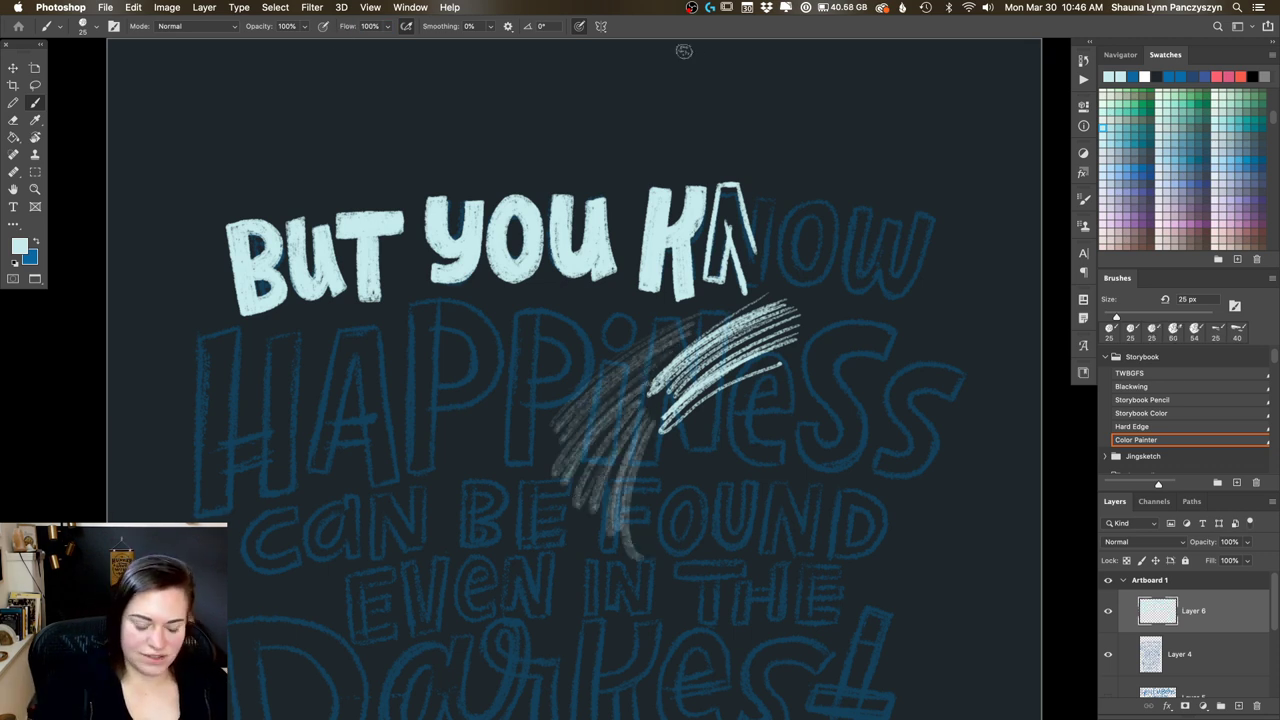
pyautogui.press('super+z')
pyautogui.press('super+z')
pyautogui.press('super+z')
pyautogui.press('super+z')
pyautogui.press('super+z')
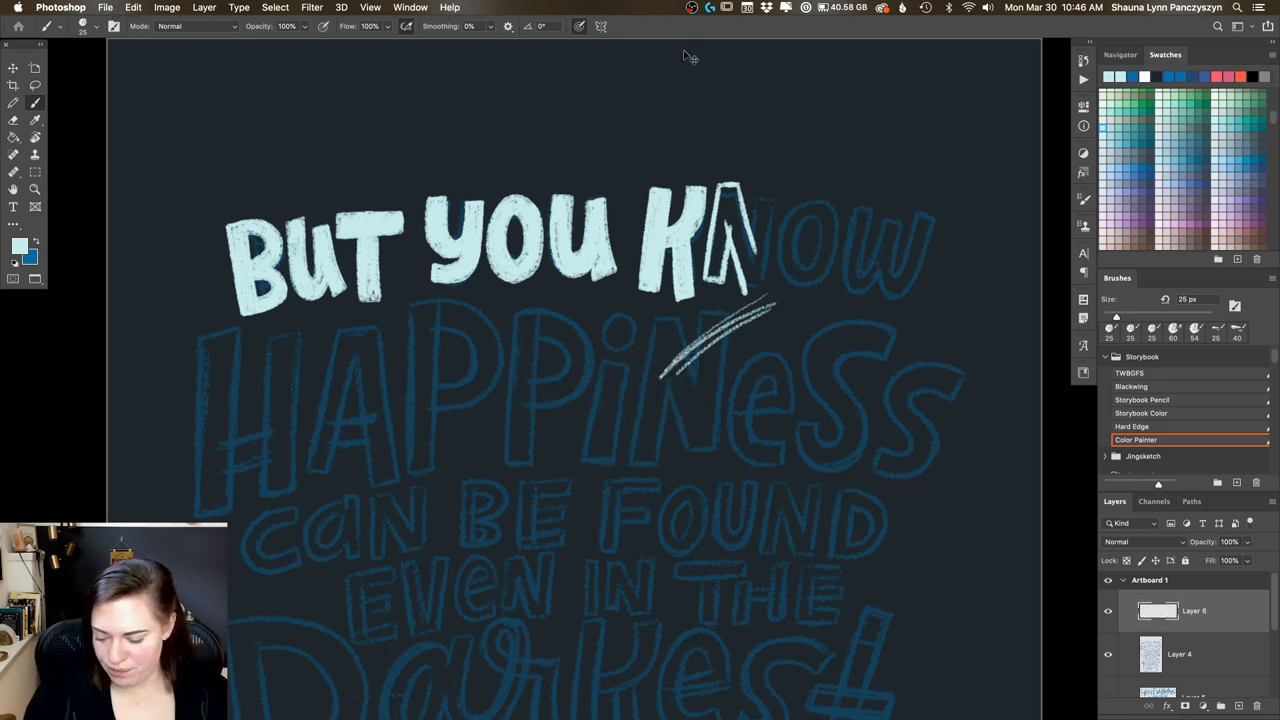
pyautogui.press('super+z')
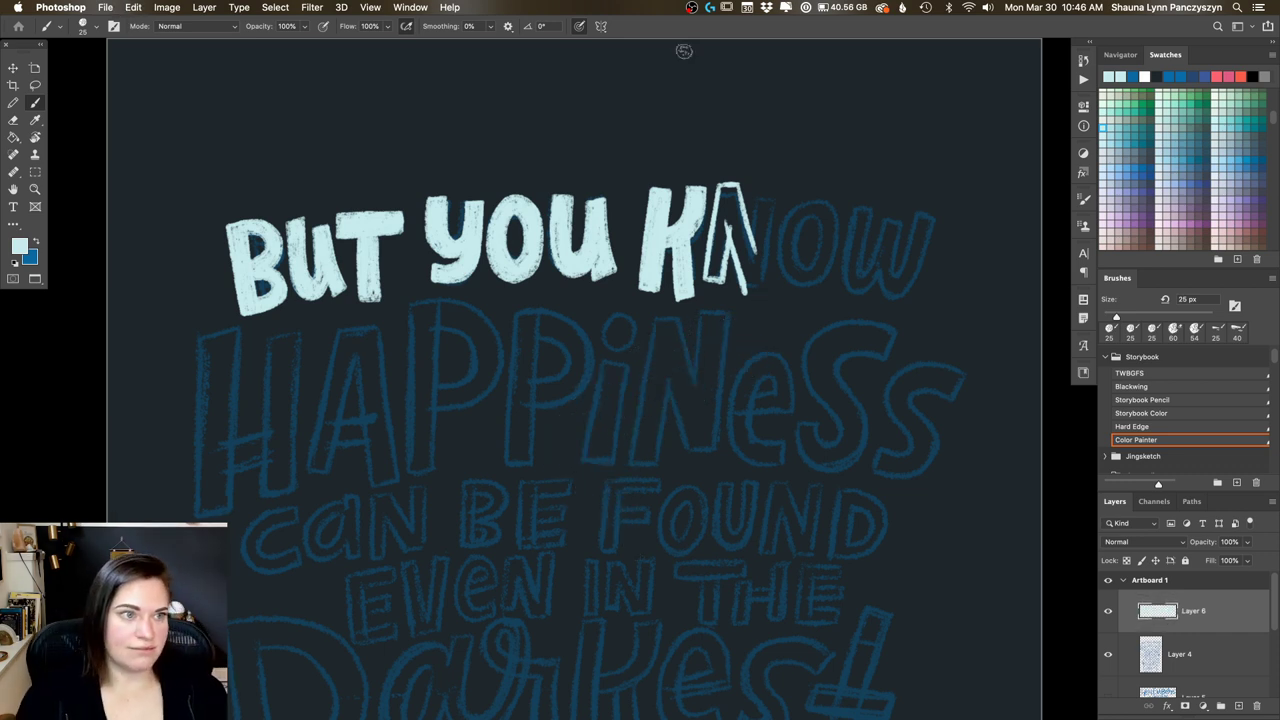
# Step: Ink the N's left stroke and right leg in light cyan crayon
pyautogui.moveTo(735, 212)
pyautogui.mouseDown()
pyautogui.moveTo(745, 262)
pyautogui.moveTo(740, 232)
pyautogui.moveTo(749, 293)
pyautogui.moveTo(757, 272)
pyautogui.moveTo(726, 186)
pyautogui.moveTo(712, 274)
pyautogui.moveTo(728, 236)
pyautogui.moveTo(713, 267)
pyautogui.moveTo(724, 193)
pyautogui.moveTo(723, 236)
pyautogui.mouseUp()
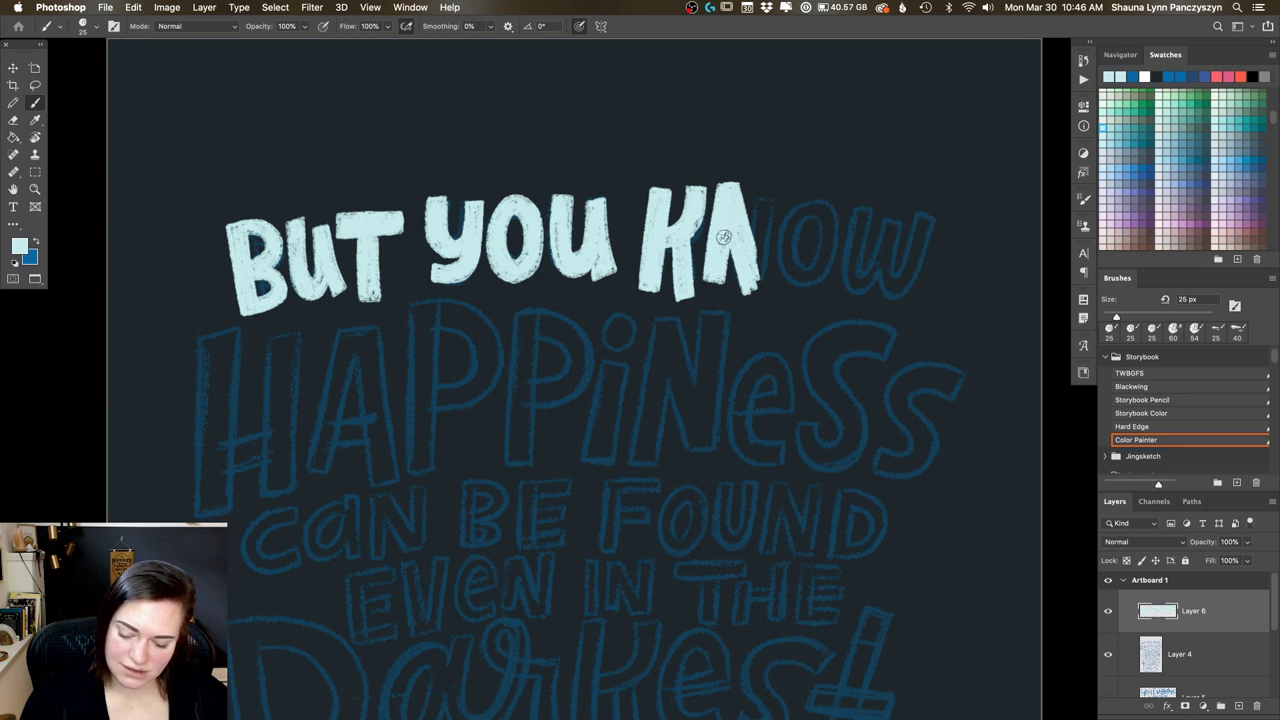
pyautogui.moveTo(770, 187)
pyautogui.mouseDown()
pyautogui.moveTo(759, 251)
pyautogui.moveTo(769, 184)
pyautogui.moveTo(788, 186)
pyautogui.moveTo(753, 302)
pyautogui.moveTo(731, 250)
pyautogui.moveTo(743, 300)
pyautogui.moveTo(762, 256)
pyautogui.mouseUp()
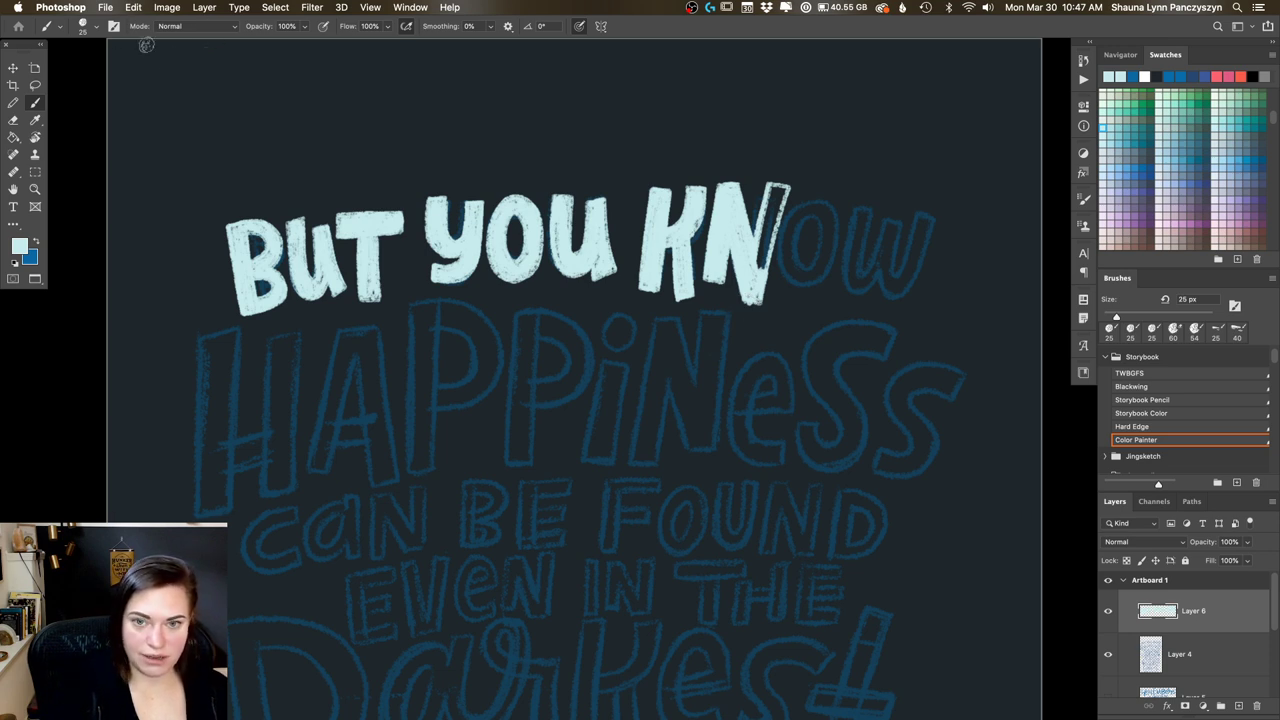
# Step: Try erasing across the N's top in Clear mode, undo it, and return the brush to Normal
pyautogui.click(236, 29)
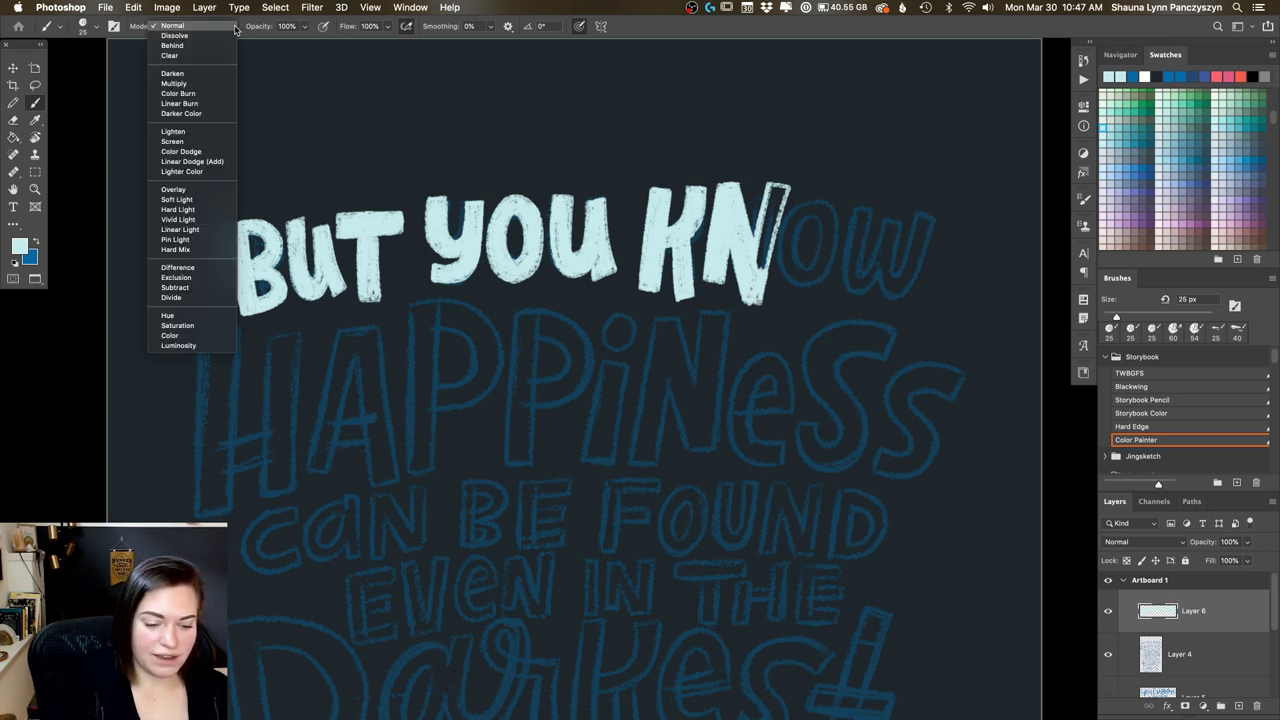
pyautogui.click(227, 56)
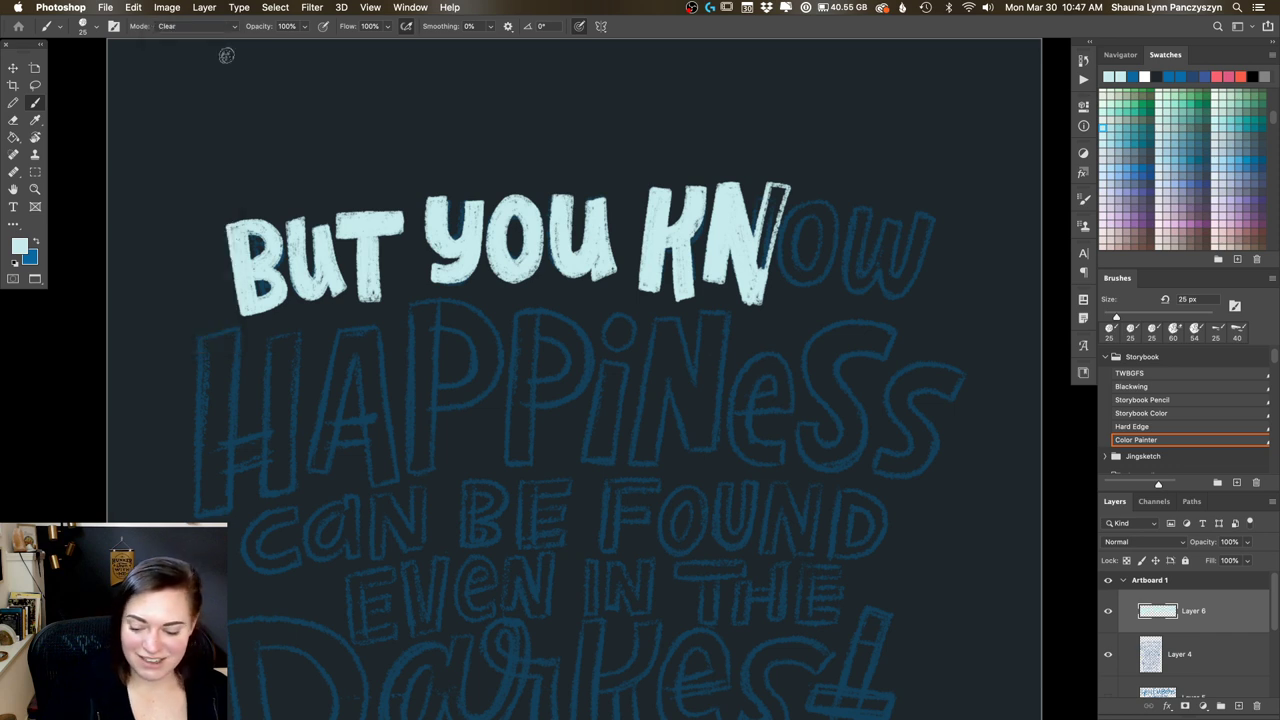
pyautogui.moveTo(735, 186)
pyautogui.mouseDown()
pyautogui.moveTo(712, 232)
pyautogui.moveTo(756, 184)
pyautogui.moveTo(706, 242)
pyautogui.moveTo(748, 188)
pyautogui.mouseUp()
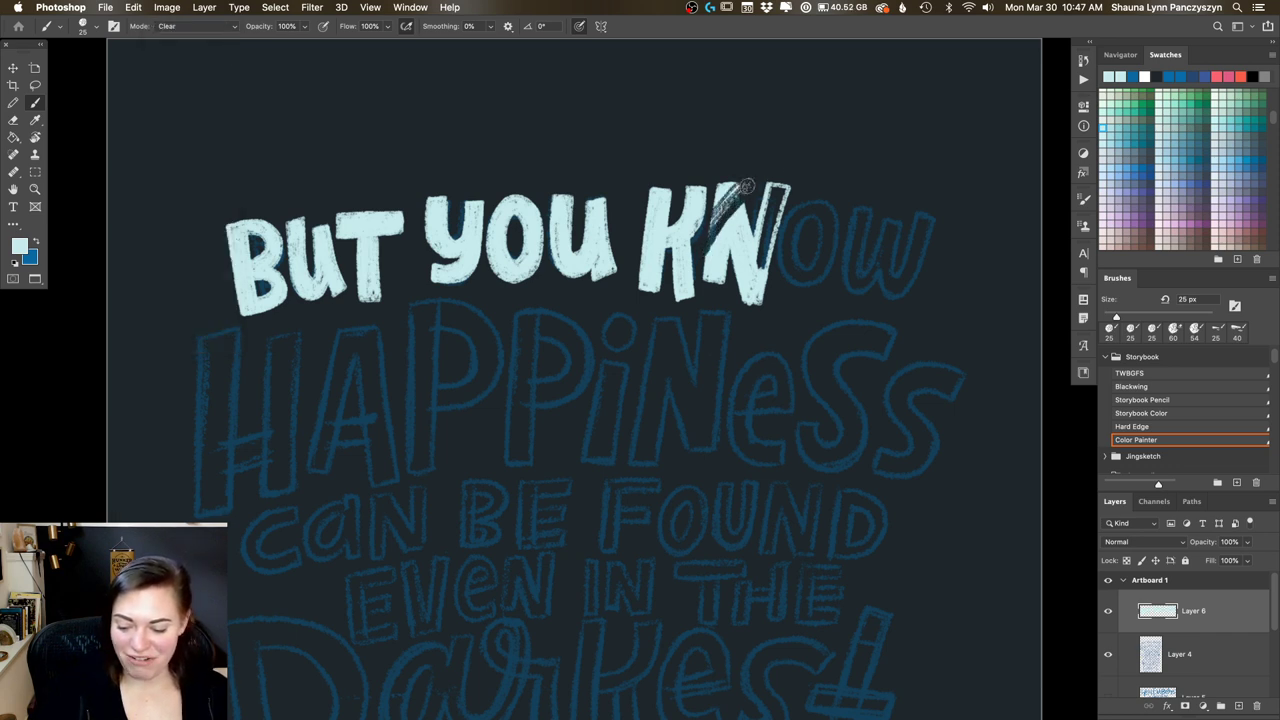
pyautogui.press('super+z')
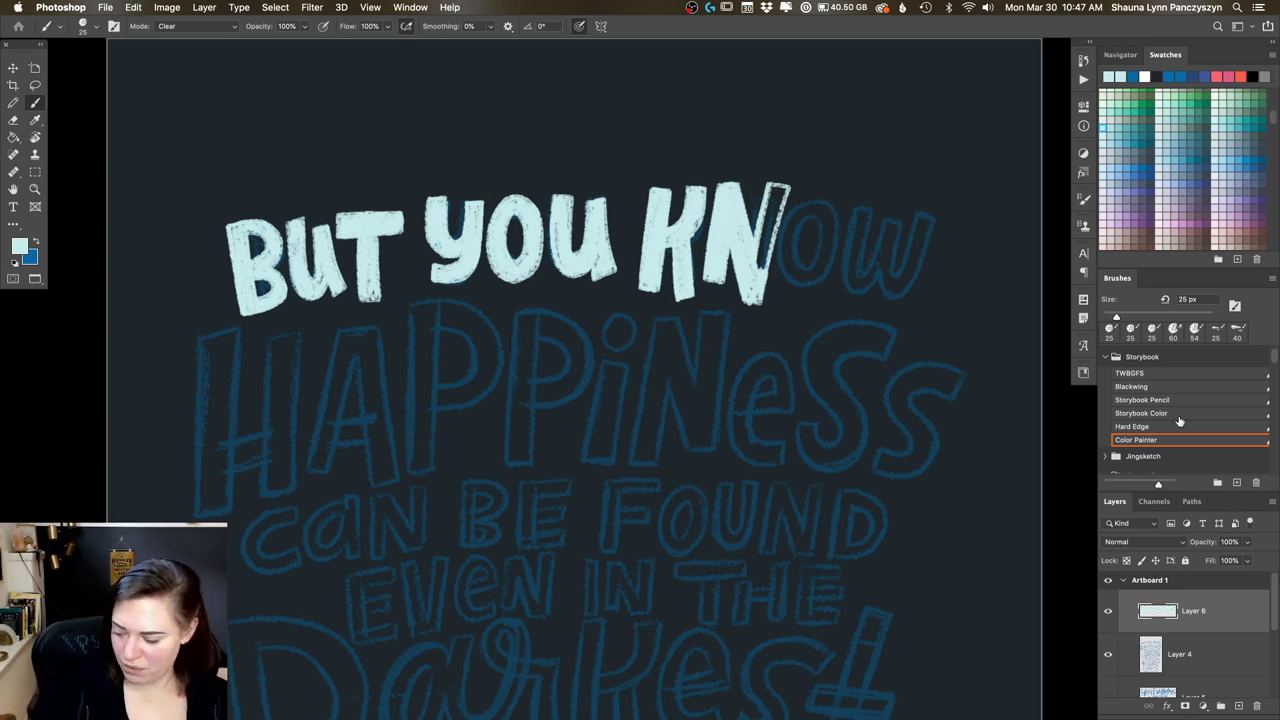
pyautogui.click(208, 22)
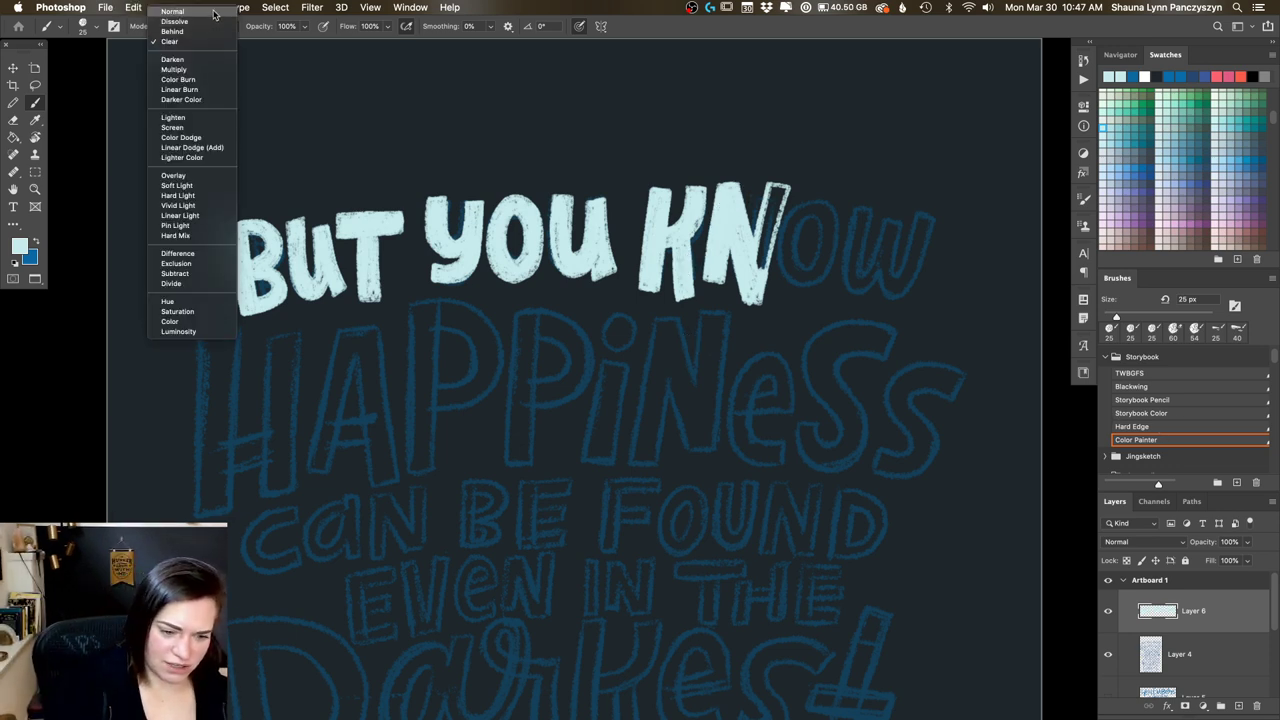
pyautogui.click(212, 11)
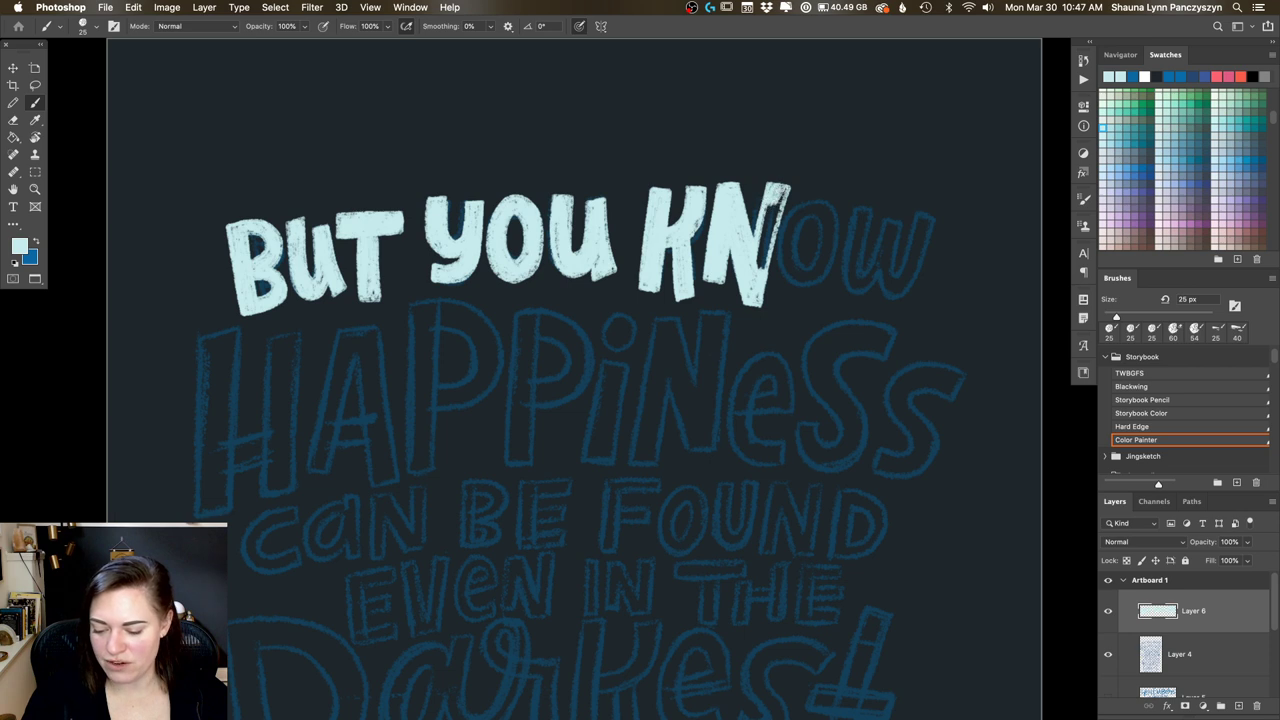
# Step: Make the N solid and paint the O's left curve, inside and right side
pyautogui.moveTo(776, 200)
pyautogui.mouseDown()
pyautogui.moveTo(762, 265)
pyautogui.moveTo(770, 215)
pyautogui.moveTo(762, 260)
pyautogui.moveTo(760, 237)
pyautogui.mouseUp()
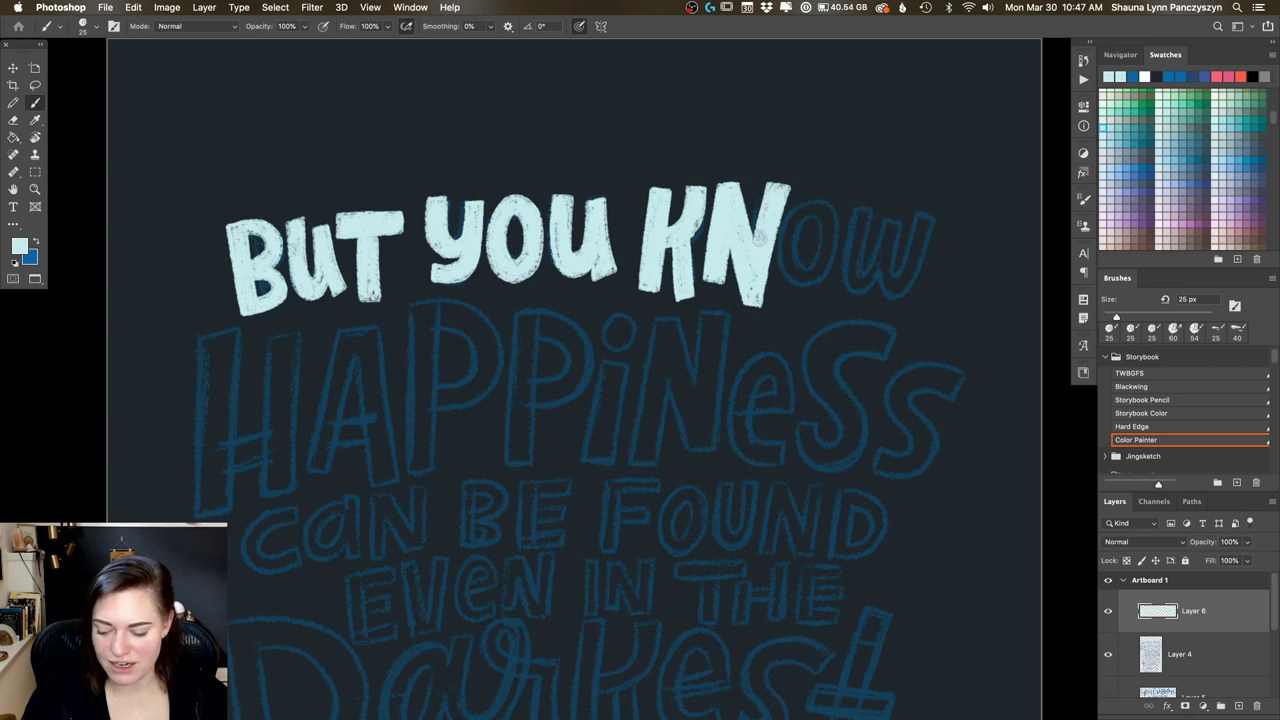
pyautogui.moveTo(828, 201)
pyautogui.mouseDown()
pyautogui.moveTo(788, 241)
pyautogui.moveTo(790, 288)
pyautogui.mouseUp()
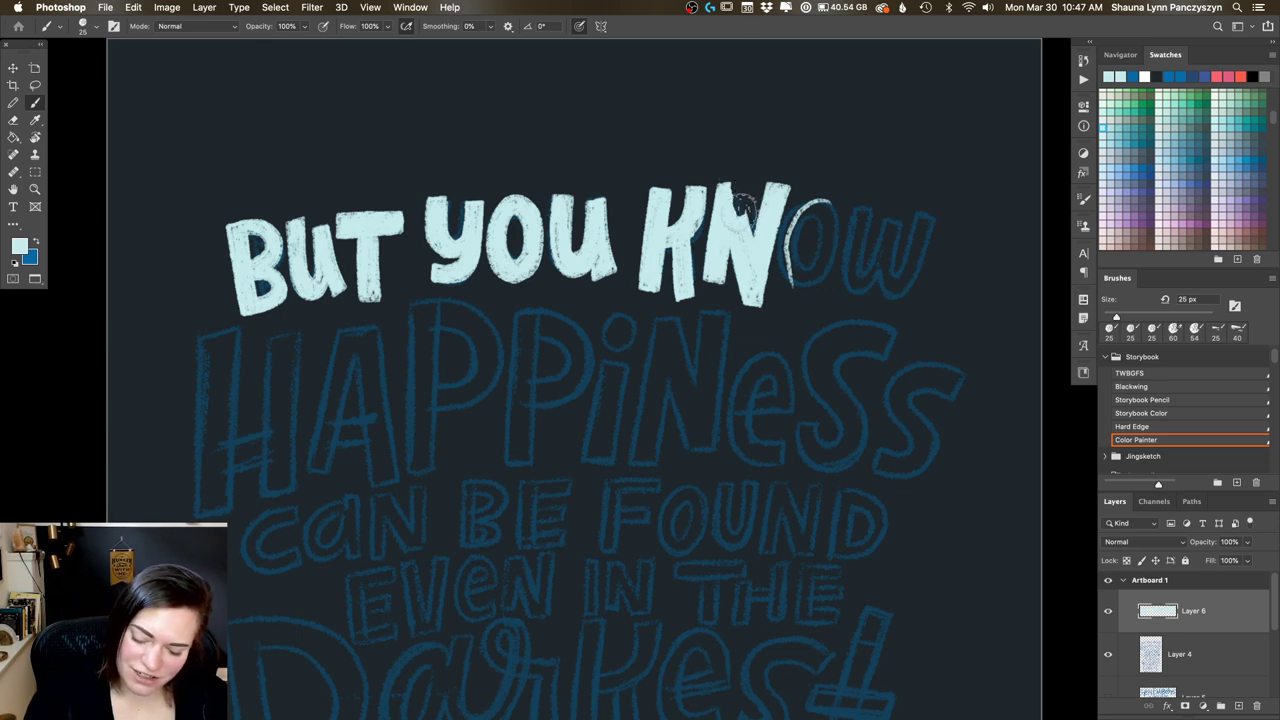
pyautogui.moveTo(743, 262); pyautogui.dragTo(741, 266)
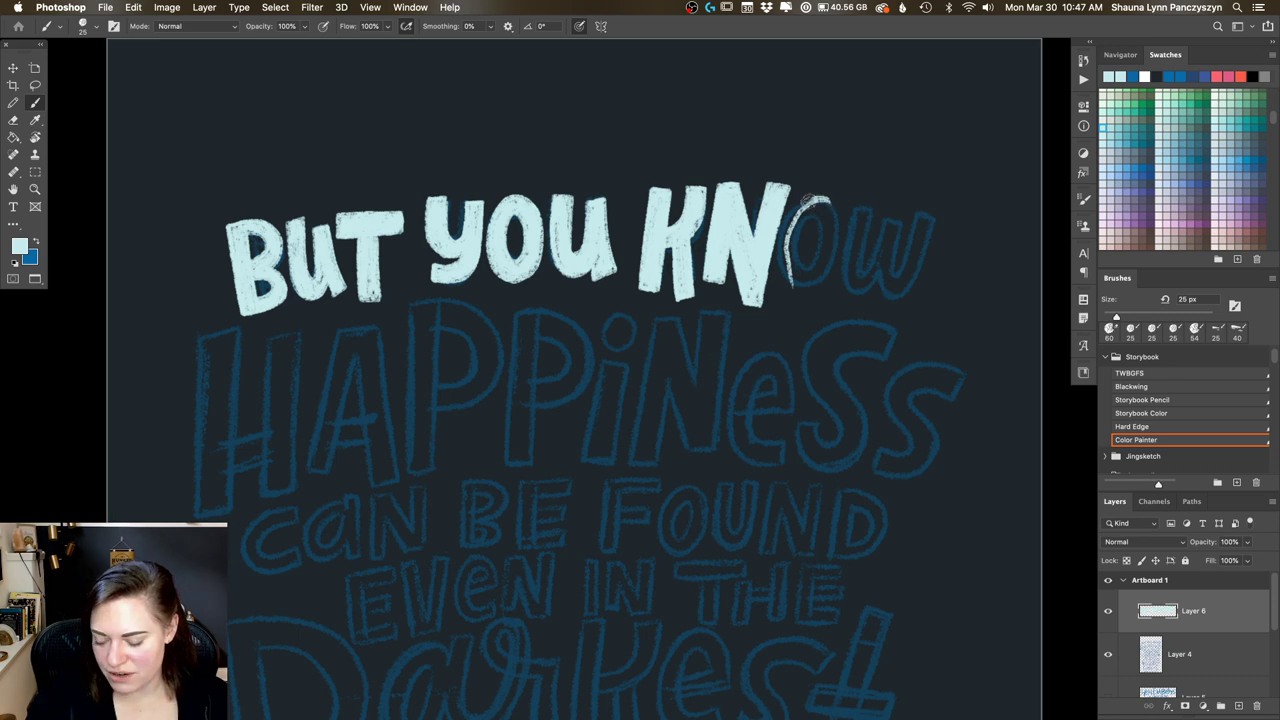
pyautogui.moveTo(815, 198)
pyautogui.mouseDown()
pyautogui.moveTo(782, 270)
pyautogui.moveTo(805, 284)
pyautogui.moveTo(820, 216)
pyautogui.moveTo(782, 268)
pyautogui.moveTo(836, 211)
pyautogui.moveTo(839, 241)
pyautogui.moveTo(830, 276)
pyautogui.moveTo(805, 292)
pyautogui.moveTo(782, 265)
pyautogui.moveTo(832, 240)
pyautogui.moveTo(832, 200)
pyautogui.moveTo(829, 258)
pyautogui.moveTo(799, 262)
pyautogui.mouseUp()
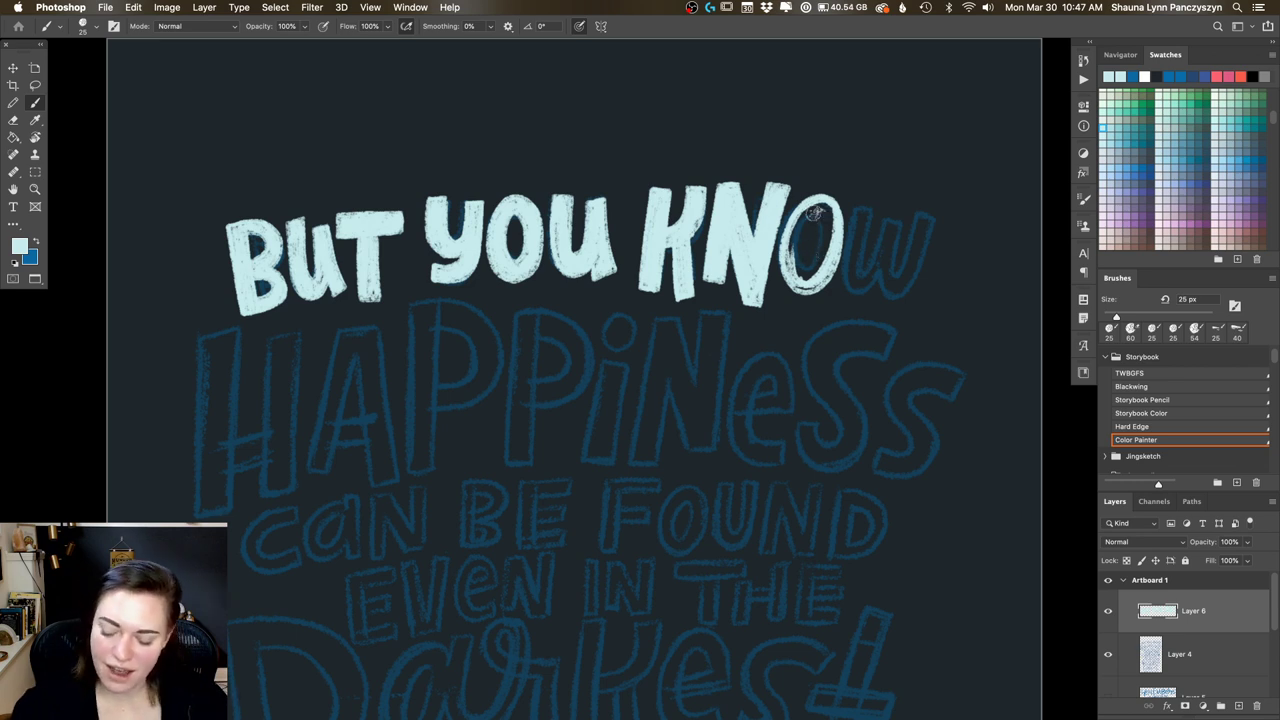
pyautogui.moveTo(814, 212); pyautogui.dragTo(818, 258)
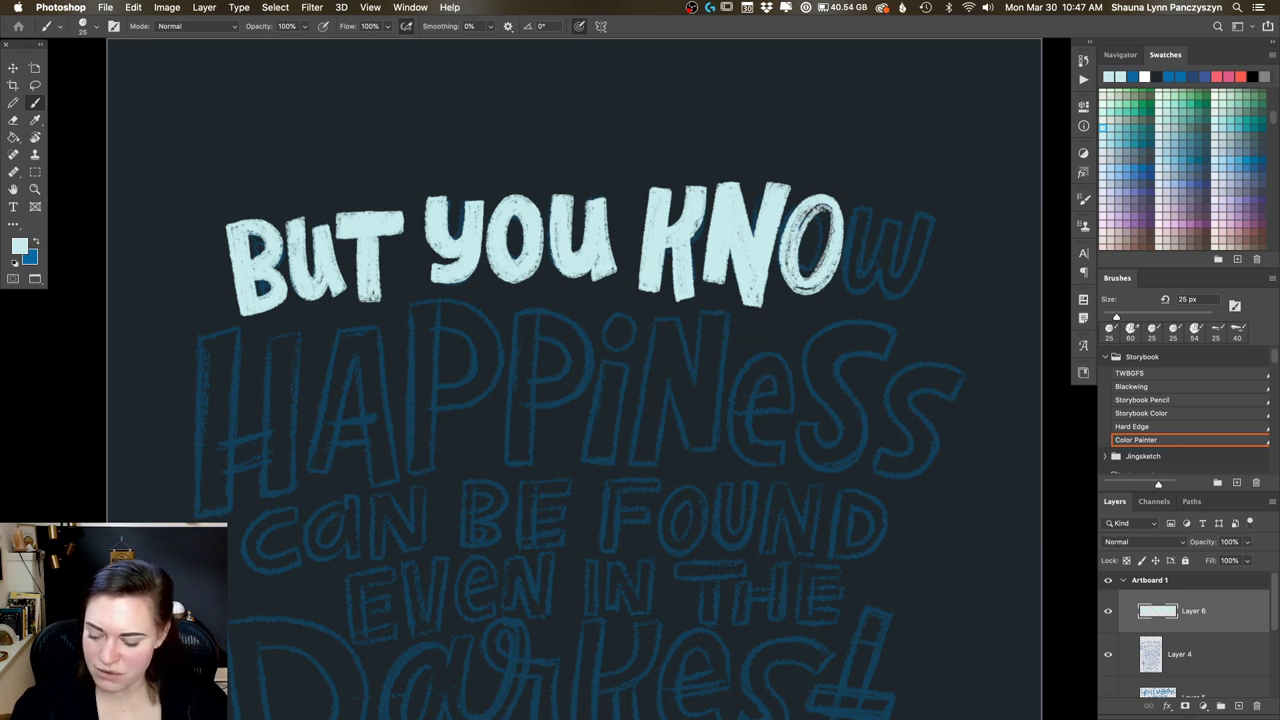
pyautogui.moveTo(815, 212)
pyautogui.mouseDown()
pyautogui.moveTo(833, 227)
pyautogui.moveTo(820, 203)
pyautogui.moveTo(828, 258)
pyautogui.moveTo(791, 257)
pyautogui.moveTo(813, 268)
pyautogui.moveTo(792, 270)
pyautogui.moveTo(830, 207)
pyautogui.moveTo(815, 204)
pyautogui.moveTo(808, 213)
pyautogui.moveTo(835, 226)
pyautogui.moveTo(811, 210)
pyautogui.moveTo(833, 225)
pyautogui.moveTo(791, 262)
pyautogui.moveTo(814, 208)
pyautogui.moveTo(803, 279)
pyautogui.moveTo(791, 240)
pyautogui.moveTo(829, 272)
pyautogui.moveTo(811, 266)
pyautogui.moveTo(815, 209)
pyautogui.moveTo(801, 234)
pyautogui.moveTo(817, 216)
pyautogui.moveTo(828, 226)
pyautogui.moveTo(824, 258)
pyautogui.moveTo(827, 214)
pyautogui.moveTo(808, 221)
pyautogui.moveTo(805, 282)
pyautogui.mouseUp()
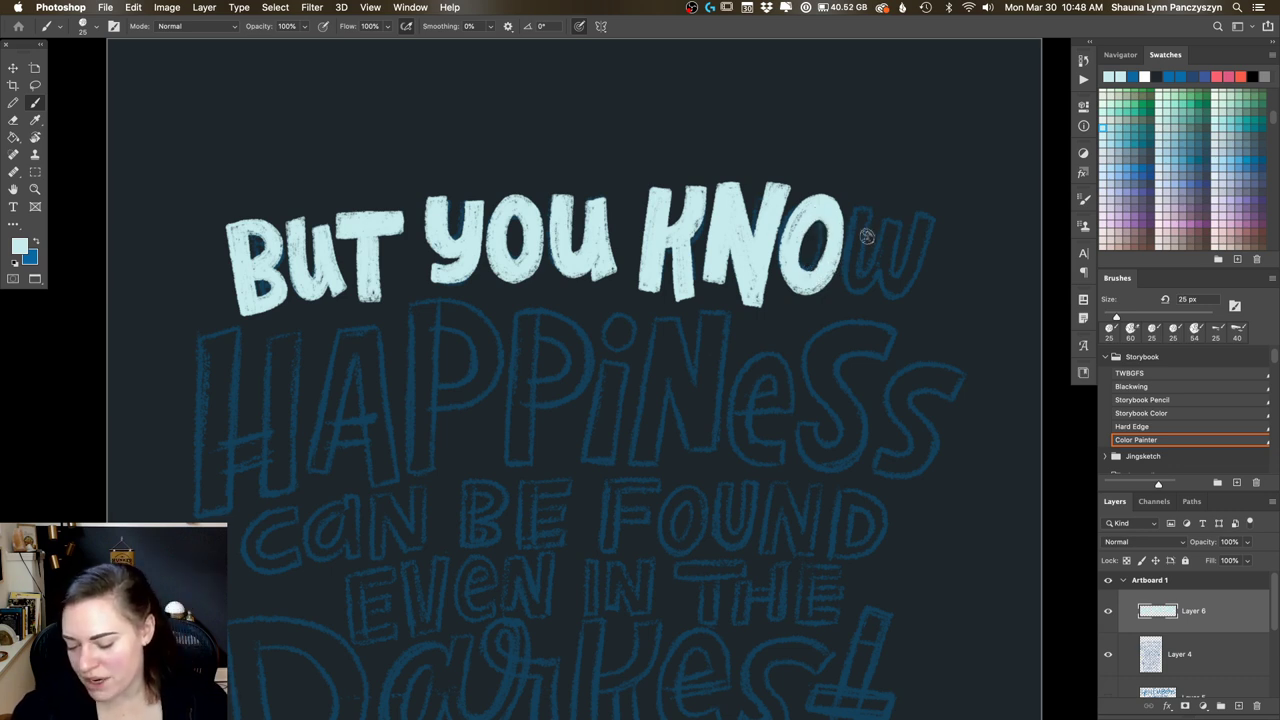
pyautogui.moveTo(866, 209)
pyautogui.mouseDown()
pyautogui.moveTo(847, 264)
pyautogui.moveTo(852, 245)
pyautogui.moveTo(882, 285)
pyautogui.moveTo(860, 292)
pyautogui.mouseUp()
# Step: Paint and thicken the W's right stroke, extending it to the top right
pyautogui.moveTo(889, 202); pyautogui.dragTo(868, 268)
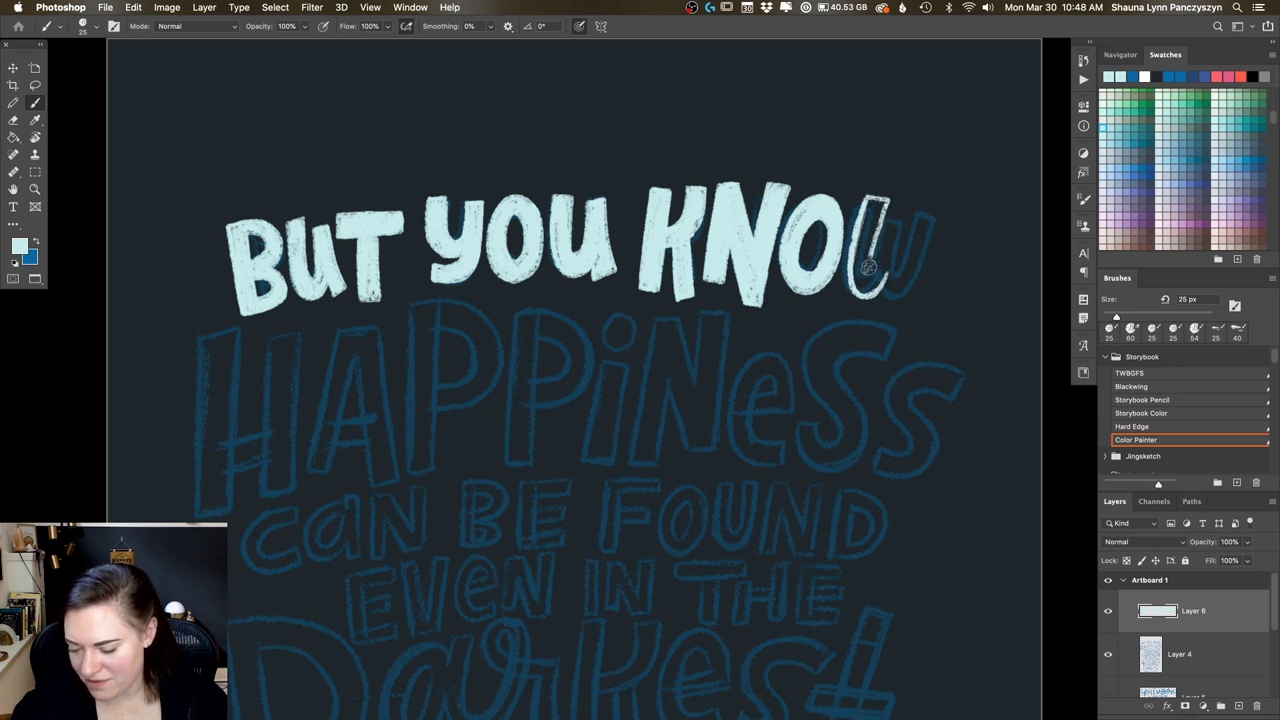
pyautogui.moveTo(888, 200); pyautogui.dragTo(872, 256)
pyautogui.moveTo(890, 212); pyautogui.dragTo(877, 265)
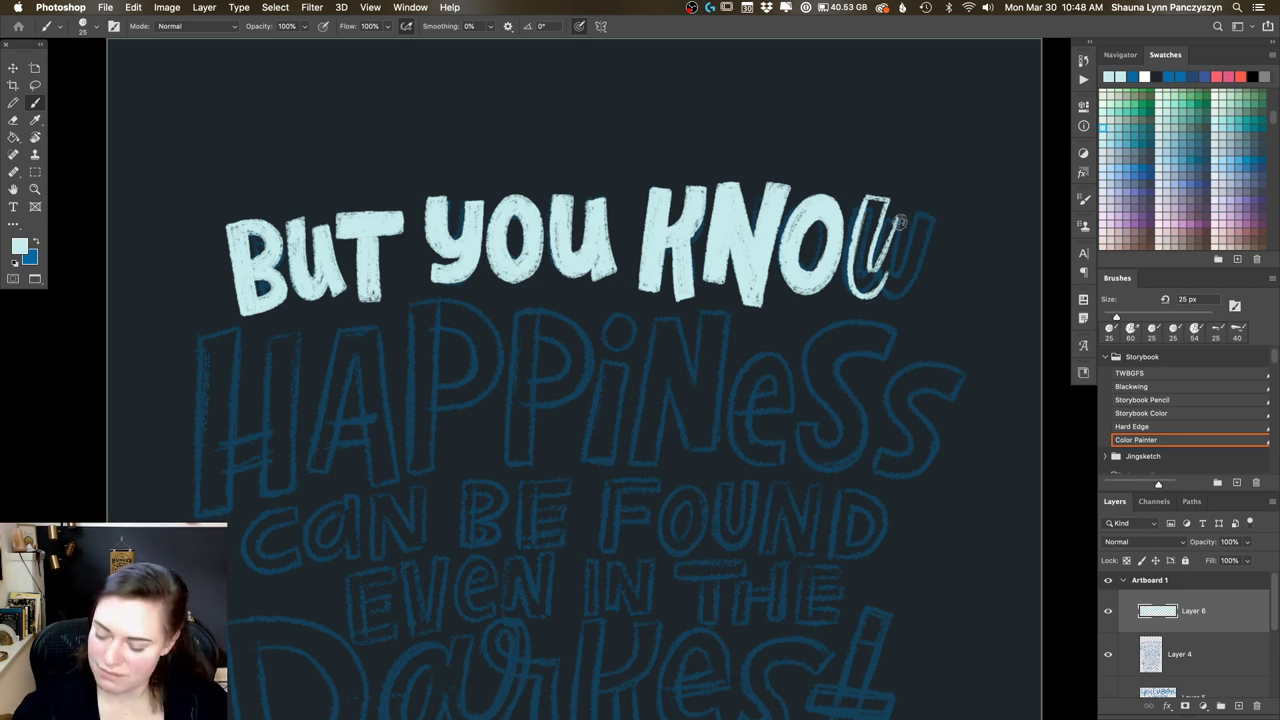
pyautogui.moveTo(916, 220)
pyautogui.mouseDown()
pyautogui.moveTo(906, 286)
pyautogui.moveTo(940, 214)
pyautogui.moveTo(940, 265)
pyautogui.moveTo(945, 255)
pyautogui.moveTo(926, 288)
pyautogui.mouseUp()
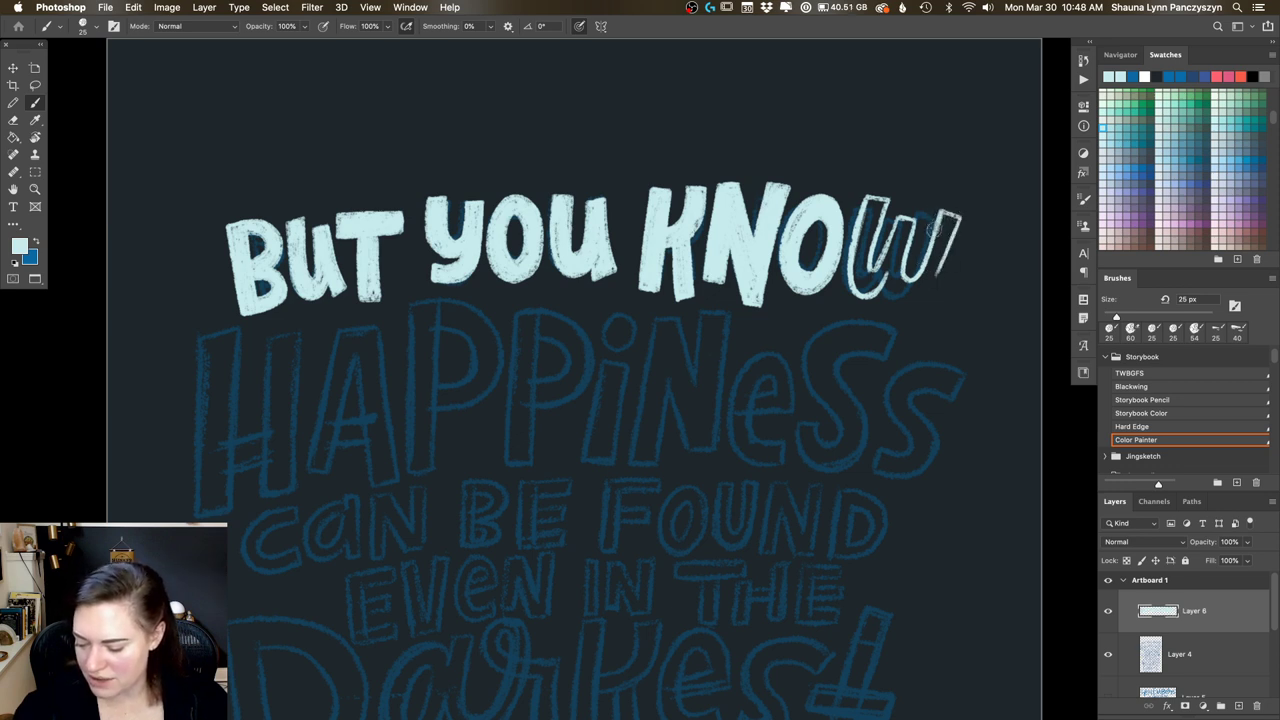
pyautogui.moveTo(931, 228)
pyautogui.mouseDown()
pyautogui.moveTo(914, 266)
pyautogui.moveTo(949, 238)
pyautogui.moveTo(930, 292)
pyautogui.moveTo(893, 299)
pyautogui.moveTo(887, 277)
pyautogui.moveTo(909, 291)
pyautogui.moveTo(946, 226)
pyautogui.moveTo(933, 267)
pyautogui.moveTo(939, 210)
pyautogui.moveTo(917, 258)
pyautogui.moveTo(943, 237)
pyautogui.moveTo(900, 276)
pyautogui.mouseUp()
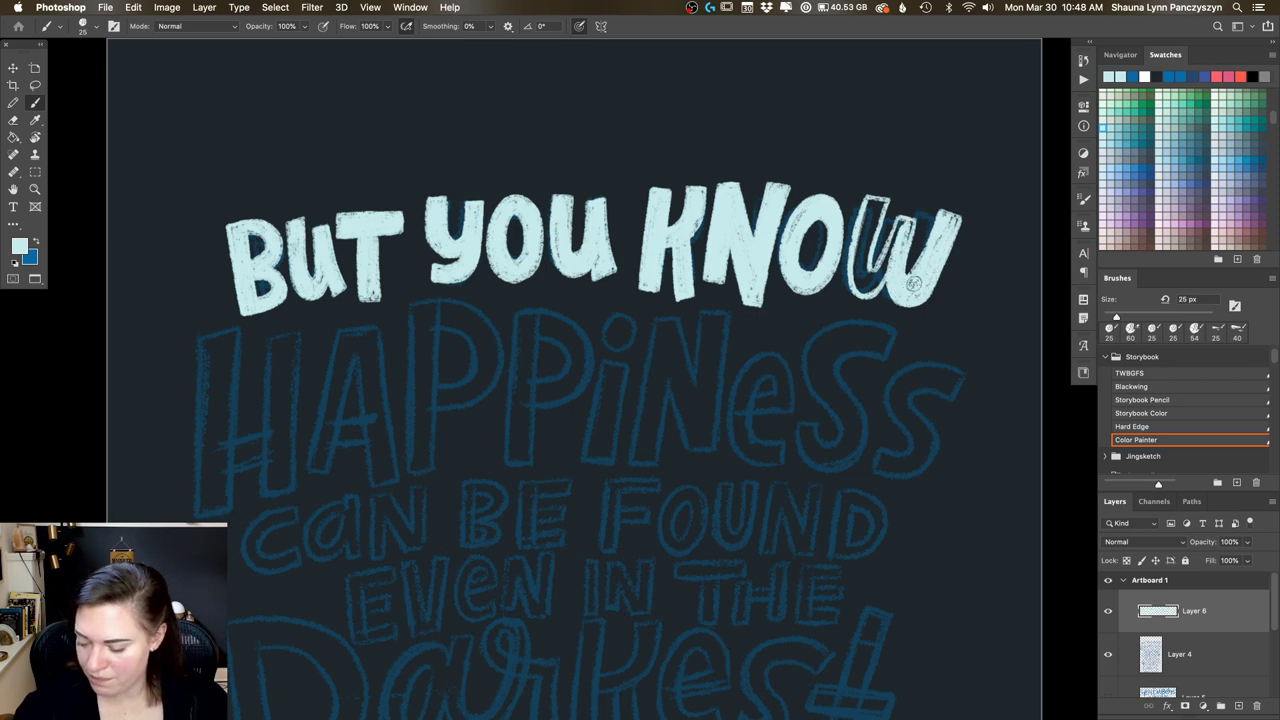
# Step: Erase stray paint around the W in Clear mode, return to Normal, and fill the W's left part
pyautogui.click(195, 26)
pyautogui.click(190, 56)
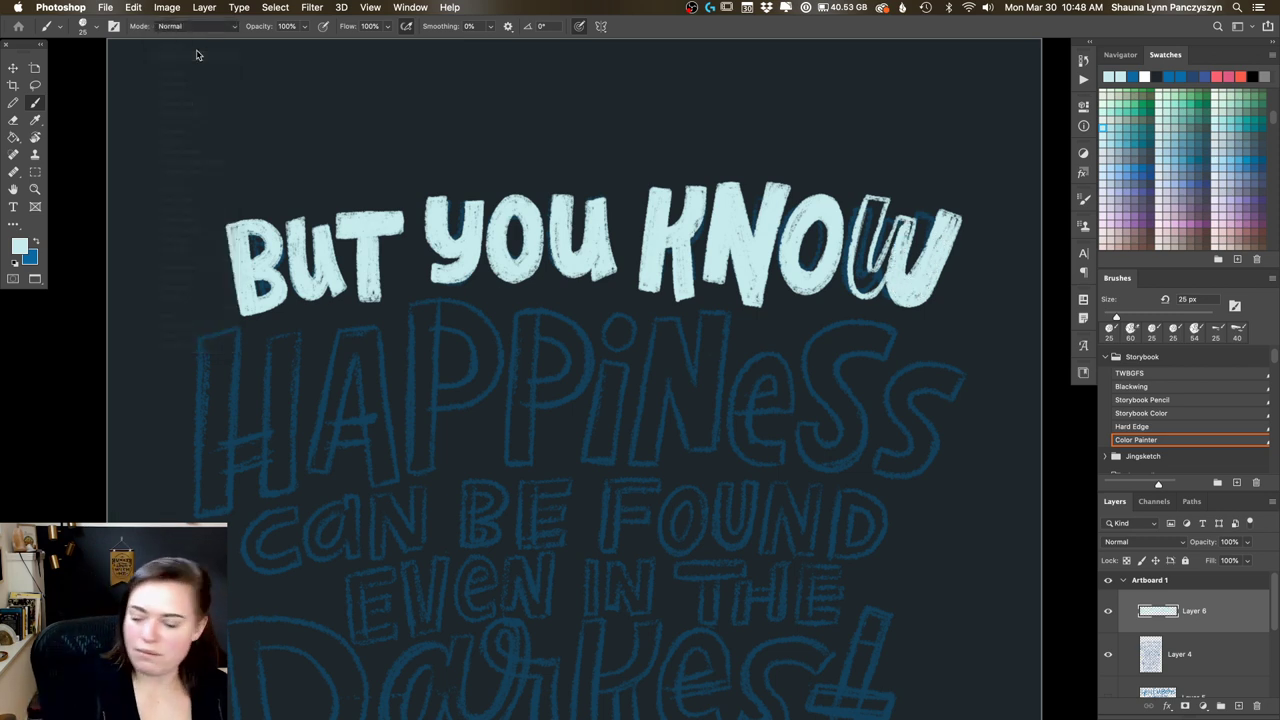
pyautogui.moveTo(930, 255)
pyautogui.mouseDown()
pyautogui.moveTo(940, 207)
pyautogui.moveTo(909, 270)
pyautogui.mouseUp()
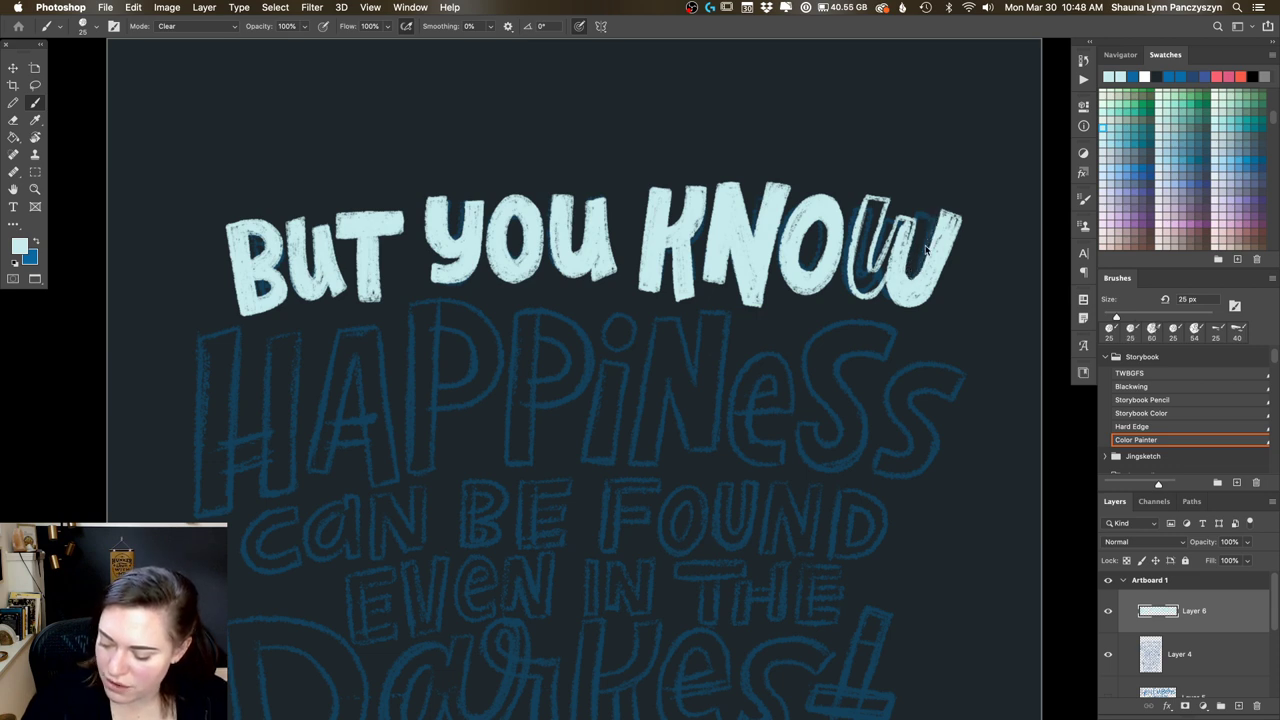
pyautogui.click(195, 26)
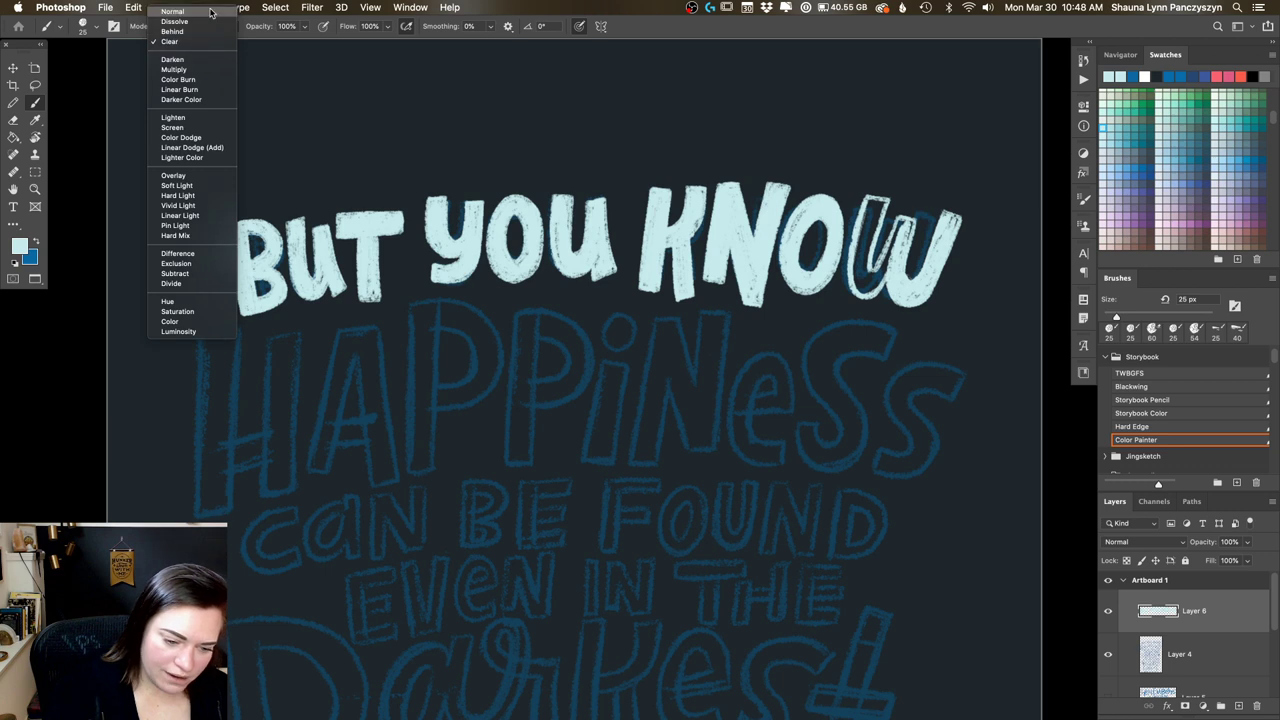
pyautogui.click(211, 12)
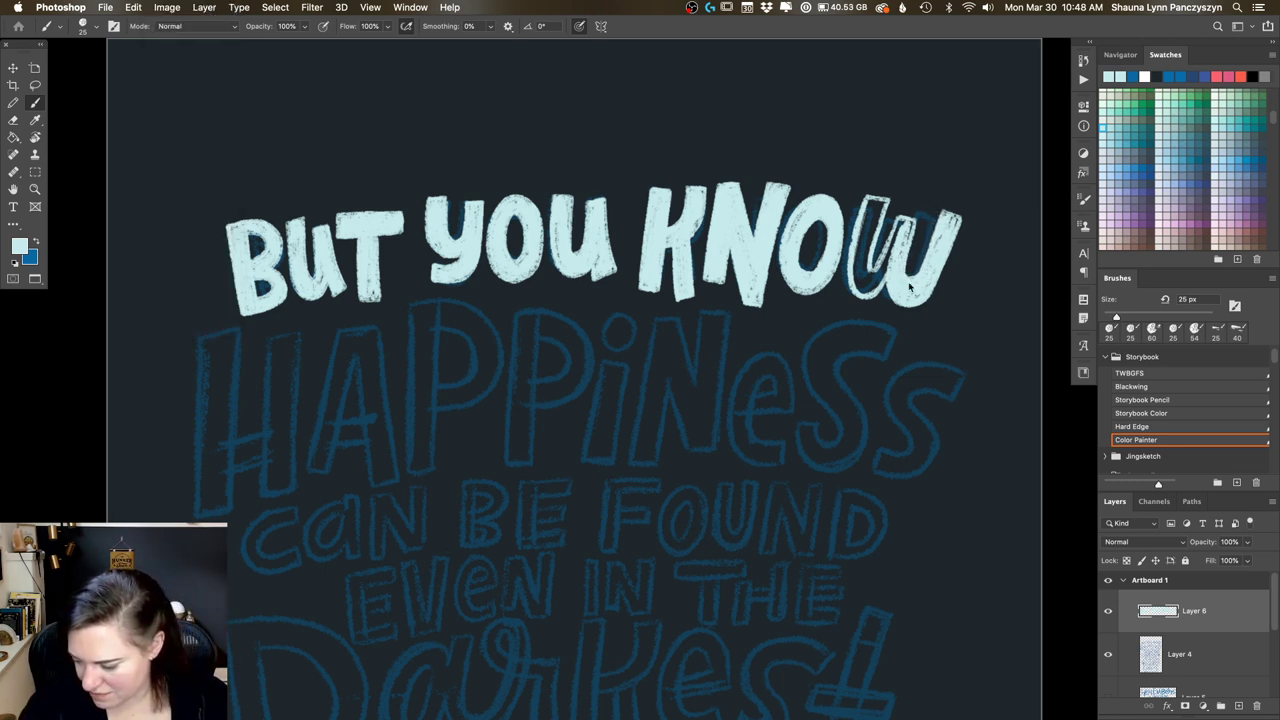
pyautogui.moveTo(880, 200)
pyautogui.mouseDown()
pyautogui.moveTo(864, 296)
pyautogui.moveTo(888, 240)
pyautogui.moveTo(878, 292)
pyautogui.mouseUp()
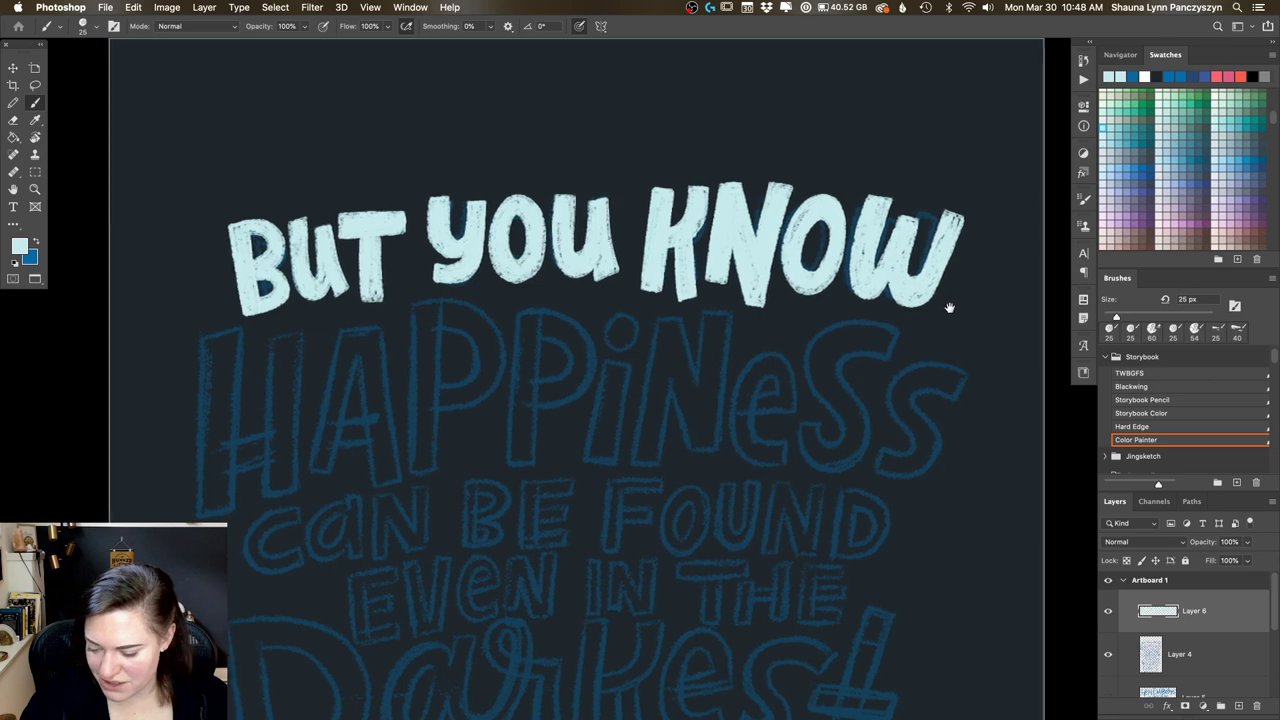
pyautogui.scroll(-5, 951, 280)
pyautogui.hscroll(-3, 951, 280)
pyautogui.scroll(-2, 917, 323)
pyautogui.hscroll(-1, 917, 323)
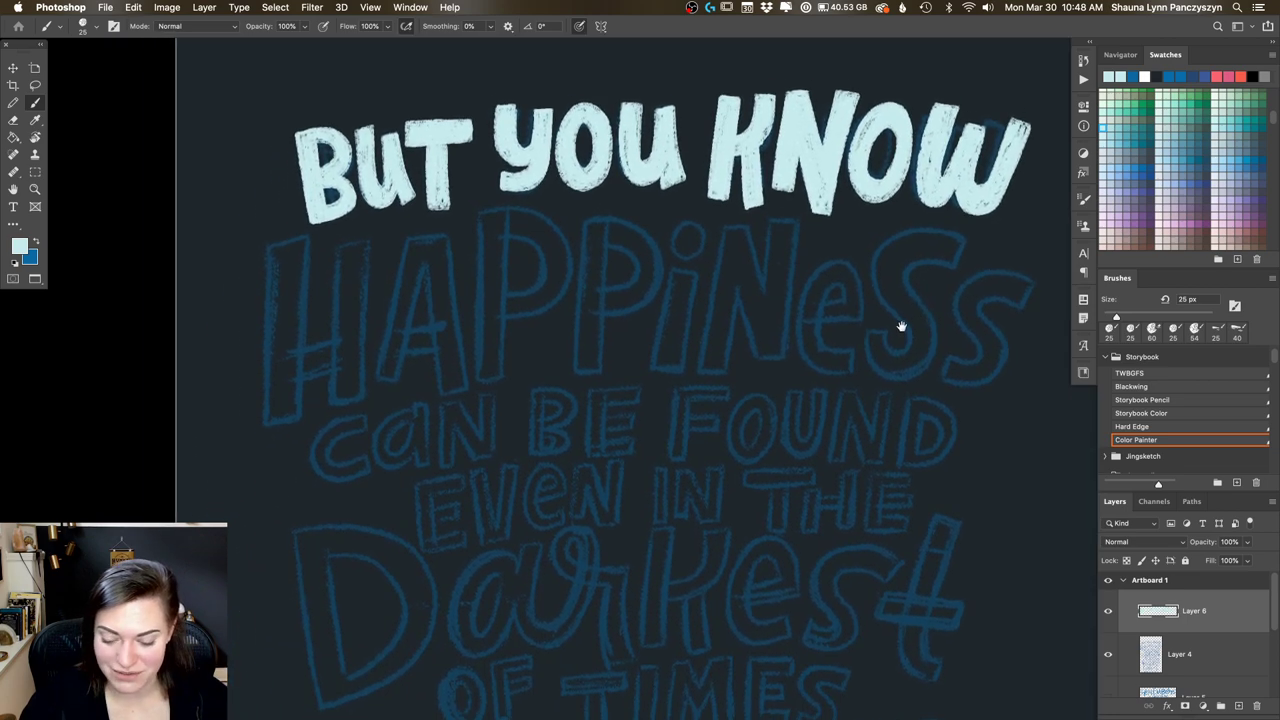
# Step: Trace the H's top and left edge, then hide Layer 4's blue sketch to check the lettering
pyautogui.moveTo(305, 228)
pyautogui.mouseDown()
pyautogui.moveTo(269, 237)
pyautogui.moveTo(268, 405)
pyautogui.moveTo(290, 422)
pyautogui.moveTo(300, 271)
pyautogui.moveTo(292, 290)
pyautogui.moveTo(286, 266)
pyautogui.moveTo(284, 340)
pyautogui.mouseUp()
pyautogui.press('super+0')
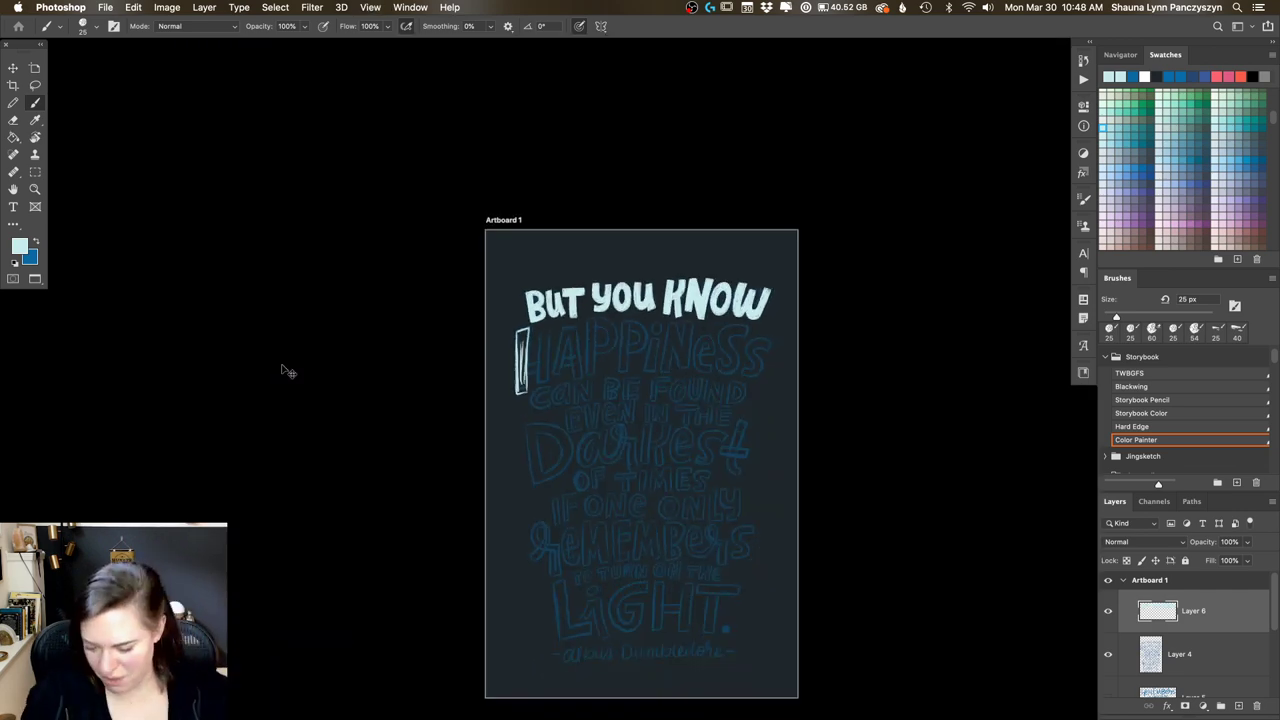
pyautogui.click(1108, 653)
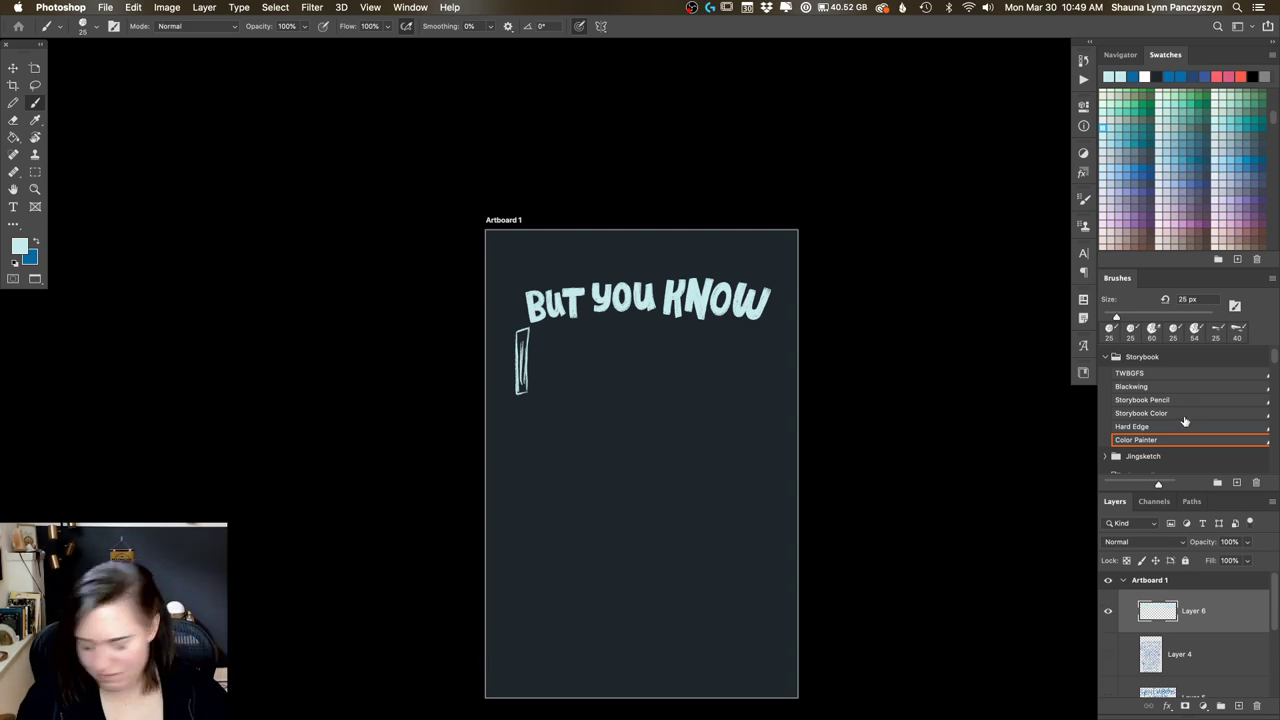
pyautogui.press('super+1')
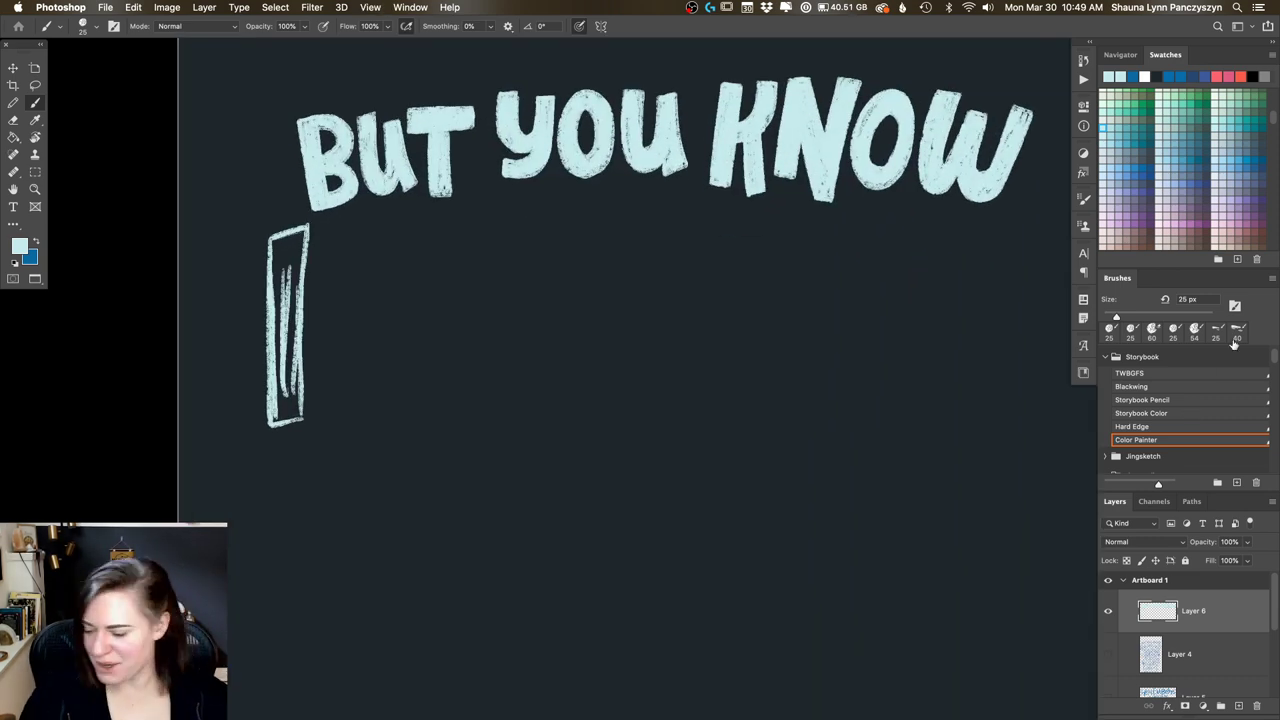
# Step: Test brush texture blend modes Linear Burn, Multiply, then Hard Mix with trial scribbles
pyautogui.click(1084, 200)
pyautogui.click(977, 343)
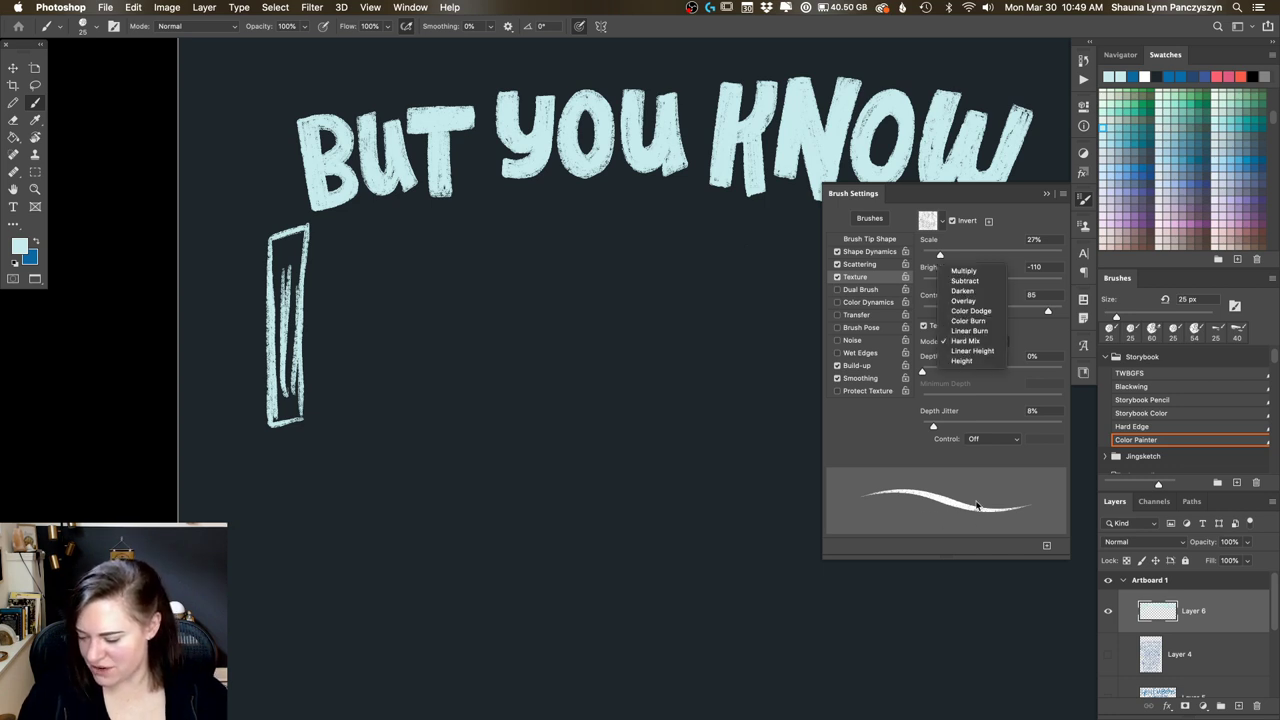
pyautogui.click(982, 331)
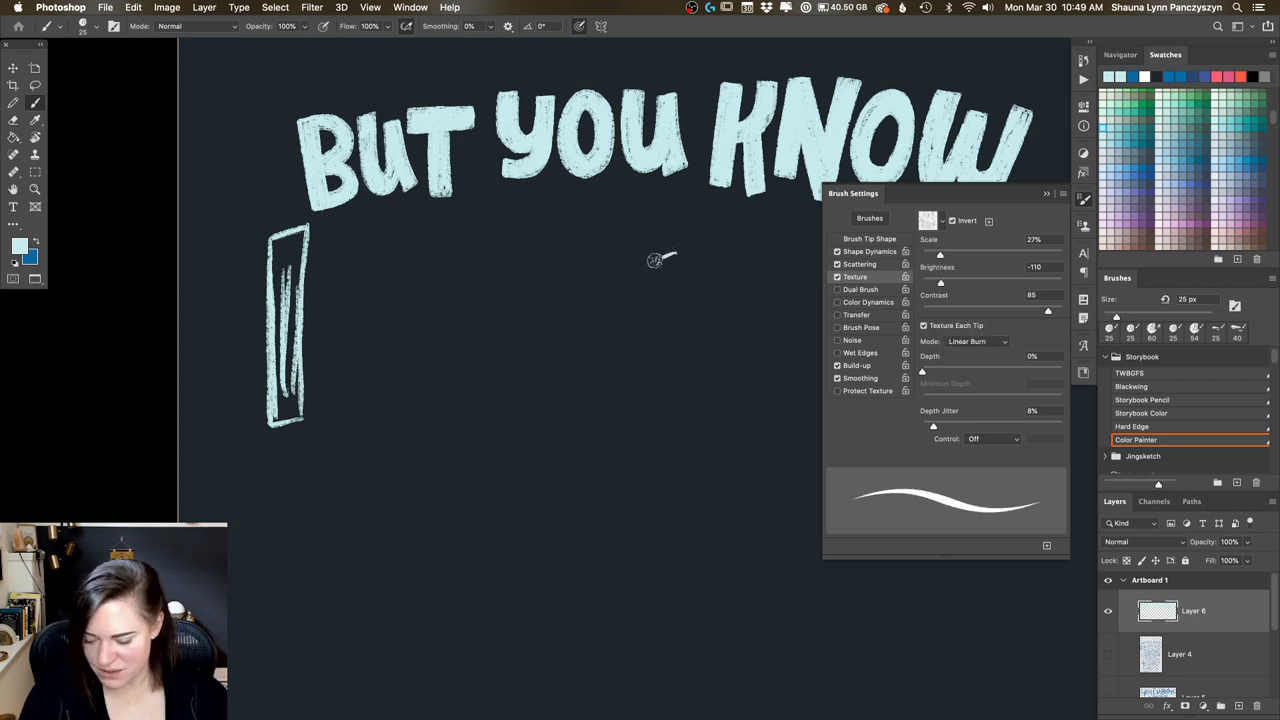
pyautogui.moveTo(670, 255)
pyautogui.mouseDown()
pyautogui.moveTo(575, 325)
pyautogui.moveTo(684, 296)
pyautogui.moveTo(525, 411)
pyautogui.moveTo(732, 310)
pyautogui.moveTo(600, 376)
pyautogui.moveTo(558, 418)
pyautogui.mouseUp()
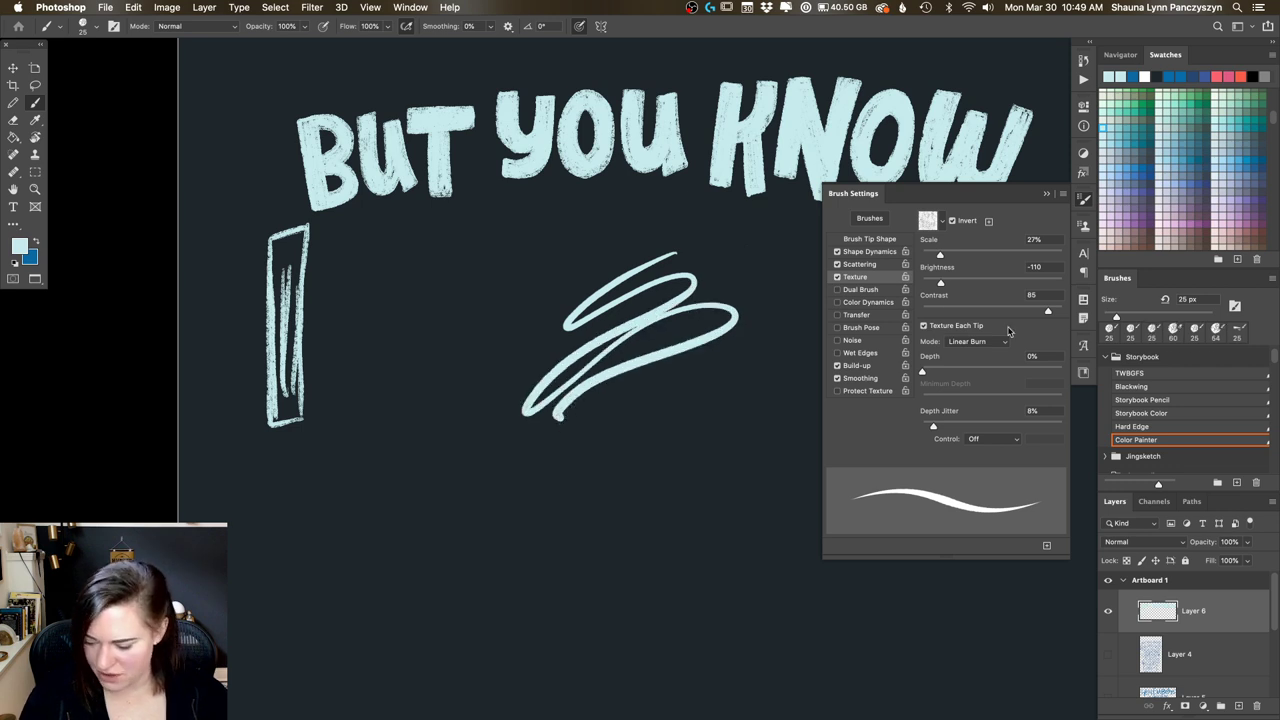
pyautogui.click(1000, 341)
pyautogui.click(988, 275)
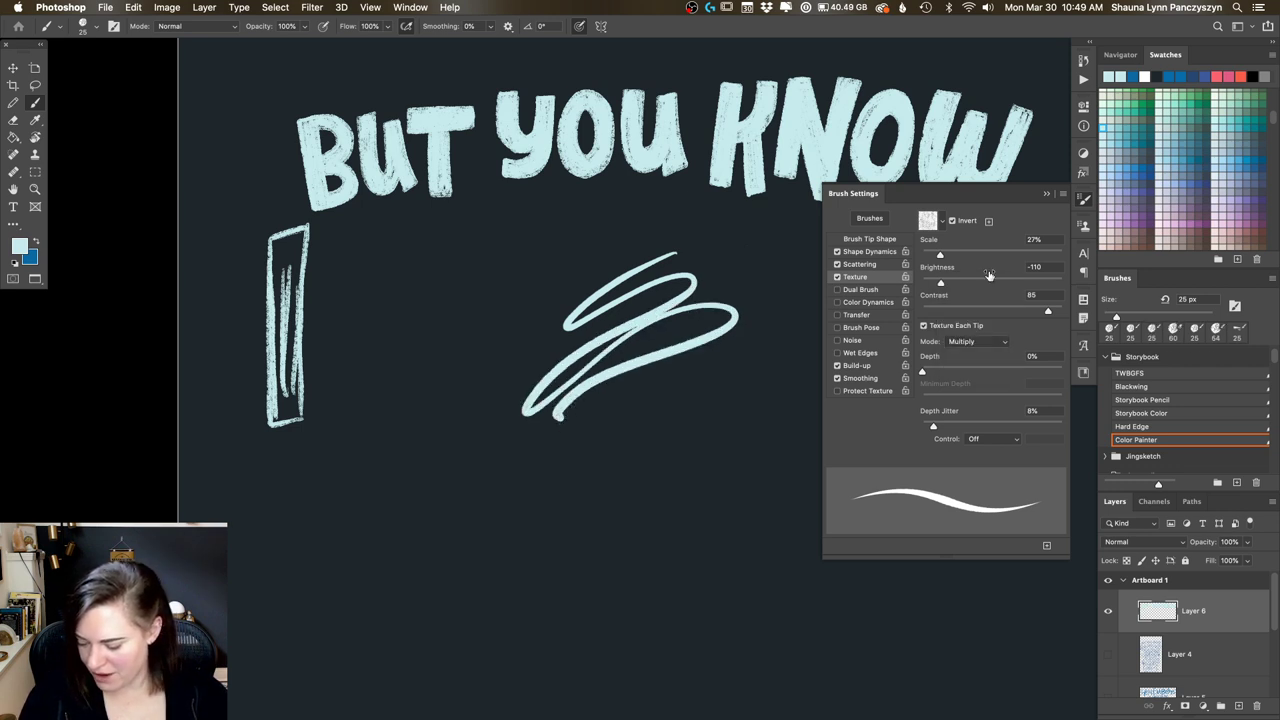
pyautogui.moveTo(753, 345); pyautogui.dragTo(637, 440)
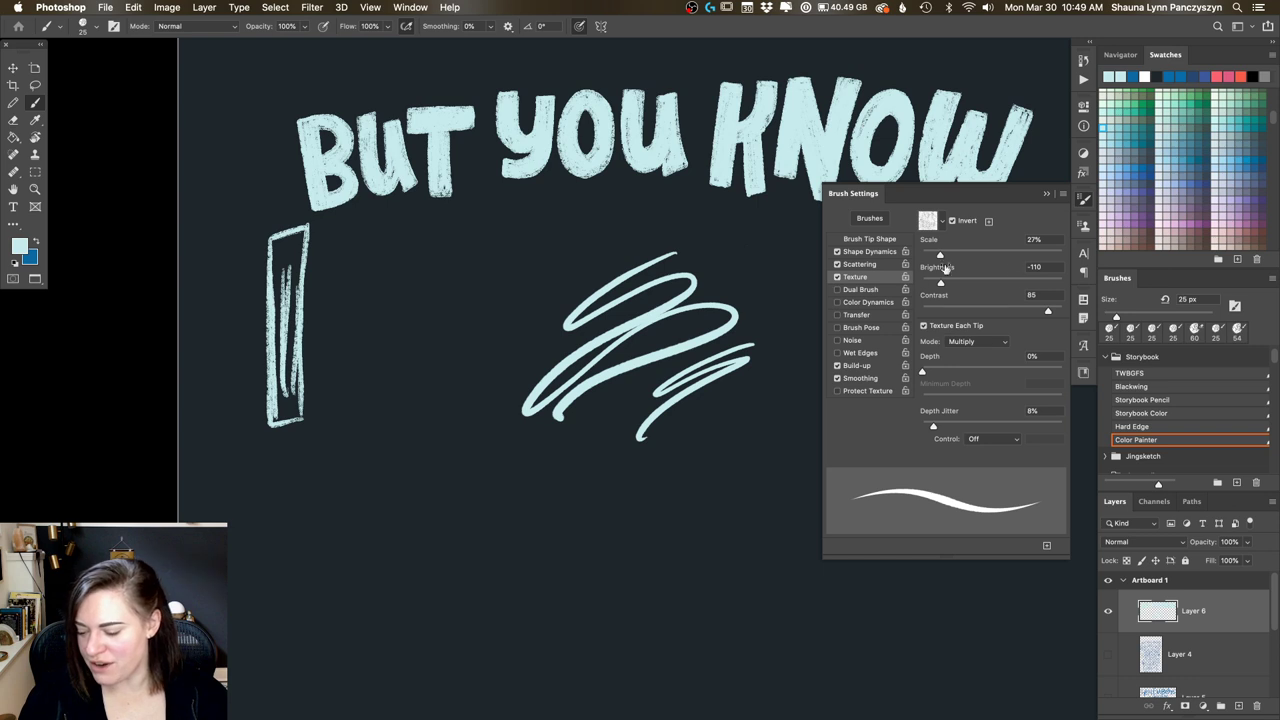
pyautogui.click(988, 341)
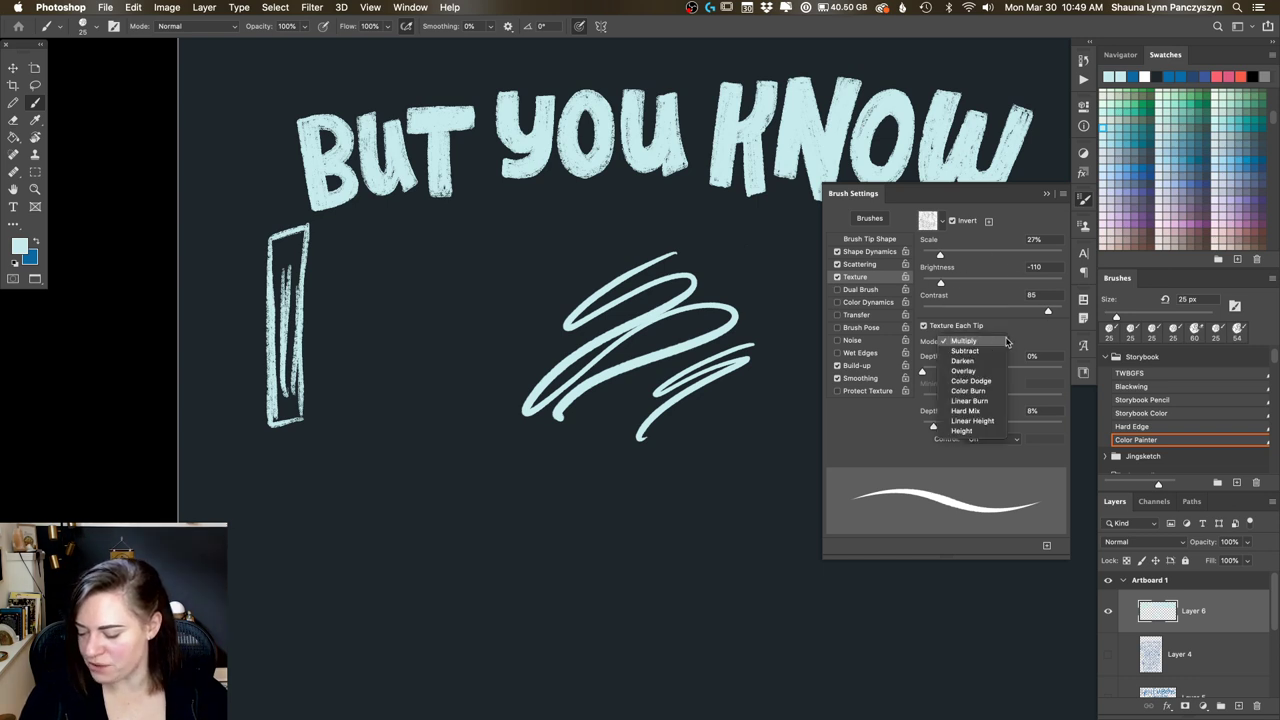
pyautogui.click(988, 411)
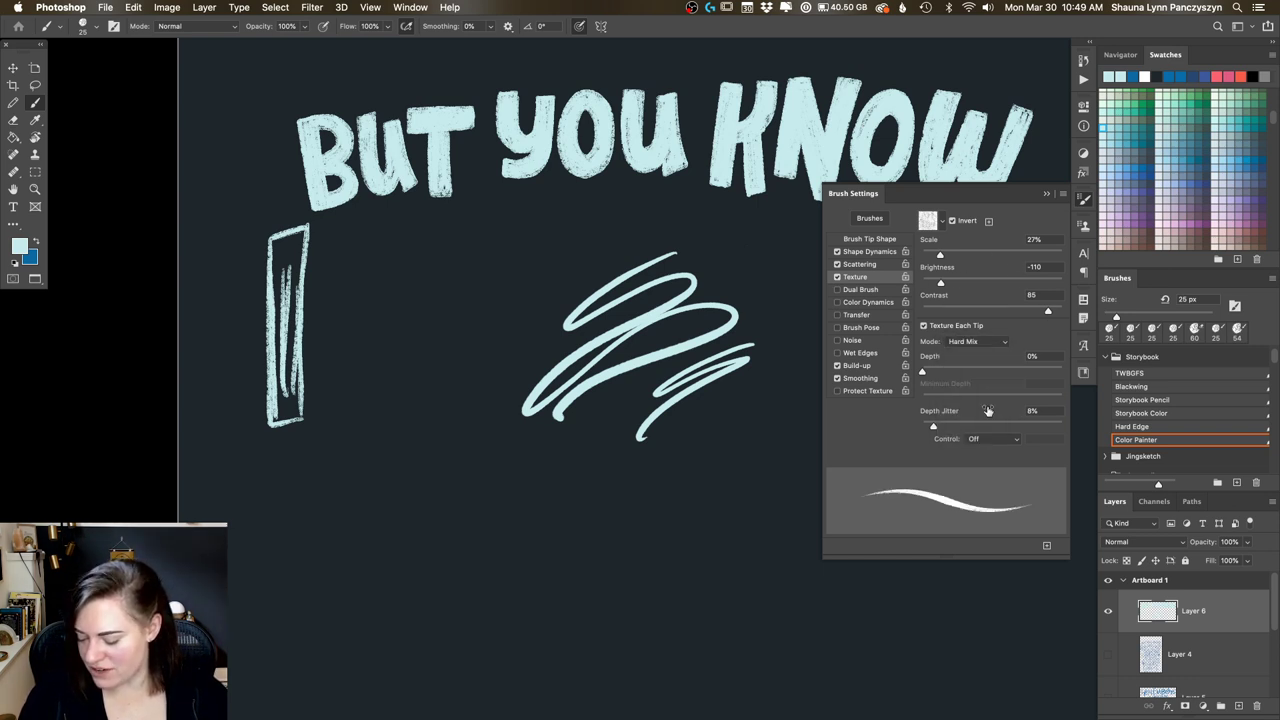
pyautogui.moveTo(745, 373)
pyautogui.mouseDown()
pyautogui.moveTo(785, 364)
pyautogui.moveTo(730, 465)
pyautogui.moveTo(726, 492)
pyautogui.moveTo(745, 460)
pyautogui.moveTo(740, 498)
pyautogui.mouseUp()
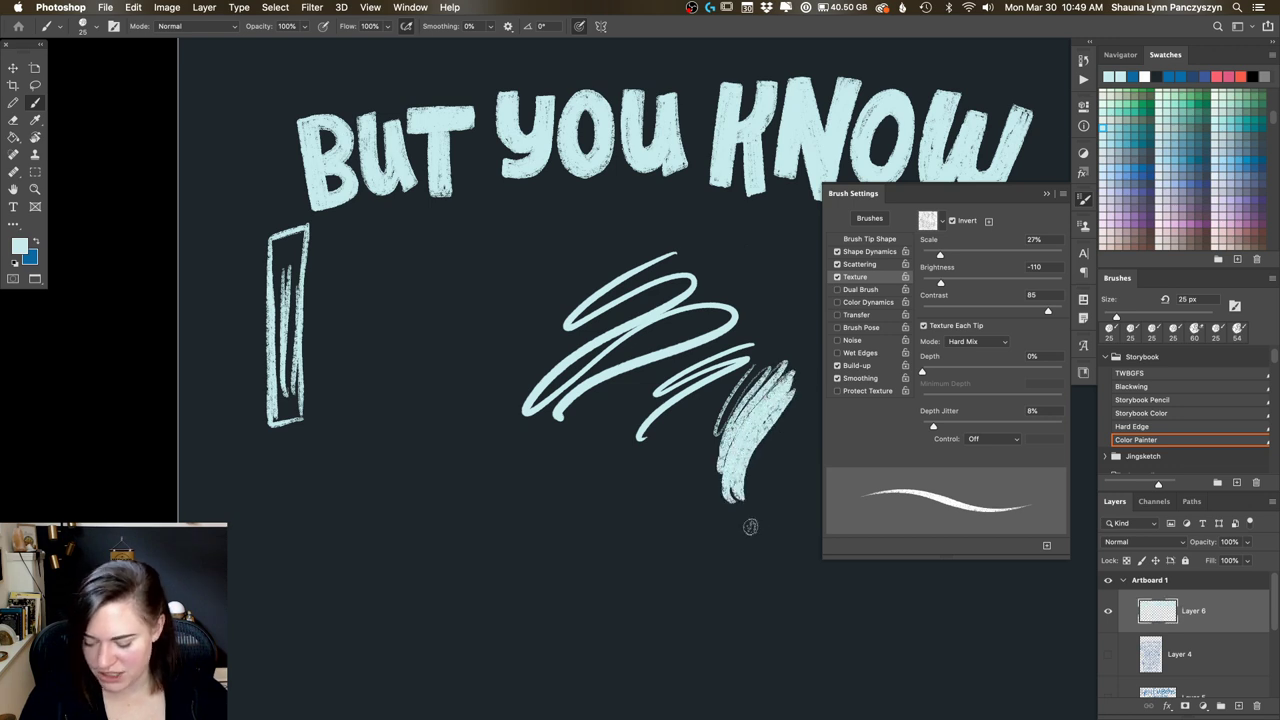
# Step: Lasso the test scribbles, delete them, and deselect
pyautogui.press('l')
pyautogui.moveTo(757, 277)
pyautogui.mouseDown()
pyautogui.moveTo(457, 433)
pyautogui.moveTo(716, 559)
pyautogui.moveTo(827, 351)
pyautogui.moveTo(768, 280)
pyautogui.mouseUp()
pyautogui.press('Delete')
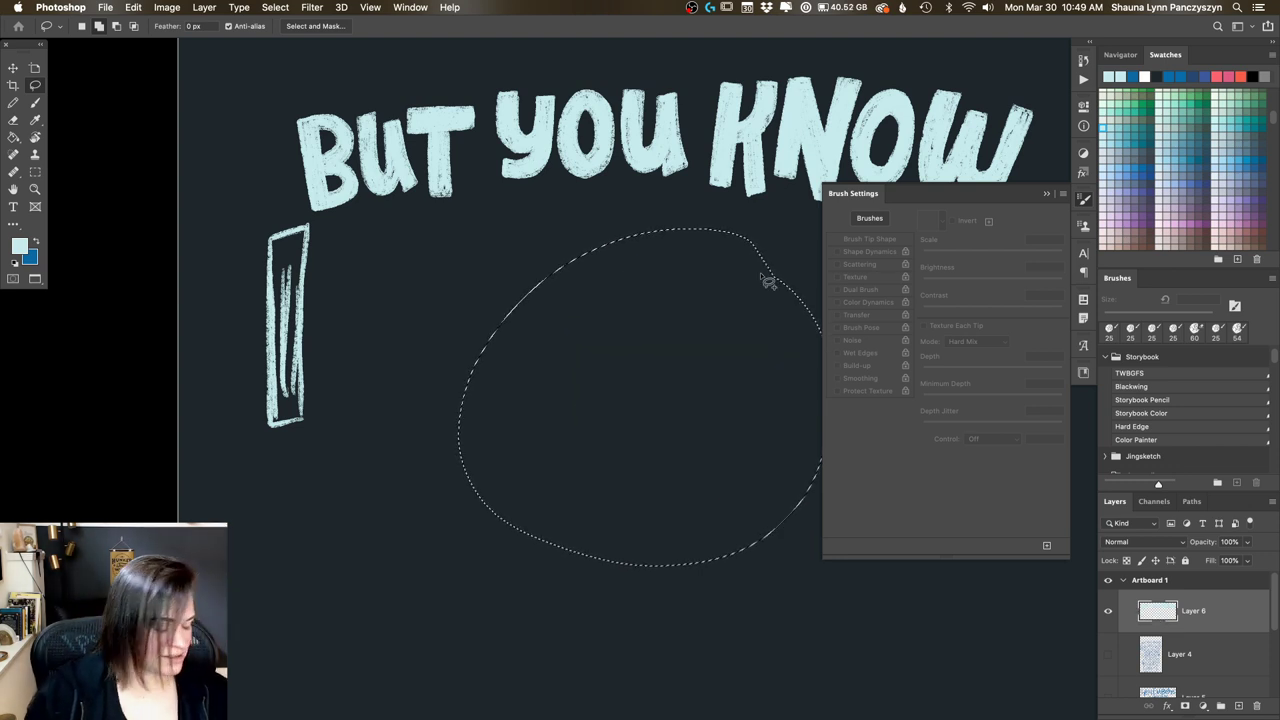
pyautogui.press('super+d')
# Step: Return to the Brush tool with settings closed and show the blue HAPPINESS sketch layer
pyautogui.press('b')
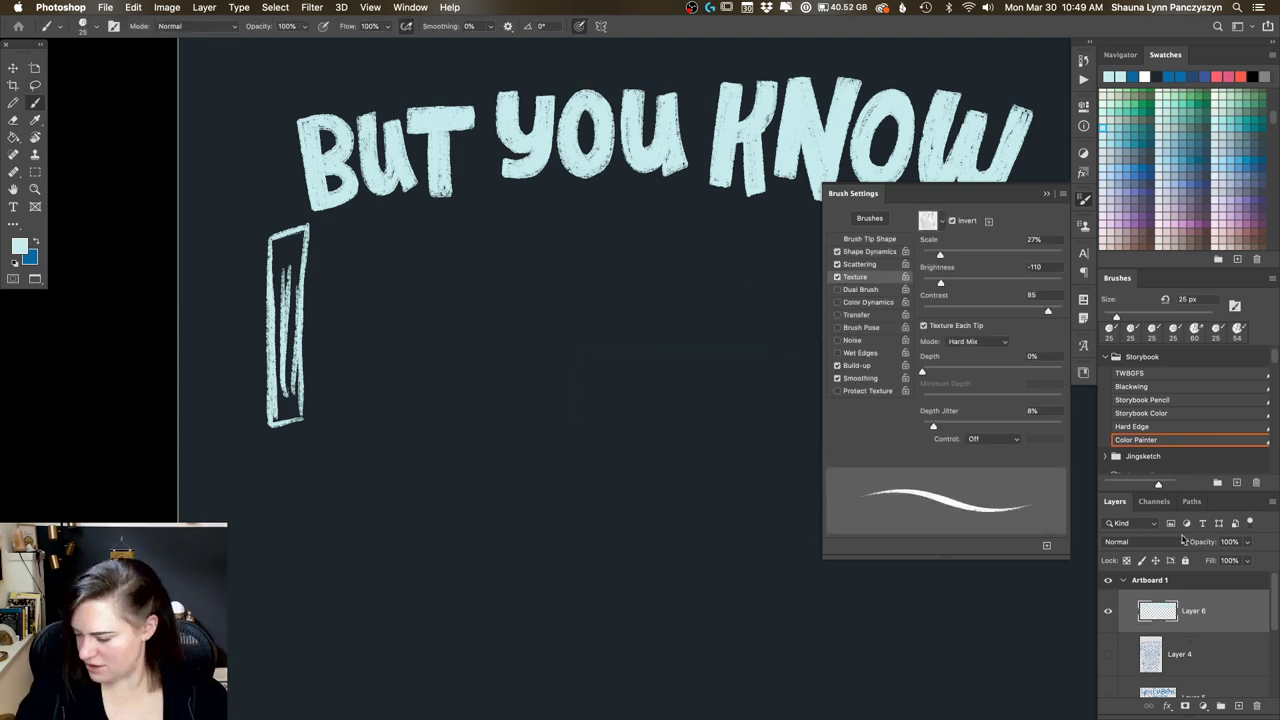
pyautogui.click(1085, 203)
pyautogui.hscroll(-5, 689, 294)
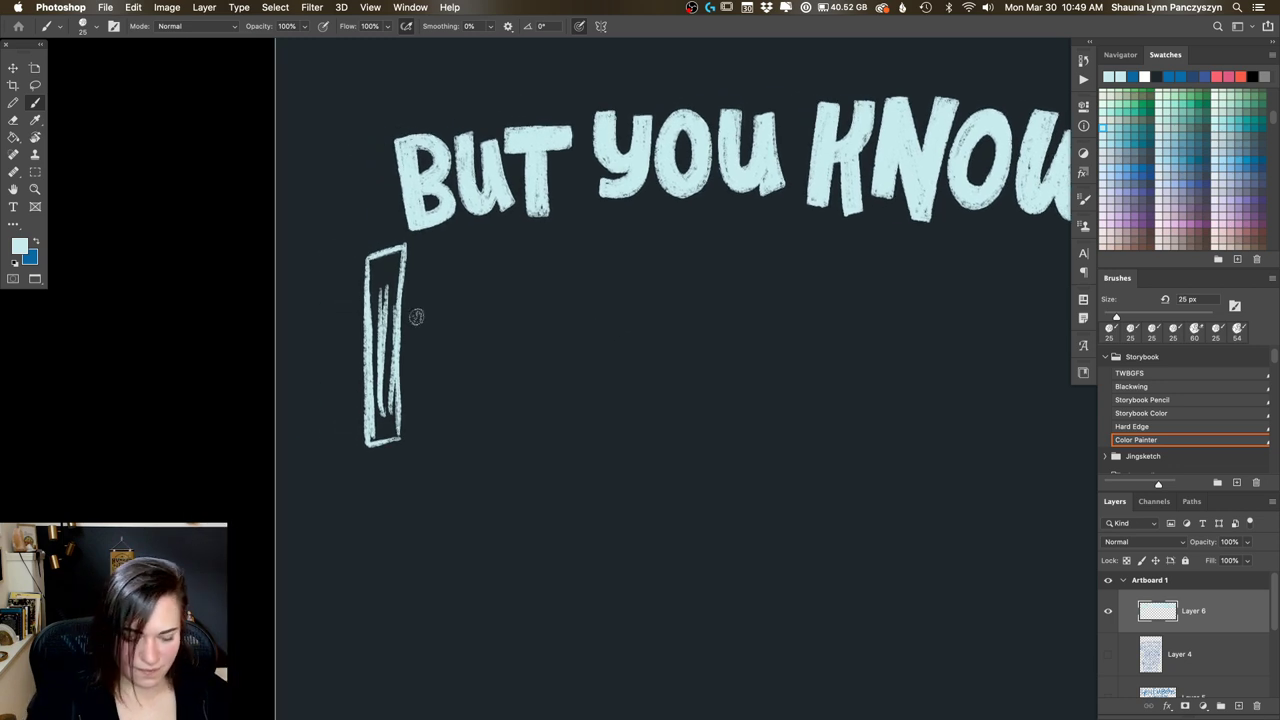
pyautogui.click(1107, 656)
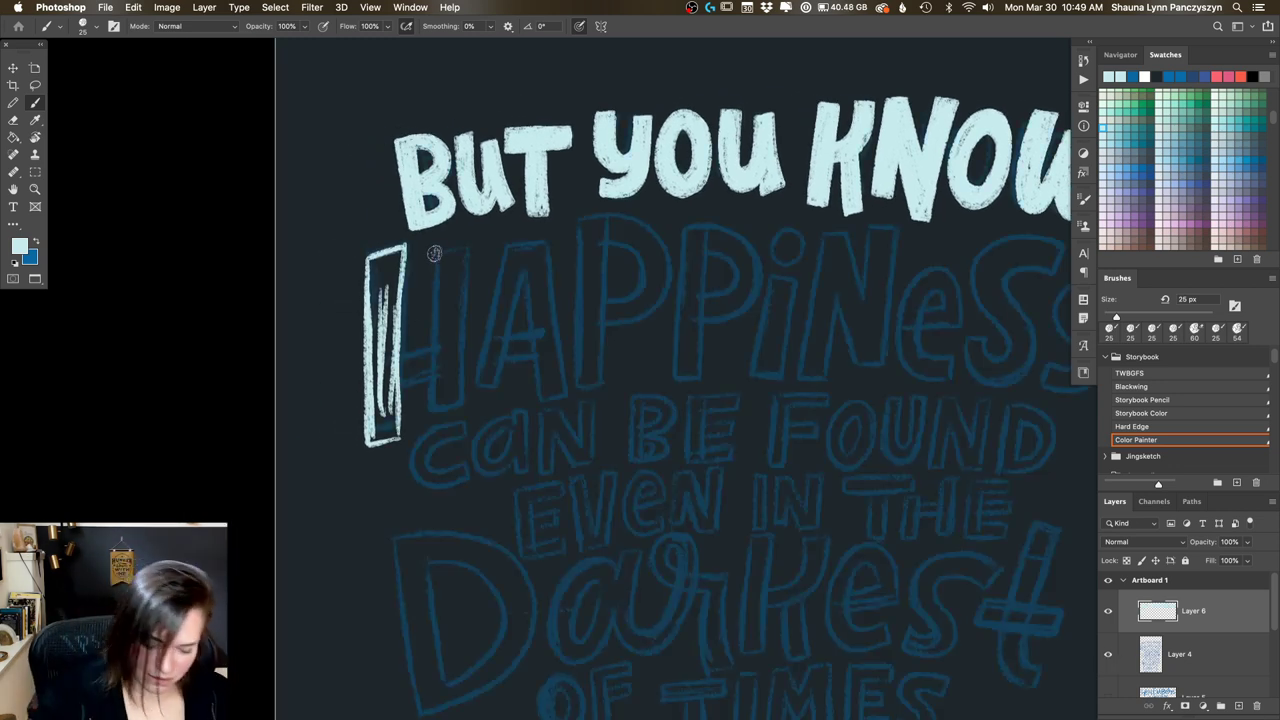
# Step: Ink the H's stem, fill its gaps, cover its bottom end, and paint its crossbar
pyautogui.moveTo(434, 253); pyautogui.dragTo(431, 404)
pyautogui.press('super+z')
pyautogui.press('super+z')
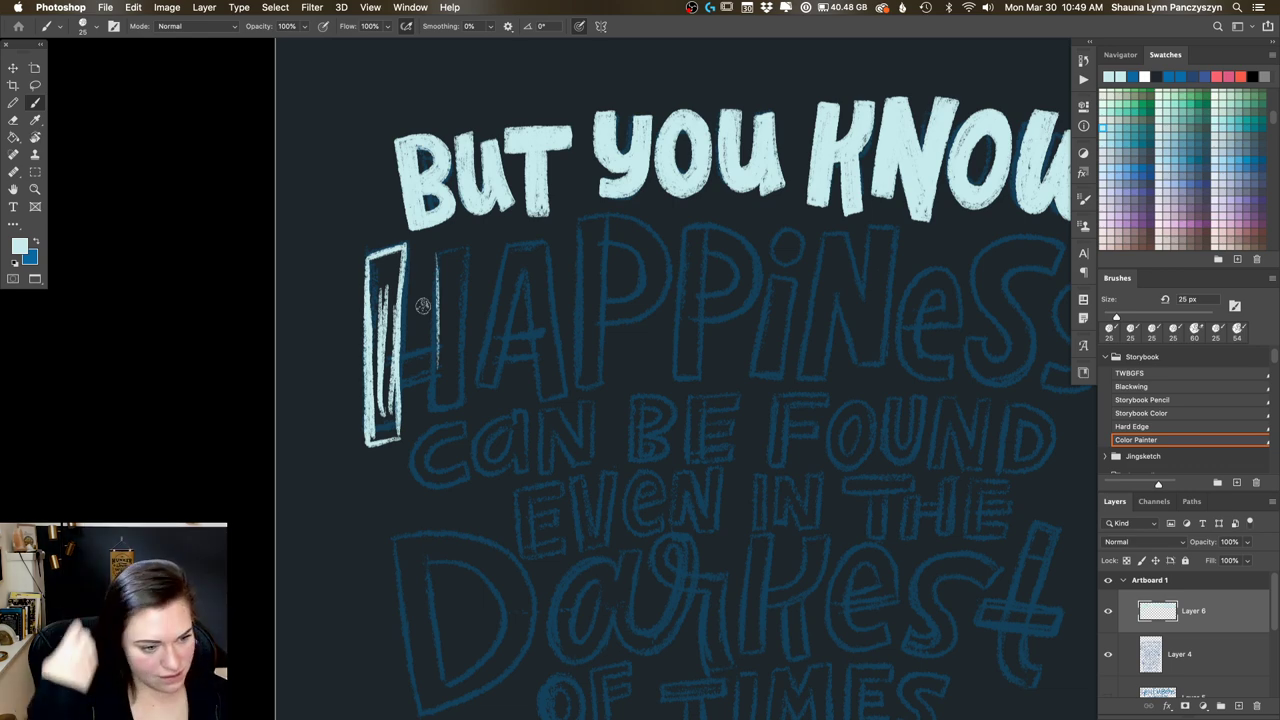
pyautogui.moveTo(438, 251); pyautogui.dragTo(436, 366)
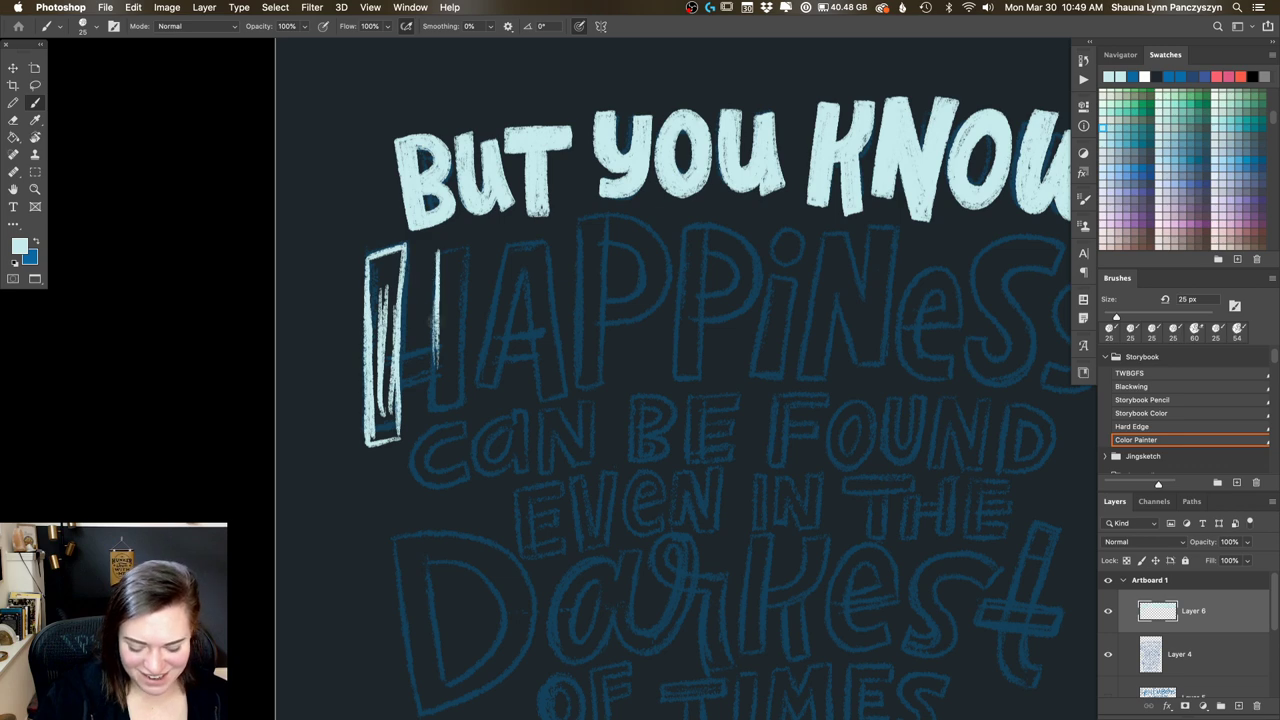
pyautogui.moveTo(432, 318)
pyautogui.mouseDown()
pyautogui.moveTo(433, 398)
pyautogui.moveTo(438, 250)
pyautogui.moveTo(464, 245)
pyautogui.moveTo(463, 400)
pyautogui.moveTo(449, 401)
pyautogui.moveTo(453, 357)
pyautogui.moveTo(446, 395)
pyautogui.moveTo(440, 345)
pyautogui.moveTo(448, 310)
pyautogui.moveTo(454, 367)
pyautogui.moveTo(461, 261)
pyautogui.moveTo(446, 299)
pyautogui.moveTo(441, 270)
pyautogui.moveTo(457, 253)
pyautogui.moveTo(450, 324)
pyautogui.mouseUp()
pyautogui.moveTo(372, 264)
pyautogui.mouseDown()
pyautogui.moveTo(396, 250)
pyautogui.moveTo(392, 380)
pyautogui.moveTo(372, 300)
pyautogui.moveTo(384, 410)
pyautogui.moveTo(386, 300)
pyautogui.mouseUp()
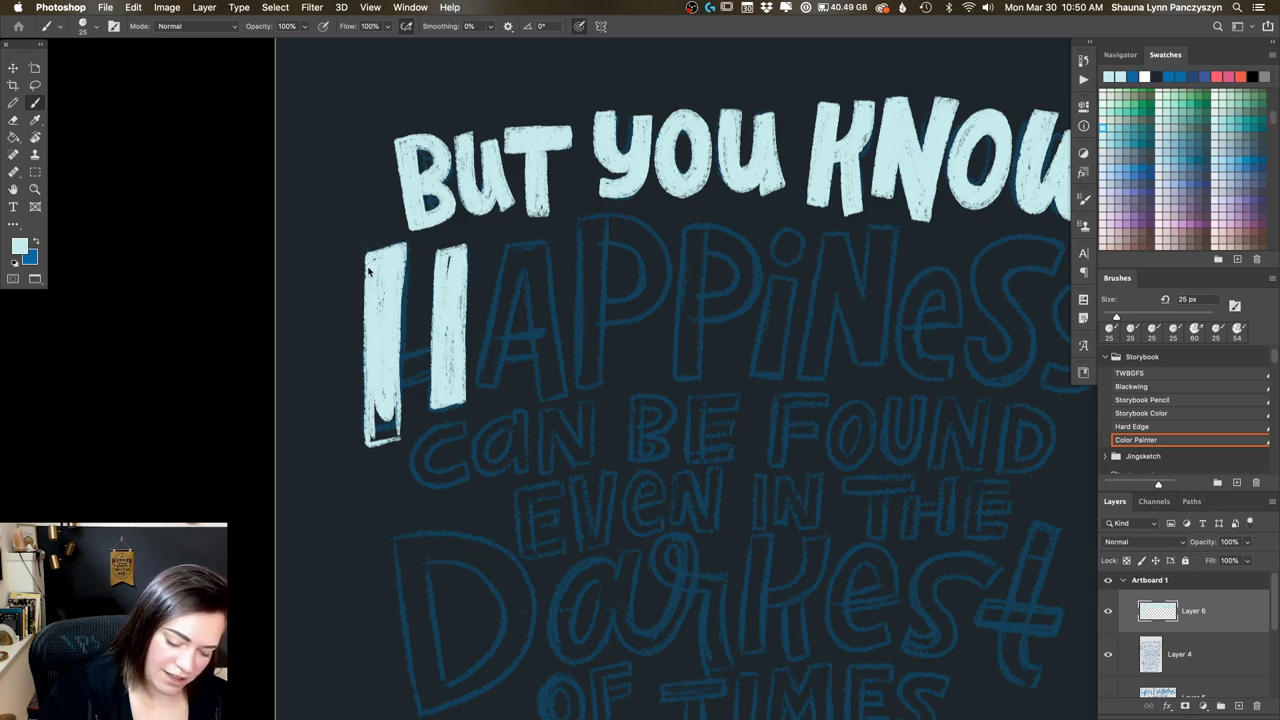
pyautogui.moveTo(382, 414)
pyautogui.mouseDown()
pyautogui.moveTo(374, 432)
pyautogui.moveTo(392, 408)
pyautogui.mouseUp()
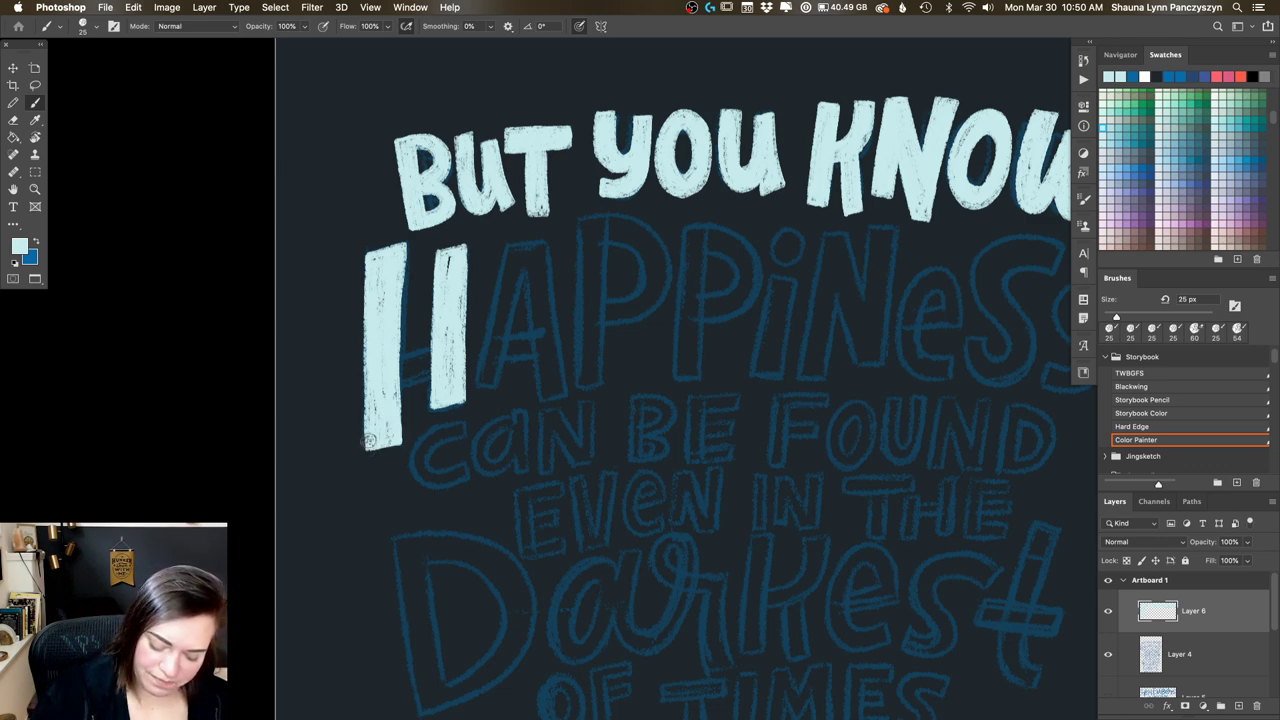
pyautogui.moveTo(428, 352)
pyautogui.mouseDown()
pyautogui.moveTo(381, 385)
pyautogui.moveTo(436, 355)
pyautogui.mouseUp()
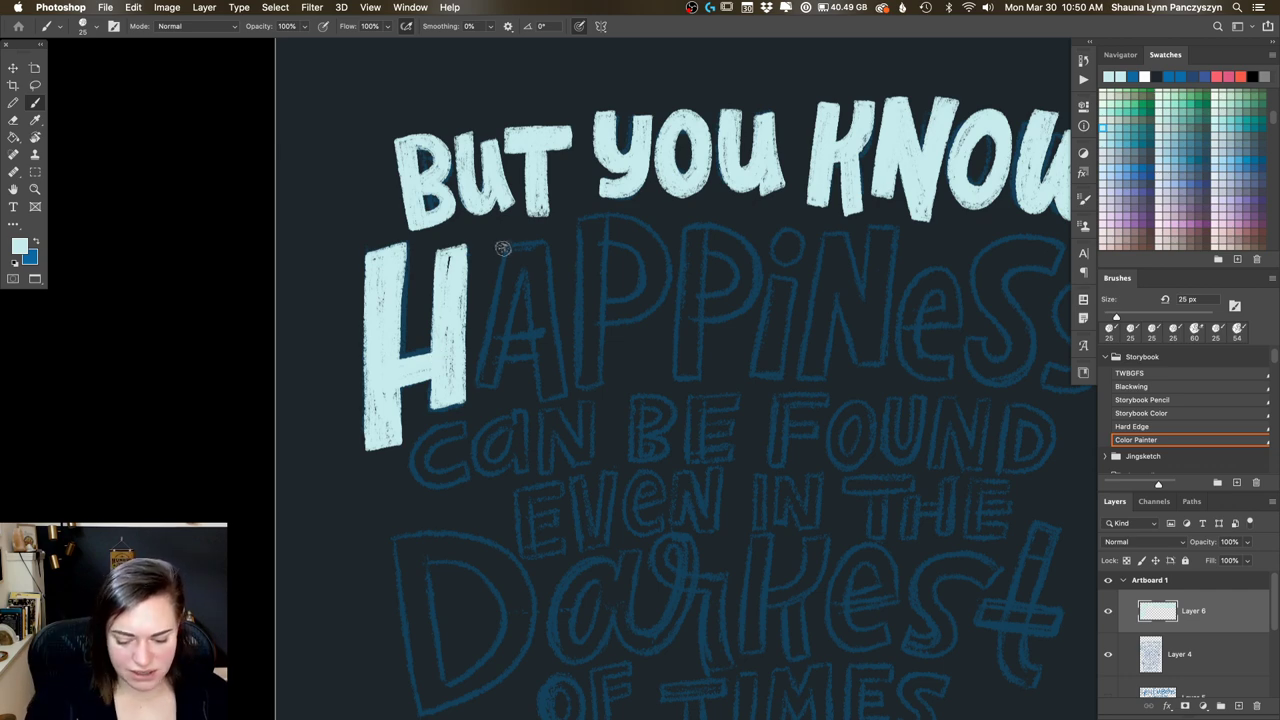
# Step: Paint the A's left leg and across its top
pyautogui.moveTo(503, 248)
pyautogui.mouseDown()
pyautogui.moveTo(473, 372)
pyautogui.moveTo(491, 385)
pyautogui.moveTo(528, 276)
pyautogui.moveTo(504, 384)
pyautogui.moveTo(500, 300)
pyautogui.moveTo(497, 378)
pyautogui.moveTo(525, 252)
pyautogui.moveTo(536, 378)
pyautogui.moveTo(543, 242)
pyautogui.moveTo(548, 350)
pyautogui.moveTo(548, 265)
pyautogui.moveTo(565, 377)
pyautogui.moveTo(537, 252)
pyautogui.moveTo(549, 344)
pyautogui.mouseUp()
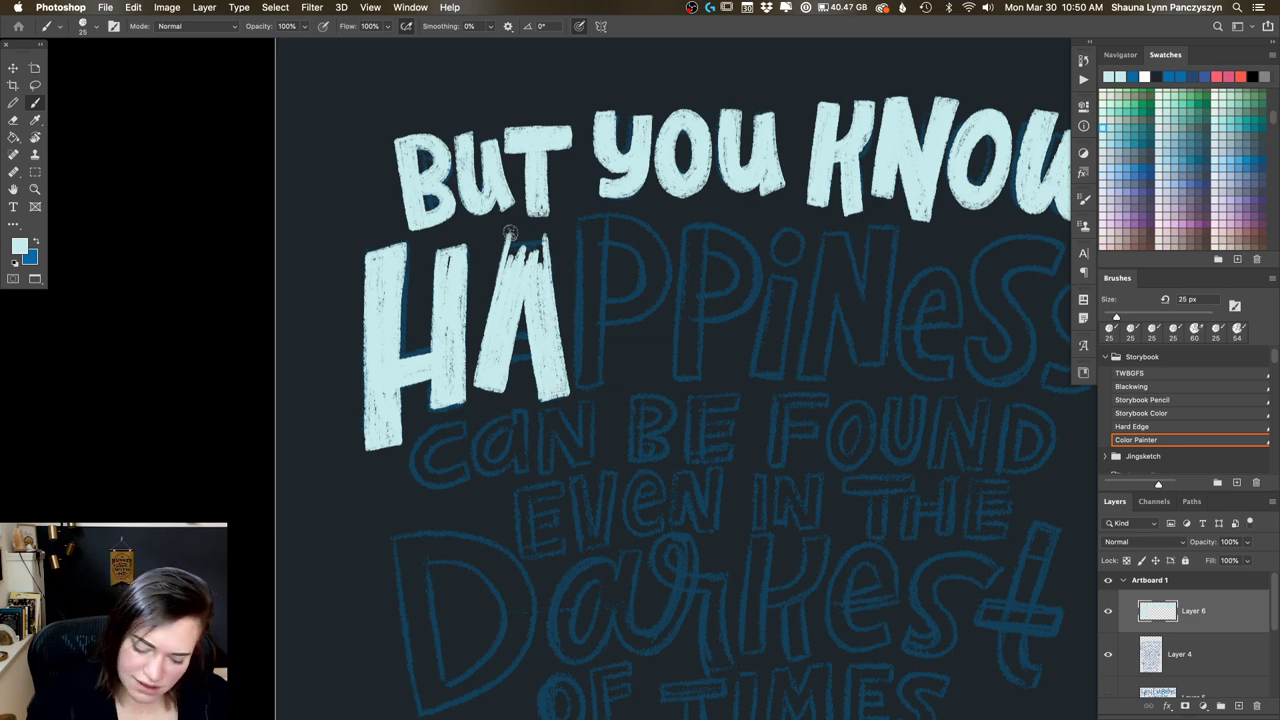
pyautogui.moveTo(510, 232); pyautogui.dragTo(545, 232)
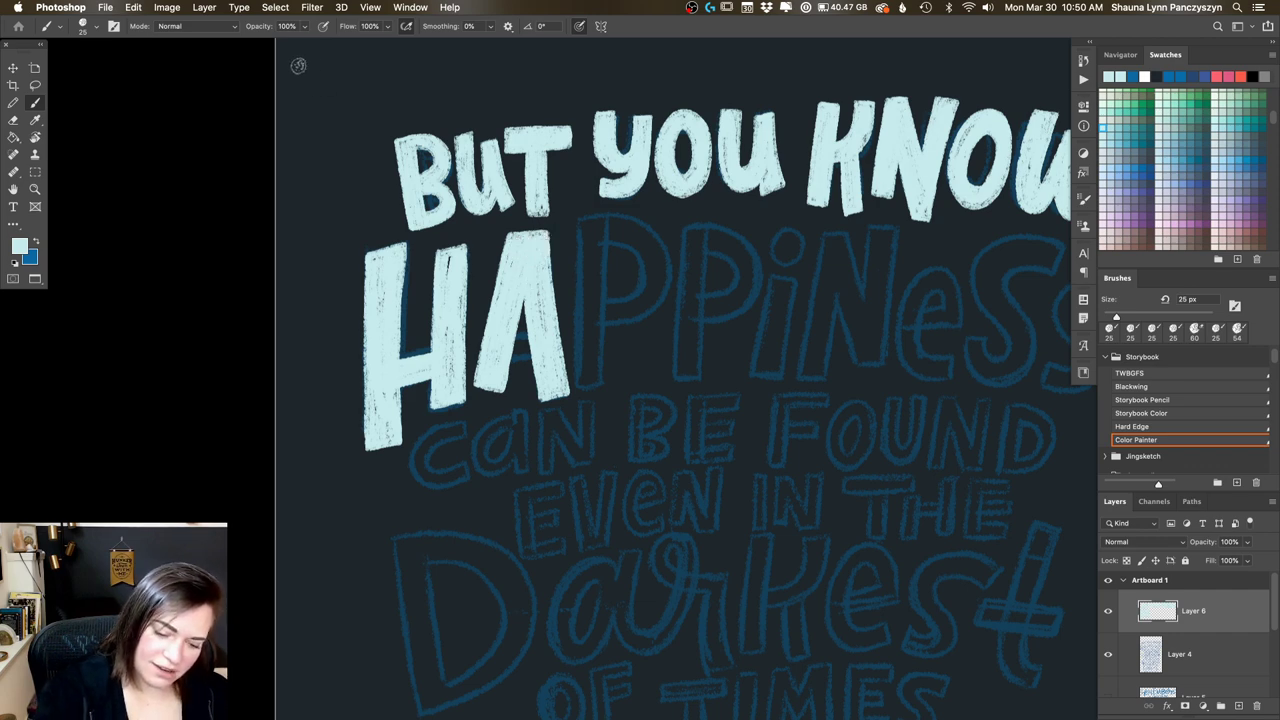
pyautogui.moveTo(323, 58)
pyautogui.mouseDown()
pyautogui.moveTo(354, 143)
pyautogui.moveTo(317, 297)
pyautogui.moveTo(277, 370)
pyautogui.mouseUp()
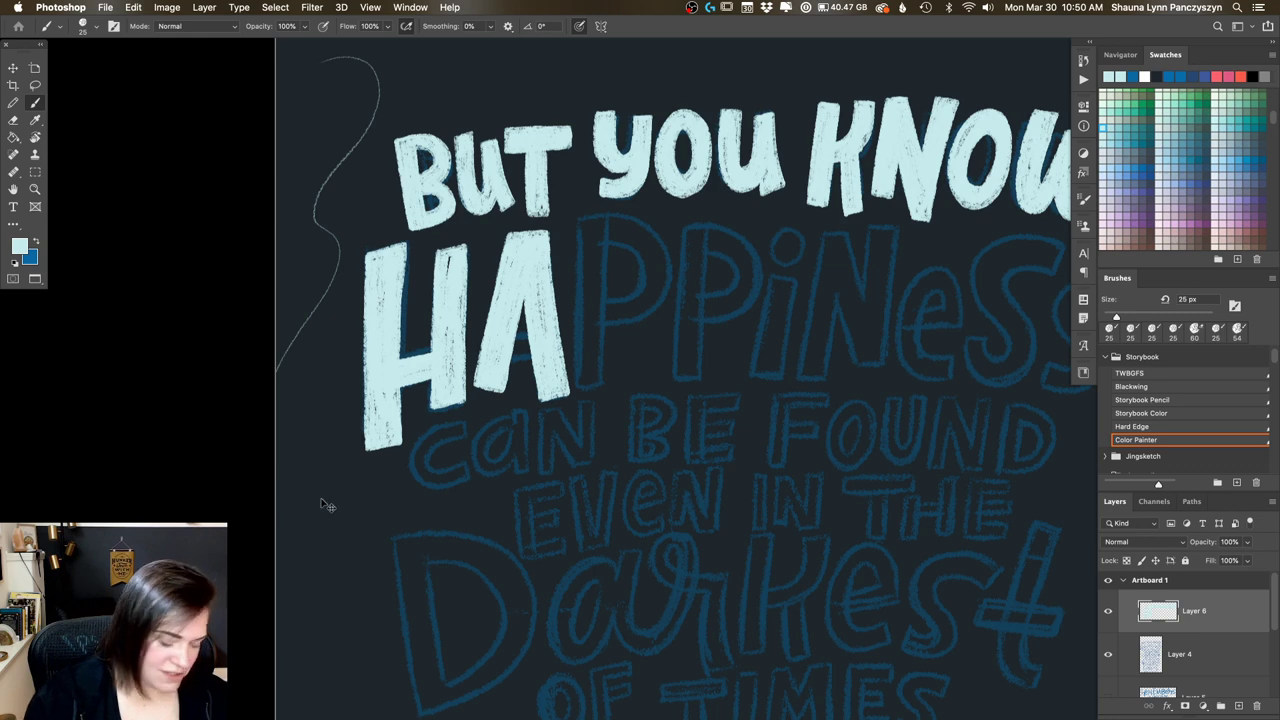
# Step: Undo the stray margin curve and return to the 40 px Color Painter brush preset
pyautogui.press('super+z')
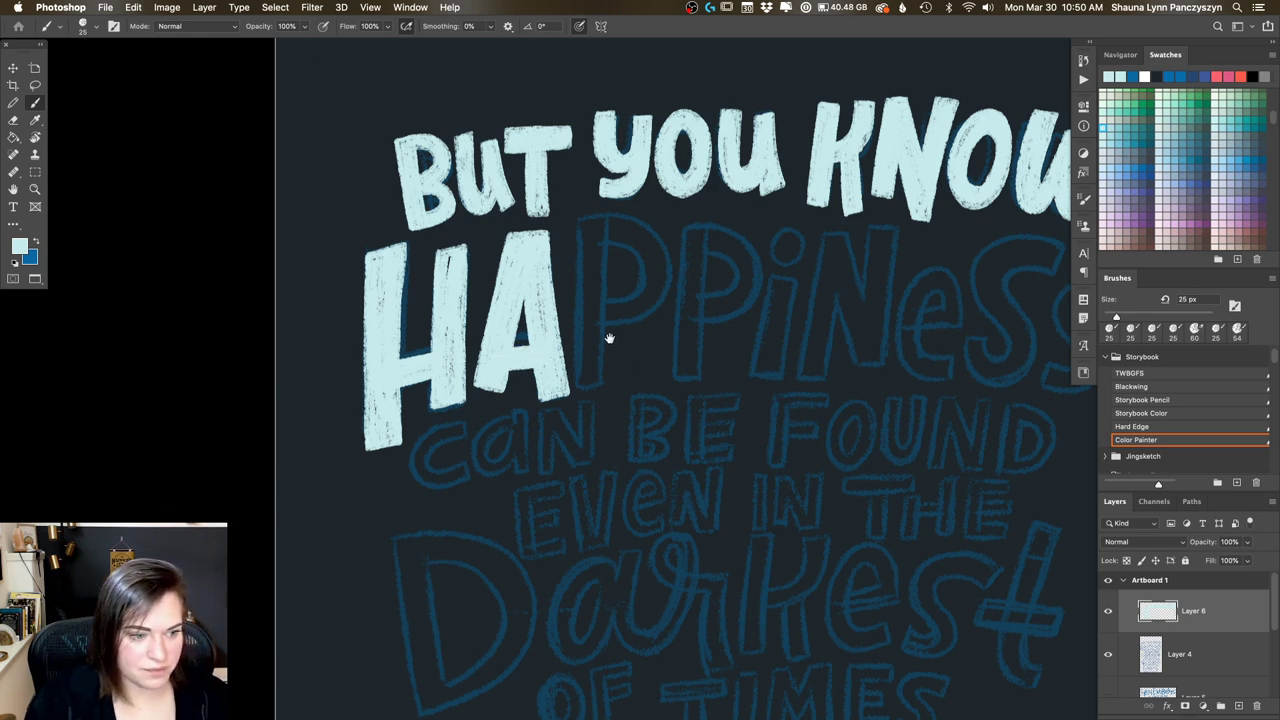
pyautogui.hscroll(8, 609, 338)
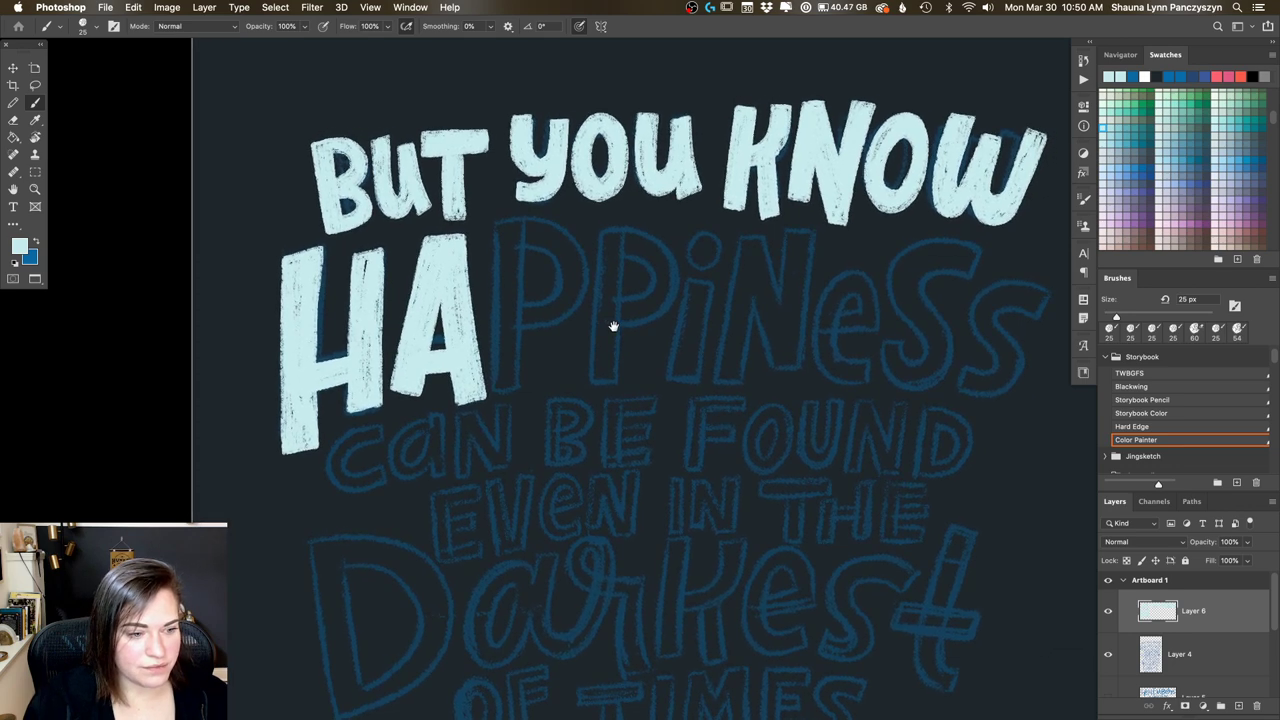
pyautogui.hscroll(1, 614, 326)
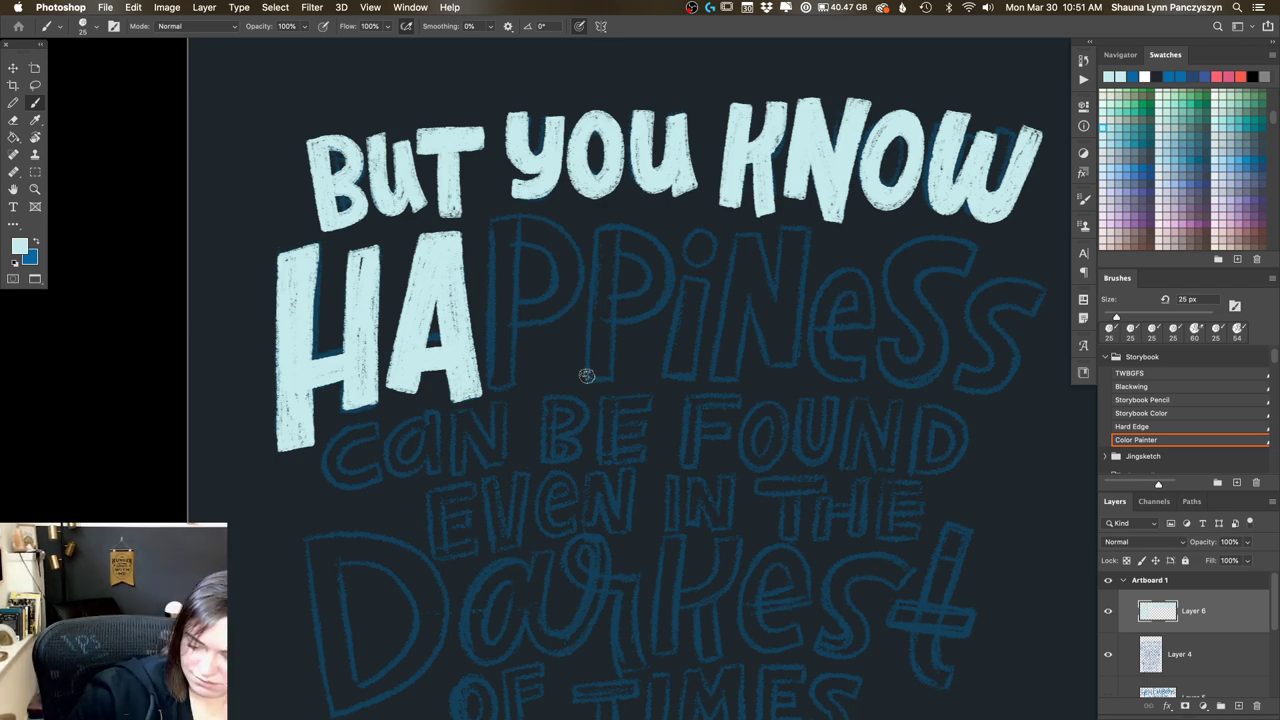
pyautogui.press(',')
pyautogui.press(',')
pyautogui.press(',')
pyautogui.press(',')
pyautogui.press(',')
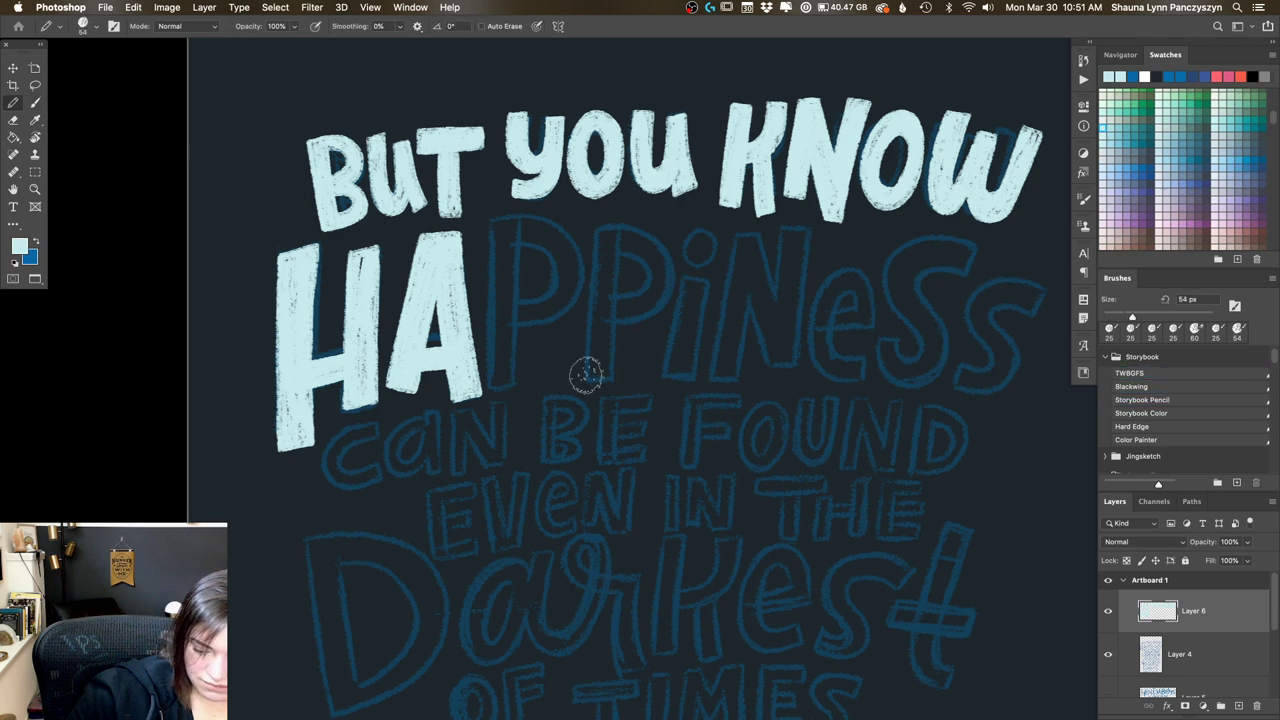
pyautogui.press('.')
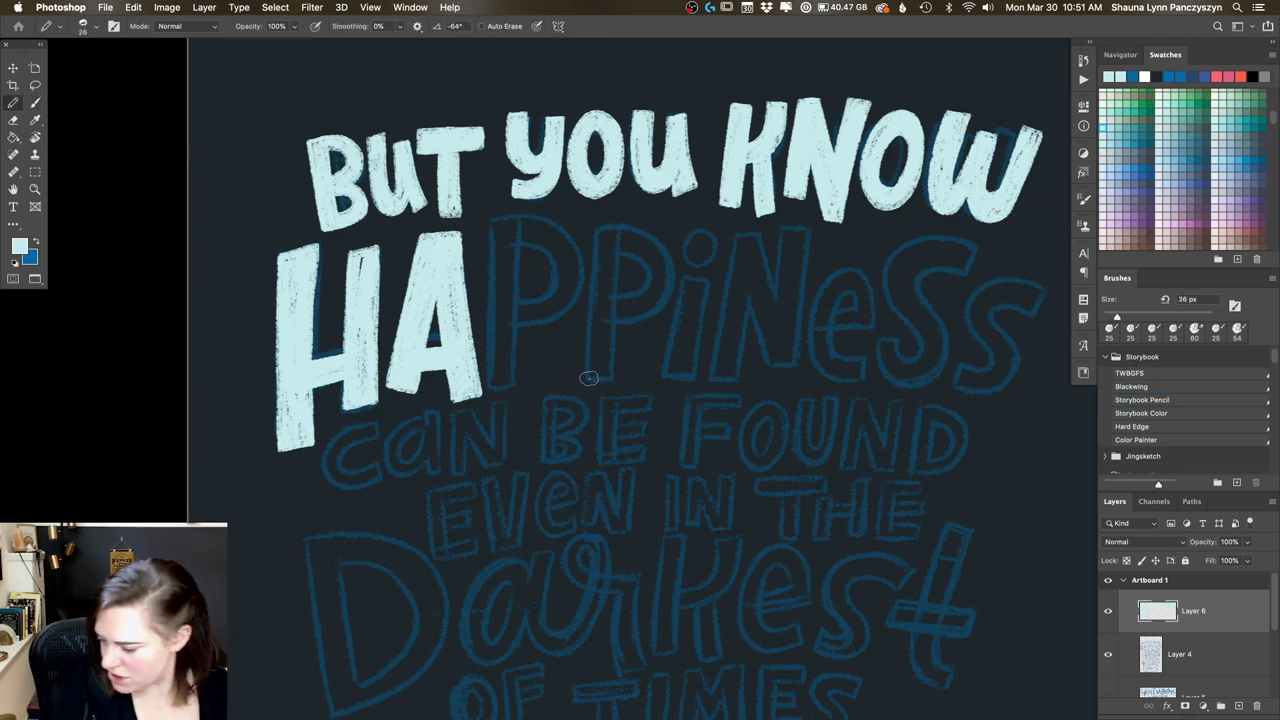
pyautogui.click(1151, 440)
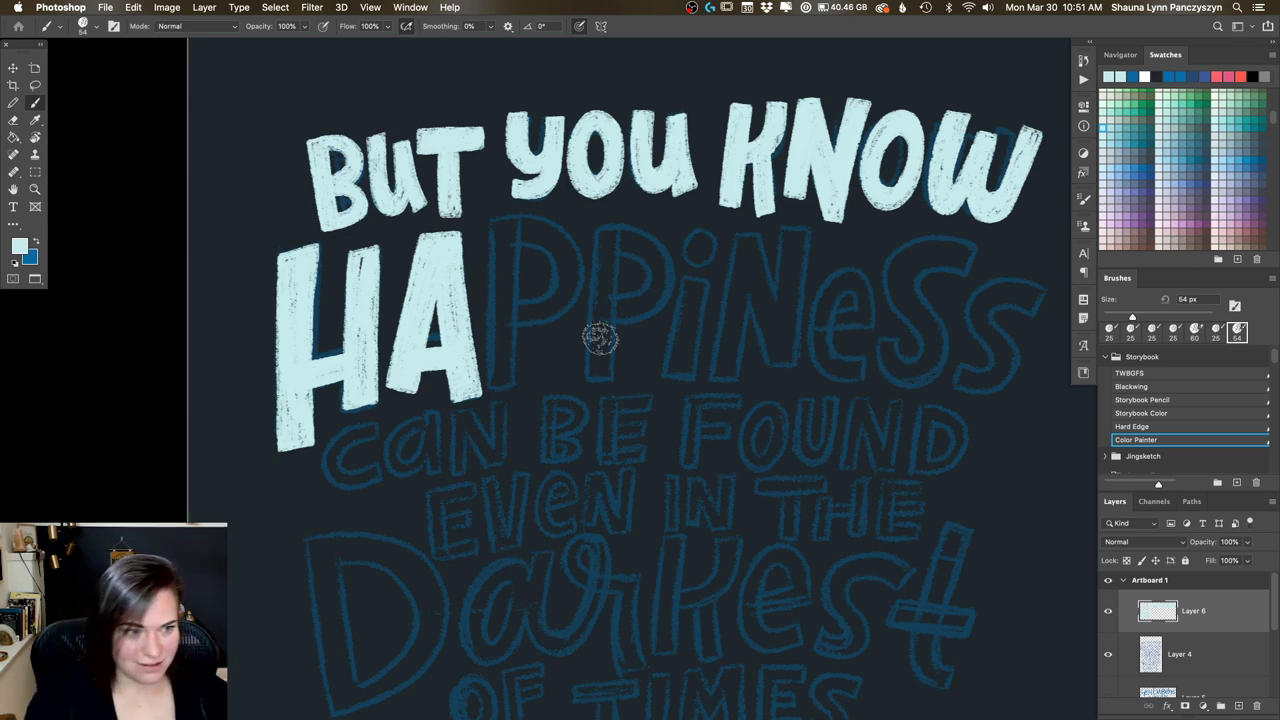
# Step: Ink both Ps of HAPPINESS, stems and bowls, with a slightly smaller brush
pyautogui.moveTo(499, 228); pyautogui.dragTo(498, 345)
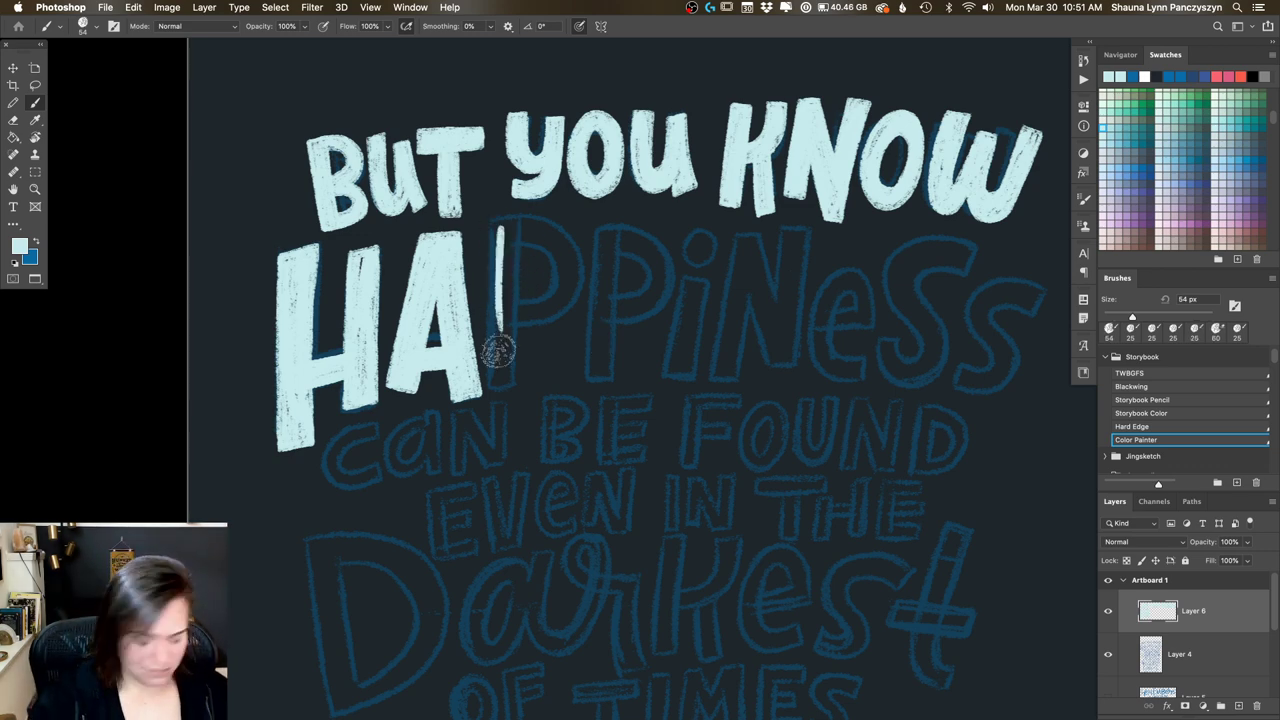
pyautogui.press('[')
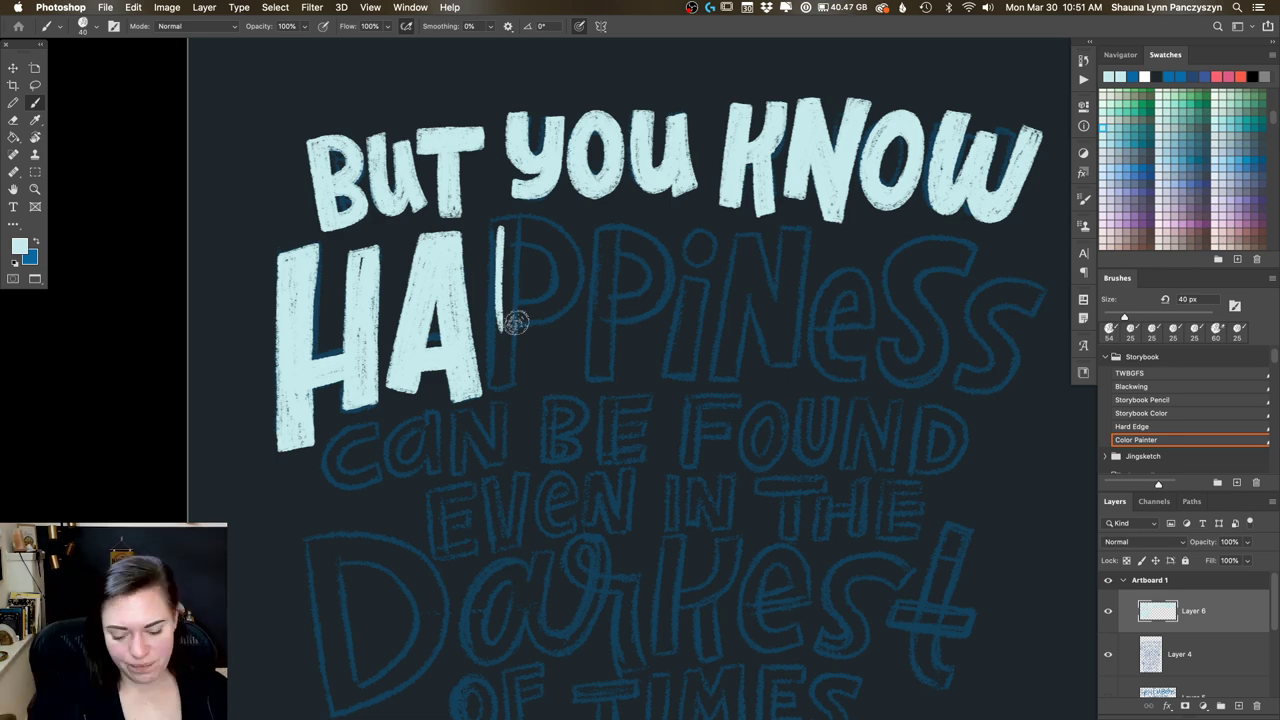
pyautogui.moveTo(497, 222)
pyautogui.mouseDown()
pyautogui.moveTo(492, 390)
pyautogui.moveTo(514, 270)
pyautogui.moveTo(514, 330)
pyautogui.mouseUp()
pyautogui.moveTo(514, 224)
pyautogui.mouseDown()
pyautogui.moveTo(520, 392)
pyautogui.moveTo(500, 400)
pyautogui.moveTo(506, 245)
pyautogui.moveTo(510, 380)
pyautogui.moveTo(508, 345)
pyautogui.mouseUp()
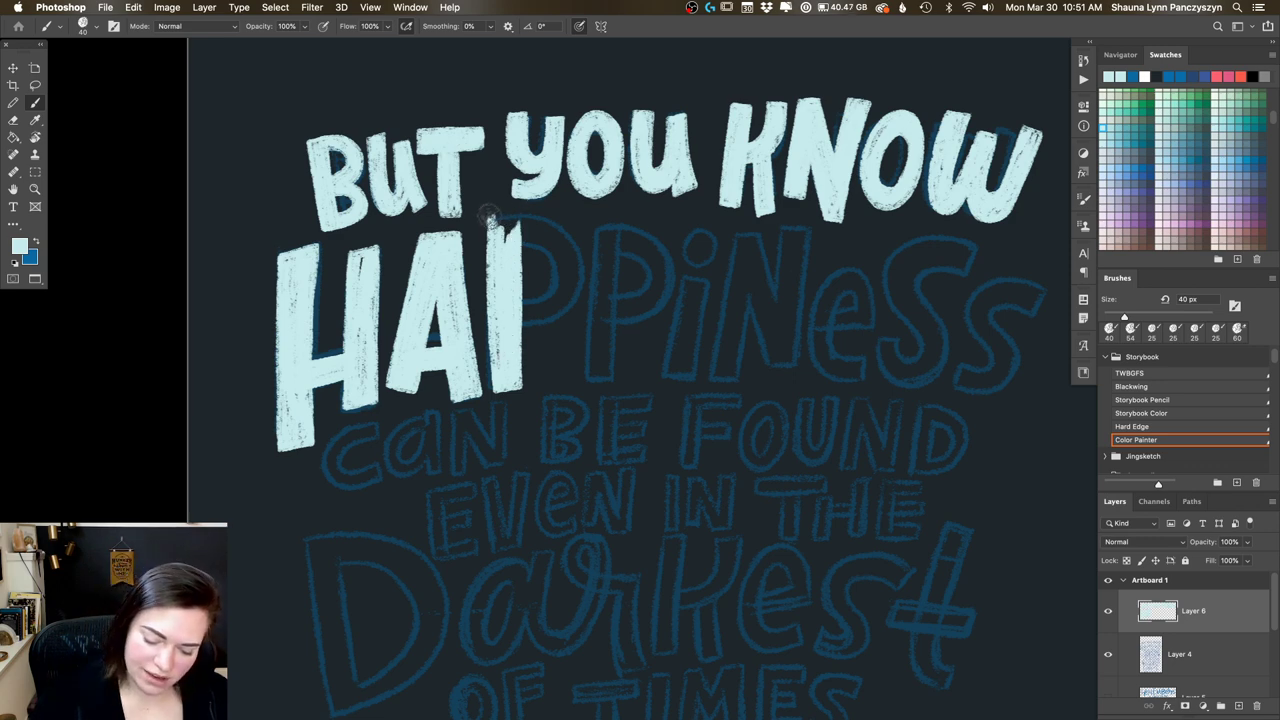
pyautogui.moveTo(490, 218)
pyautogui.mouseDown()
pyautogui.moveTo(537, 219)
pyautogui.moveTo(575, 262)
pyautogui.moveTo(540, 315)
pyautogui.moveTo(575, 290)
pyautogui.mouseUp()
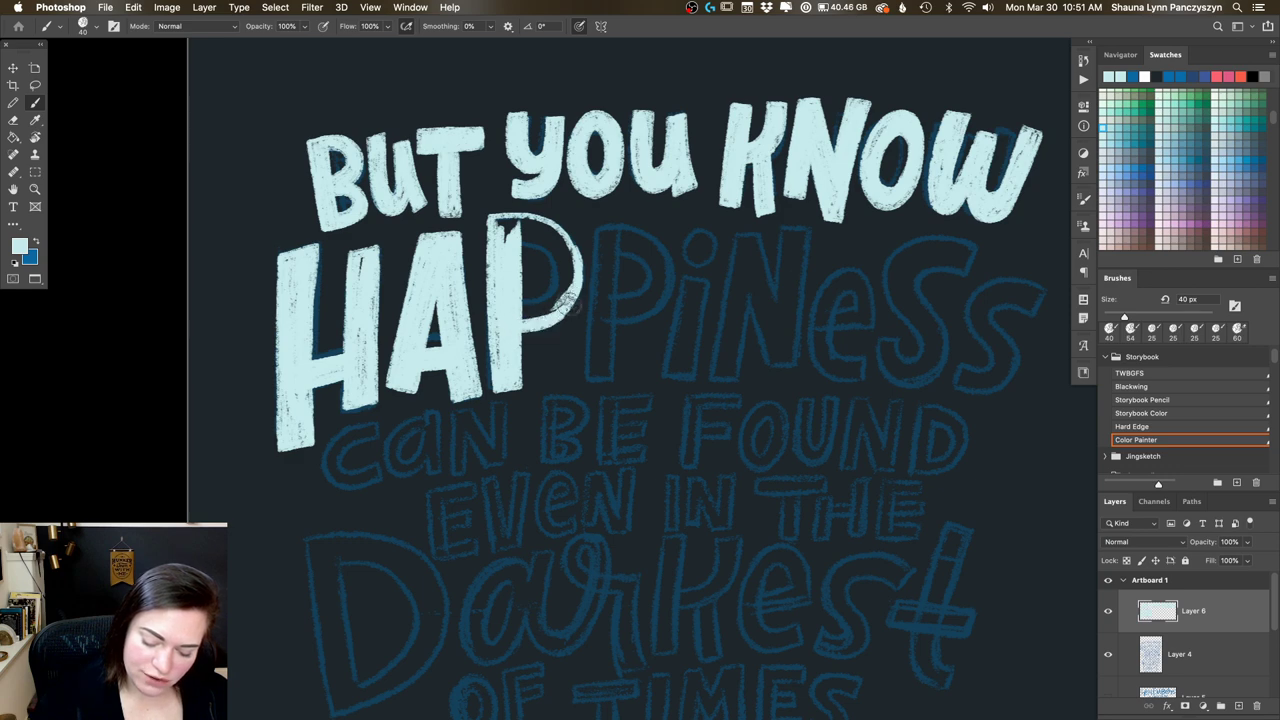
pyautogui.moveTo(500, 222)
pyautogui.mouseDown()
pyautogui.moveTo(550, 268)
pyautogui.moveTo(528, 296)
pyautogui.moveTo(557, 295)
pyautogui.moveTo(530, 296)
pyautogui.moveTo(527, 312)
pyautogui.moveTo(566, 270)
pyautogui.moveTo(552, 298)
pyautogui.moveTo(552, 238)
pyautogui.moveTo(552, 310)
pyautogui.moveTo(550, 240)
pyautogui.moveTo(526, 215)
pyautogui.moveTo(565, 248)
pyautogui.moveTo(530, 240)
pyautogui.moveTo(560, 245)
pyautogui.moveTo(557, 268)
pyautogui.moveTo(597, 290)
pyautogui.moveTo(597, 220)
pyautogui.moveTo(589, 372)
pyautogui.moveTo(655, 233)
pyautogui.moveTo(675, 268)
pyautogui.moveTo(670, 300)
pyautogui.moveTo(608, 318)
pyautogui.moveTo(620, 232)
pyautogui.moveTo(617, 377)
pyautogui.moveTo(590, 382)
pyautogui.moveTo(609, 332)
pyautogui.moveTo(598, 216)
pyautogui.moveTo(604, 300)
pyautogui.moveTo(622, 245)
pyautogui.mouseUp()
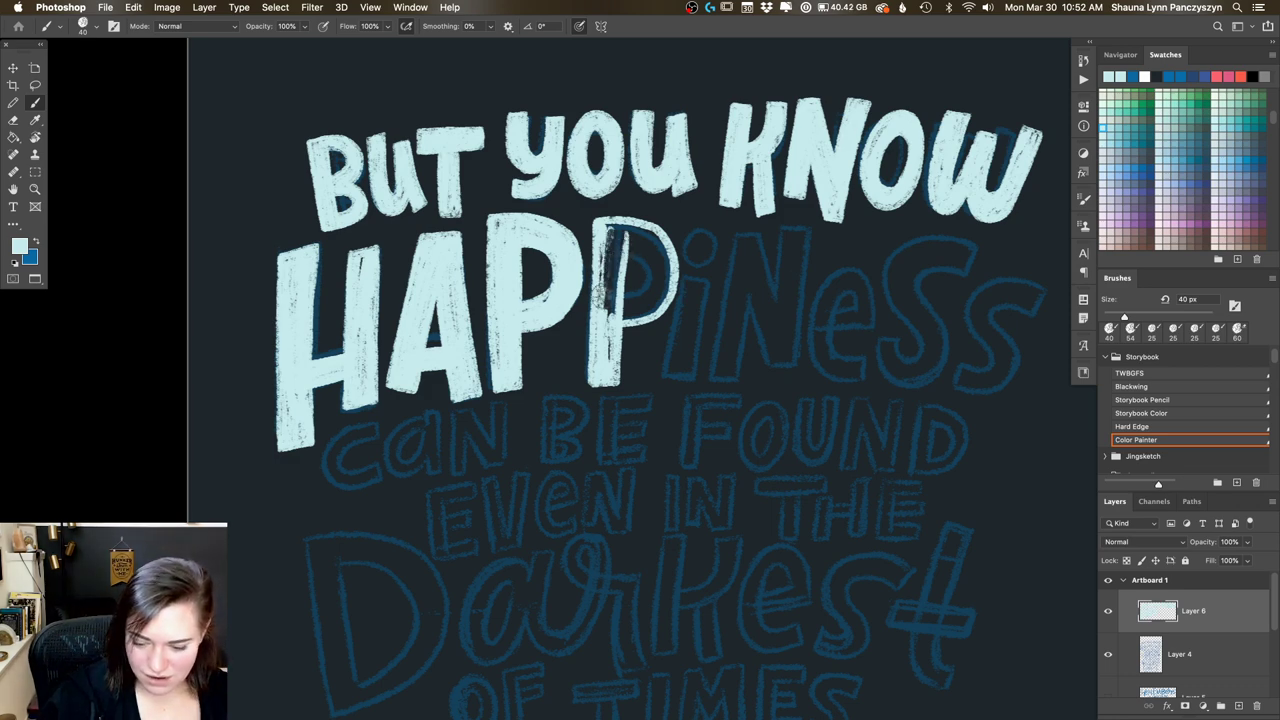
pyautogui.moveTo(604, 235)
pyautogui.mouseDown()
pyautogui.moveTo(604, 328)
pyautogui.moveTo(612, 240)
pyautogui.moveTo(604, 355)
pyautogui.moveTo(614, 235)
pyautogui.moveTo(605, 340)
pyautogui.mouseUp()
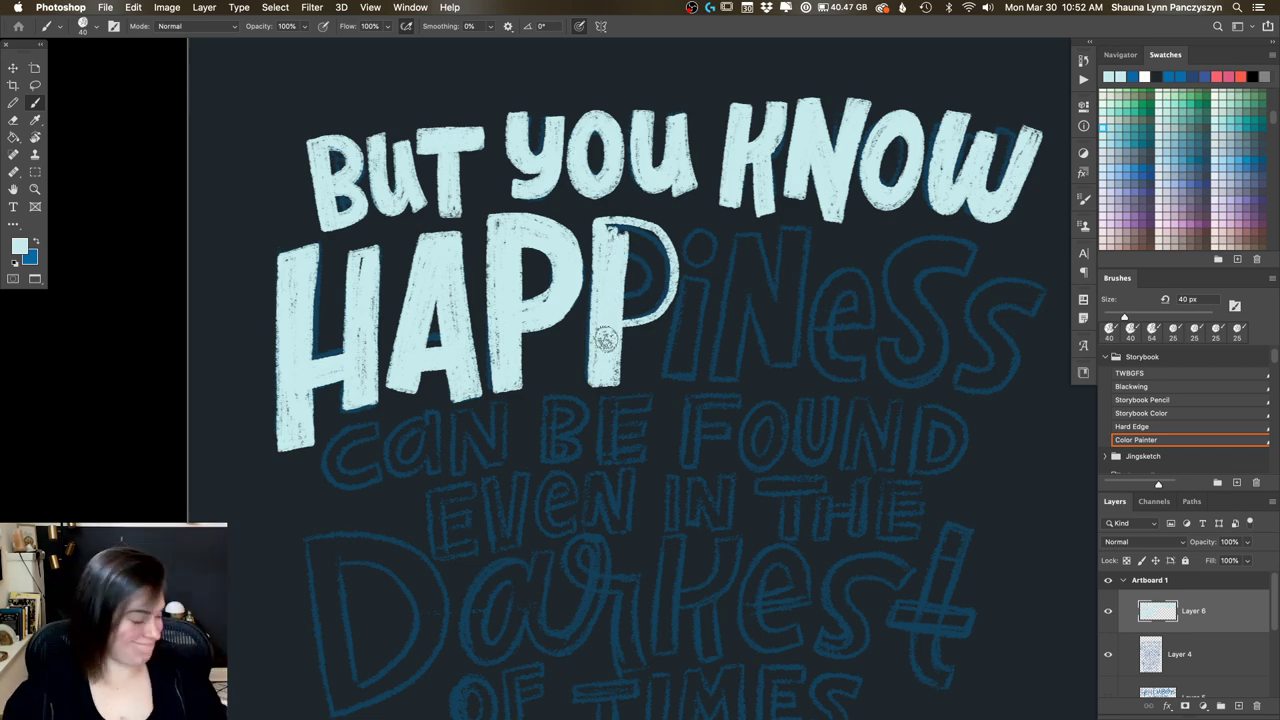
pyautogui.moveTo(606, 234)
pyautogui.mouseDown()
pyautogui.moveTo(641, 258)
pyautogui.moveTo(644, 295)
pyautogui.moveTo(615, 306)
pyautogui.moveTo(646, 310)
pyautogui.moveTo(656, 258)
pyautogui.moveTo(662, 287)
pyautogui.moveTo(644, 238)
pyautogui.moveTo(629, 222)
pyautogui.moveTo(622, 236)
pyautogui.moveTo(647, 234)
pyautogui.moveTo(652, 316)
pyautogui.moveTo(642, 274)
pyautogui.moveTo(631, 305)
pyautogui.moveTo(700, 254)
pyautogui.mouseUp()
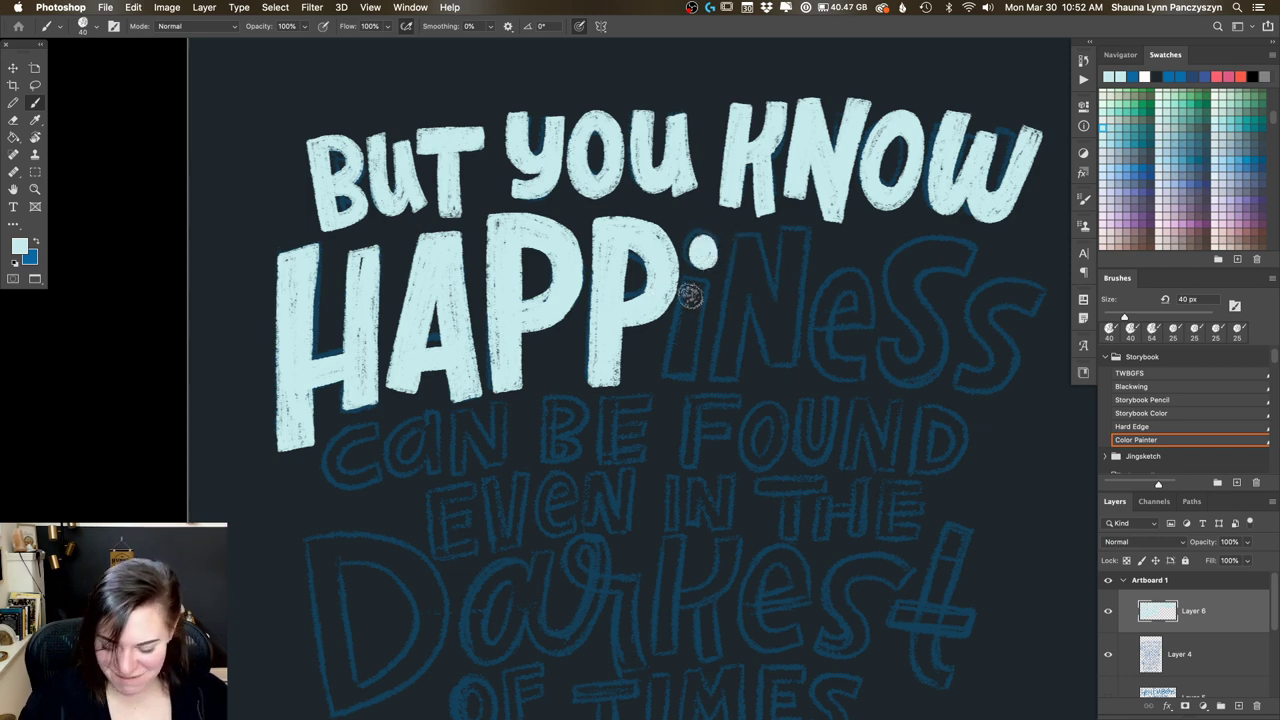
# Step: Ink the i stem, undoing a stray squiggle and sketched box strokes
pyautogui.moveTo(686, 318)
pyautogui.mouseDown()
pyautogui.moveTo(692, 286)
pyautogui.moveTo(680, 328)
pyautogui.moveTo(684, 300)
pyautogui.mouseUp()
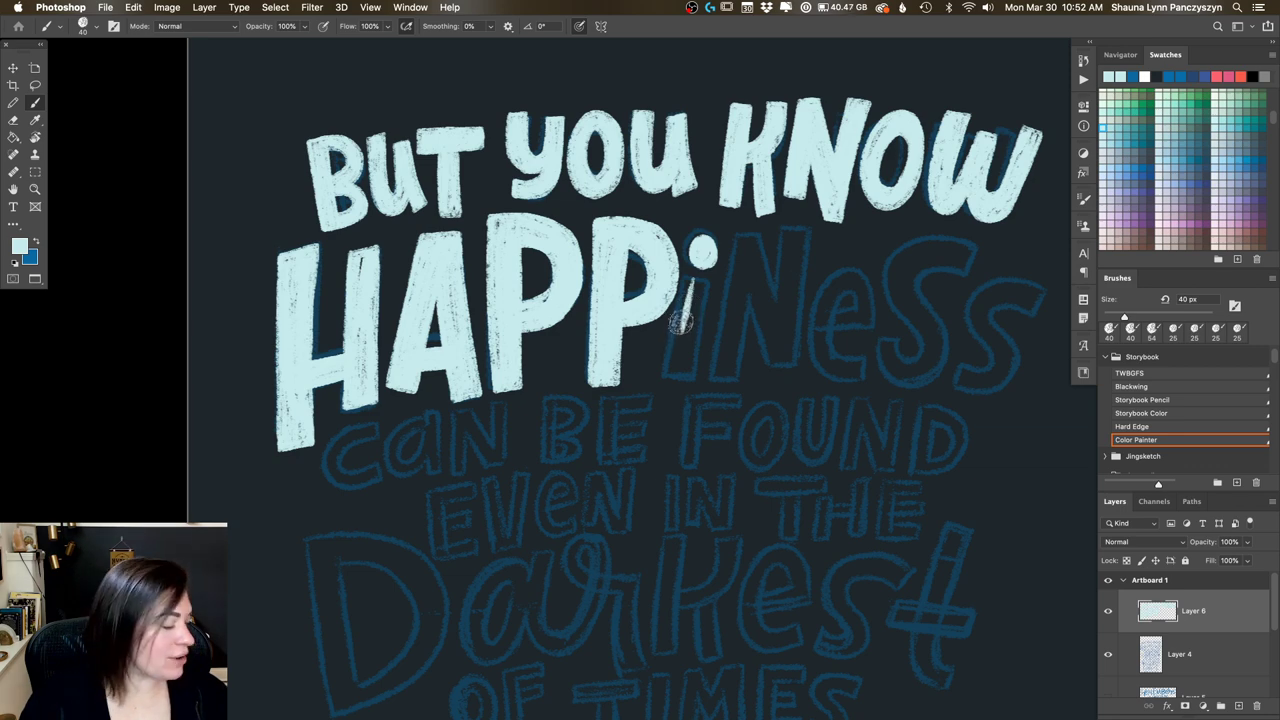
pyautogui.moveTo(681, 320)
pyautogui.mouseDown()
pyautogui.moveTo(695, 265)
pyautogui.moveTo(681, 322)
pyautogui.moveTo(695, 278)
pyautogui.moveTo(711, 292)
pyautogui.moveTo(695, 373)
pyautogui.mouseUp()
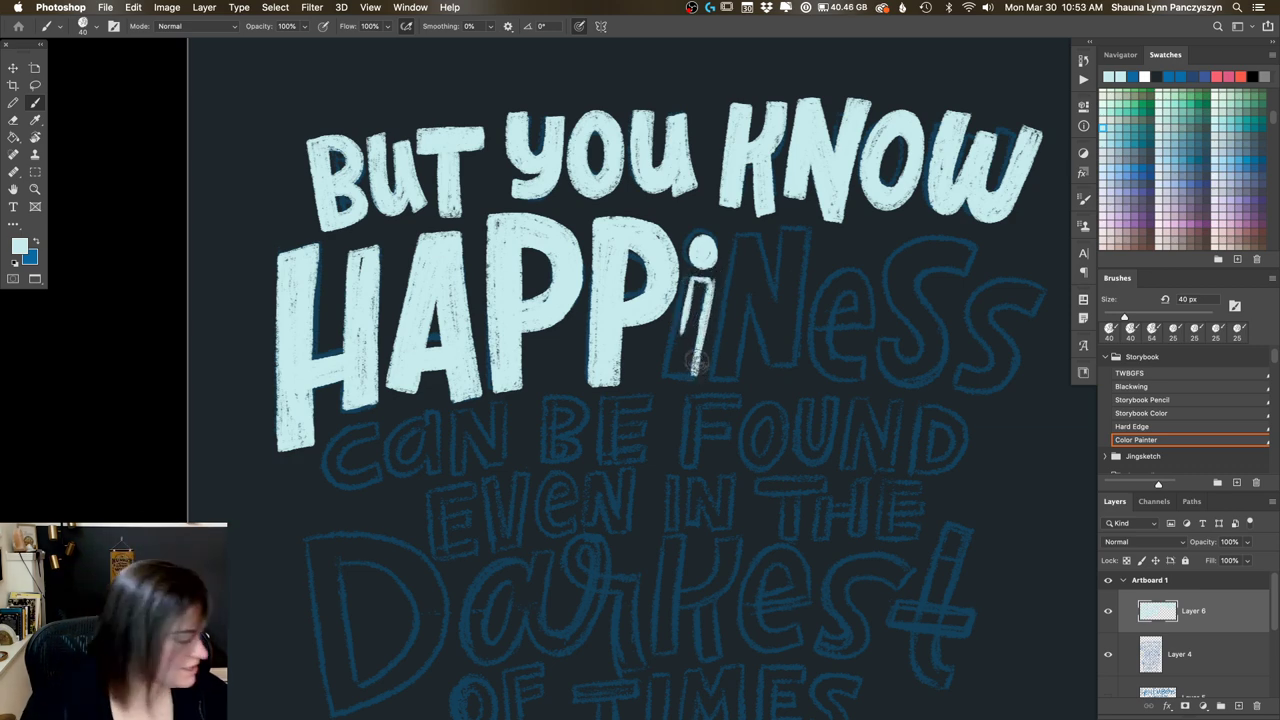
pyautogui.moveTo(628, 78); pyautogui.dragTo(679, 71)
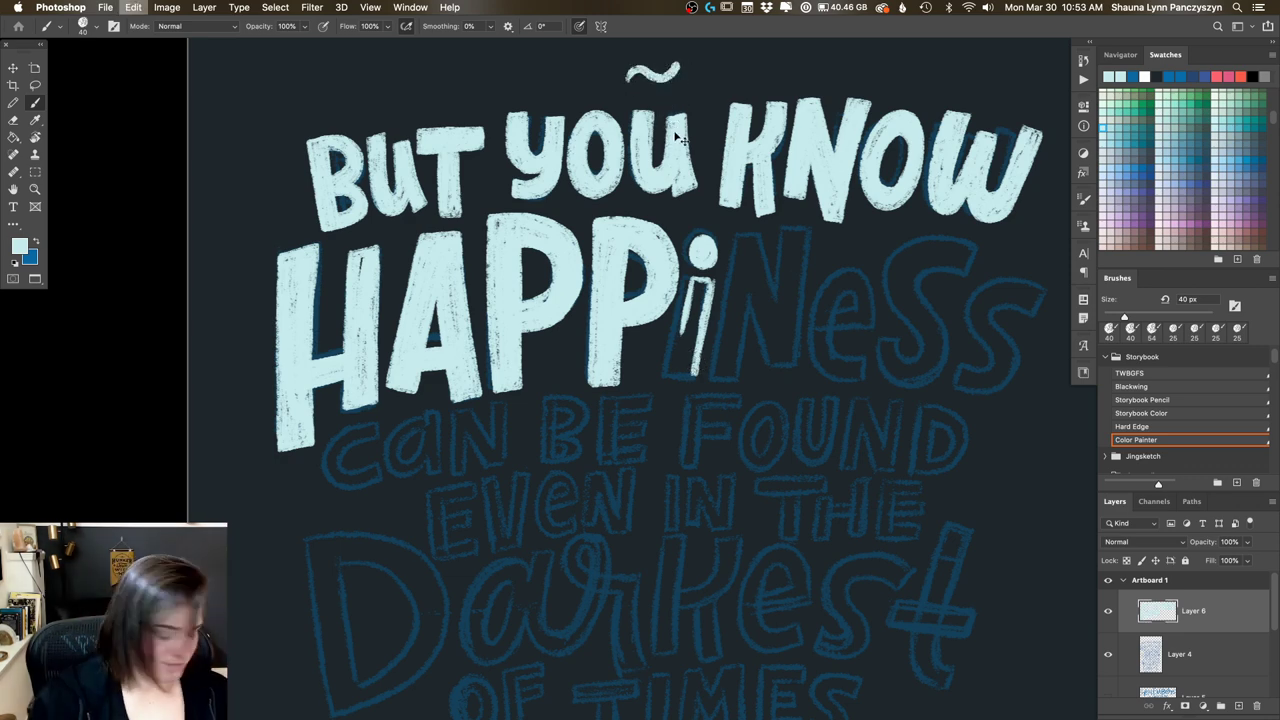
pyautogui.press('super+z')
pyautogui.moveTo(802, 418)
pyautogui.mouseDown()
pyautogui.moveTo(930, 310)
pyautogui.moveTo(858, 420)
pyautogui.moveTo(800, 425)
pyautogui.mouseUp()
pyautogui.moveTo(836, 352)
pyautogui.mouseDown()
pyautogui.moveTo(880, 347)
pyautogui.moveTo(858, 392)
pyautogui.moveTo(872, 372)
pyautogui.mouseUp()
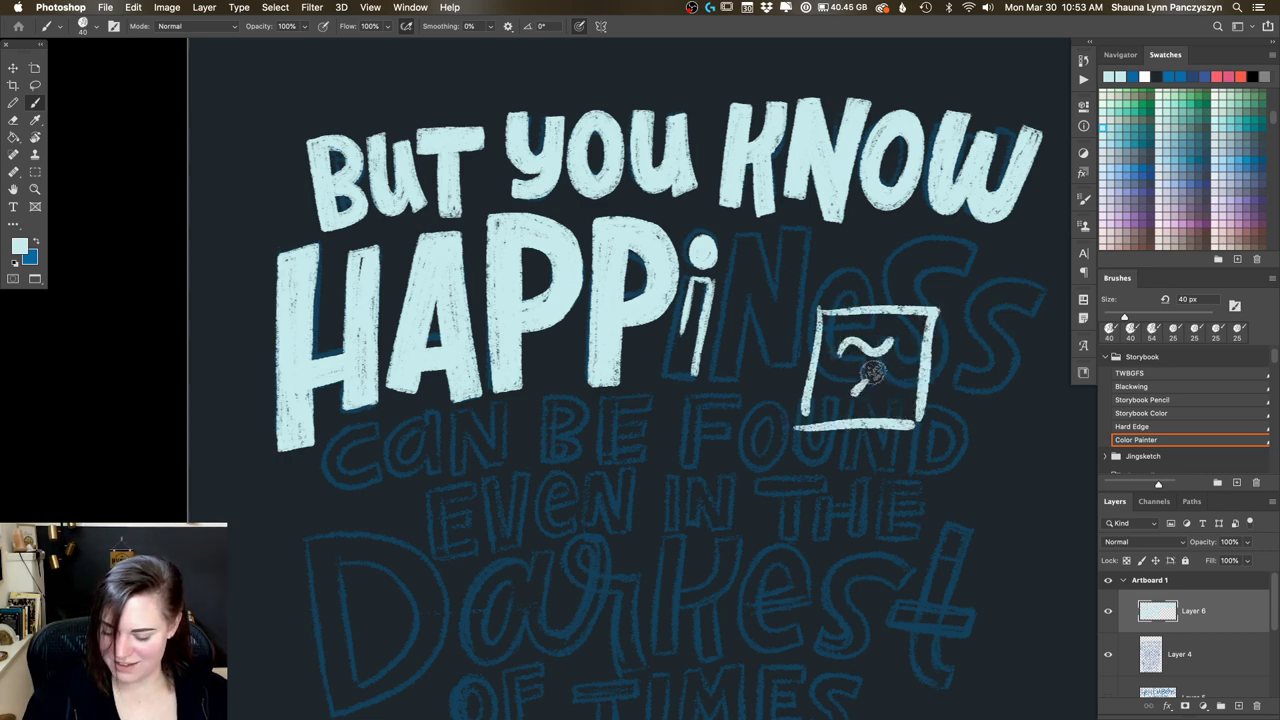
pyautogui.press('super+z')
pyautogui.press('super+z')
pyautogui.press('super+z')
pyautogui.press('super+z')
pyautogui.press('super+z')
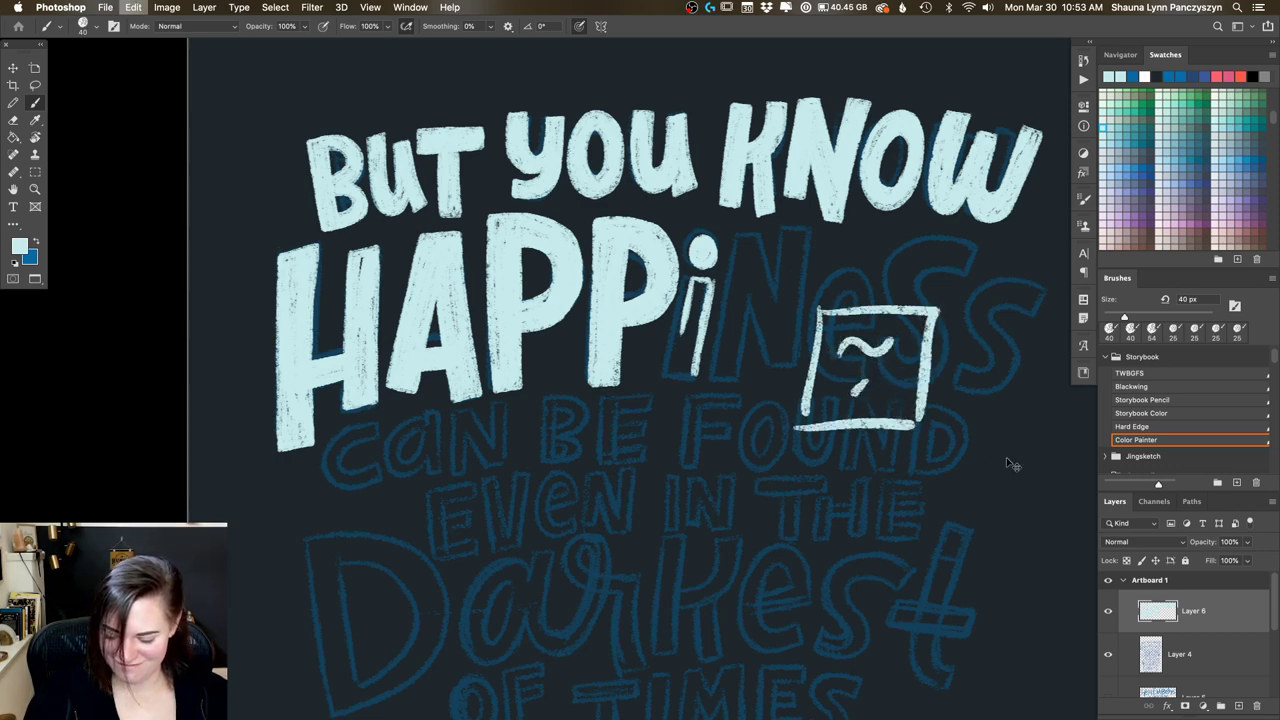
pyautogui.press('super+z')
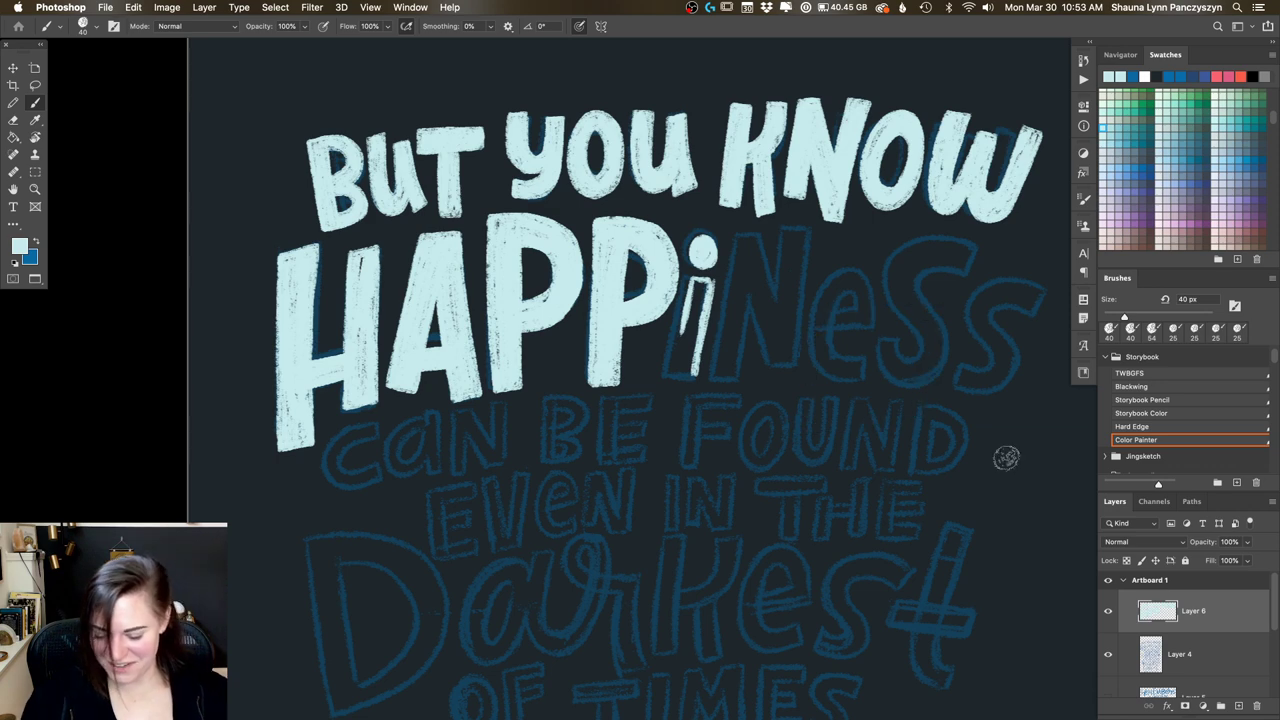
# Step: Brighten the i's stem and paint the N's first stroke and diagonal
pyautogui.moveTo(698, 276); pyautogui.dragTo(668, 372)
pyautogui.moveTo(690, 318)
pyautogui.mouseDown()
pyautogui.moveTo(672, 382)
pyautogui.moveTo(696, 374)
pyautogui.moveTo(678, 386)
pyautogui.moveTo(693, 320)
pyautogui.mouseUp()
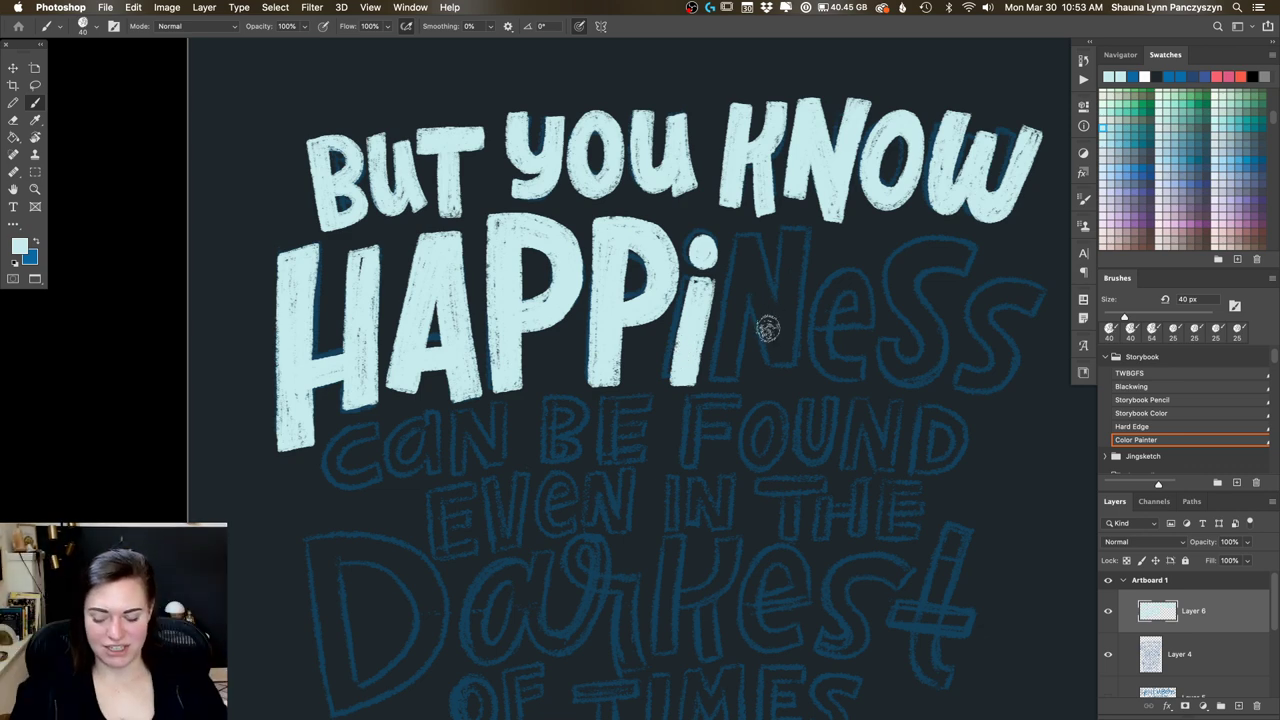
pyautogui.moveTo(740, 232)
pyautogui.mouseDown()
pyautogui.moveTo(710, 377)
pyautogui.moveTo(726, 378)
pyautogui.moveTo(745, 329)
pyautogui.moveTo(743, 348)
pyautogui.moveTo(755, 268)
pyautogui.moveTo(769, 286)
pyautogui.moveTo(755, 270)
pyautogui.moveTo(765, 345)
pyautogui.mouseUp()
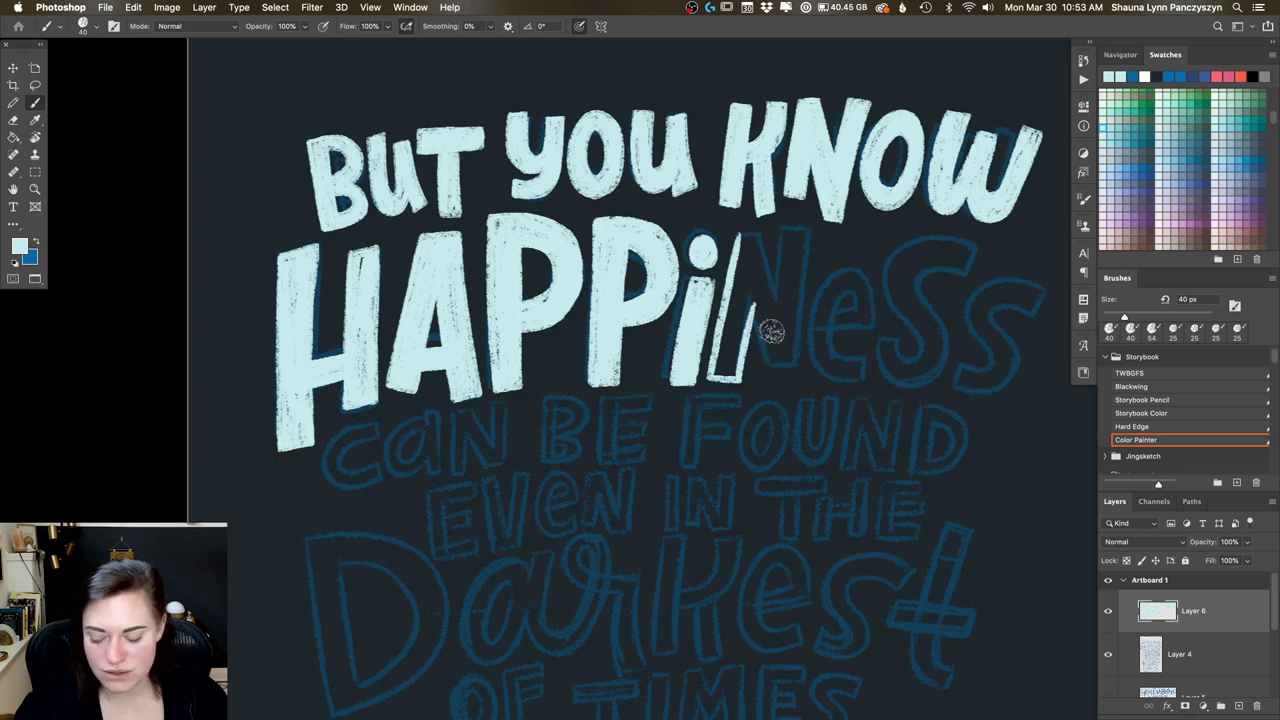
pyautogui.moveTo(749, 298)
pyautogui.mouseDown()
pyautogui.moveTo(765, 368)
pyautogui.moveTo(780, 368)
pyautogui.moveTo(772, 360)
pyautogui.moveTo(795, 358)
pyautogui.moveTo(812, 233)
pyautogui.moveTo(793, 367)
pyautogui.mouseUp()
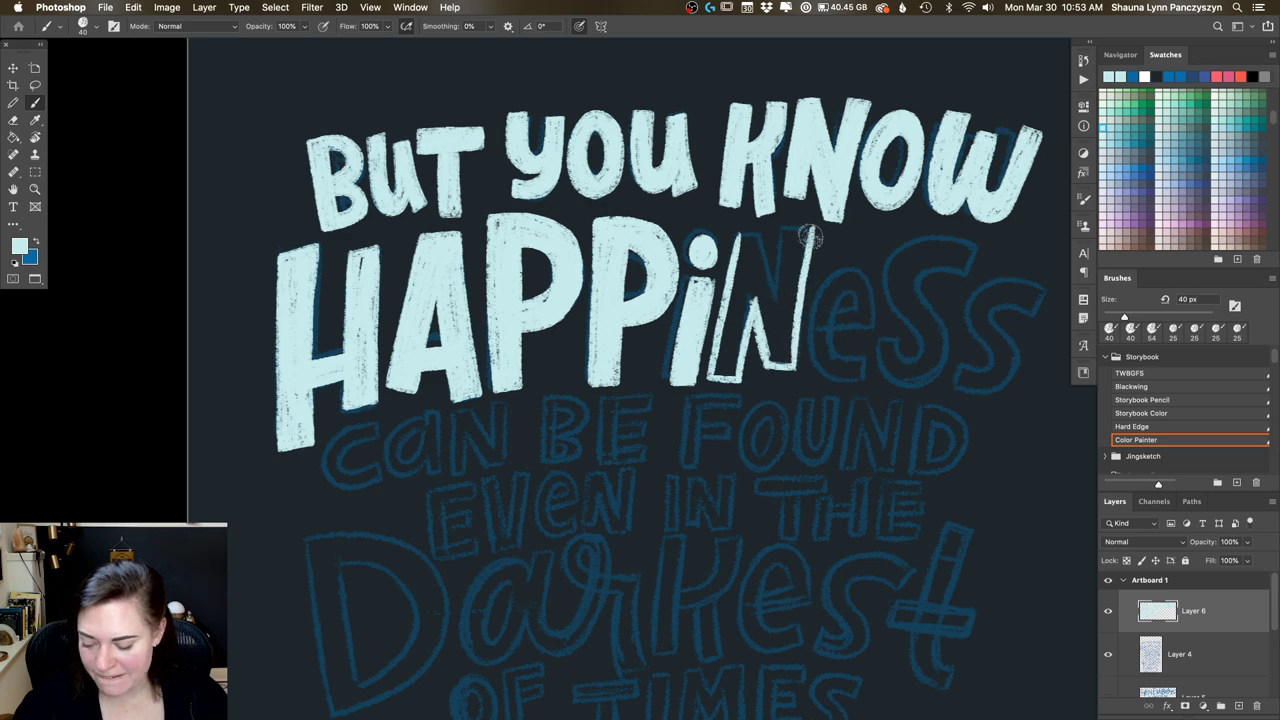
pyautogui.moveTo(791, 220)
pyautogui.mouseDown()
pyautogui.moveTo(783, 268)
pyautogui.moveTo(687, 128)
pyautogui.mouseUp()
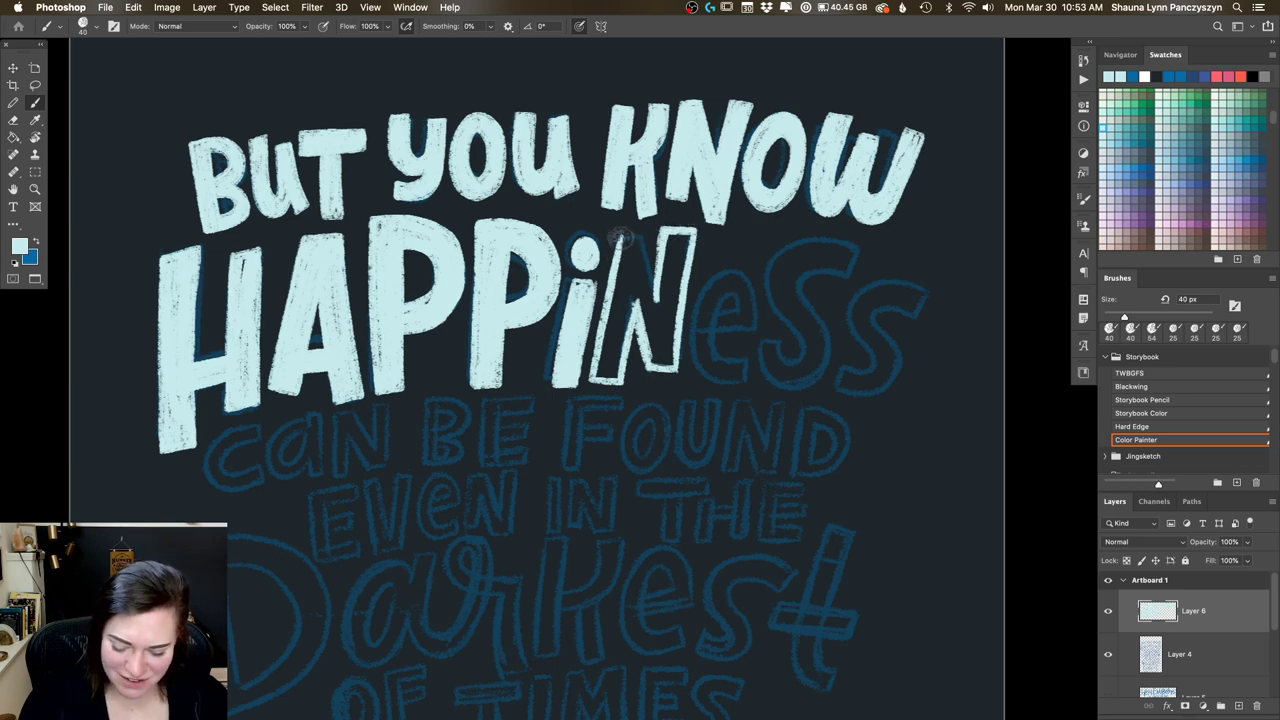
# Step: Fill the N's left upright solid, then paint the e's opening stroke and crossbar
pyautogui.moveTo(641, 242)
pyautogui.mouseDown()
pyautogui.moveTo(621, 282)
pyautogui.moveTo(623, 258)
pyautogui.moveTo(605, 370)
pyautogui.moveTo(618, 289)
pyautogui.moveTo(634, 290)
pyautogui.moveTo(656, 334)
pyautogui.moveTo(647, 305)
pyautogui.moveTo(638, 314)
pyautogui.moveTo(638, 263)
pyautogui.moveTo(641, 320)
pyautogui.moveTo(680, 230)
pyautogui.moveTo(665, 345)
pyautogui.moveTo(658, 331)
pyautogui.moveTo(652, 347)
pyautogui.moveTo(669, 264)
pyautogui.moveTo(664, 318)
pyautogui.mouseUp()
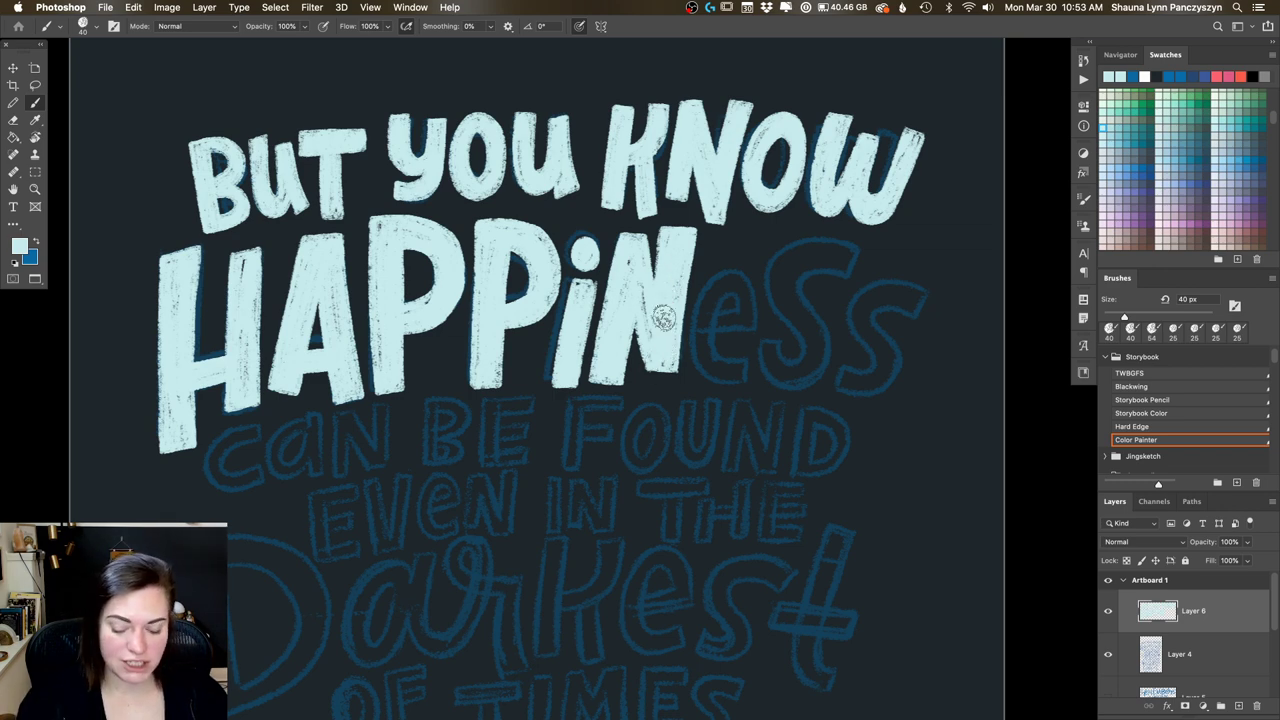
pyautogui.moveTo(585, 283); pyautogui.dragTo(562, 360)
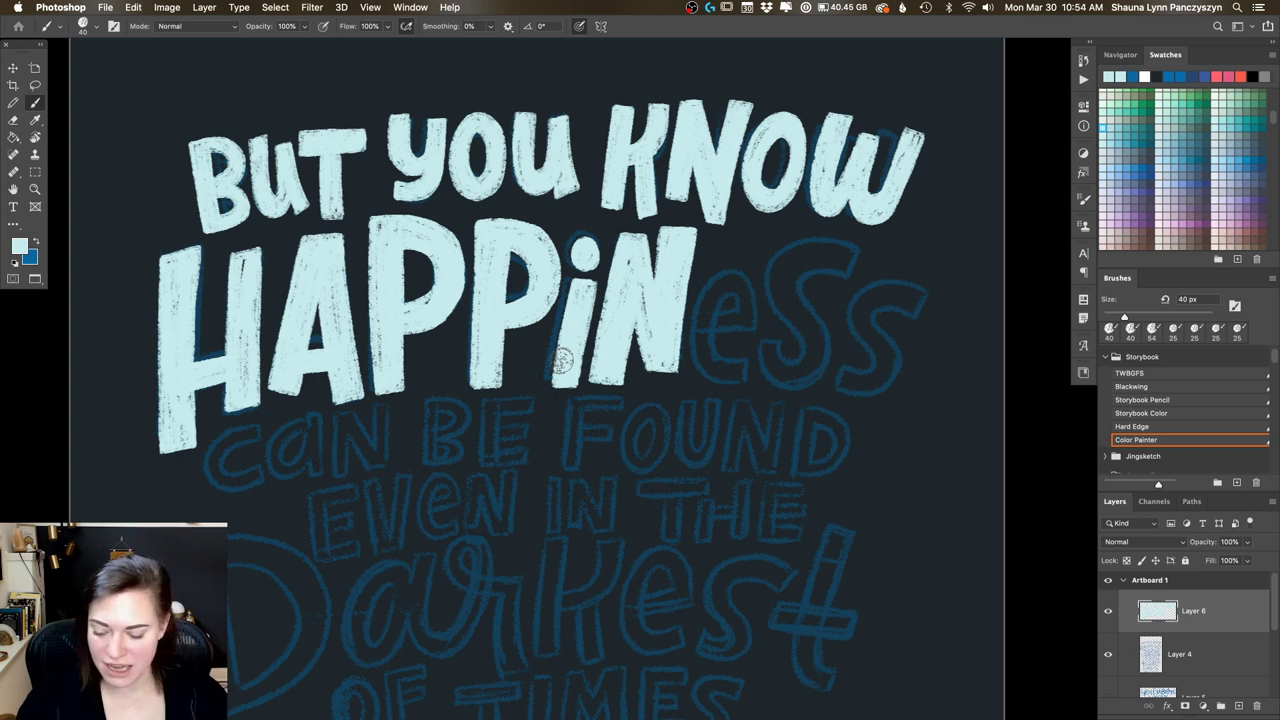
pyautogui.moveTo(706, 329); pyautogui.dragTo(706, 330)
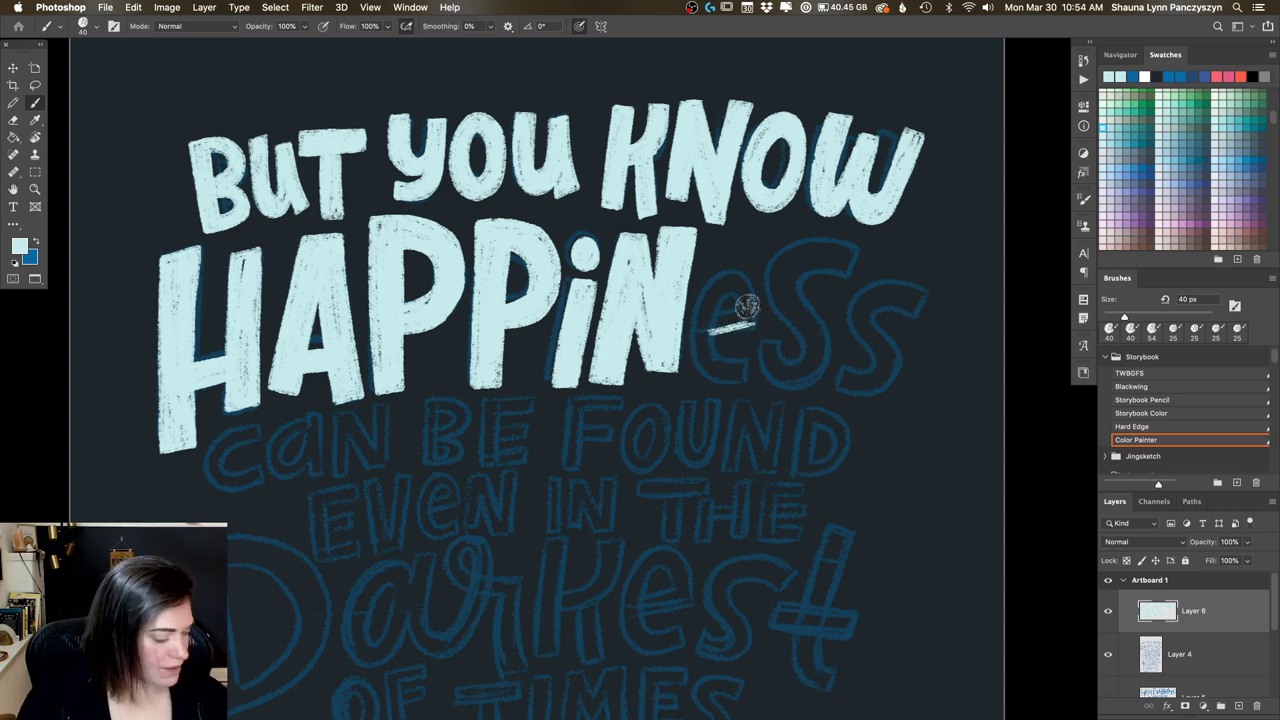
pyautogui.hotkey('ctrl', 'z')
pyautogui.moveTo(710, 315)
pyautogui.mouseDown()
pyautogui.moveTo(748, 310)
pyautogui.moveTo(708, 316)
pyautogui.moveTo(752, 272)
pyautogui.moveTo(736, 246)
pyautogui.moveTo(709, 268)
pyautogui.moveTo(748, 300)
pyautogui.moveTo(733, 240)
pyautogui.moveTo(713, 248)
pyautogui.moveTo(698, 334)
pyautogui.moveTo(727, 376)
pyautogui.moveTo(748, 371)
pyautogui.moveTo(715, 373)
pyautogui.moveTo(699, 323)
pyautogui.moveTo(704, 370)
pyautogui.moveTo(751, 377)
pyautogui.moveTo(741, 385)
pyautogui.moveTo(704, 369)
pyautogui.moveTo(697, 323)
pyautogui.moveTo(716, 240)
pyautogui.moveTo(748, 246)
pyautogui.moveTo(751, 289)
pyautogui.moveTo(725, 235)
pyautogui.moveTo(698, 280)
pyautogui.moveTo(700, 338)
pyautogui.moveTo(712, 377)
pyautogui.moveTo(746, 384)
pyautogui.moveTo(744, 287)
pyautogui.moveTo(710, 262)
pyautogui.mouseUp()
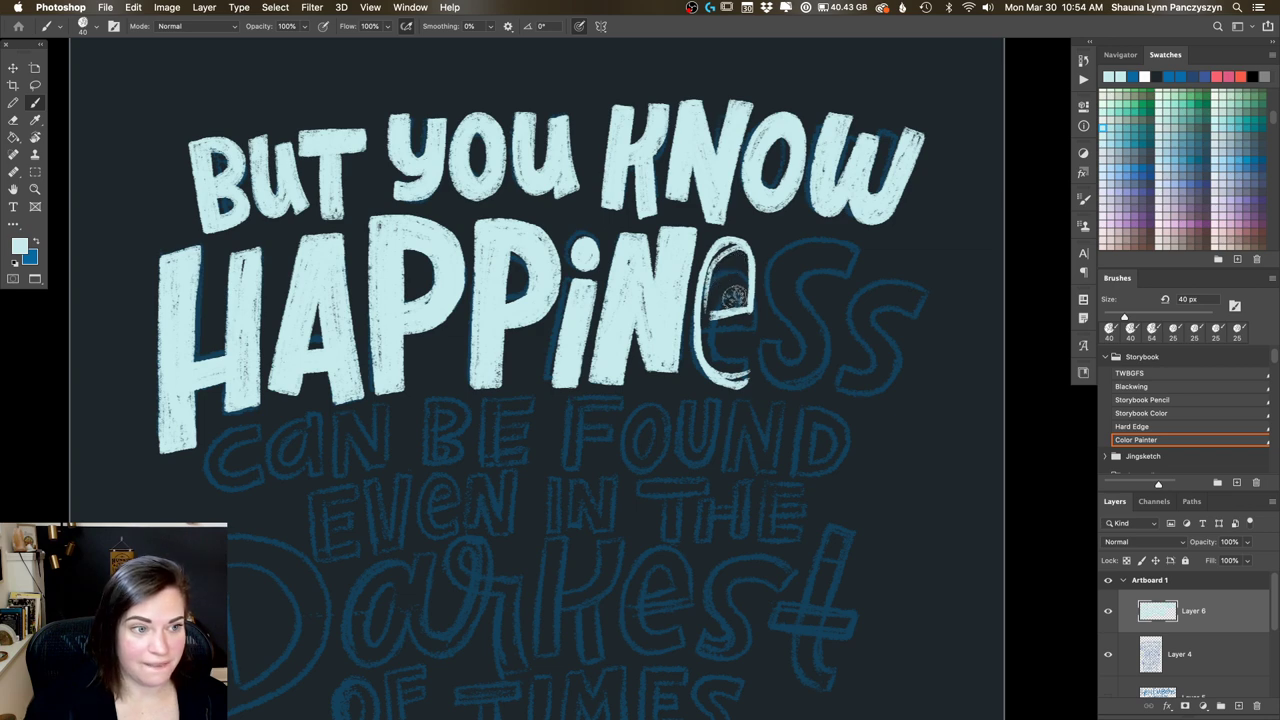
pyautogui.moveTo(745, 316); pyautogui.dragTo(710, 318)
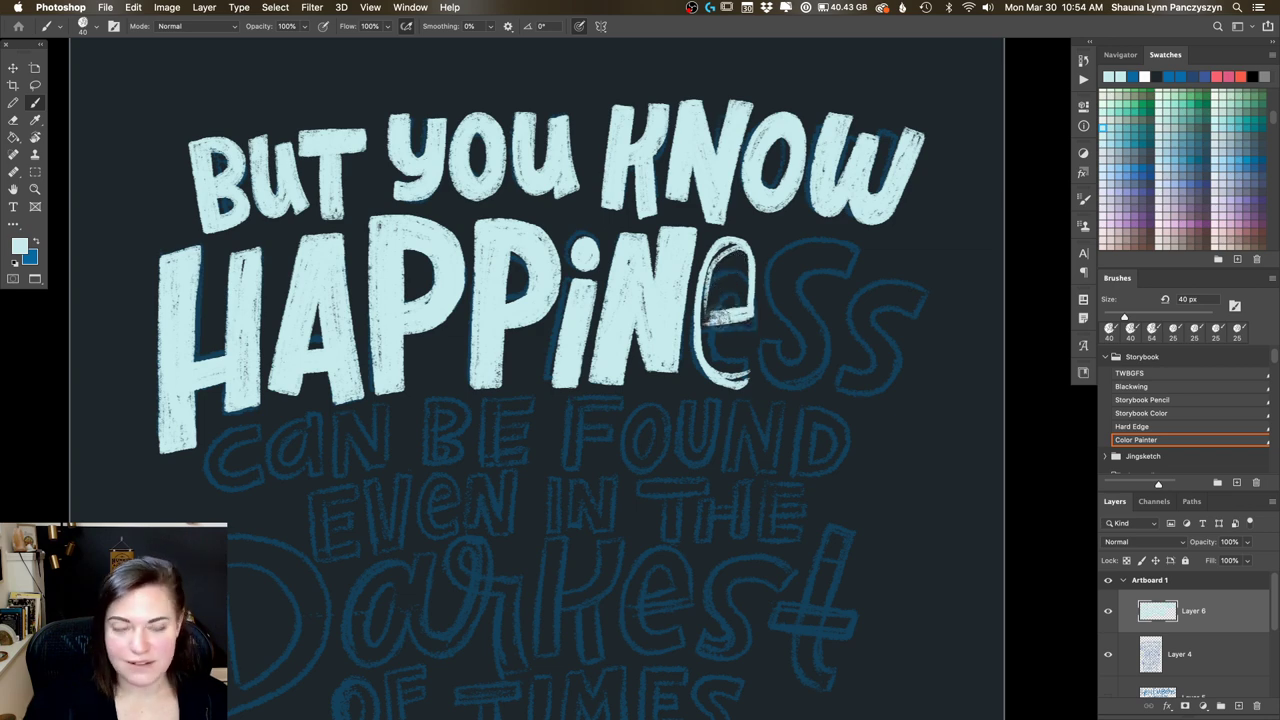
pyautogui.moveTo(840, 323); pyautogui.dragTo(757, 323)
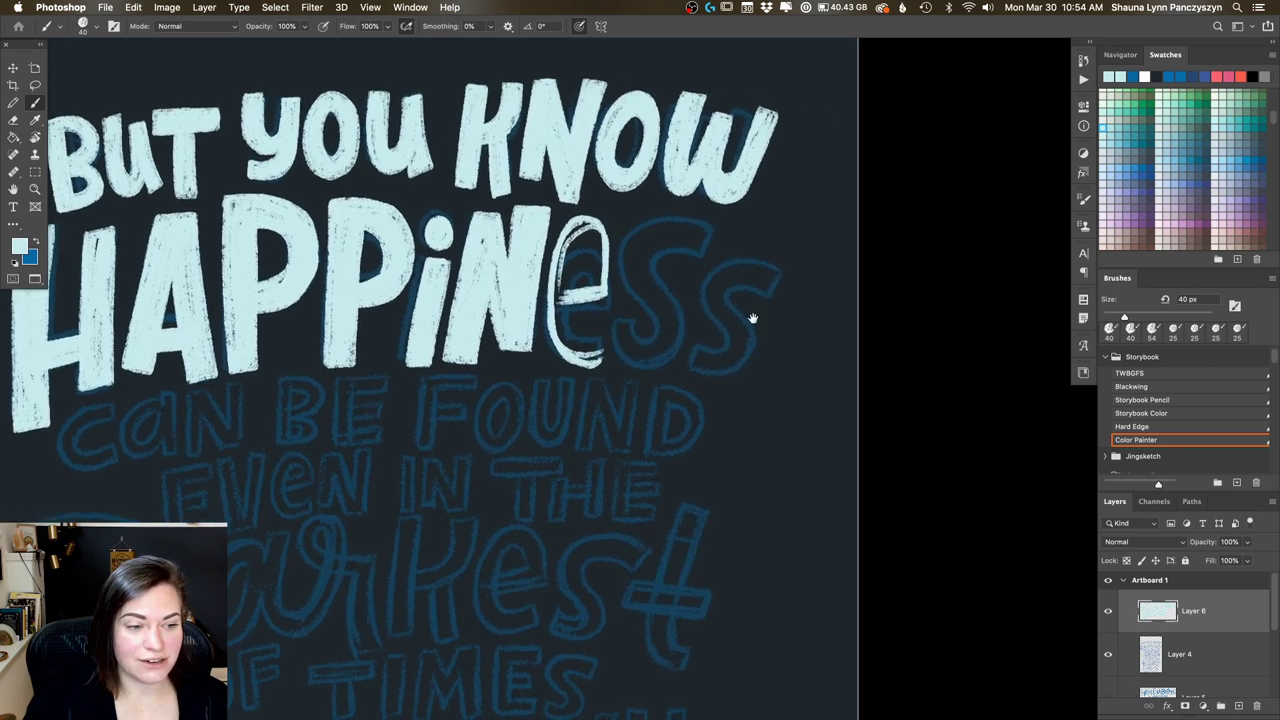
# Step: Draw a test vertical stroke and a question-mark box doodle above the w of KNOW
pyautogui.scroll(5, 666, 351)
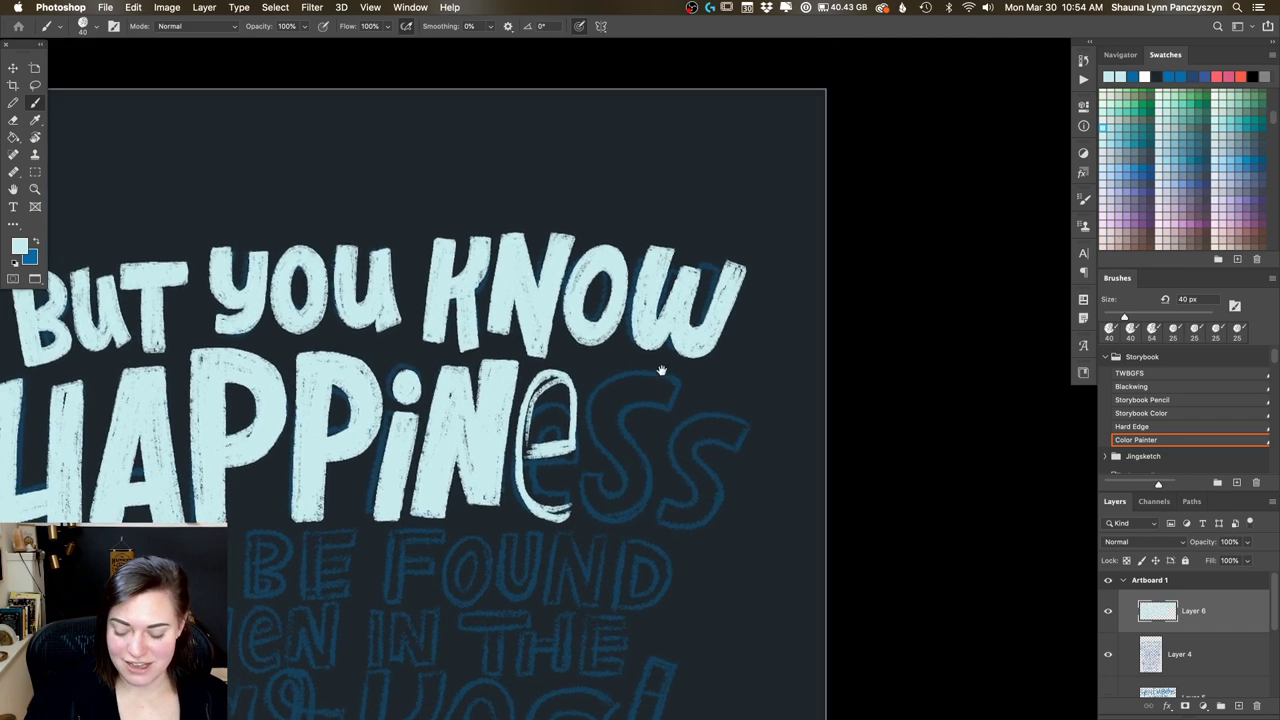
pyautogui.moveTo(660, 288); pyautogui.dragTo(656, 232)
pyautogui.press('super+z')
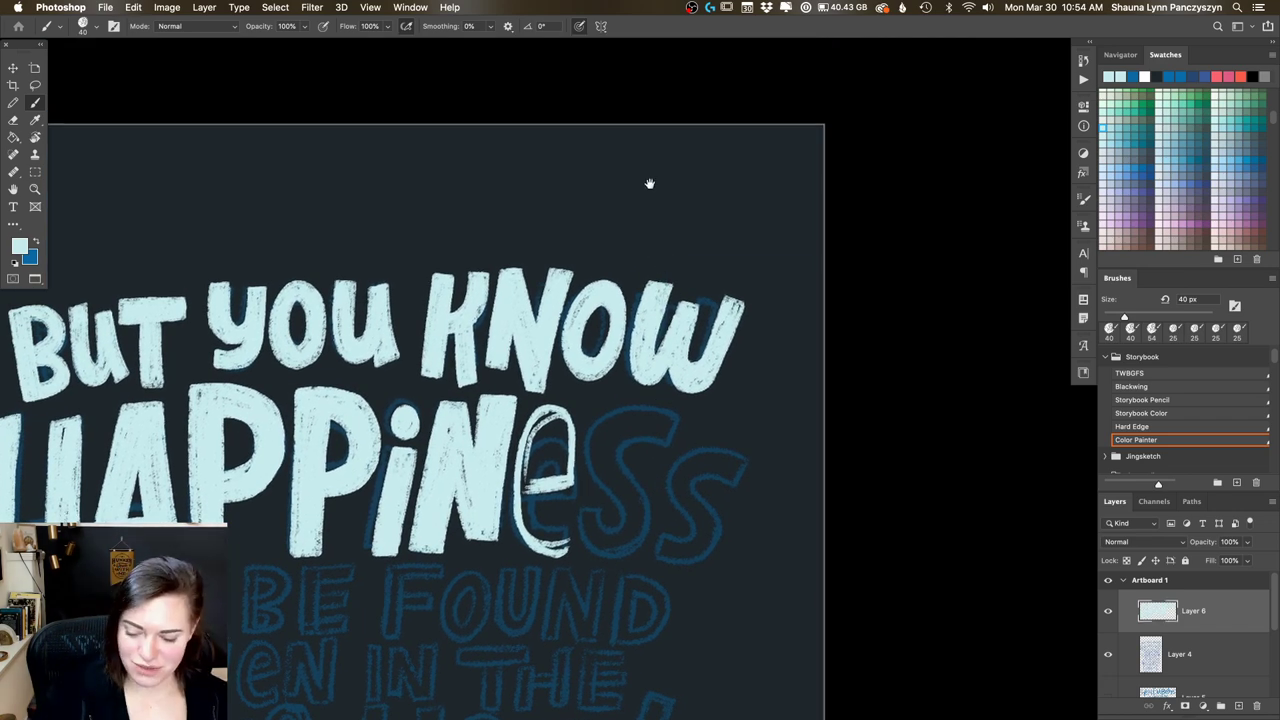
pyautogui.scroll(2, 630, 215)
pyautogui.hscroll(1, 630, 215)
pyautogui.moveTo(600, 199)
pyautogui.mouseDown()
pyautogui.moveTo(609, 296)
pyautogui.moveTo(697, 270)
pyautogui.moveTo(692, 285)
pyautogui.moveTo(611, 200)
pyautogui.moveTo(690, 195)
pyautogui.mouseUp()
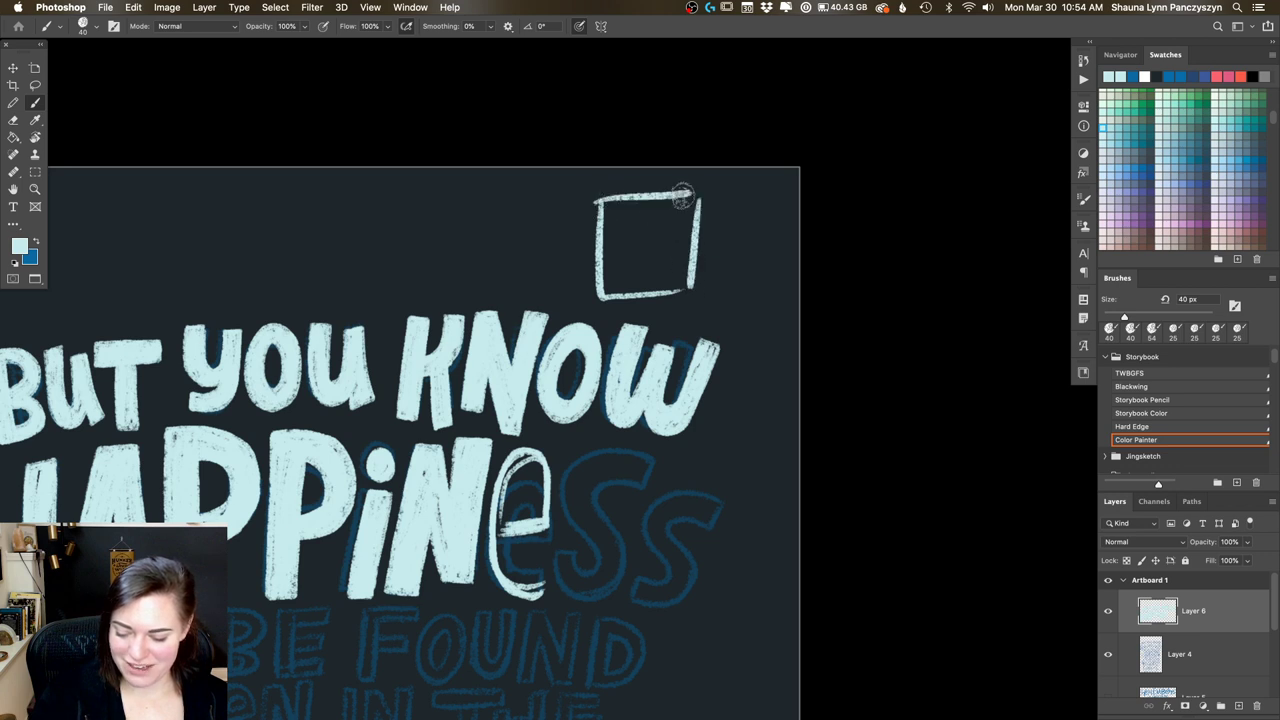
pyautogui.moveTo(628, 232)
pyautogui.mouseDown()
pyautogui.moveTo(651, 222)
pyautogui.moveTo(640, 266)
pyautogui.mouseUp()
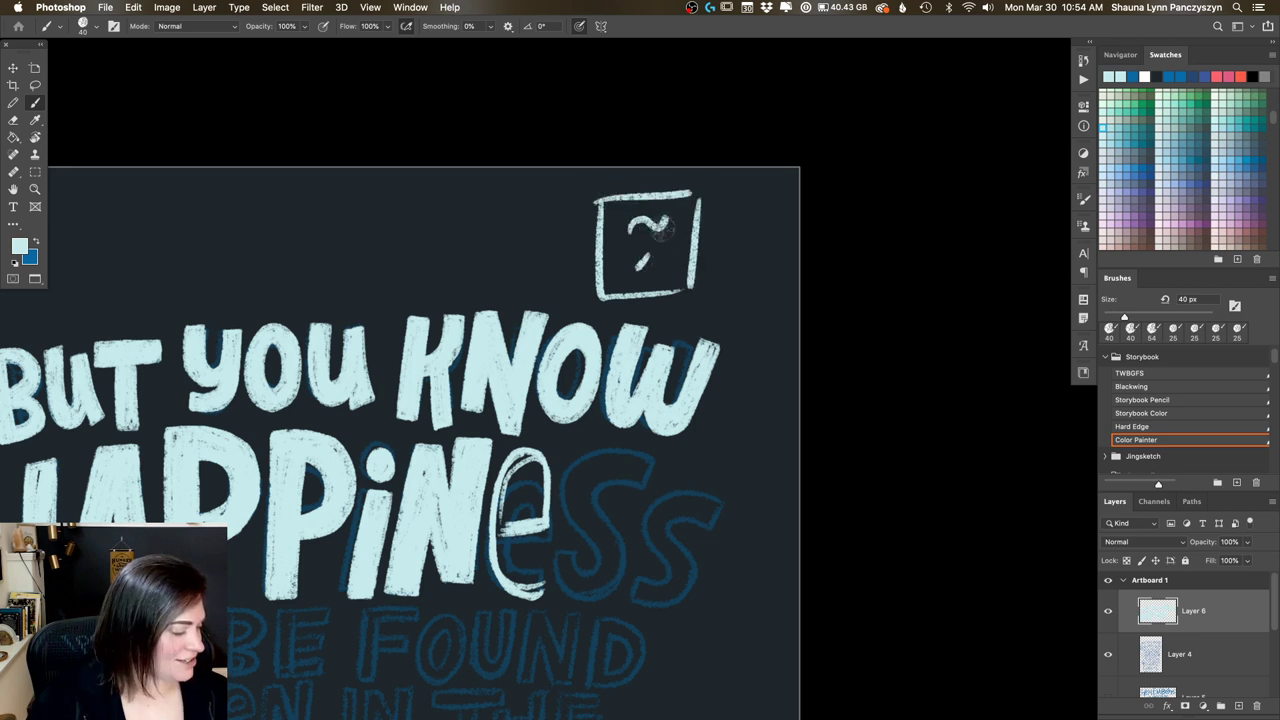
# Step: Undo the trial stroke on the w's left side and erase the box doodle above KNOW
pyautogui.moveTo(630, 340)
pyautogui.mouseDown()
pyautogui.moveTo(612, 415)
pyautogui.moveTo(632, 338)
pyautogui.moveTo(630, 395)
pyautogui.moveTo(624, 347)
pyautogui.moveTo(620, 370)
pyautogui.moveTo(633, 337)
pyautogui.moveTo(625, 440)
pyautogui.mouseUp()
pyautogui.press('super+z')
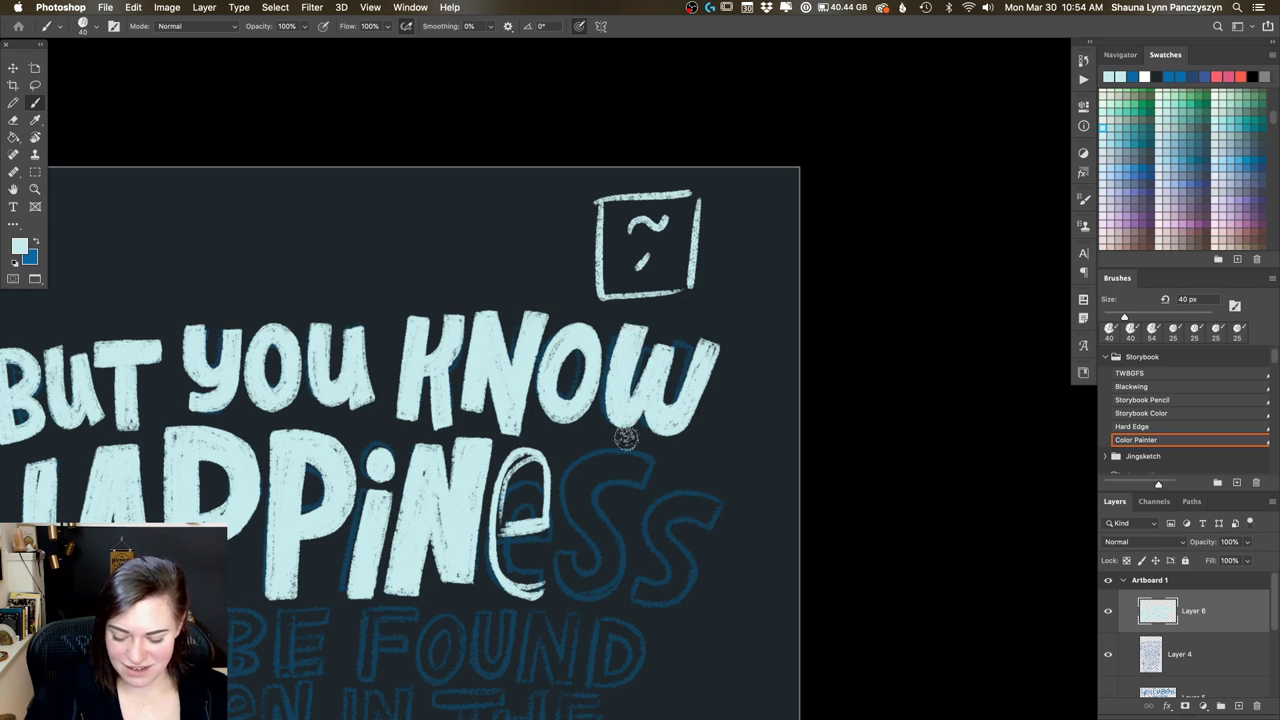
pyautogui.press('e')
pyautogui.moveTo(598, 198)
pyautogui.mouseDown()
pyautogui.moveTo(586, 206)
pyautogui.moveTo(606, 214)
pyautogui.moveTo(600, 223)
pyautogui.moveTo(697, 233)
pyautogui.moveTo(686, 266)
pyautogui.moveTo(711, 277)
pyautogui.moveTo(686, 286)
pyautogui.mouseUp()
# Step: With the brush, fill the upper interior of the e in HAPPINESS with light cyan
pyautogui.press('b')
pyautogui.scroll(-6, 720, 290)
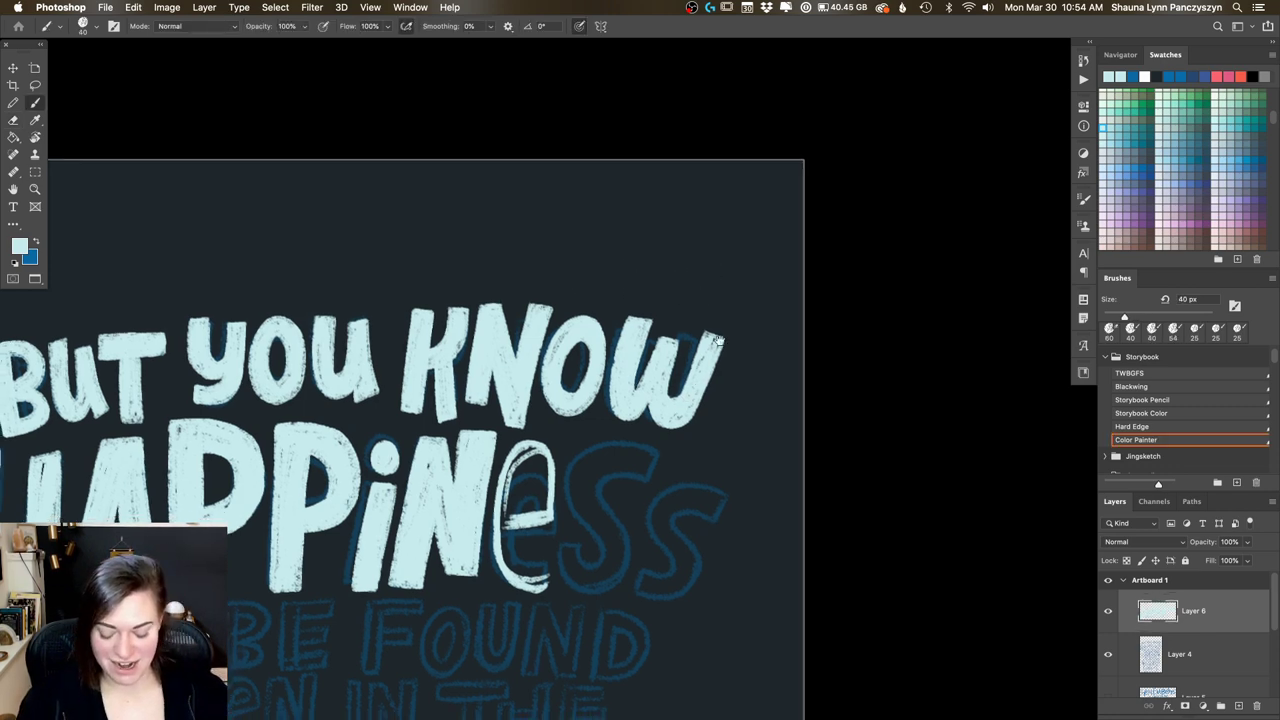
pyautogui.scroll(-2, 738, 300)
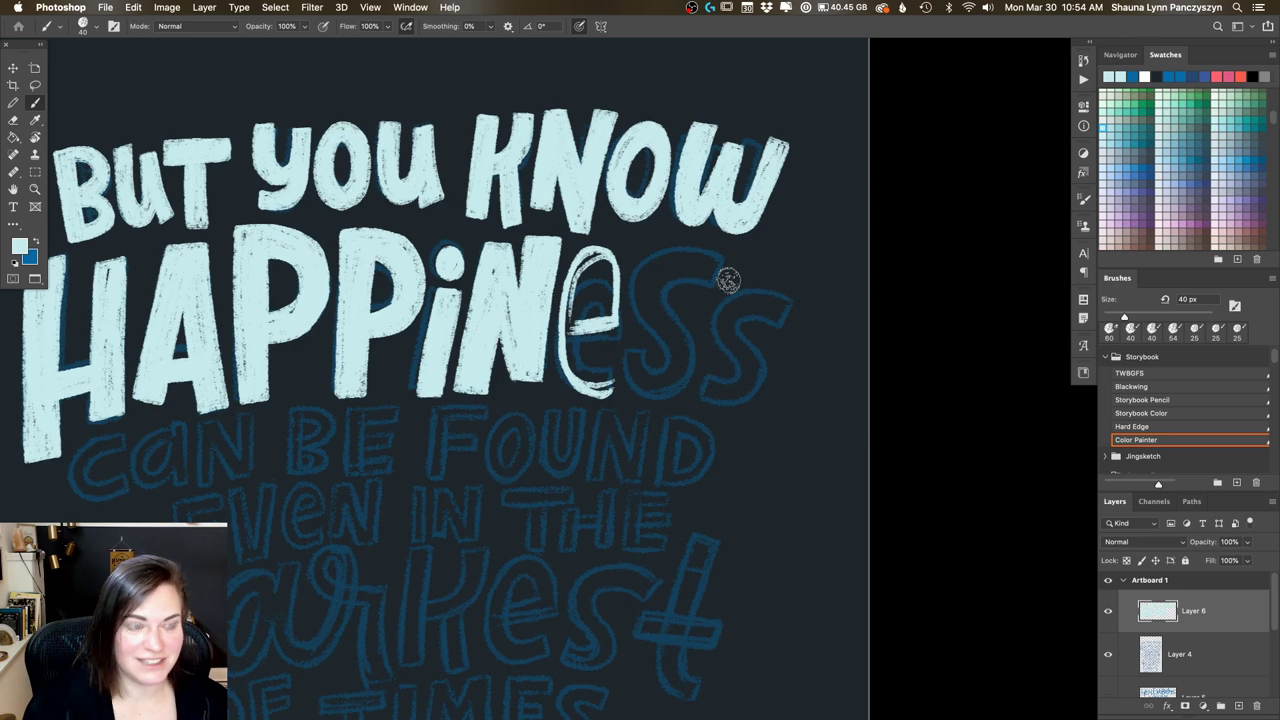
pyautogui.moveTo(580, 315)
pyautogui.mouseDown()
pyautogui.moveTo(600, 310)
pyautogui.moveTo(595, 272)
pyautogui.moveTo(598, 310)
pyautogui.moveTo(575, 340)
pyautogui.moveTo(585, 300)
pyautogui.moveTo(590, 372)
pyautogui.moveTo(615, 390)
pyautogui.mouseUp()
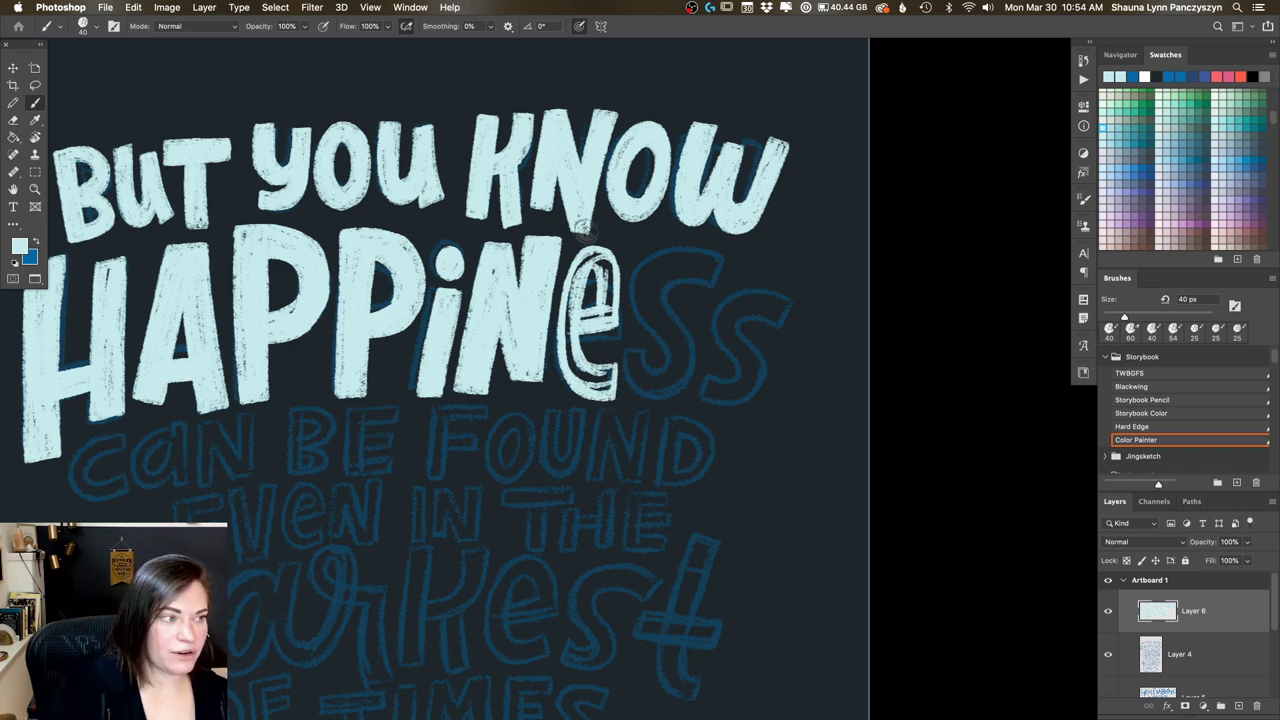
# Step: Keep the brush blend mode at Normal and fill the inside of the e
pyautogui.click(218, 28)
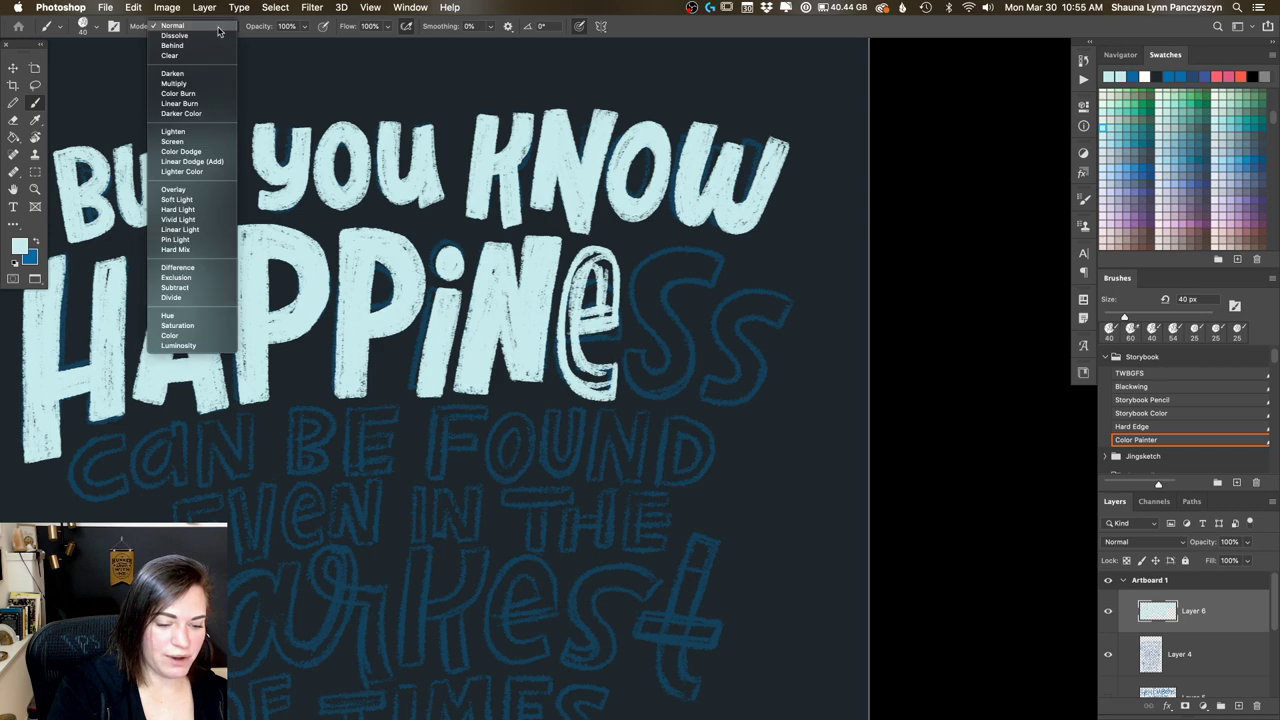
pyautogui.click(415, 111)
pyautogui.moveTo(600, 262)
pyautogui.mouseDown()
pyautogui.moveTo(584, 318)
pyautogui.moveTo(603, 253)
pyautogui.moveTo(591, 262)
pyautogui.moveTo(585, 374)
pyautogui.moveTo(567, 350)
pyautogui.moveTo(602, 382)
pyautogui.moveTo(573, 366)
pyautogui.moveTo(570, 320)
pyautogui.moveTo(593, 352)
pyautogui.moveTo(581, 307)
pyautogui.moveTo(585, 365)
pyautogui.mouseUp()
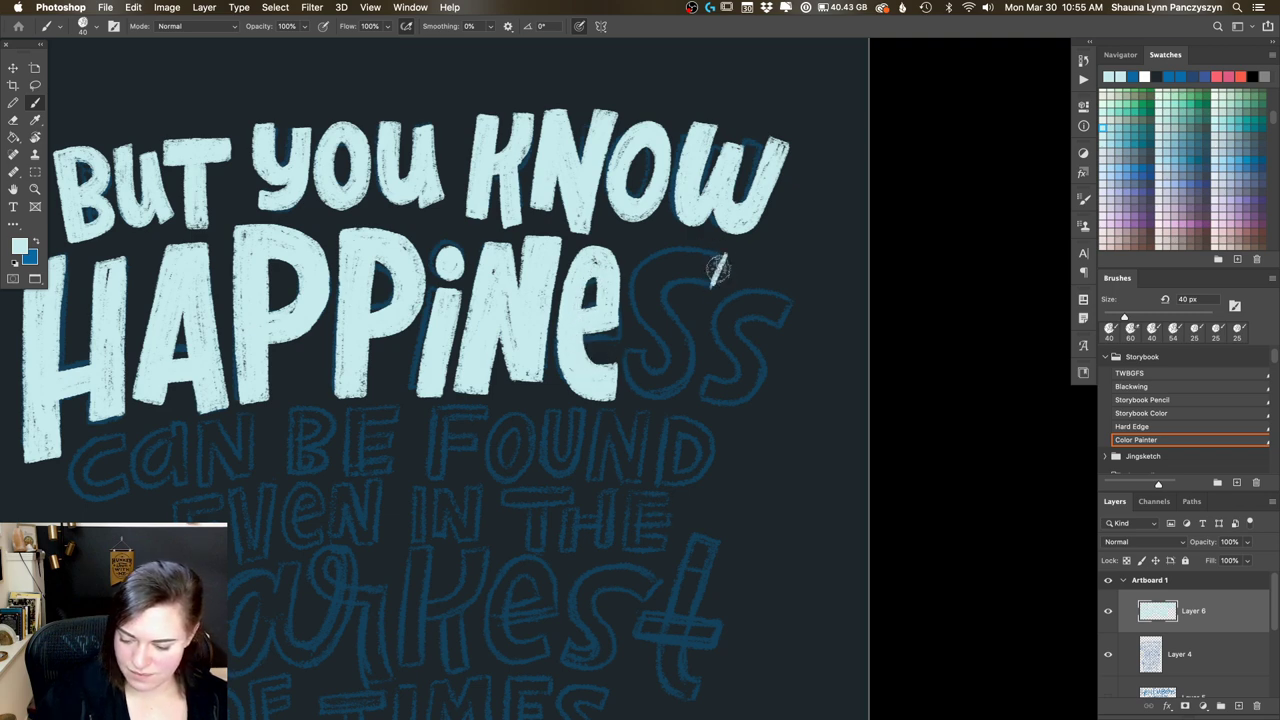
# Step: Ink the top and lower curves of the first S, then the second S, of HAPPINESS
pyautogui.moveTo(716, 280)
pyautogui.mouseDown()
pyautogui.moveTo(691, 242)
pyautogui.moveTo(642, 256)
pyautogui.moveTo(667, 311)
pyautogui.mouseUp()
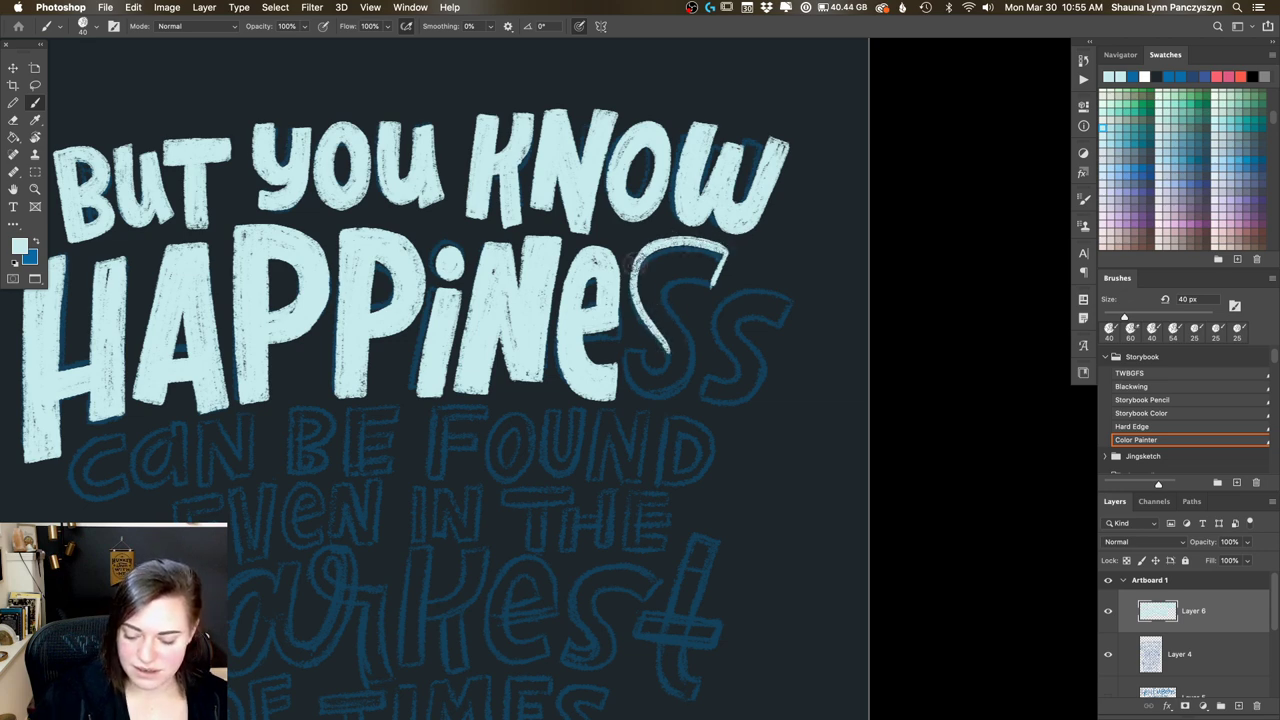
pyautogui.moveTo(636, 262)
pyautogui.mouseDown()
pyautogui.moveTo(670, 358)
pyautogui.moveTo(646, 368)
pyautogui.moveTo(643, 351)
pyautogui.moveTo(634, 388)
pyautogui.moveTo(674, 393)
pyautogui.moveTo(700, 279)
pyautogui.moveTo(708, 286)
pyautogui.moveTo(689, 277)
pyautogui.moveTo(665, 298)
pyautogui.moveTo(696, 360)
pyautogui.moveTo(684, 394)
pyautogui.moveTo(642, 394)
pyautogui.moveTo(656, 306)
pyautogui.mouseUp()
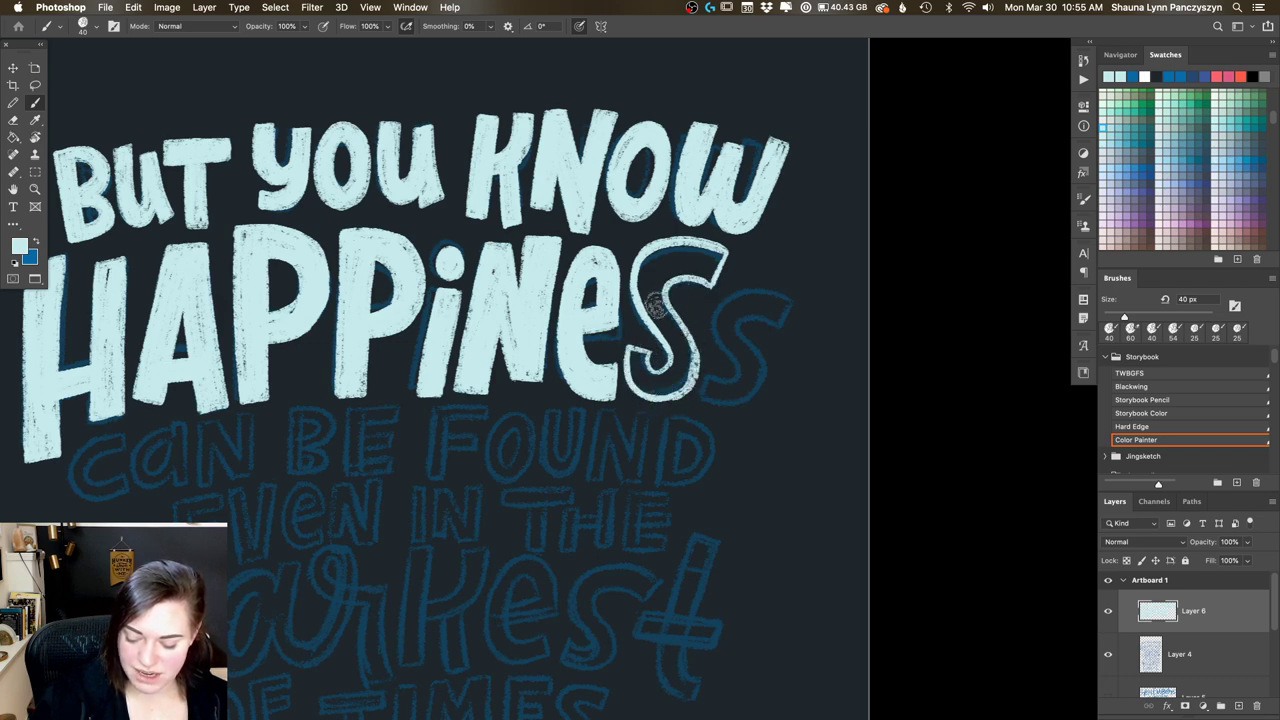
pyautogui.moveTo(803, 318)
pyautogui.mouseDown()
pyautogui.moveTo(766, 284)
pyautogui.moveTo(722, 304)
pyautogui.moveTo(735, 375)
pyautogui.moveTo(707, 401)
pyautogui.moveTo(747, 406)
pyautogui.moveTo(768, 378)
pyautogui.moveTo(744, 325)
pyautogui.moveTo(777, 322)
pyautogui.moveTo(795, 303)
pyautogui.moveTo(781, 309)
pyautogui.moveTo(785, 327)
pyautogui.moveTo(782, 299)
pyautogui.moveTo(744, 292)
pyautogui.moveTo(730, 312)
pyautogui.moveTo(787, 304)
pyautogui.moveTo(730, 317)
pyautogui.moveTo(737, 345)
pyautogui.moveTo(740, 309)
pyautogui.moveTo(735, 347)
pyautogui.moveTo(734, 317)
pyautogui.moveTo(754, 392)
pyautogui.moveTo(717, 389)
pyautogui.moveTo(703, 404)
pyautogui.moveTo(714, 372)
pyautogui.moveTo(754, 387)
pyautogui.moveTo(754, 344)
pyautogui.moveTo(737, 397)
pyautogui.moveTo(707, 404)
pyautogui.moveTo(751, 382)
pyautogui.moveTo(764, 335)
pyautogui.moveTo(739, 309)
pyautogui.moveTo(723, 319)
pyautogui.moveTo(730, 302)
pyautogui.moveTo(778, 297)
pyautogui.moveTo(780, 269)
pyautogui.moveTo(708, 255)
pyautogui.moveTo(712, 277)
pyautogui.moveTo(659, 243)
pyautogui.moveTo(645, 295)
pyautogui.moveTo(705, 258)
pyautogui.moveTo(650, 265)
pyautogui.moveTo(648, 320)
pyautogui.moveTo(664, 280)
pyautogui.moveTo(666, 332)
pyautogui.moveTo(692, 372)
pyautogui.moveTo(648, 388)
pyautogui.moveTo(632, 350)
pyautogui.moveTo(650, 385)
pyautogui.moveTo(668, 388)
pyautogui.moveTo(682, 330)
pyautogui.moveTo(665, 299)
pyautogui.moveTo(661, 398)
pyautogui.moveTo(672, 354)
pyautogui.mouseUp()
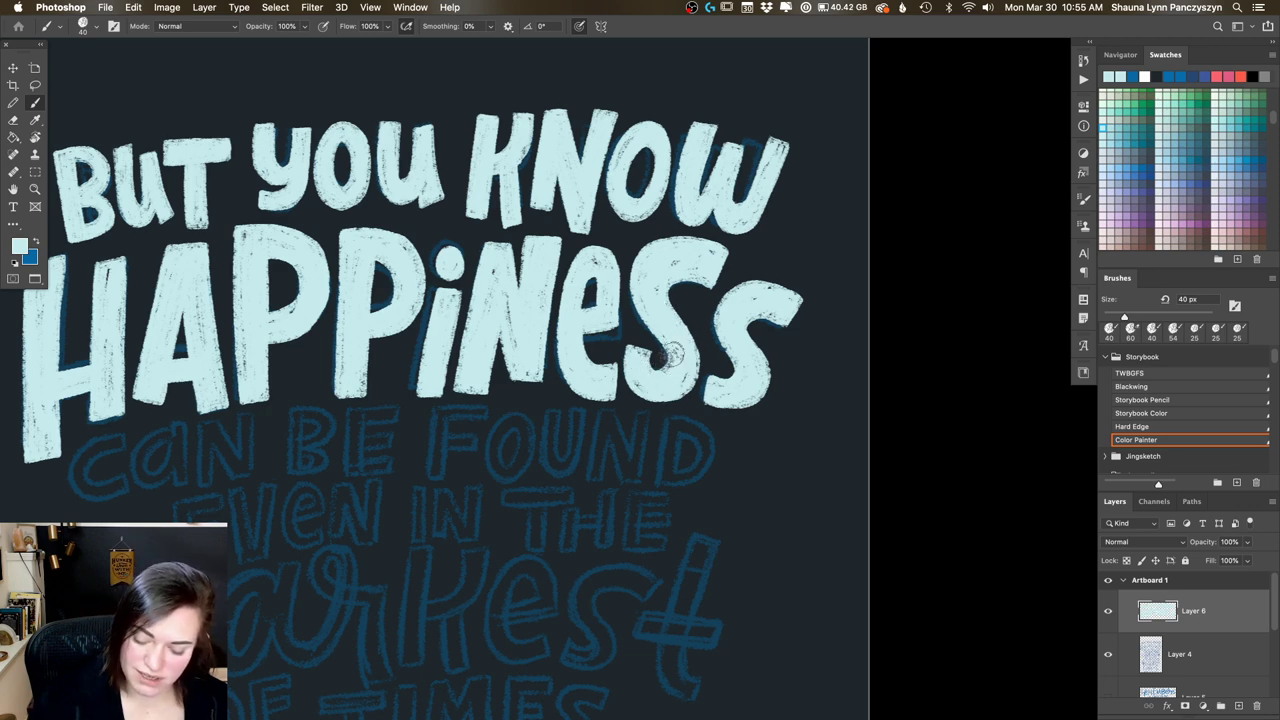
# Step: Fit the artboard on screen and briefly hide the sketch layer to check the lettering
pyautogui.press('super+0')
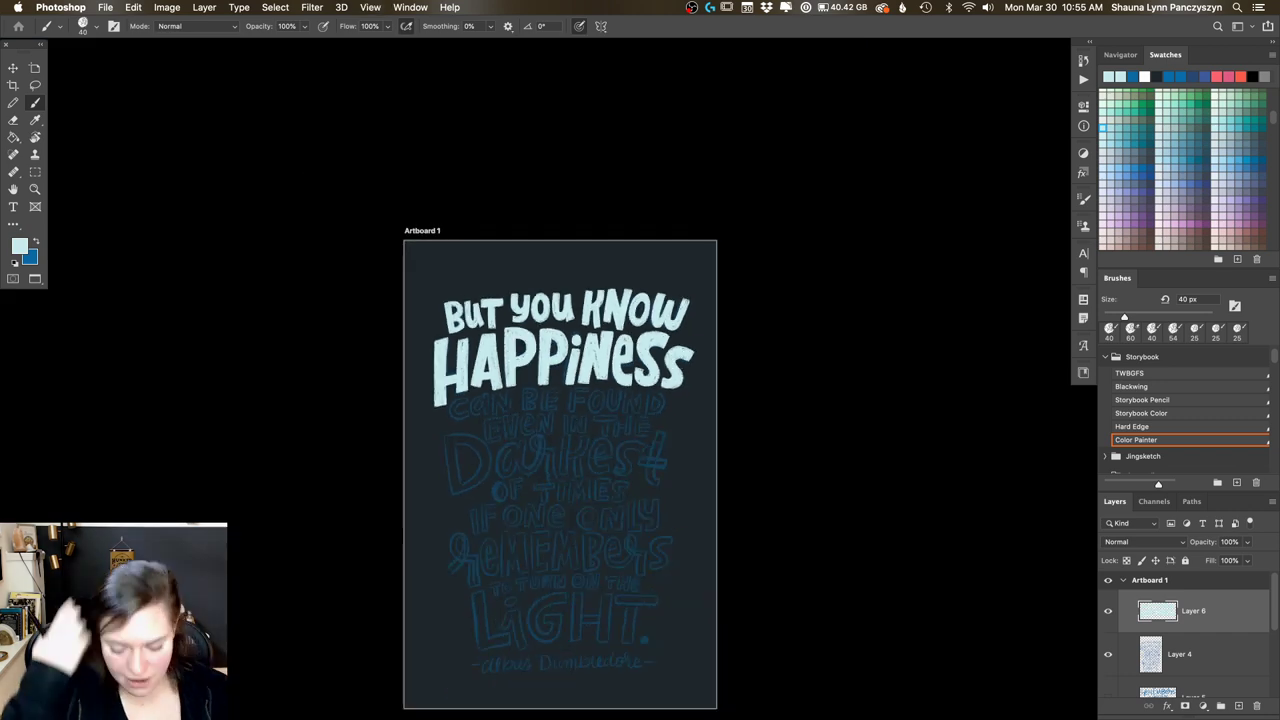
pyautogui.moveTo(801, 354); pyautogui.dragTo(869, 191)
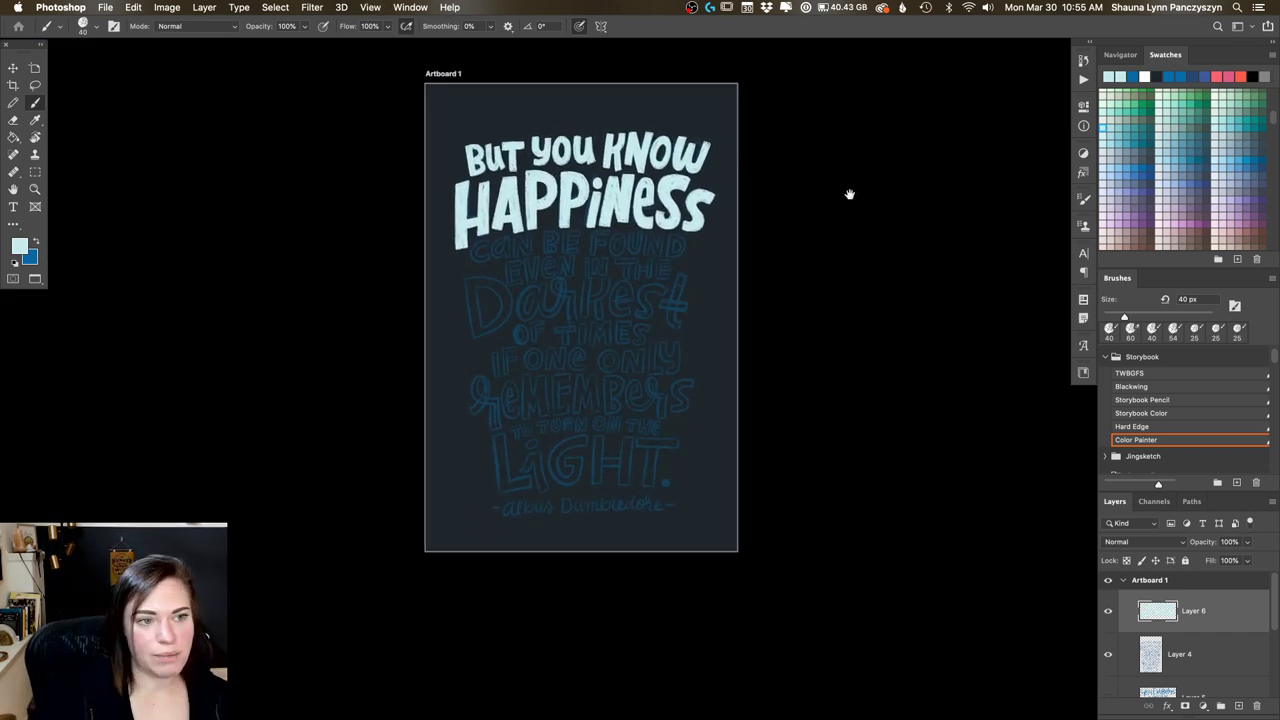
pyautogui.click(1107, 655)
pyautogui.scroll(2, 778, 330)
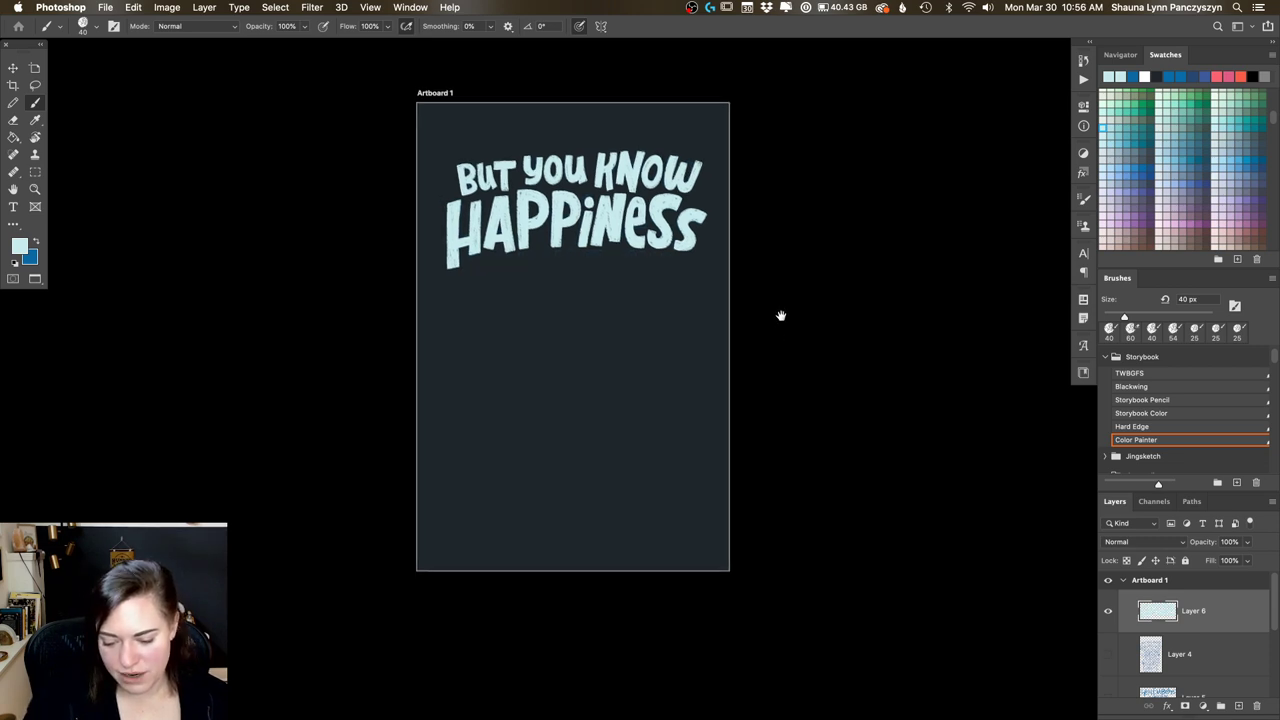
pyautogui.click(1108, 655)
# Step: Set Layer 4, the sketch layer, to 100% opacity
pyautogui.click(1235, 659)
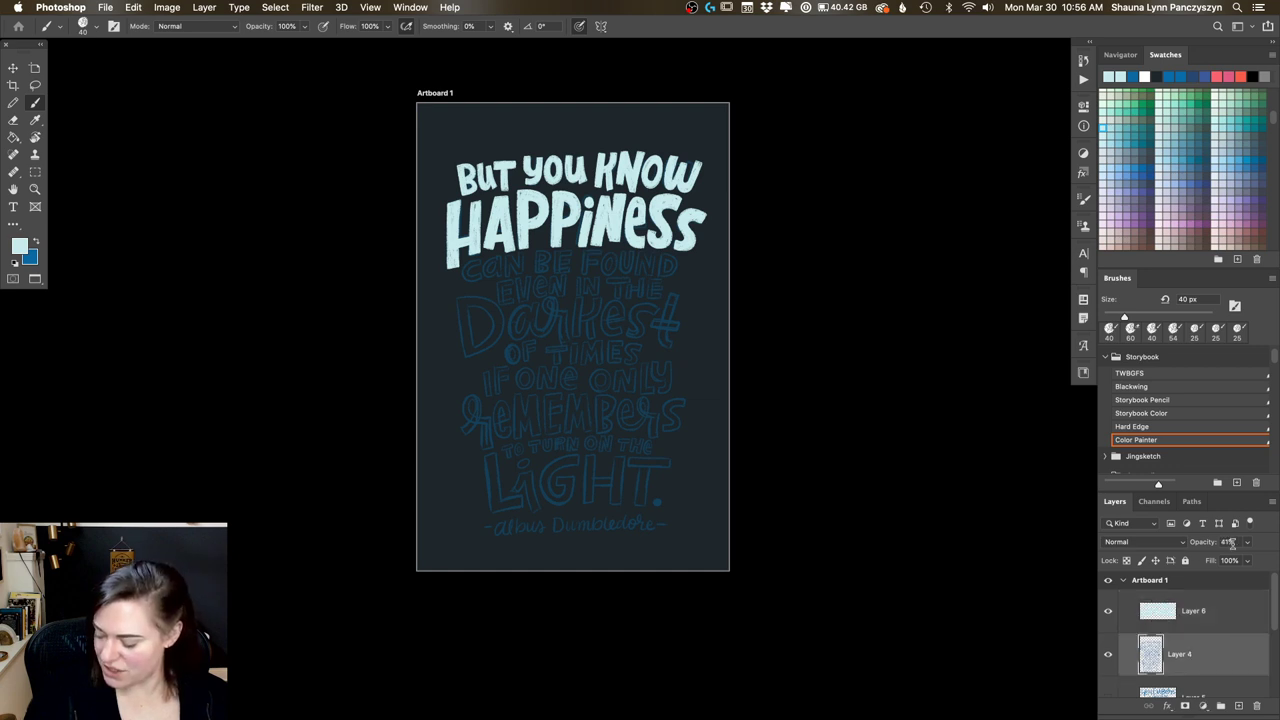
pyautogui.write('100')
pyautogui.press('Return')
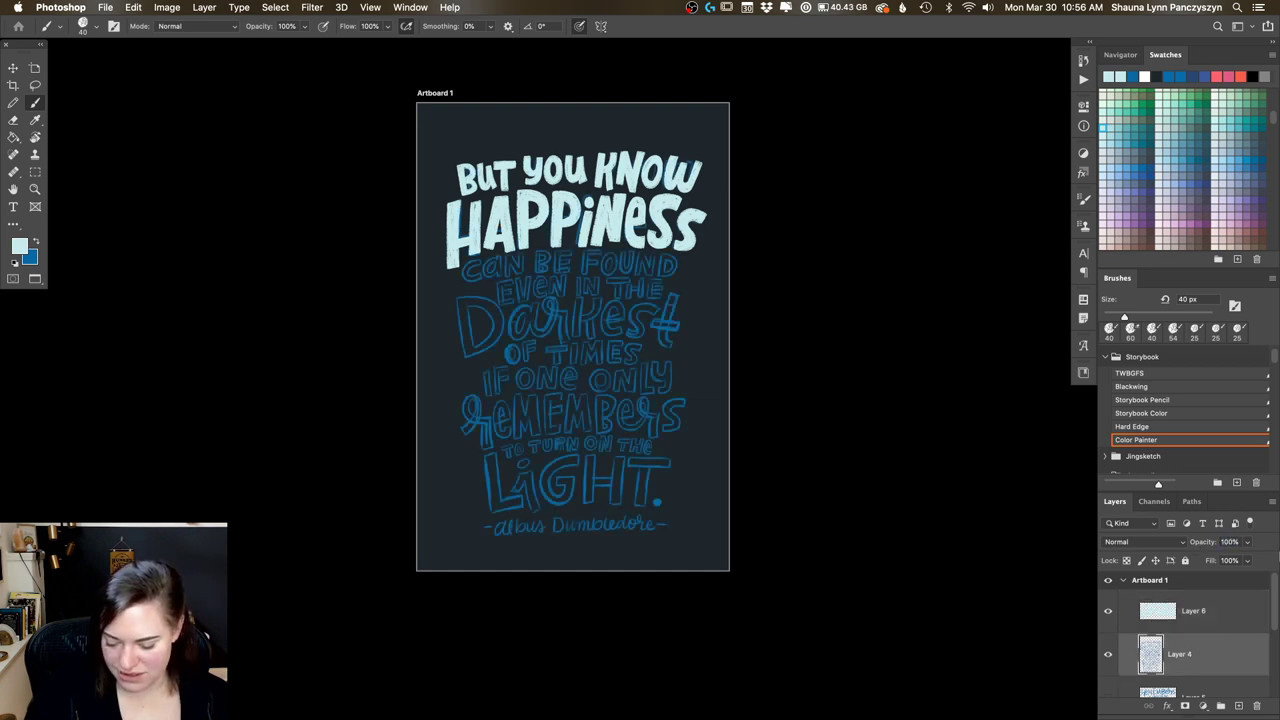